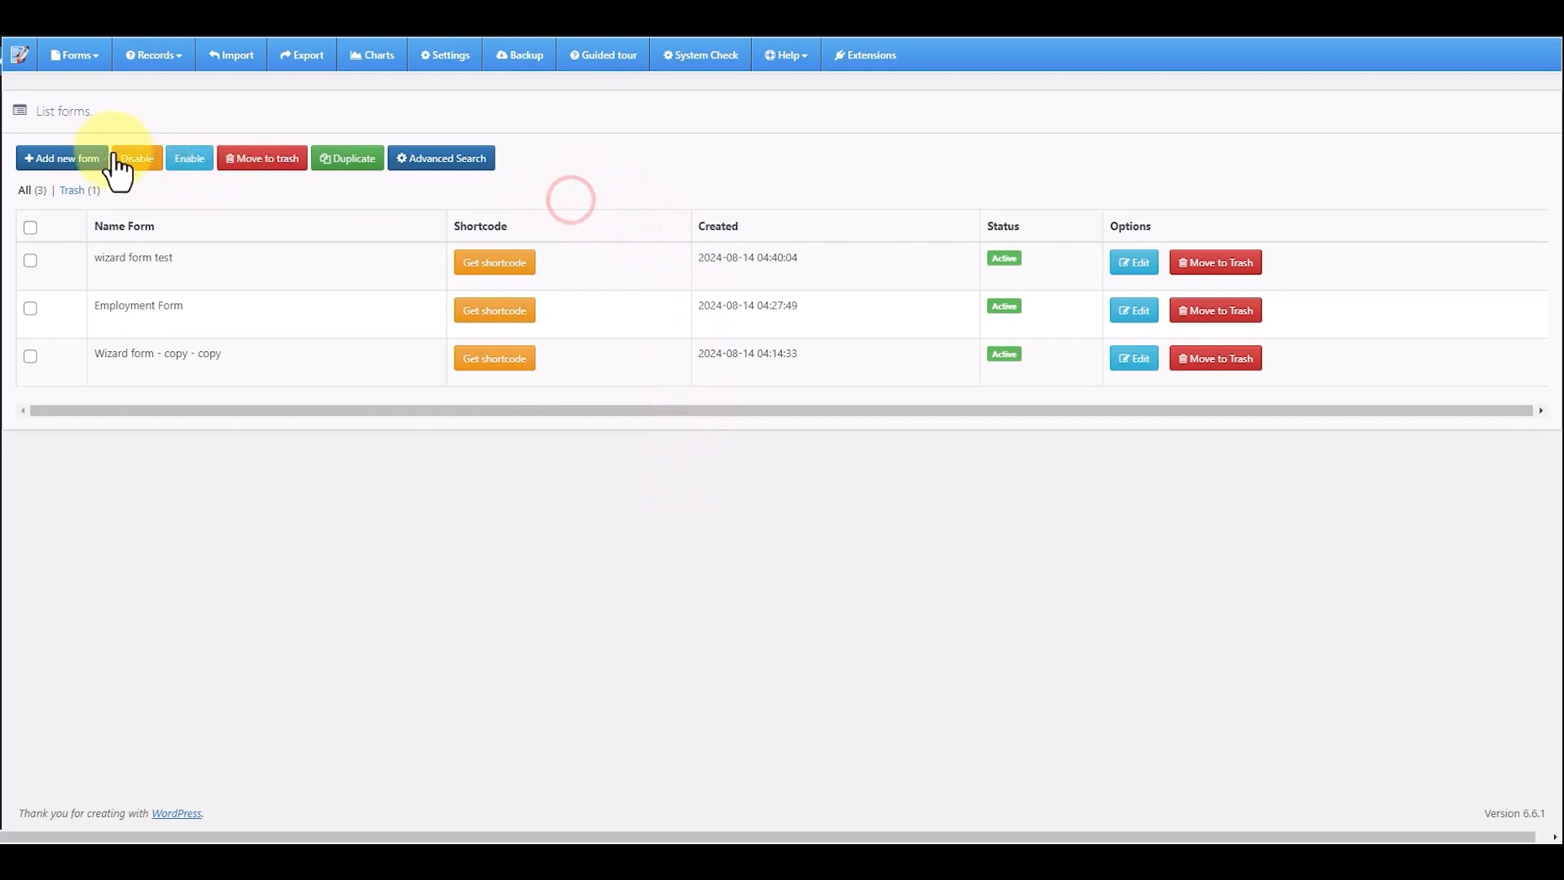
Create a new multi-step form from the Blank template and confirm its form name
left_click(65, 160)
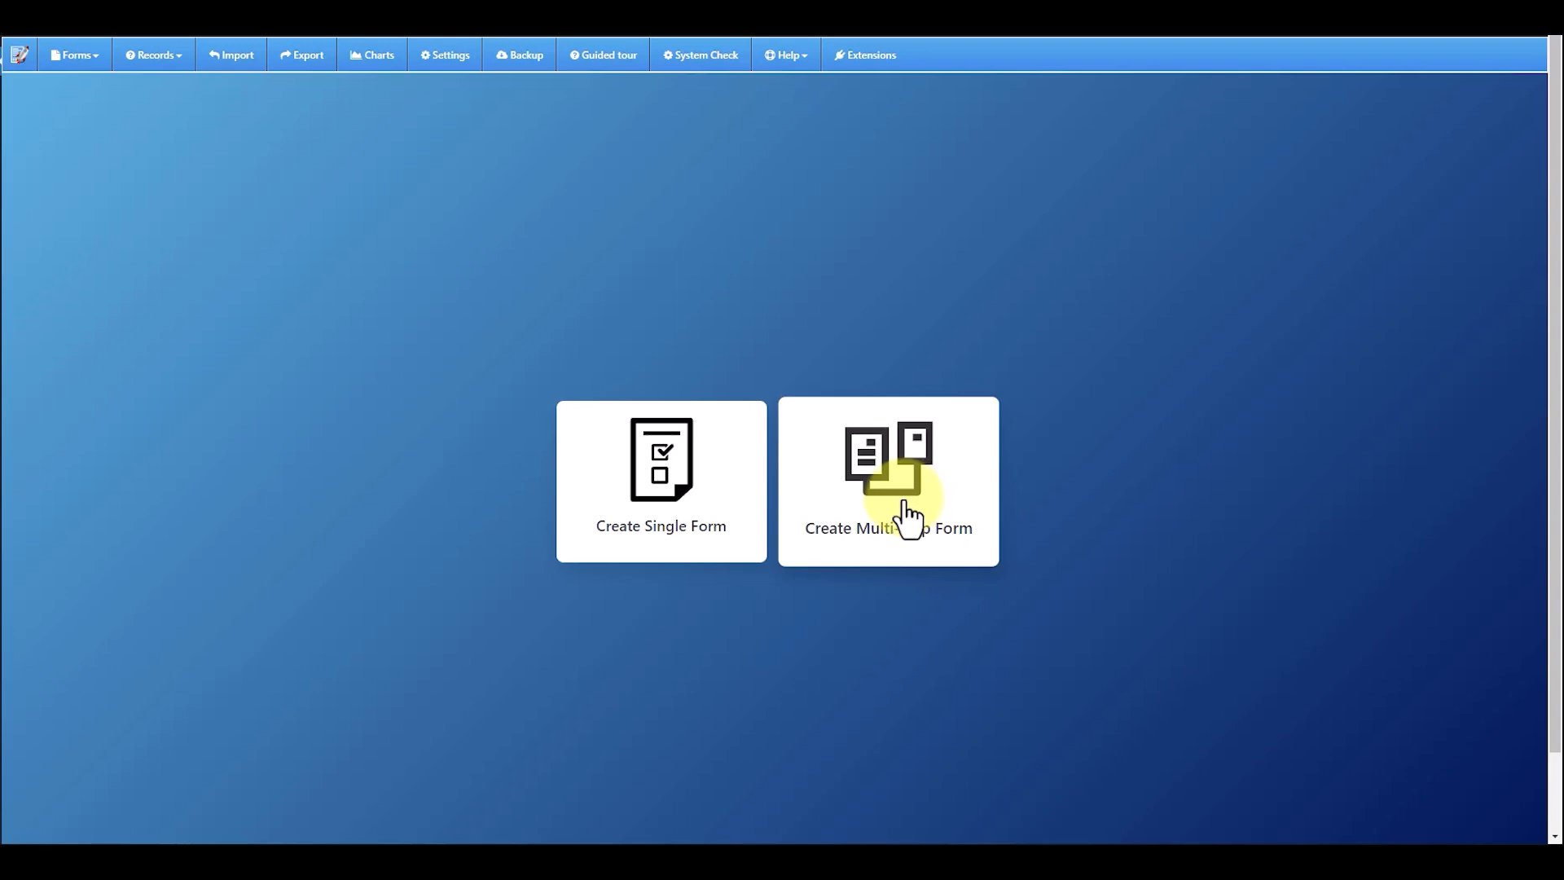
left_click(908, 519)
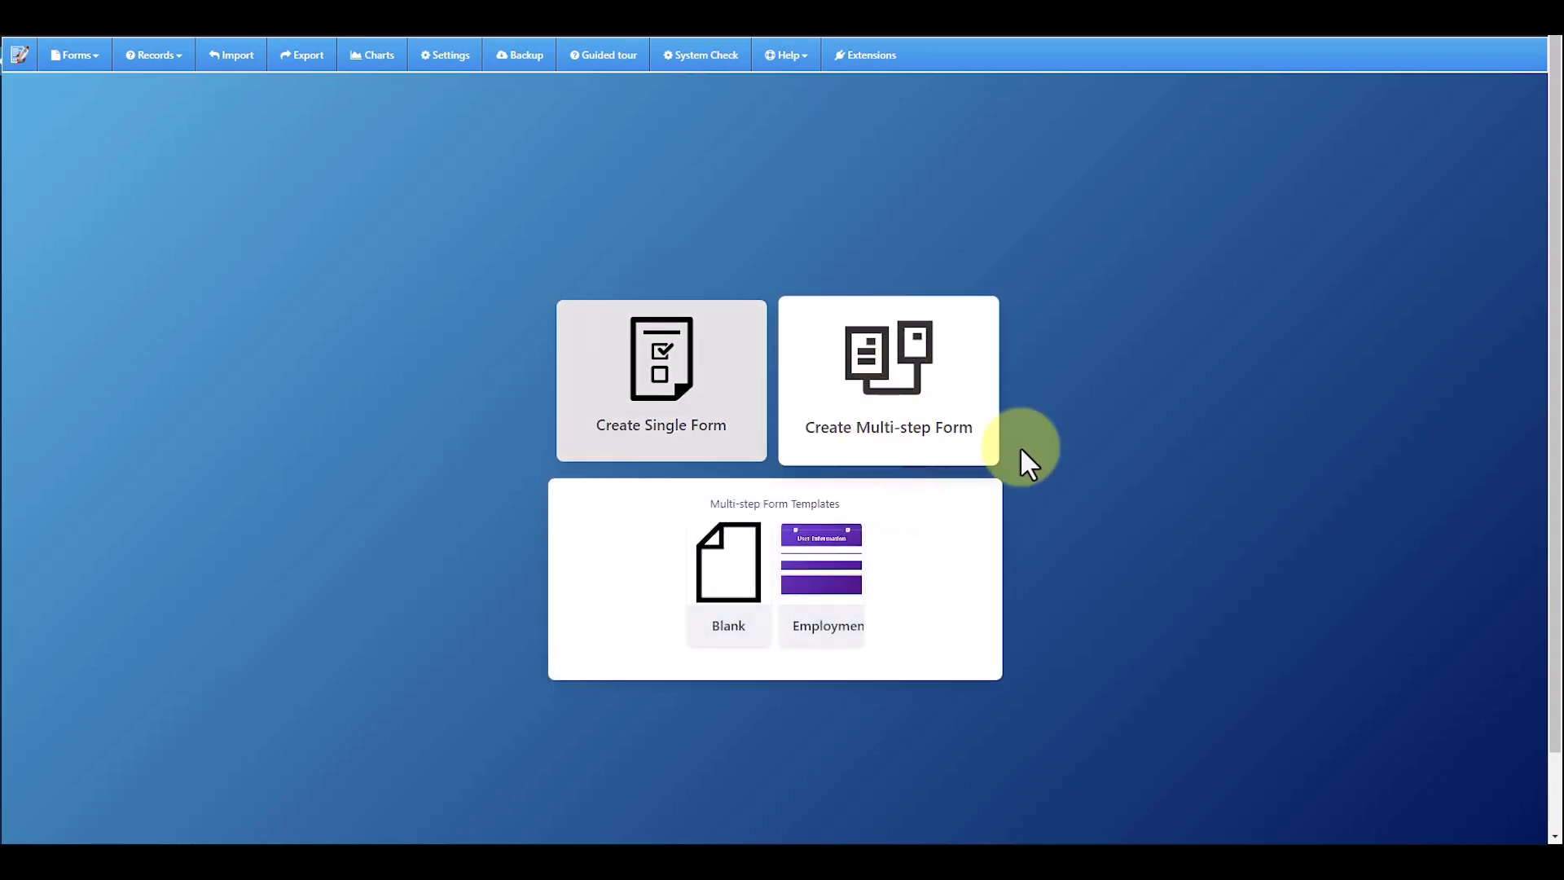
left_click(725, 629)
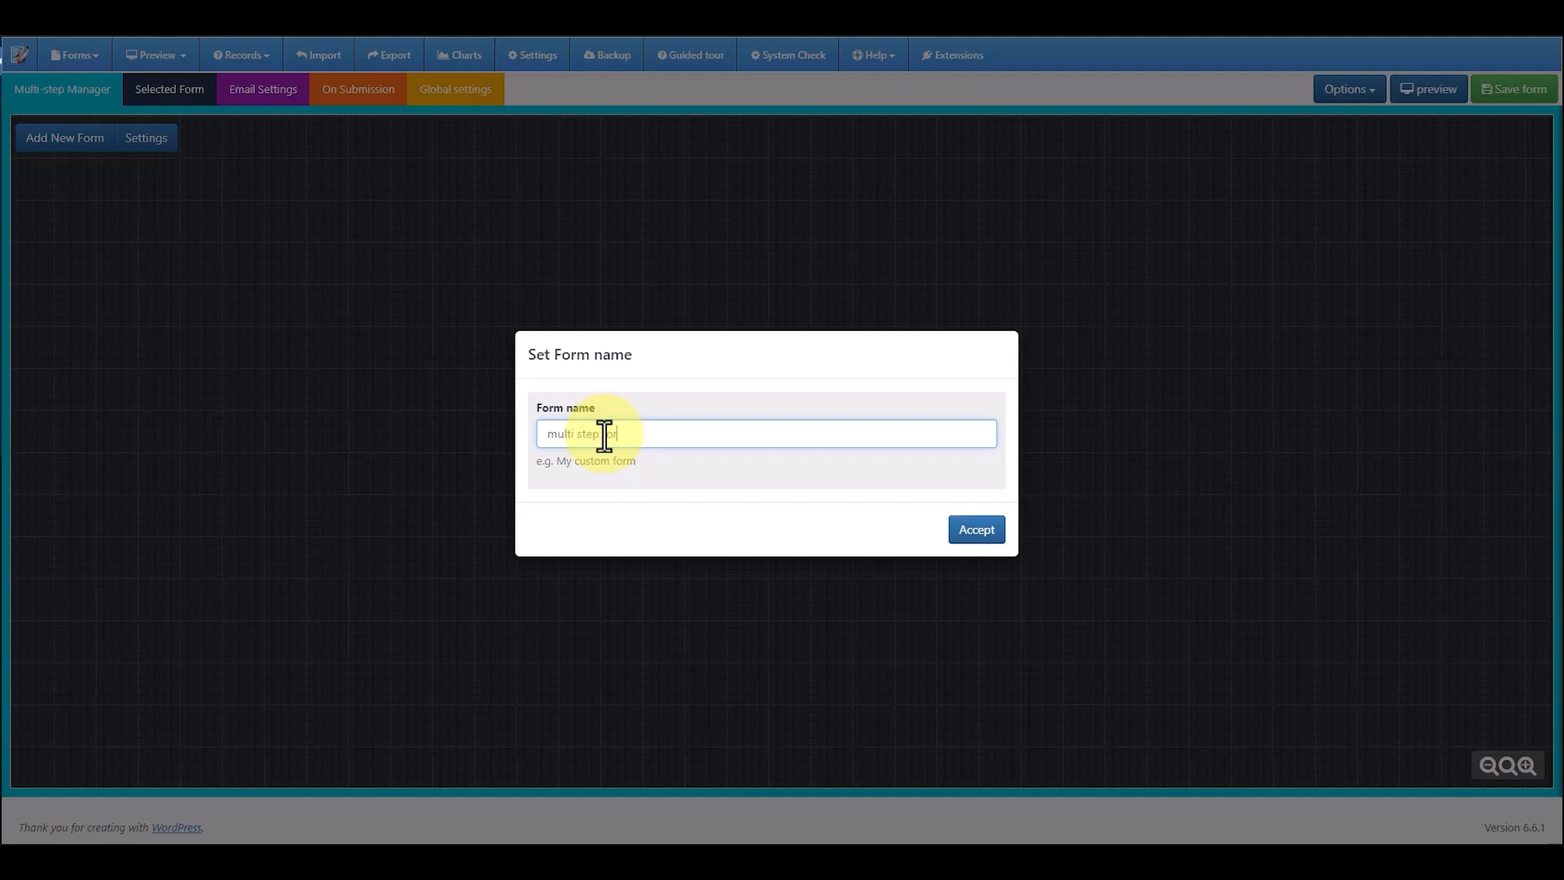
left_click(966, 541)
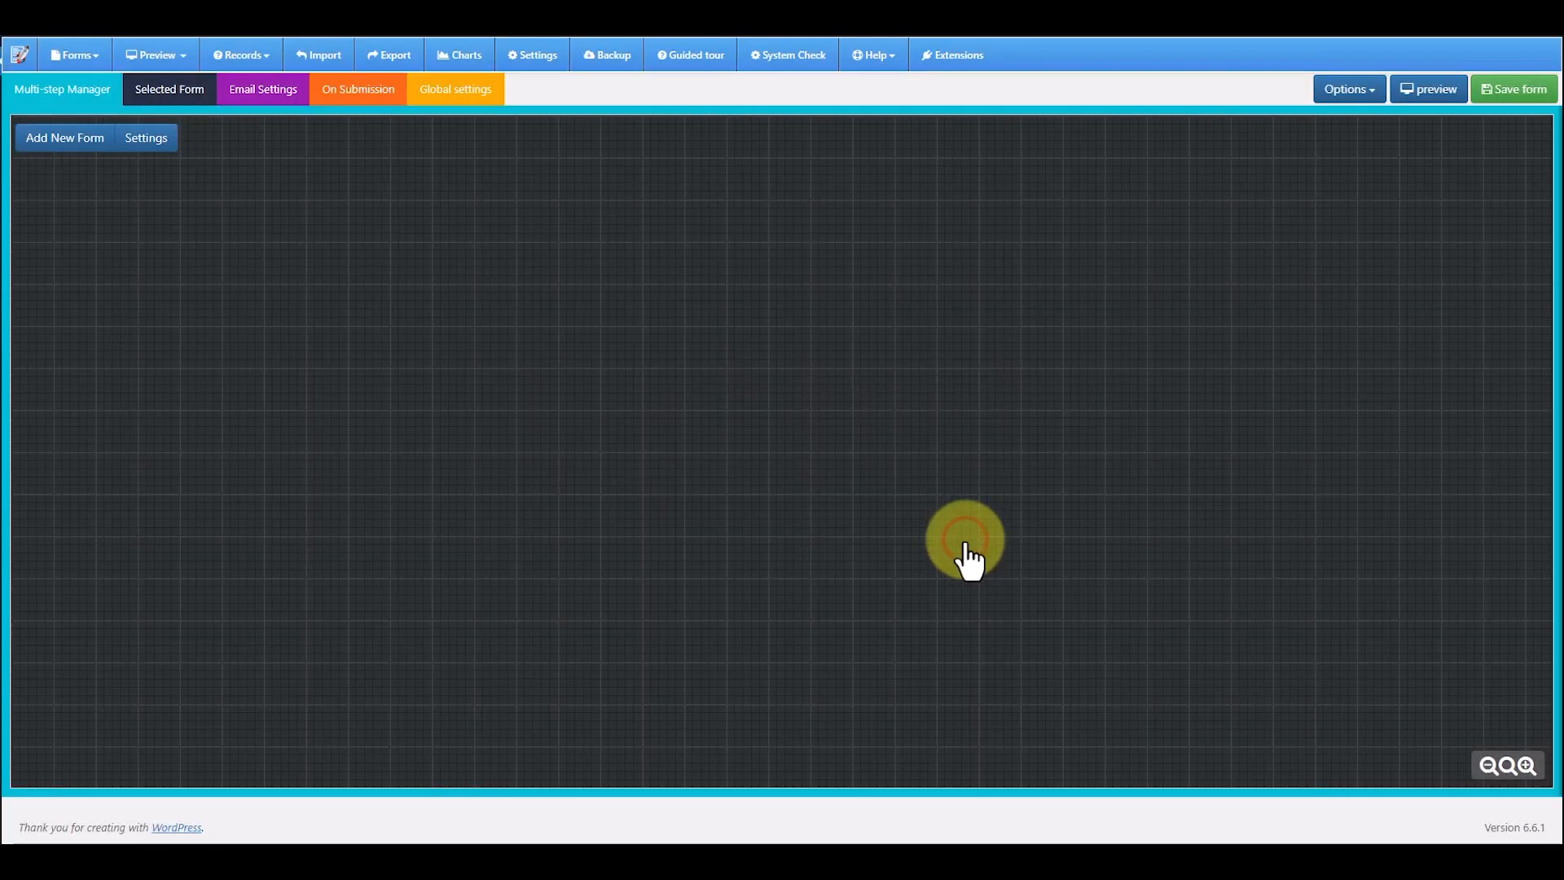
Add the initial form node to the multi-step canvas and position it in the upper-left area of the grid
left_click(63, 140)
left_click_drag(137, 217, 272, 268)
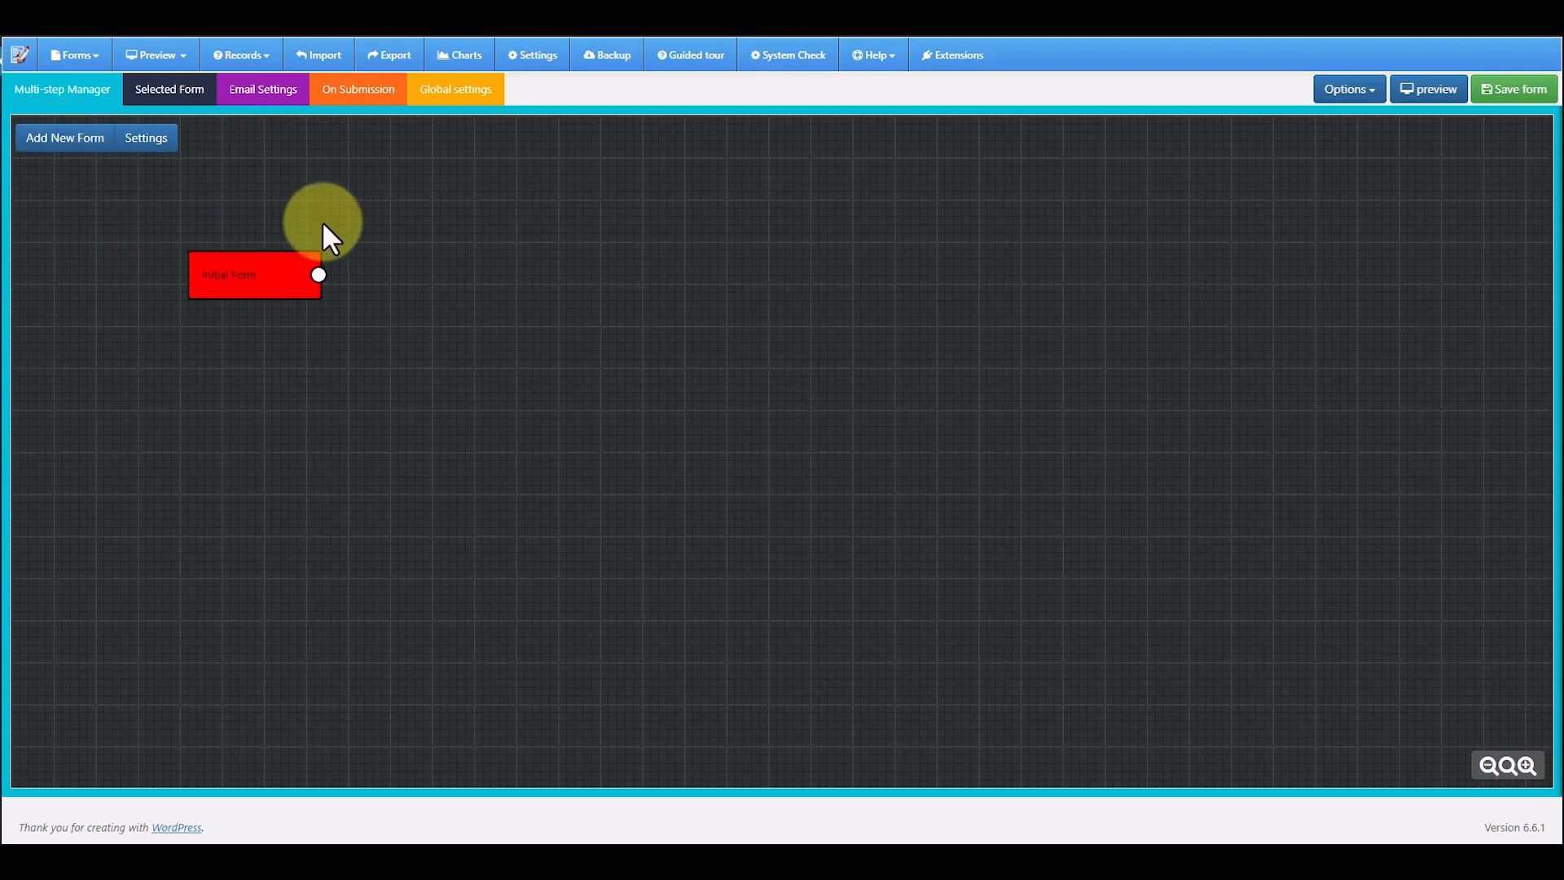
left_click_drag(269, 256, 296, 324)
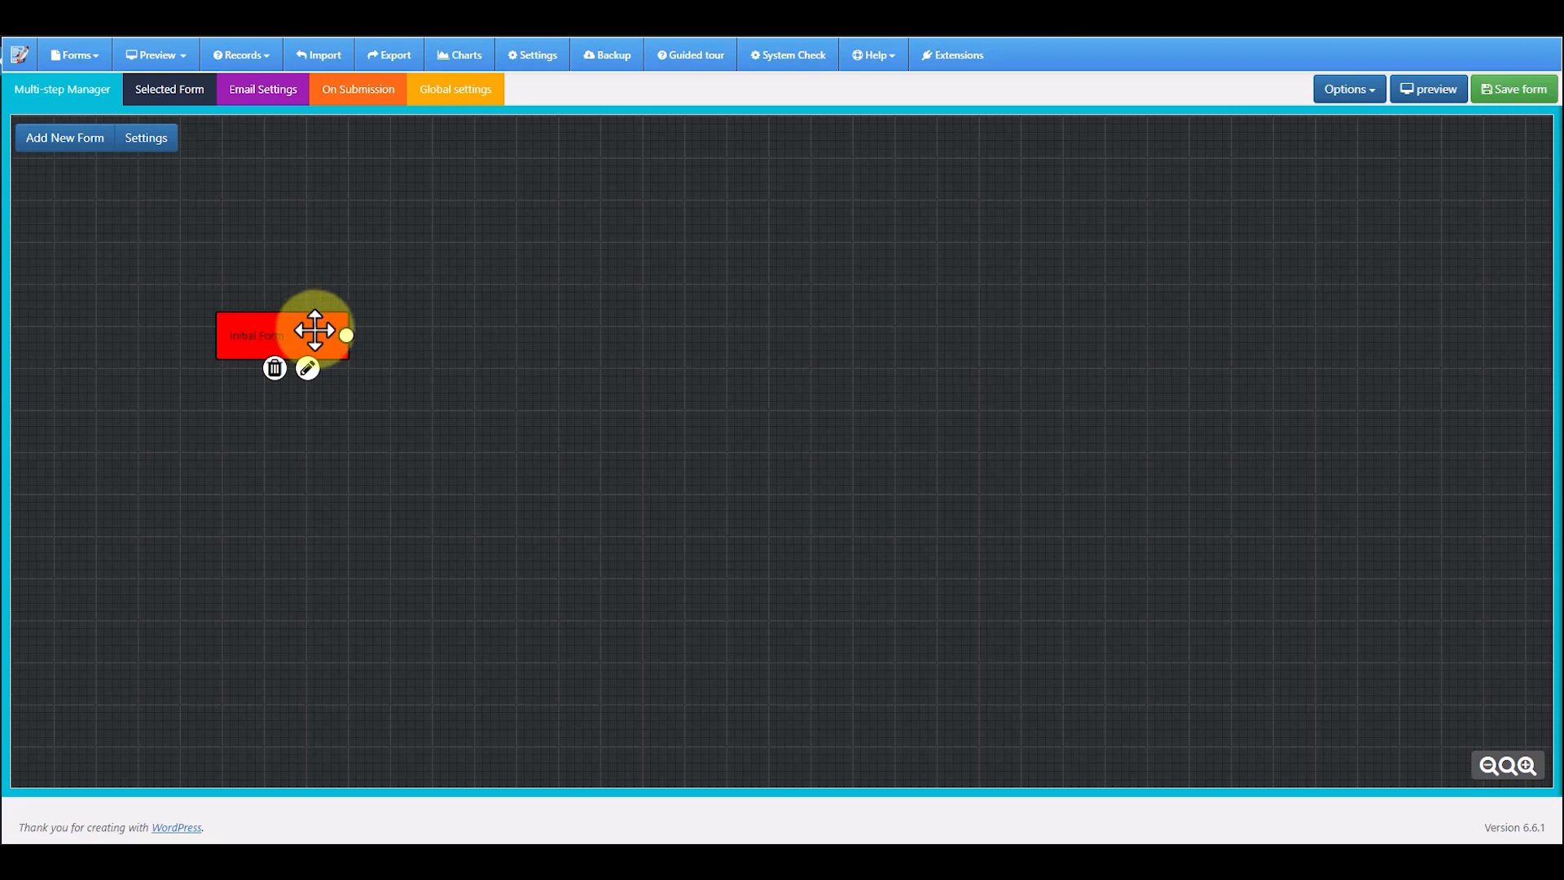
Create another multi-step form from the Employment template and save it
left_click(98, 63)
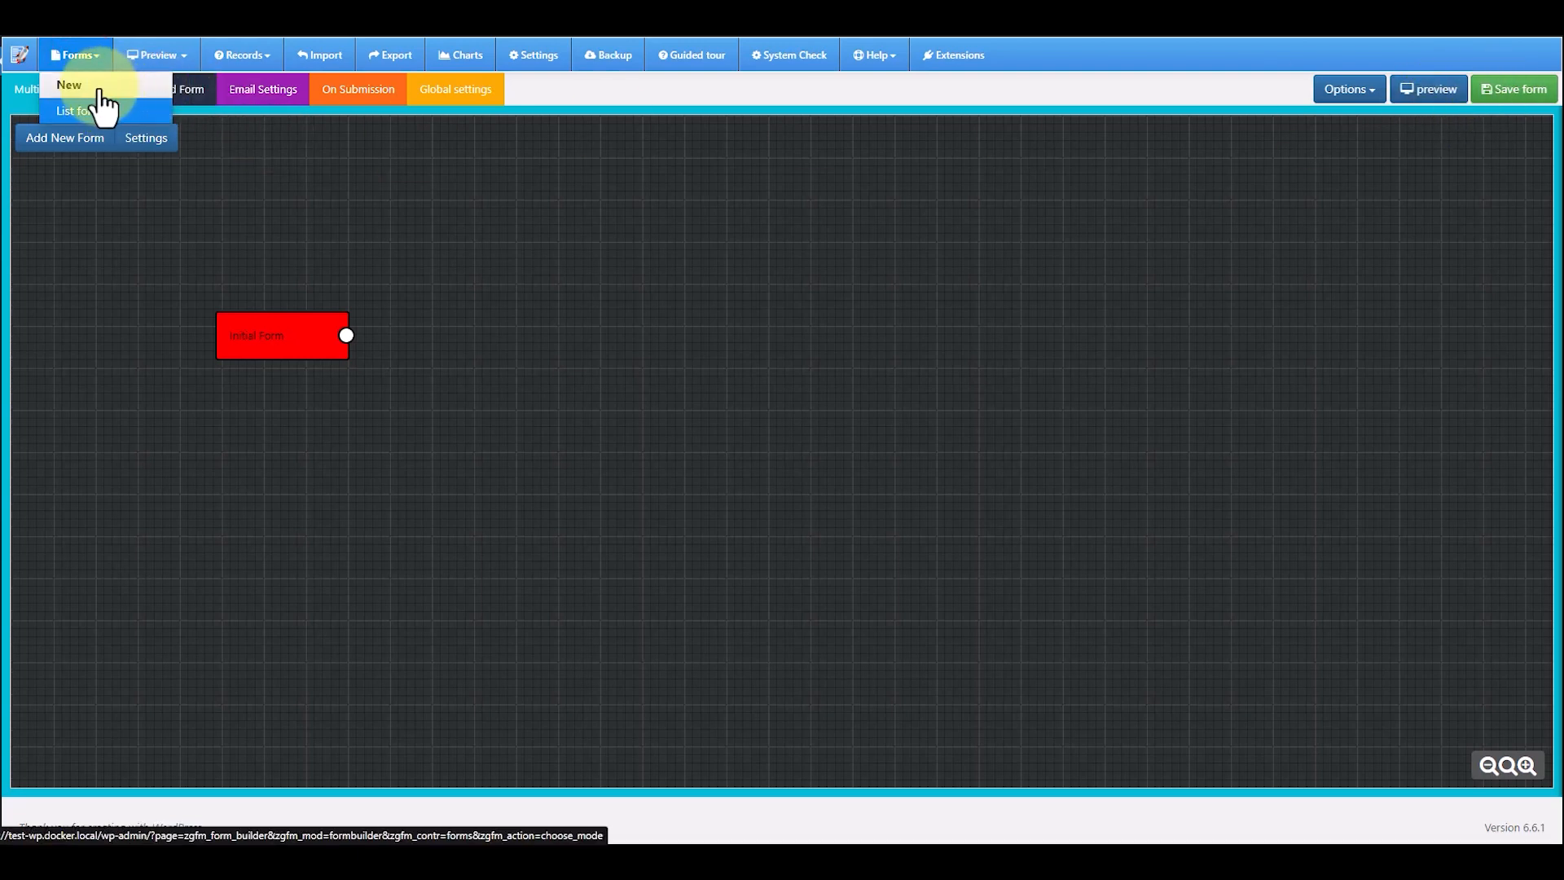
left_click(99, 87)
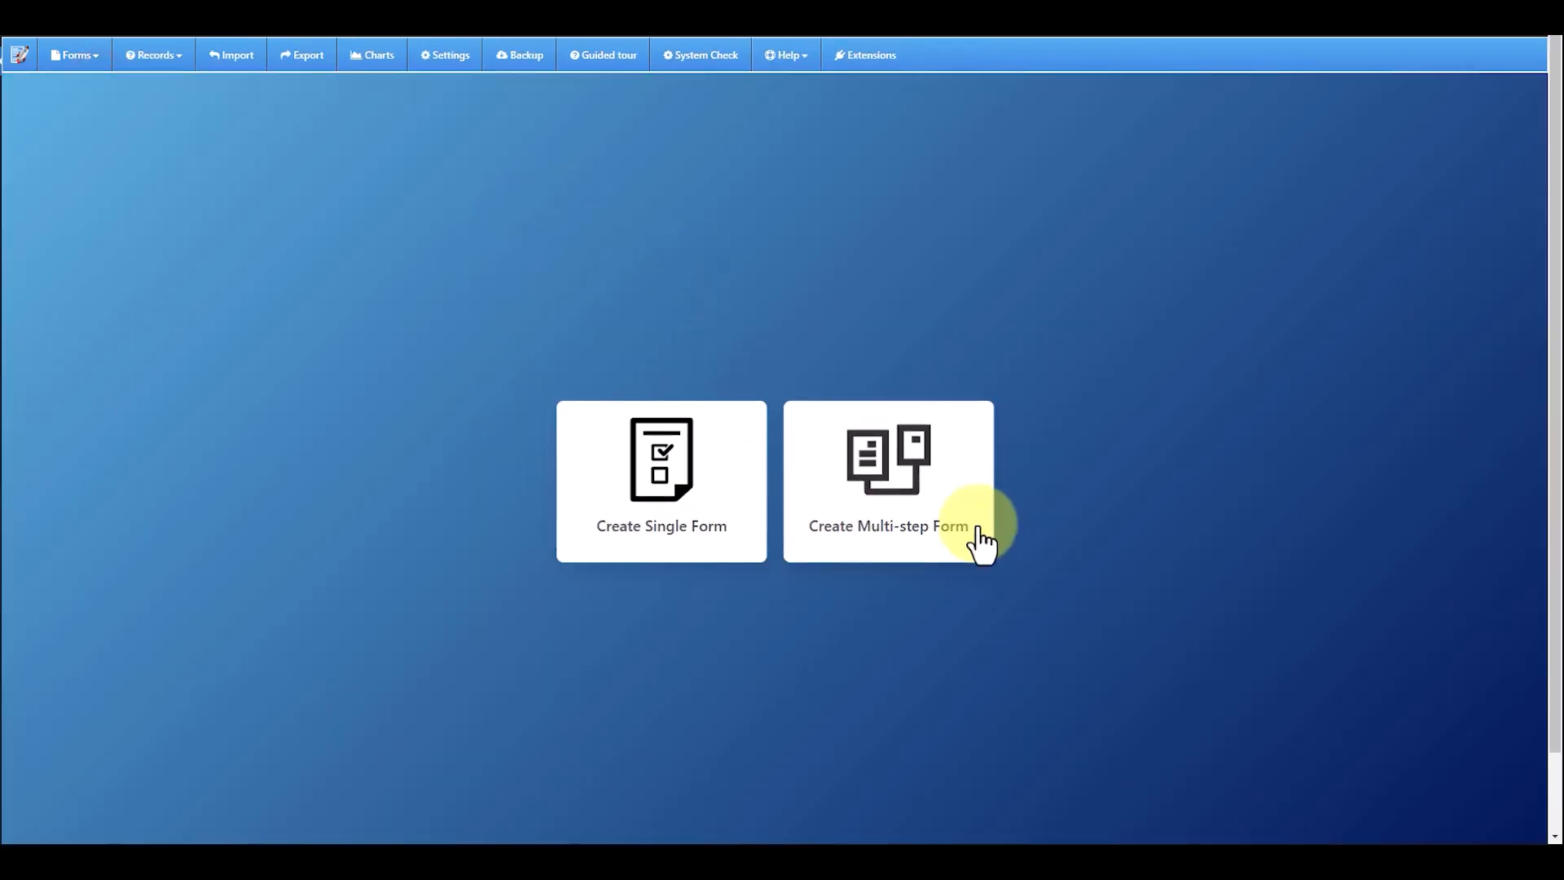
left_click(981, 544)
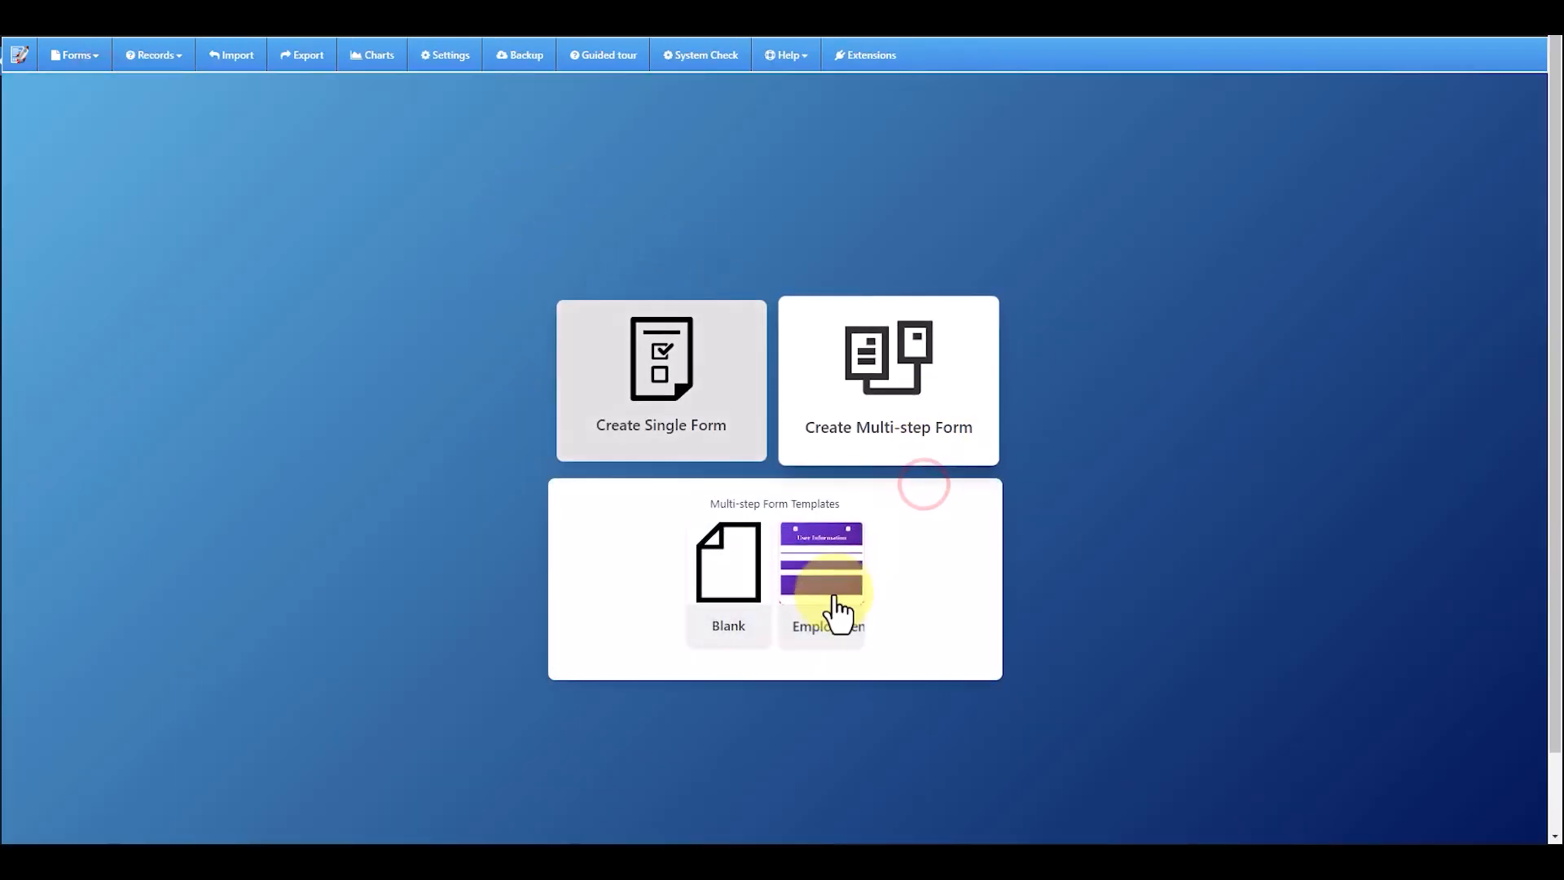
left_click(830, 624)
scroll(524, 709, "down", 1)
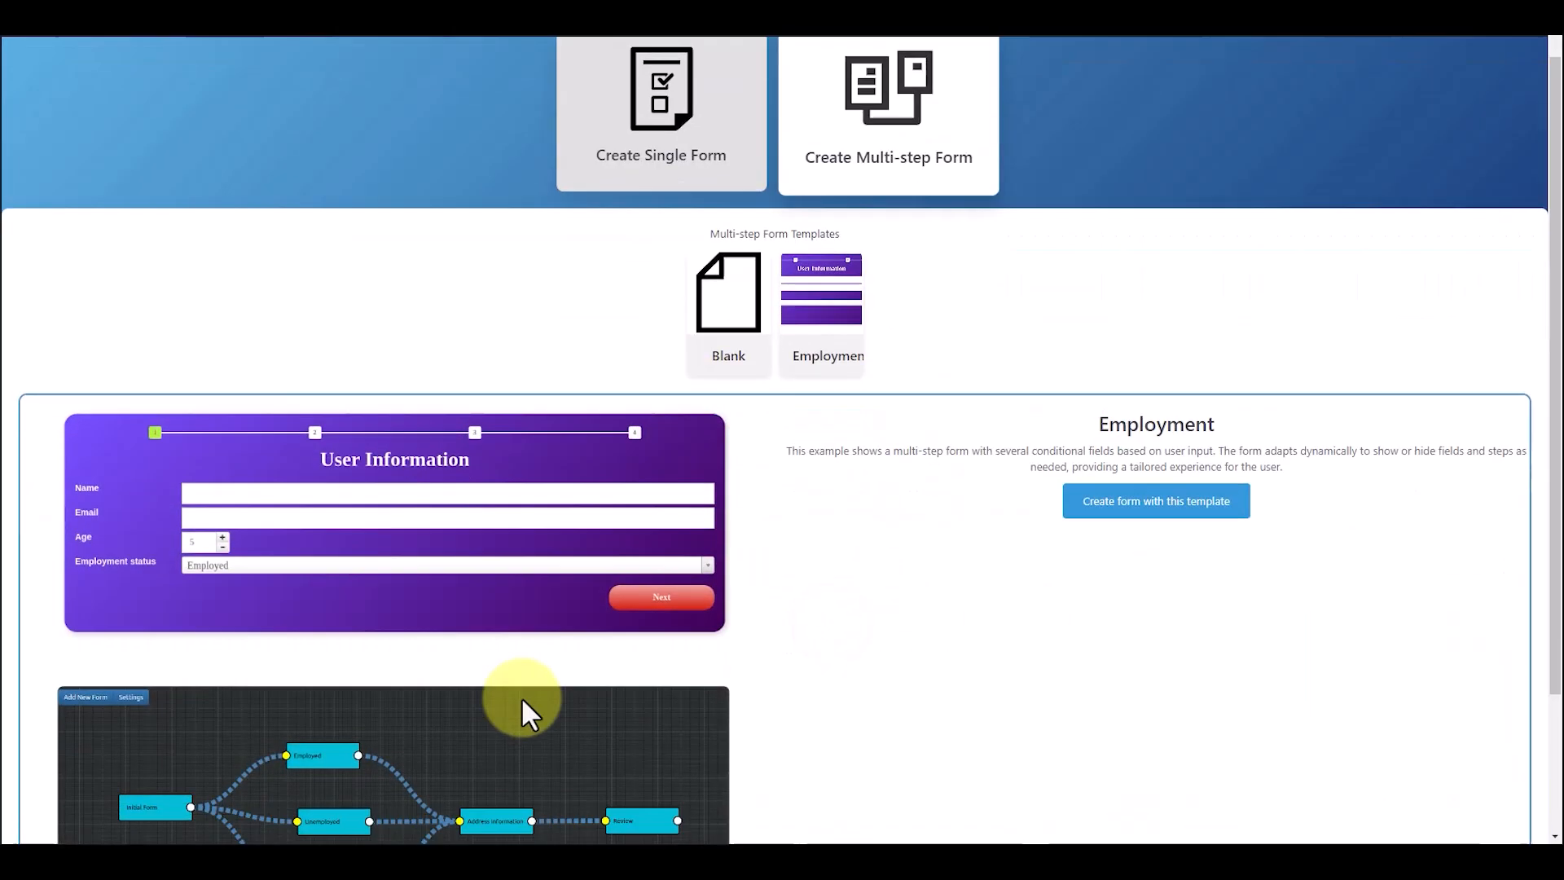
scroll(815, 651, "up", 1)
left_click(1106, 543)
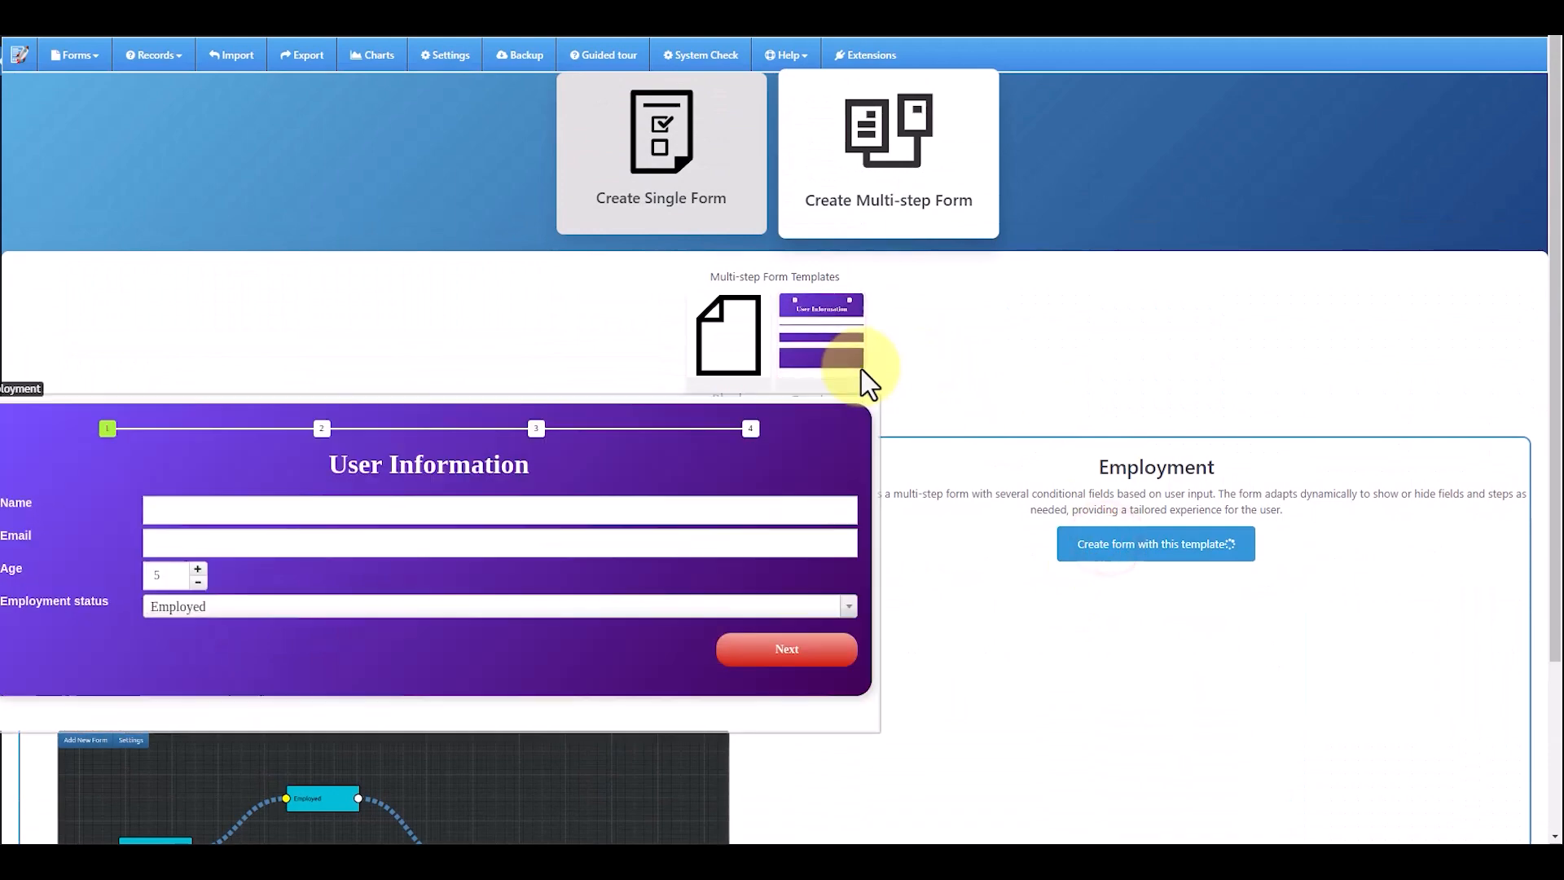
left_click(821, 395)
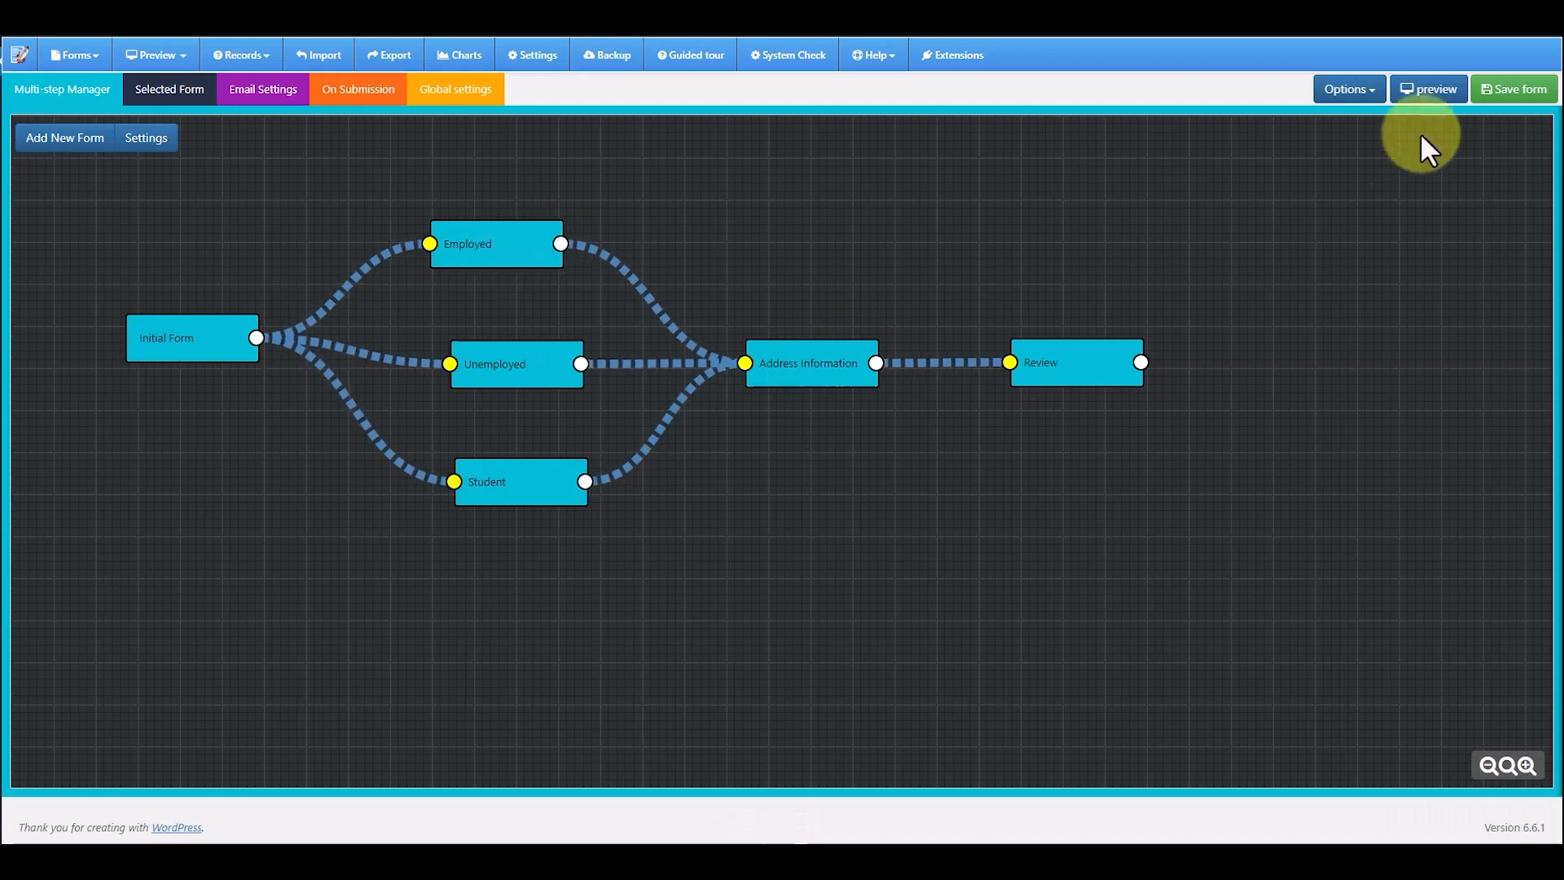
left_click(1504, 85)
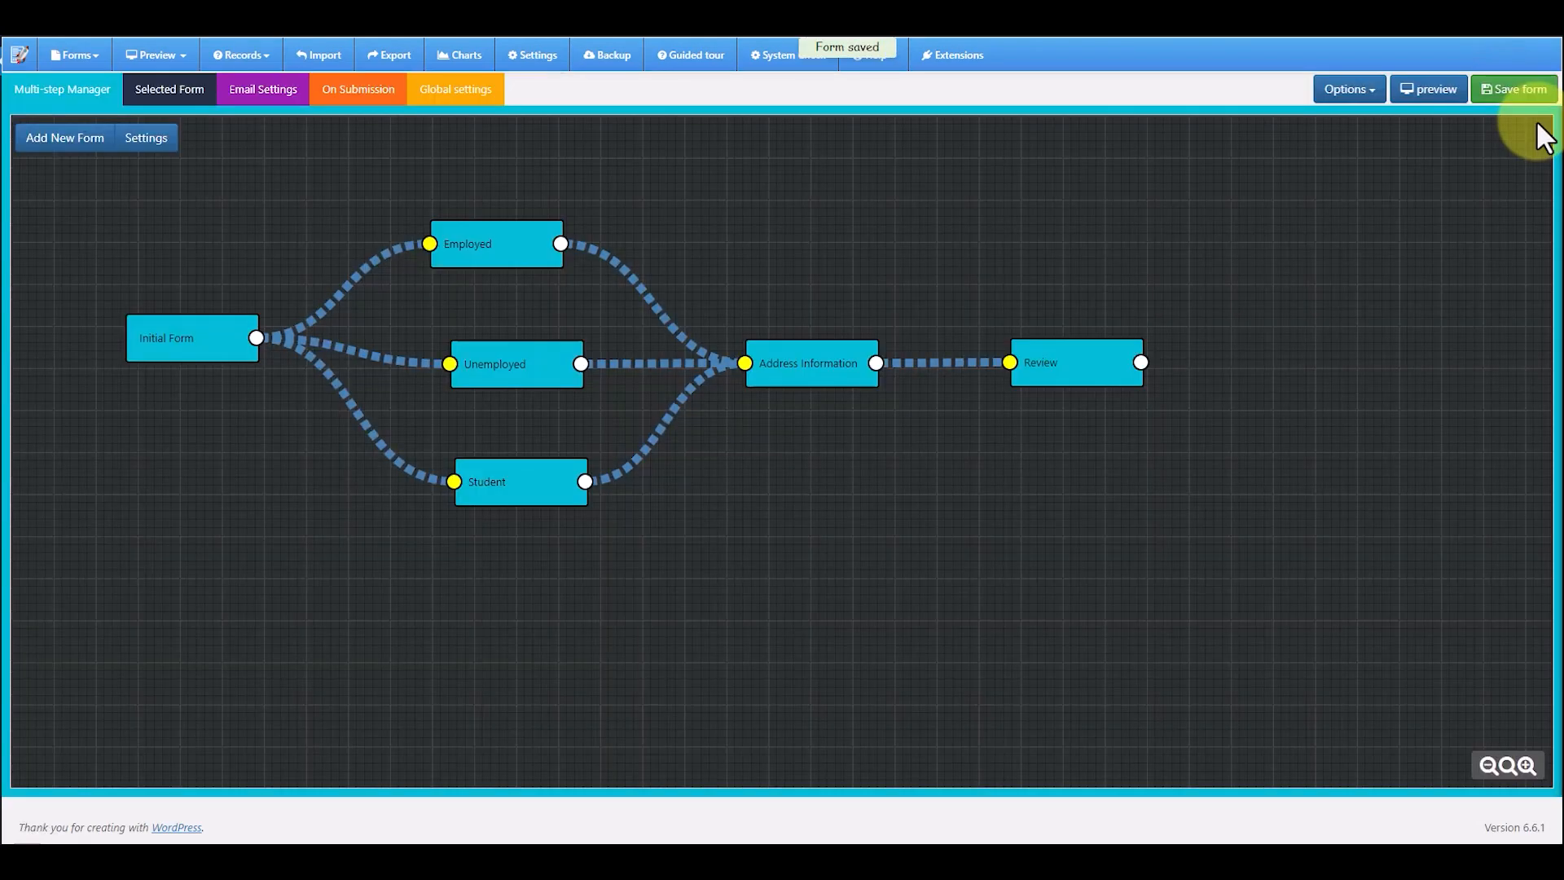
Preview the form and complete its User Information step with a sample name, a sample e-mail and employment status Unemployed
left_click(1430, 94)
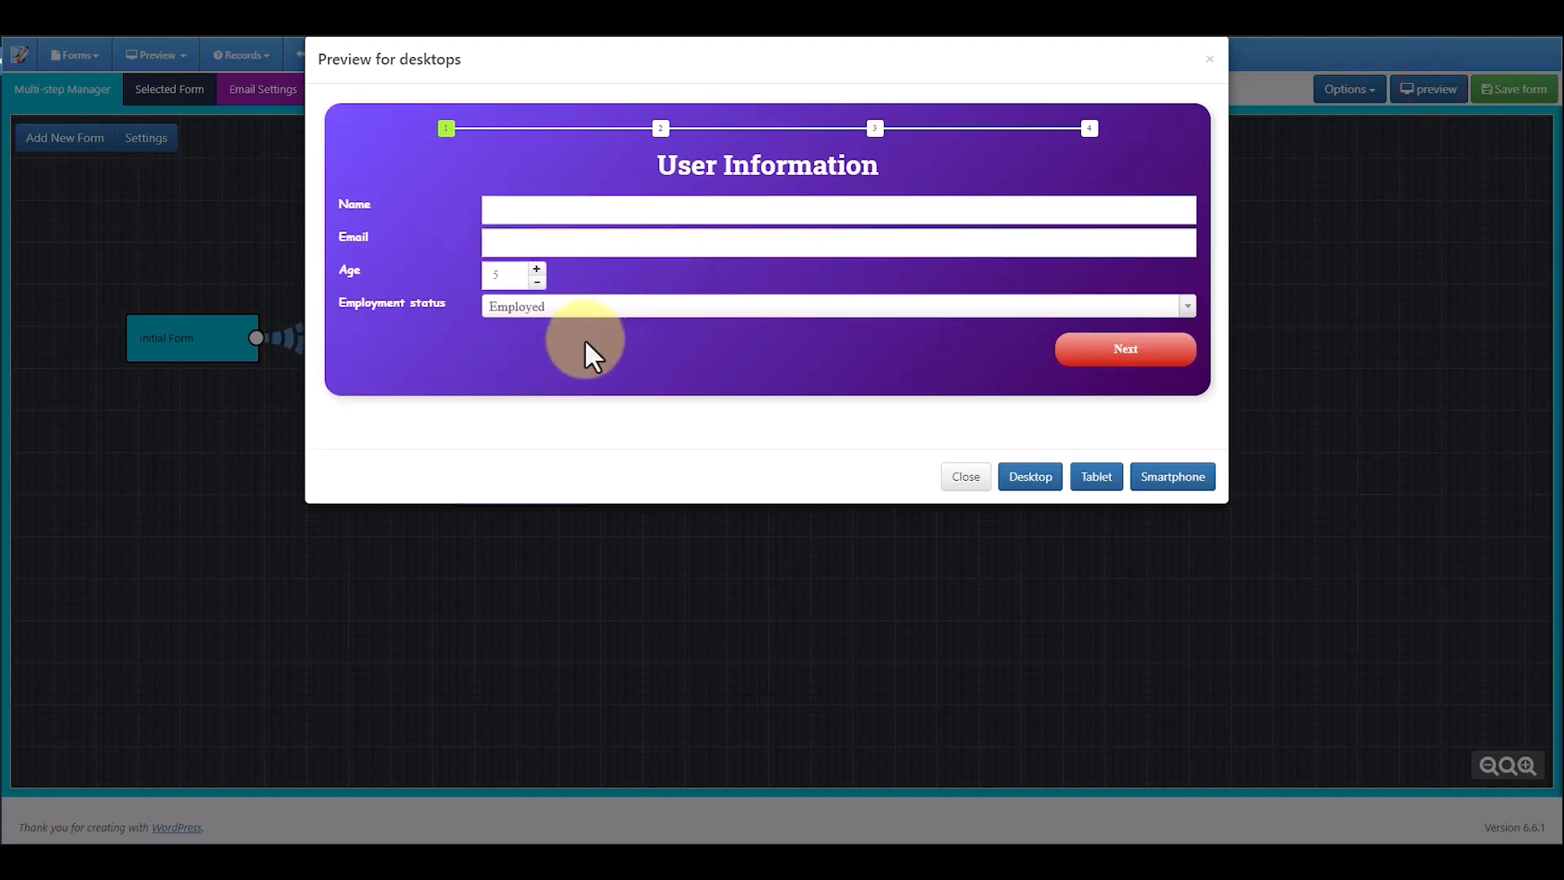
left_click(523, 213)
type("asdf")
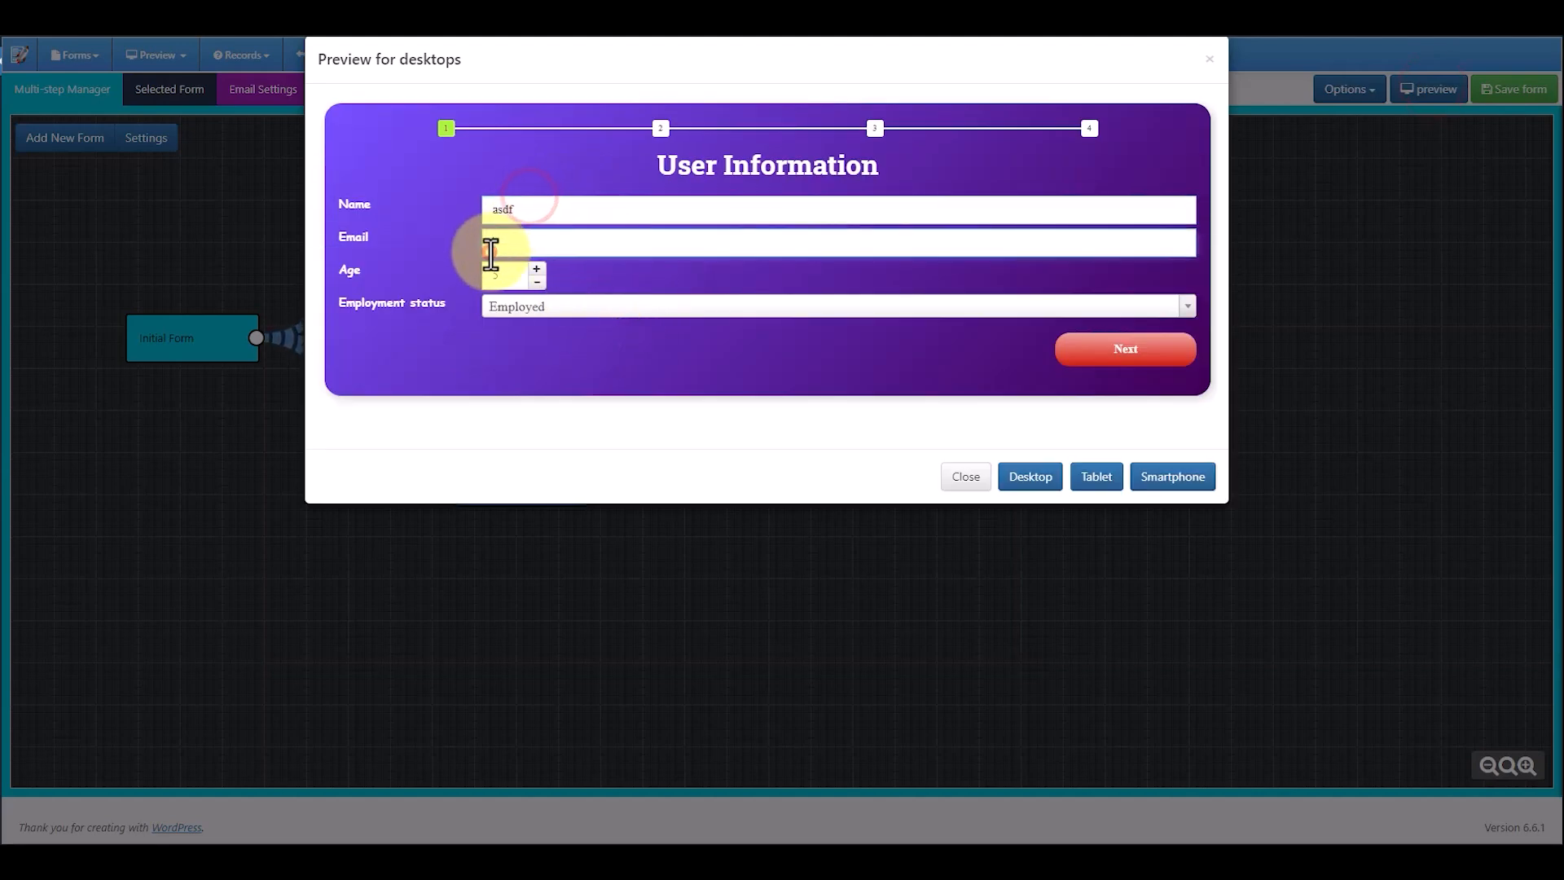
left_click(521, 246)
type("asdf@asdf.co")
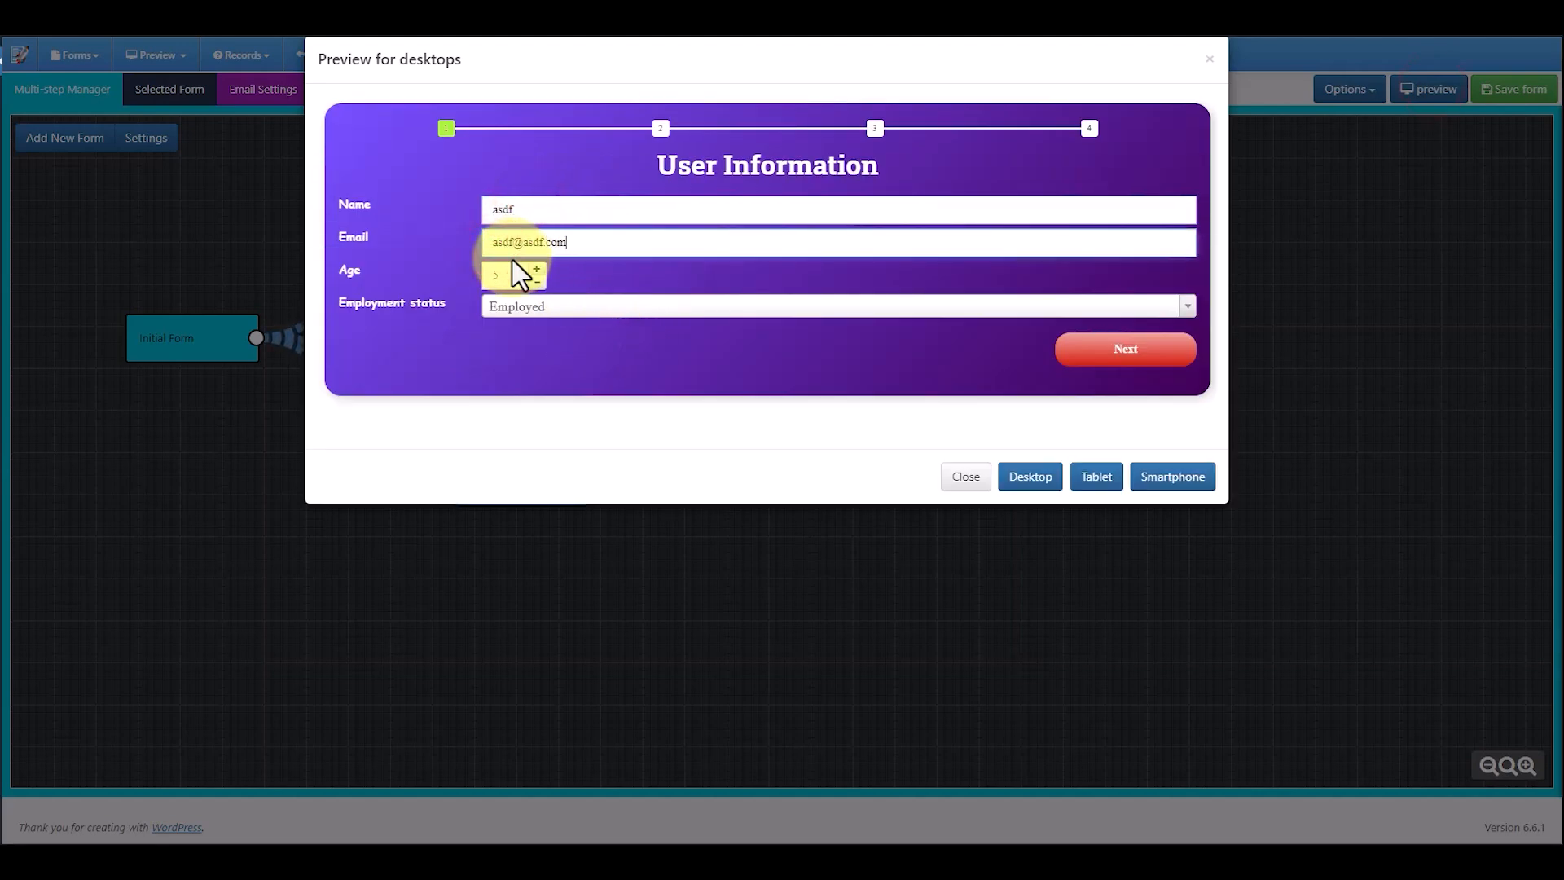
type("m")
left_click(541, 306)
left_click(554, 383)
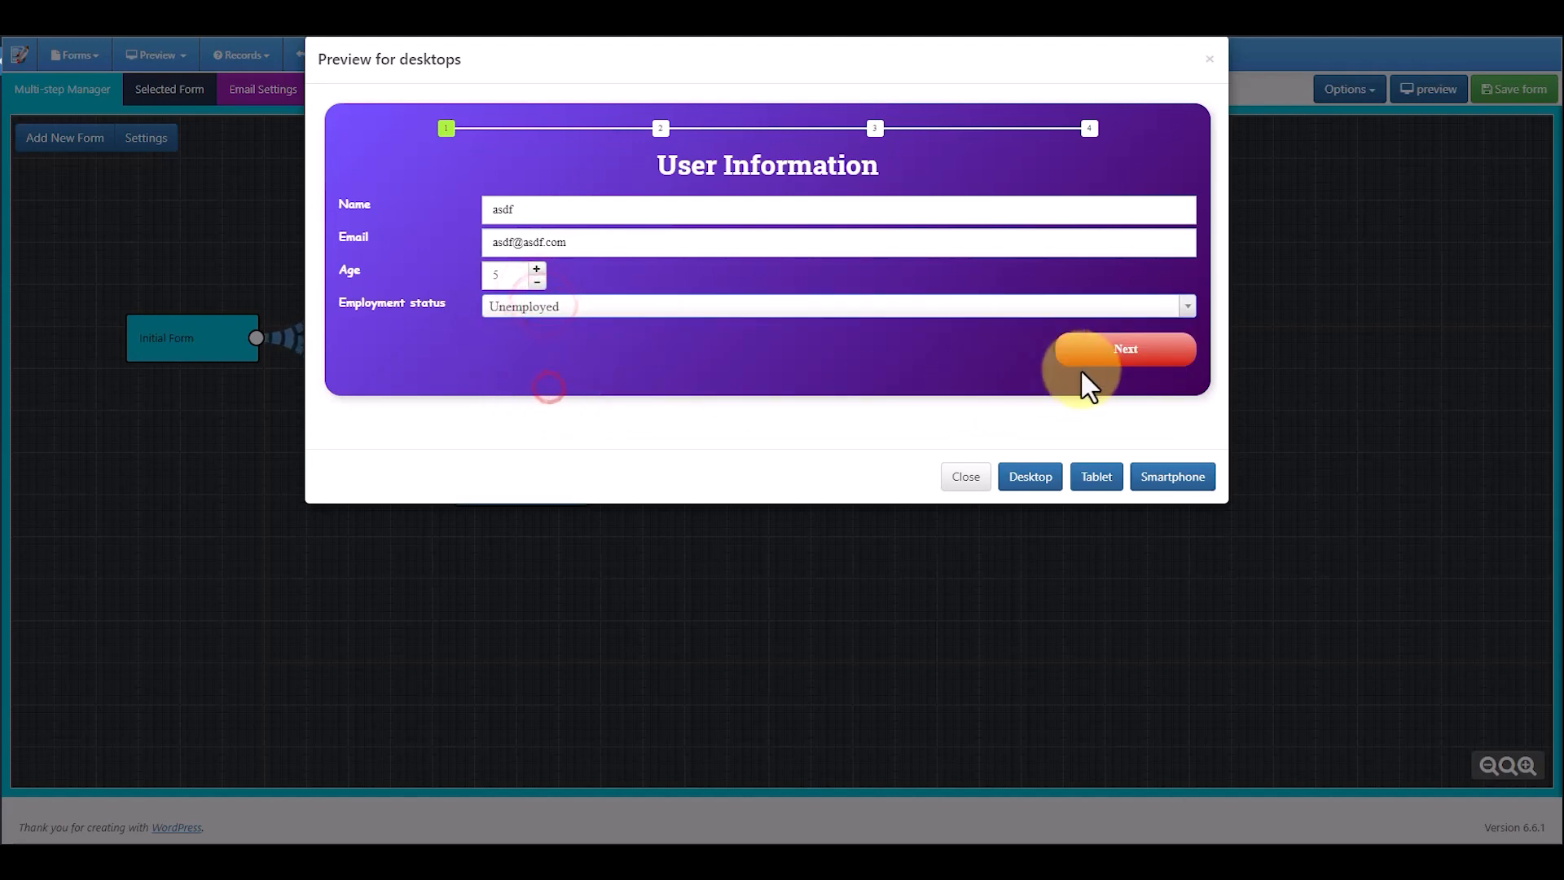
left_click(1082, 364)
Complete the Employment Information step with sample text asdfa and Not looking for job as the reason for unemployment
left_click(482, 269)
type("asdfa")
left_click(454, 217)
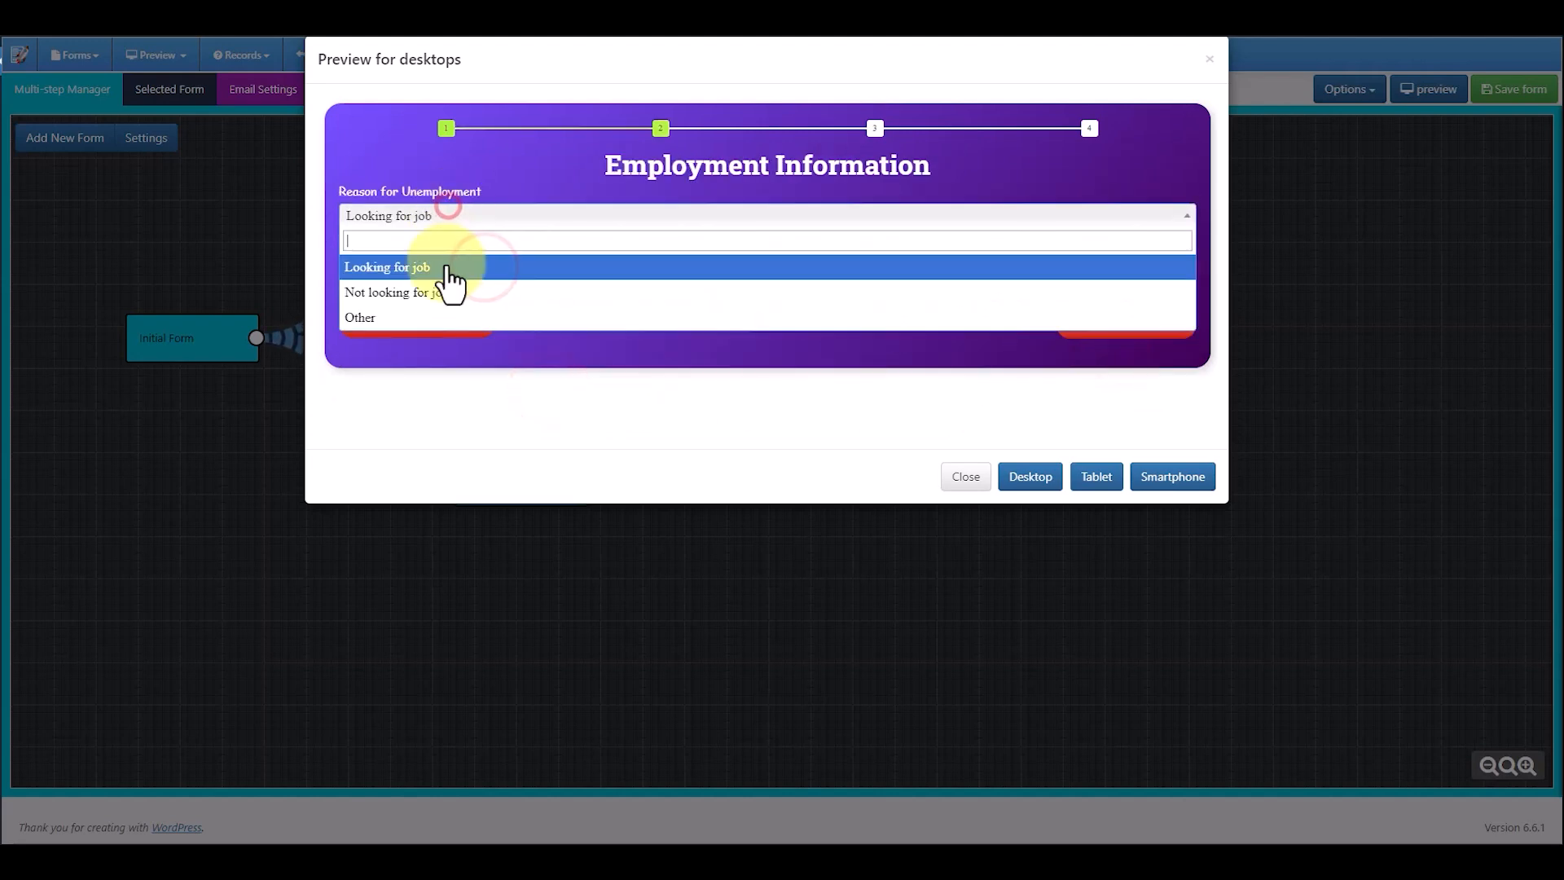
left_click(447, 288)
left_click(1142, 324)
Complete the Address Information step with asdf in both address lines, city, state and zip code
type("asdf")
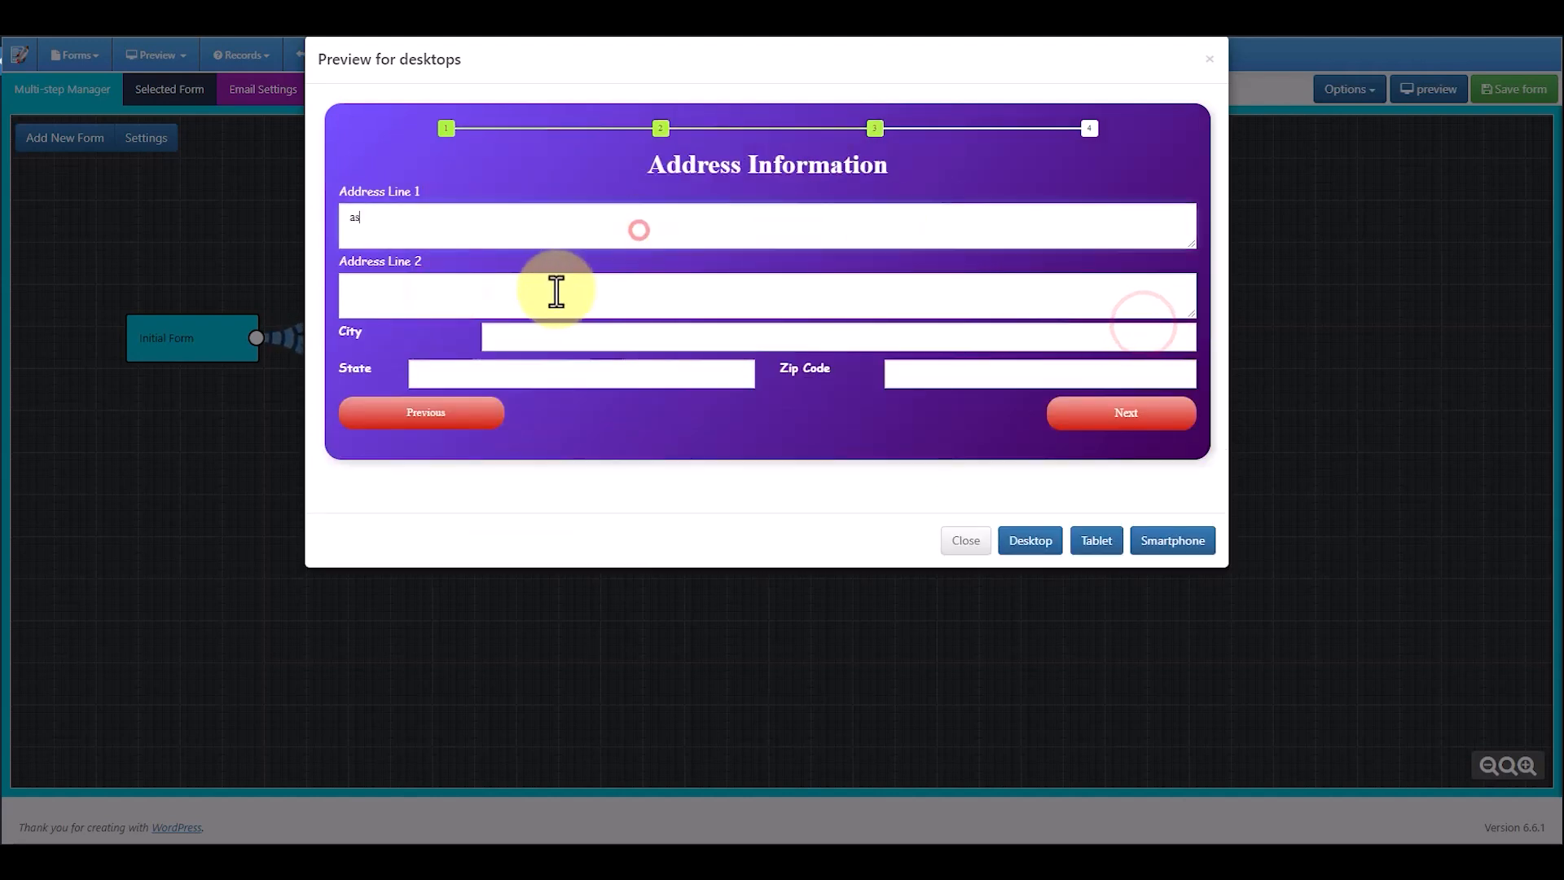
left_click(552, 293)
type("asdf")
left_click(559, 335)
type("asdf")
left_click(546, 373)
type("asdf")
left_click(888, 373)
type("asdf")
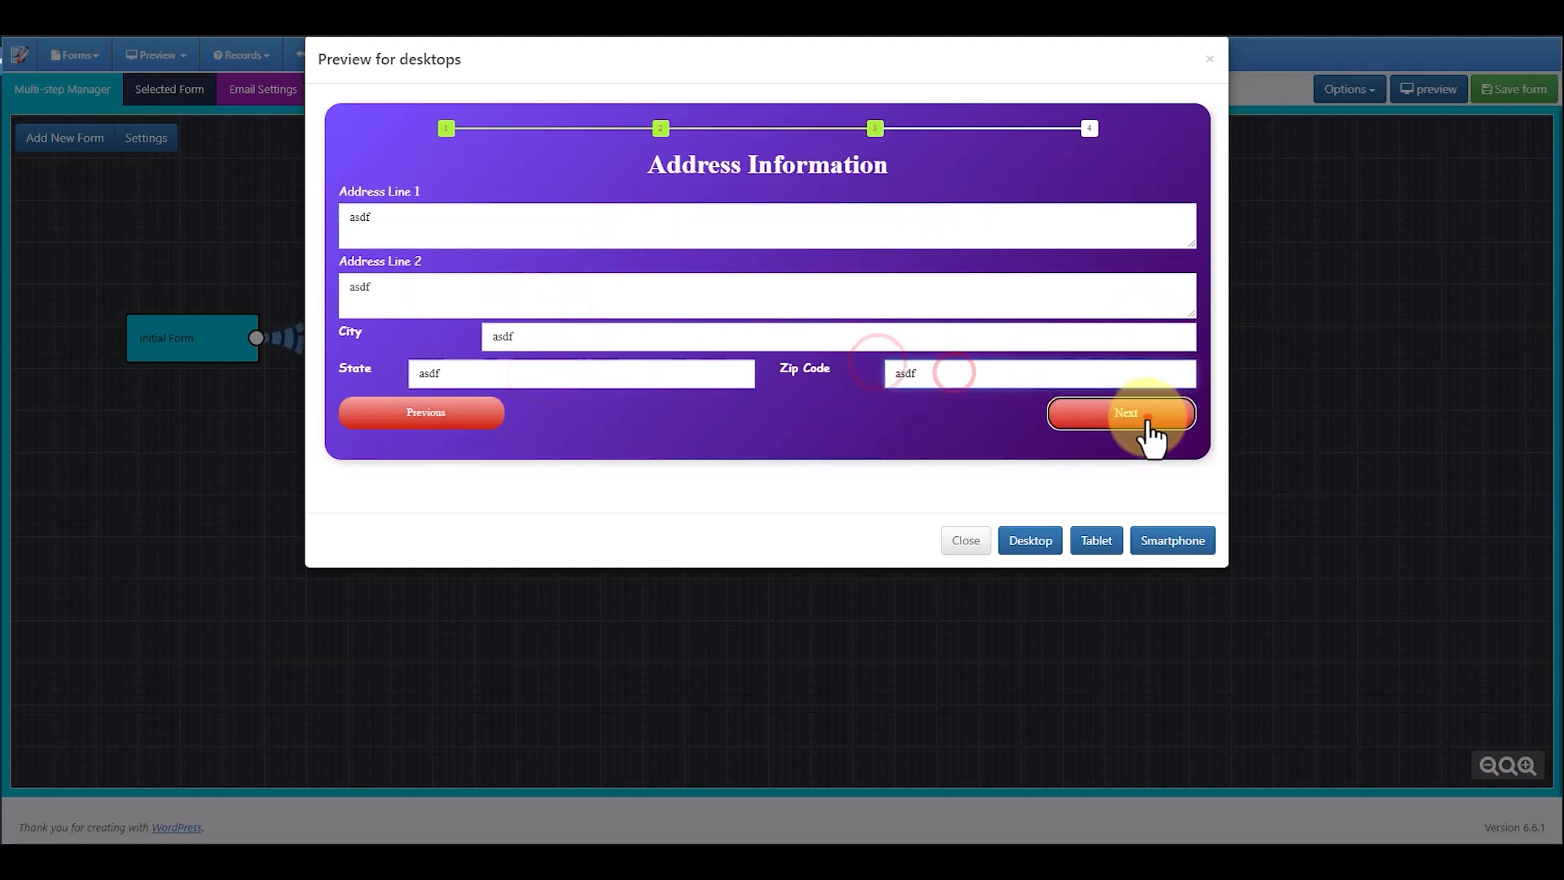
left_click(1142, 417)
Submit the previewed form with Remote as the preferred work location and close the preview
left_click(563, 215)
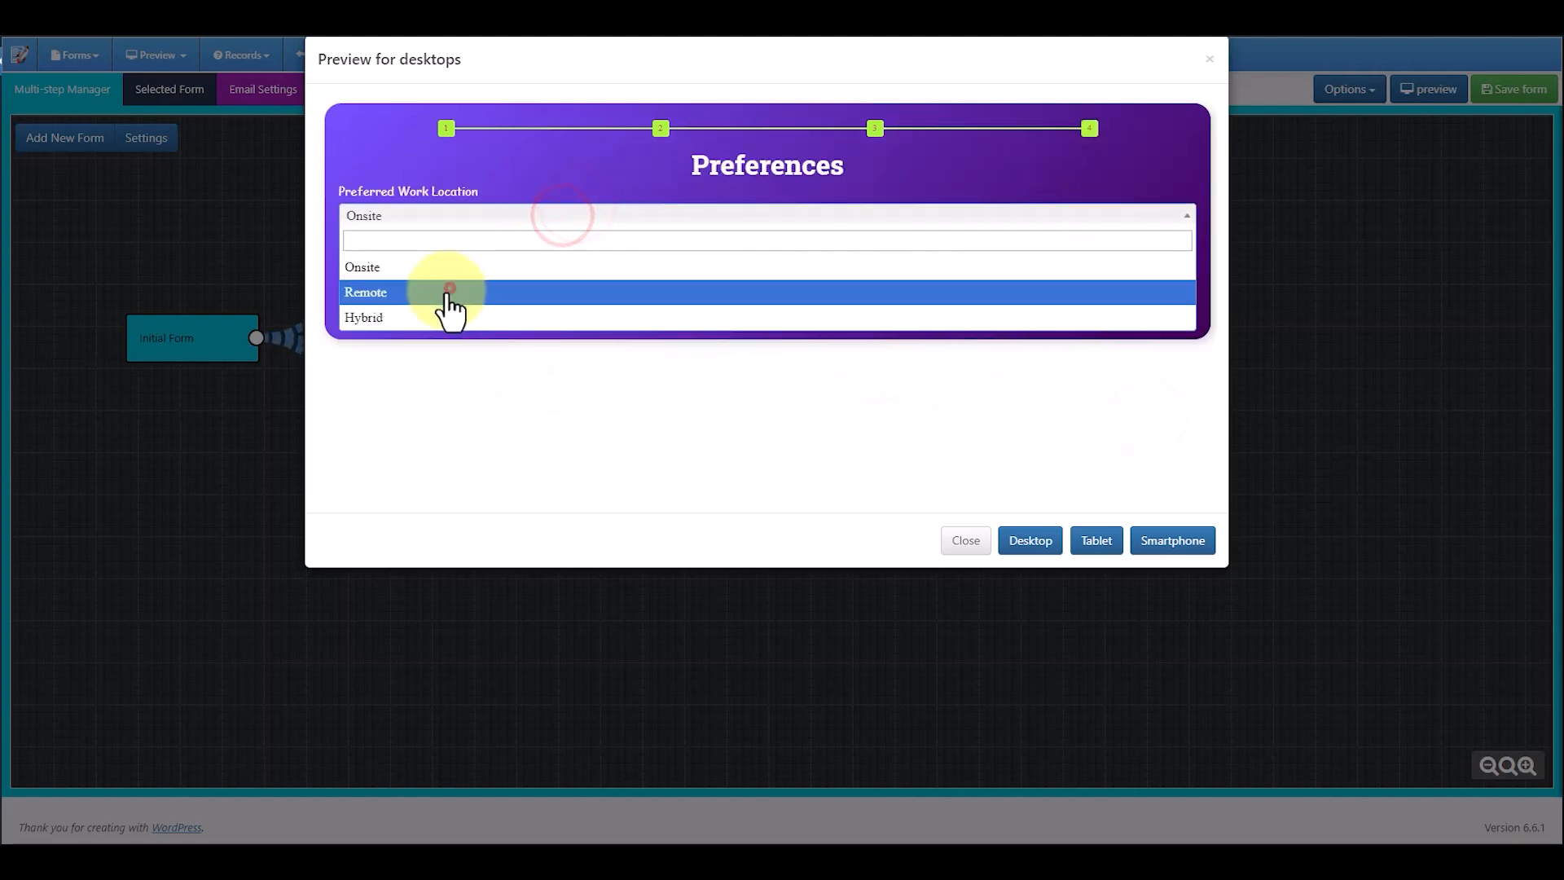
left_click(444, 294)
left_click(349, 250)
left_click(1108, 291)
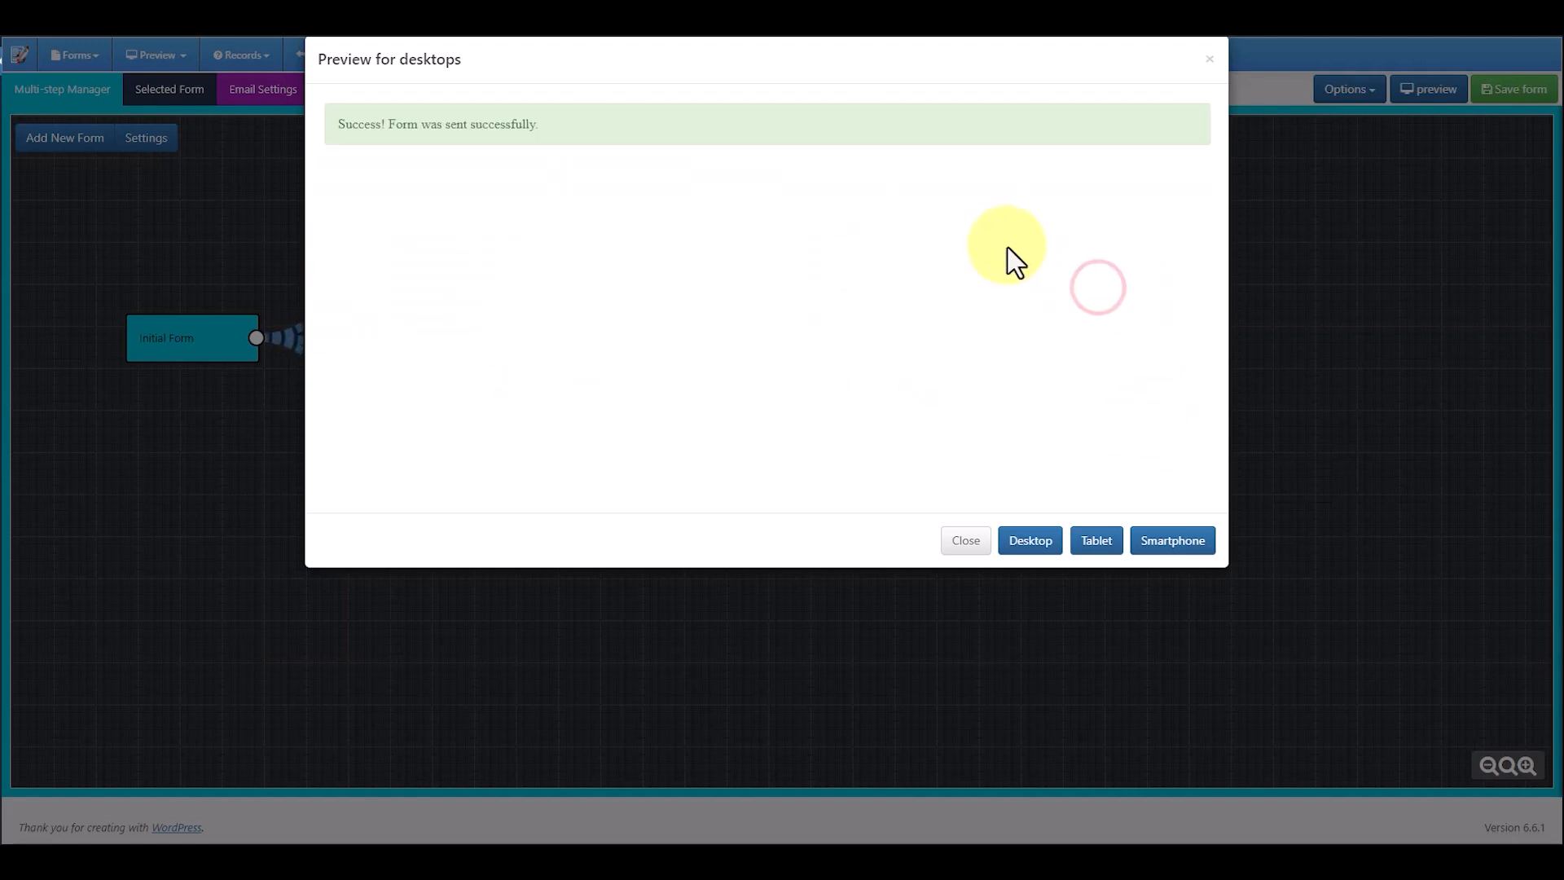
left_click(963, 539)
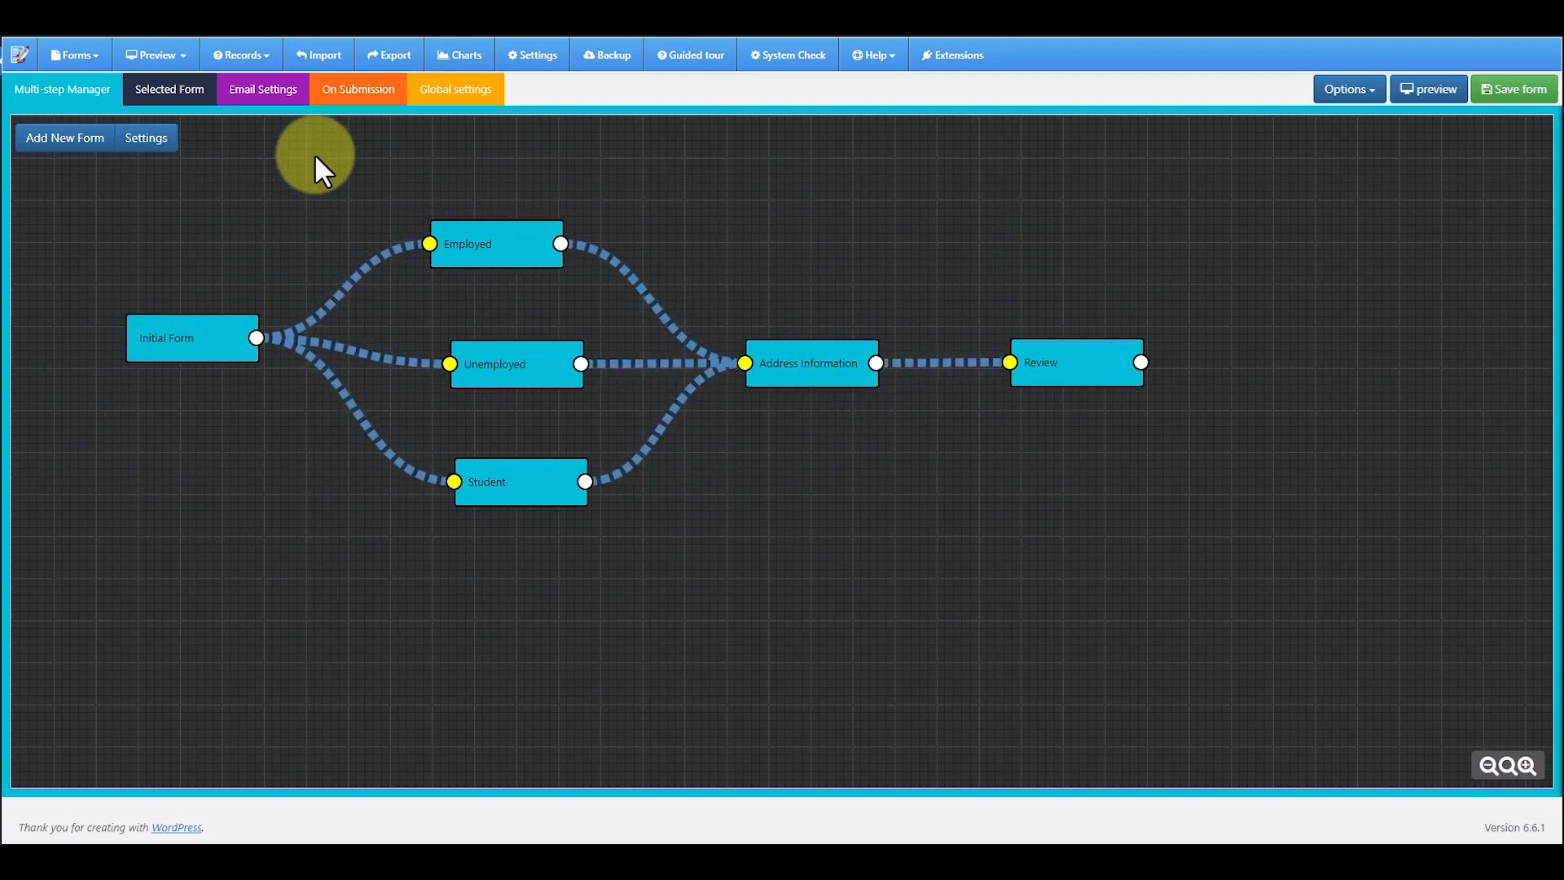
Create a new multi-step form from the Blank template and name it multi step form test v2
left_click(75, 57)
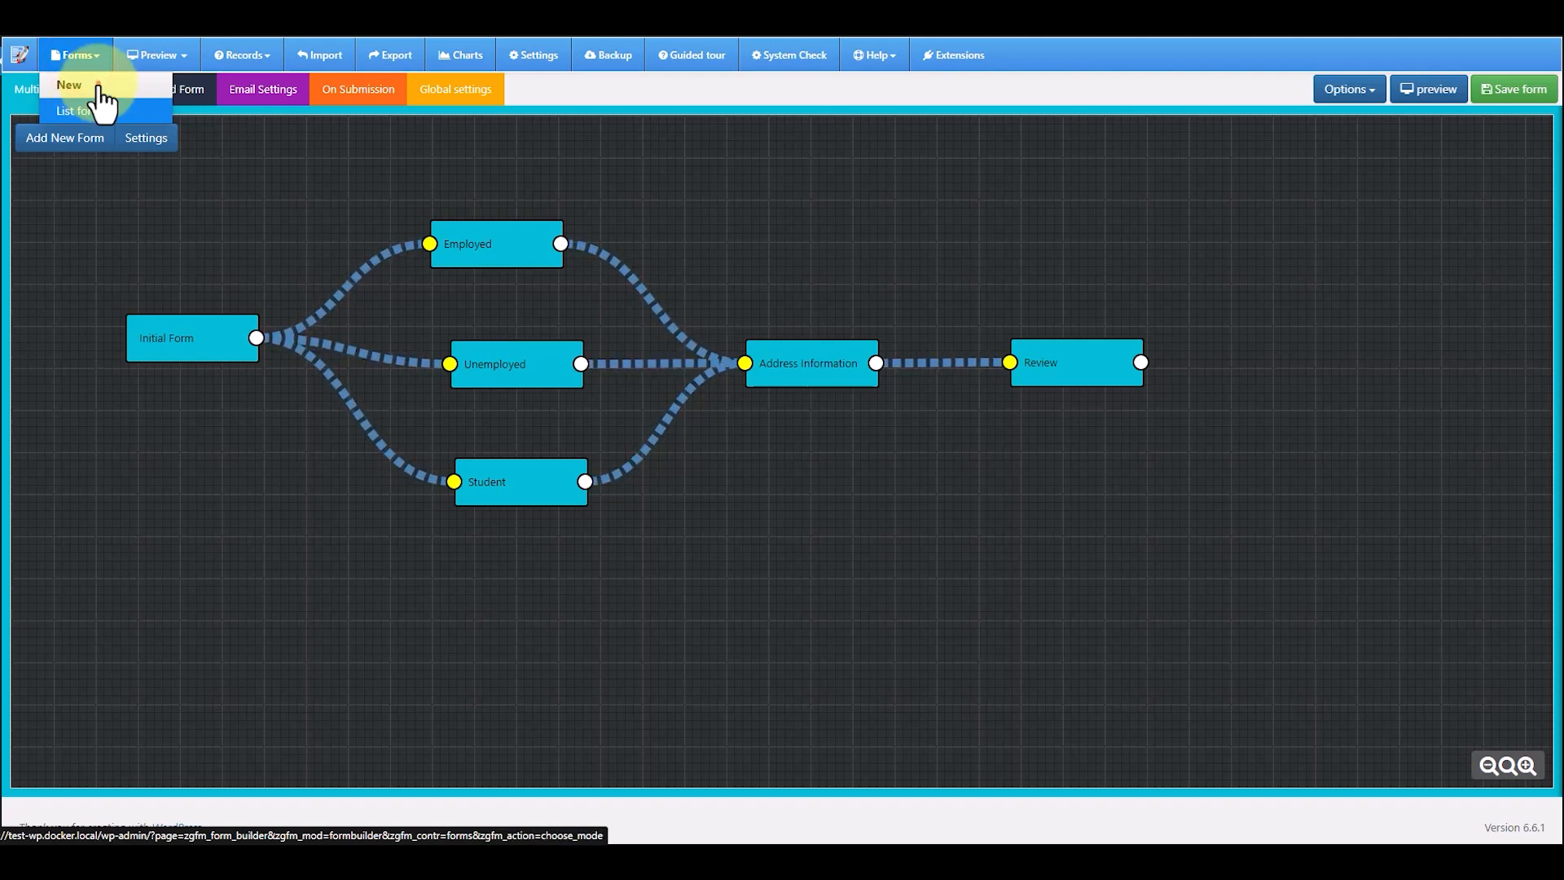
left_click(96, 88)
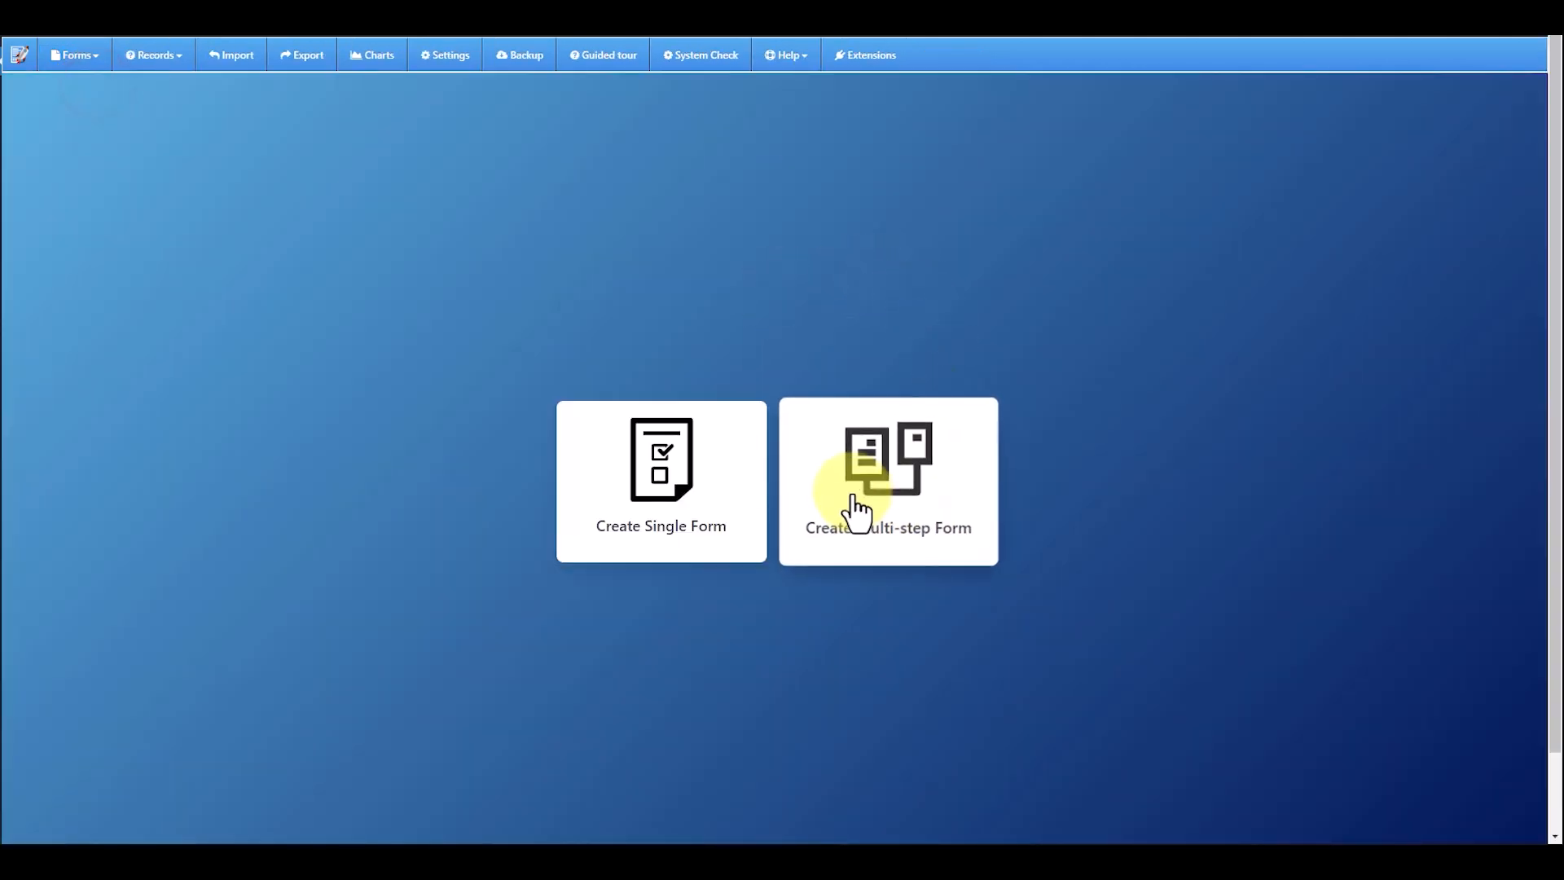
left_click(886, 455)
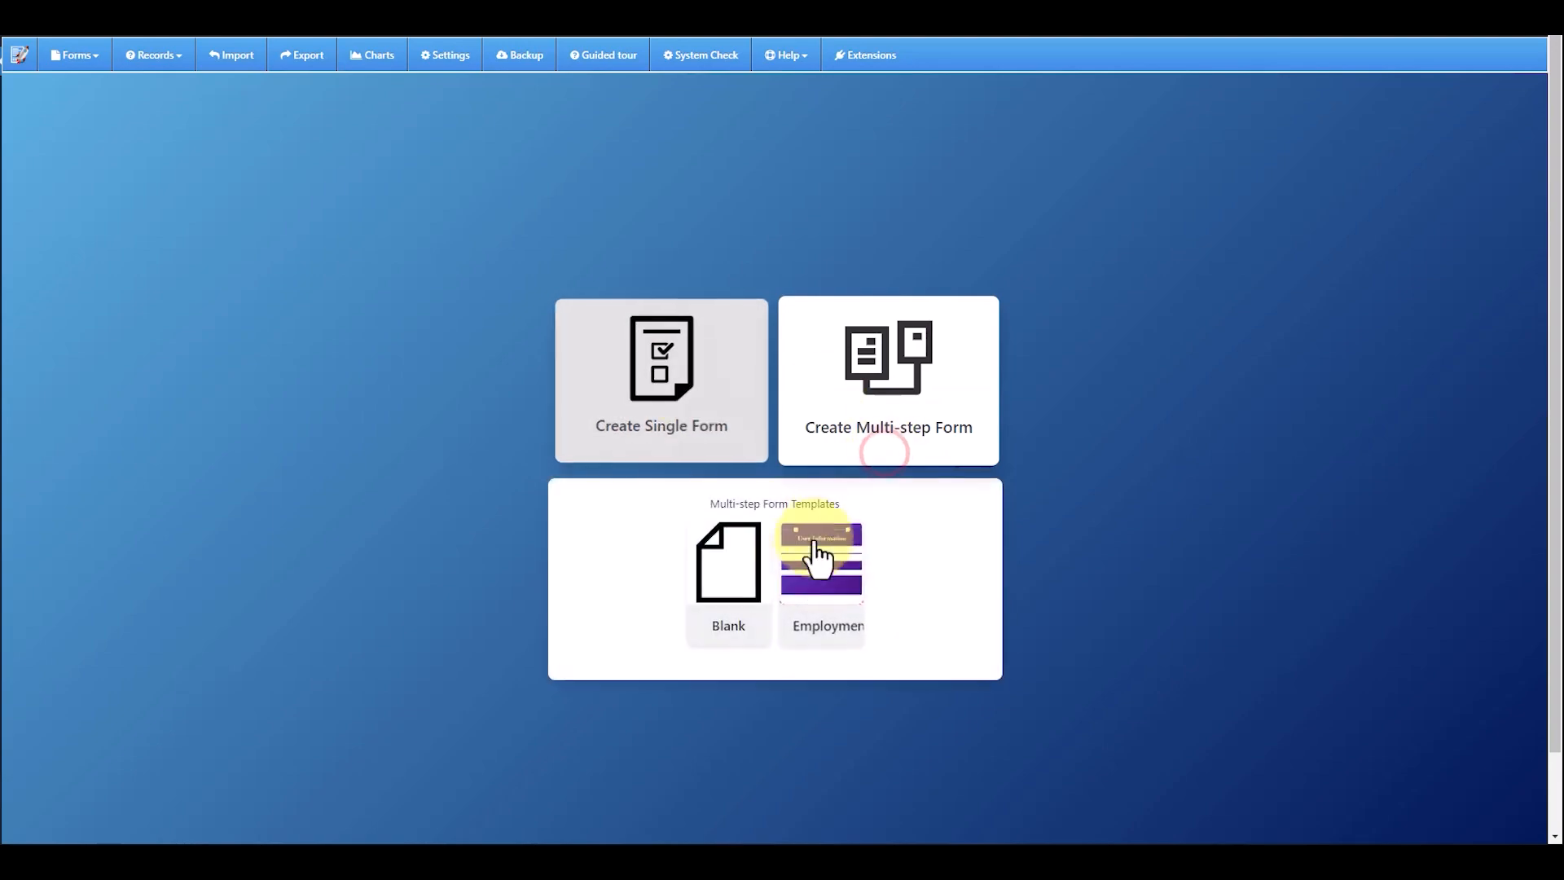
left_click(732, 632)
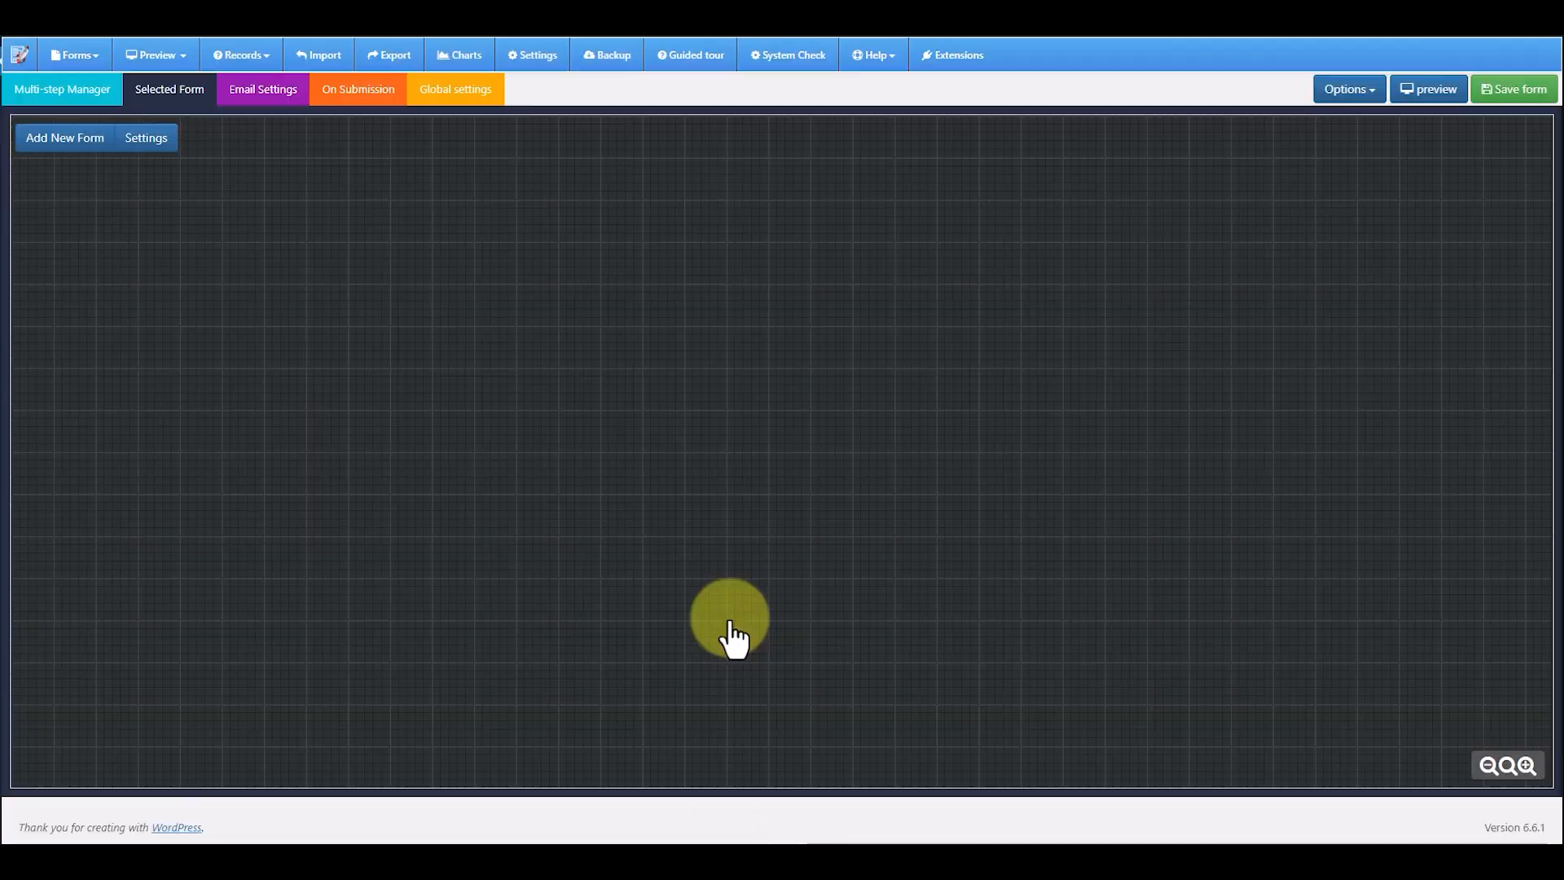
left_click(668, 440)
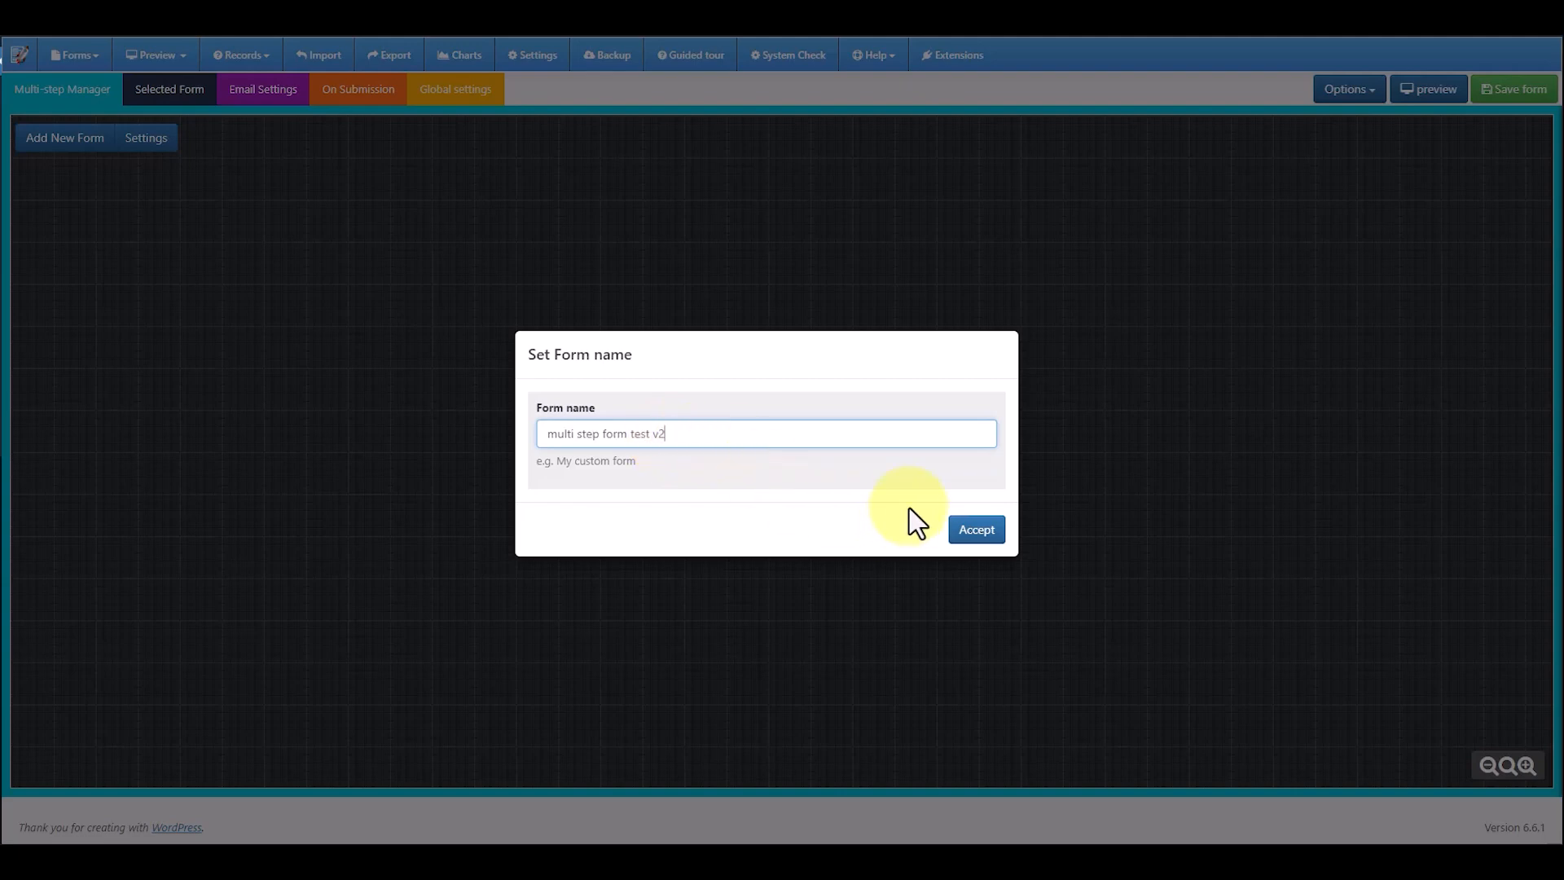
type("multi step form test v2")
left_click(978, 527)
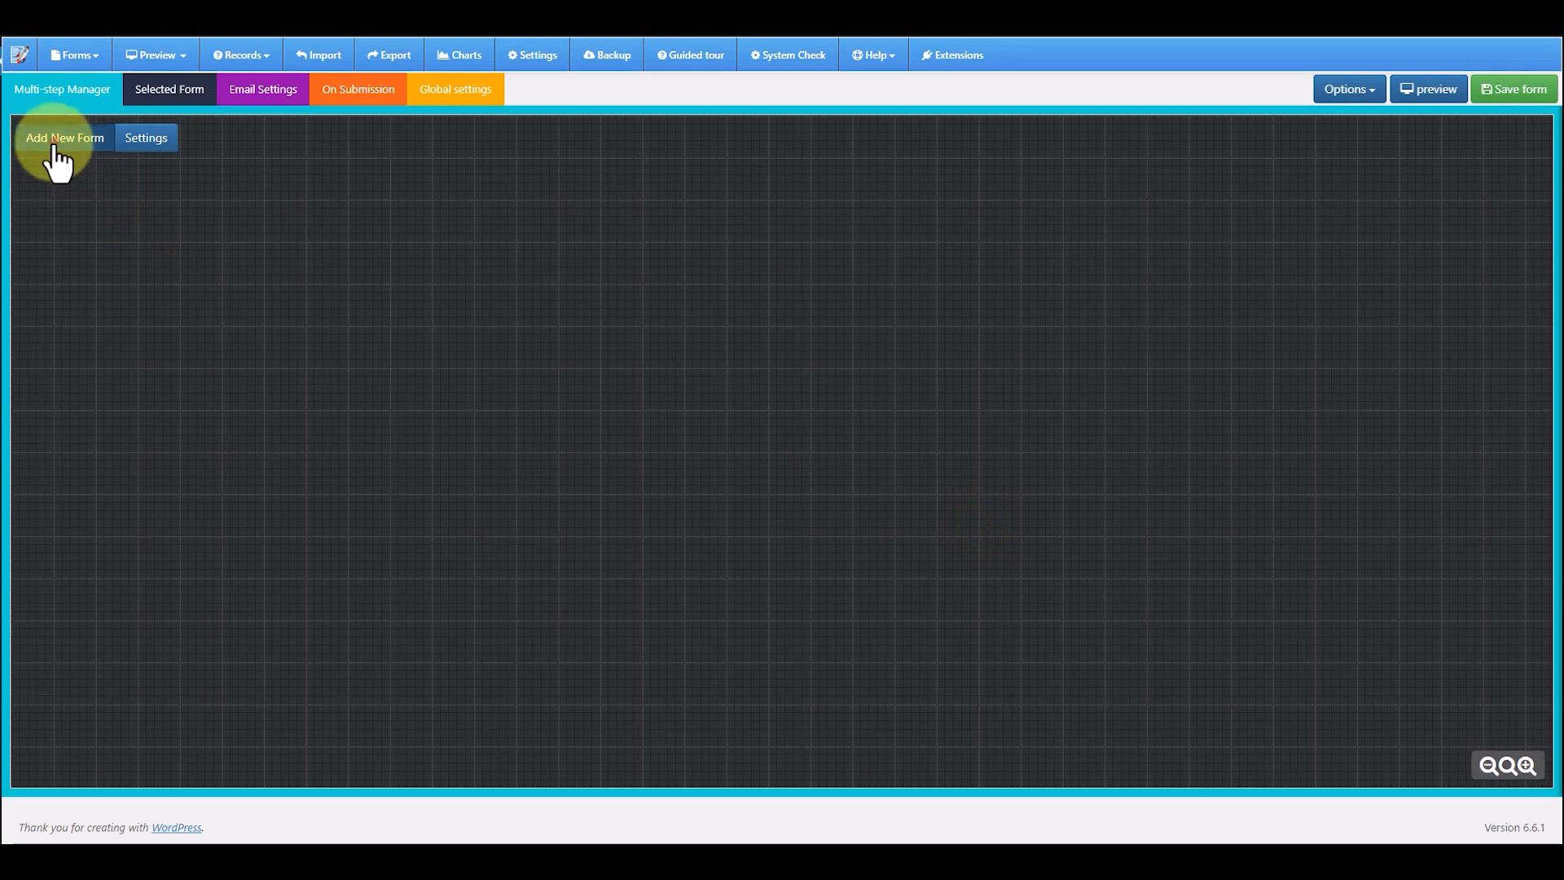
Add the initial form and a second form node, placing the second above and to the right of the initial one
left_click(53, 141)
left_click_drag(139, 222, 277, 302)
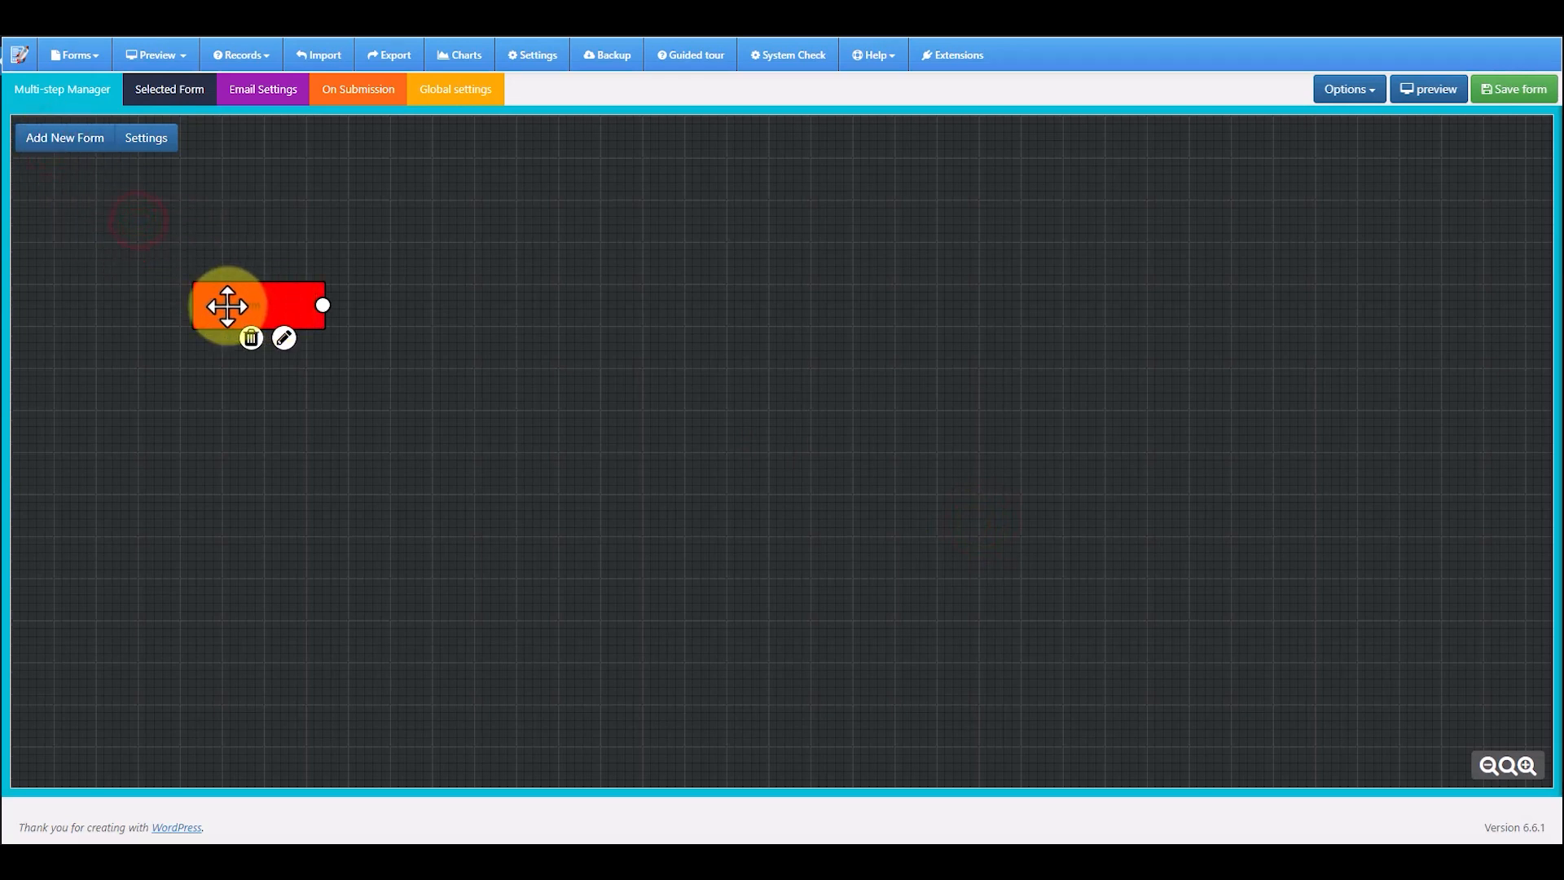
left_click(51, 145)
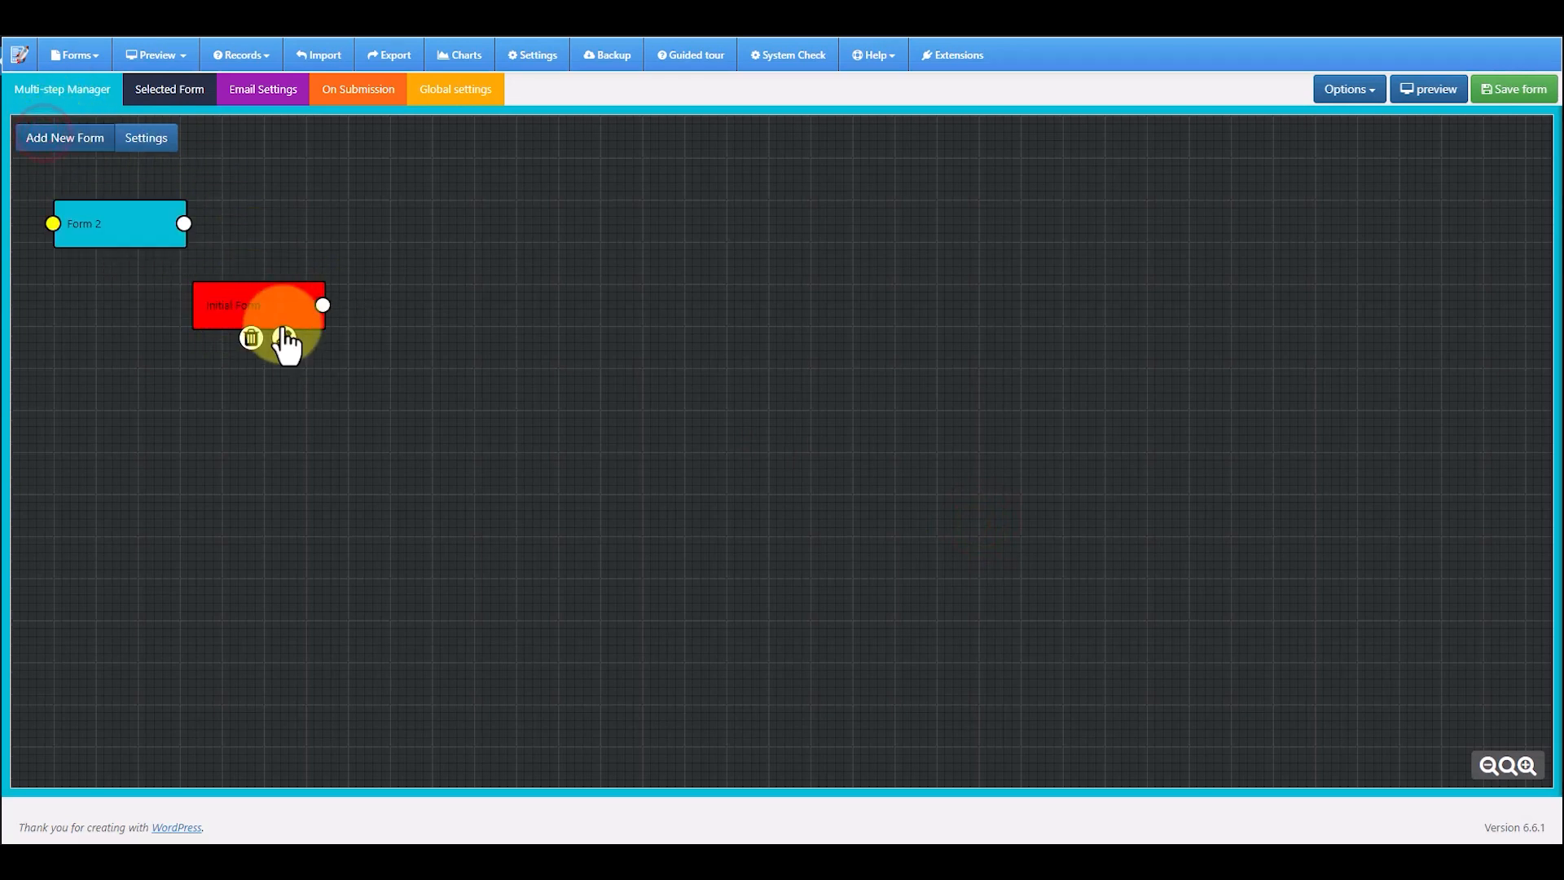
left_click_drag(115, 232, 523, 189)
left_click_drag(286, 286, 311, 299)
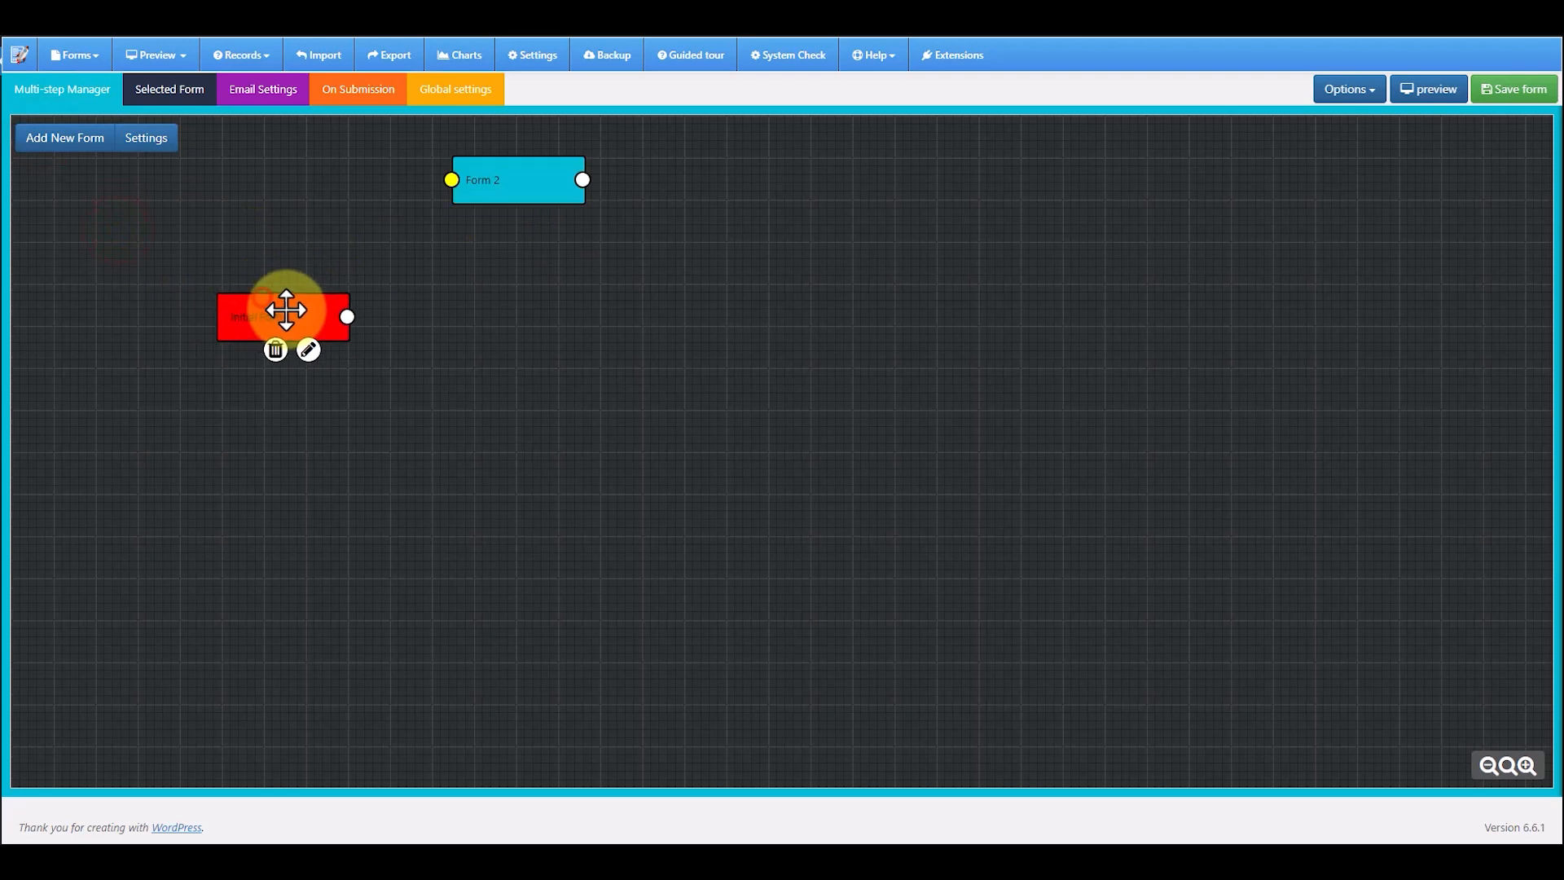
left_click_drag(514, 184, 546, 237)
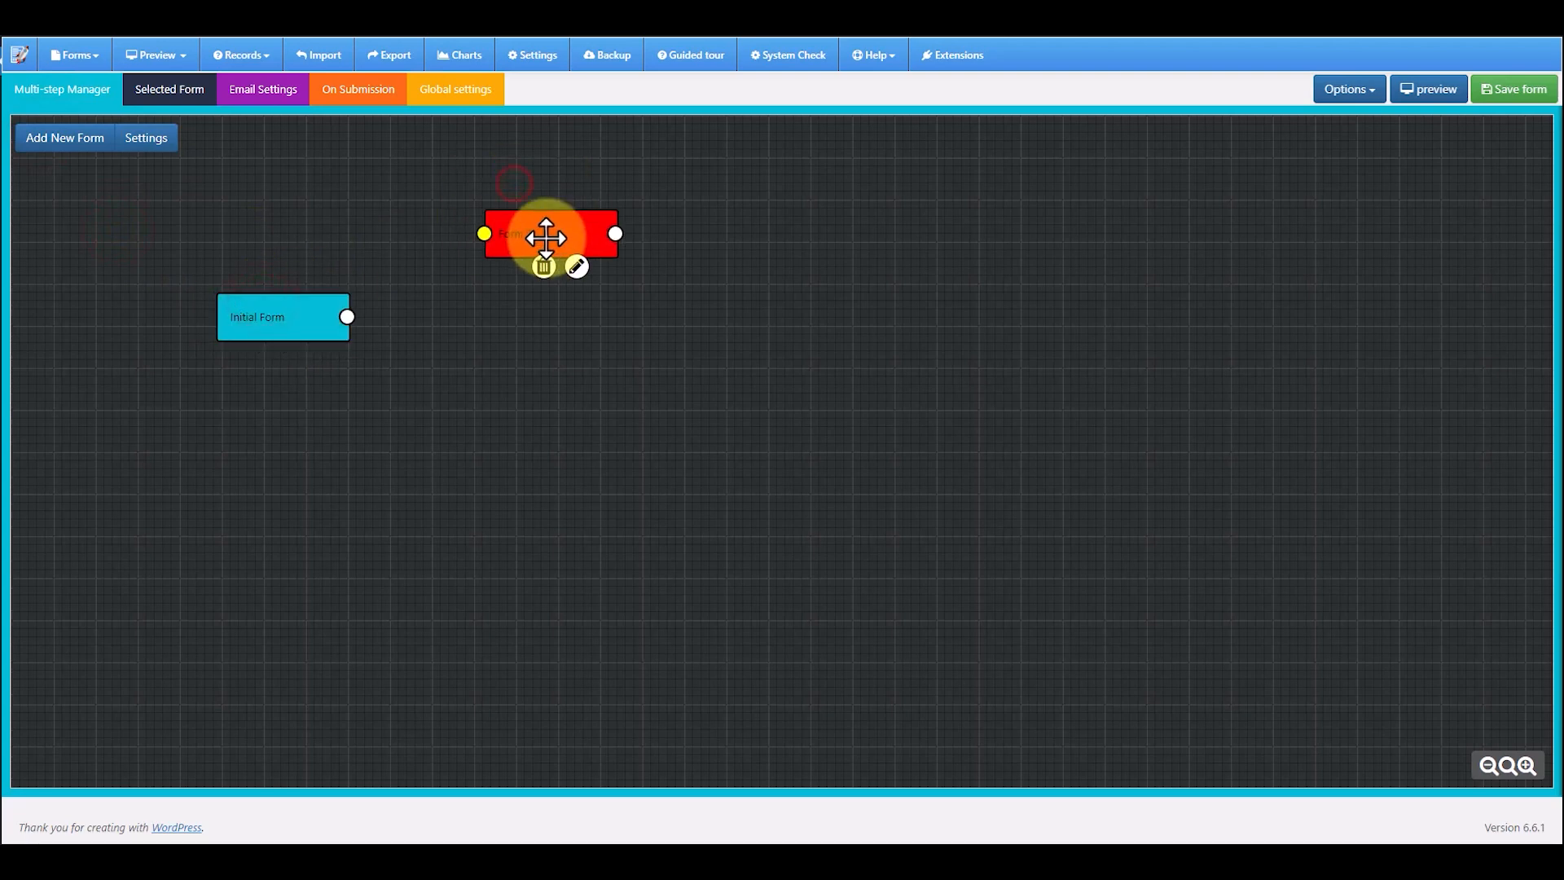
Add Form 3 and Form 4 nodes and stack them in a column below Form 2
left_click(61, 145)
left_click_drag(102, 230, 539, 338)
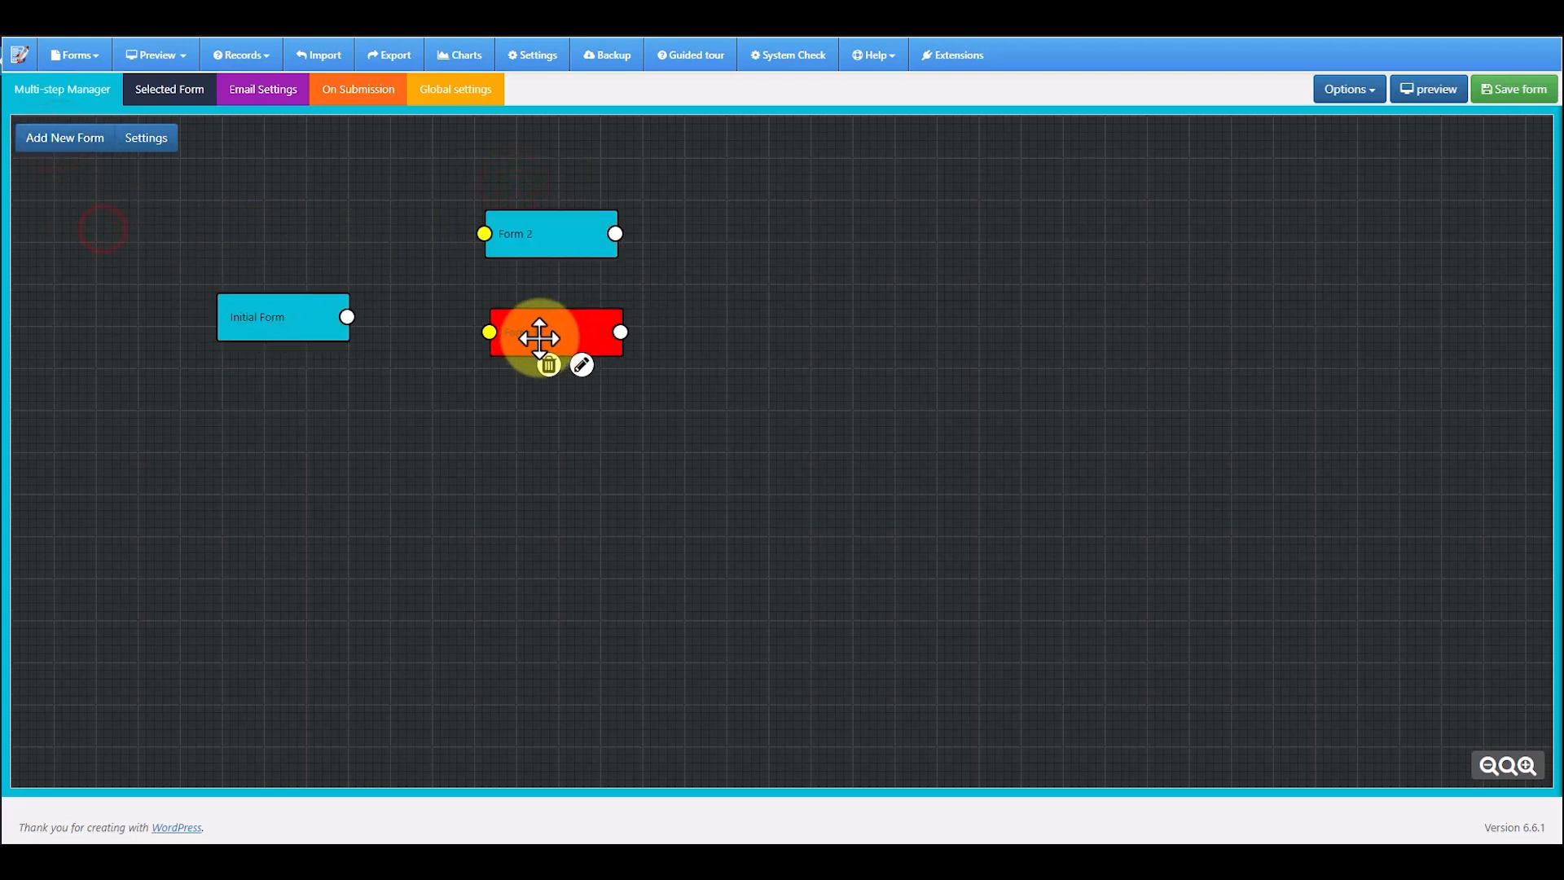
left_click_drag(95, 224, 531, 432)
Add Form 5 and Form 6 nodes and place them in a row to the right of the Form 2–4 column
left_click(59, 144)
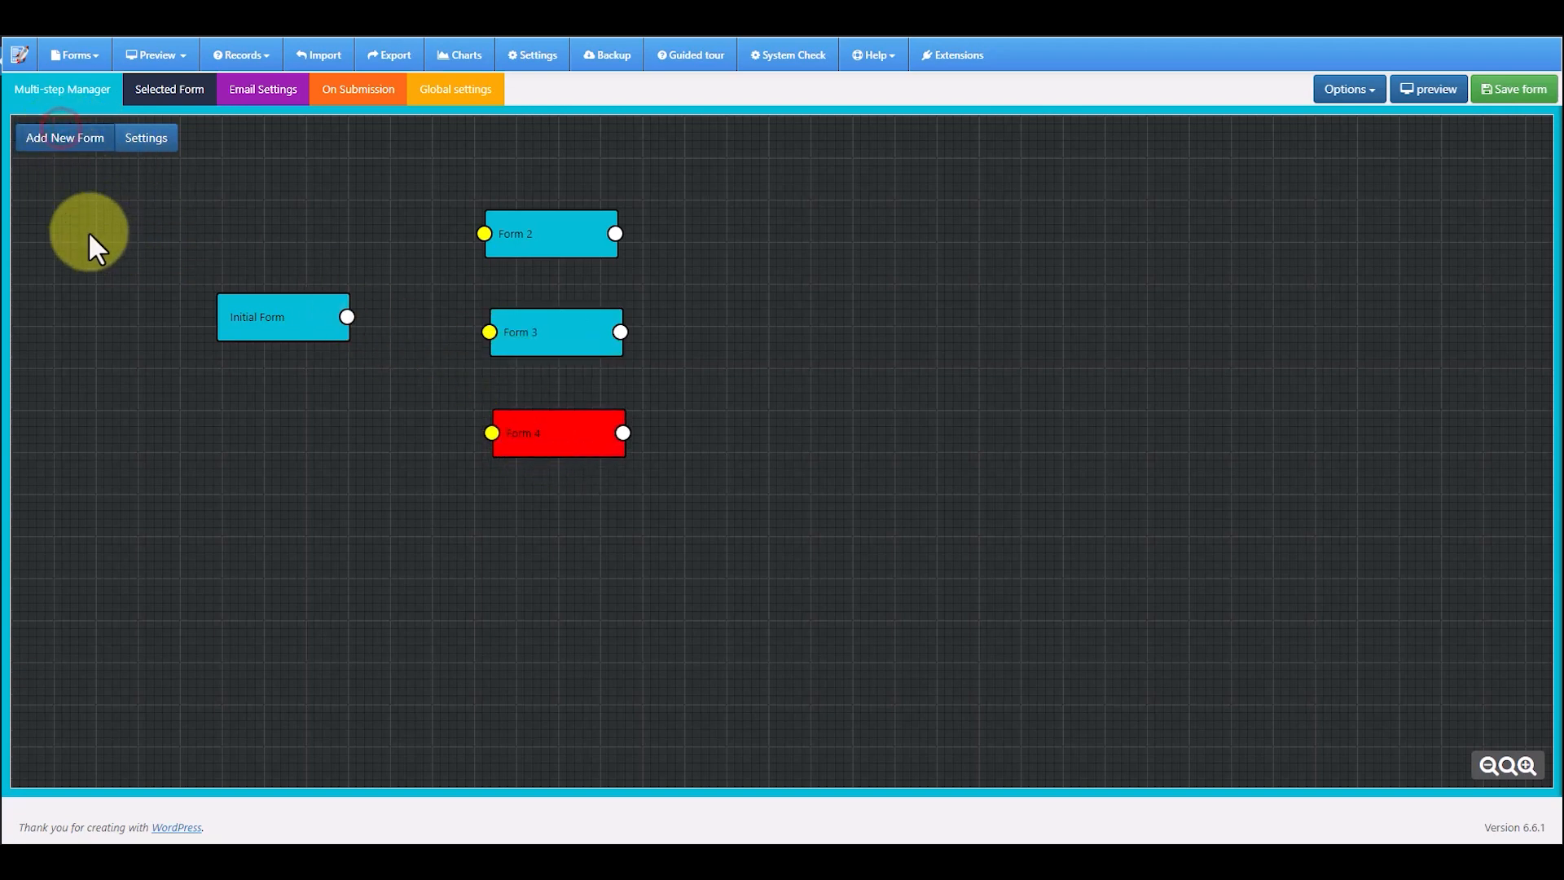
left_click_drag(66, 227, 828, 330)
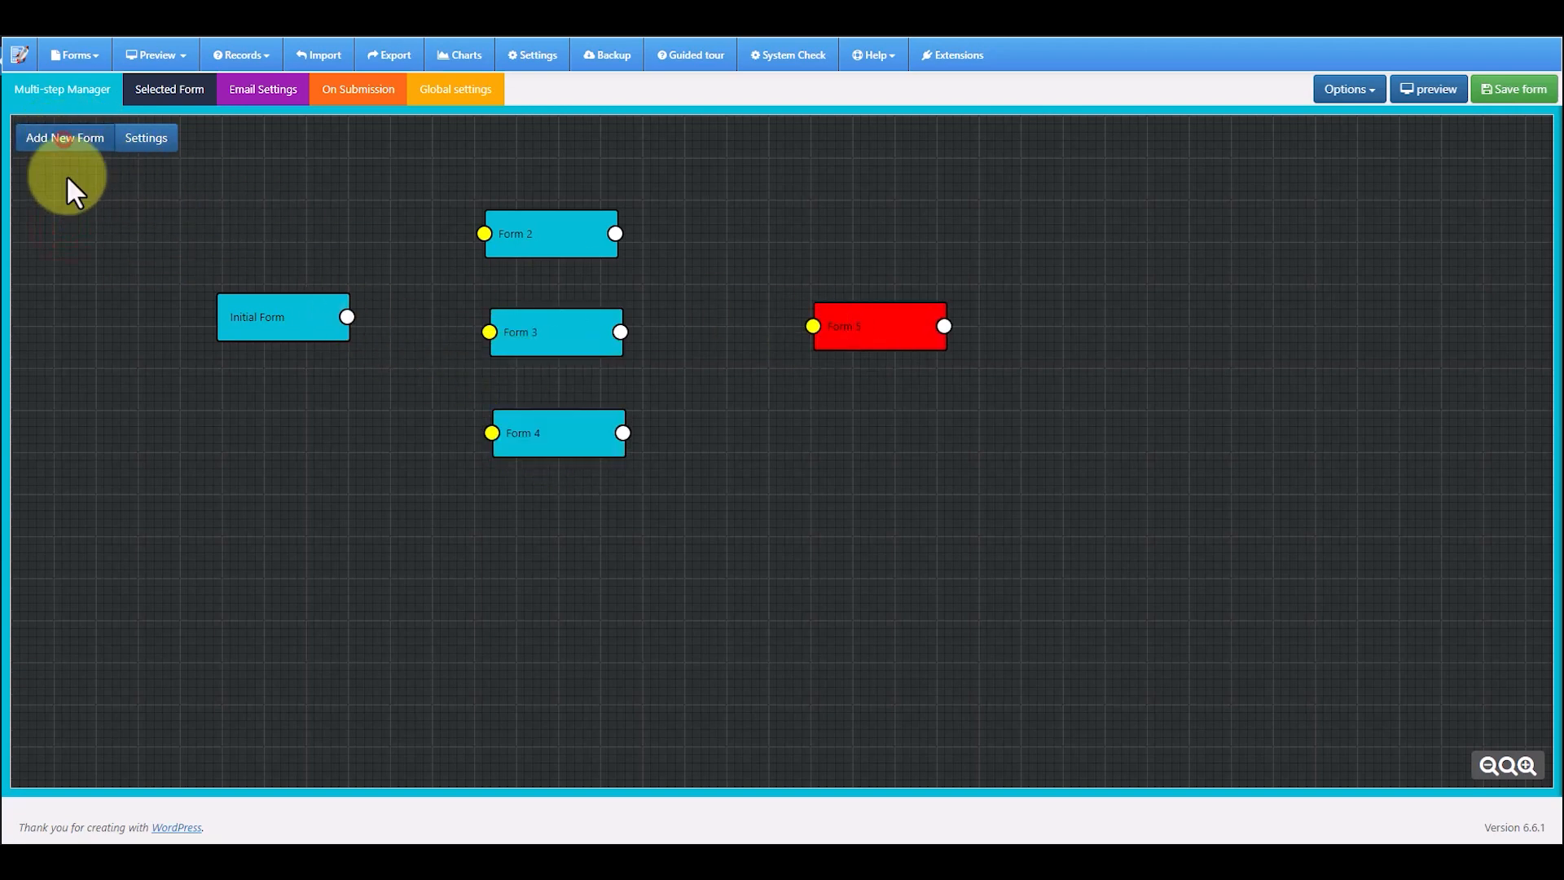
left_click(65, 140)
left_click_drag(84, 224, 1148, 329)
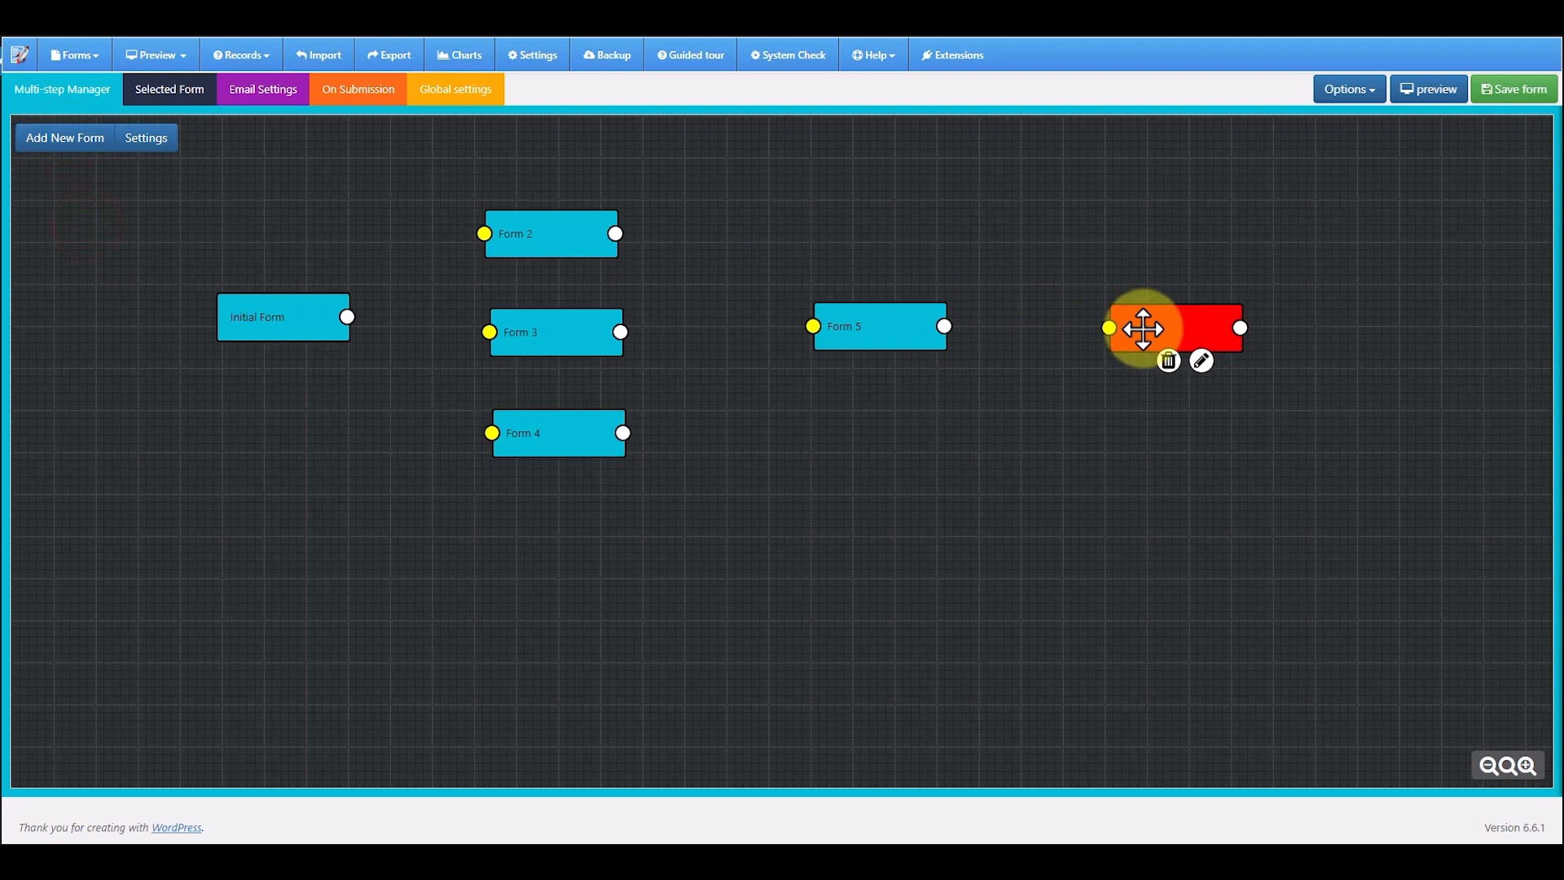
Reposition the Initial Form node and connect its output to the inputs of Form 2, Form 3 and Form 4
left_click_drag(279, 310, 486, 234)
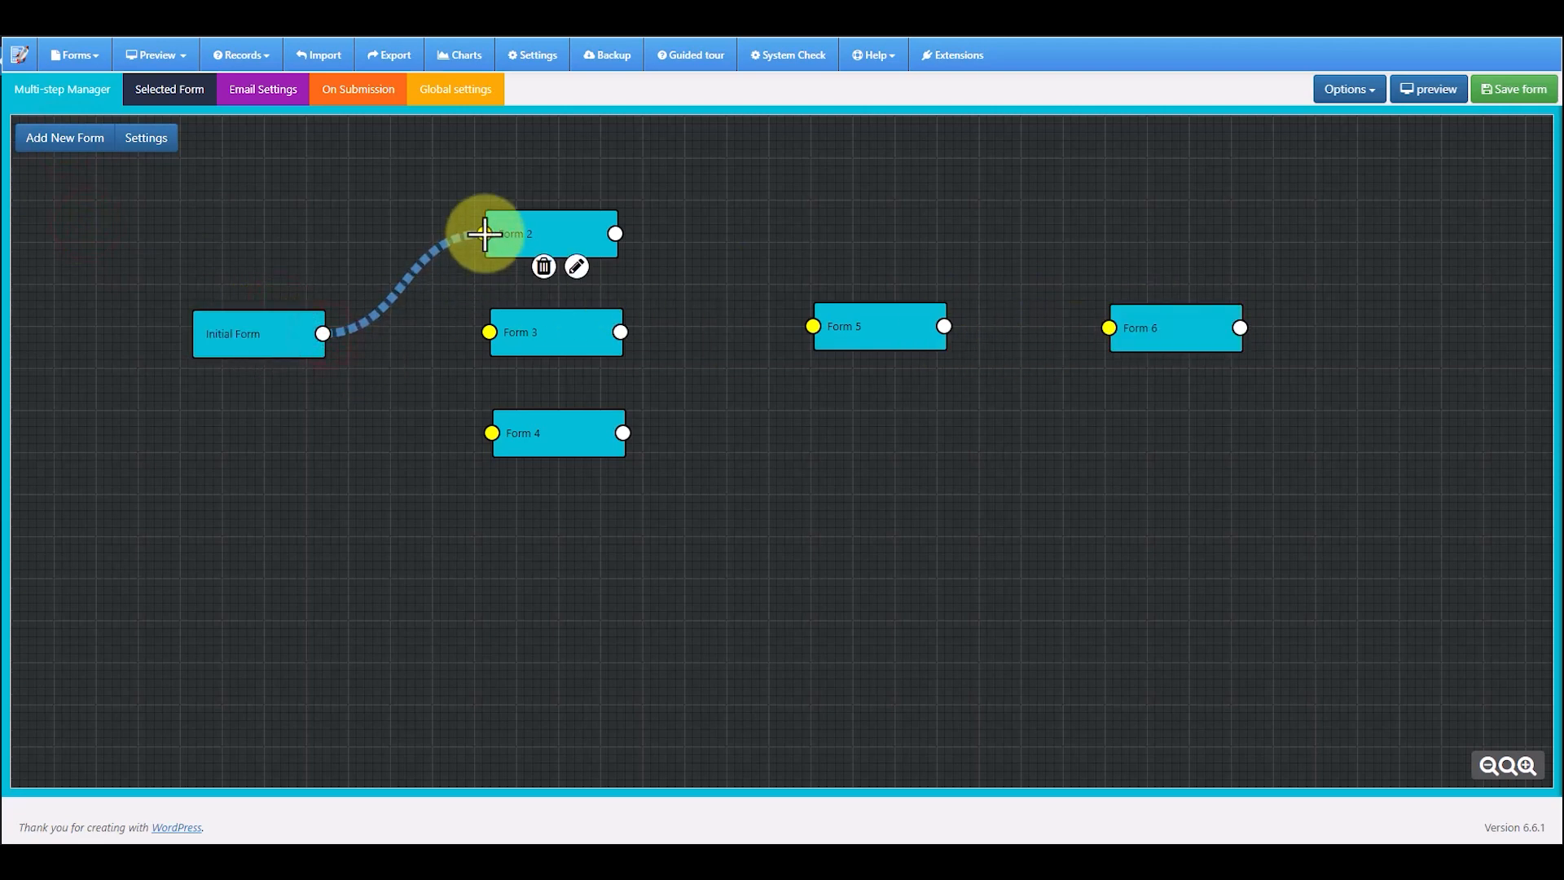
left_click_drag(323, 331, 489, 331)
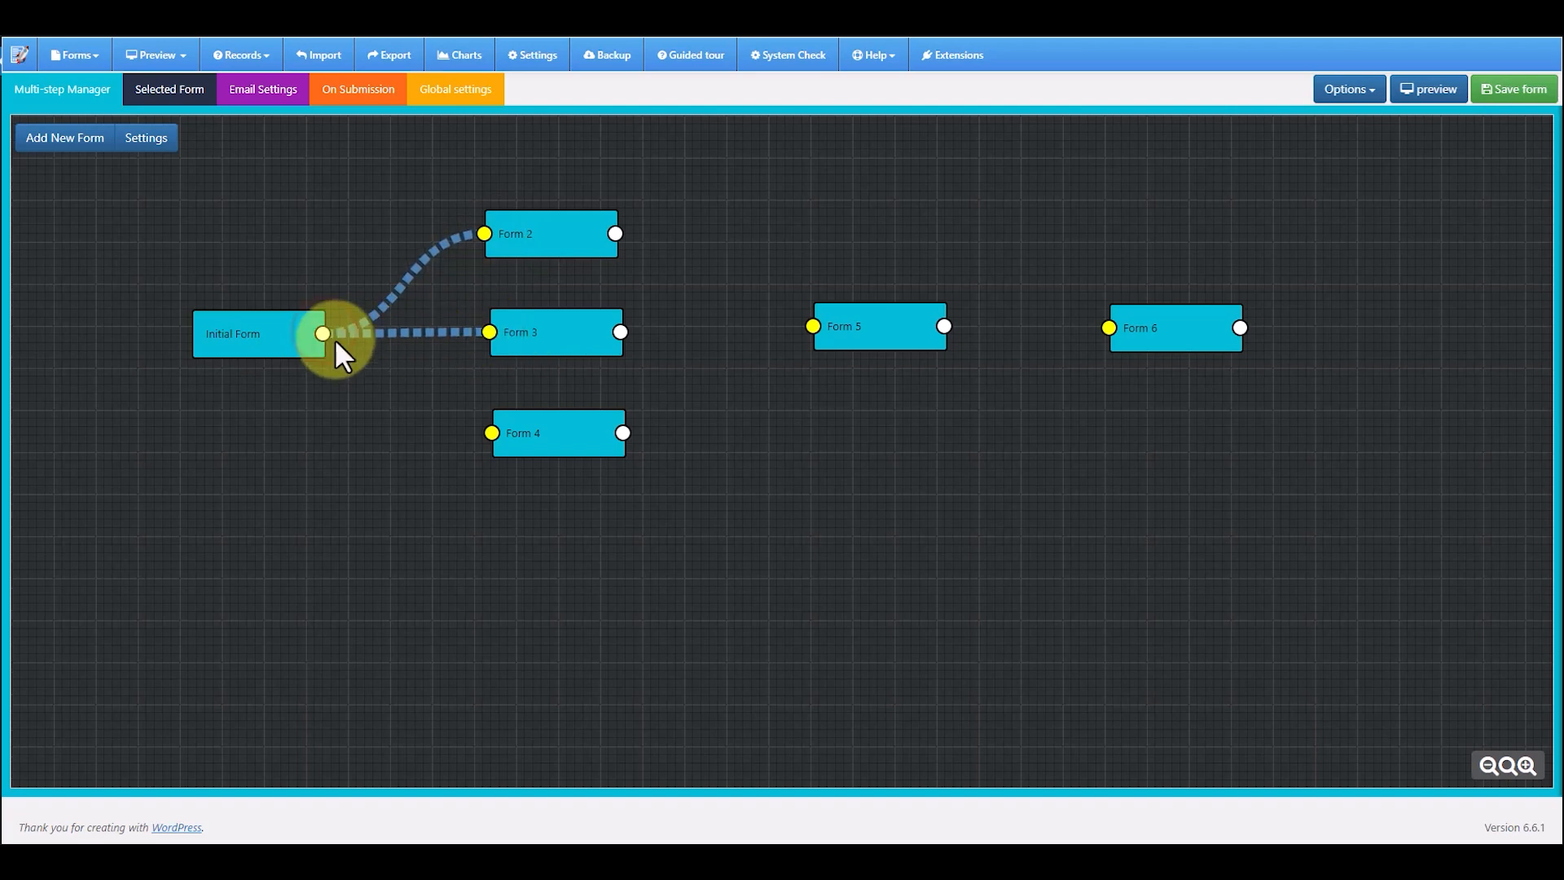
left_click_drag(322, 333, 491, 433)
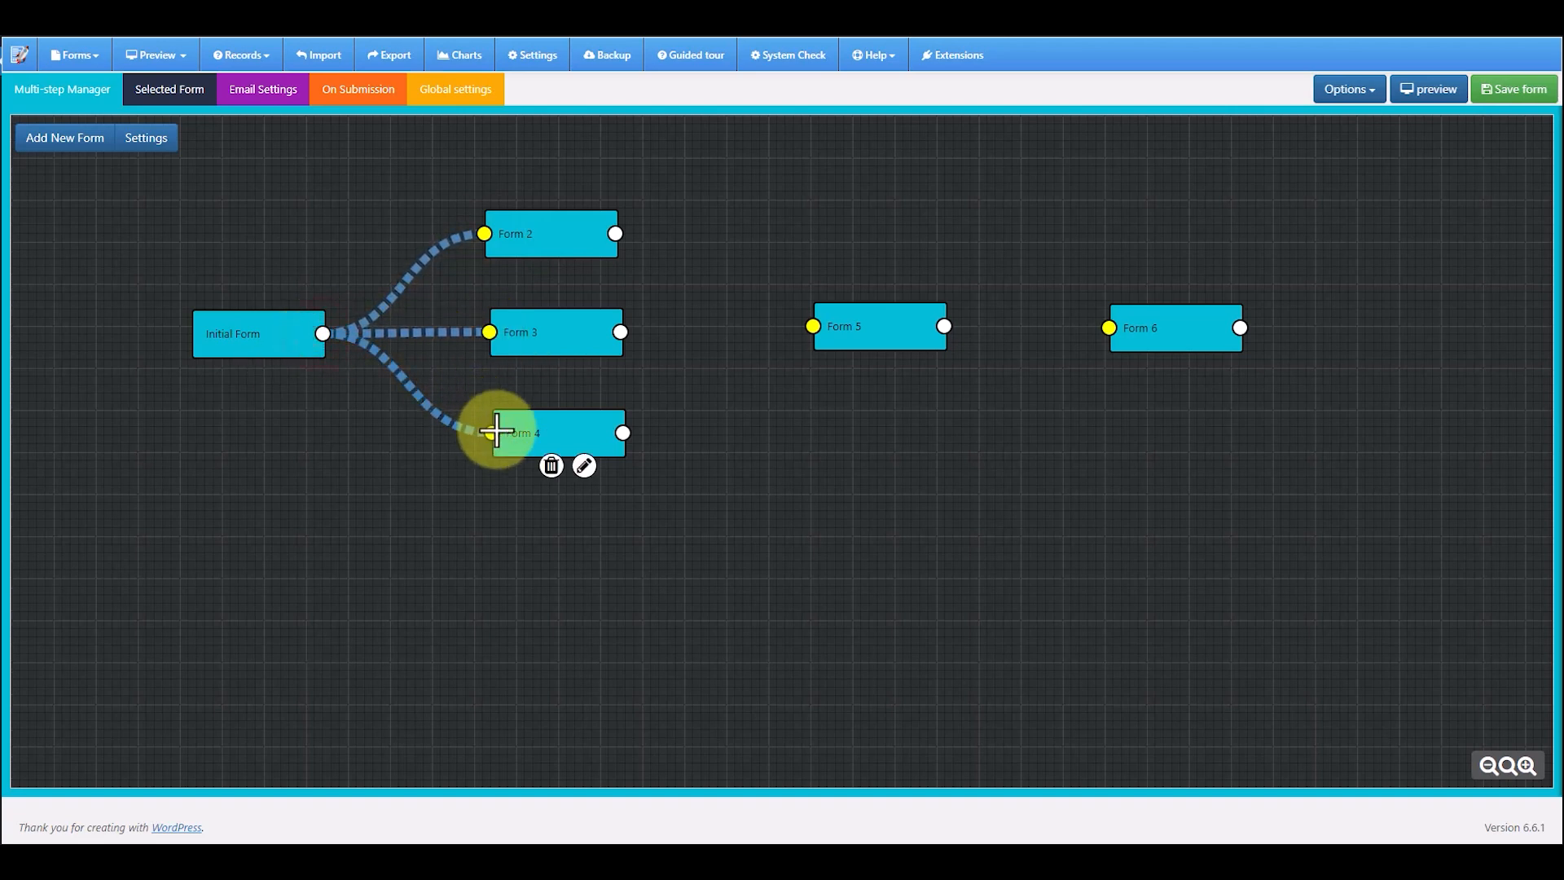
Connect Form 2, Form 3 and Form 4 to Form 5, and link Form 5 to Form 6
left_click_drag(617, 233, 811, 320)
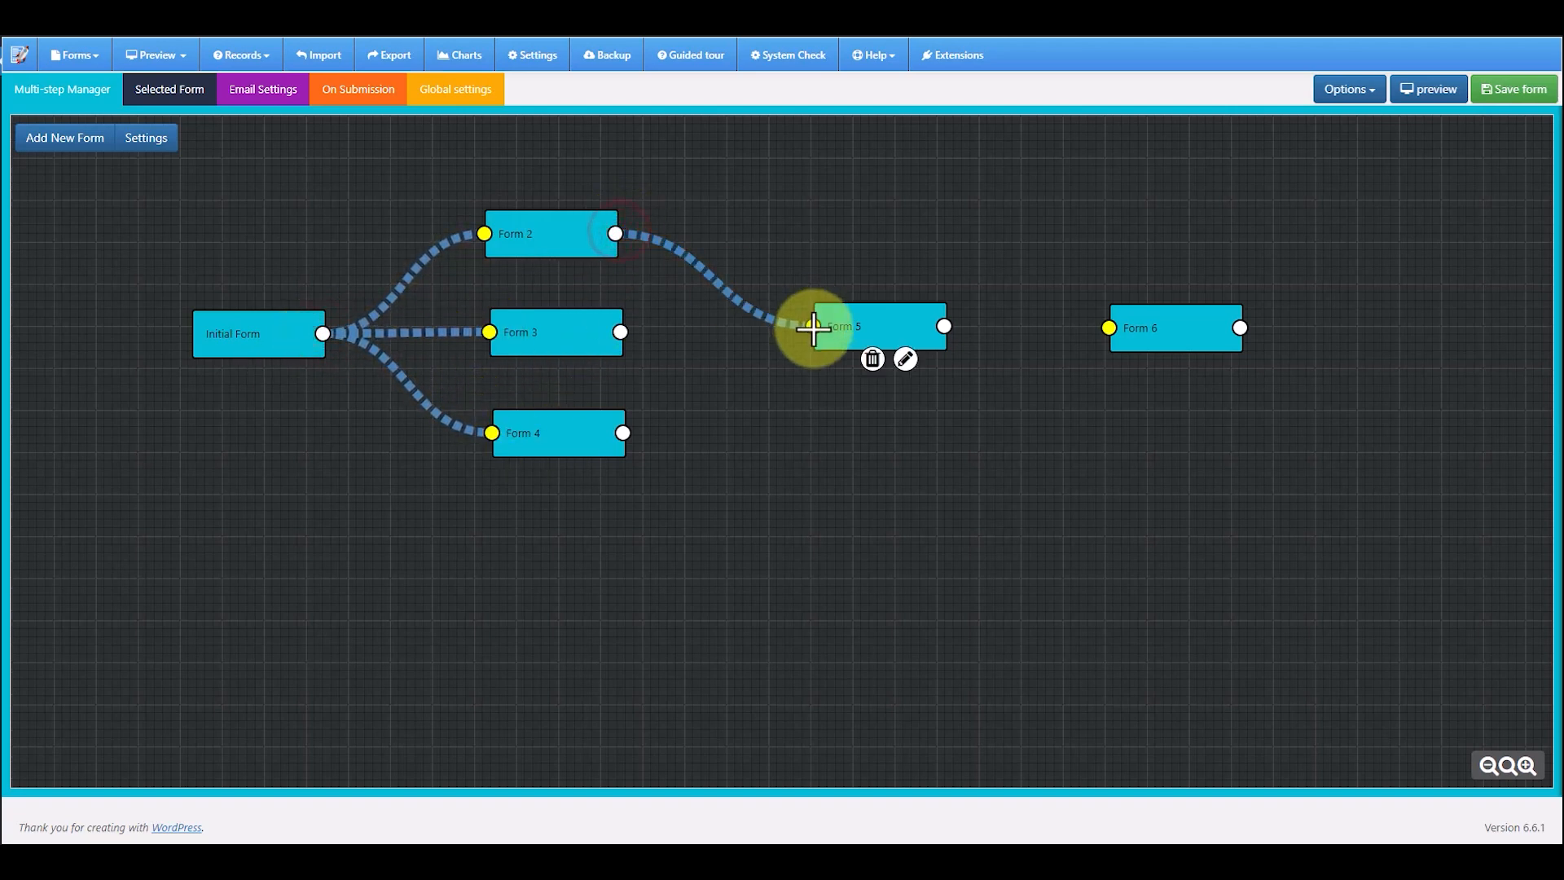
left_click_drag(621, 331, 810, 329)
left_click_drag(623, 432, 812, 327)
left_click_drag(944, 326, 1108, 327)
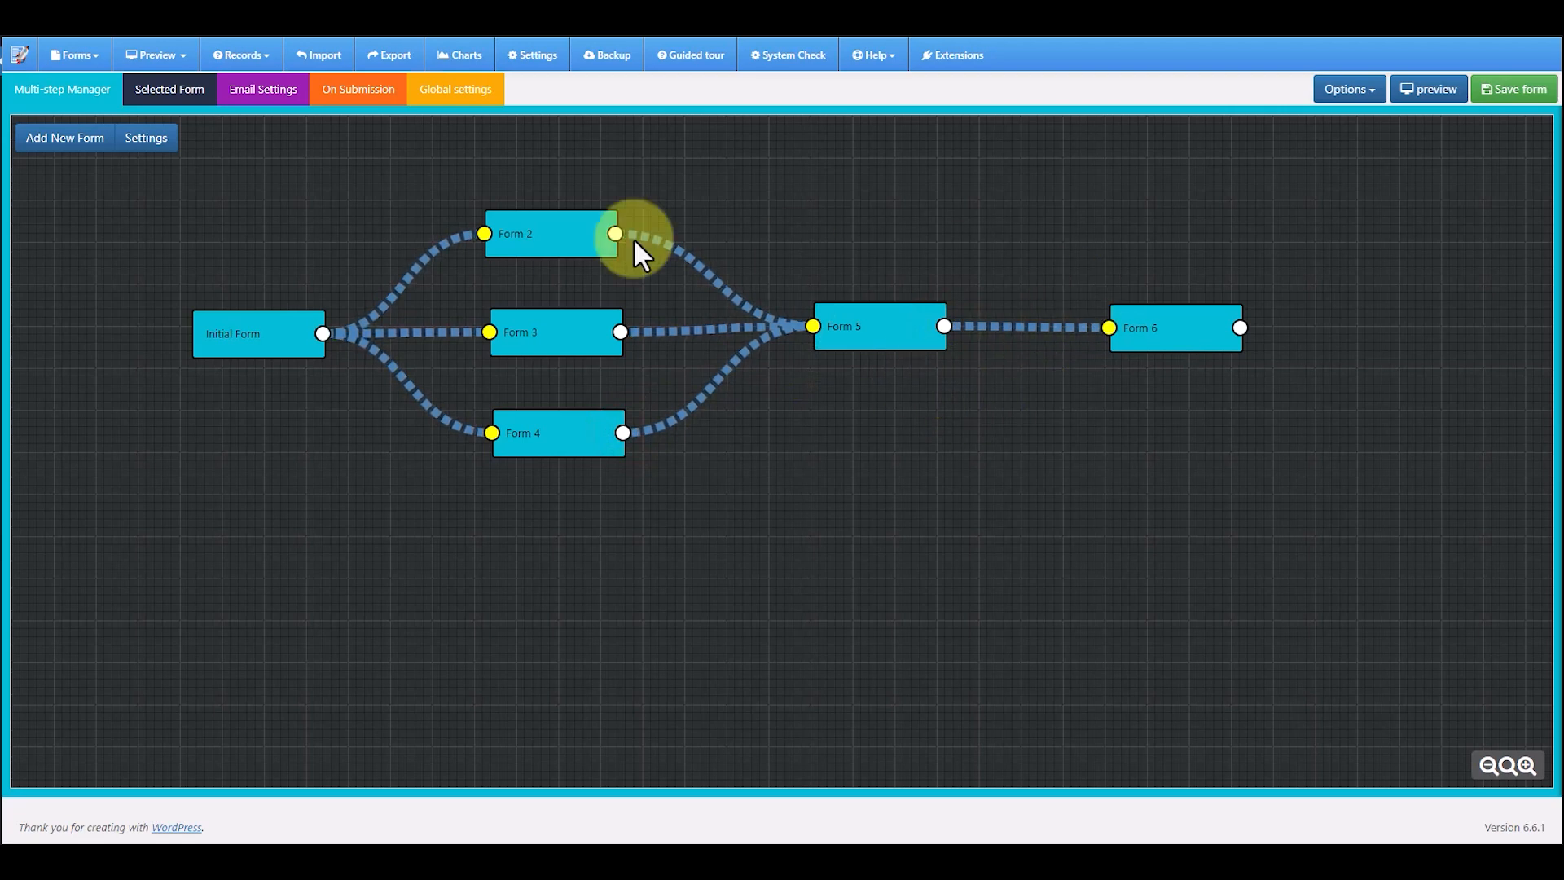
Shift the Initial Form node slightly up and right, and enable the progress bar in its form settings
left_click_drag(266, 332, 286, 308)
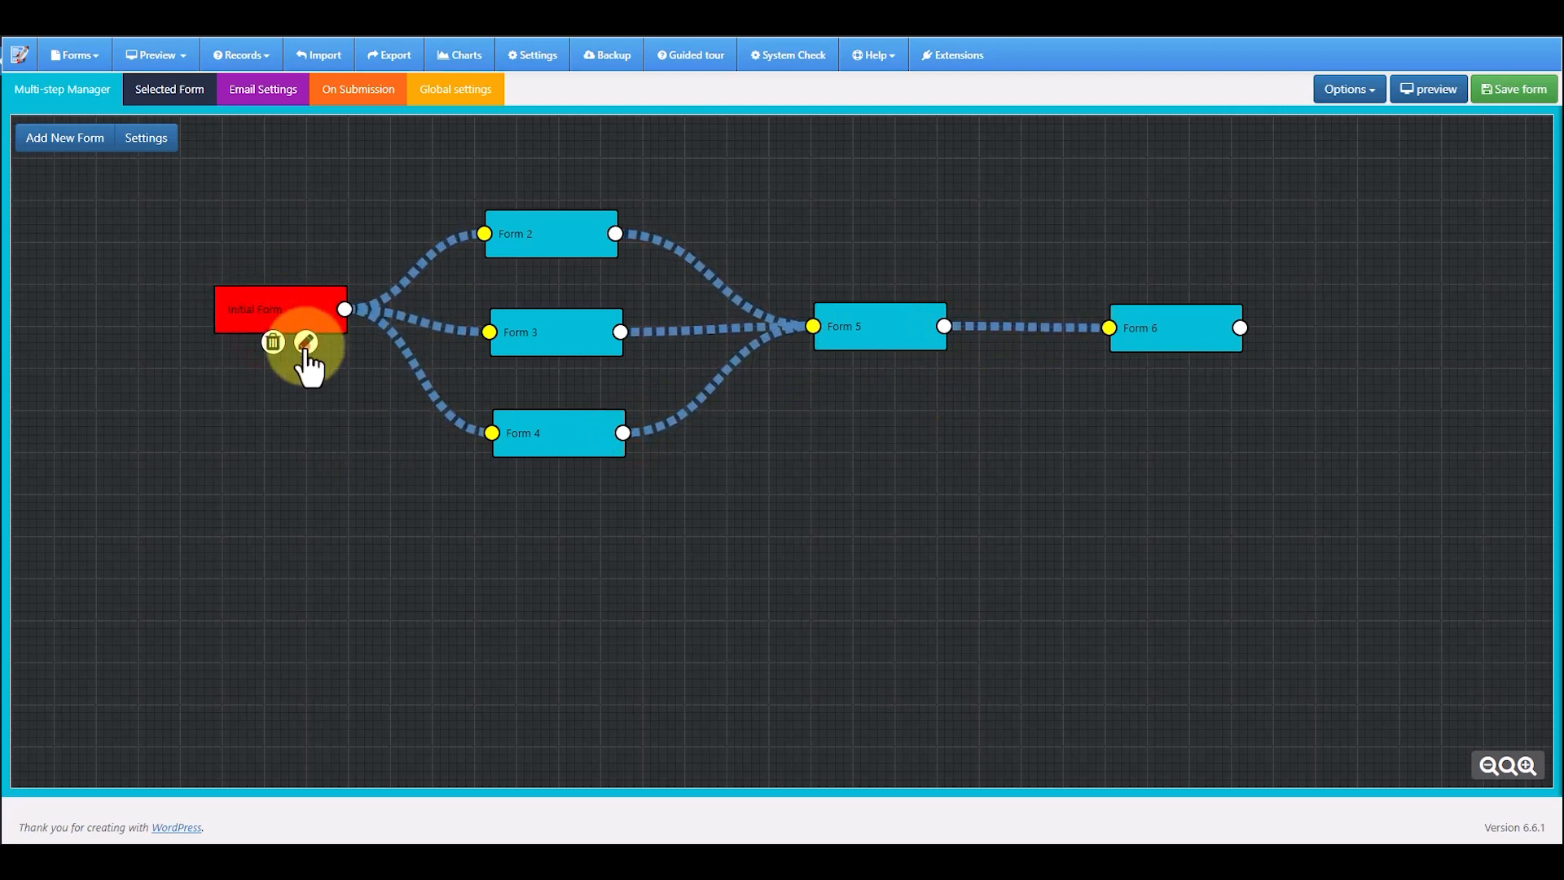
left_click(305, 343)
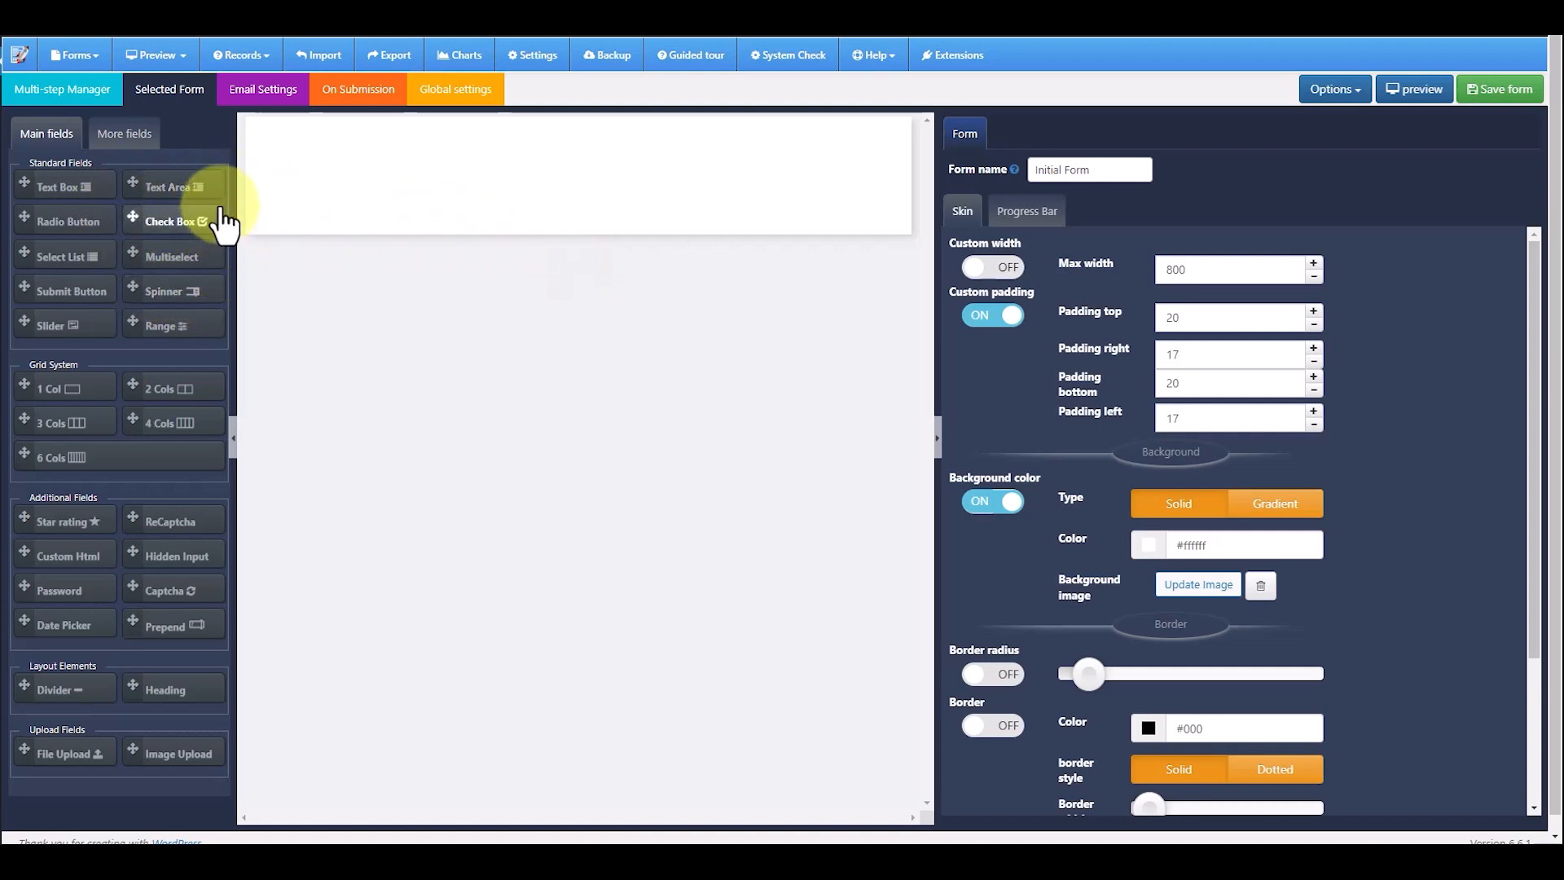
left_click(62, 104)
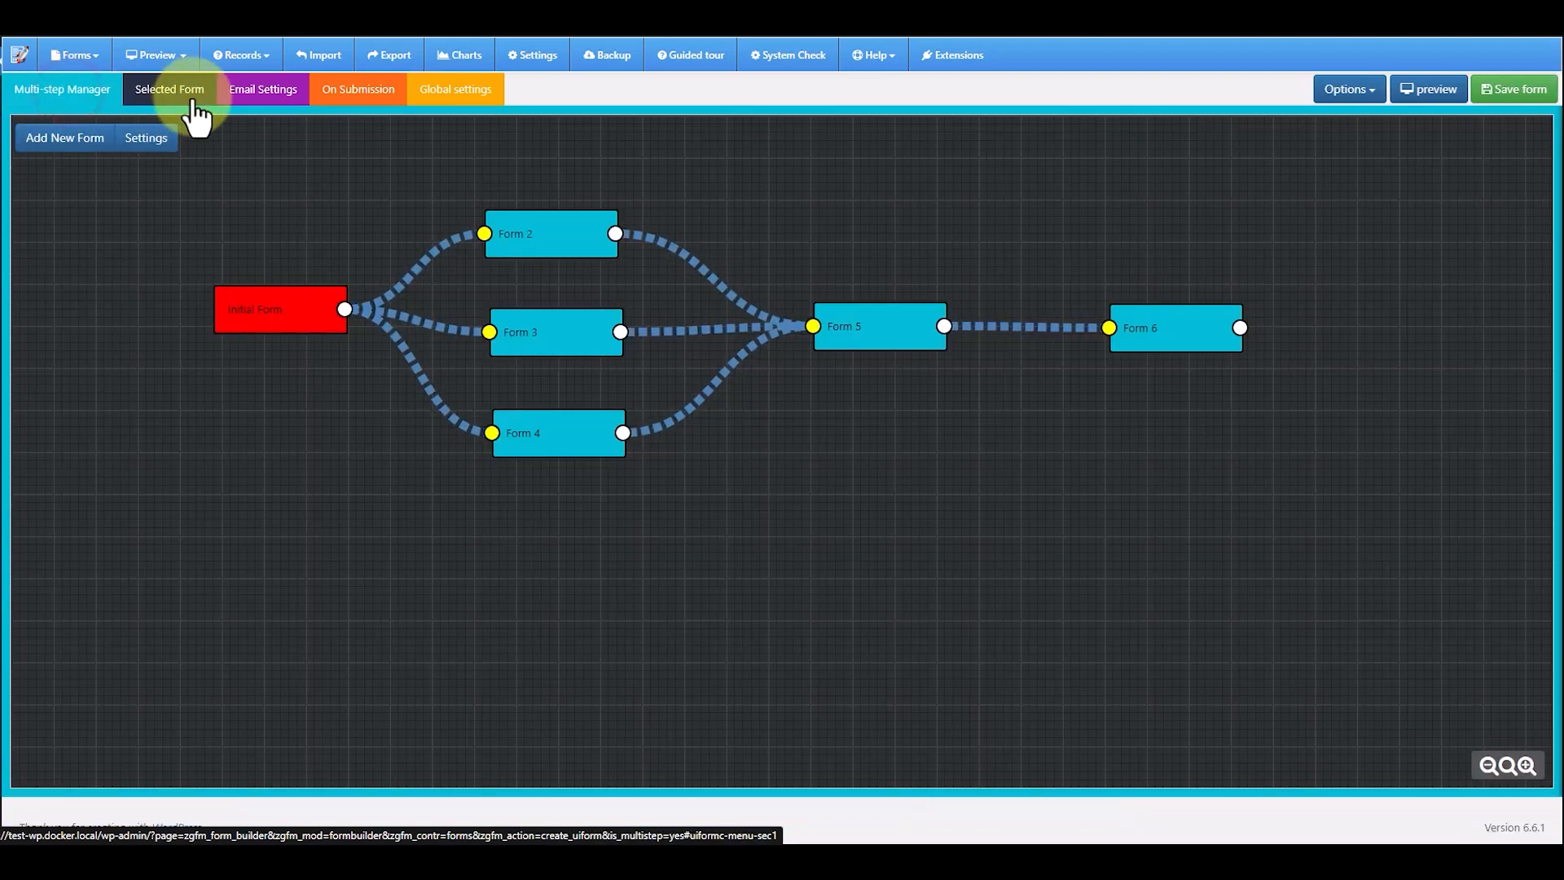
left_click(193, 102)
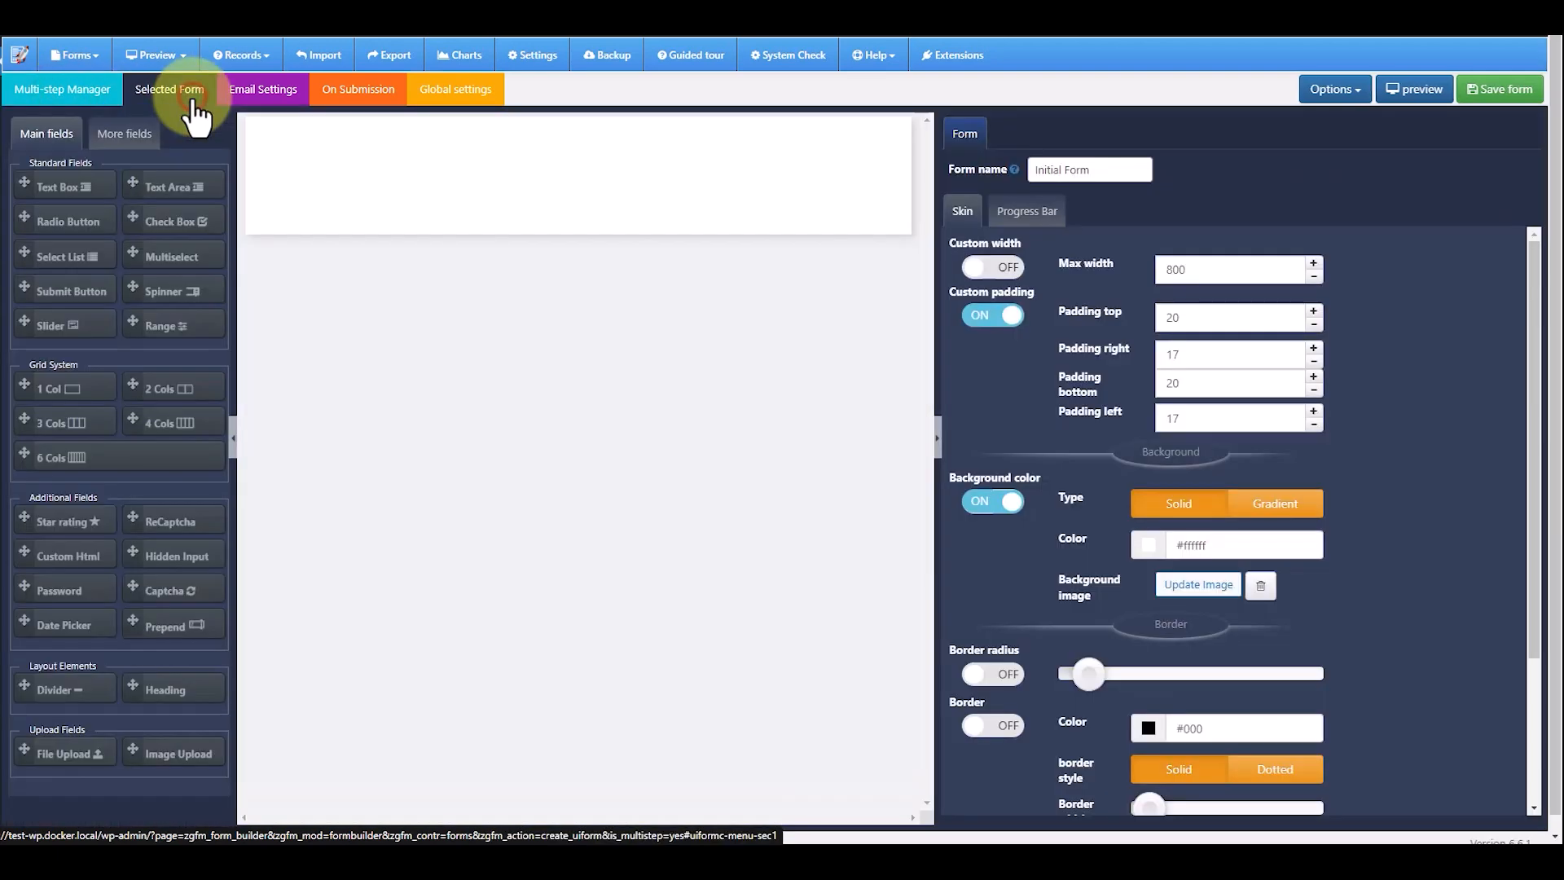
left_click(1026, 216)
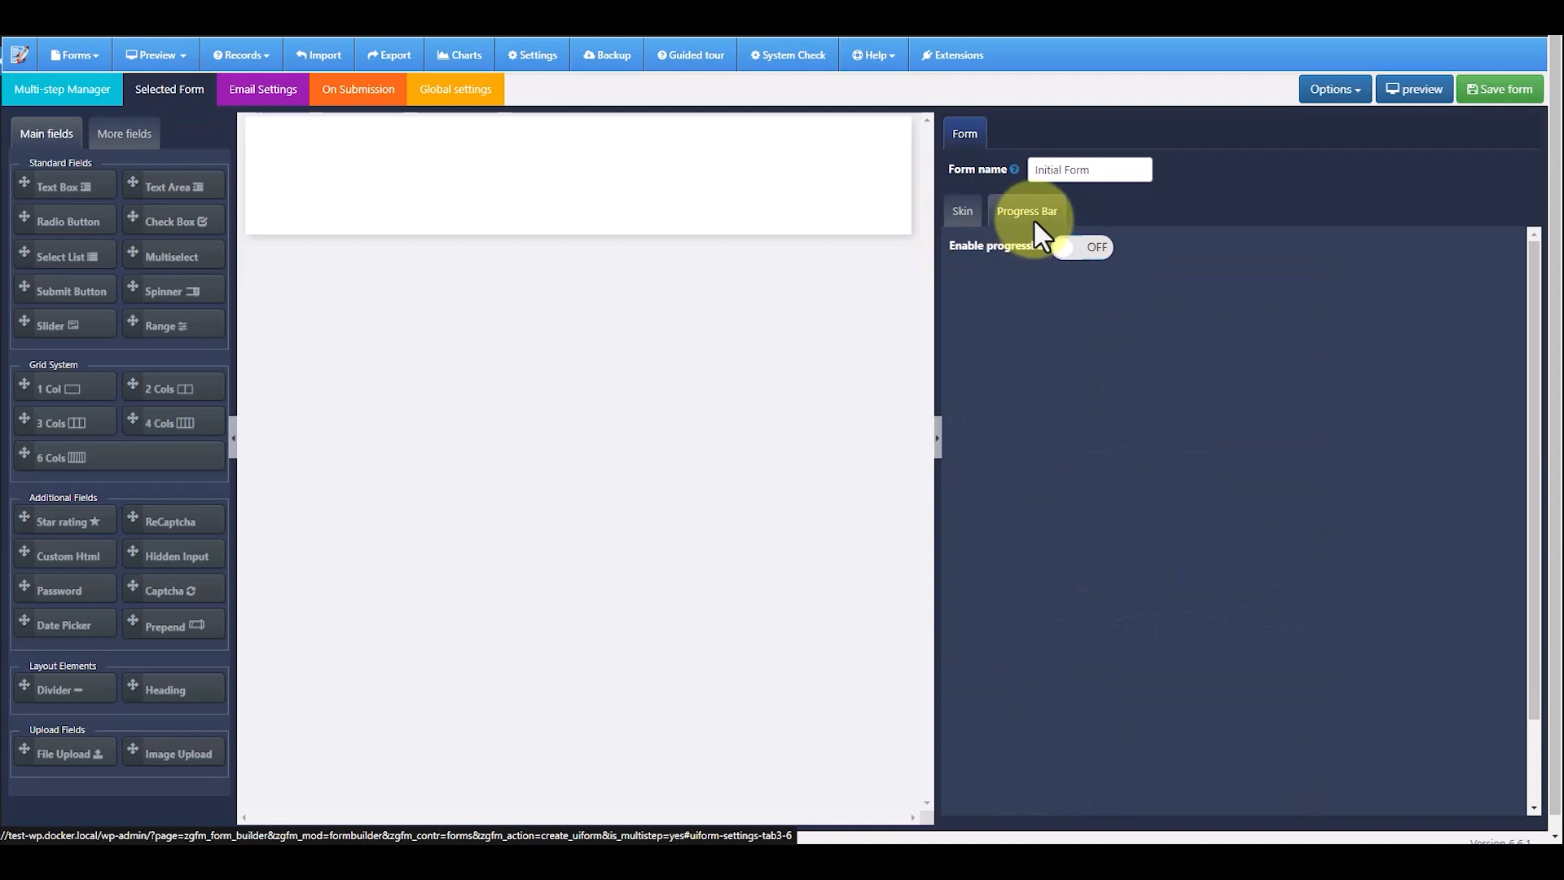
left_click(1086, 248)
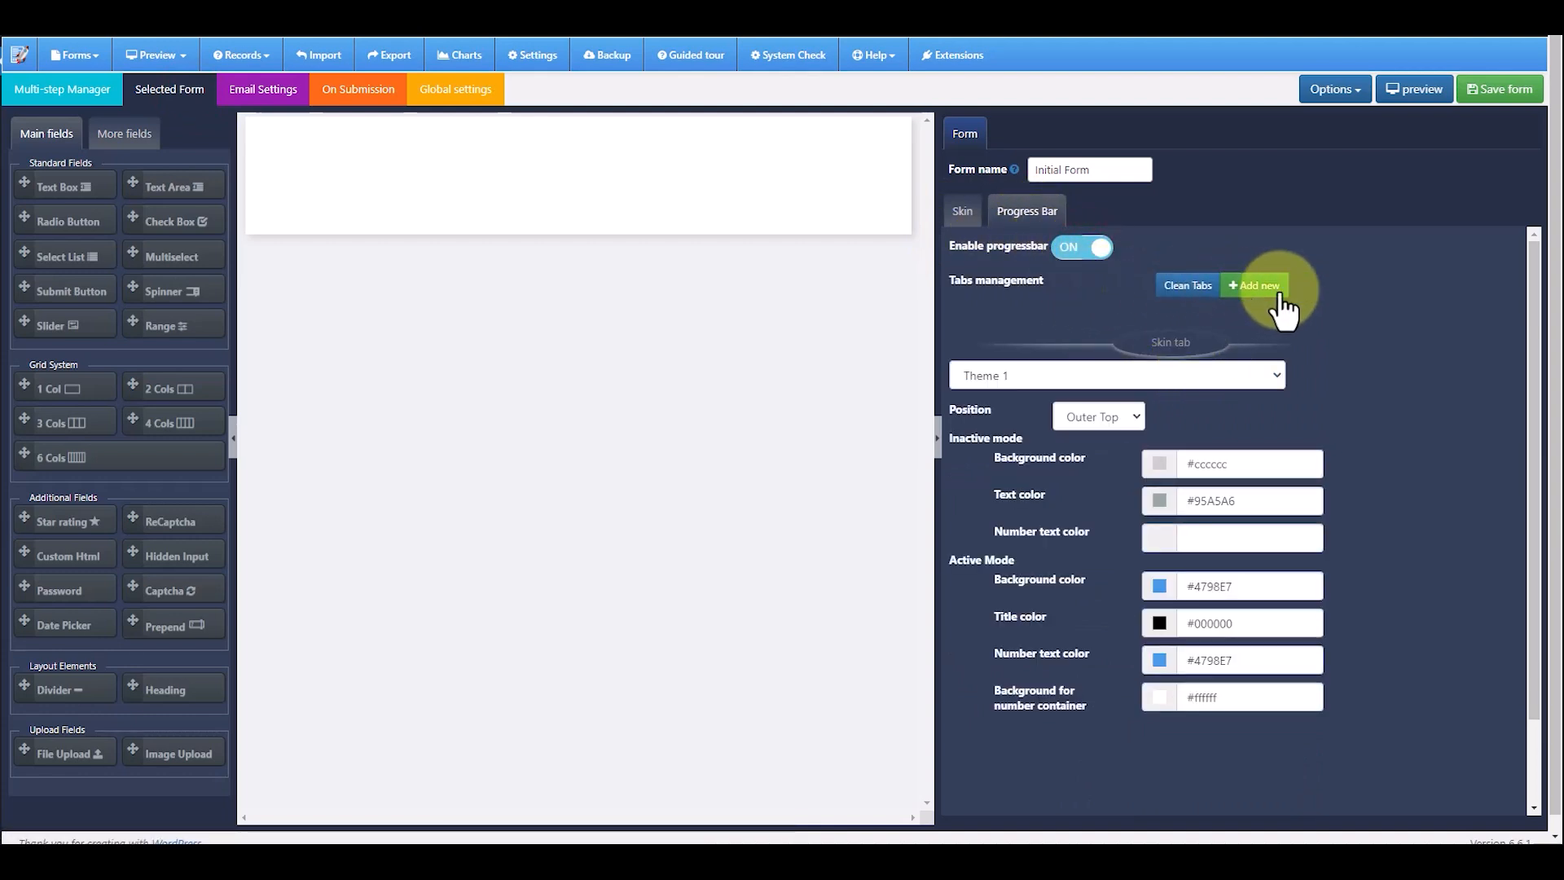
Add four tabs to the progress bar, keeping their default titles and leaving their forms unassigned
left_click(81, 102)
left_click(217, 320)
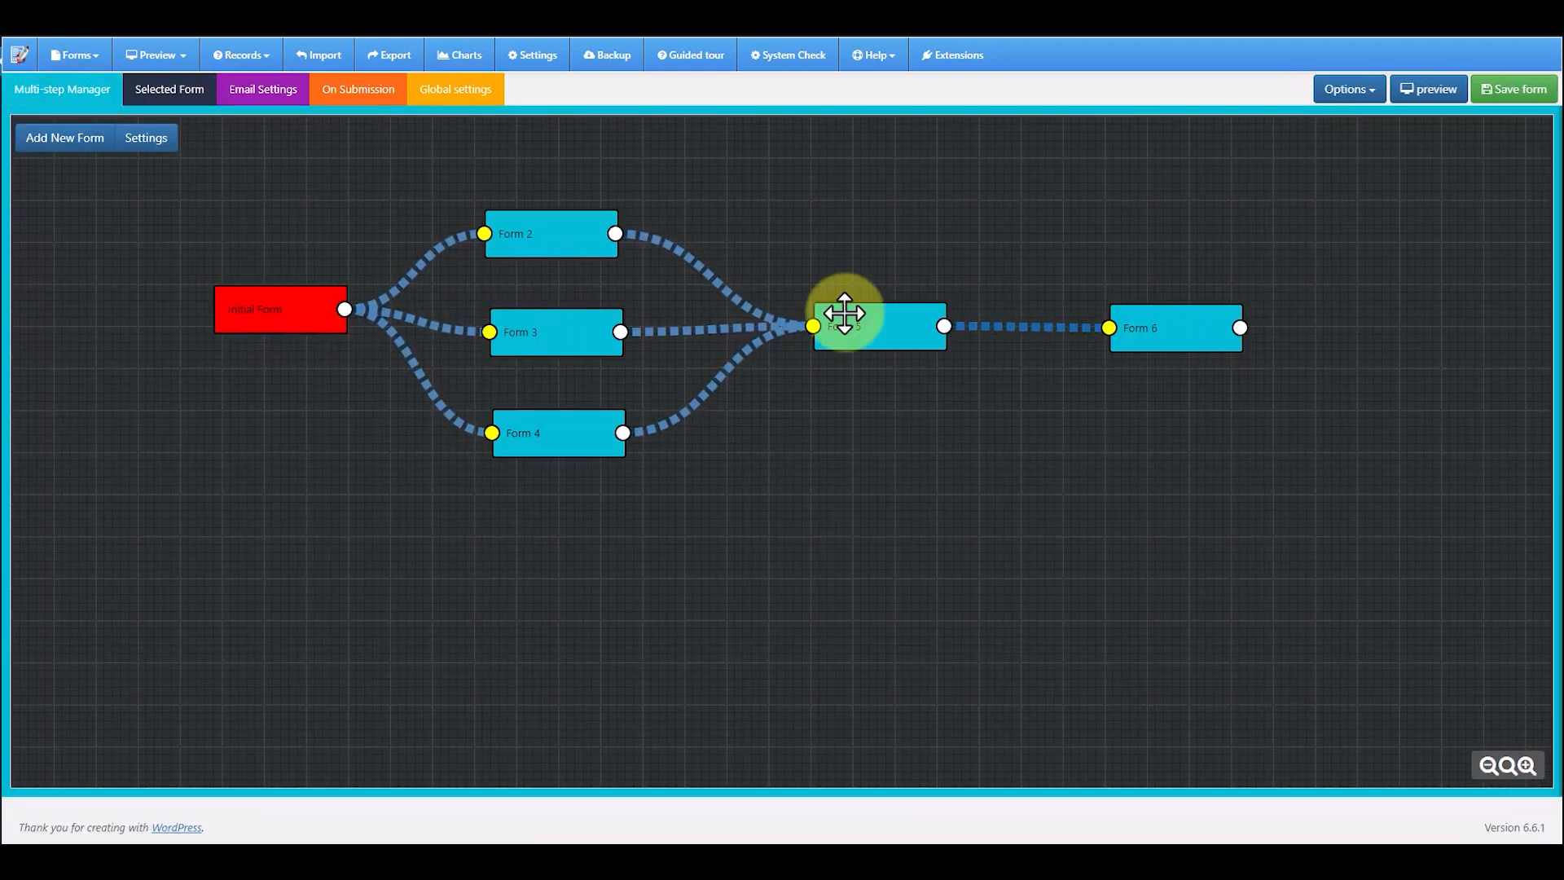
left_click(193, 98)
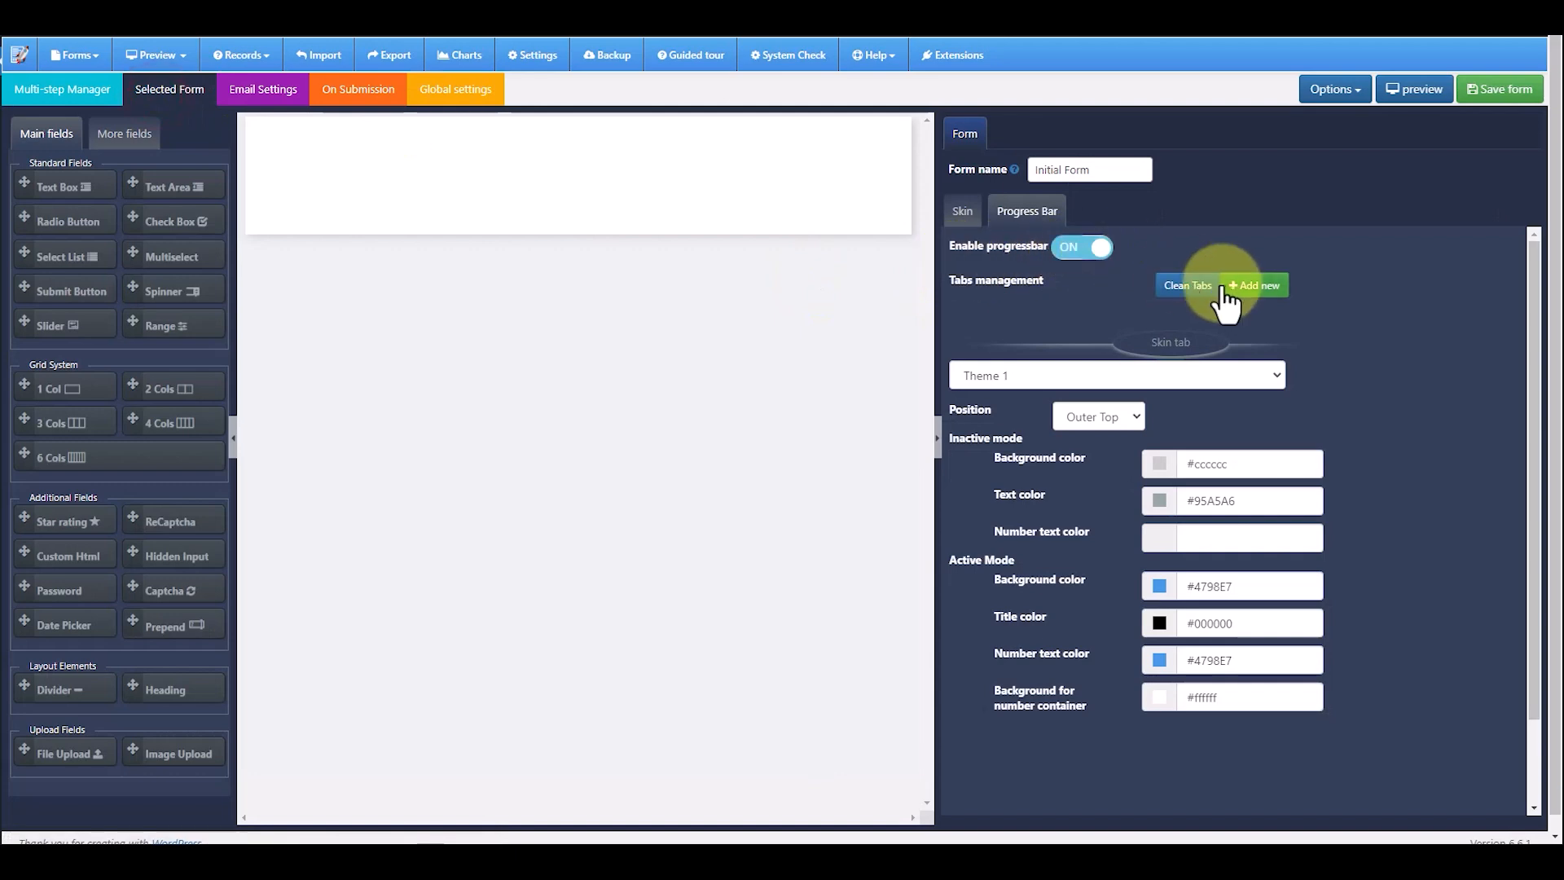
left_click(1253, 285)
left_click(1252, 285)
left_click(1253, 285)
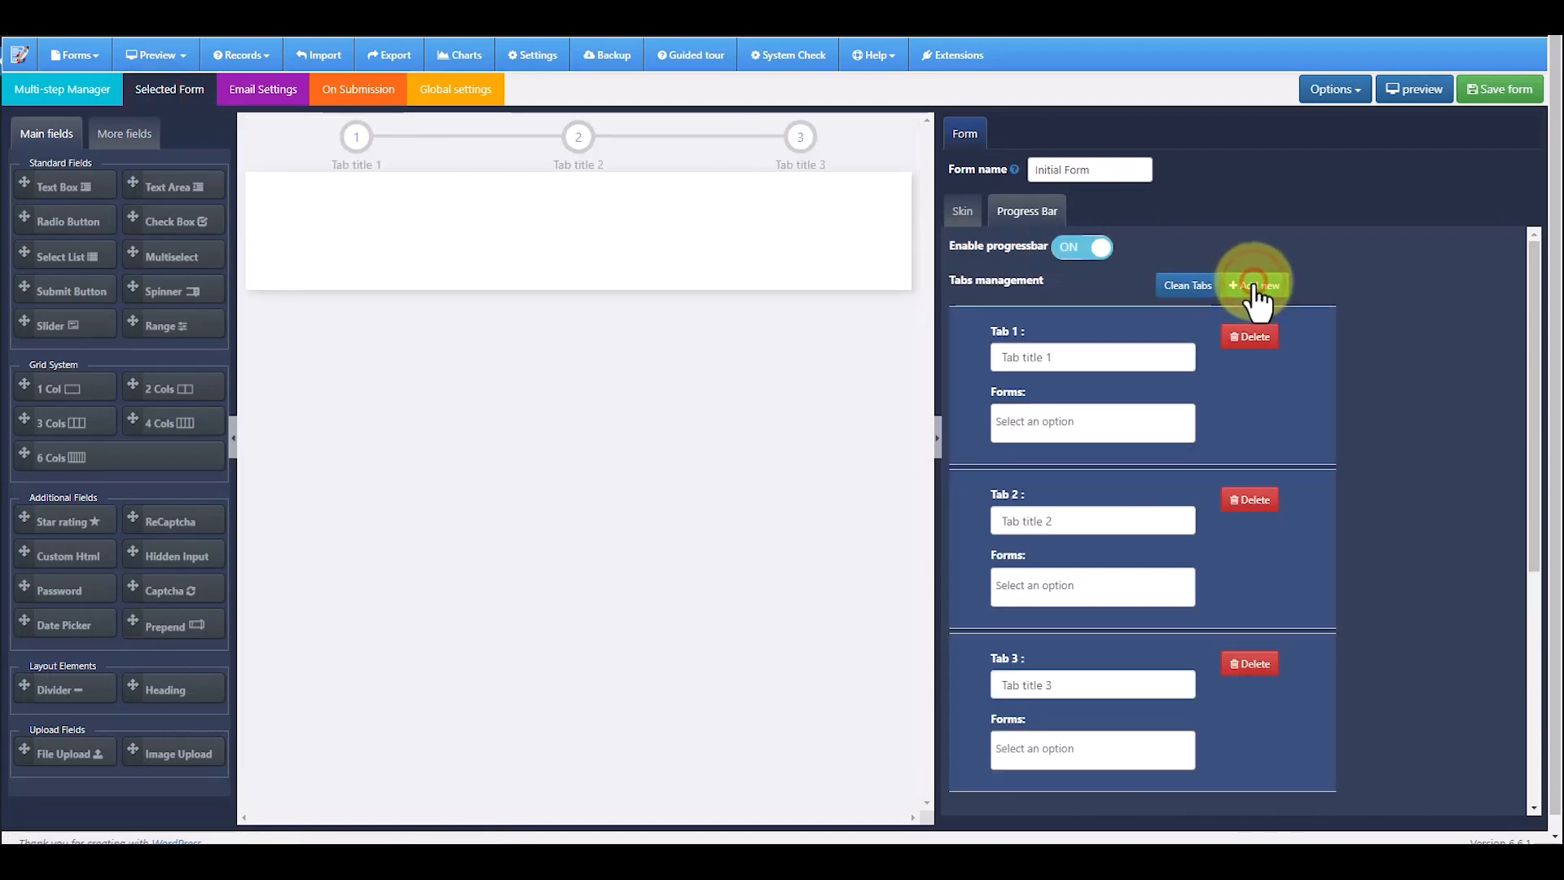
left_click(1253, 285)
scroll(1134, 537, "down", 2)
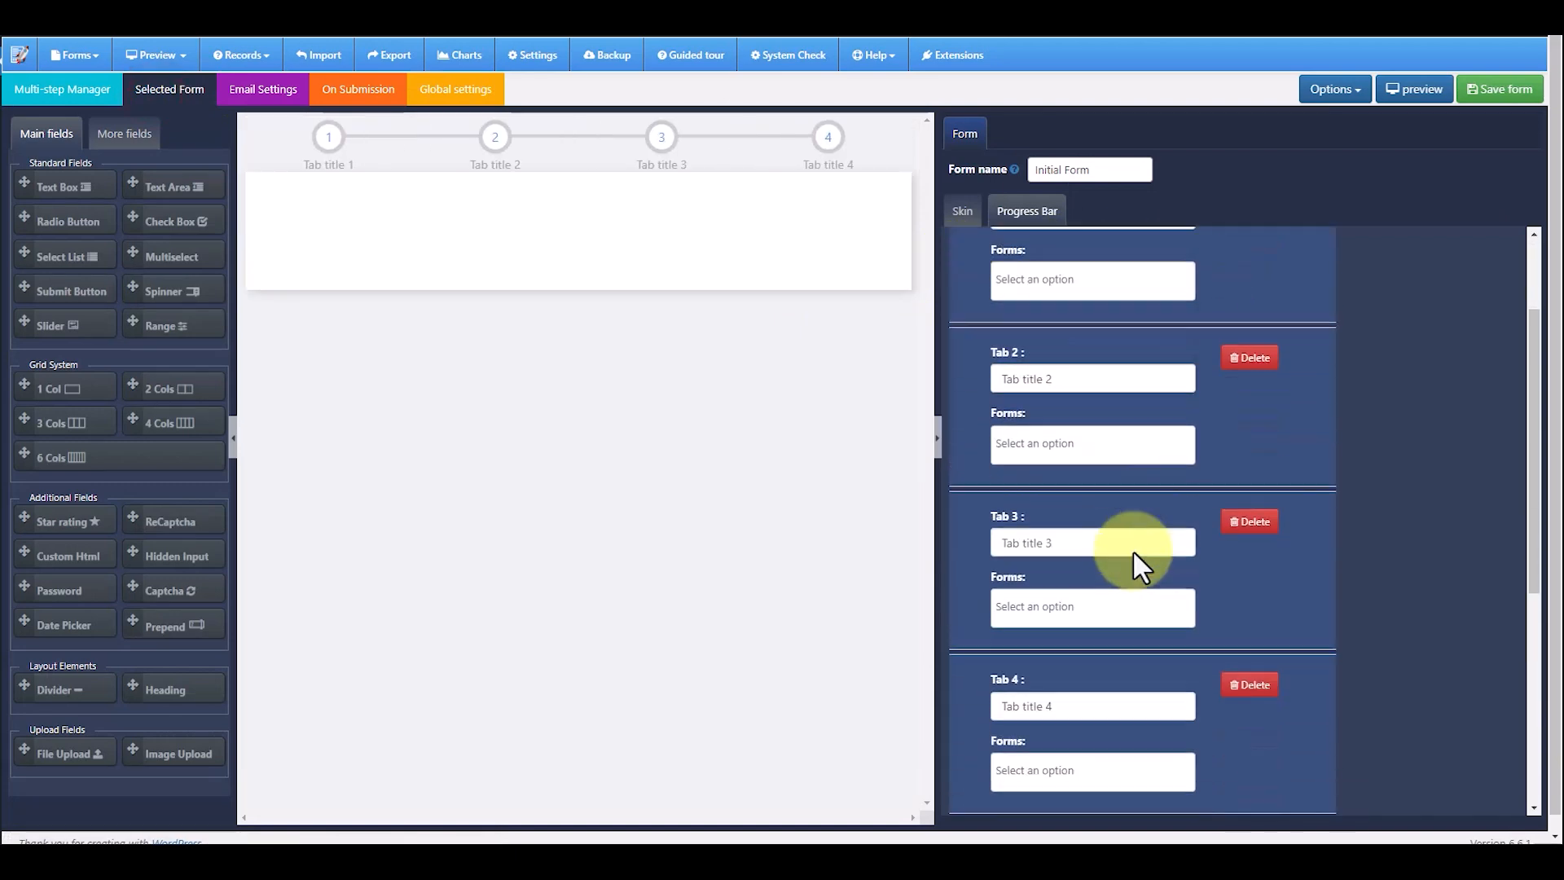
scroll(1137, 554, "up", 2)
scroll(1134, 426, "down", 1)
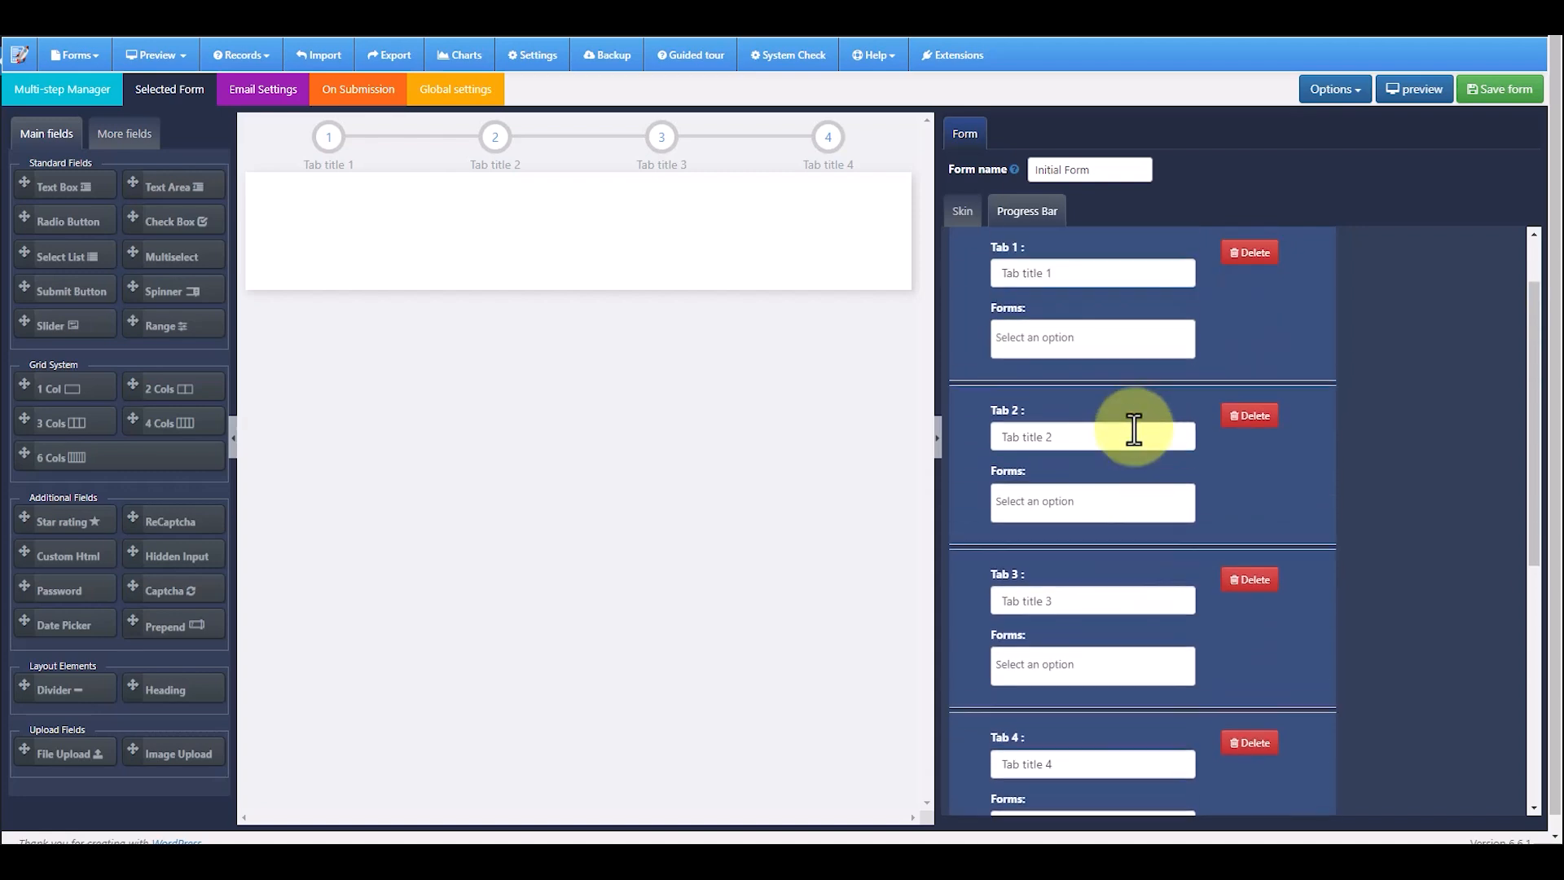
left_click(1080, 336)
left_click(946, 301)
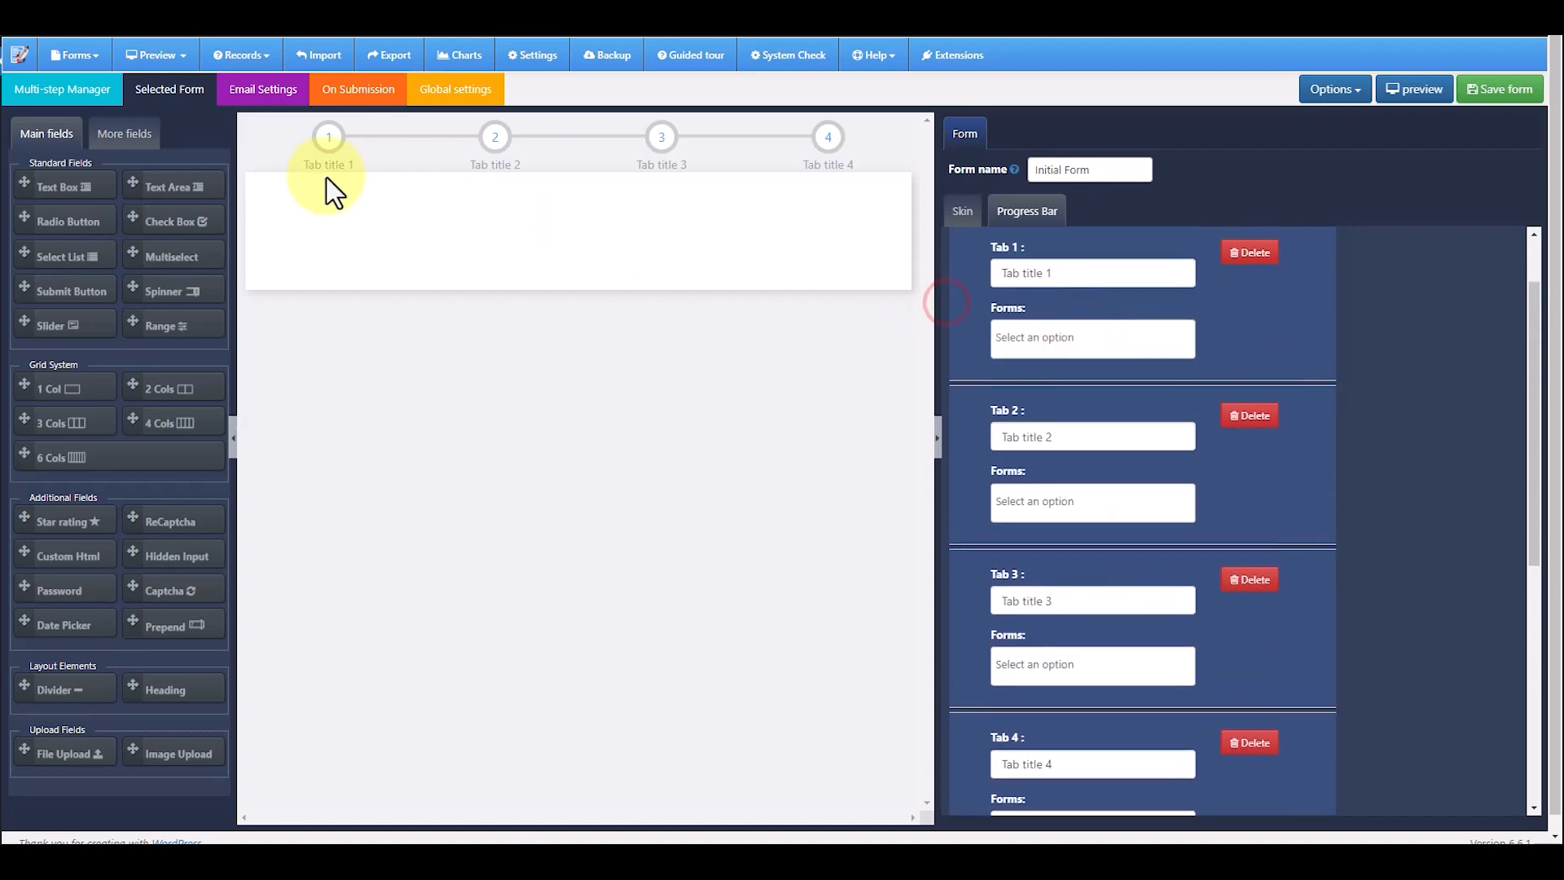
Rename Form 2, the upper branch node, as student
left_click(63, 89)
left_click(313, 308)
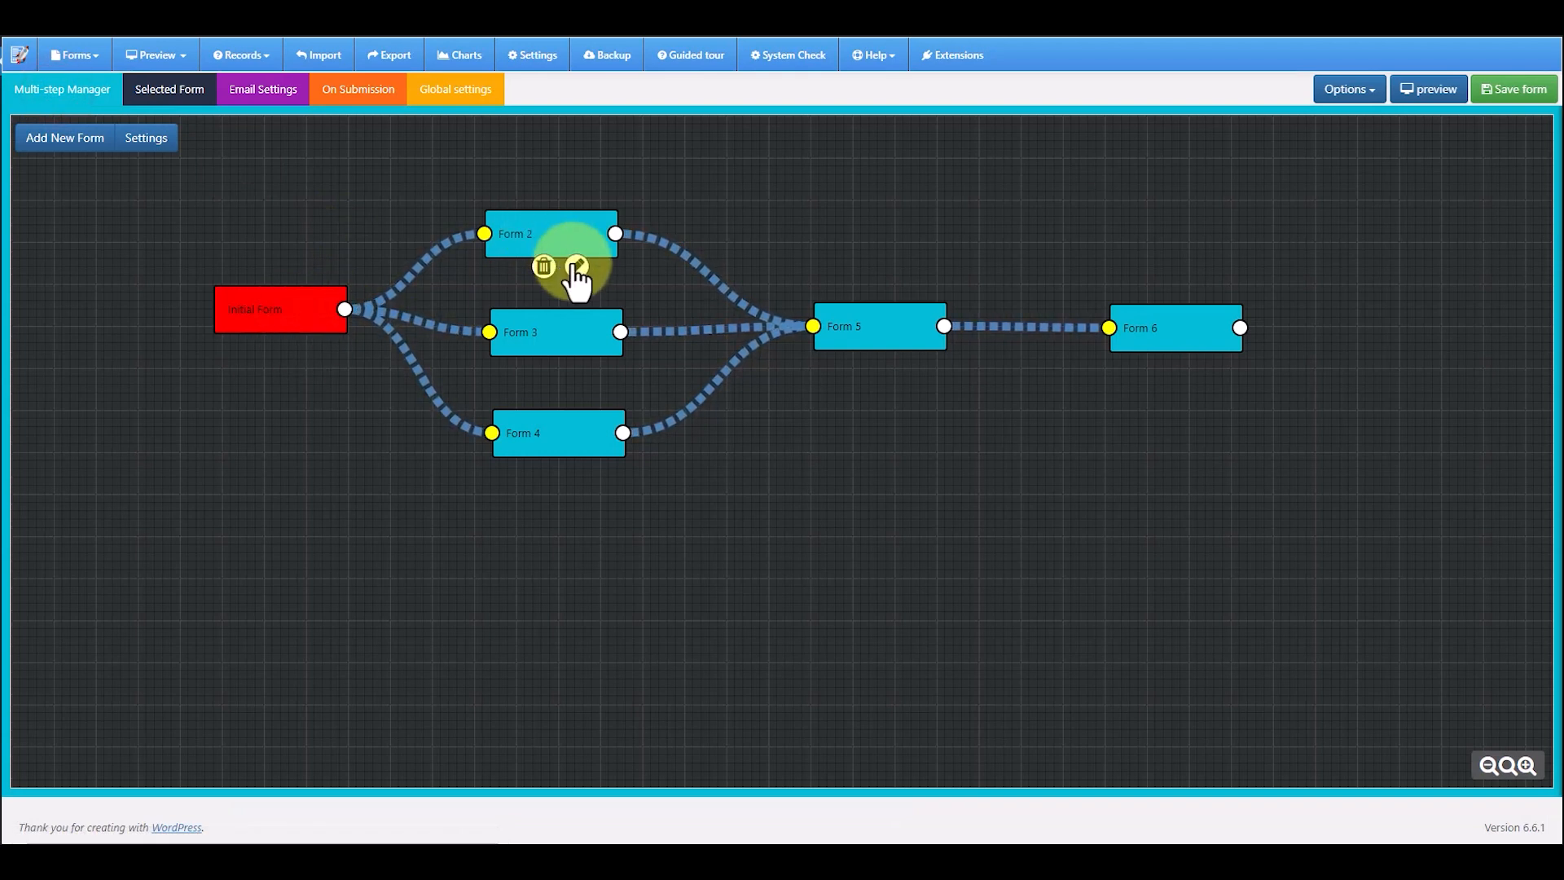
left_click(577, 263)
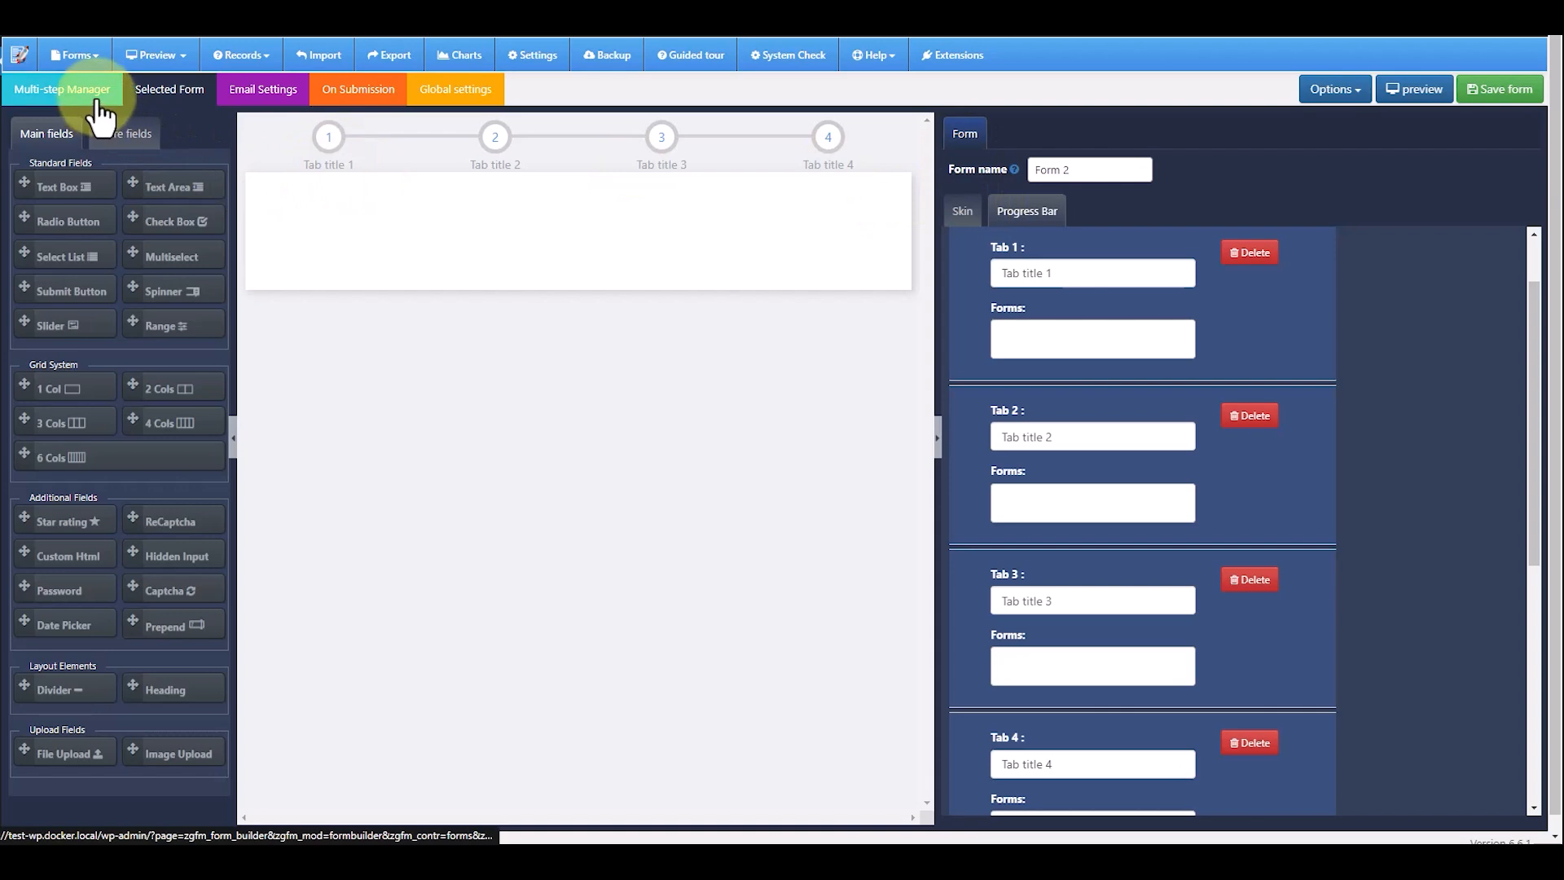
left_click_drag(1041, 171, 1035, 171)
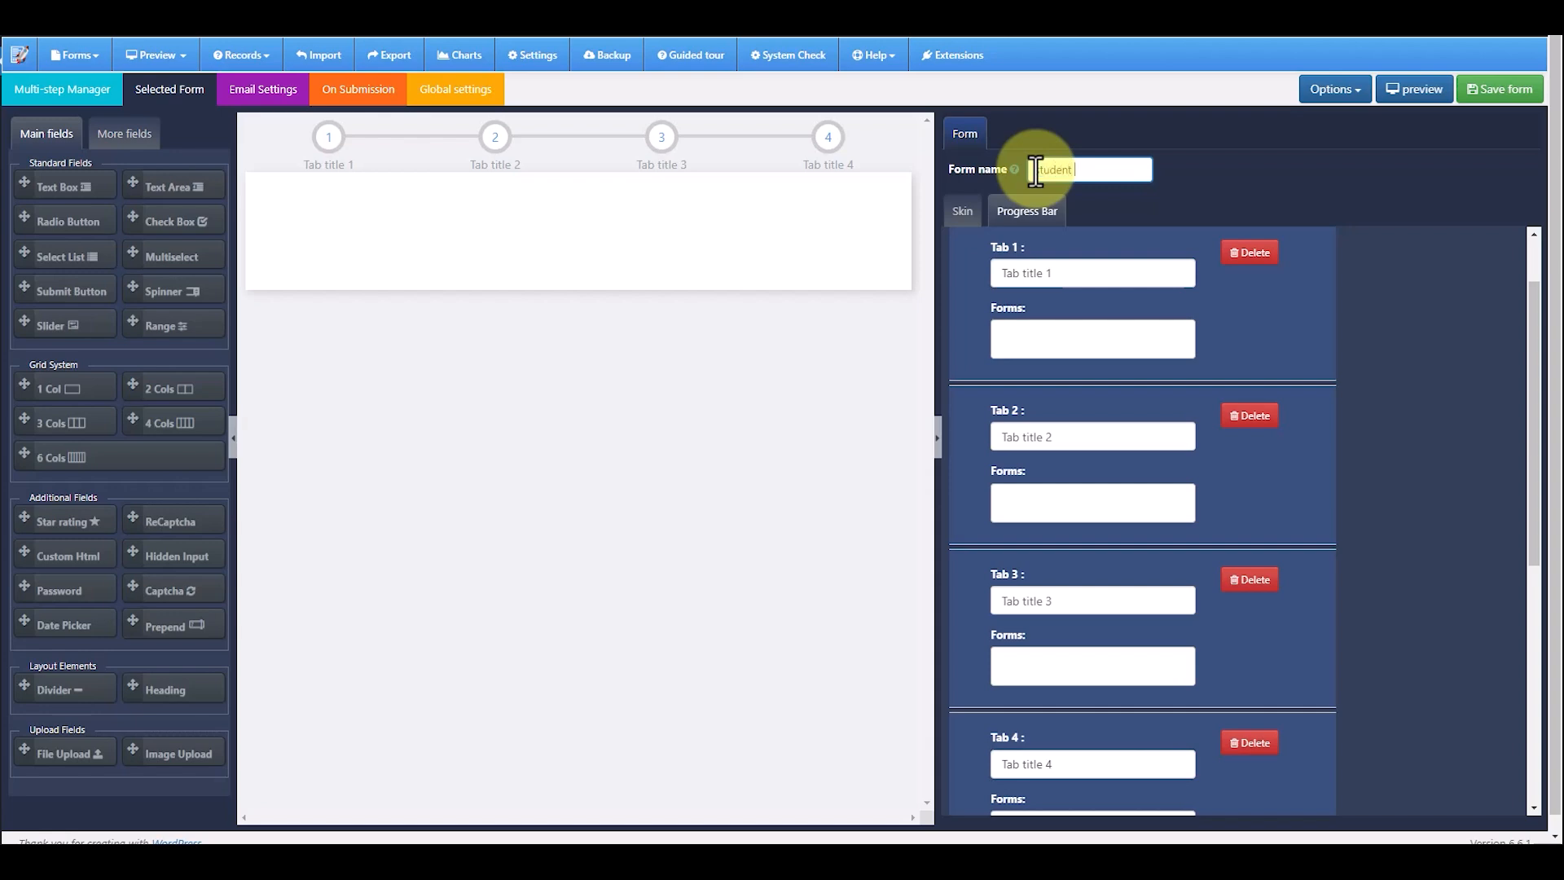
Rename Form 3, the middle branch node, as teacher
left_click(61, 91)
left_click(582, 364)
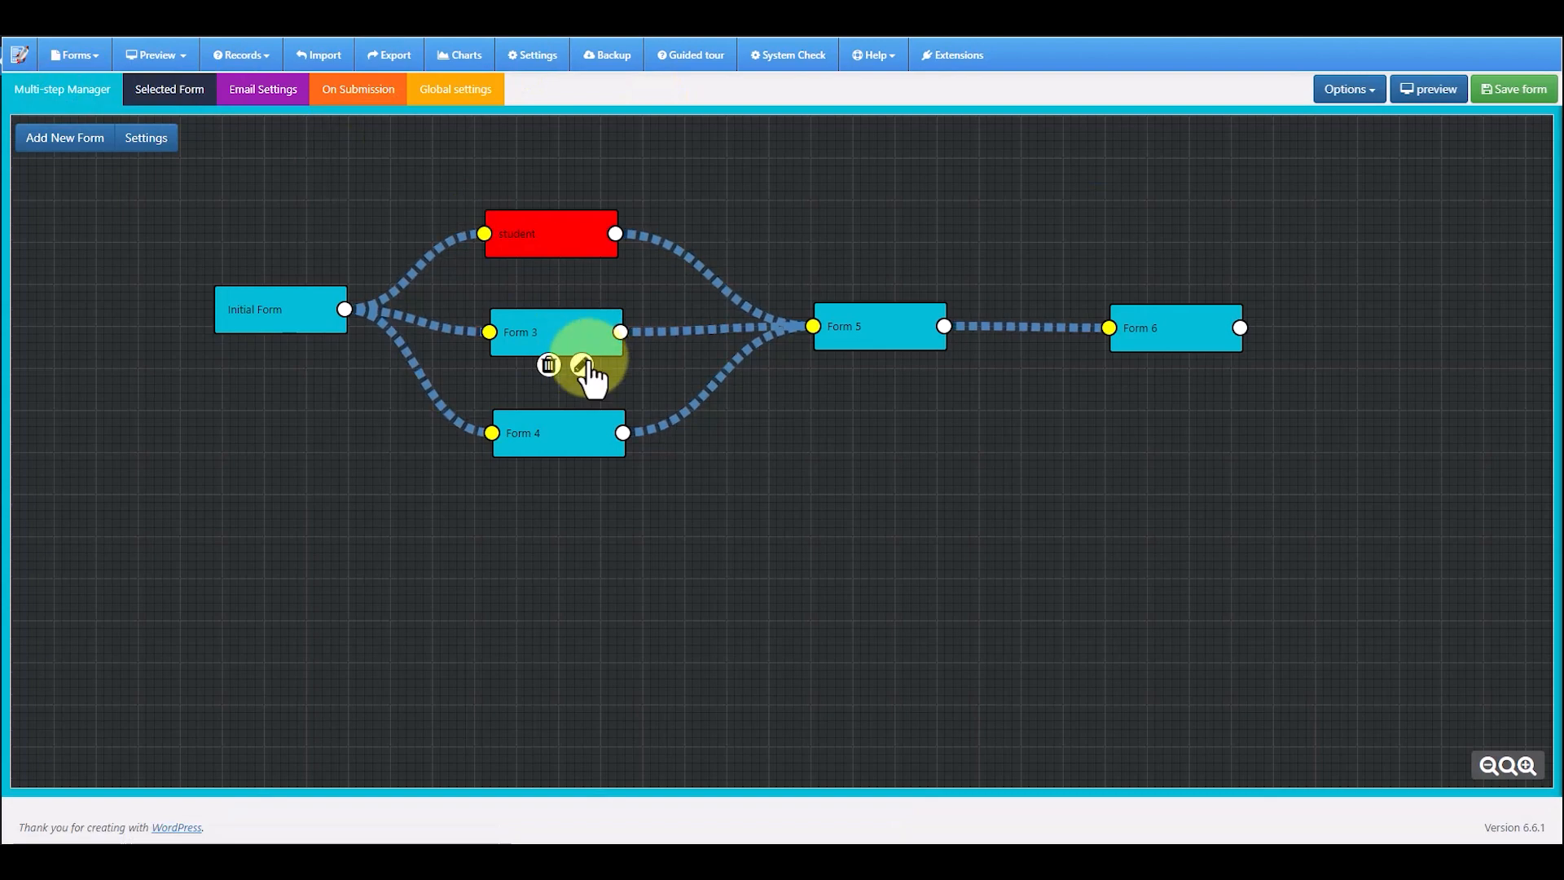
left_click_drag(1087, 167, 1032, 165)
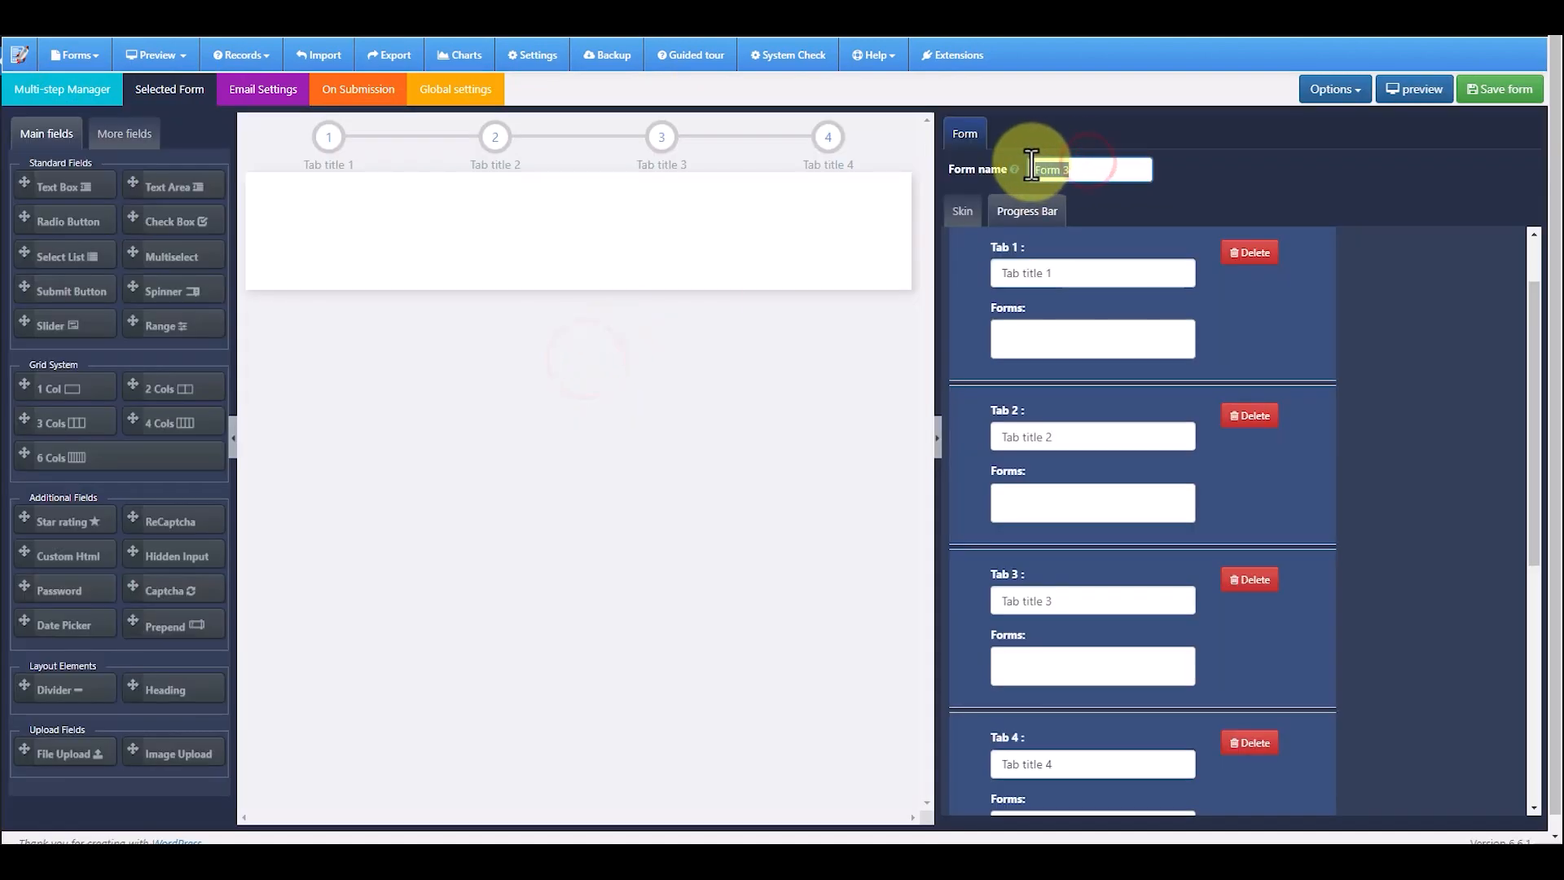
type("teacher")
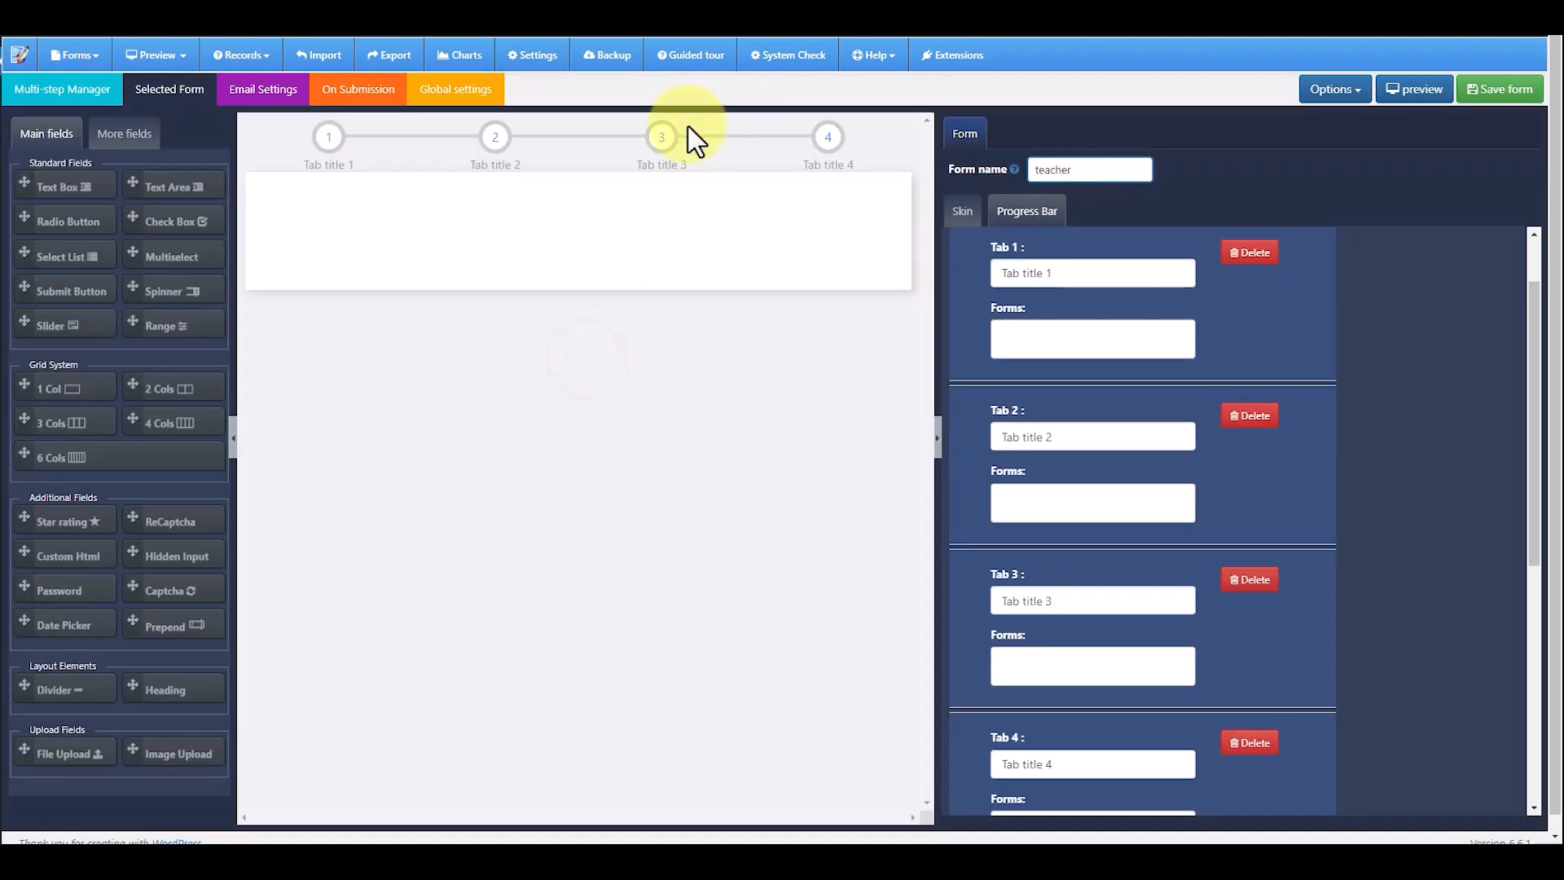
Rename Form 4, the lower branch node, as admin
left_click(79, 93)
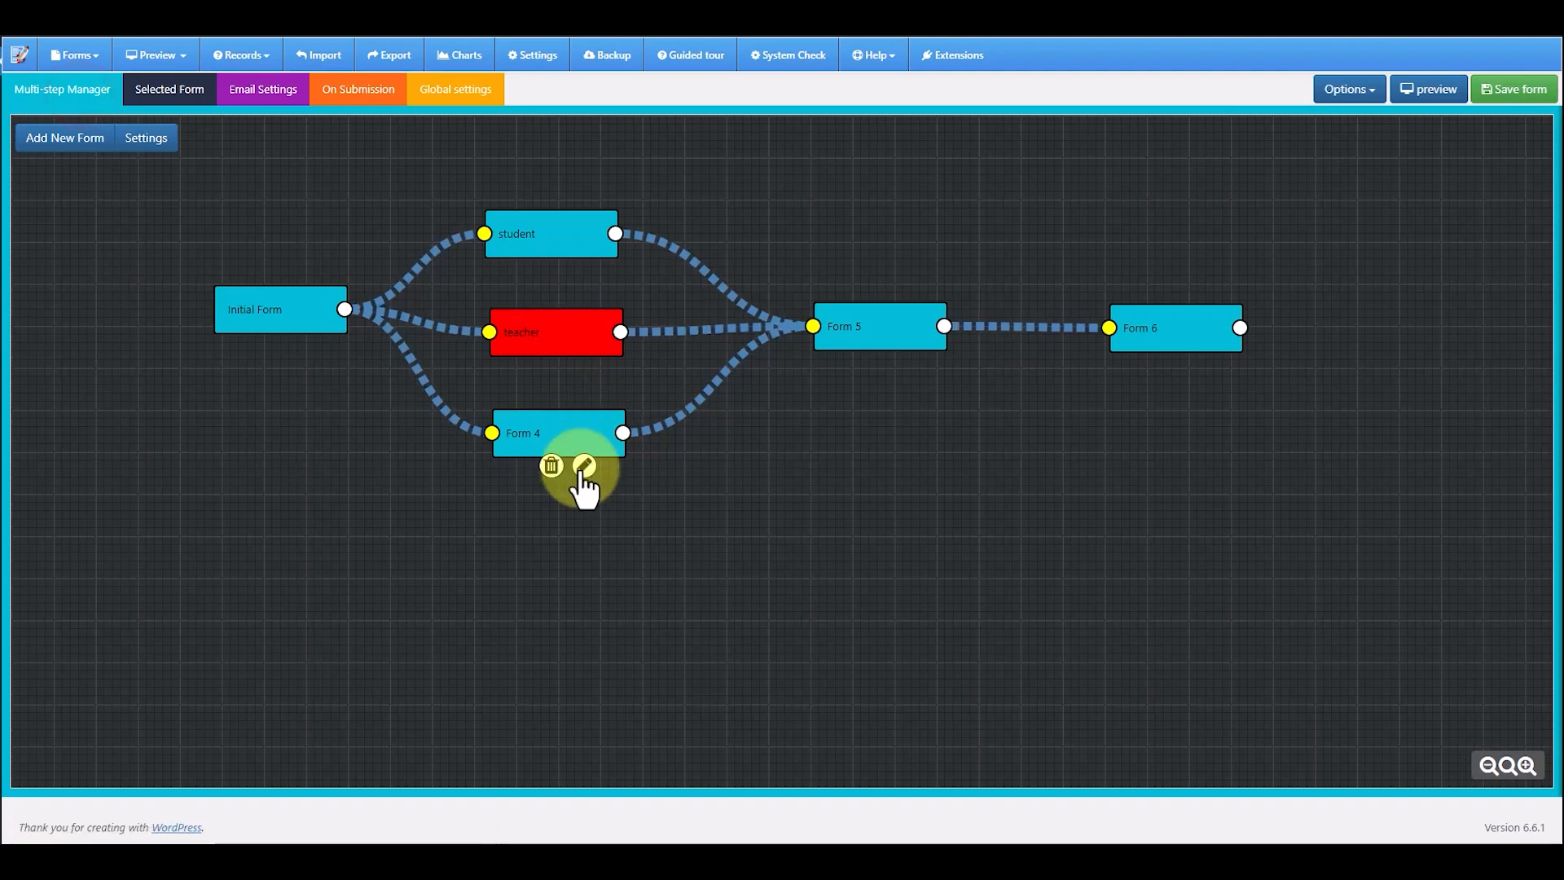
left_click(582, 466)
left_click_drag(1096, 167, 1029, 168)
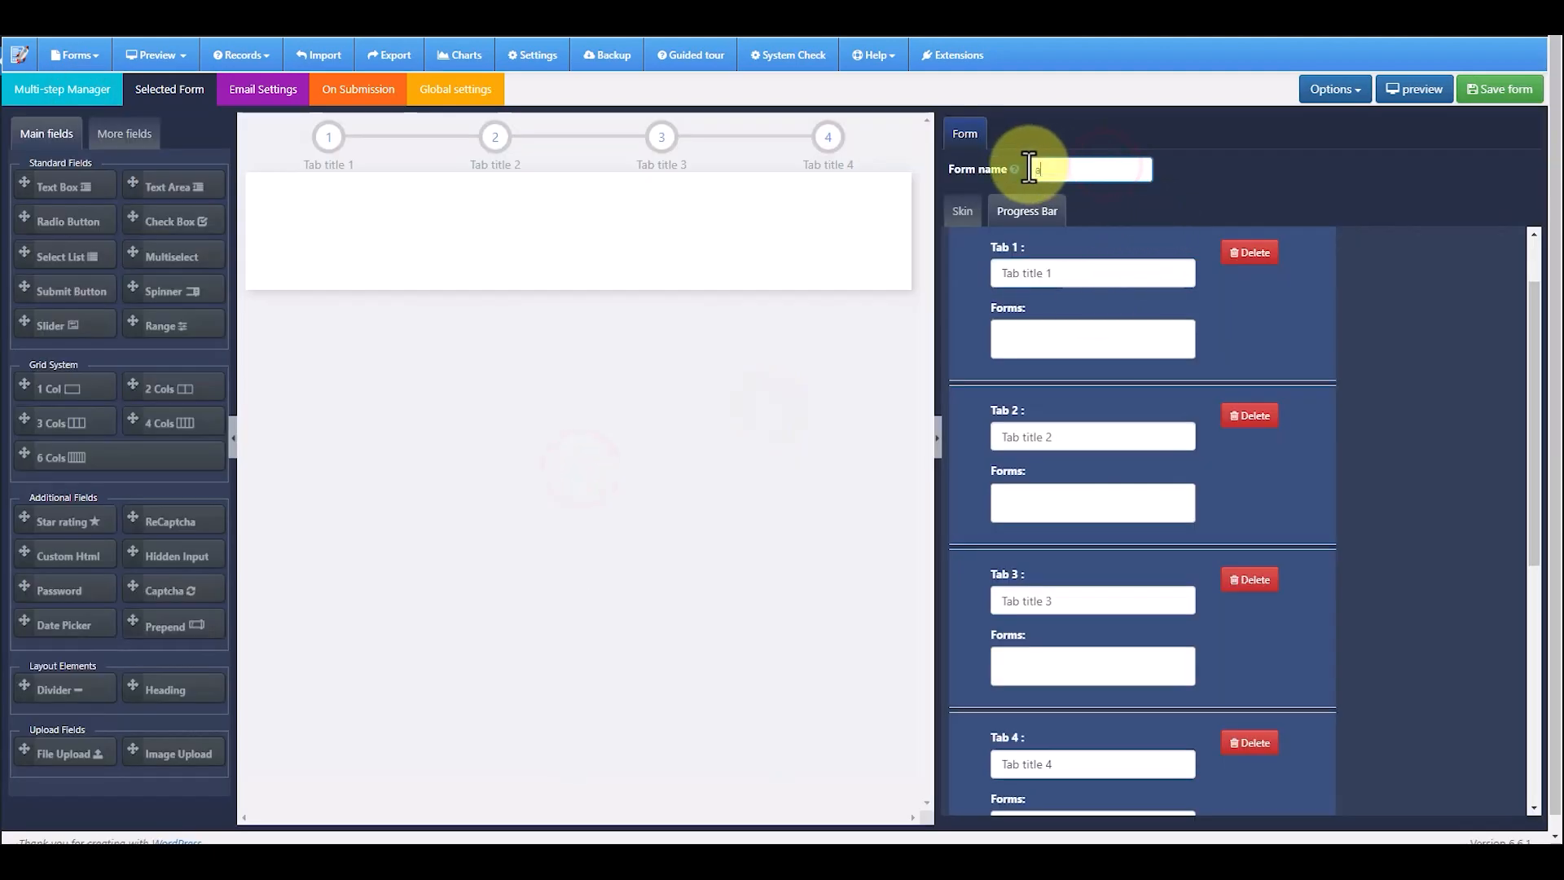
type("admin")
Rename Form 5, the node where the three branches meet, as user information
left_click(66, 89)
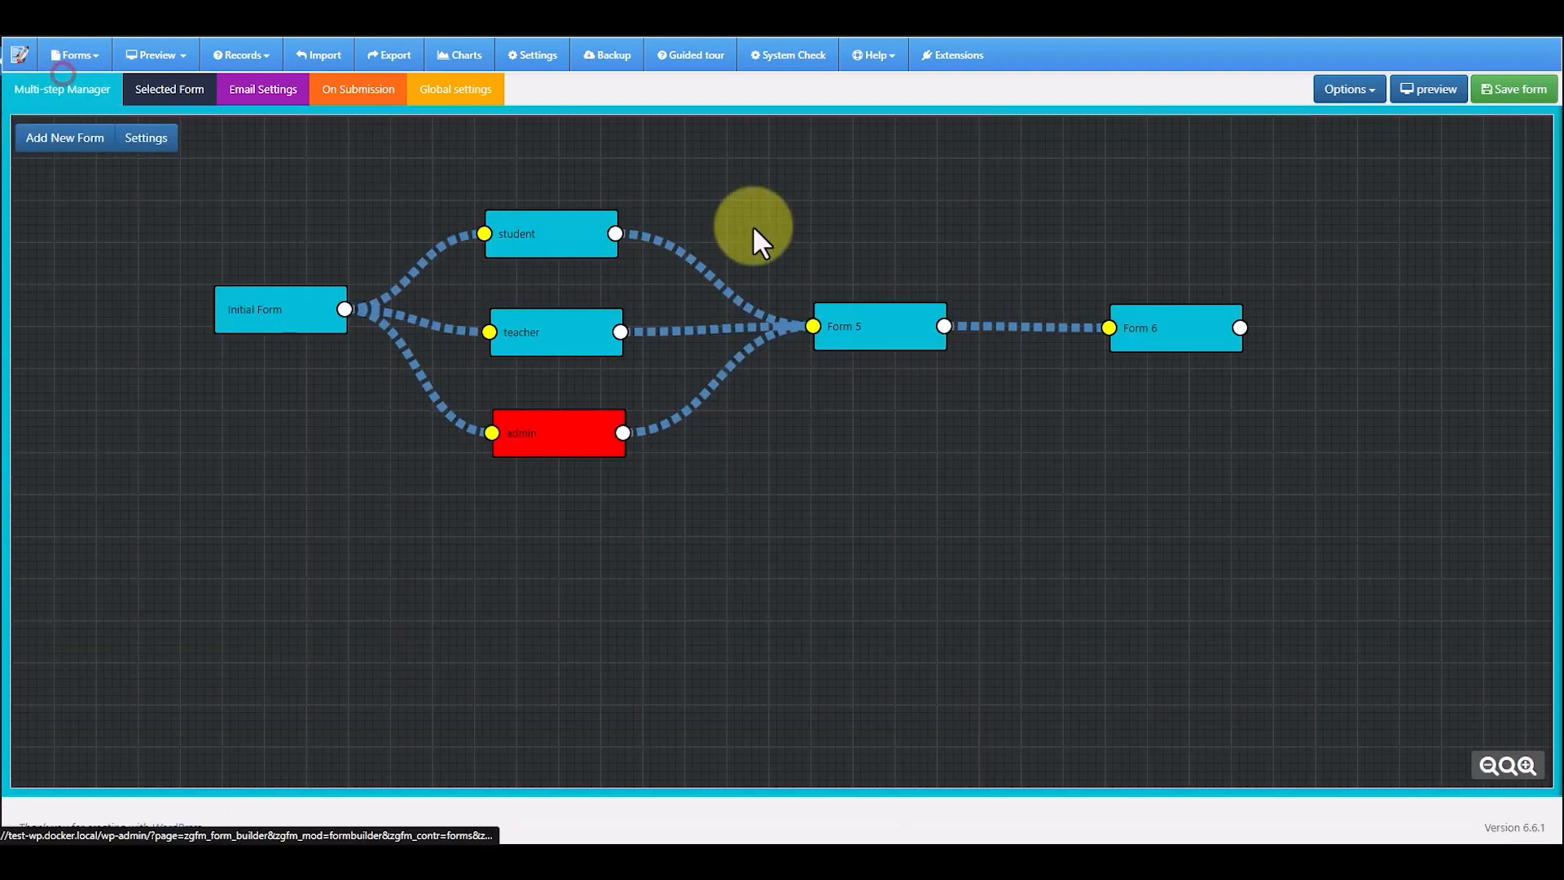
mouse_move(904, 330)
left_click(906, 359)
left_click_drag(1131, 169, 1028, 169)
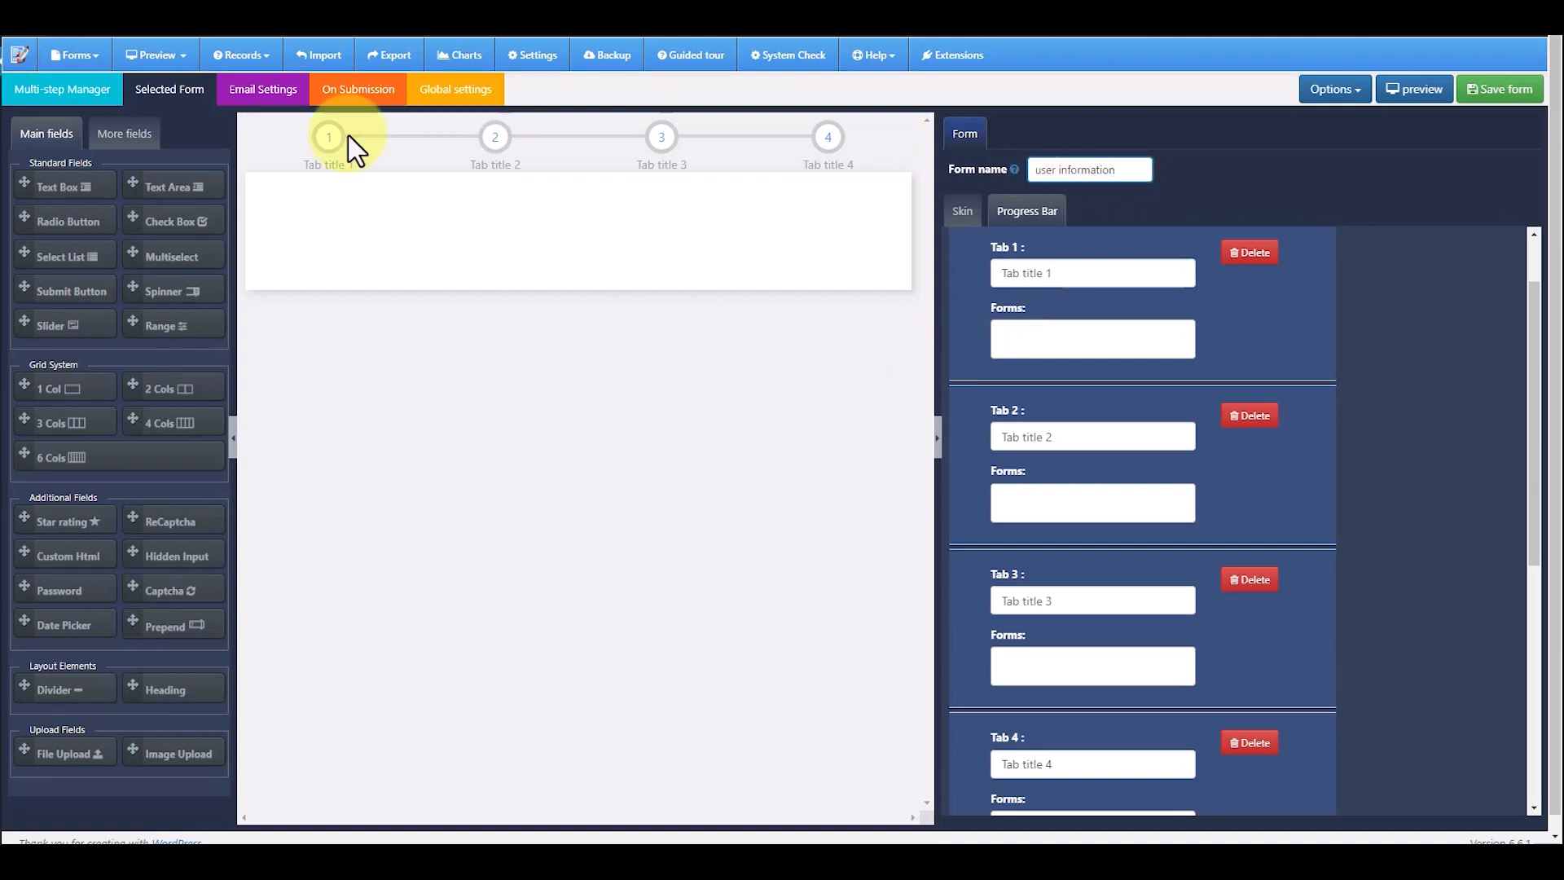
Rename Form 6, the last node in the flow, as review
left_click(69, 91)
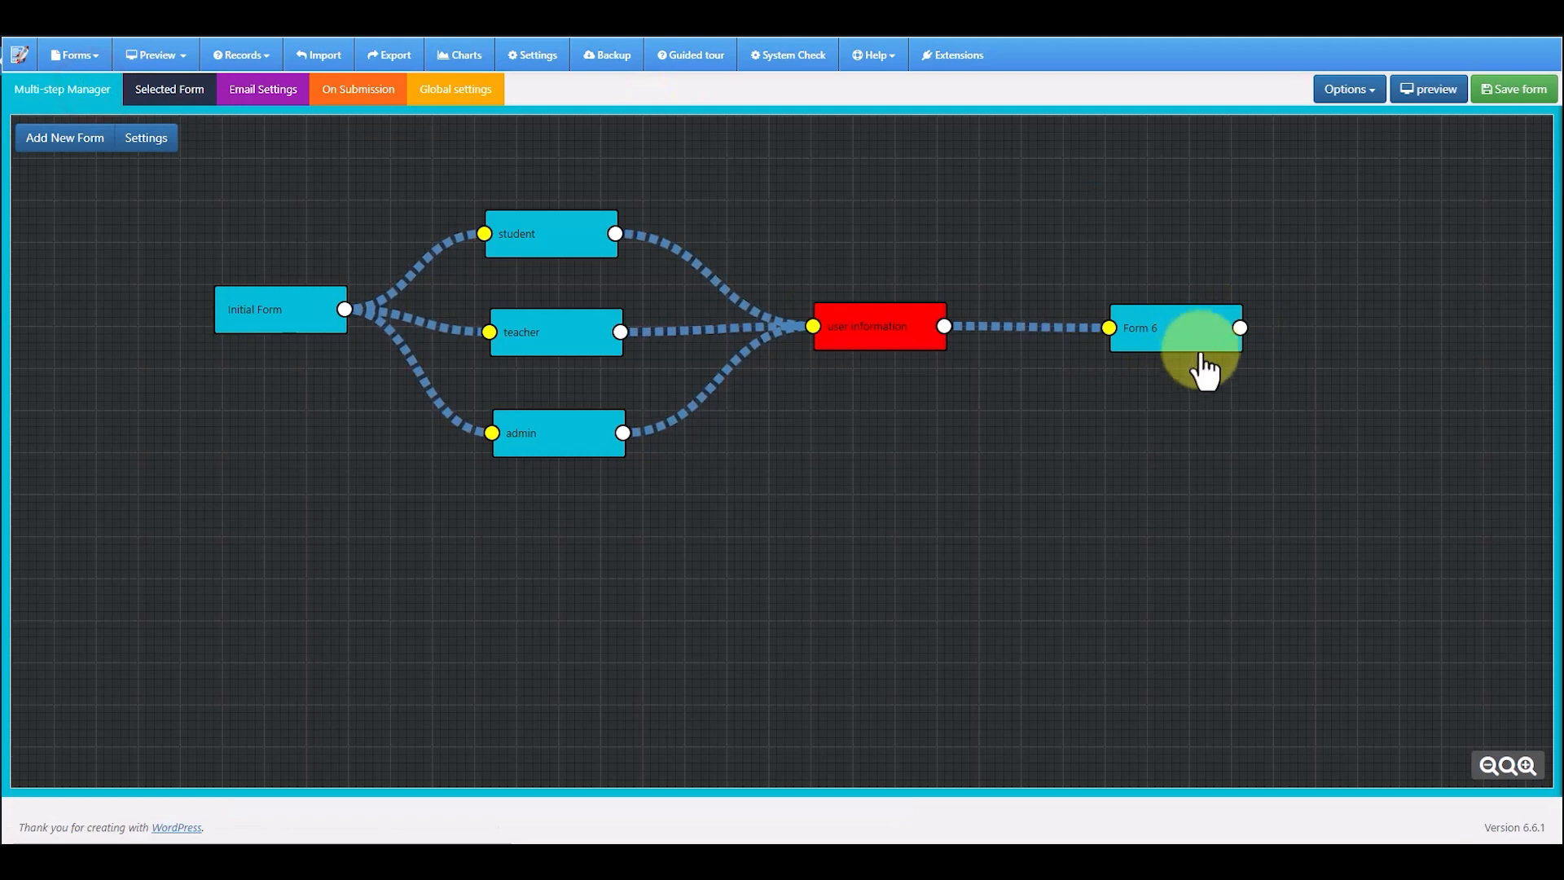
left_click(1197, 359)
left_click_drag(1088, 177, 1031, 177)
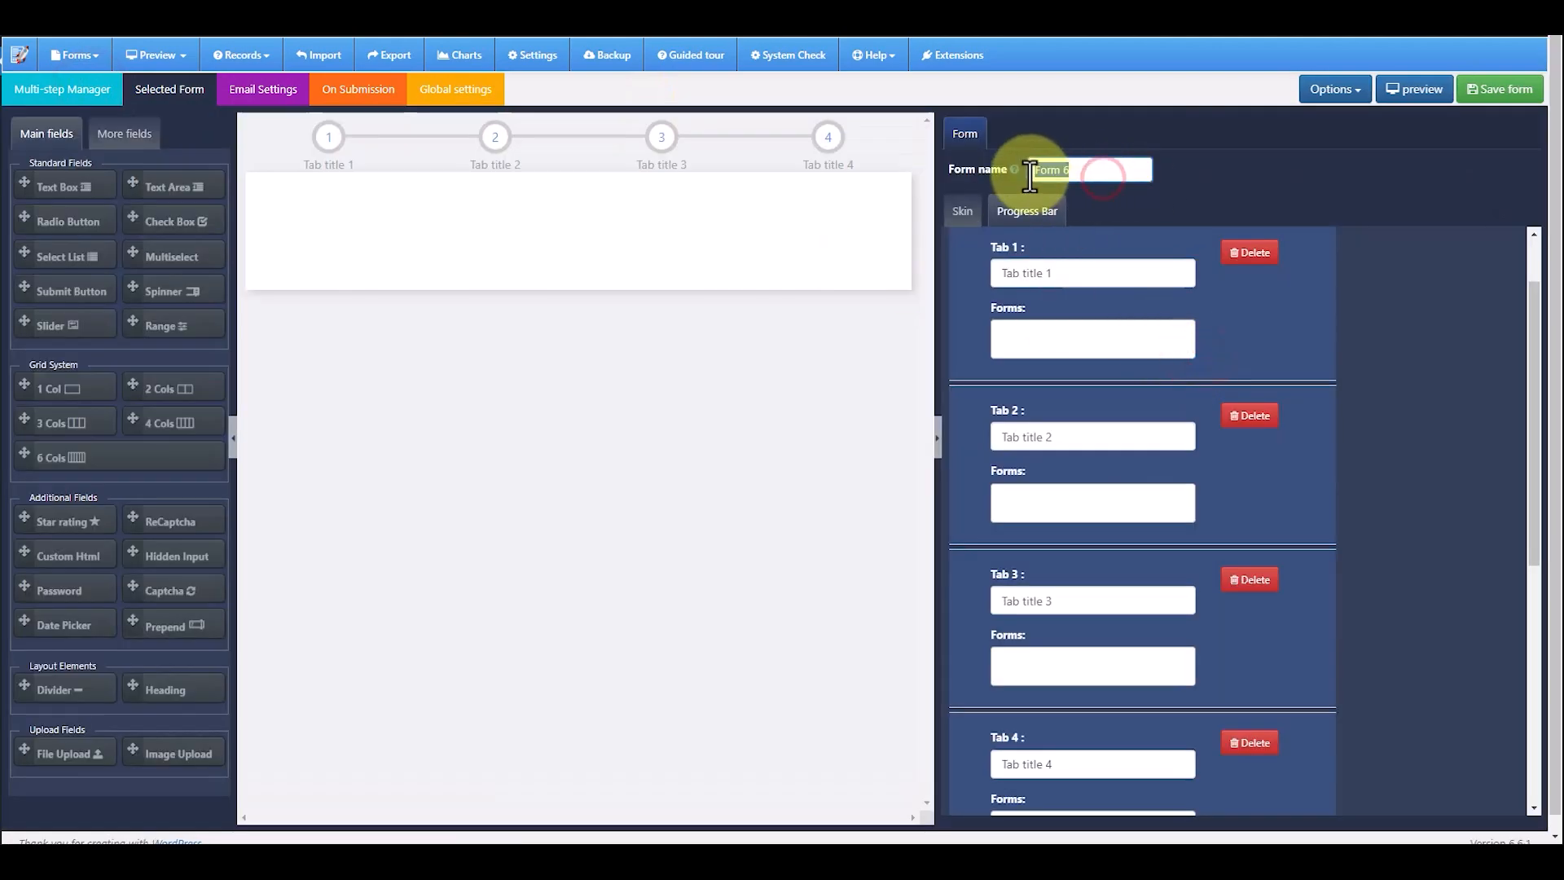
type("review")
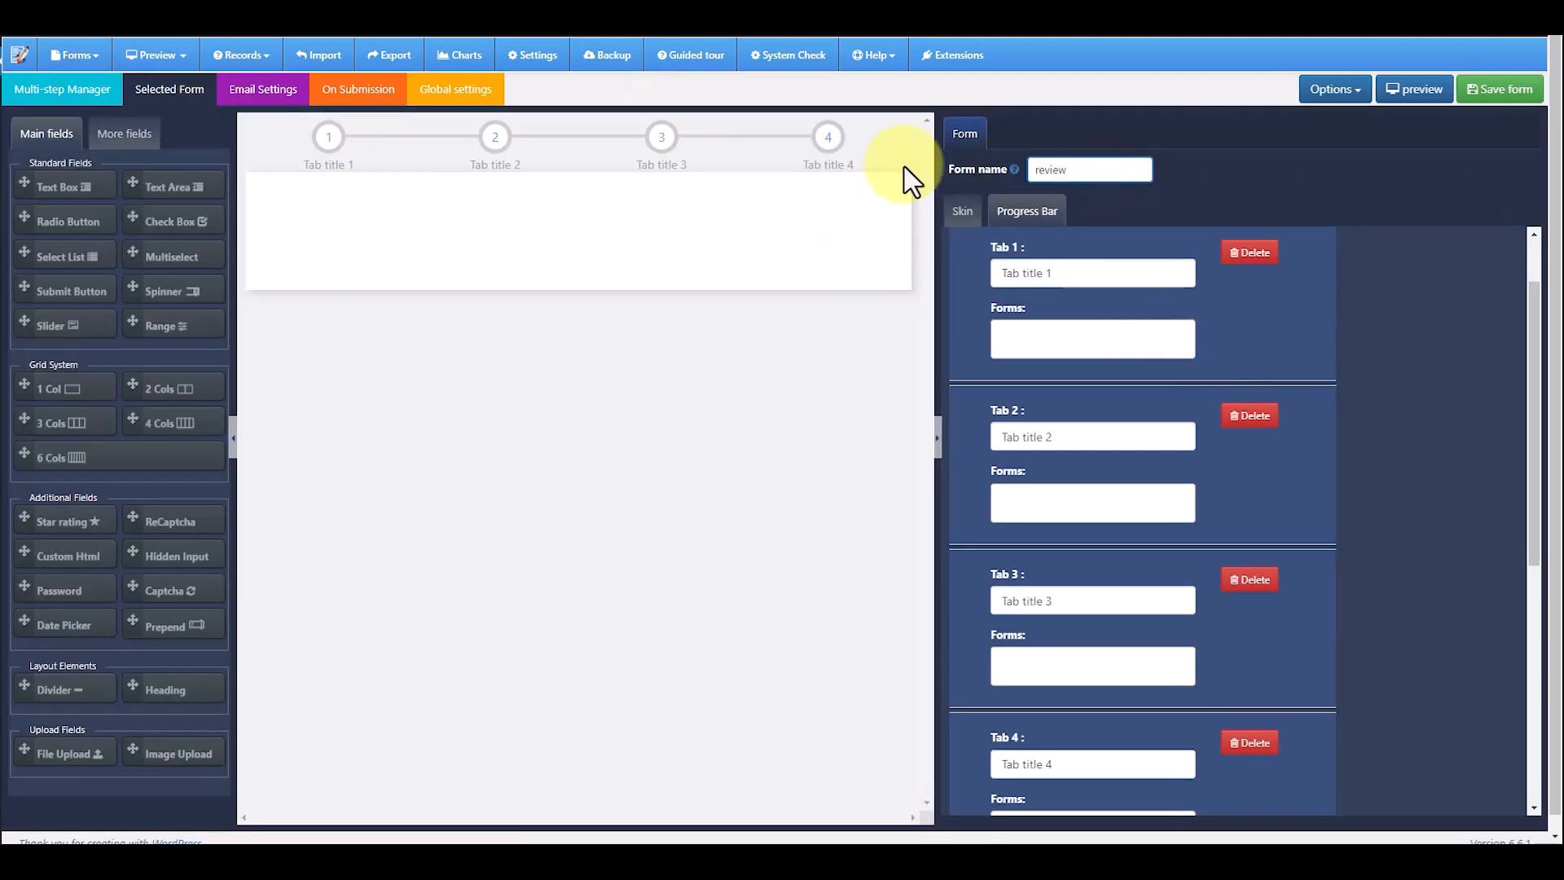
Open the Initial Form node for editing and set its first progress bar tab title to information
left_click(72, 91)
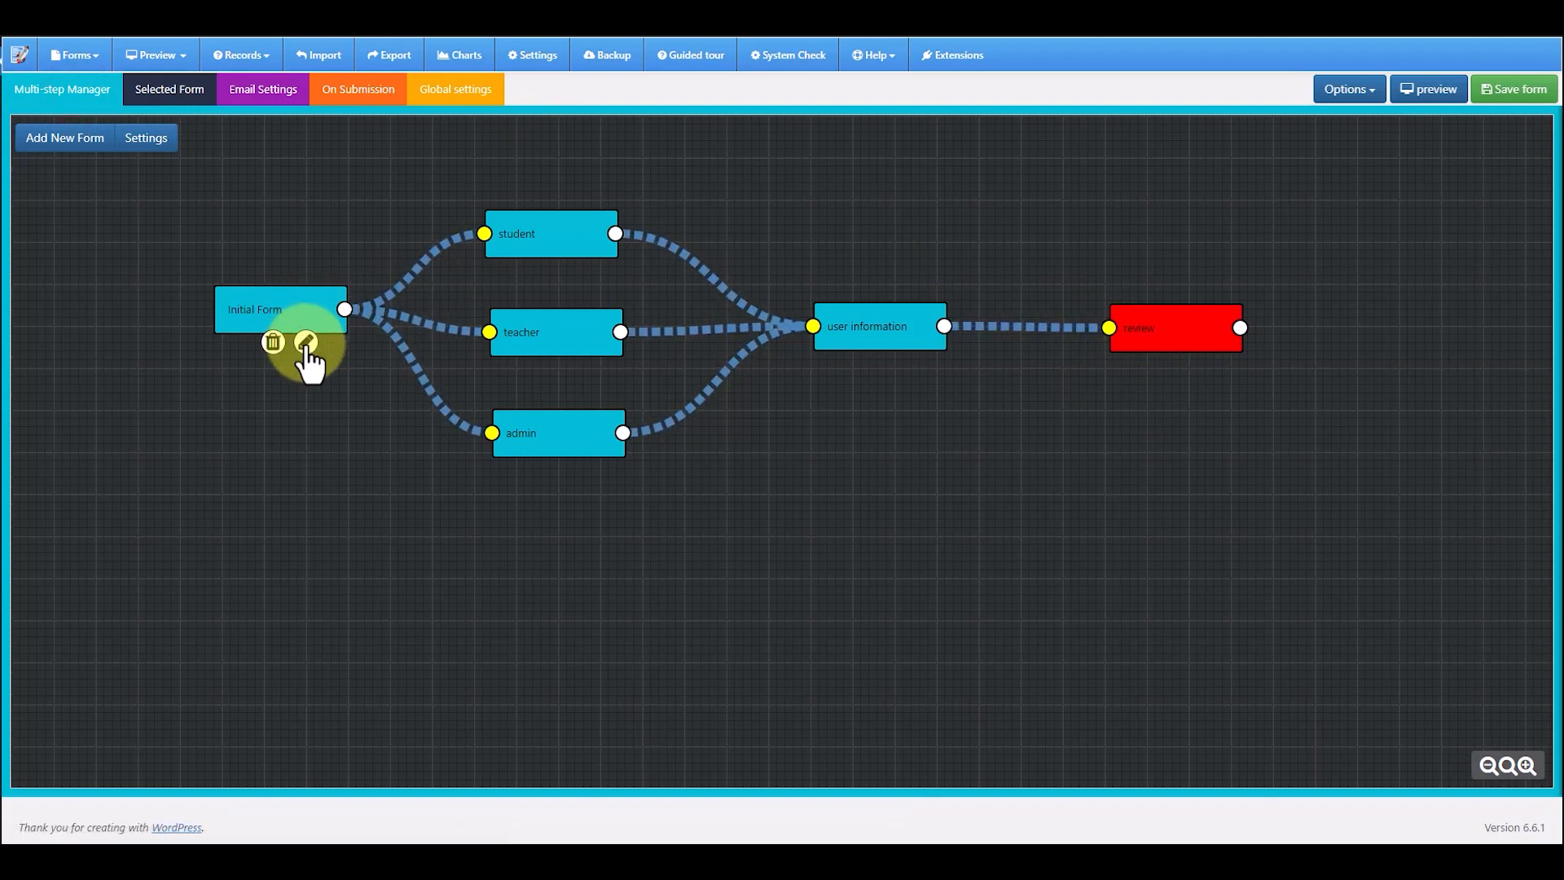
left_click(305, 343)
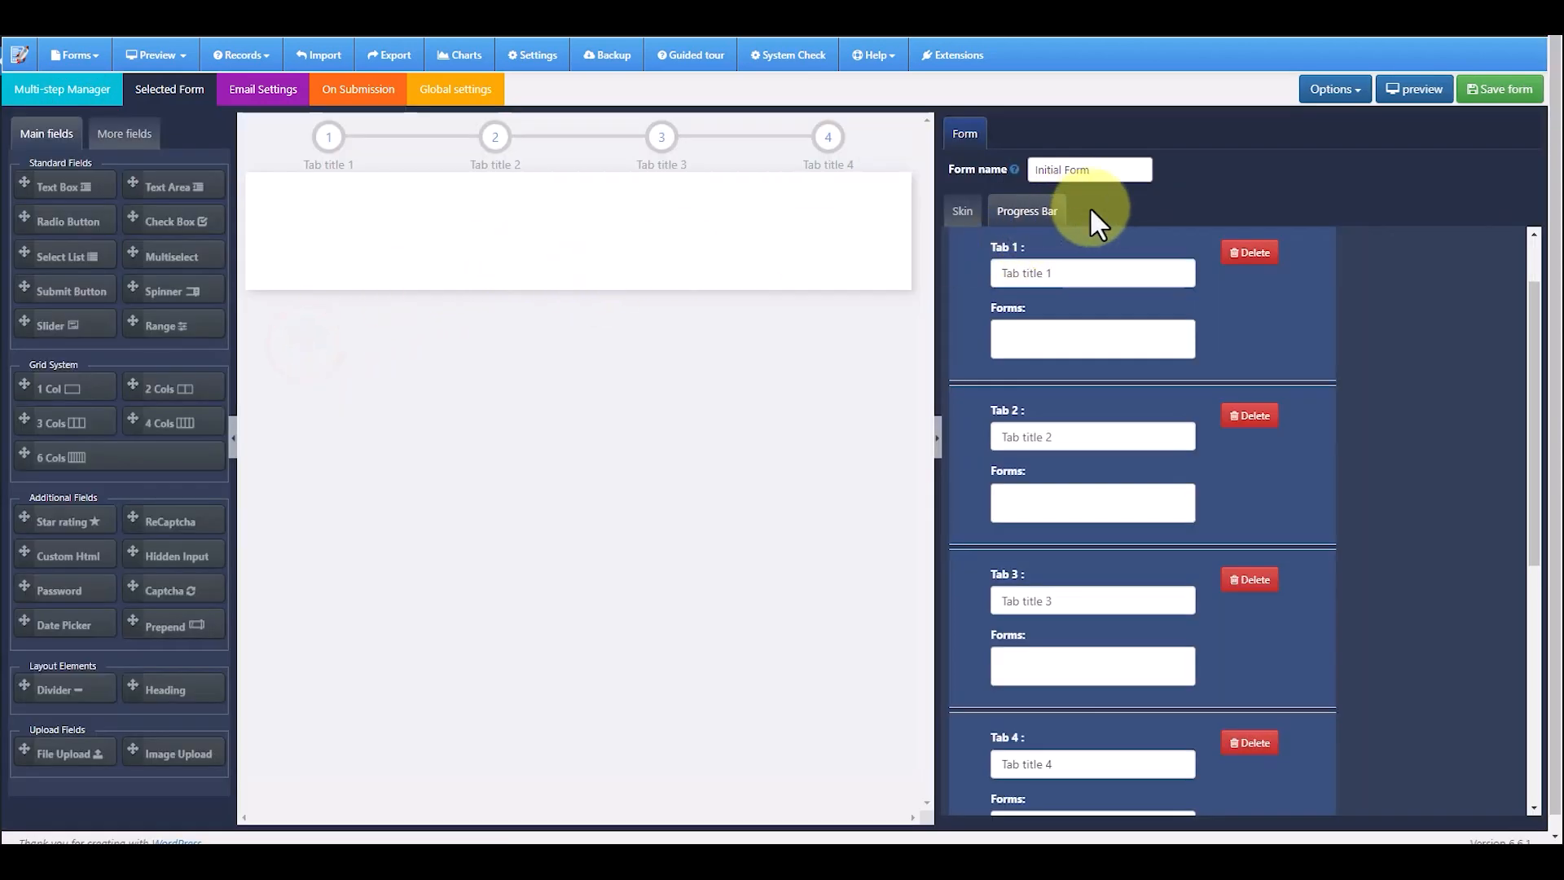
scroll(1157, 338, "up", 1)
scroll(1112, 333, "down", 1)
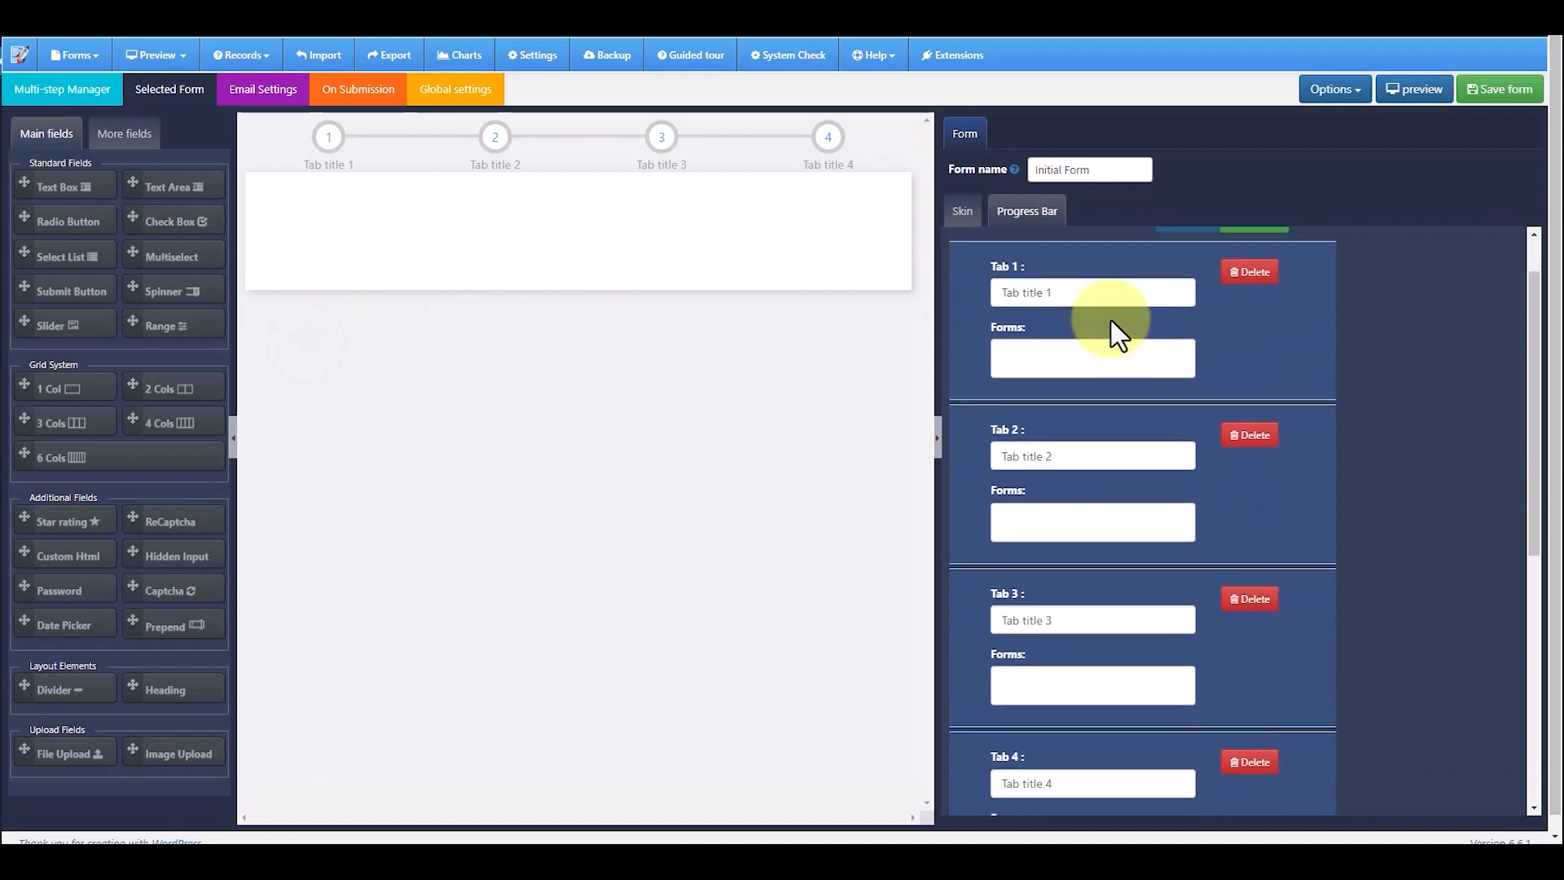
scroll(1091, 350, "up", 1)
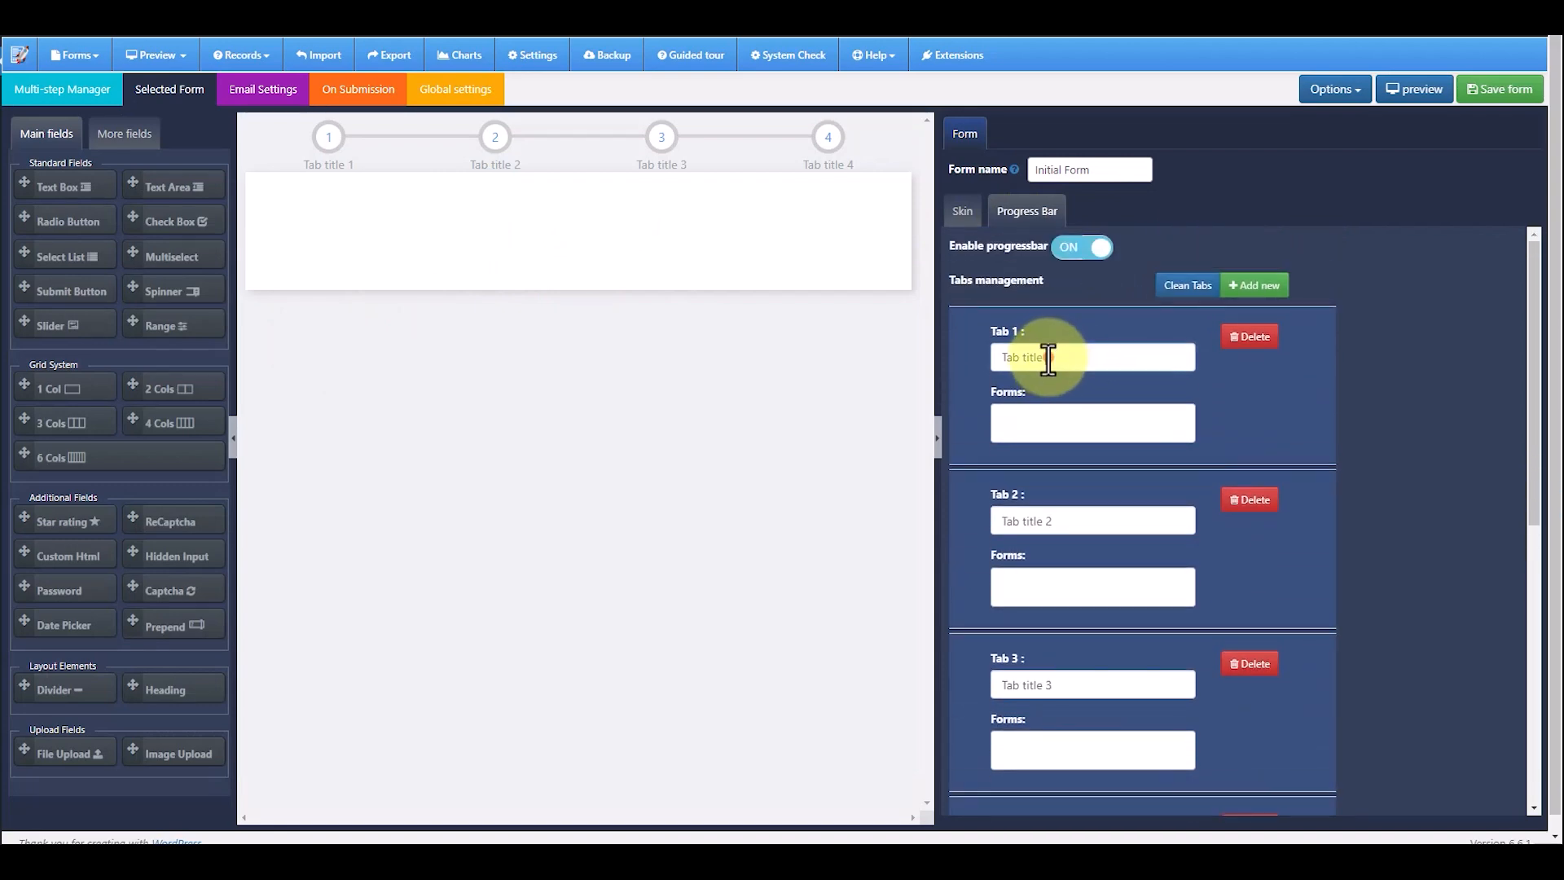
left_click_drag(1063, 357, 993, 356)
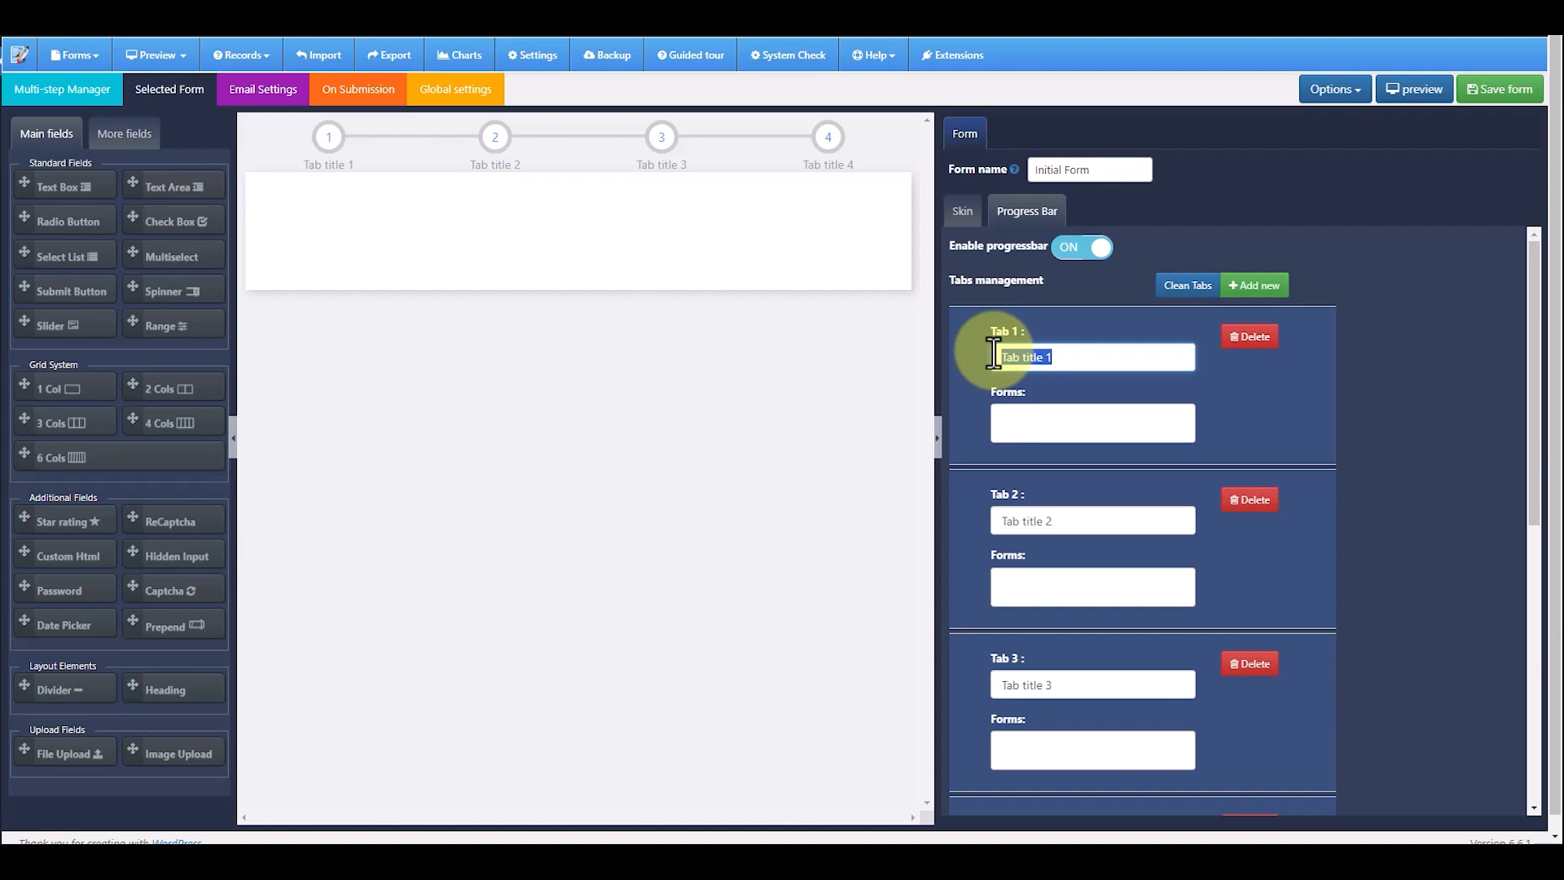
type("information")
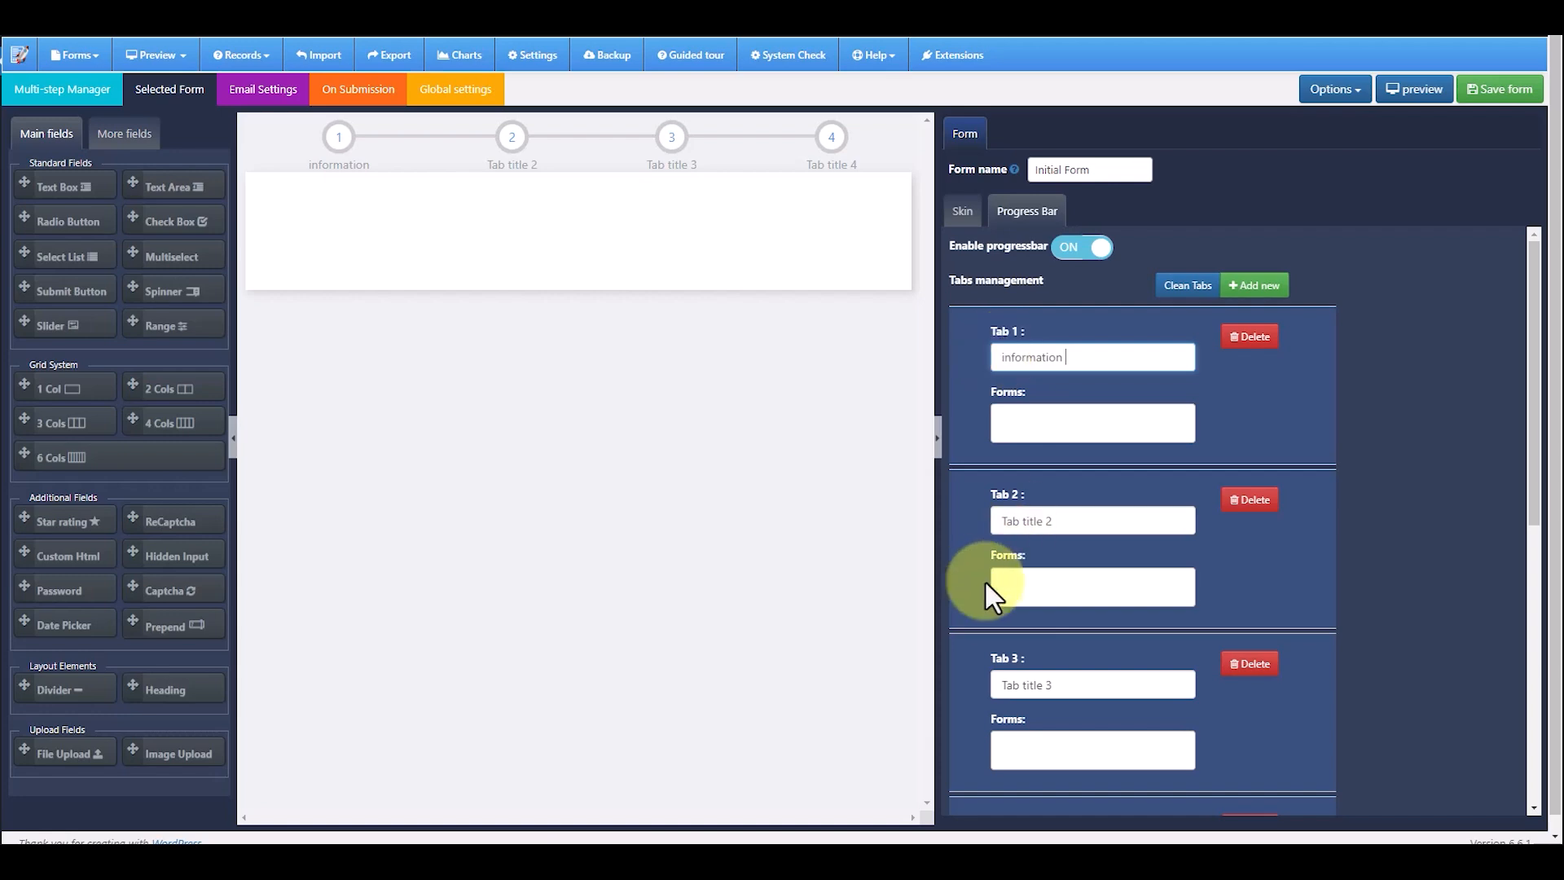
Title progress bar tabs 2, 3 and 4 as test, user information and review
left_click_drag(1087, 524, 995, 522)
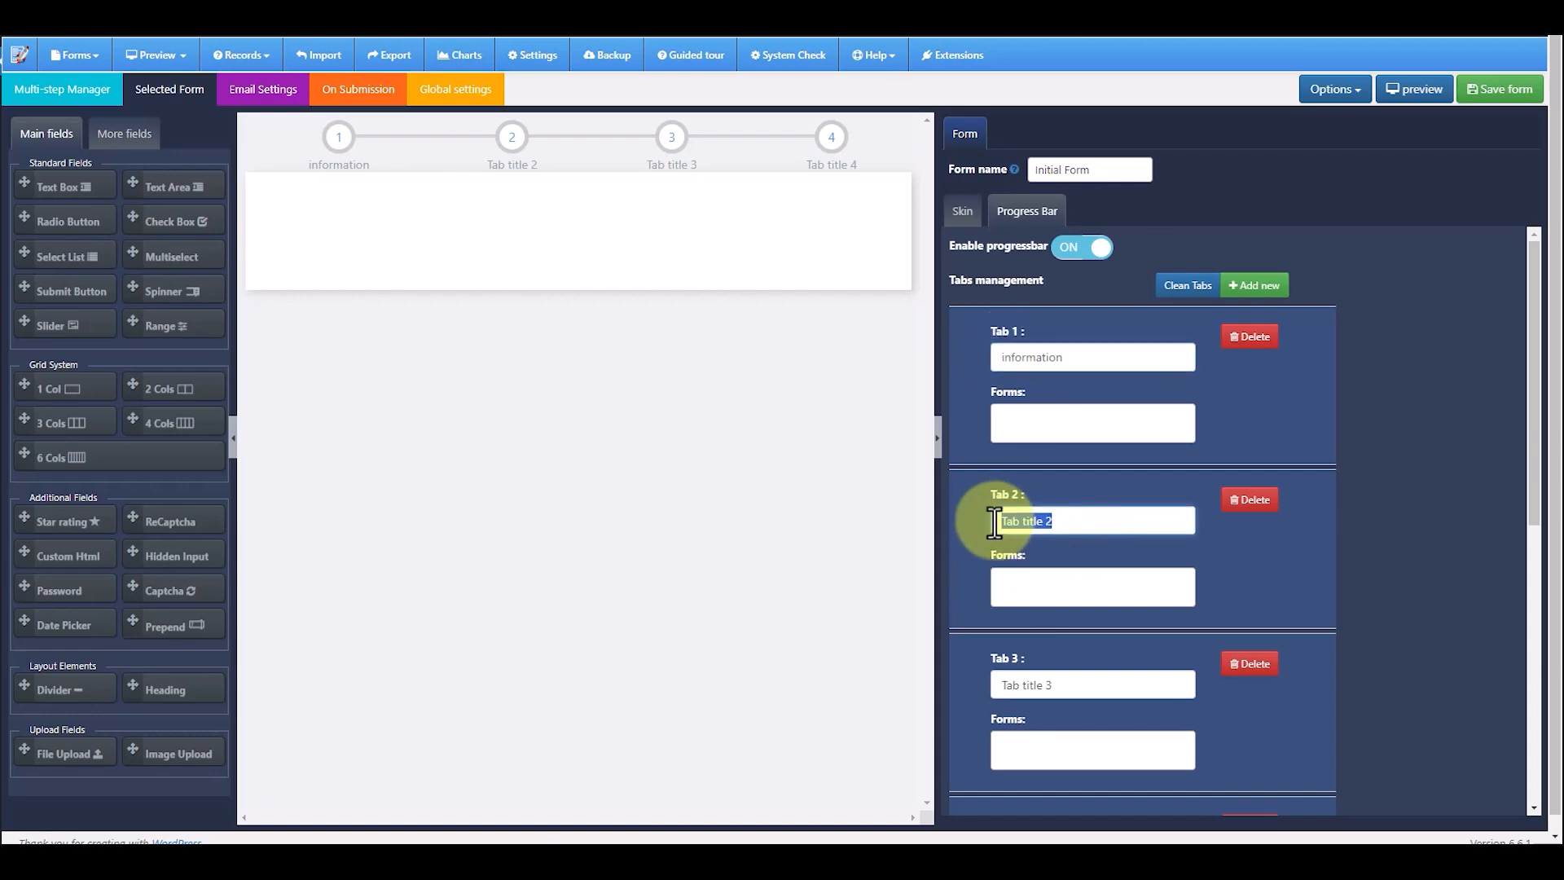
scroll(1064, 688, "down", 1)
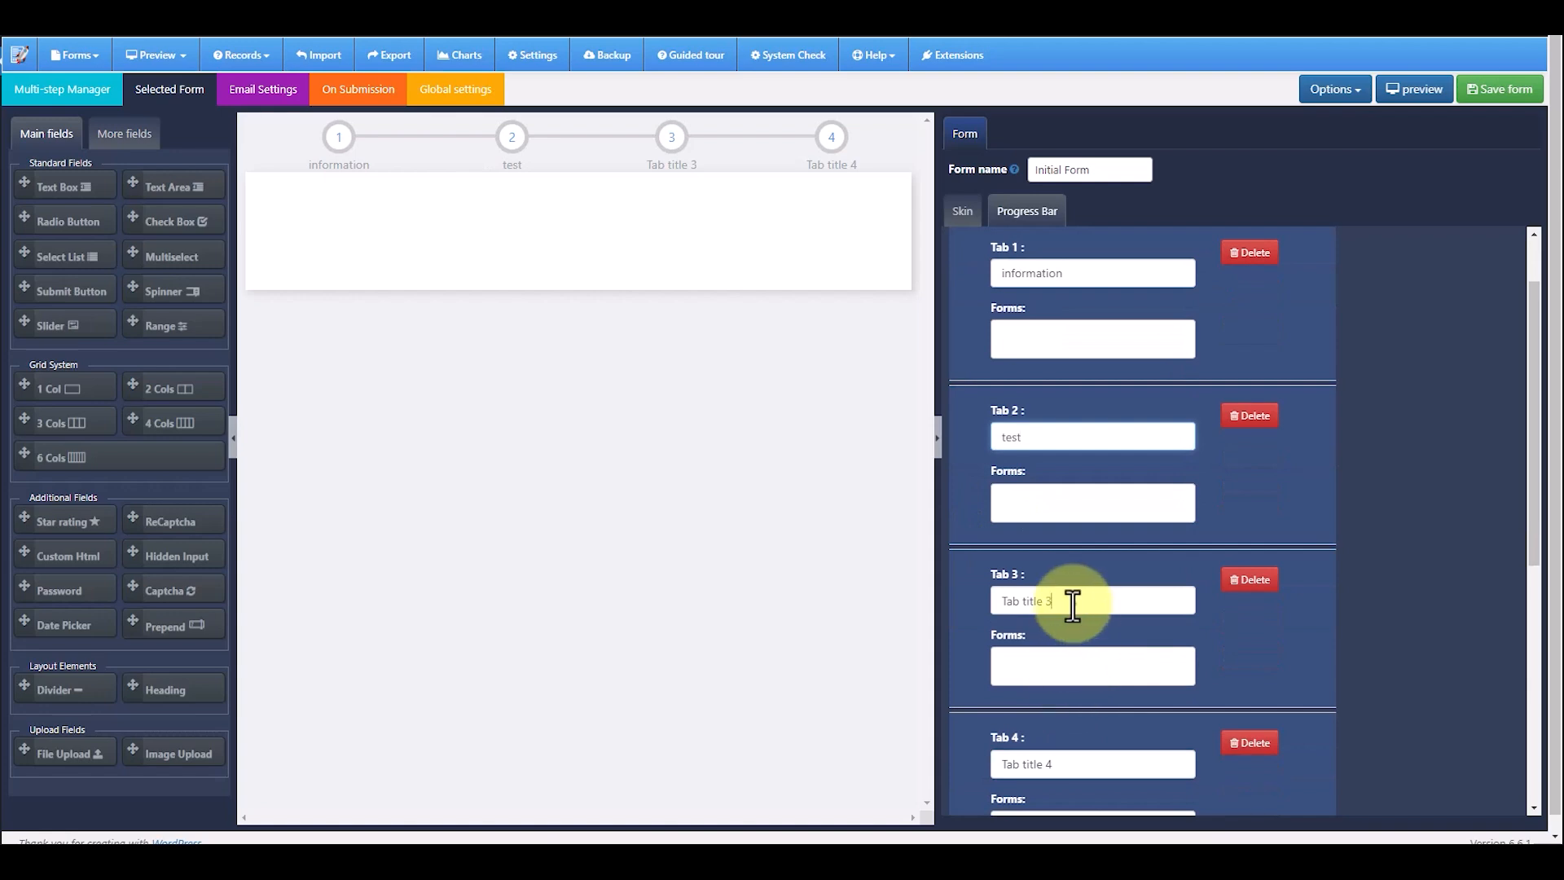
left_click_drag(1072, 600, 987, 605)
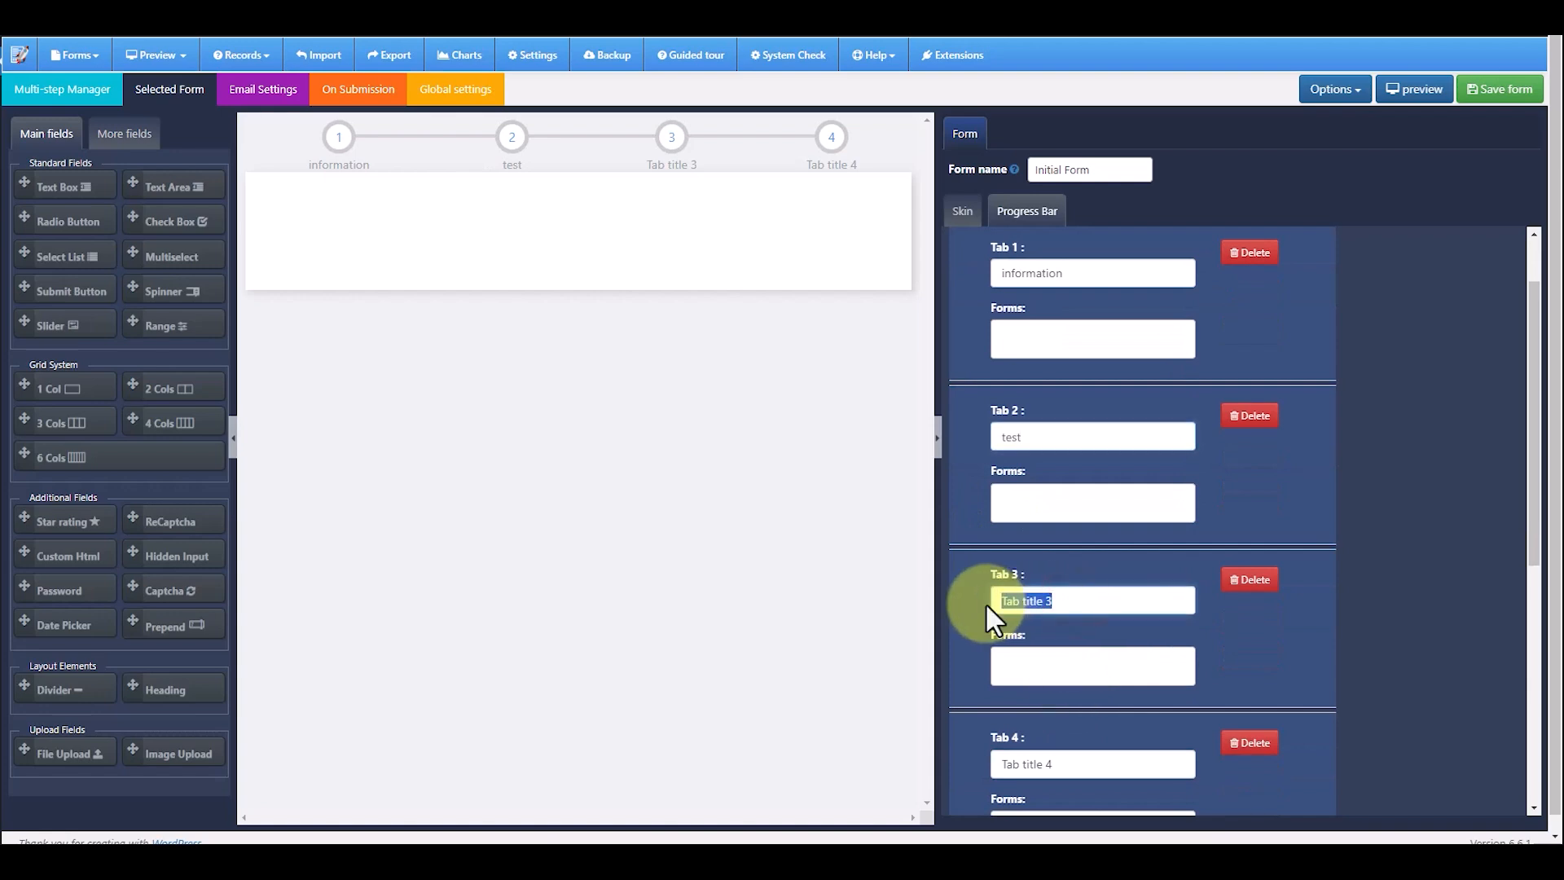
type("user information")
left_click_drag(1097, 760, 997, 758)
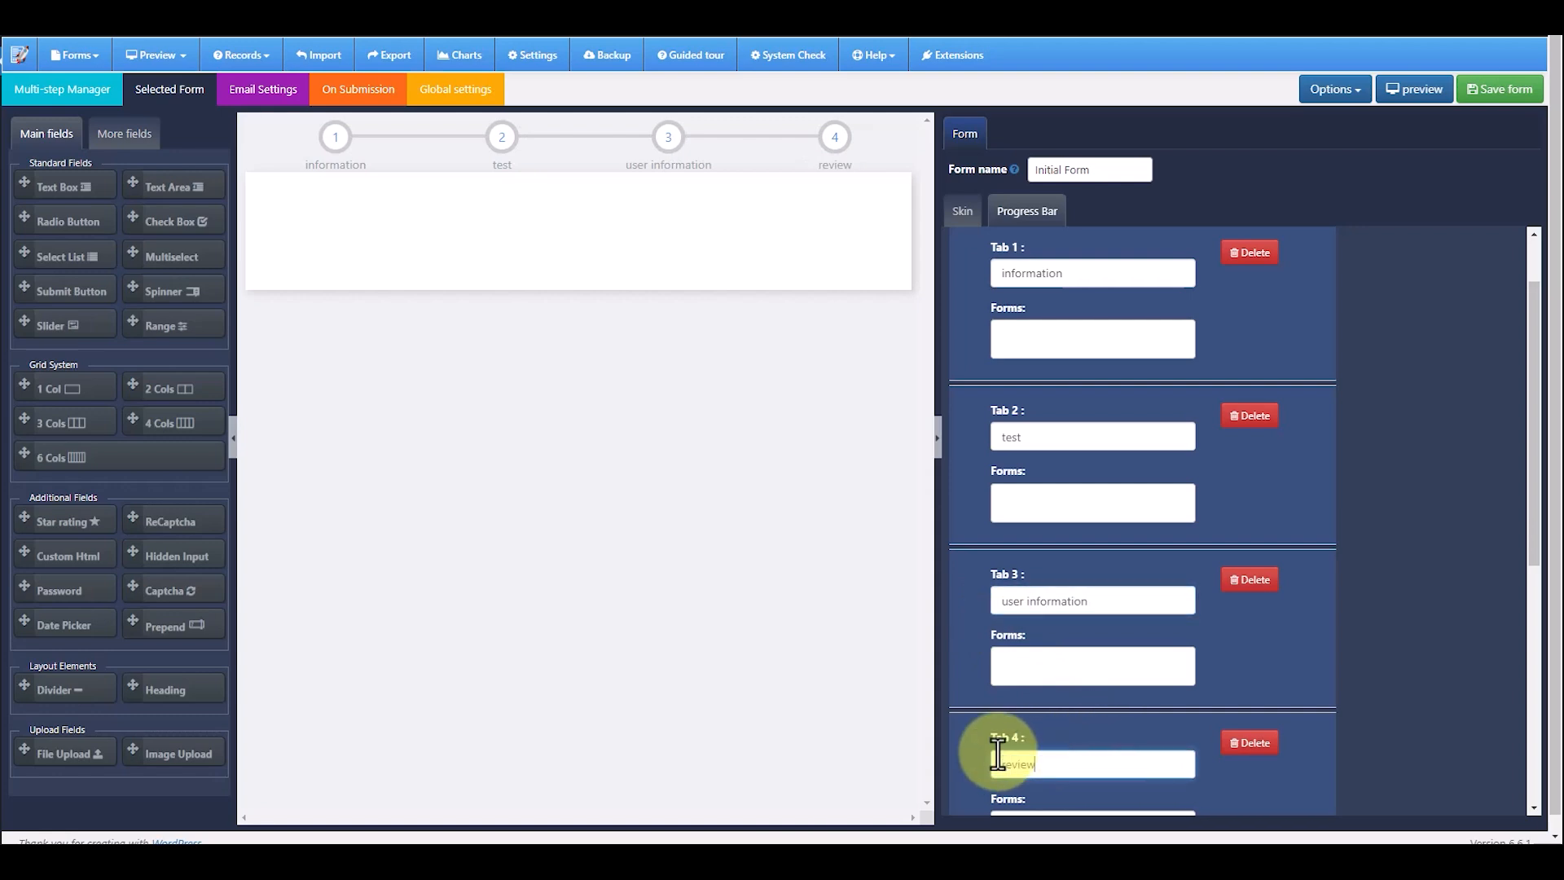
Assign Initial Form to the information tab, and the student, teacher and admin forms to the test tab
scroll(1068, 734, "up", 2)
left_click(1040, 418)
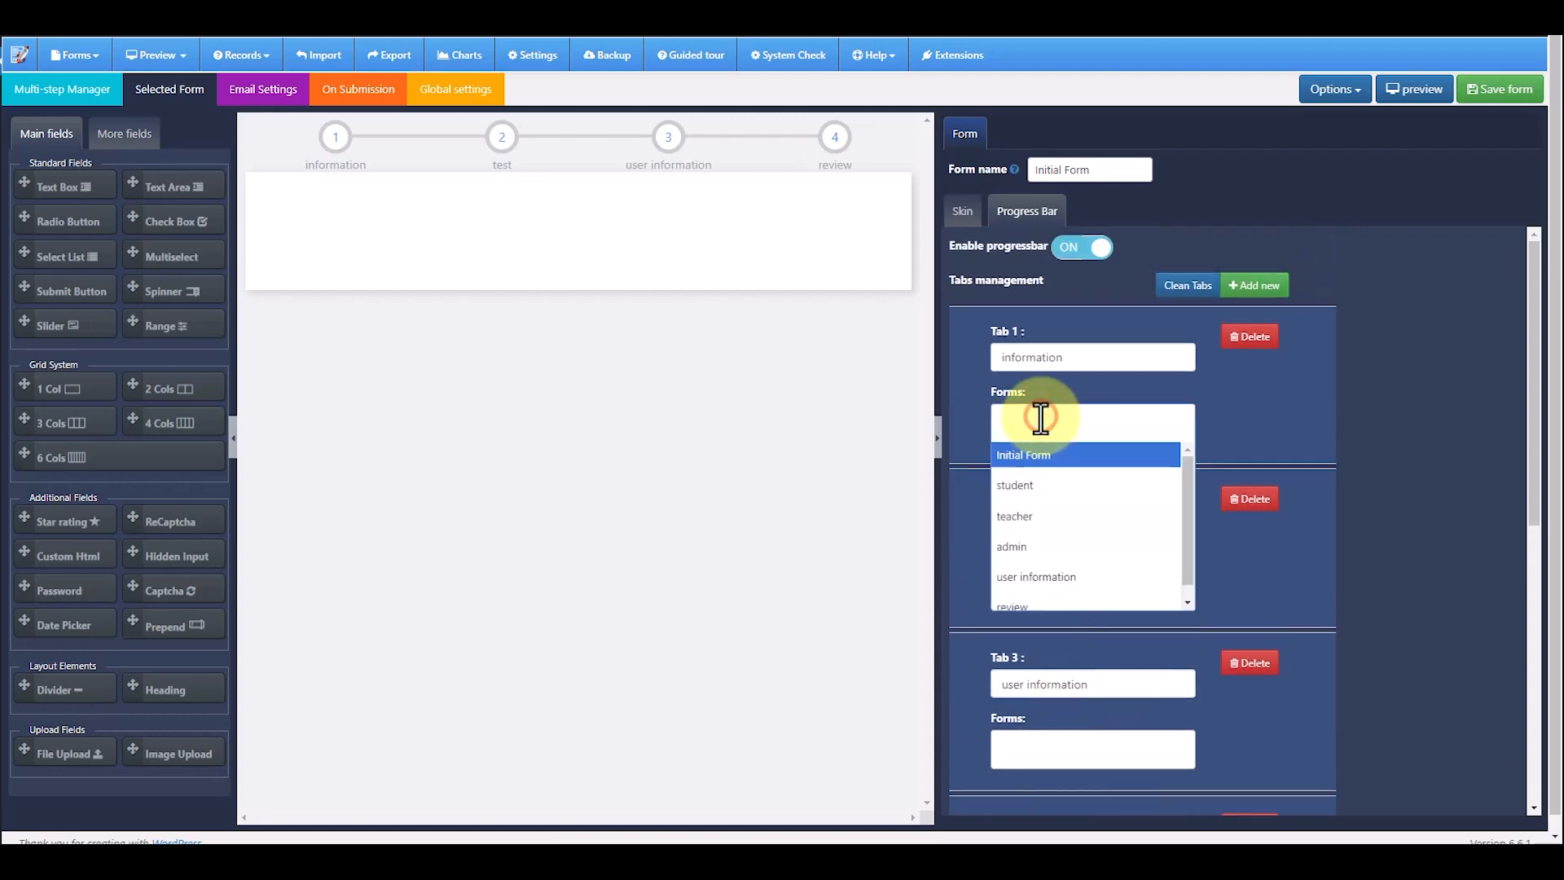
left_click(1033, 458)
left_click(1040, 582)
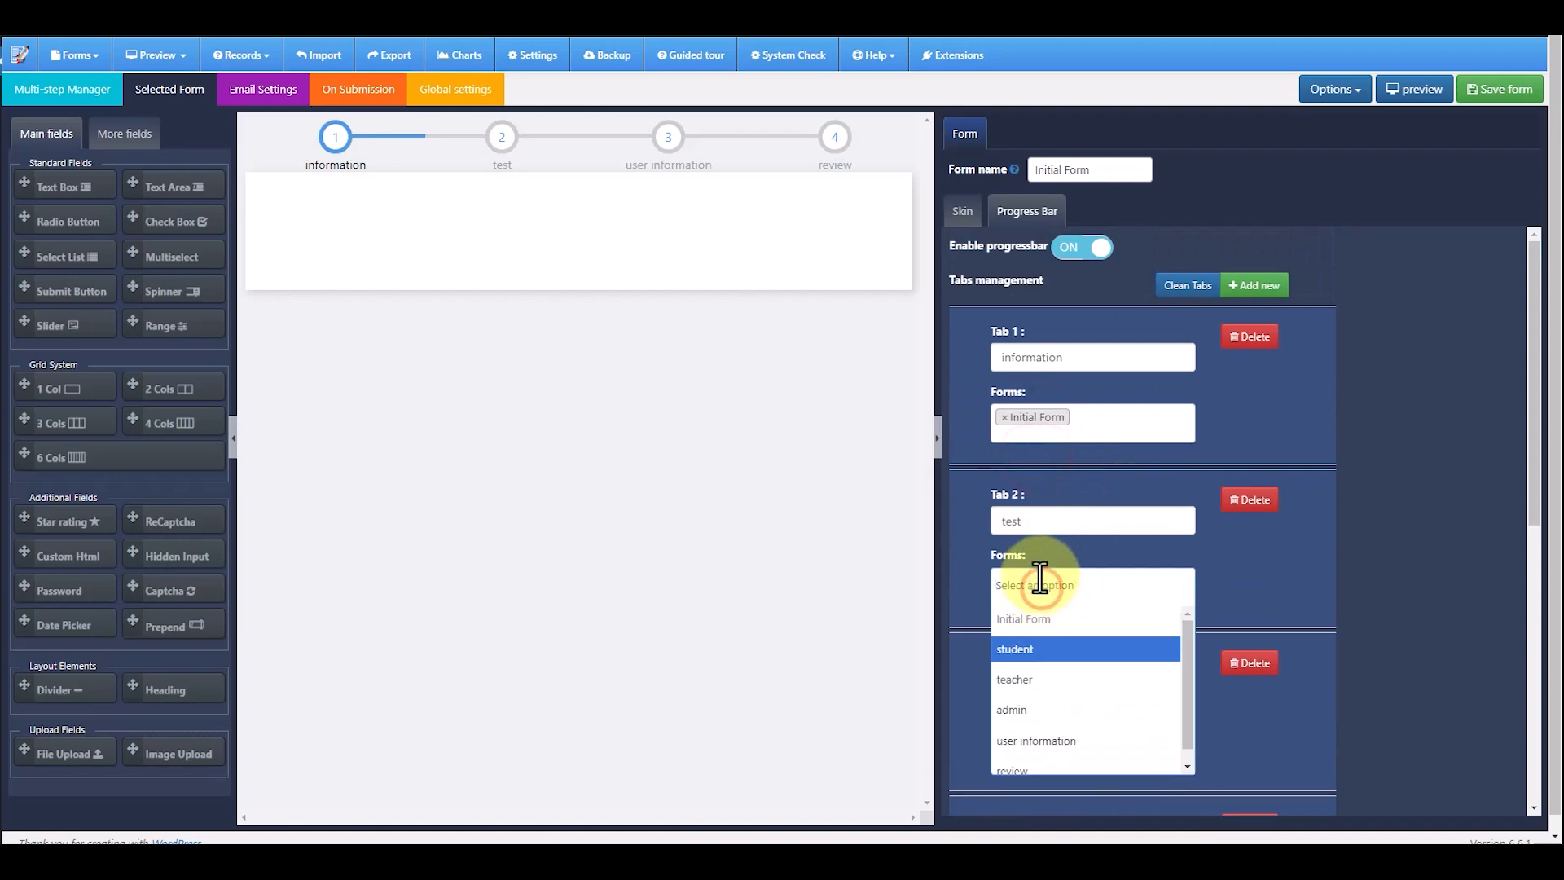
left_click(1035, 648)
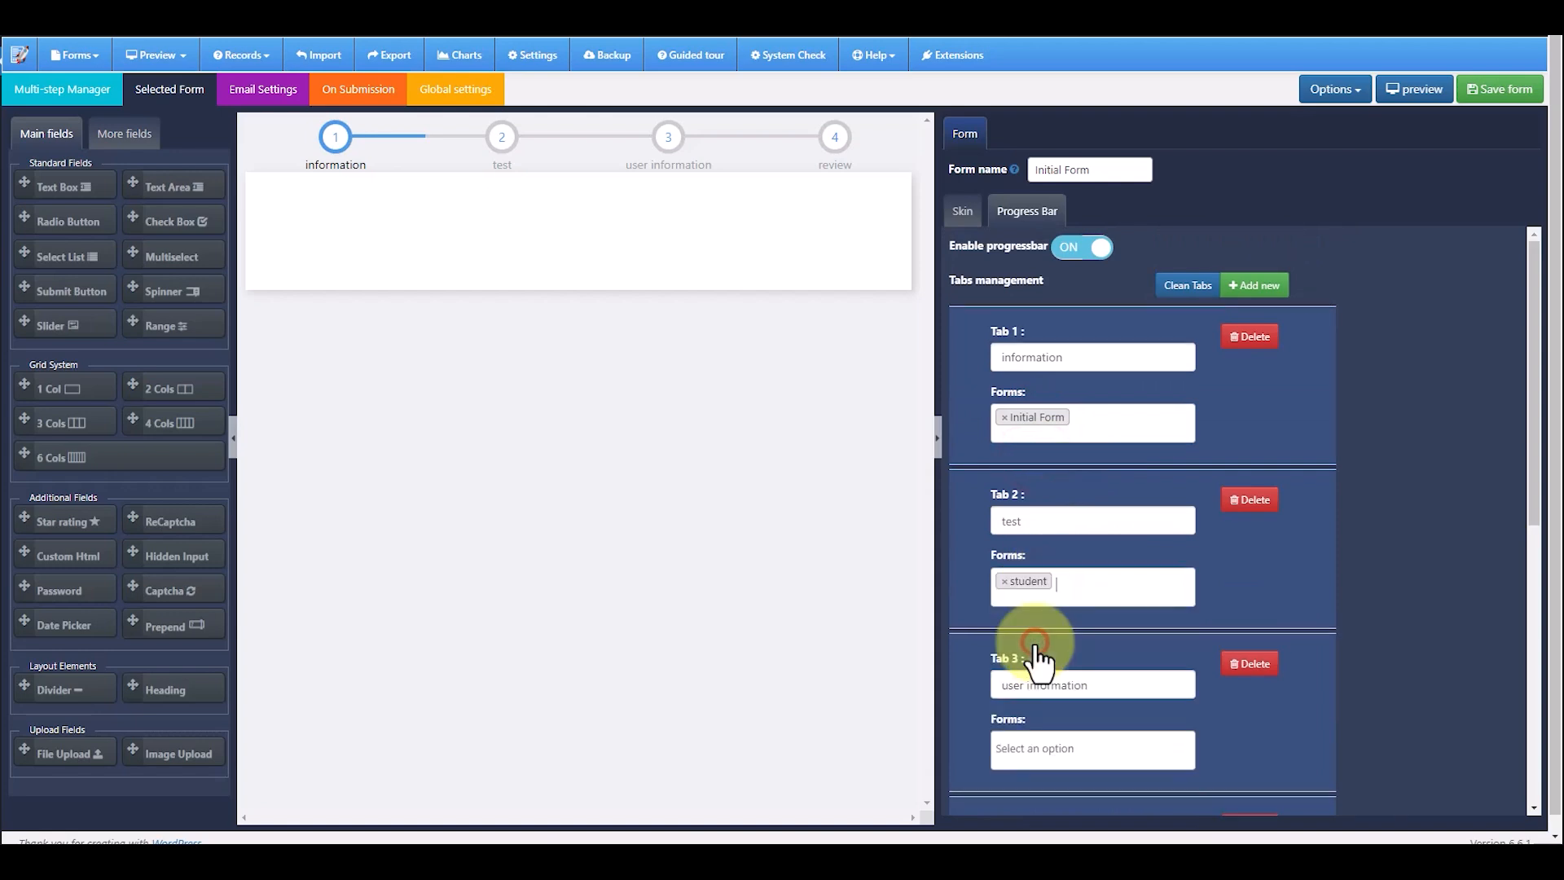
left_click(1079, 580)
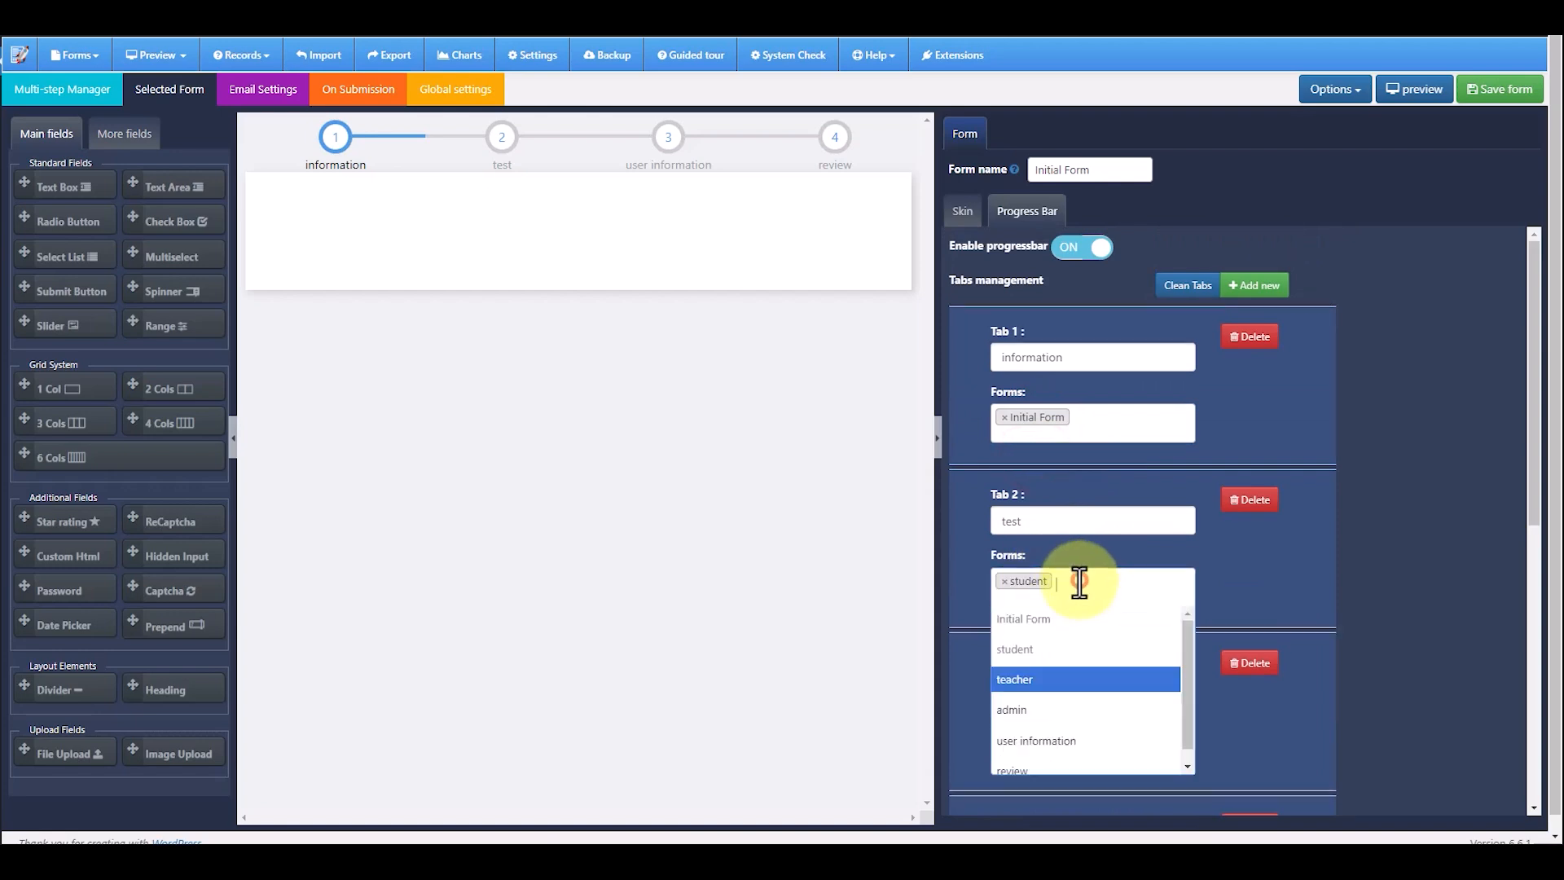
left_click(1034, 679)
left_click(1120, 580)
left_click(1033, 708)
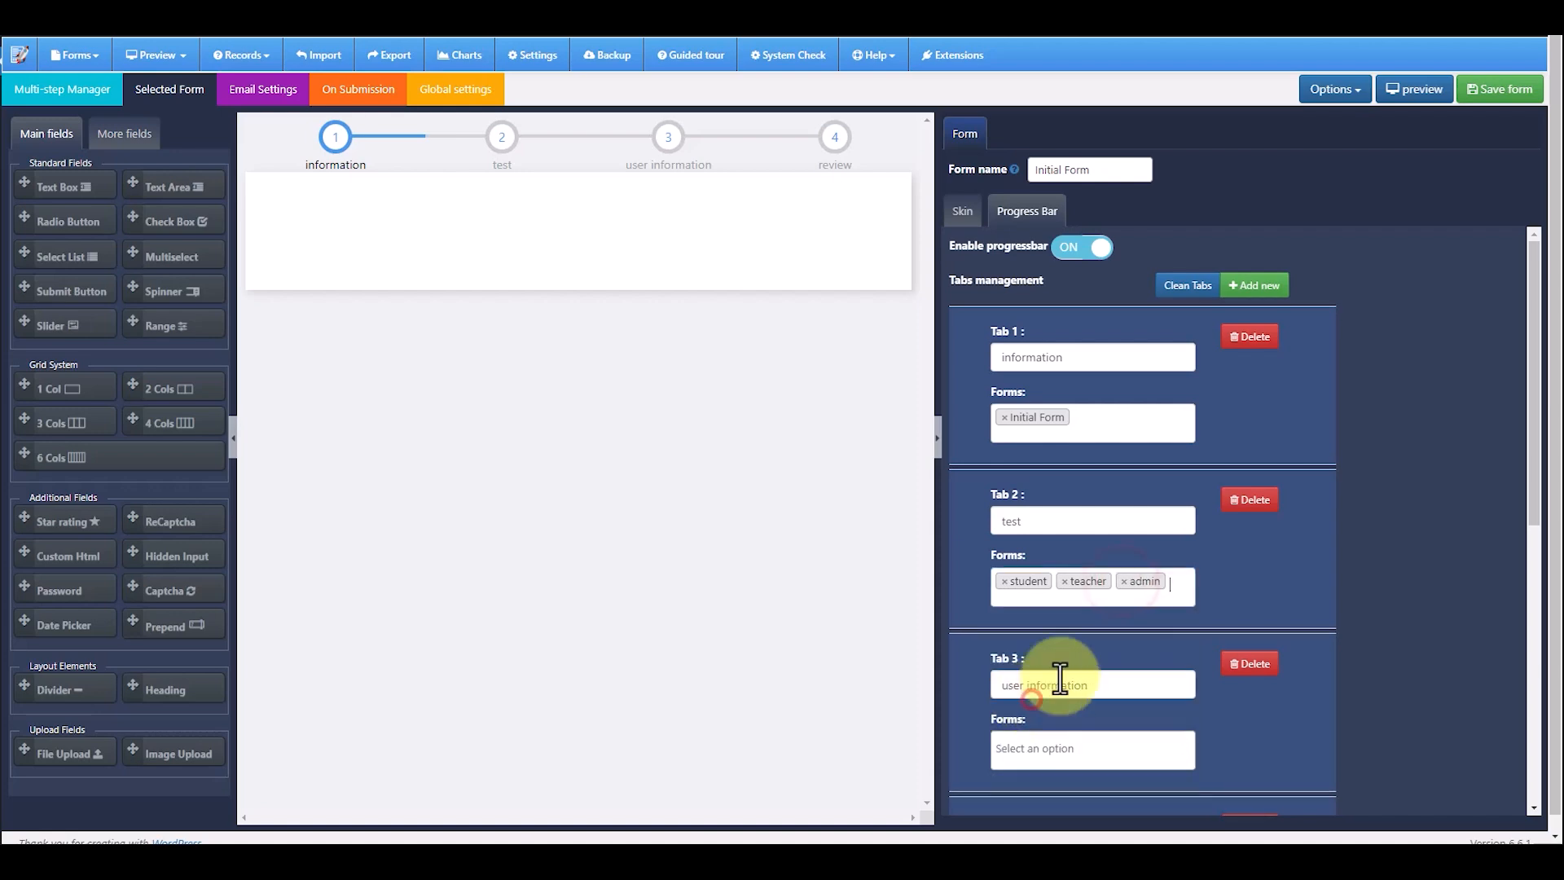
Assign the user information form to progress bar tab 3 and the review form to tab 4
scroll(1255, 589, "down", 3)
left_click(1063, 497)
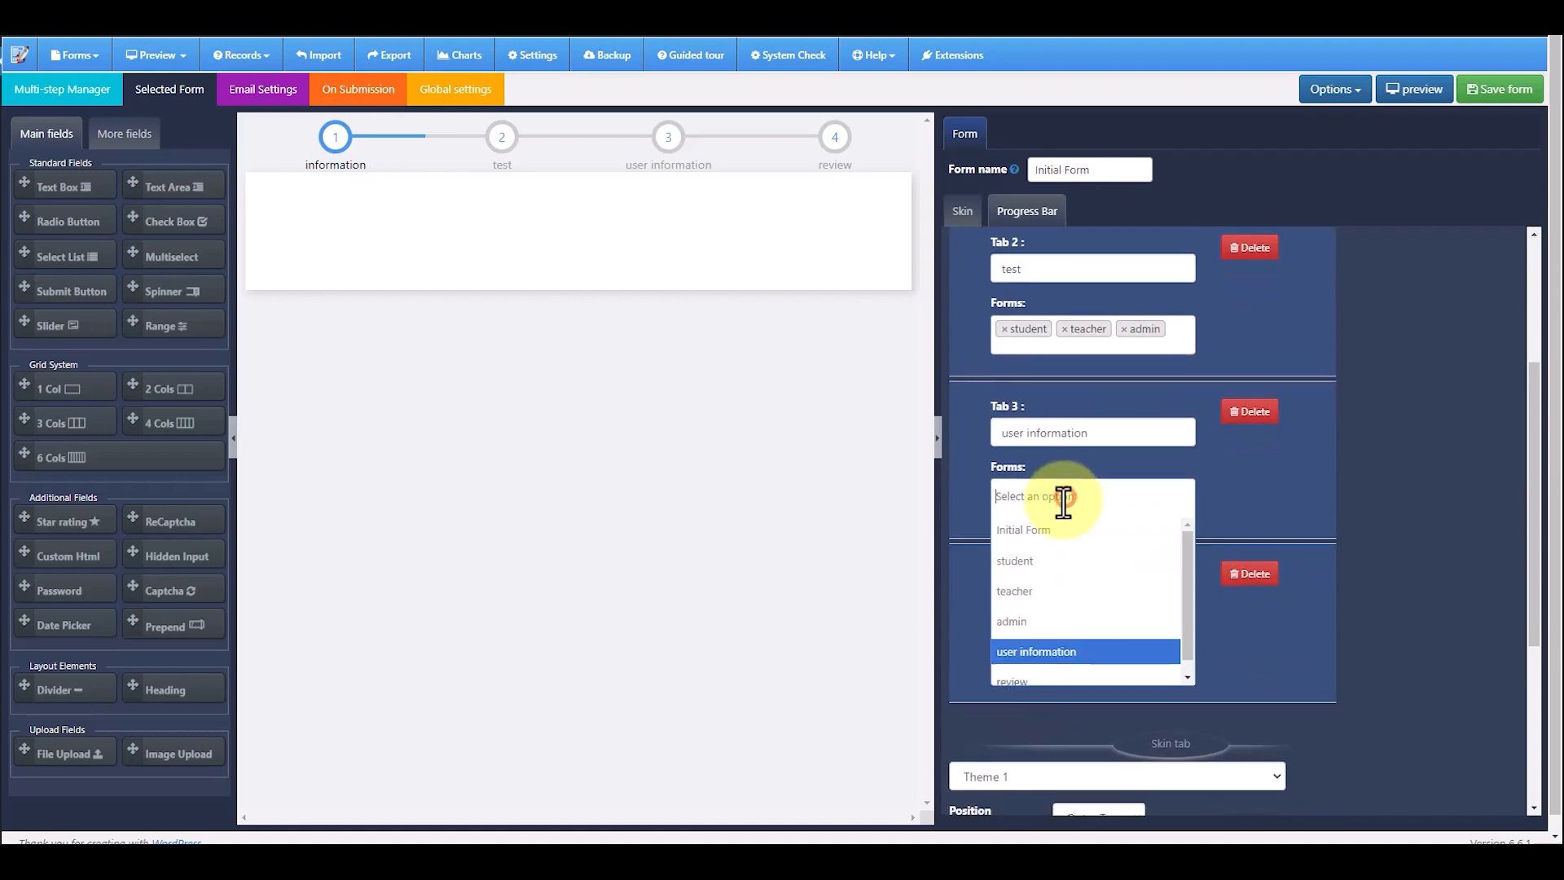
scroll(1024, 640, "down", 1)
left_click(1028, 639)
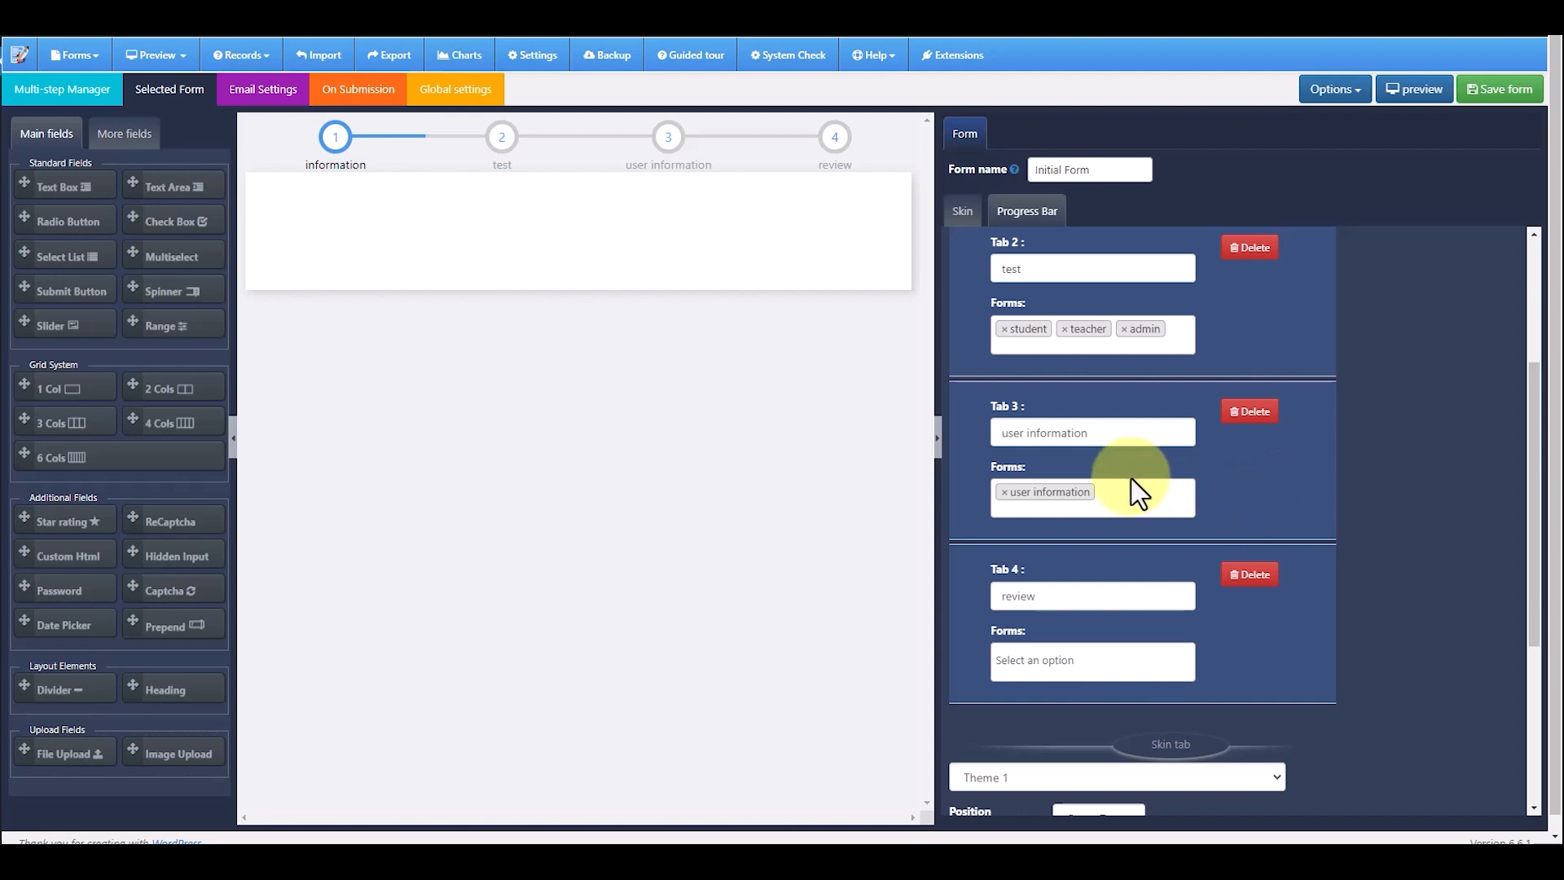
left_click(1075, 656)
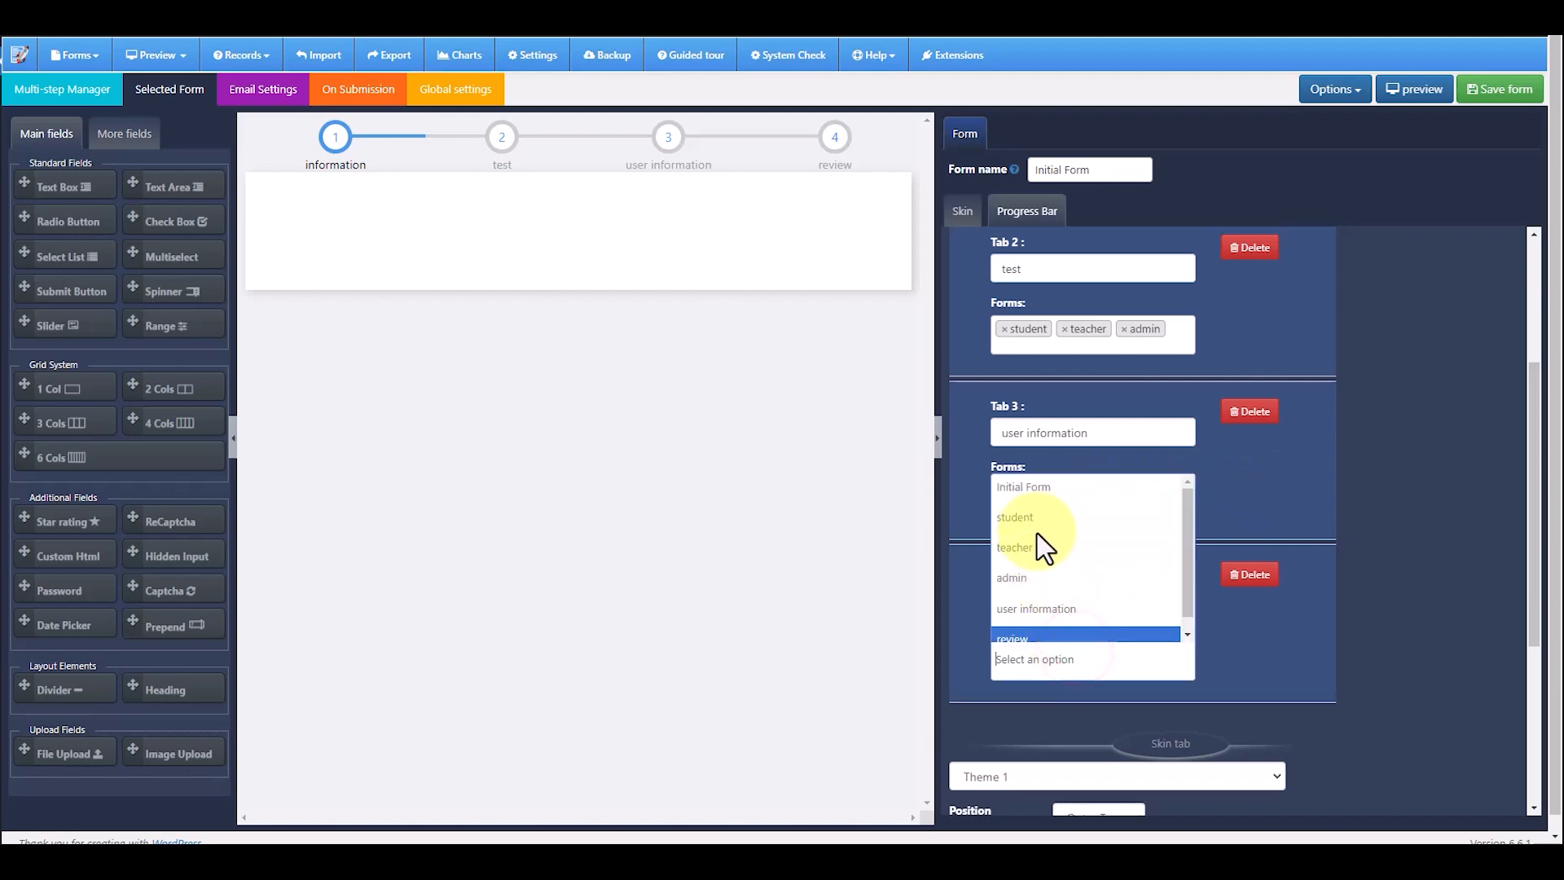
left_click(1031, 620)
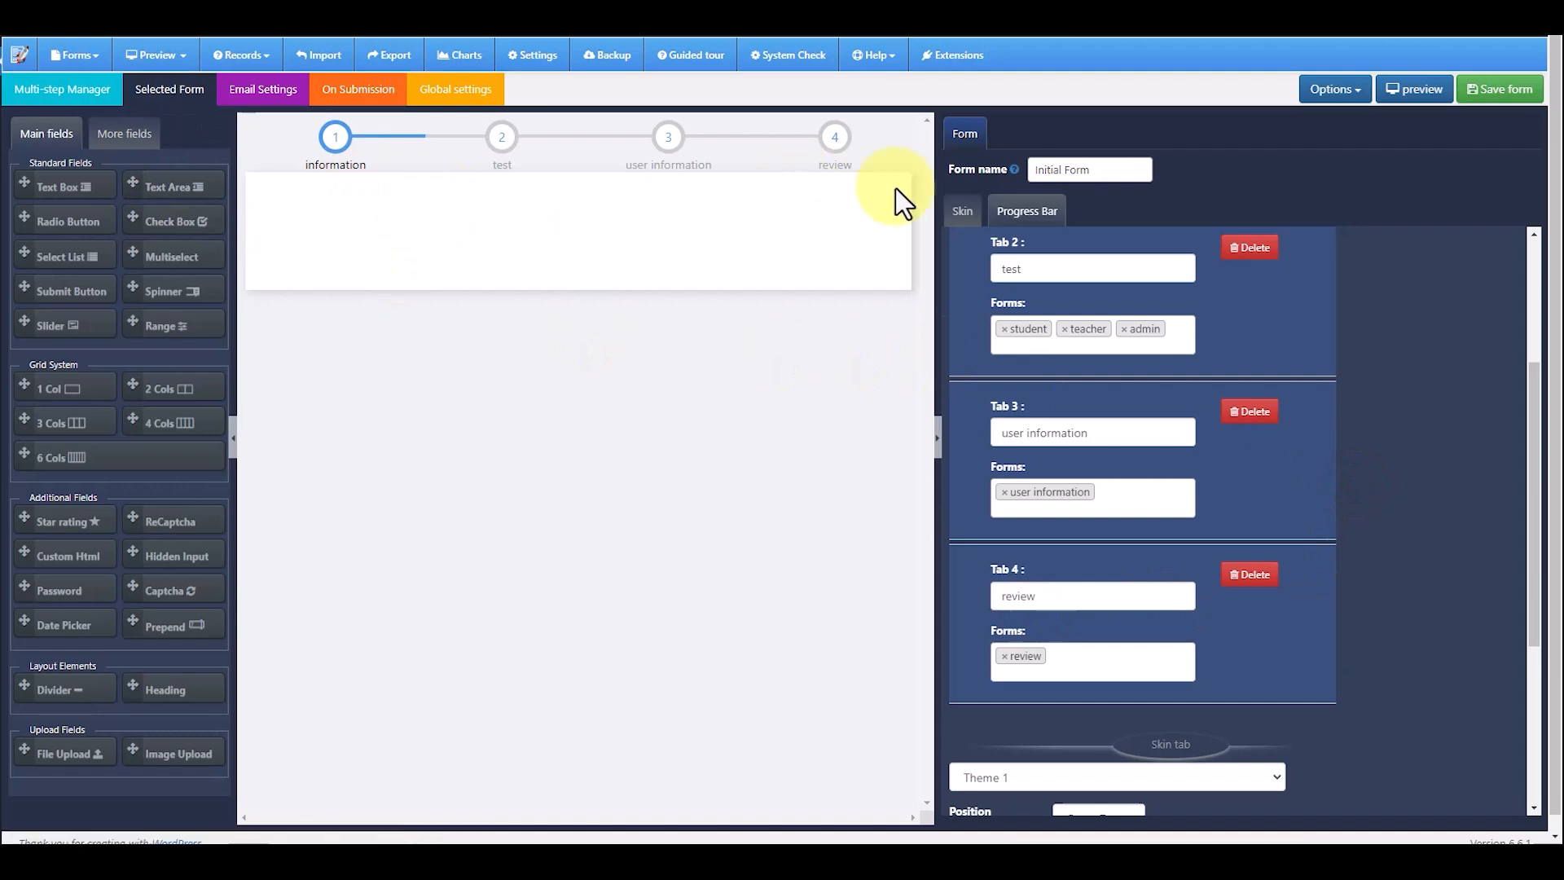
Add a text area to Initial Form and place a text box above it
left_click_drag(1108, 167, 1034, 167)
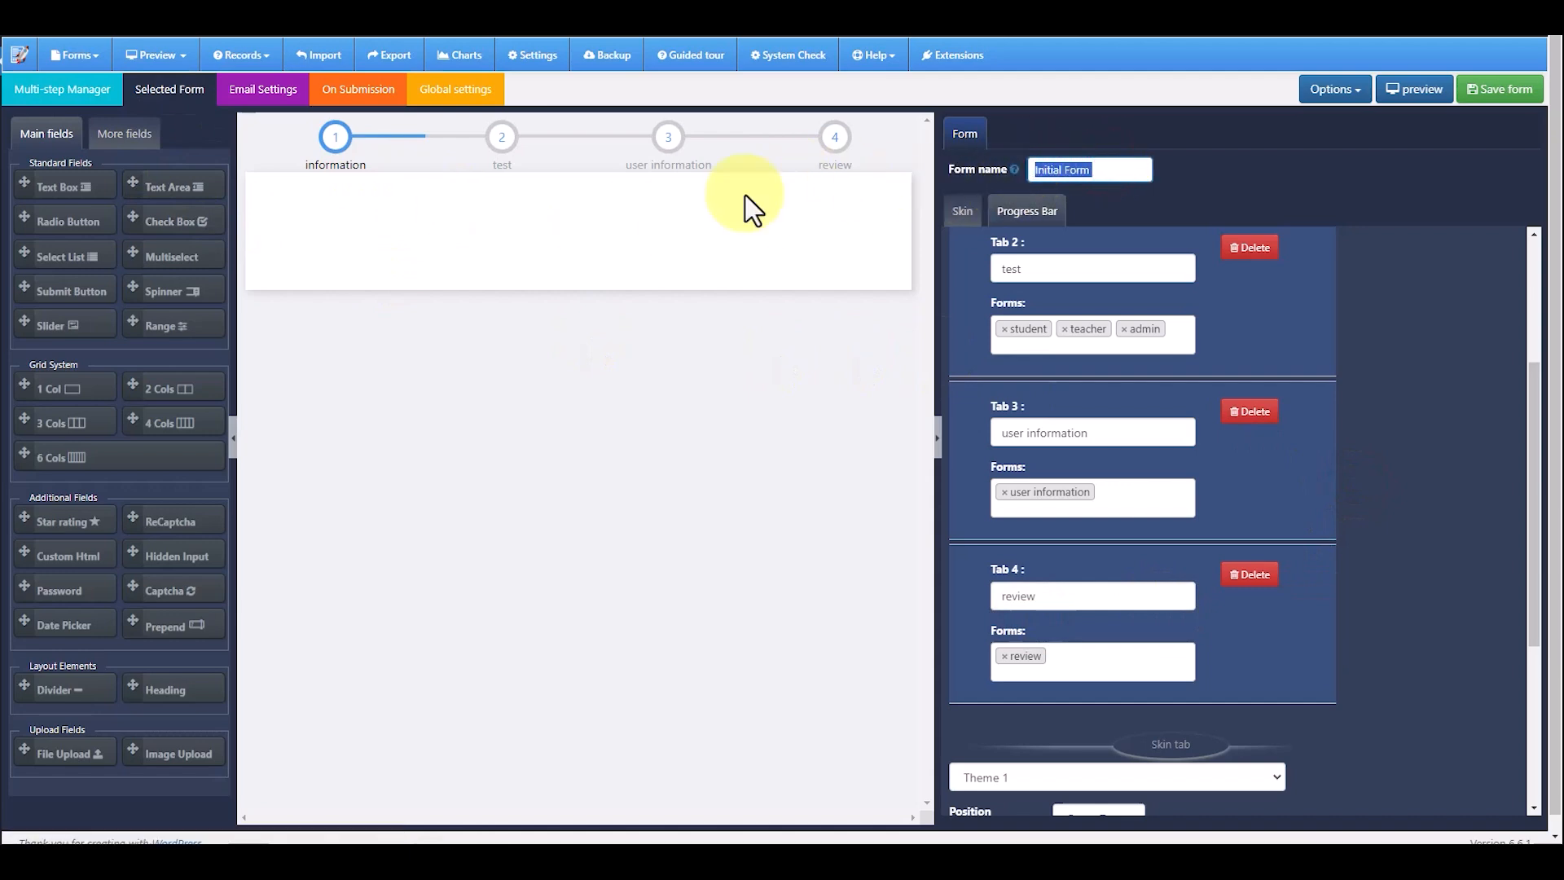
left_click(171, 186)
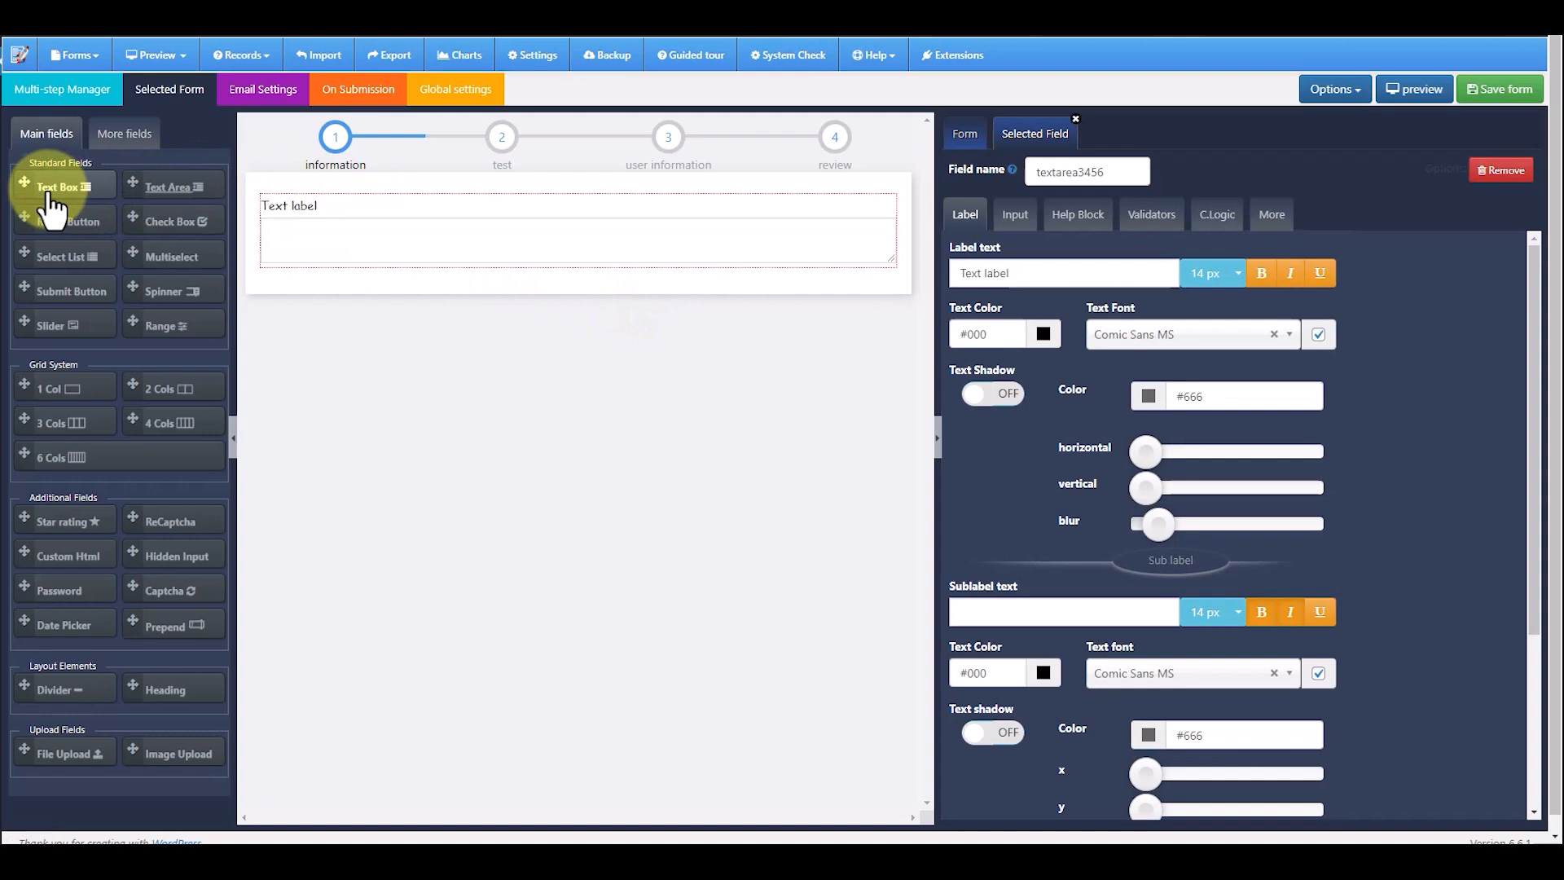
left_click_drag(51, 199, 549, 230)
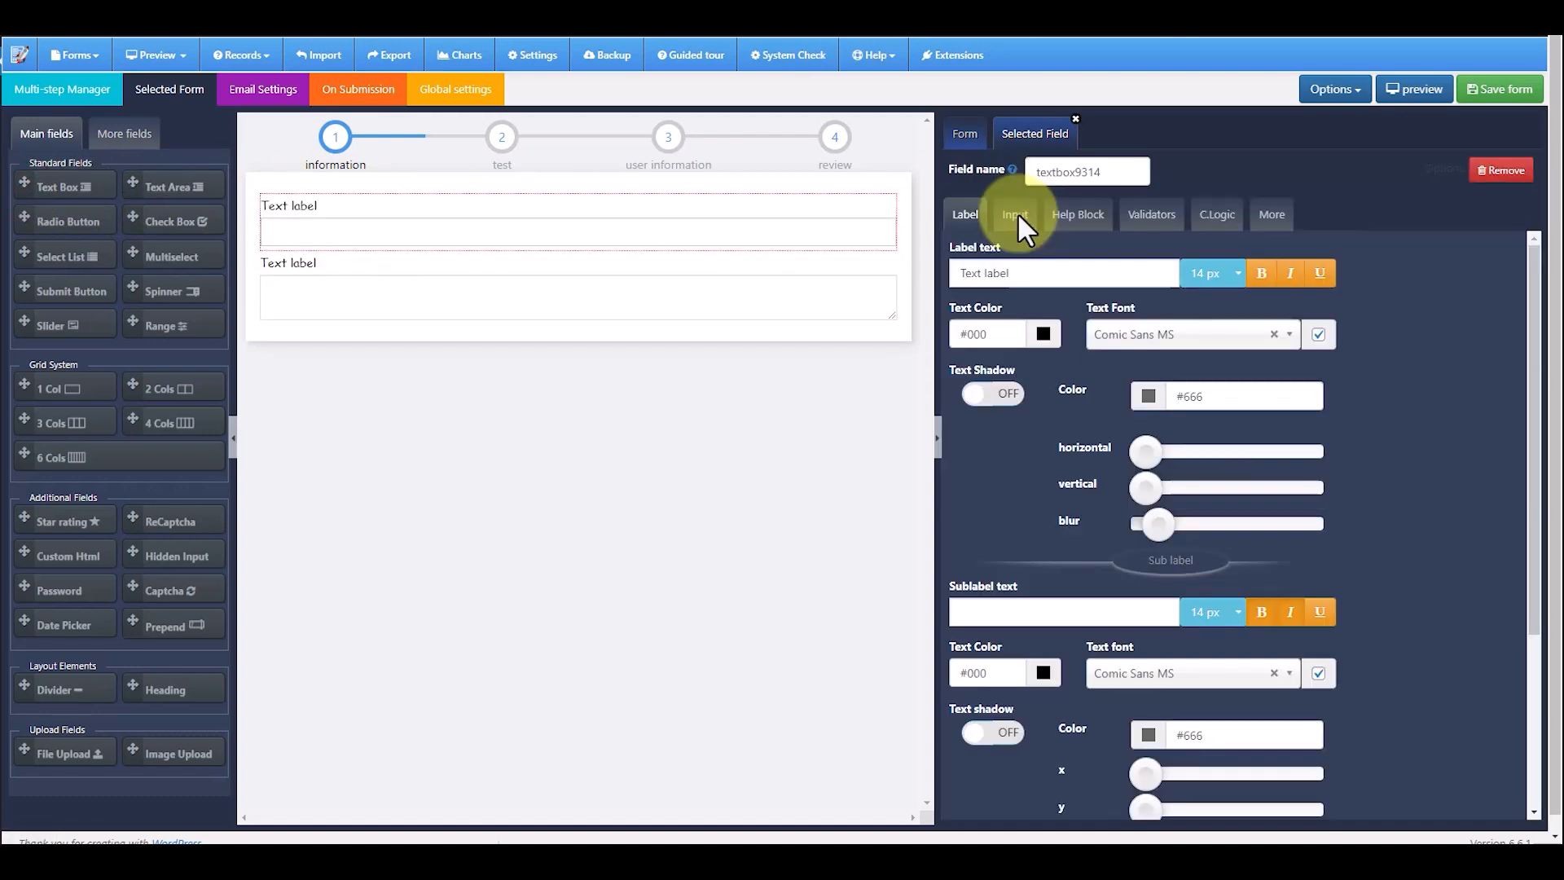
Set the text box's label to Email and give it the Email validator
left_click(1016, 214)
left_click(966, 215)
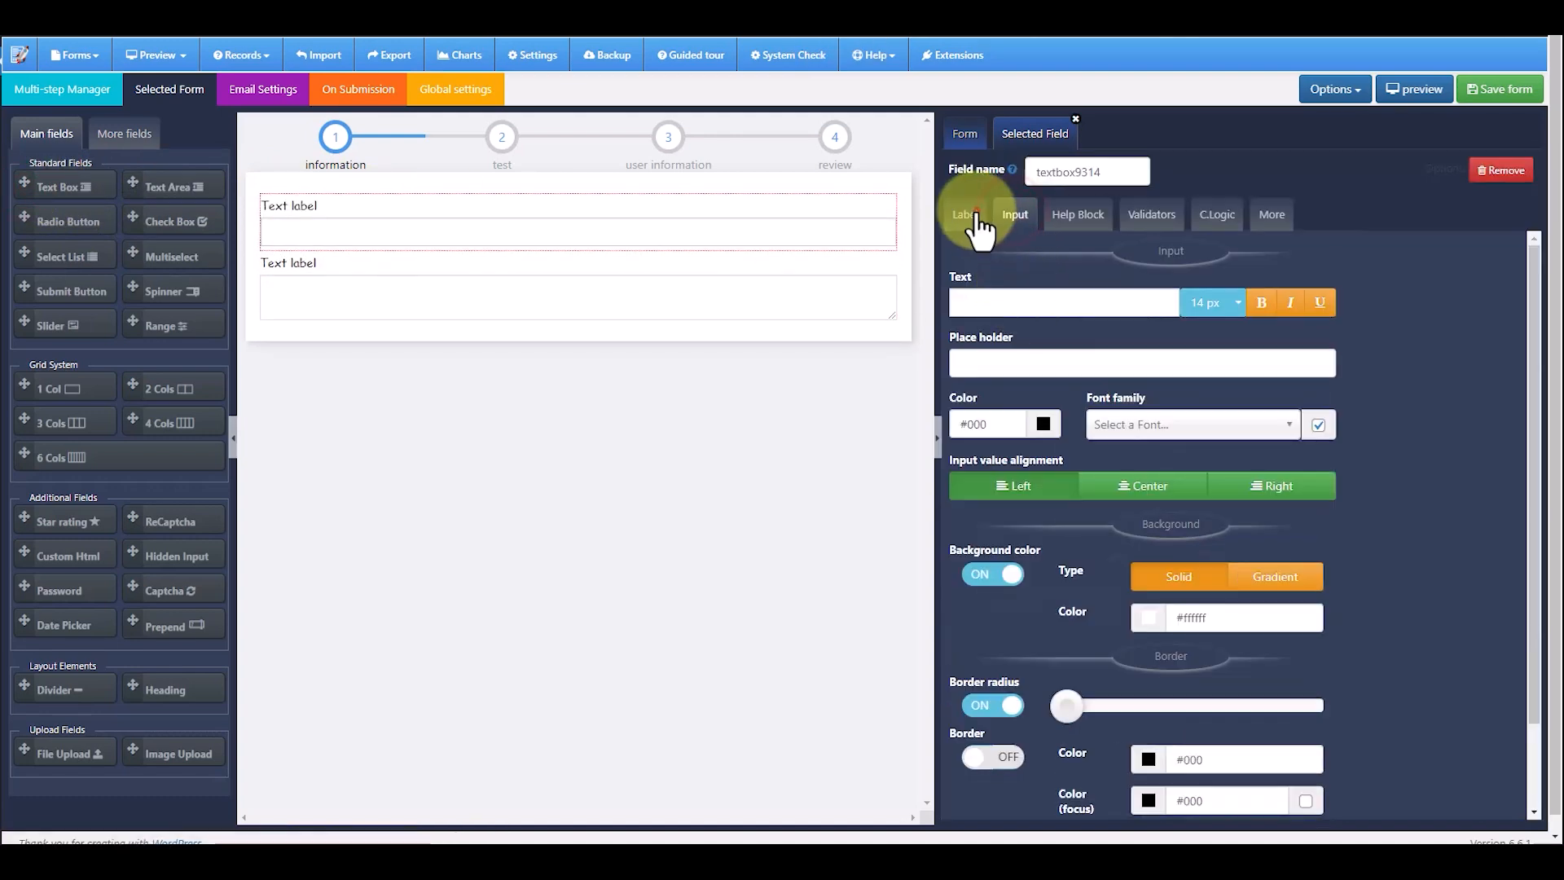
left_click_drag(1037, 279, 952, 279)
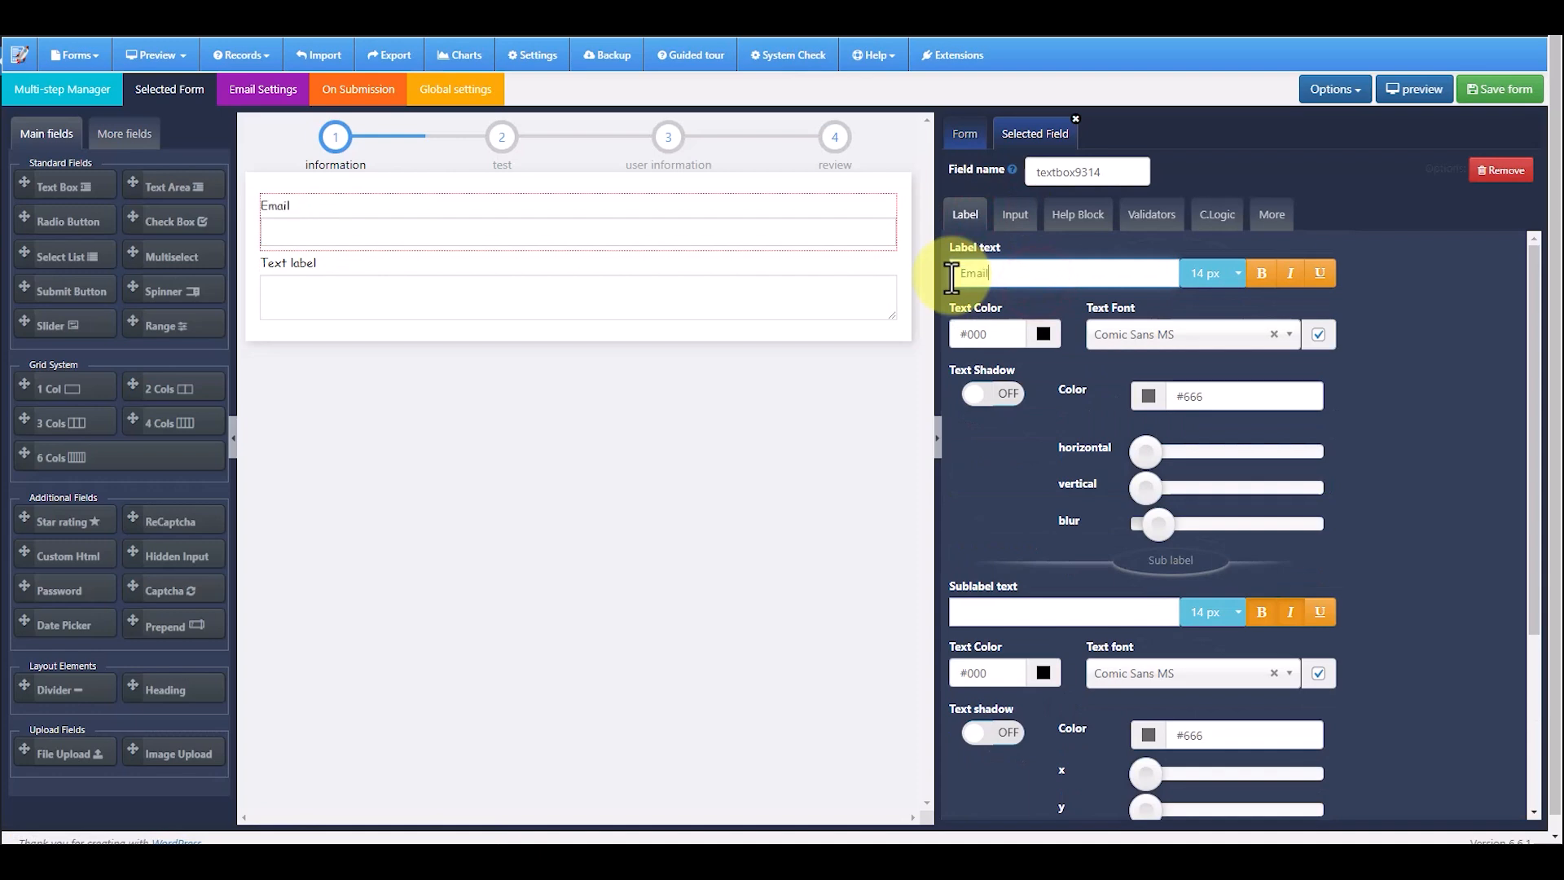
type("Email")
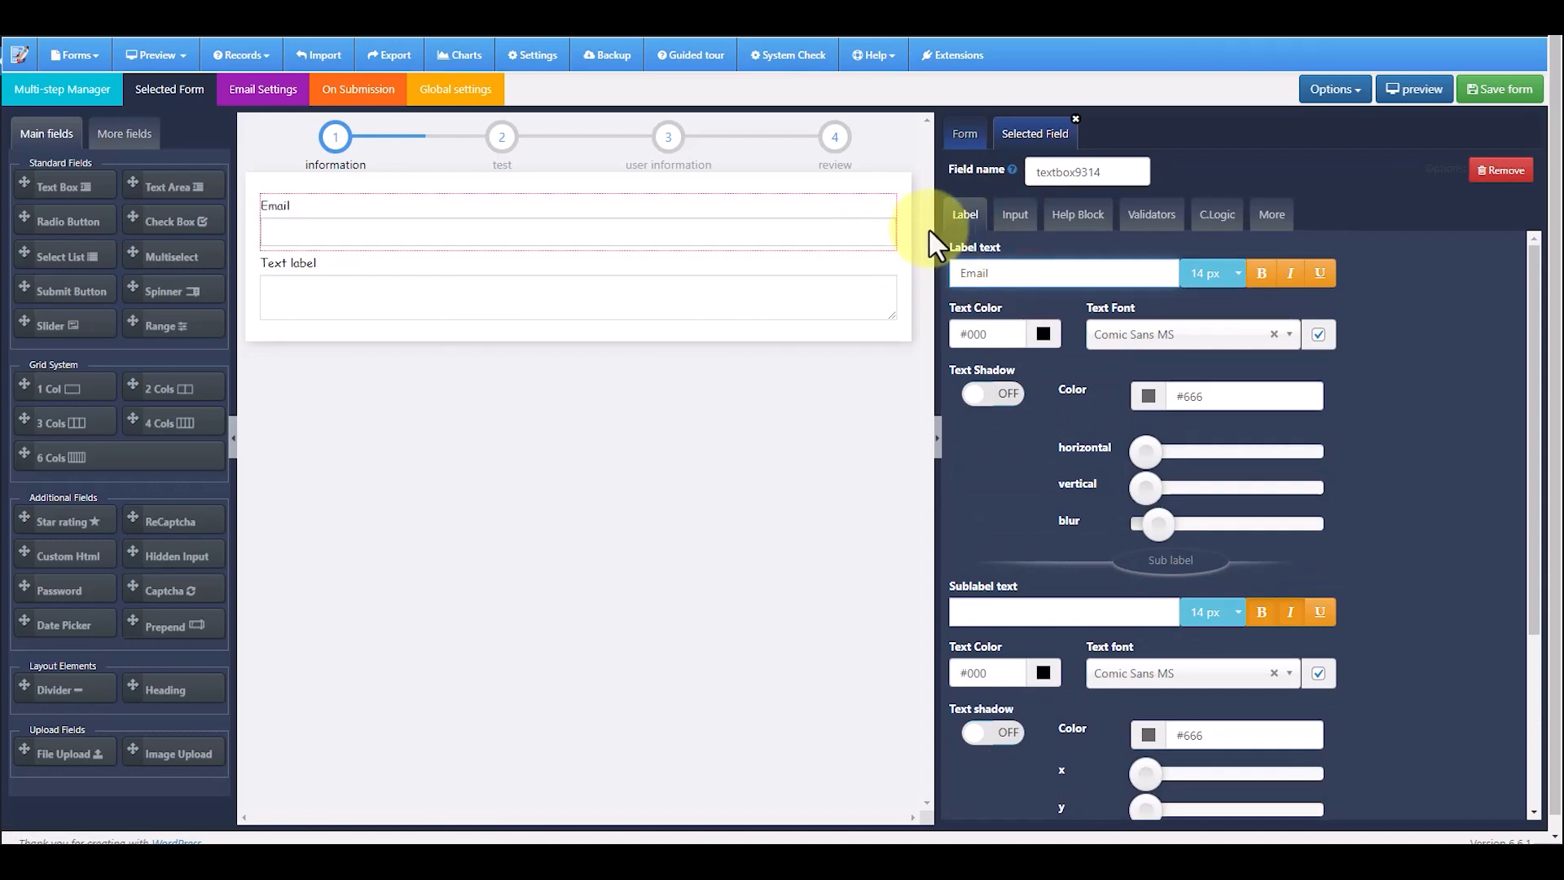
left_click(1168, 210)
left_click(1208, 348)
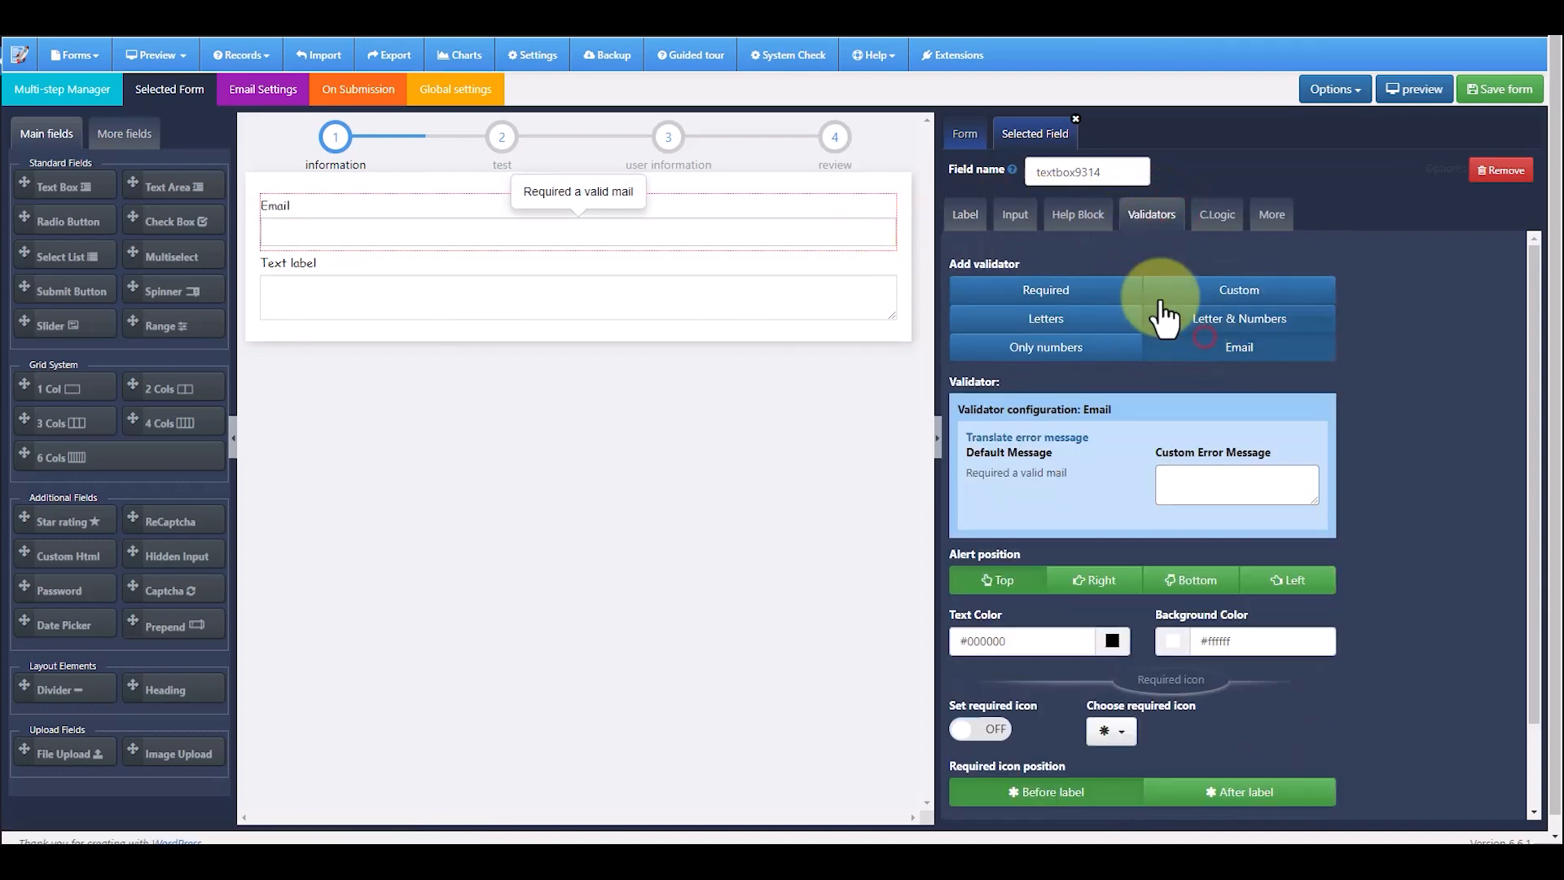
left_click(1064, 215)
Switch Initial Form's background to a gradient and set its start color to #c69393
left_click(967, 137)
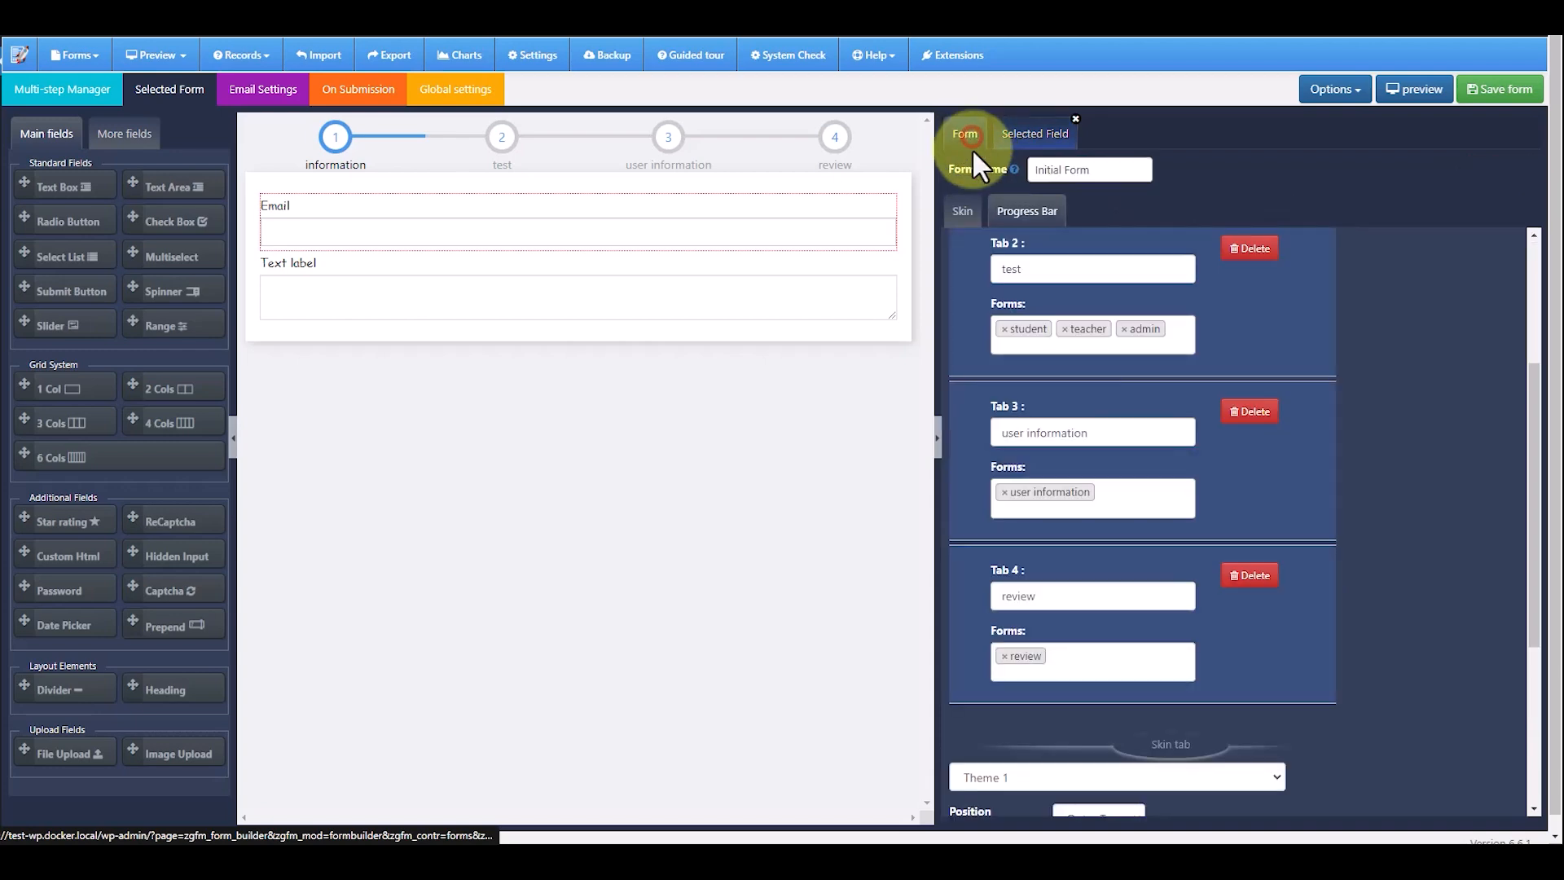
left_click(969, 224)
scroll(1180, 447, "down", 3)
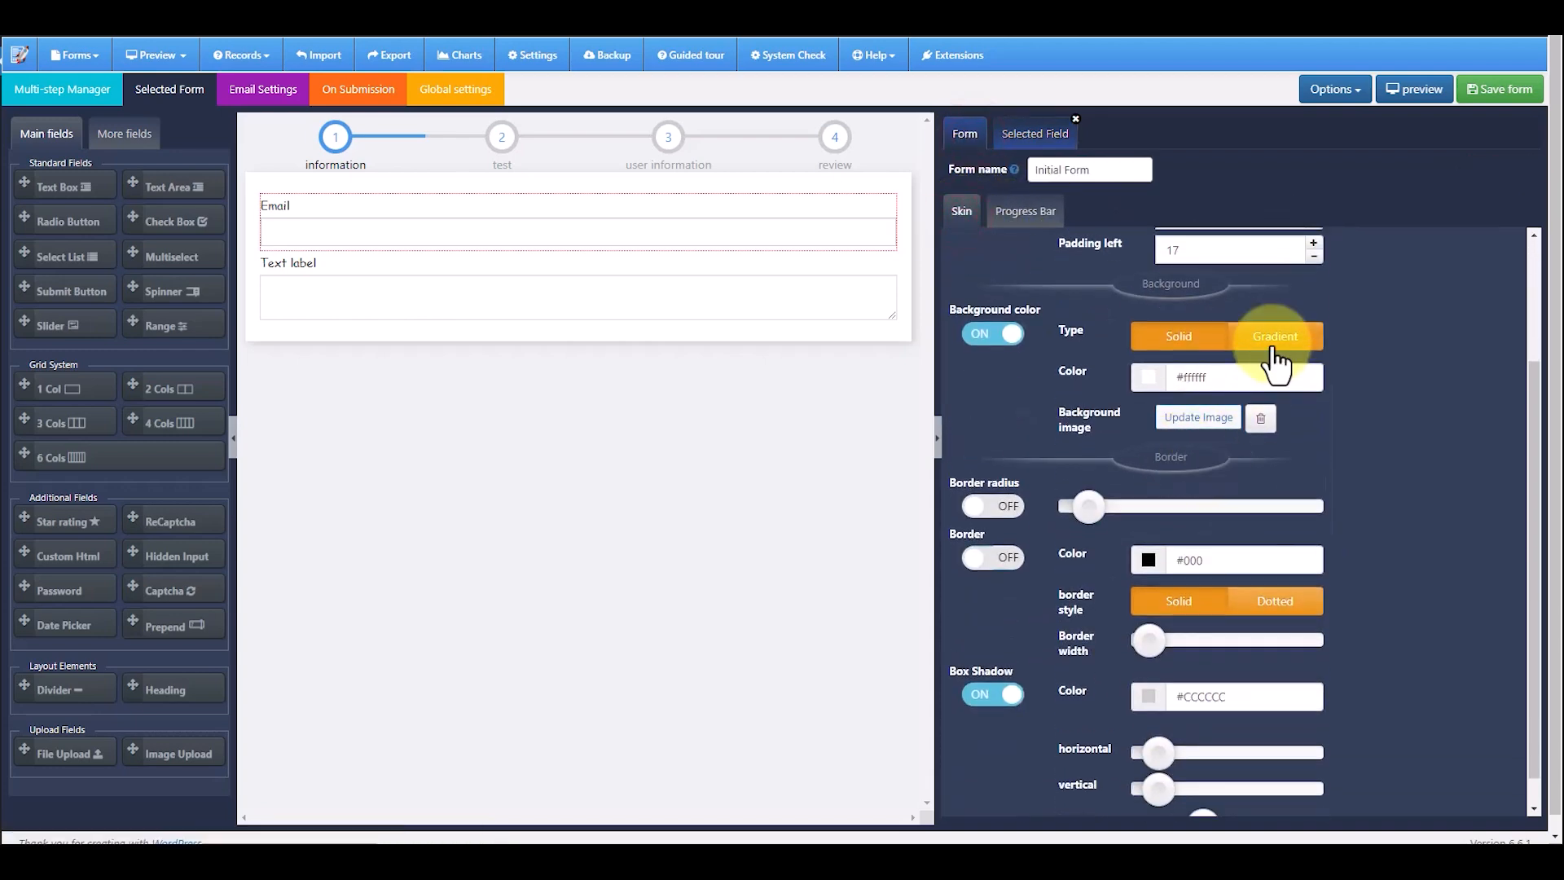
left_click(1274, 336)
left_click(1148, 378)
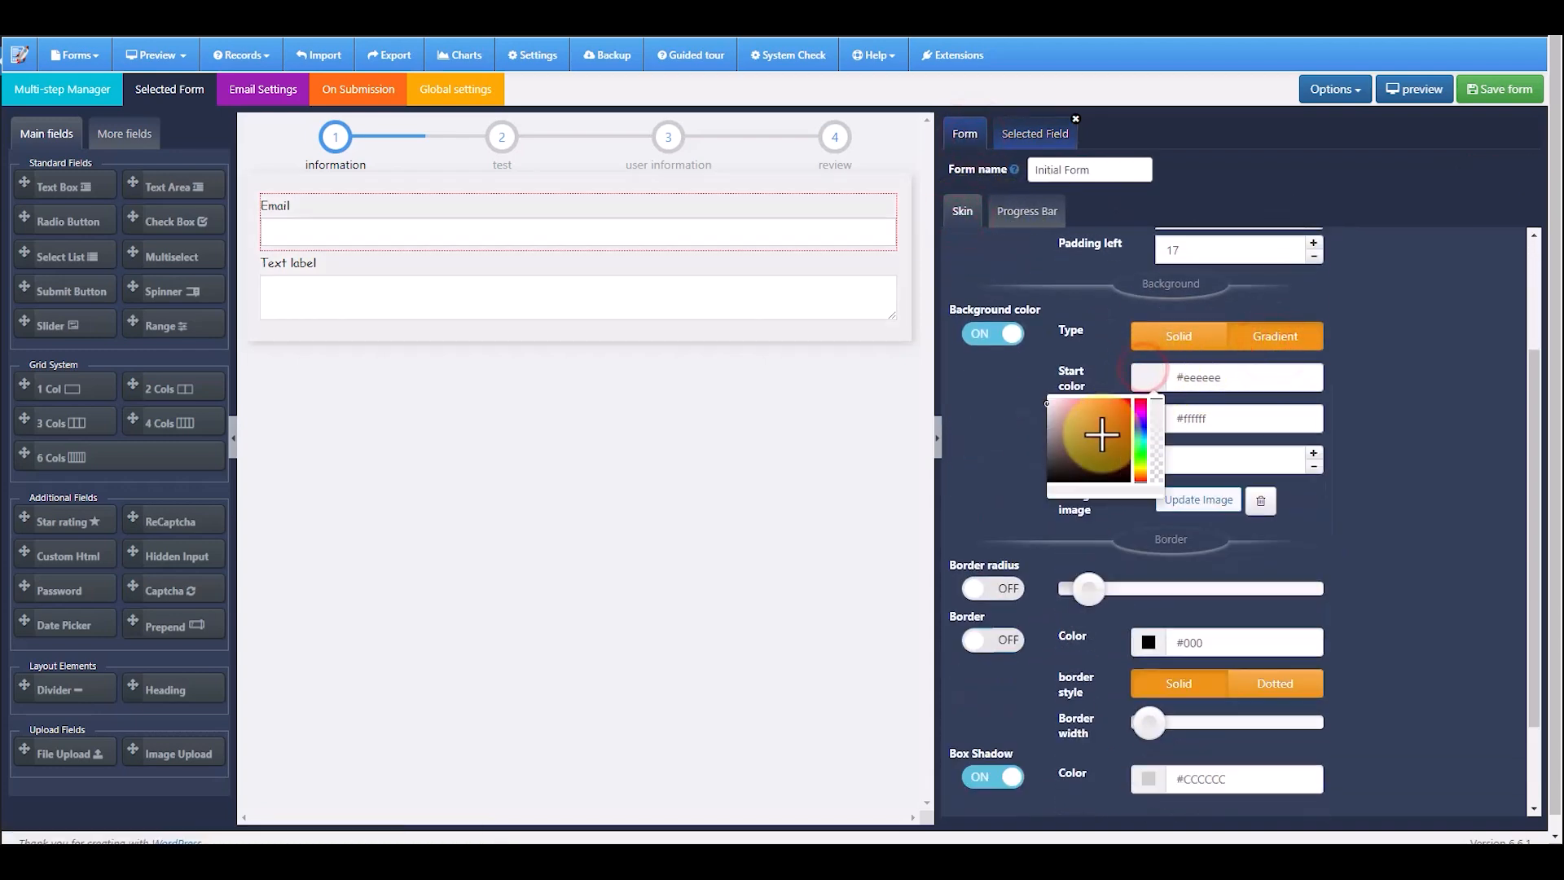
left_click(1099, 431)
mouse_move(1072, 405)
left_mouse_down()
mouse_move(1101, 420)
mouse_move(1048, 412)
mouse_move(1065, 419)
left_mouse_up()
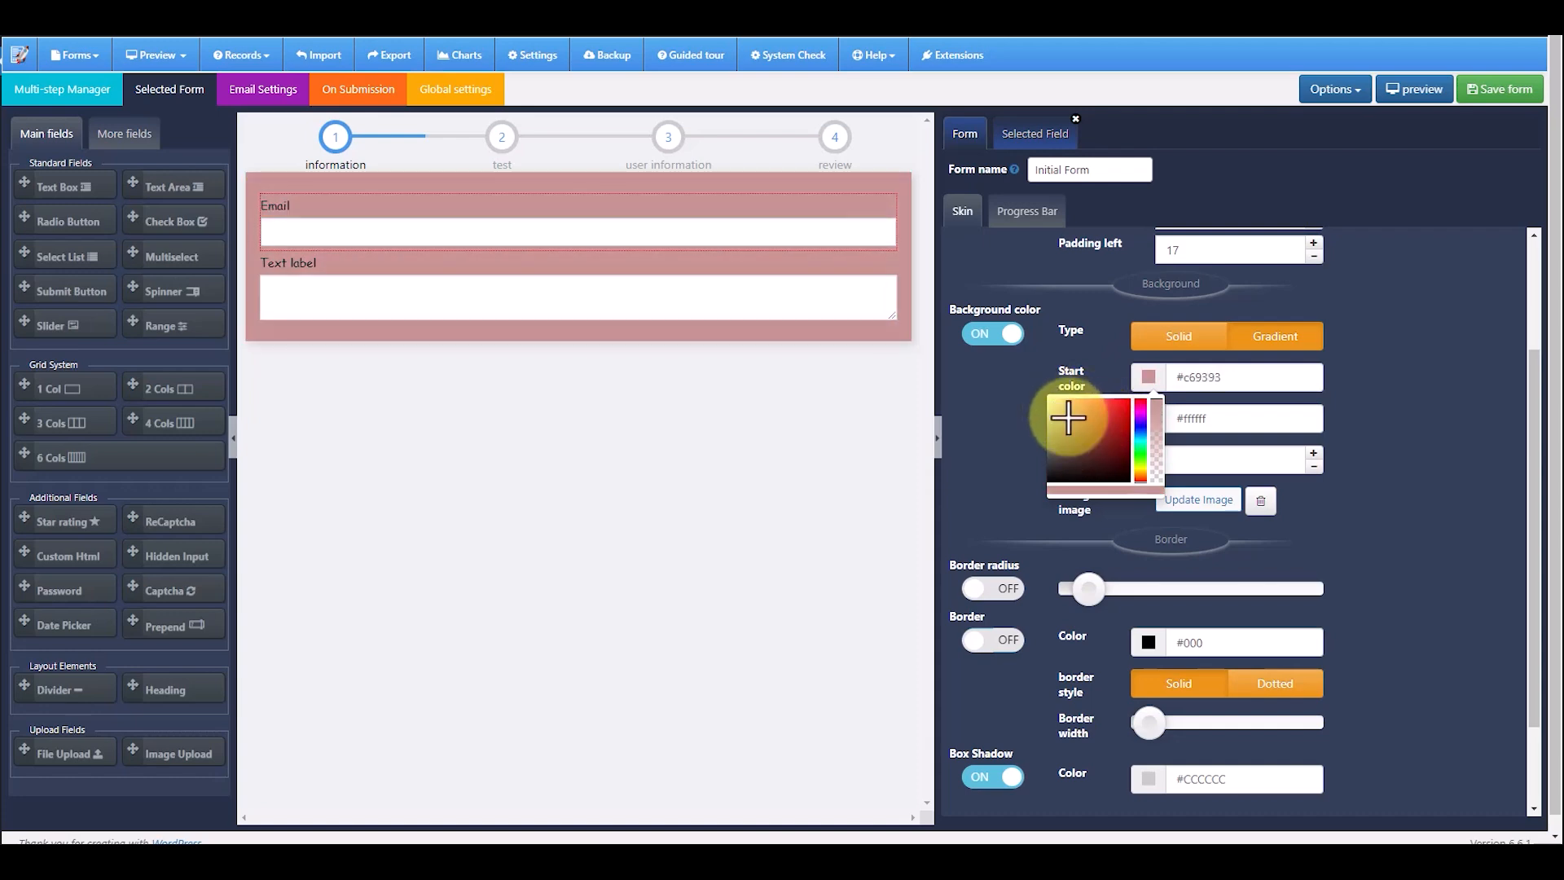
Set the background gradient's end color to #15510f and its angle to 154
left_click(1186, 423)
left_click(1148, 421)
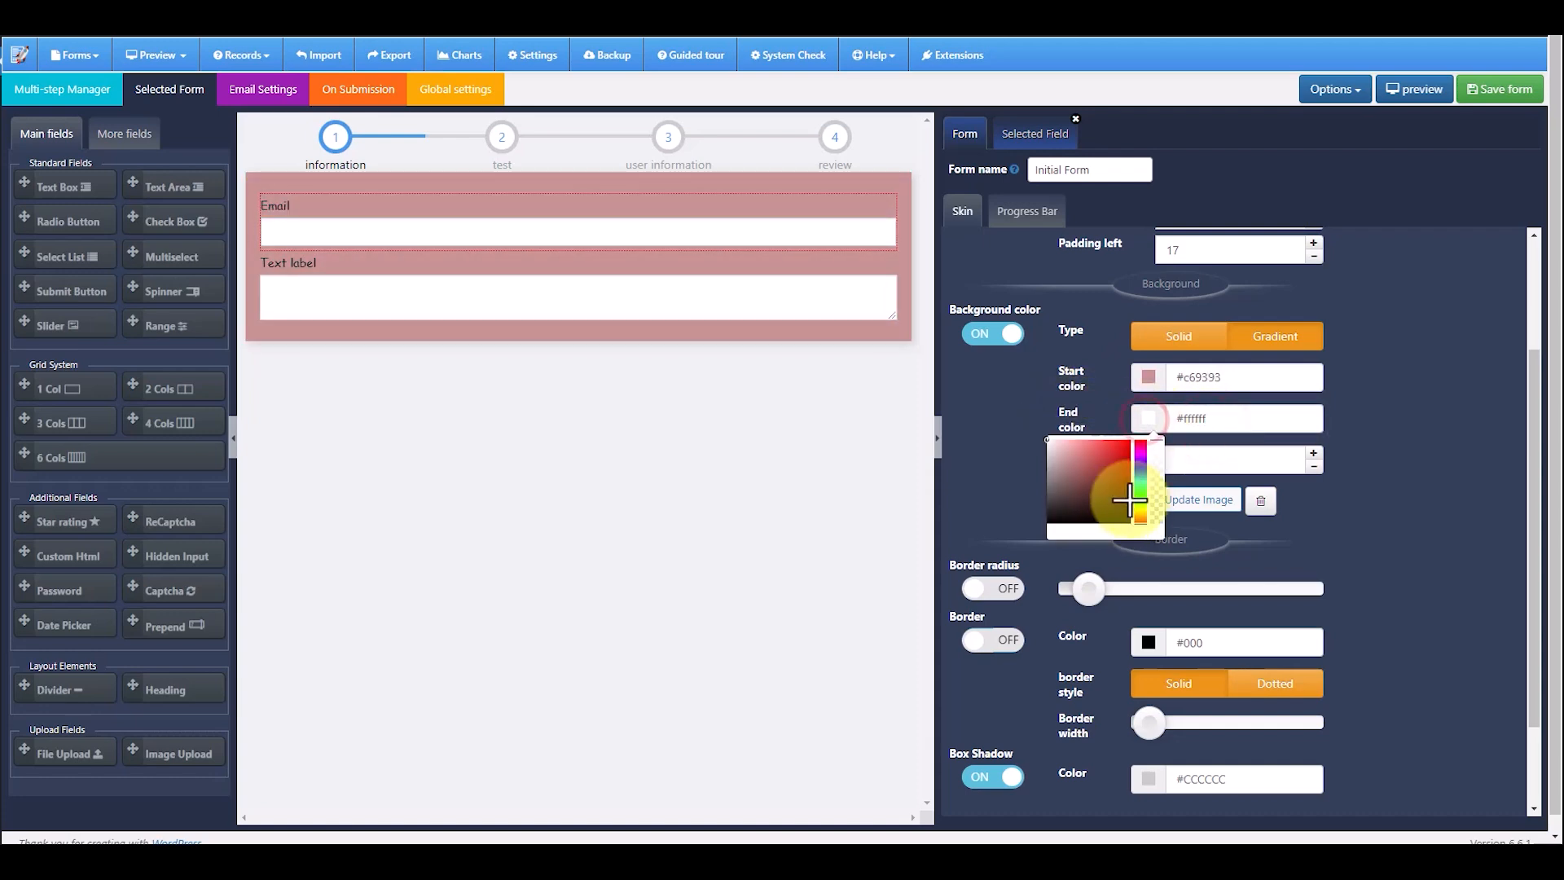
left_click(1139, 498)
left_click(1122, 493)
left_click(1202, 462)
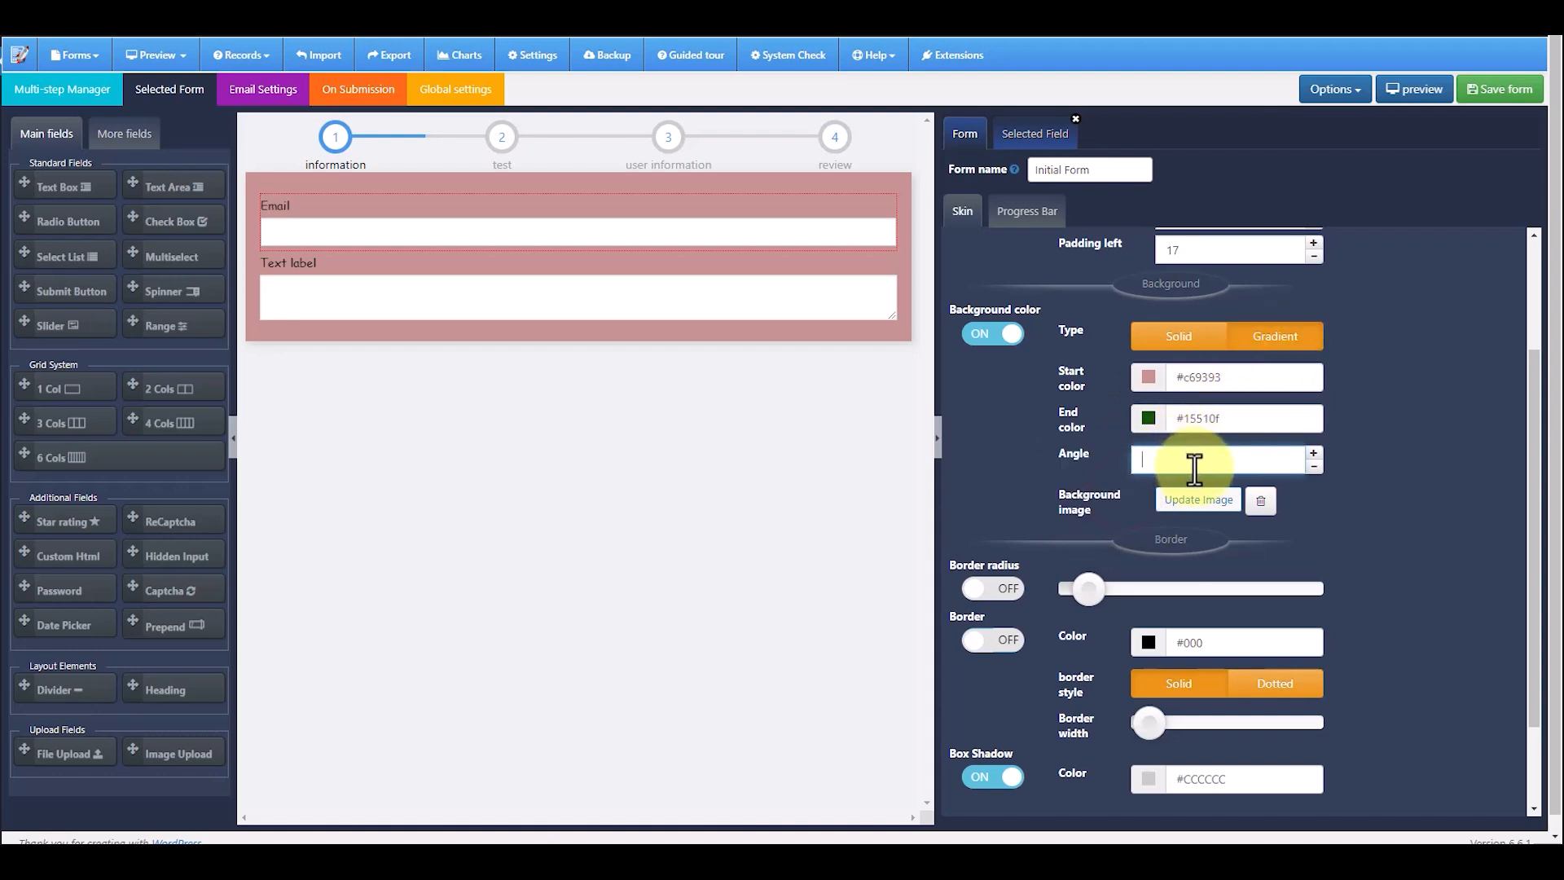
type("1")
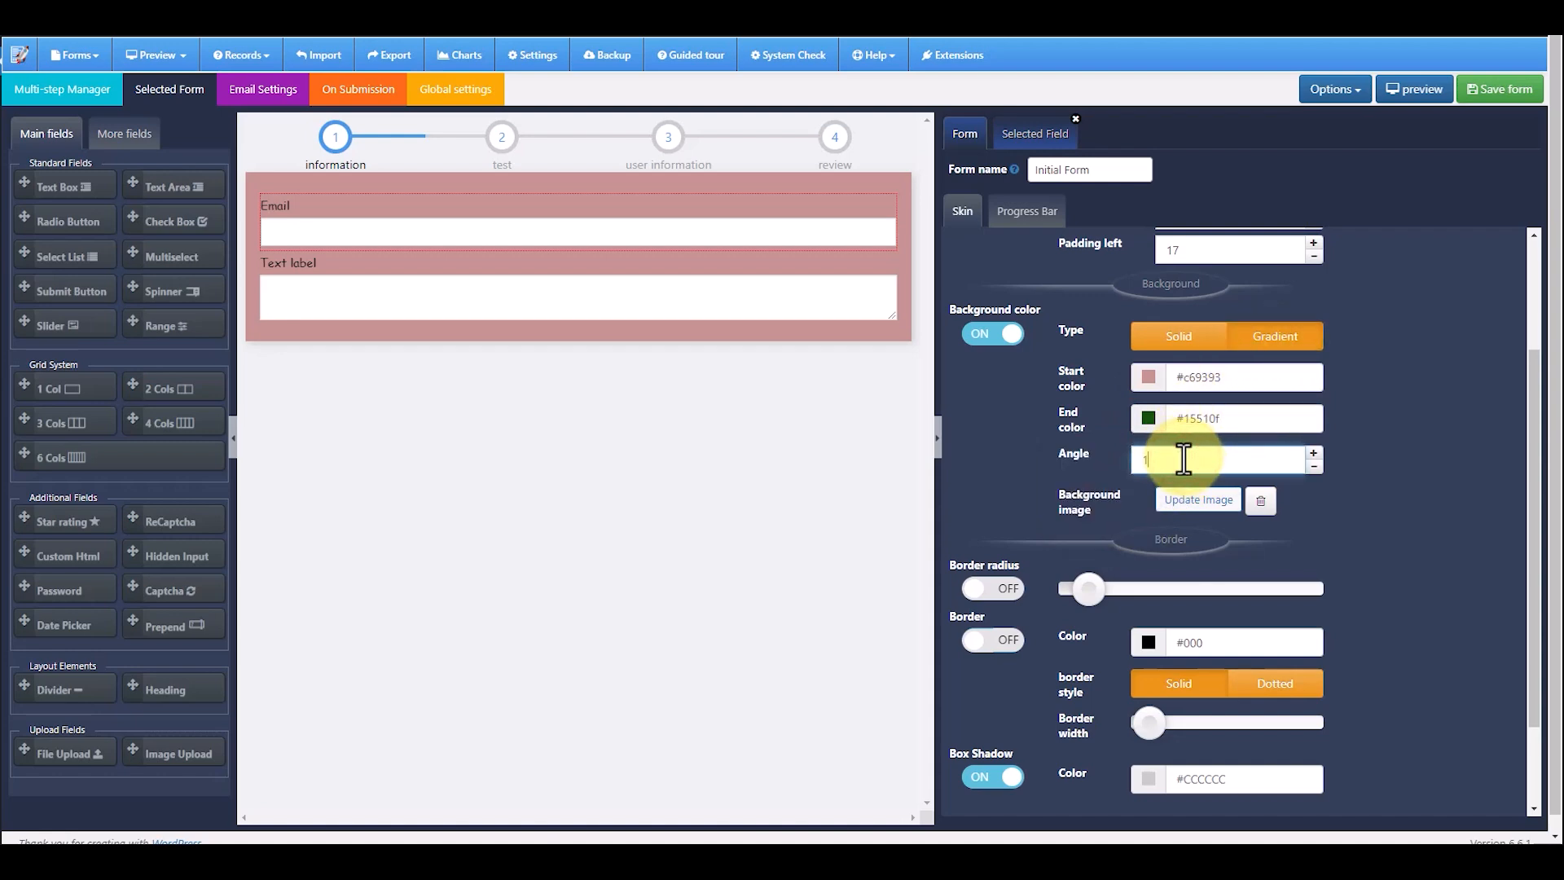
type("54")
left_click(1204, 418)
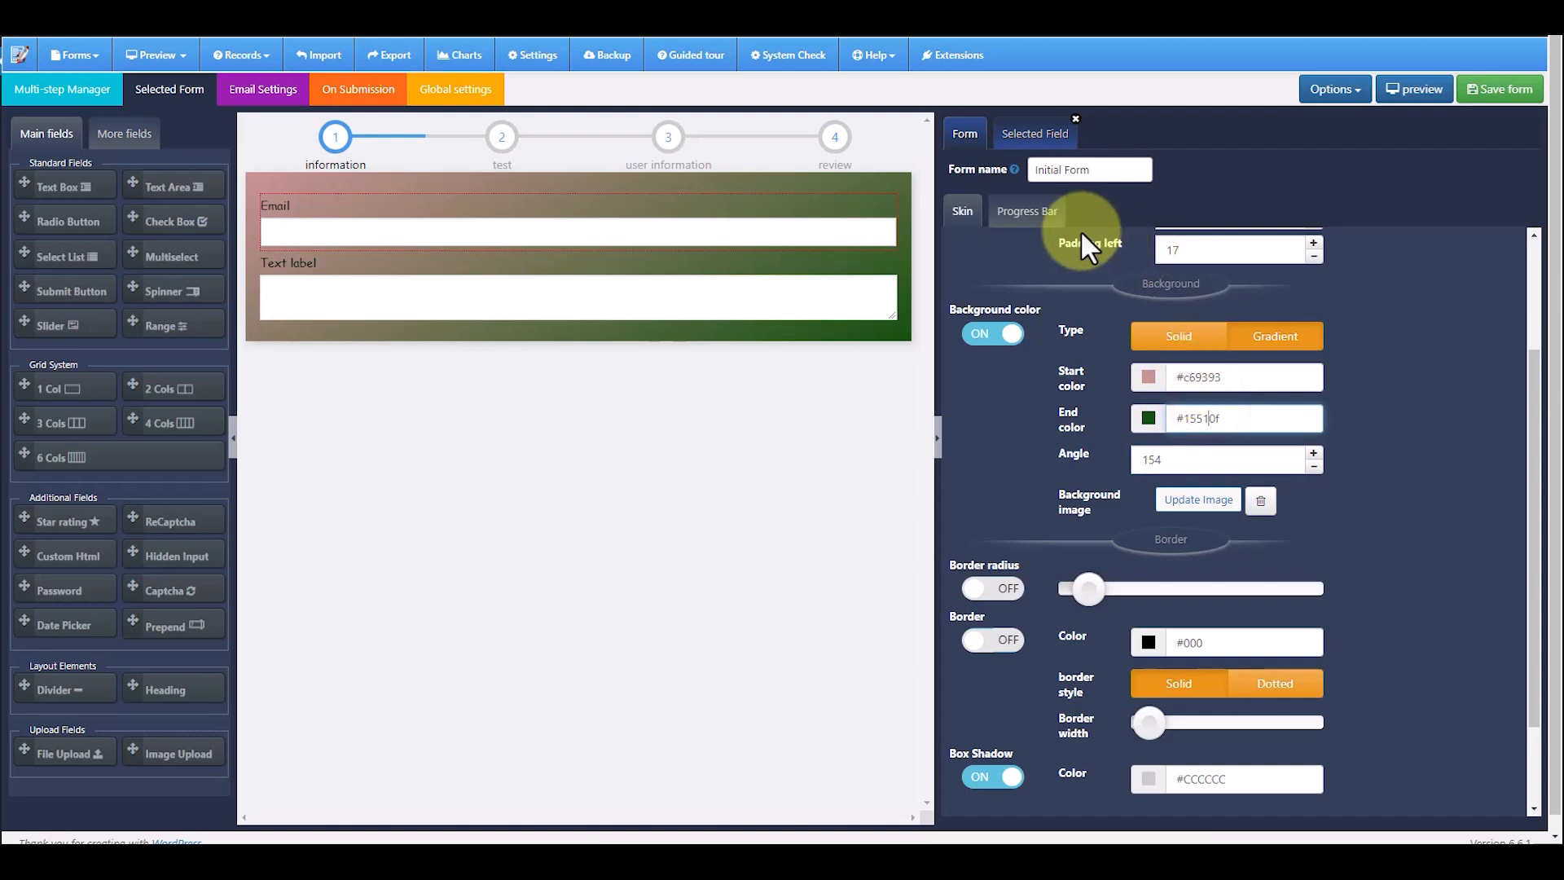
Set Initial Form's progress bar position to Inner Top
left_click(1030, 211)
scroll(1206, 334, "up", 3)
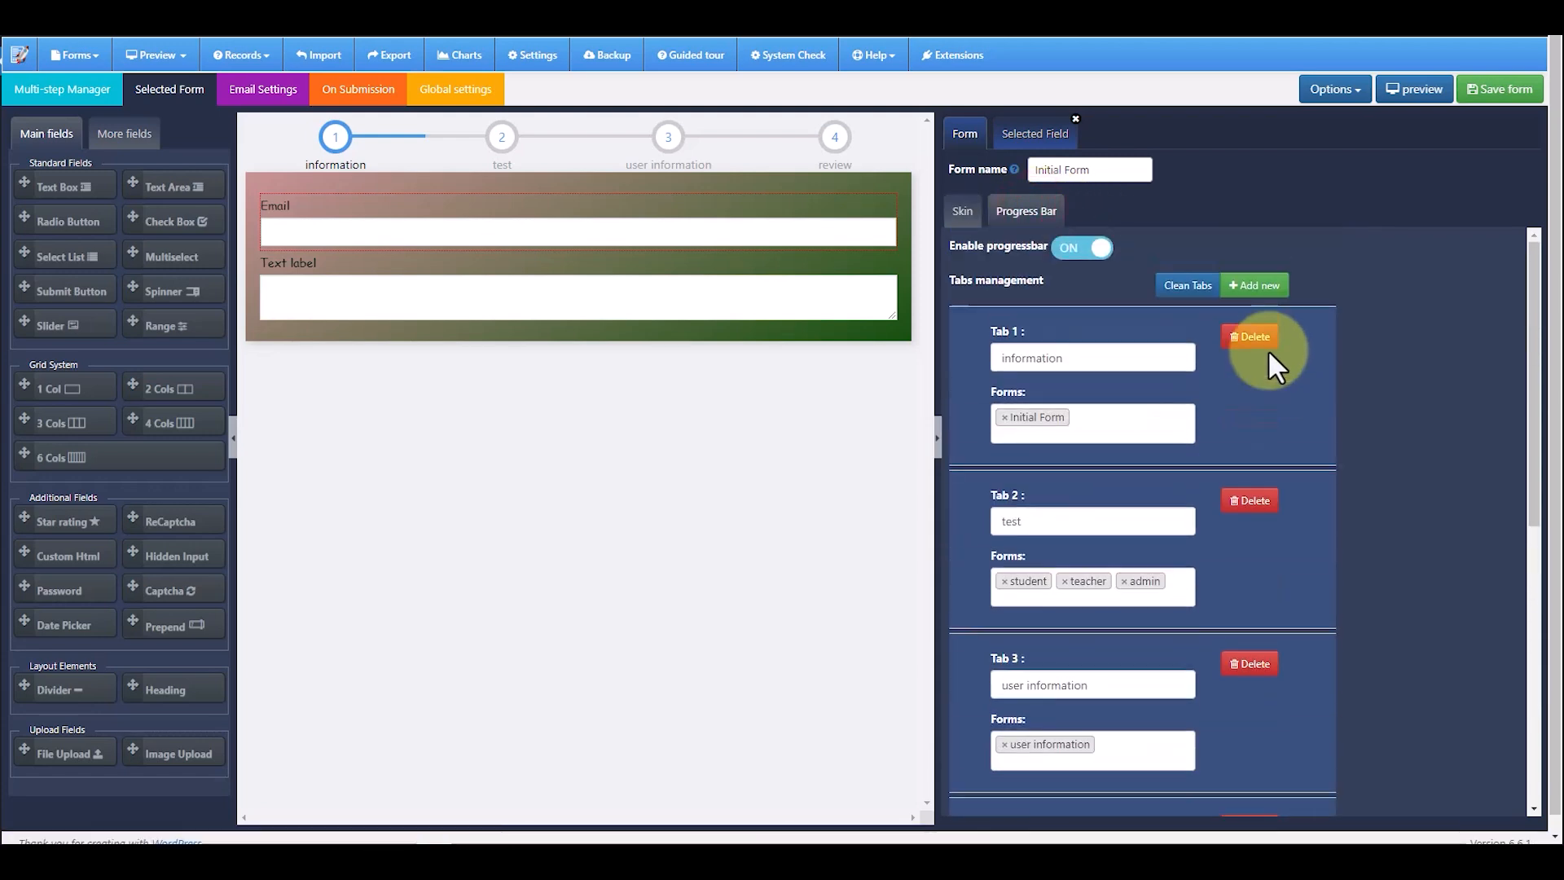
scroll(1268, 350, "down", 3)
scroll(1227, 334, "down", 3)
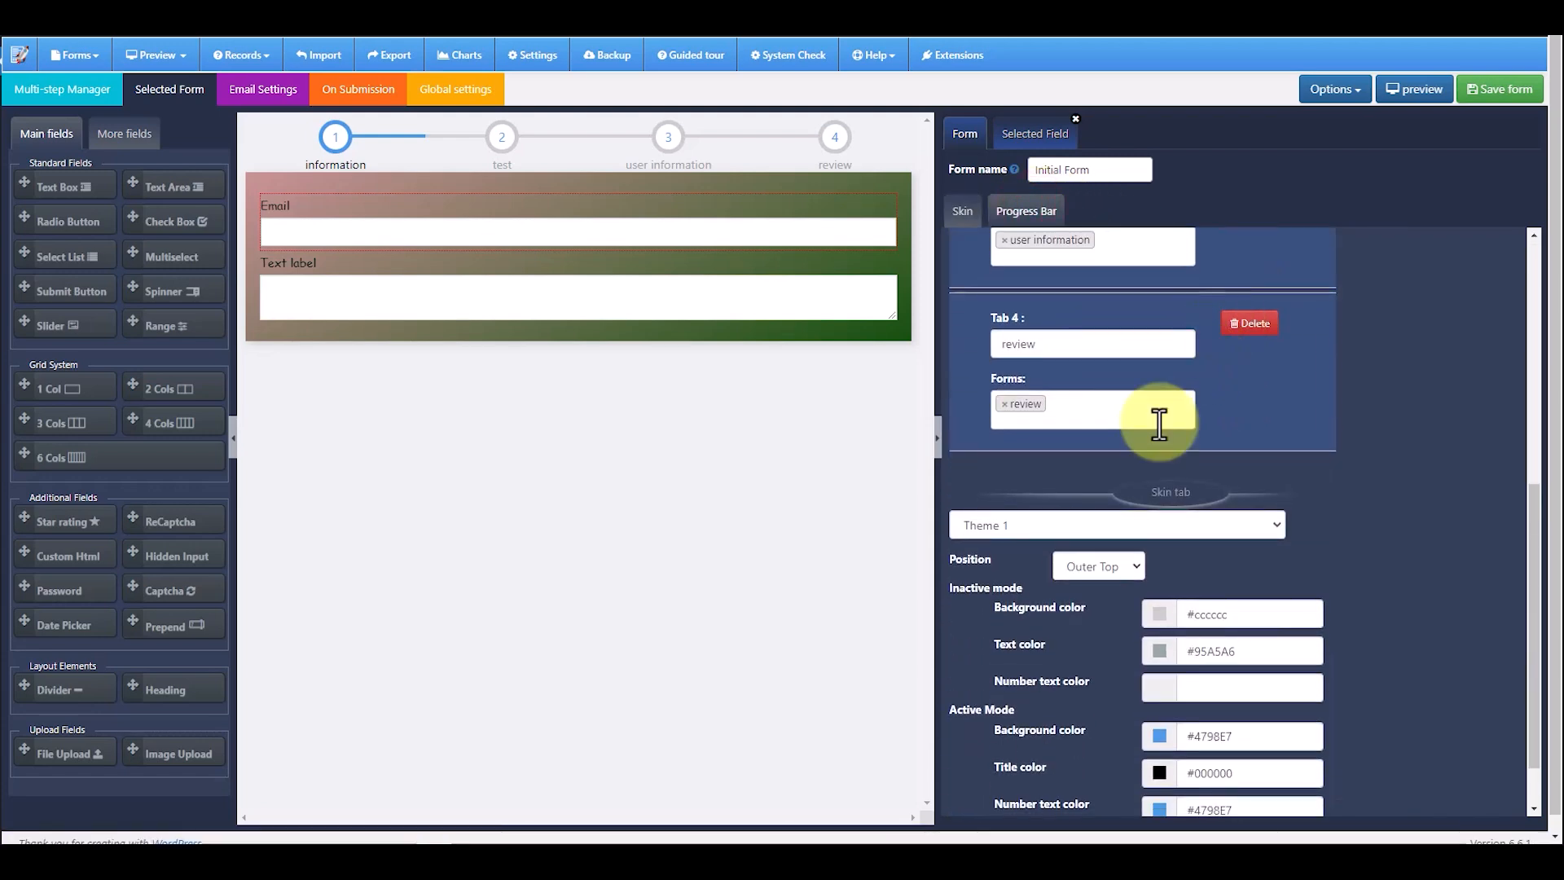
left_click(1093, 604)
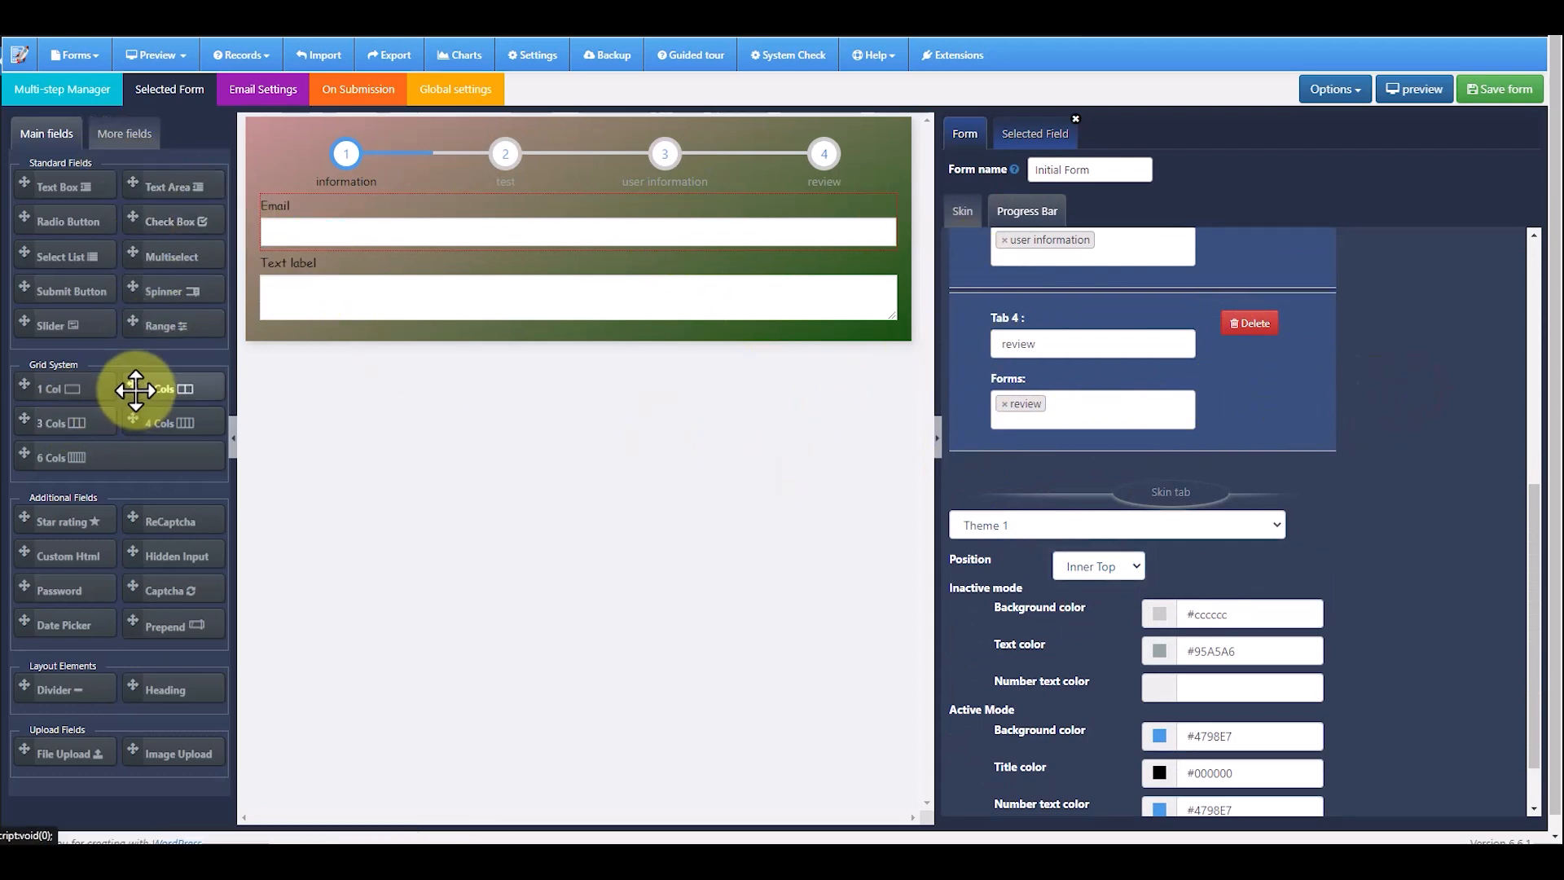
Below the text area, add a two-column grid with a right-aligned submit button reading Next in its second column
left_click_drag(135, 388, 451, 342)
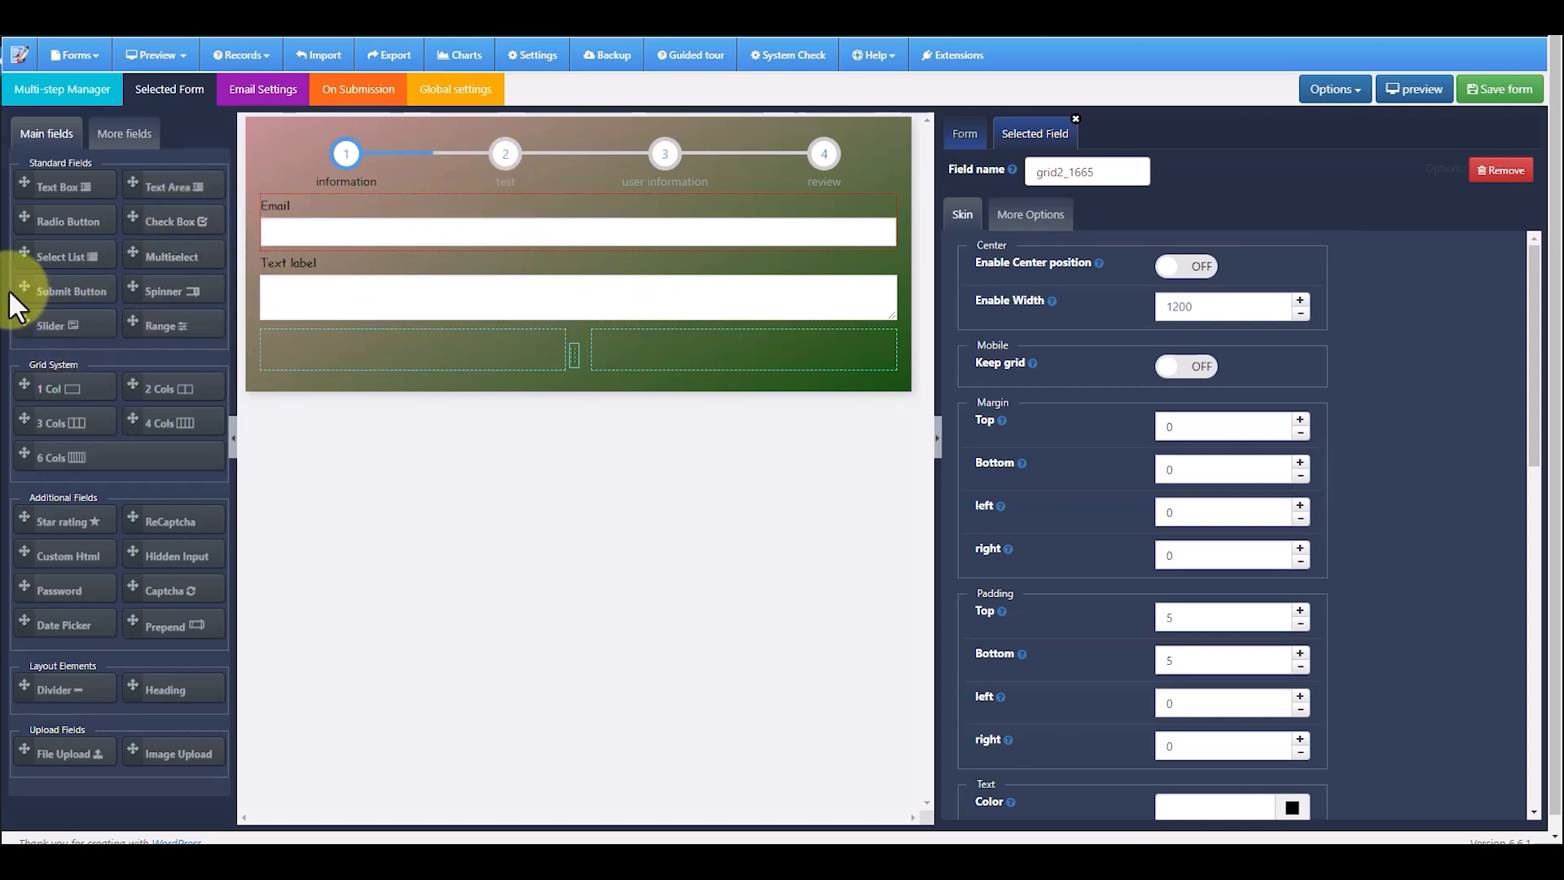
left_click_drag(23, 287, 770, 367)
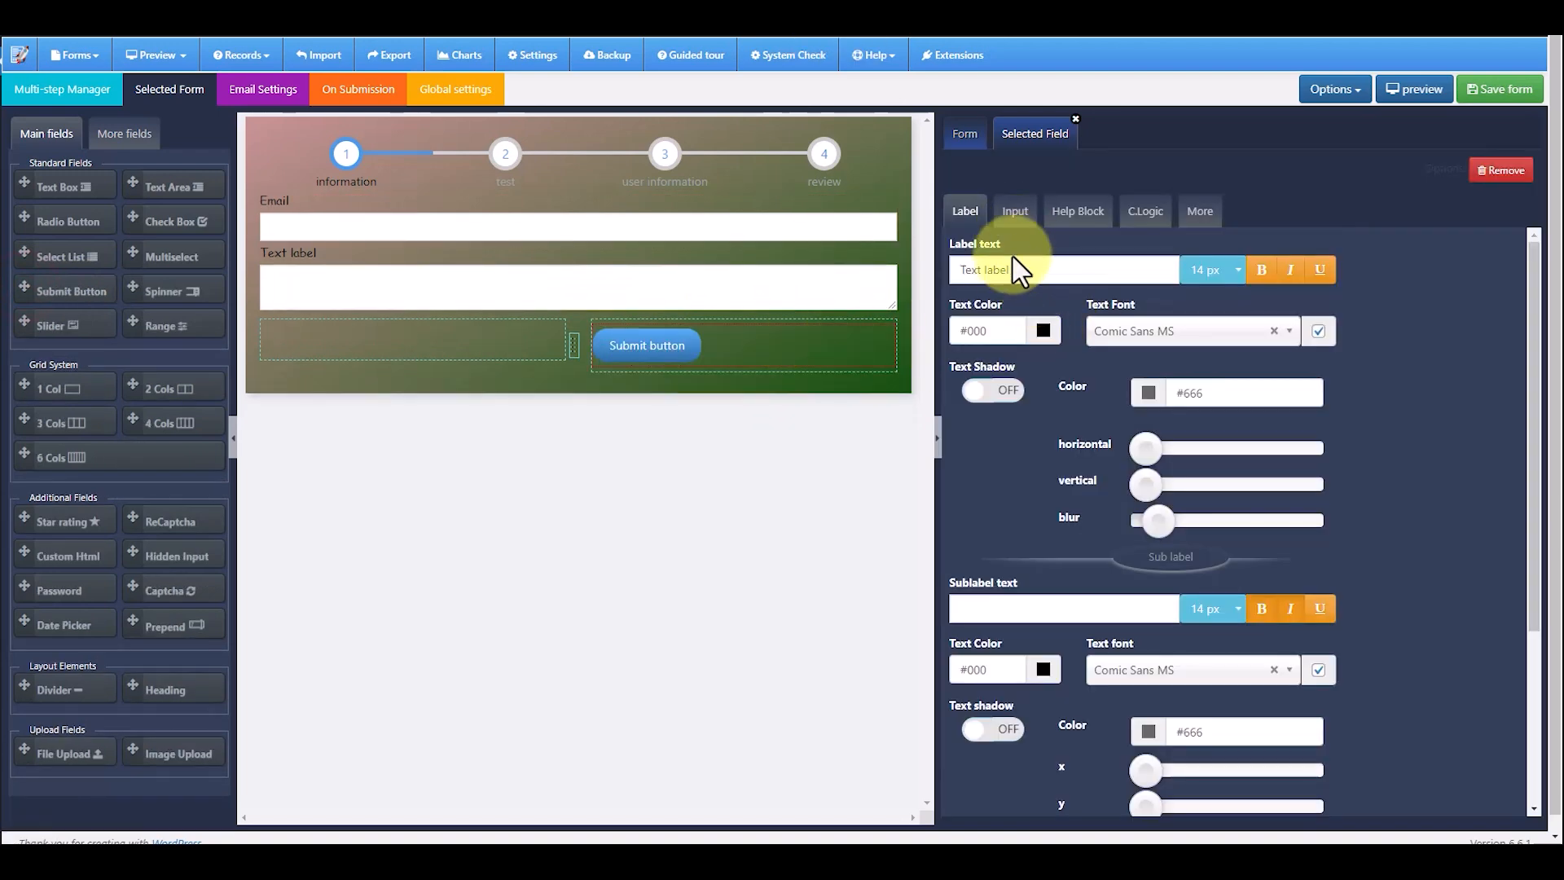
left_click(1015, 213)
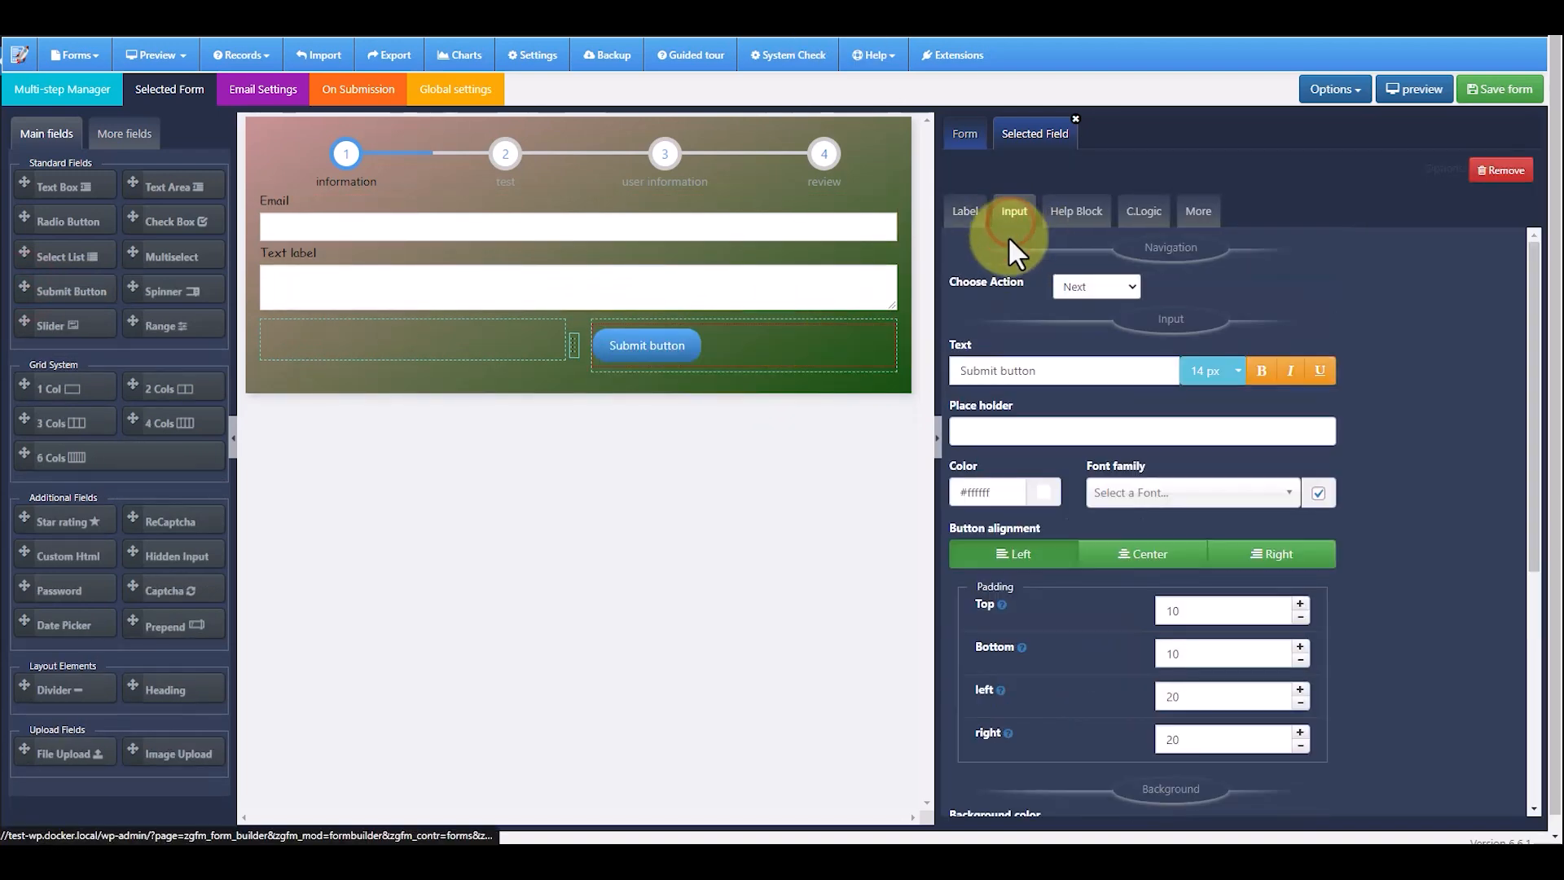
left_click_drag(1050, 381, 959, 372)
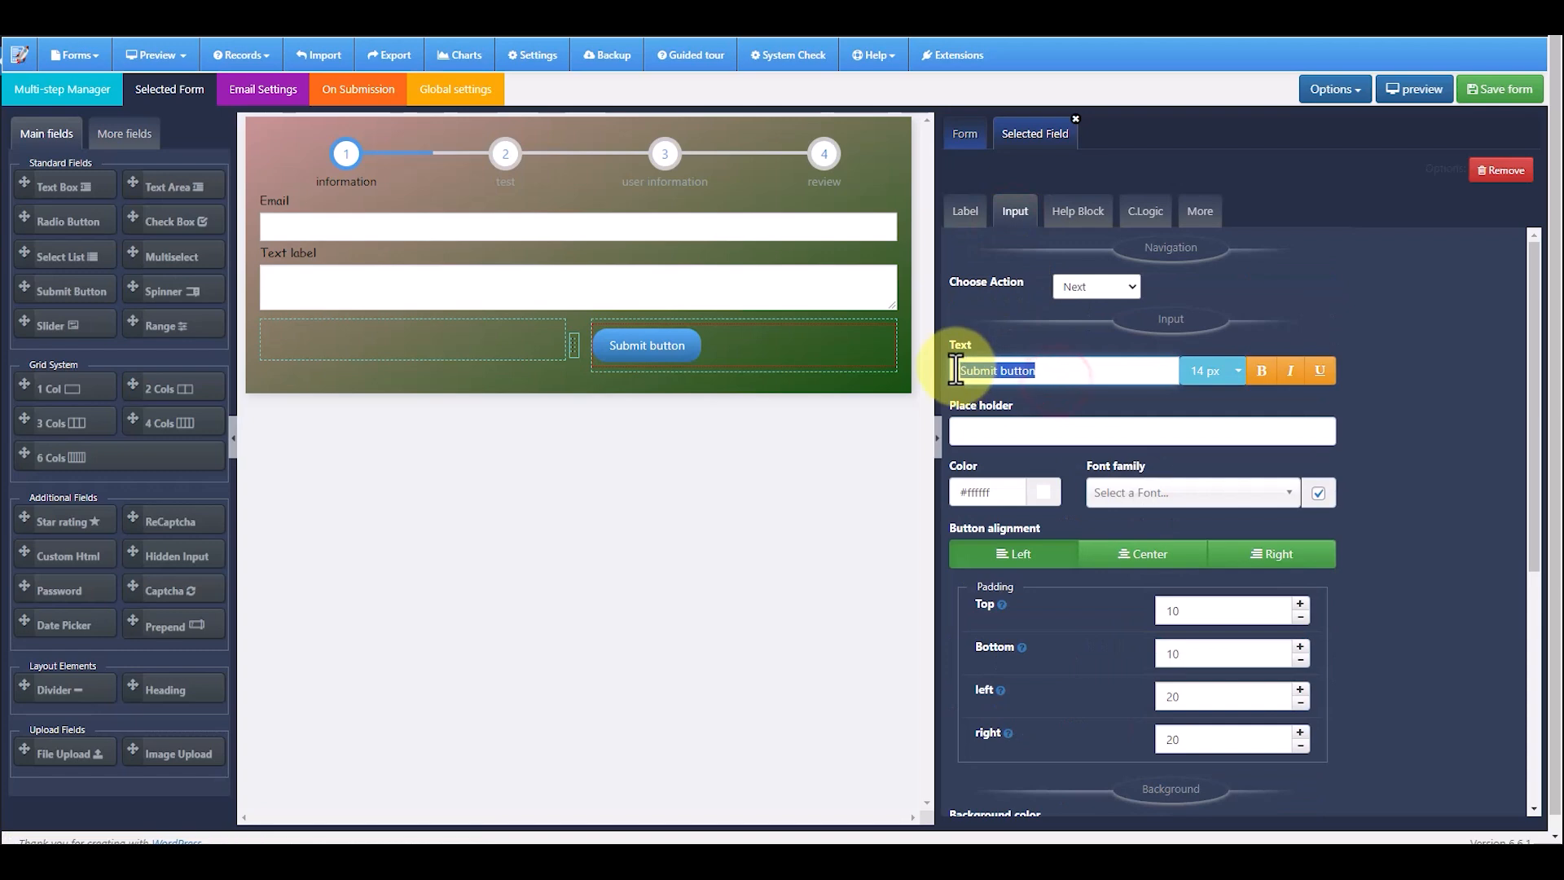
type("Next")
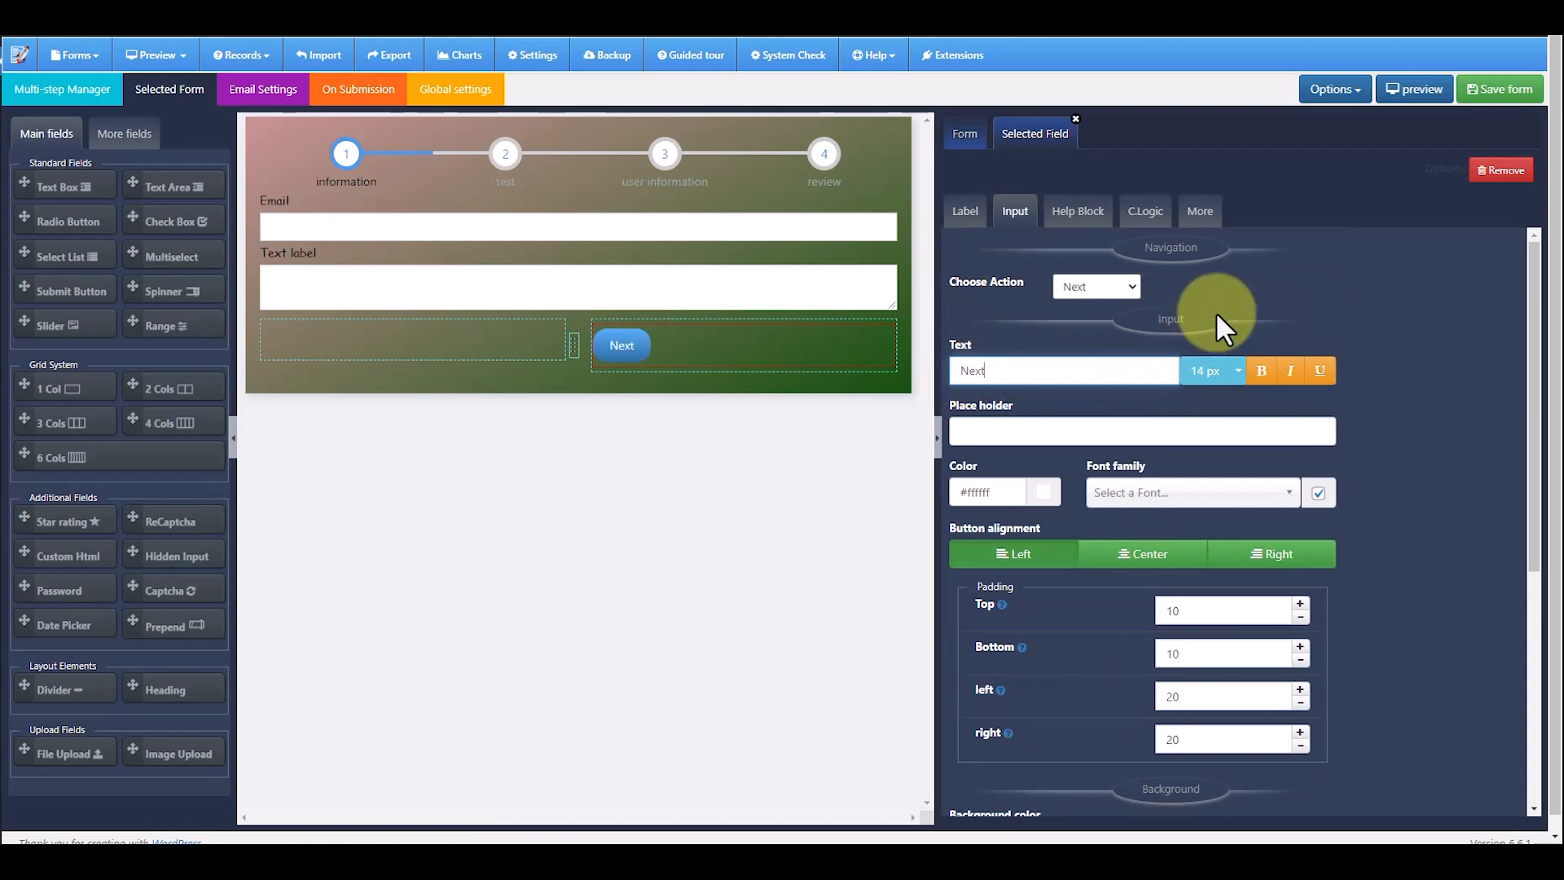
left_click(1283, 556)
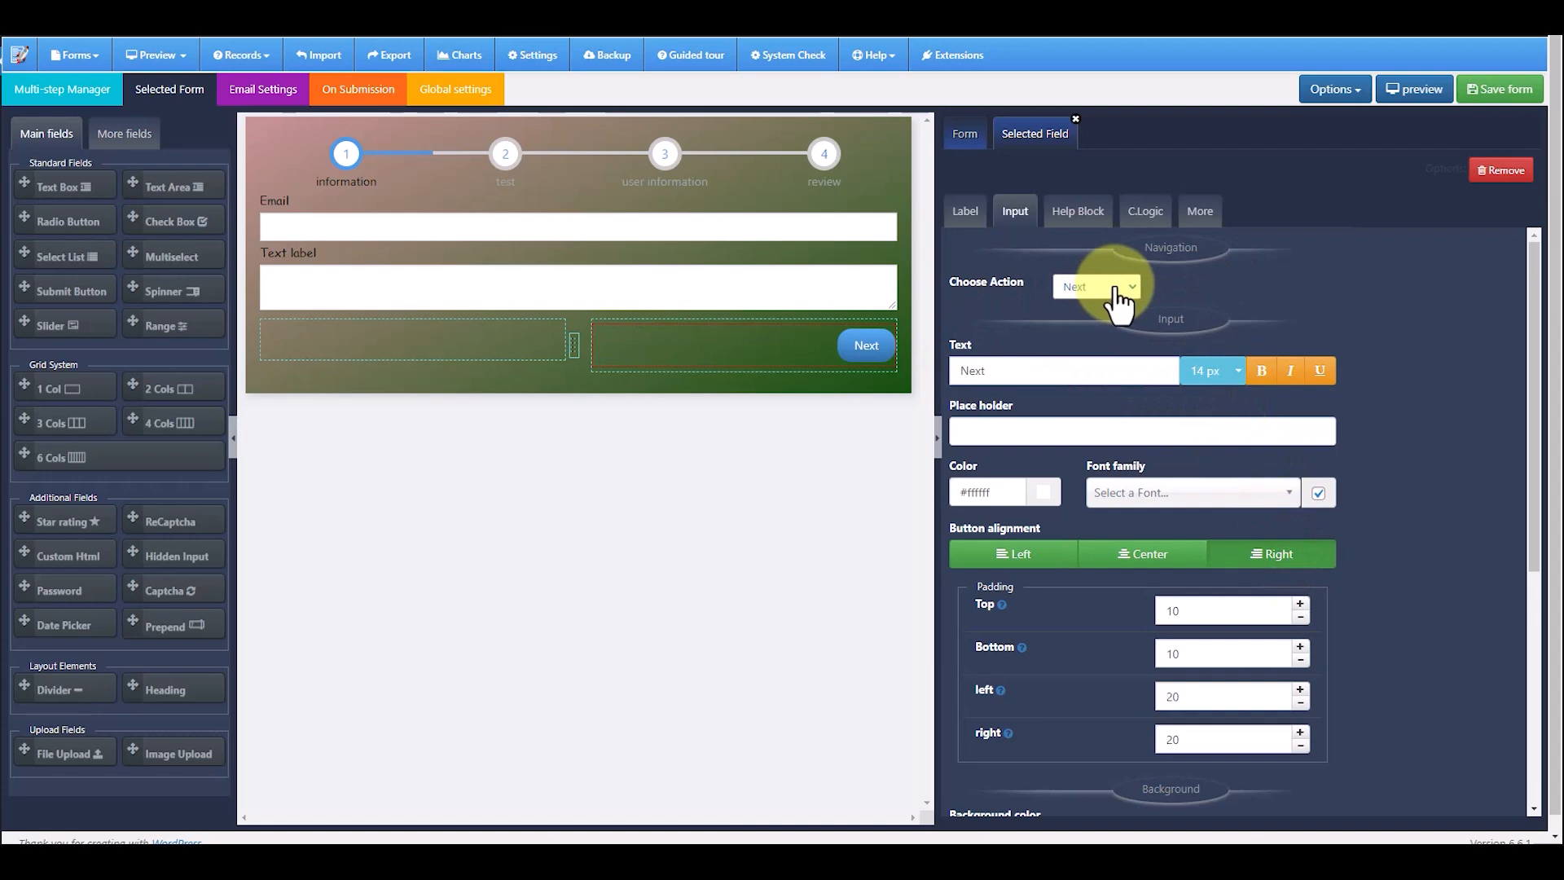
Open the student form for editing and add a select list to it
left_click(64, 89)
mouse_move(562, 240)
left_click(577, 267)
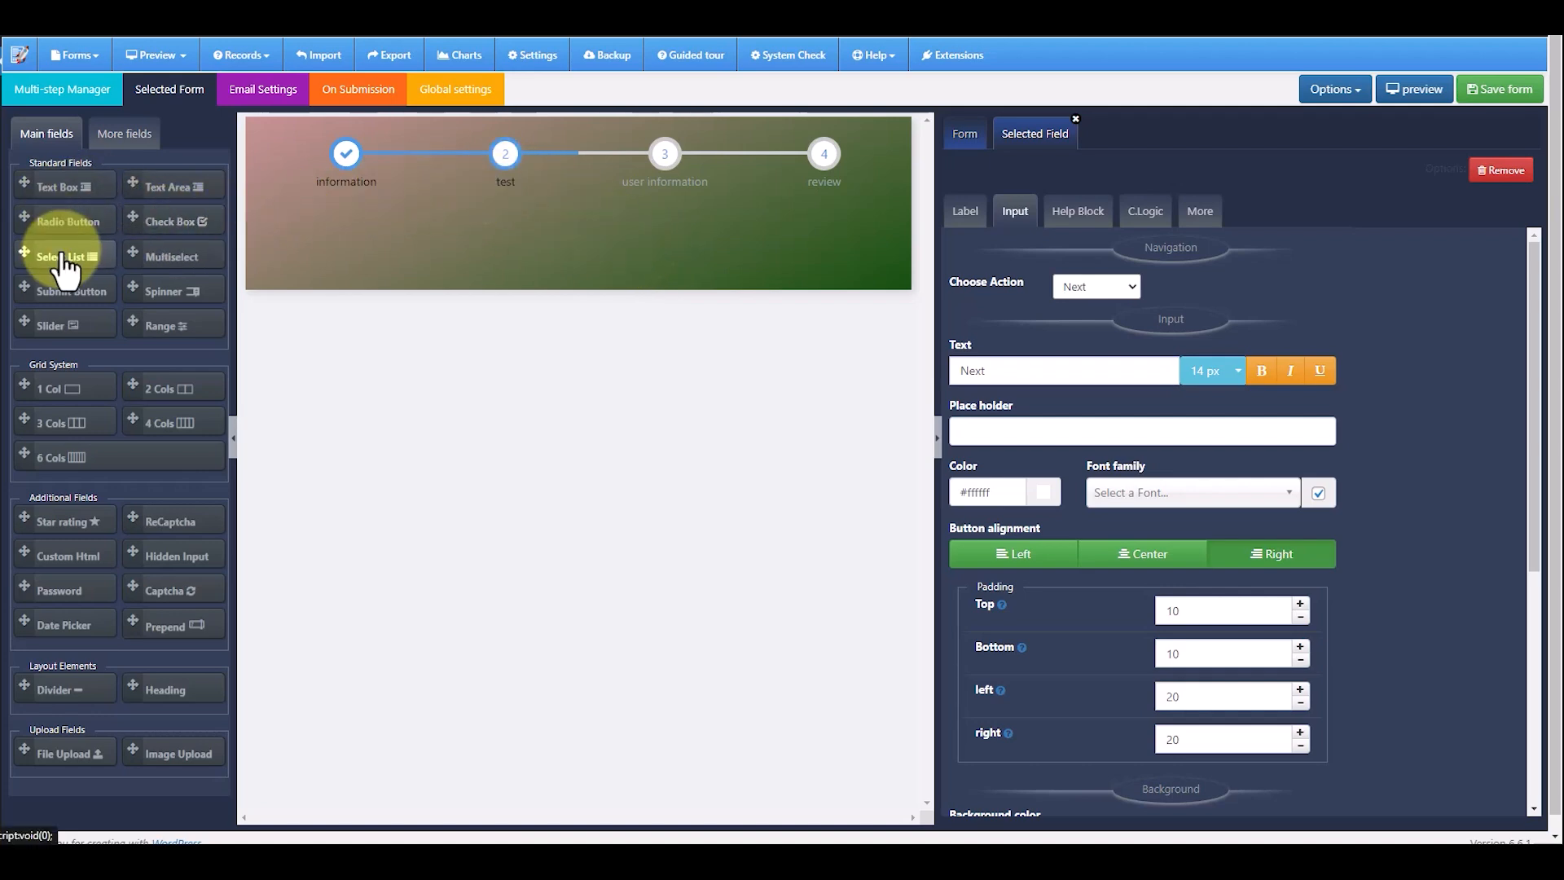
left_click_drag(64, 265, 616, 227)
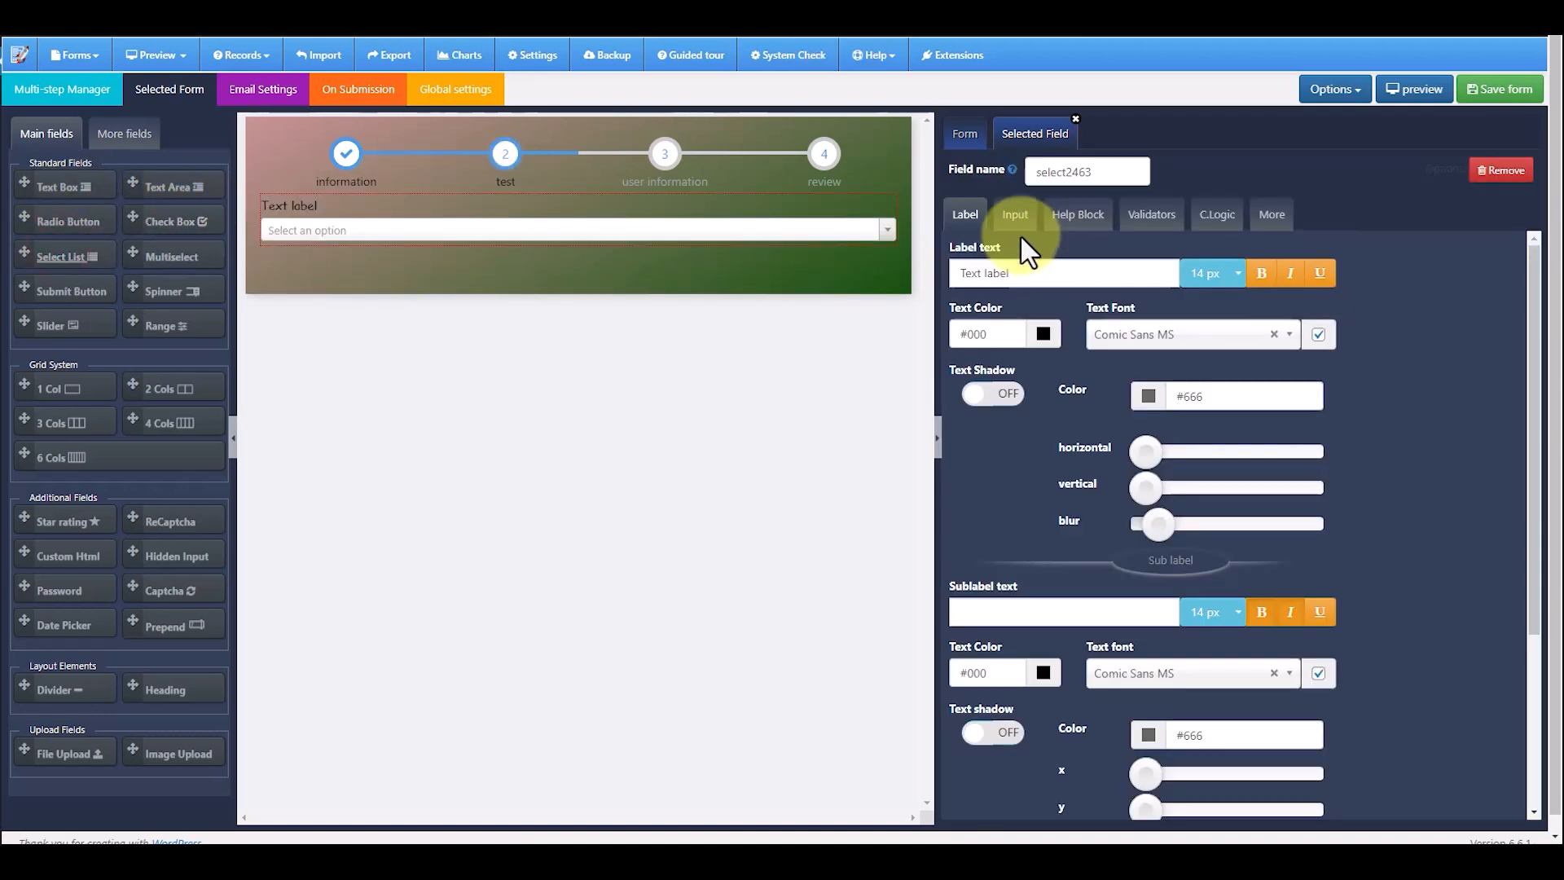
Add three new options to the select list
left_click(1014, 215)
left_click(1015, 324)
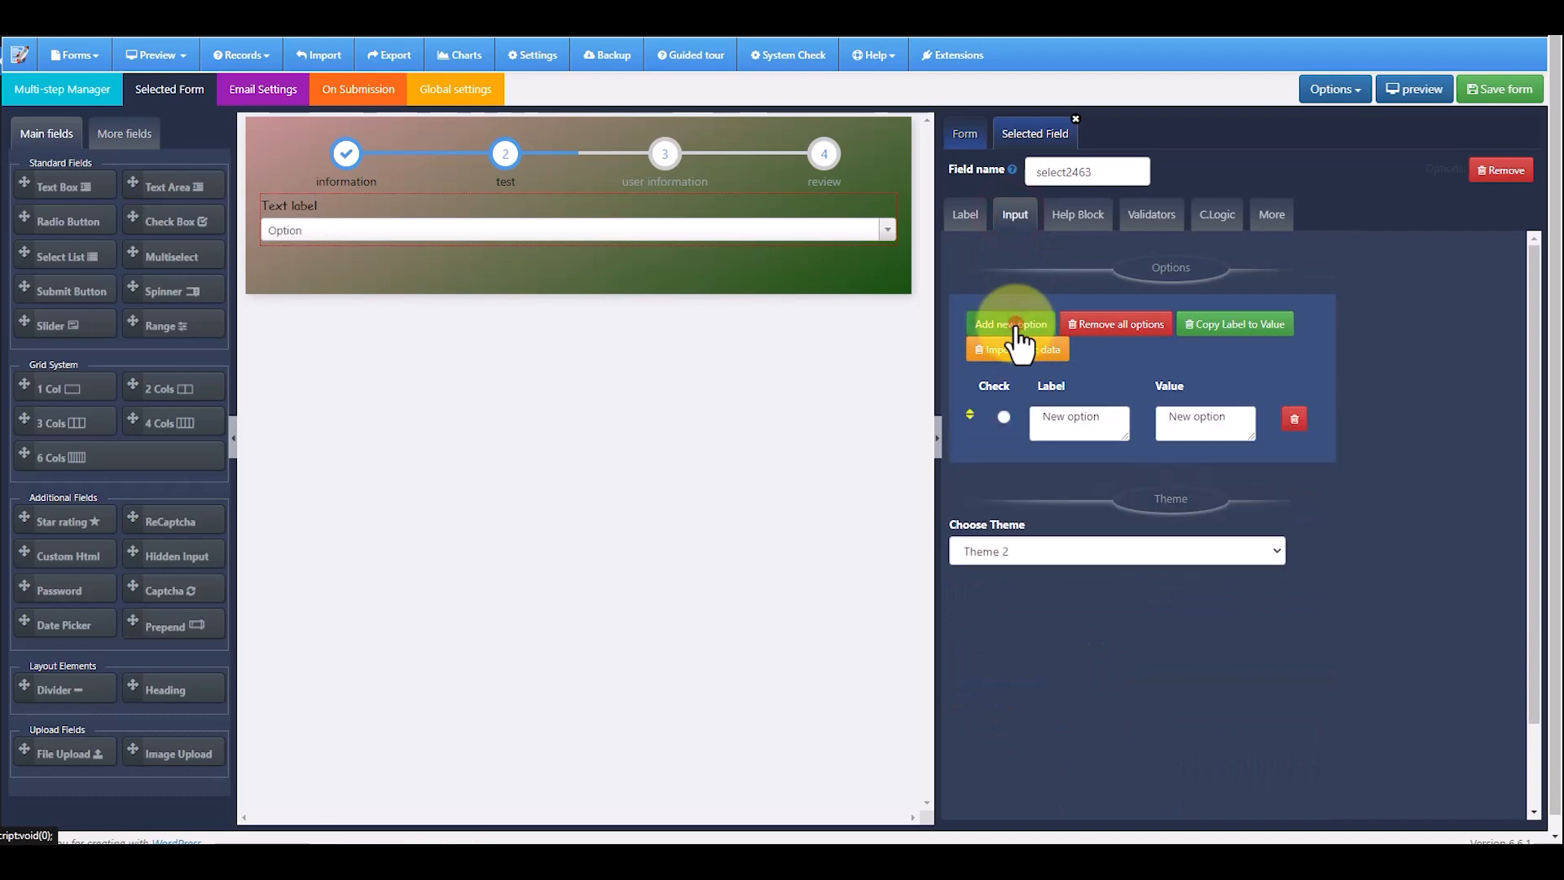
left_click(1015, 324)
left_click(1013, 326)
Set the select list's label to grade and its label text color to #ffffff
left_click(965, 215)
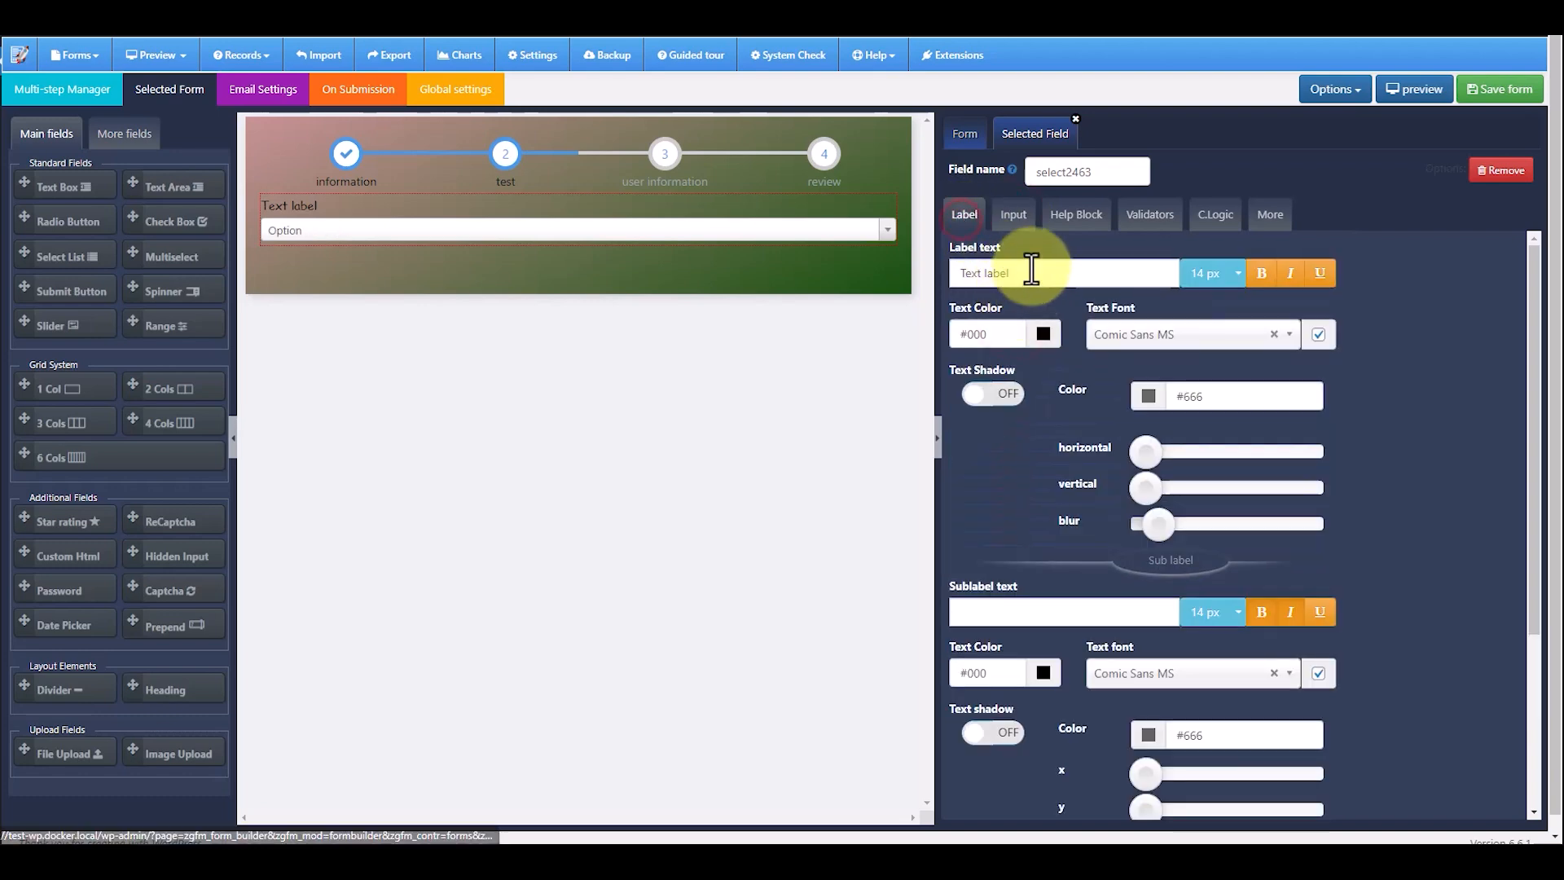
left_click_drag(1031, 269, 941, 267)
type("grade")
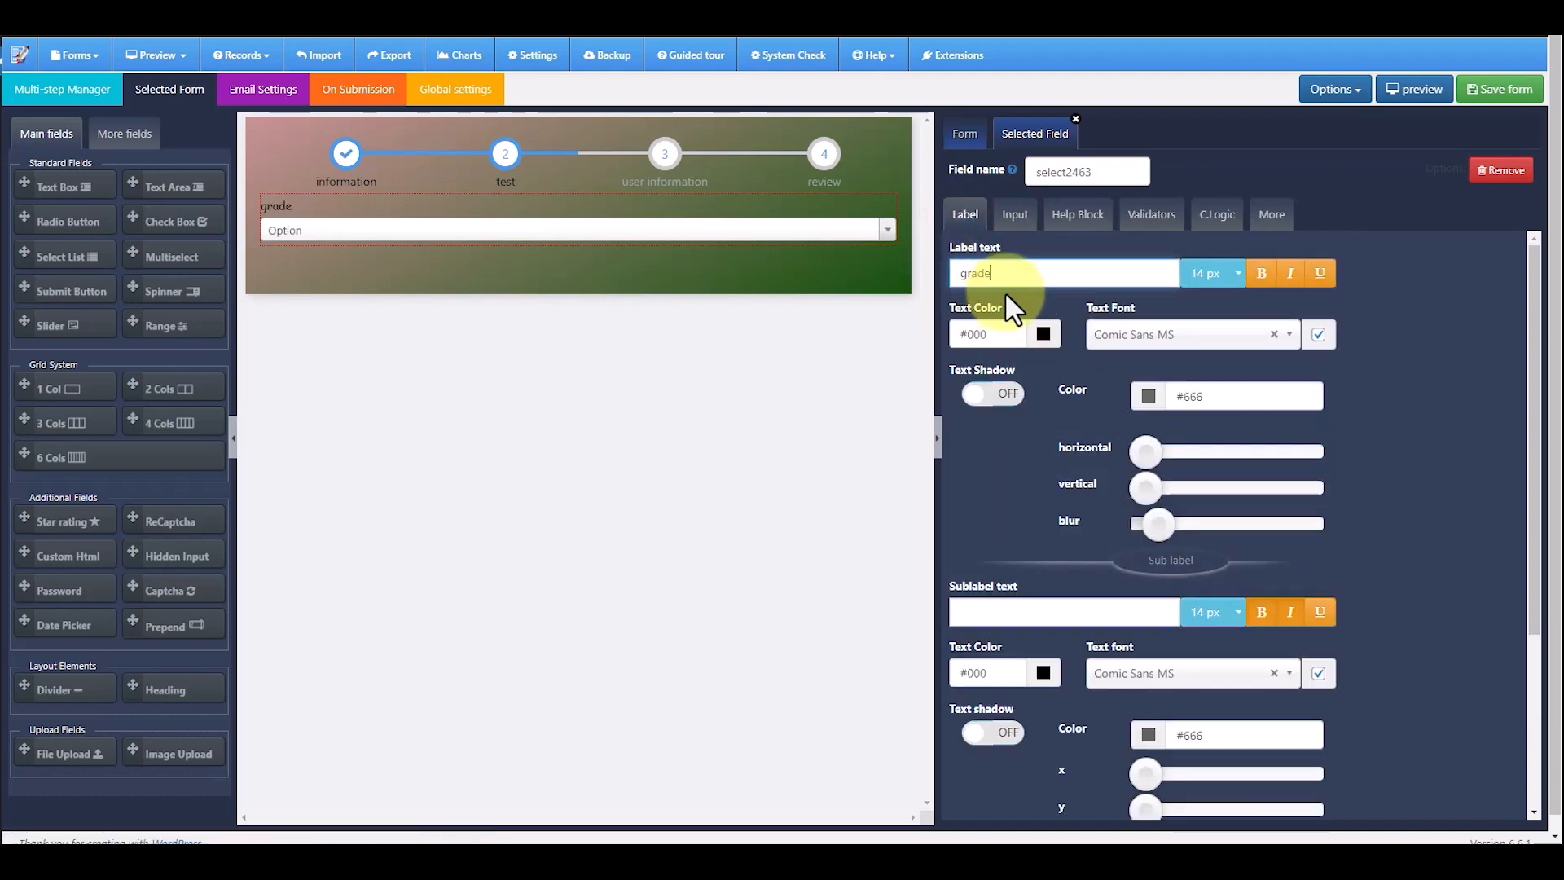
left_click(1044, 335)
left_click_drag(990, 390, 924, 346)
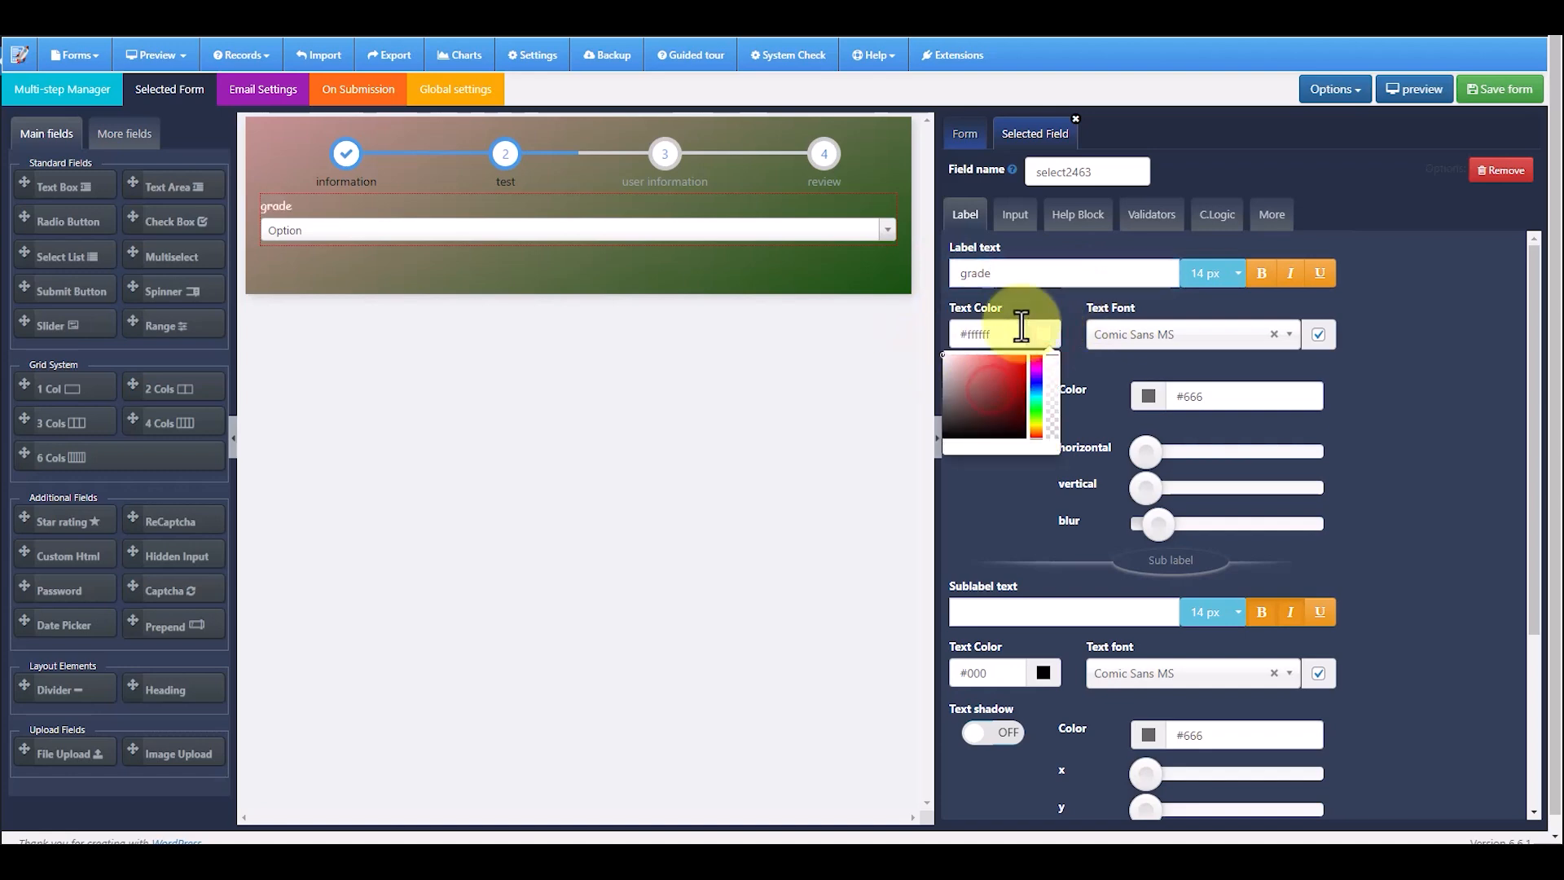
left_click(1059, 304)
Label the grade options New option1, New option2 and New option3, and copy the labels to their values
left_click(1016, 215)
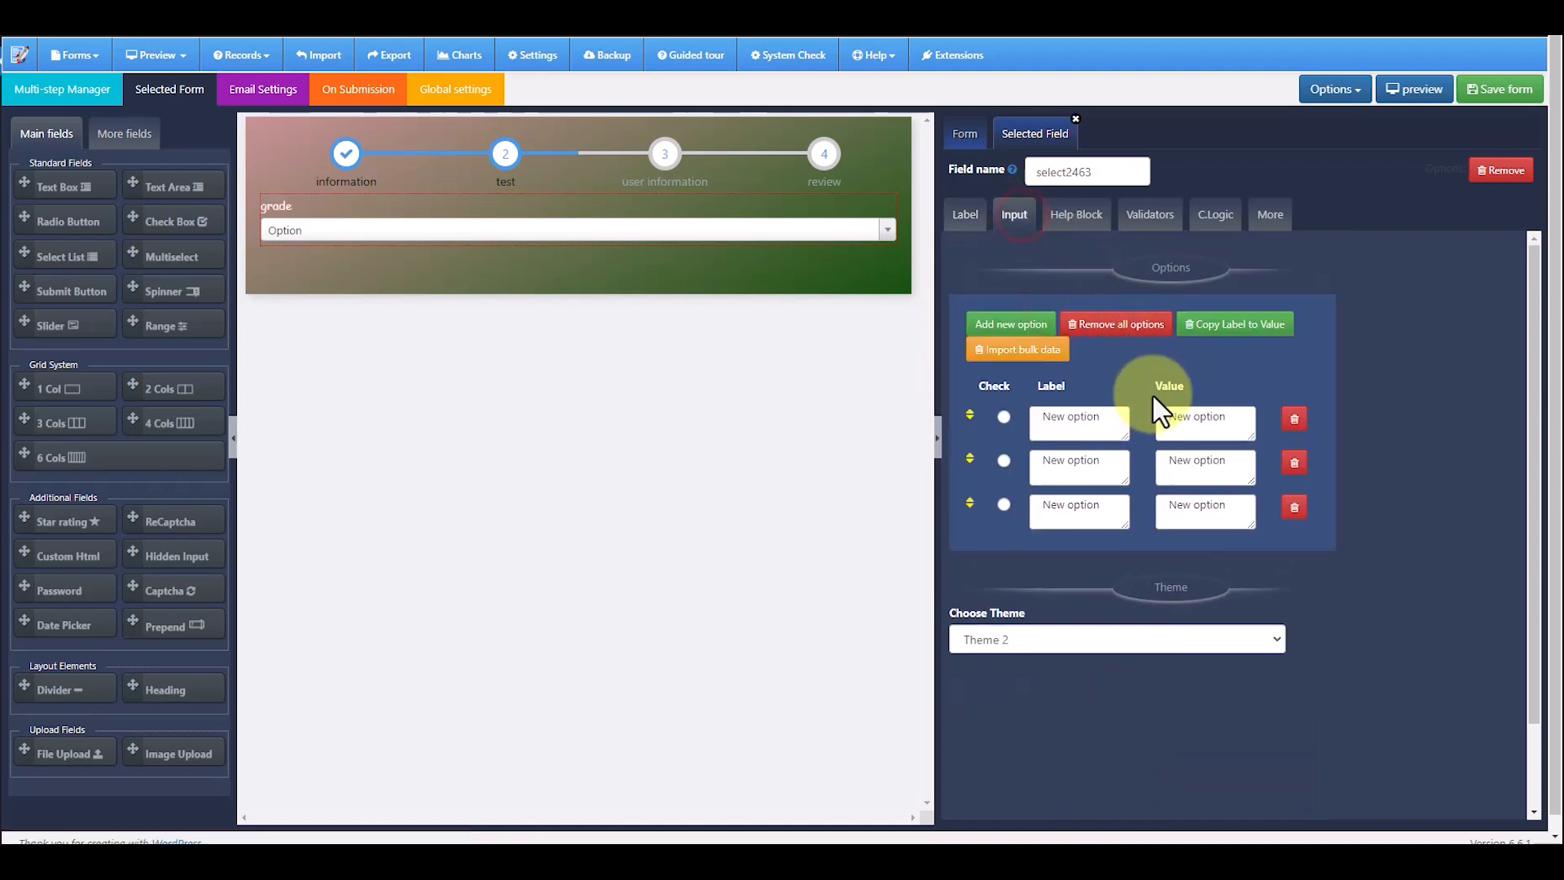
left_click(1098, 418)
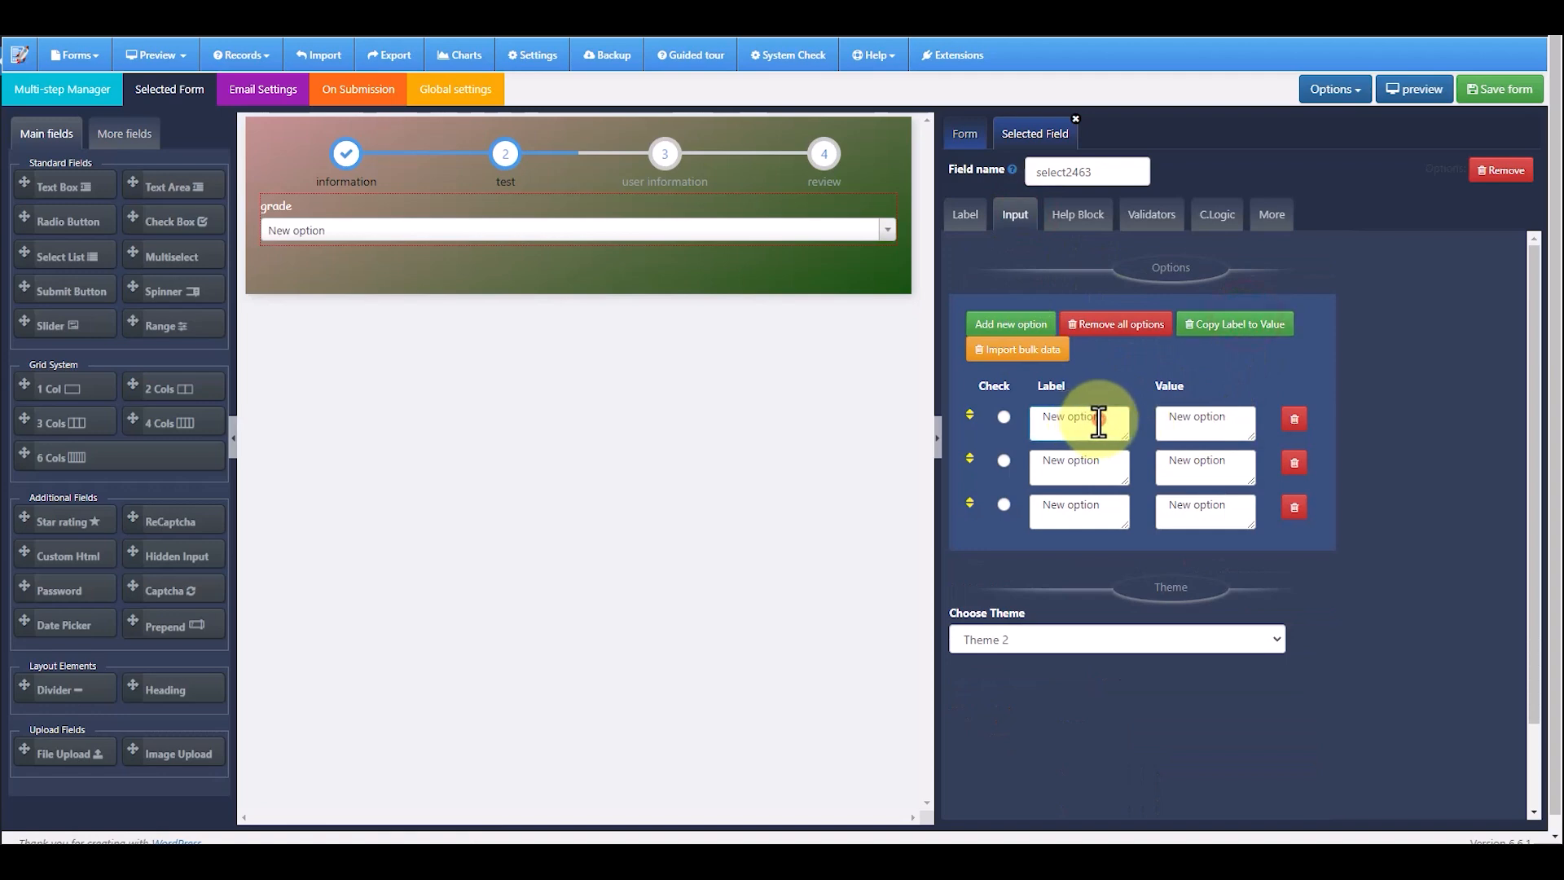
type("1")
left_click(1106, 475)
type("2")
left_click(1110, 505)
type("3")
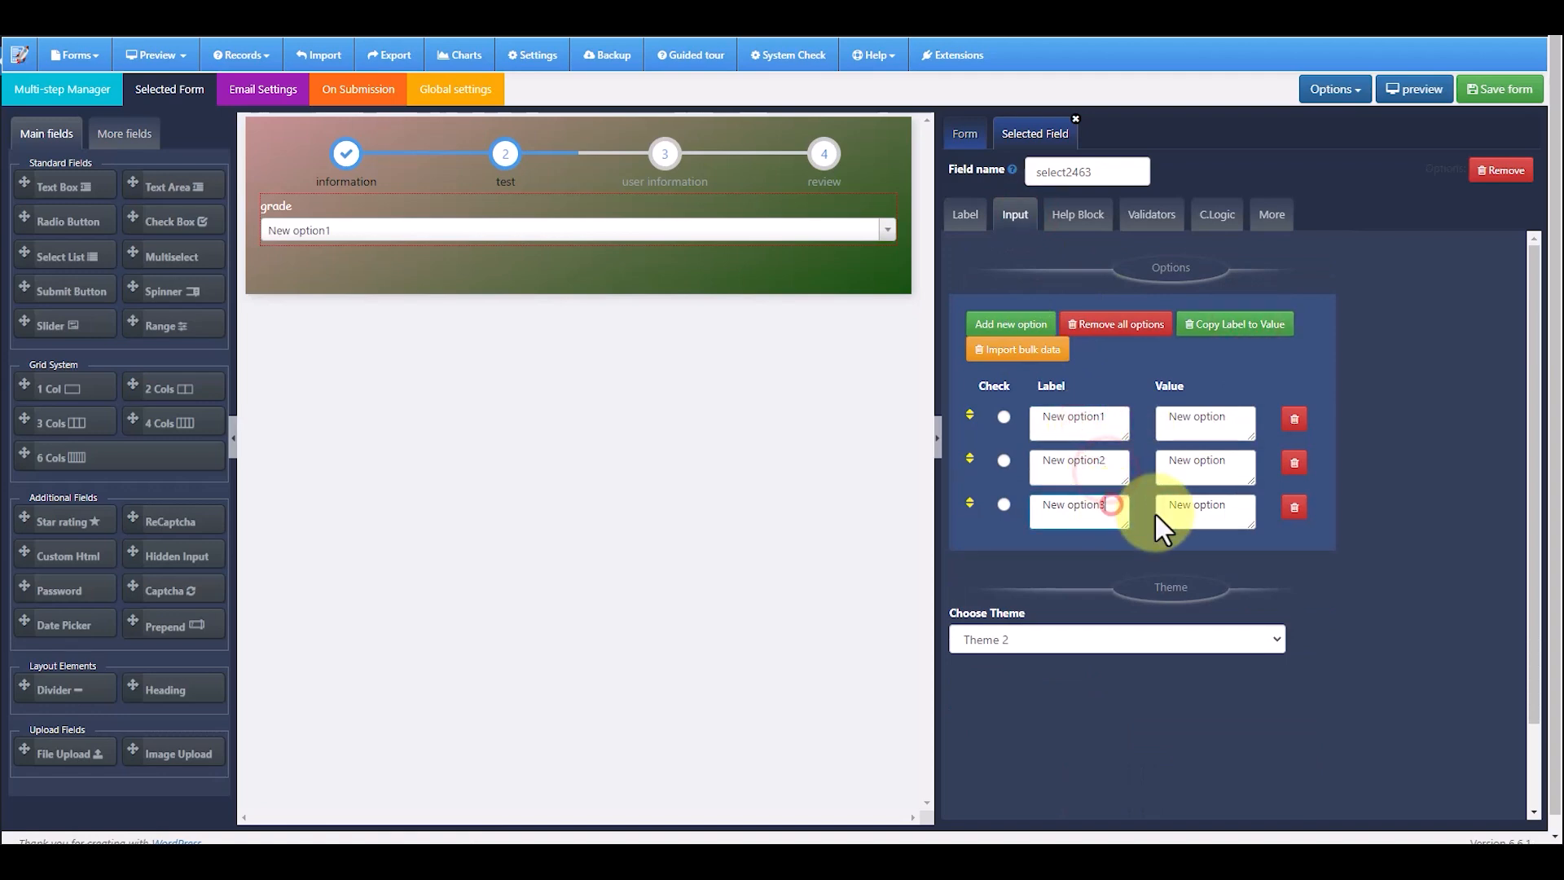
left_click(1250, 325)
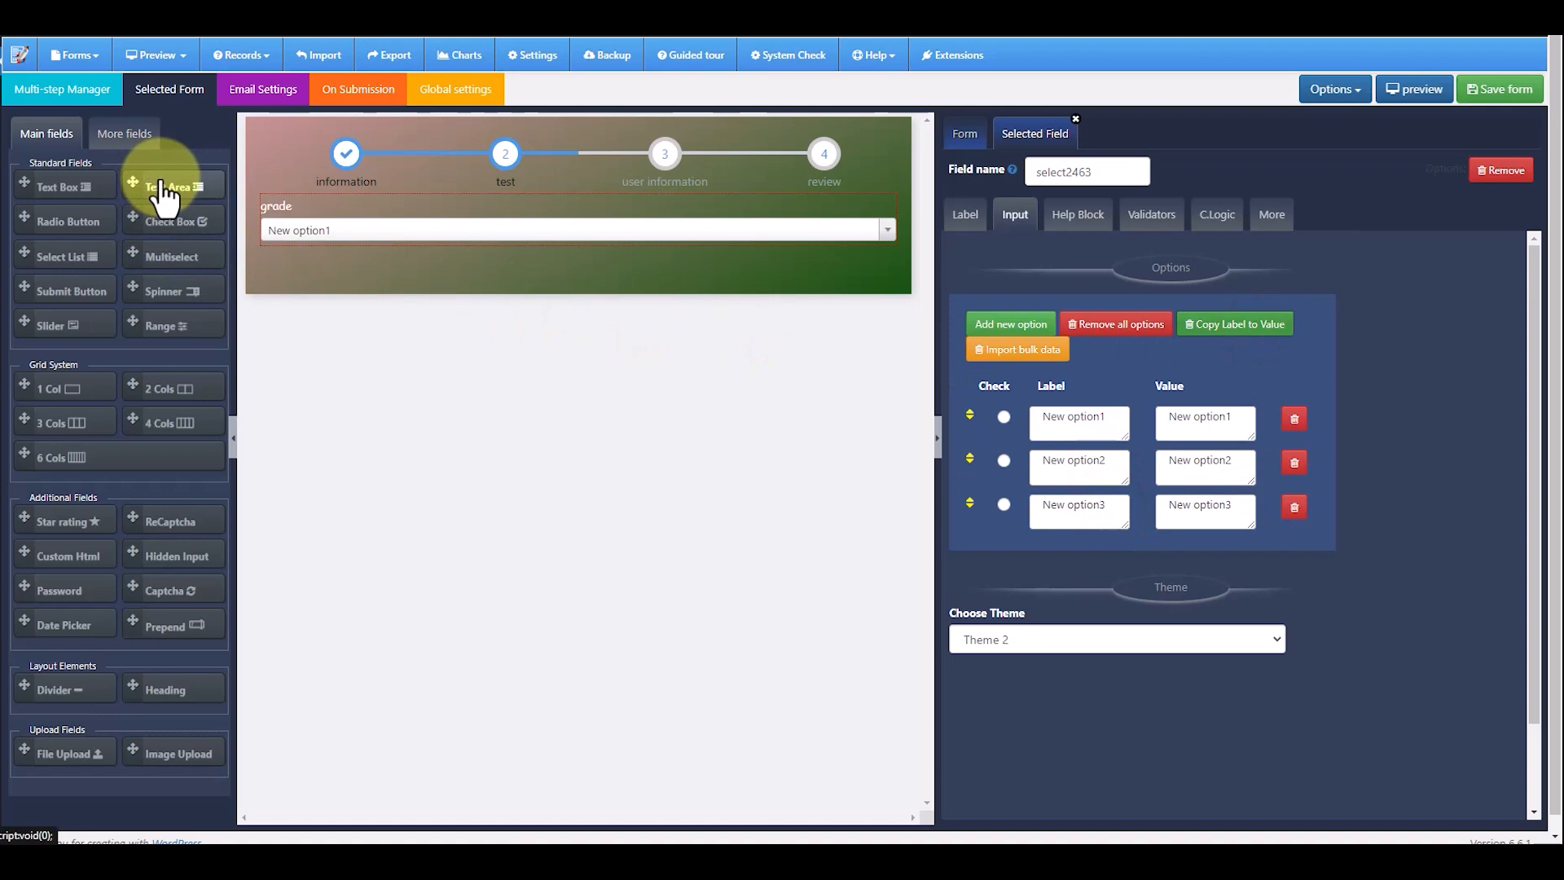
Below the grade list, add a text area and a two-column grid holding a submit button in each column
left_click_drag(163, 196, 549, 300)
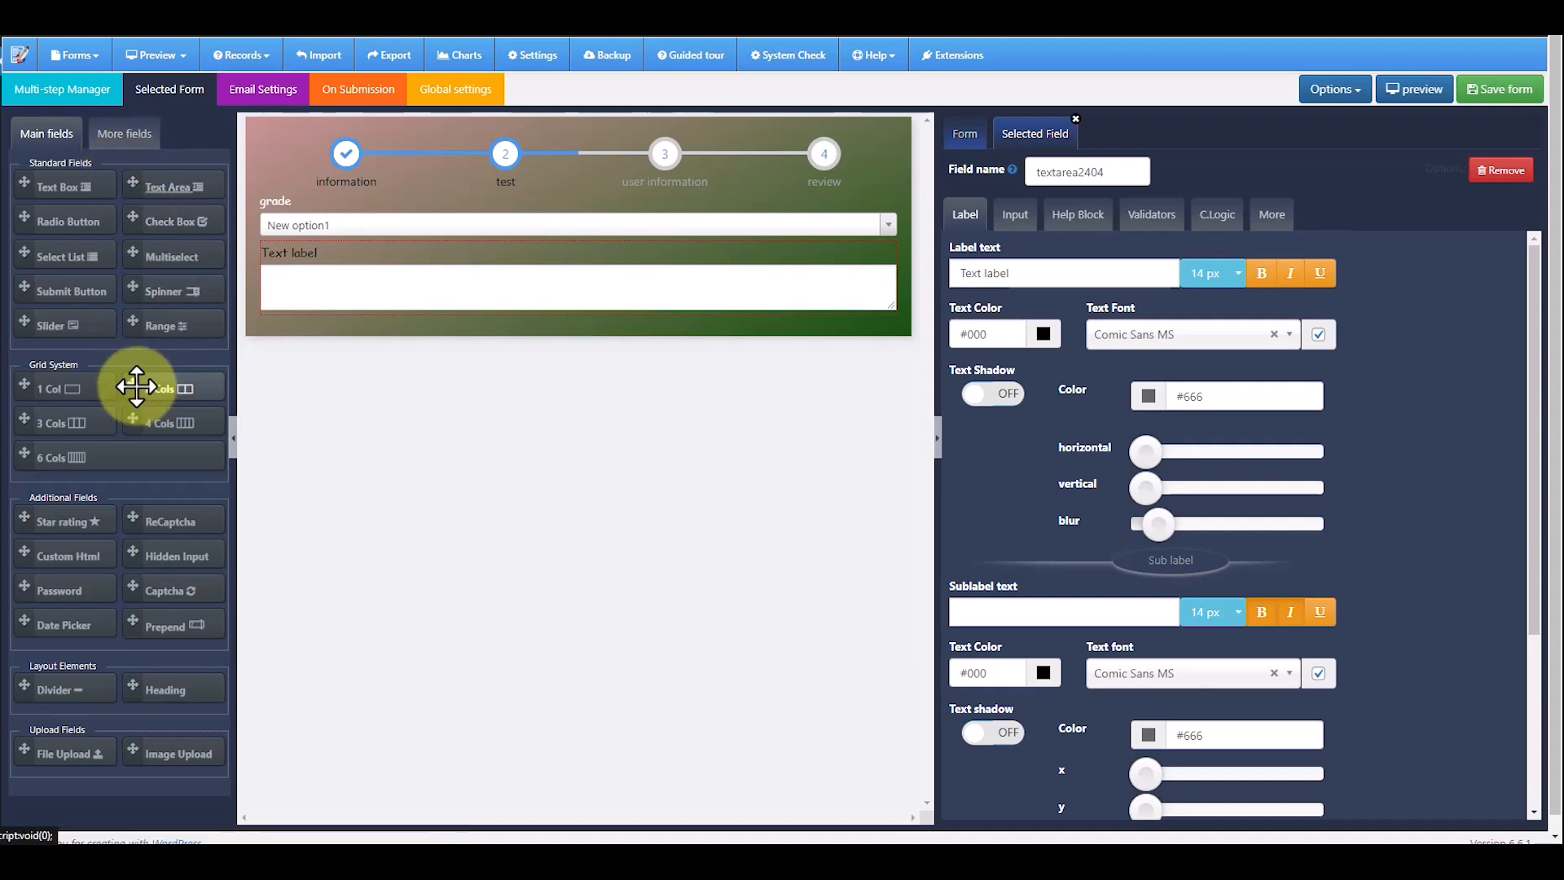
left_click_drag(133, 384, 469, 324)
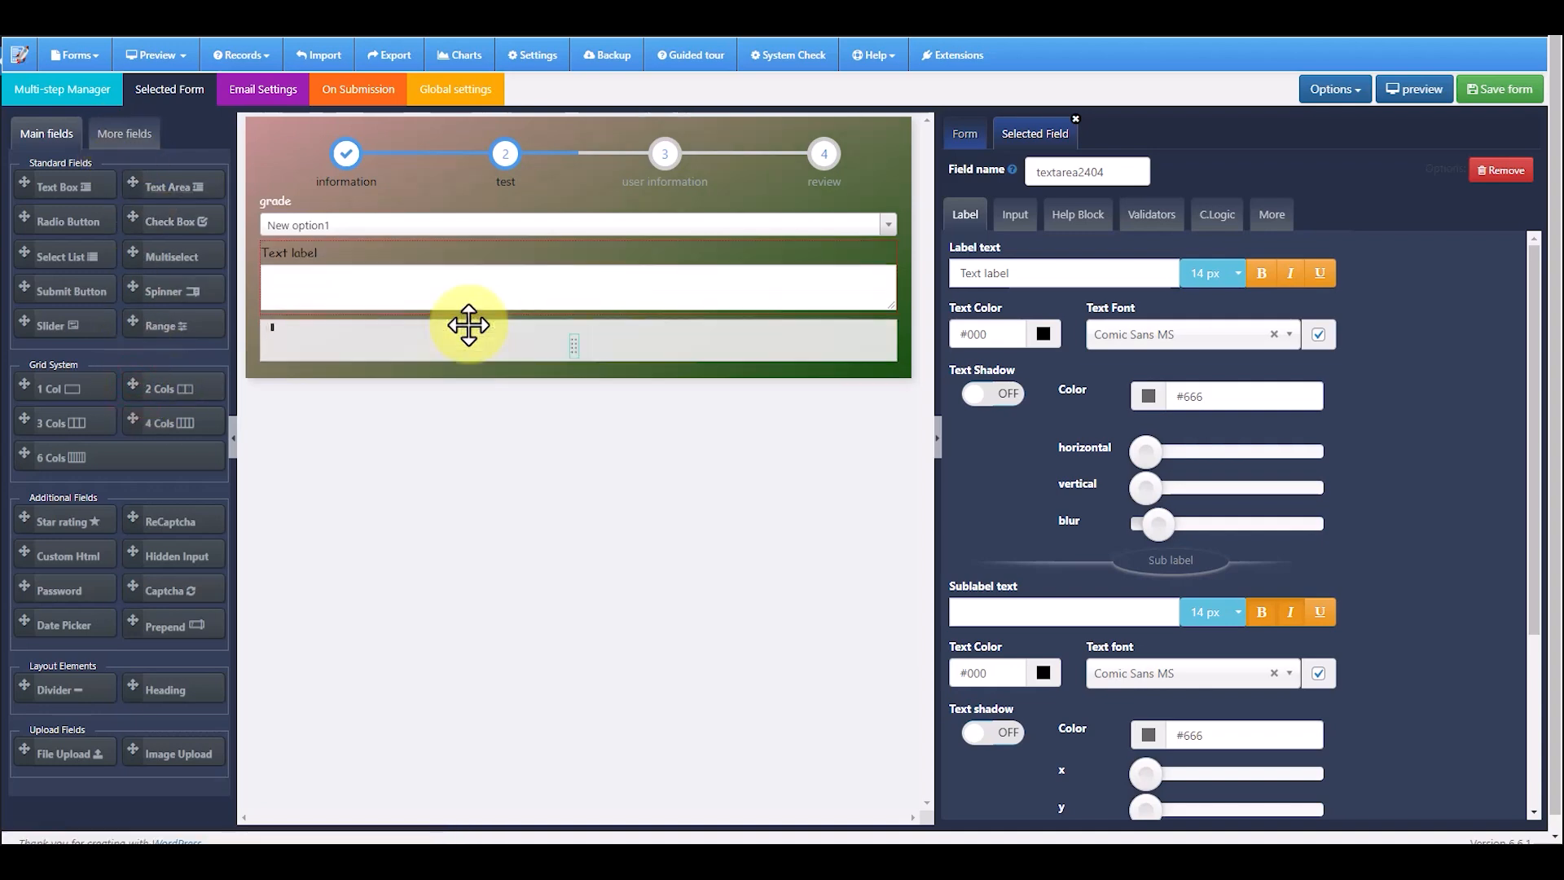
left_click(468, 325)
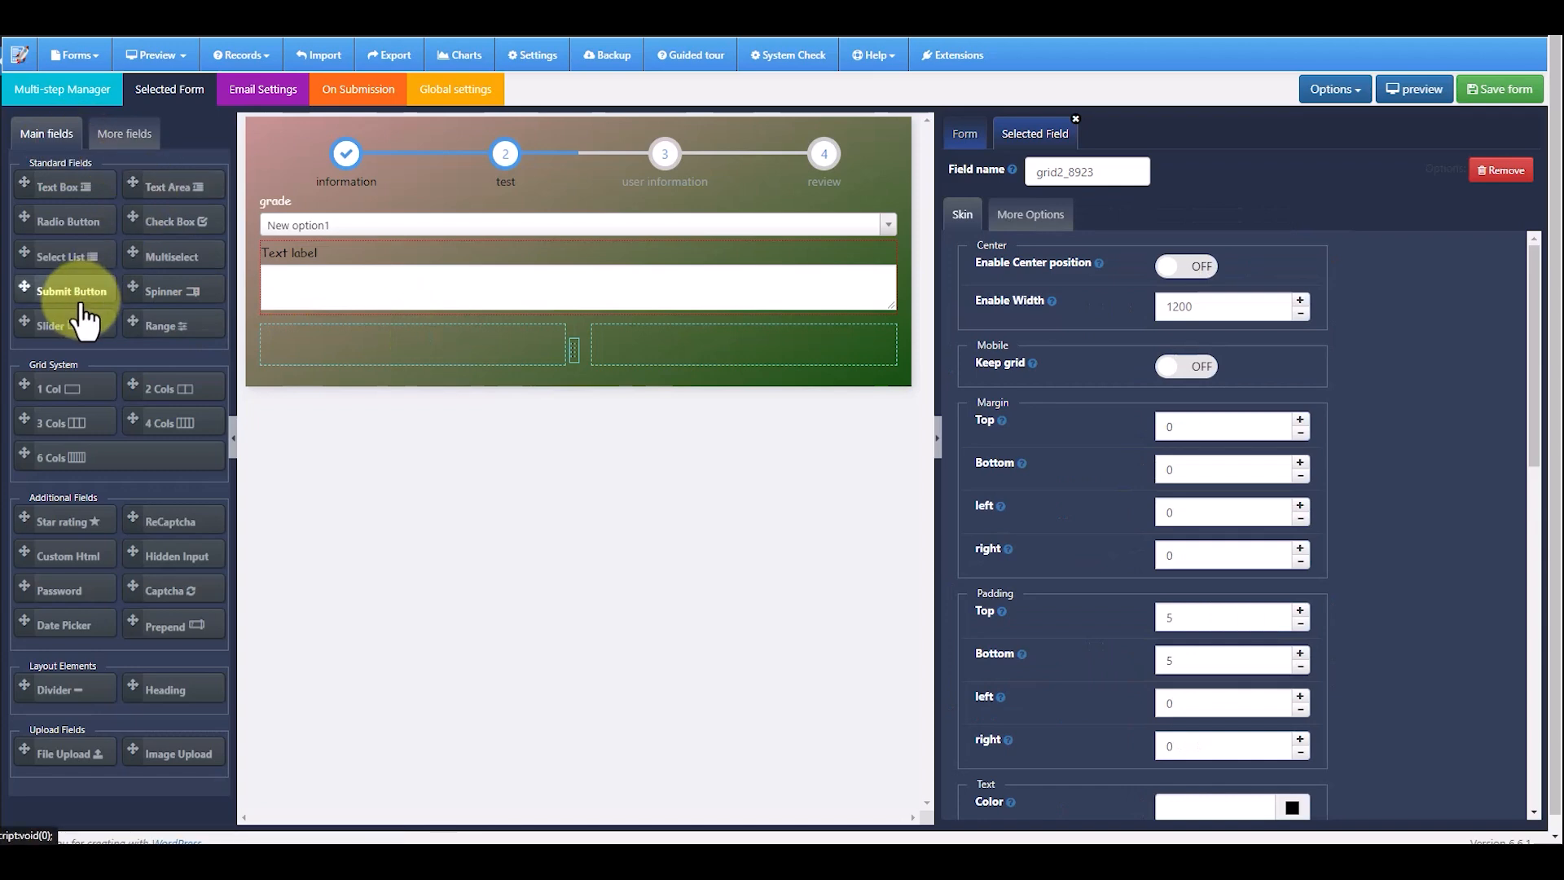
left_click_drag(83, 307, 283, 340)
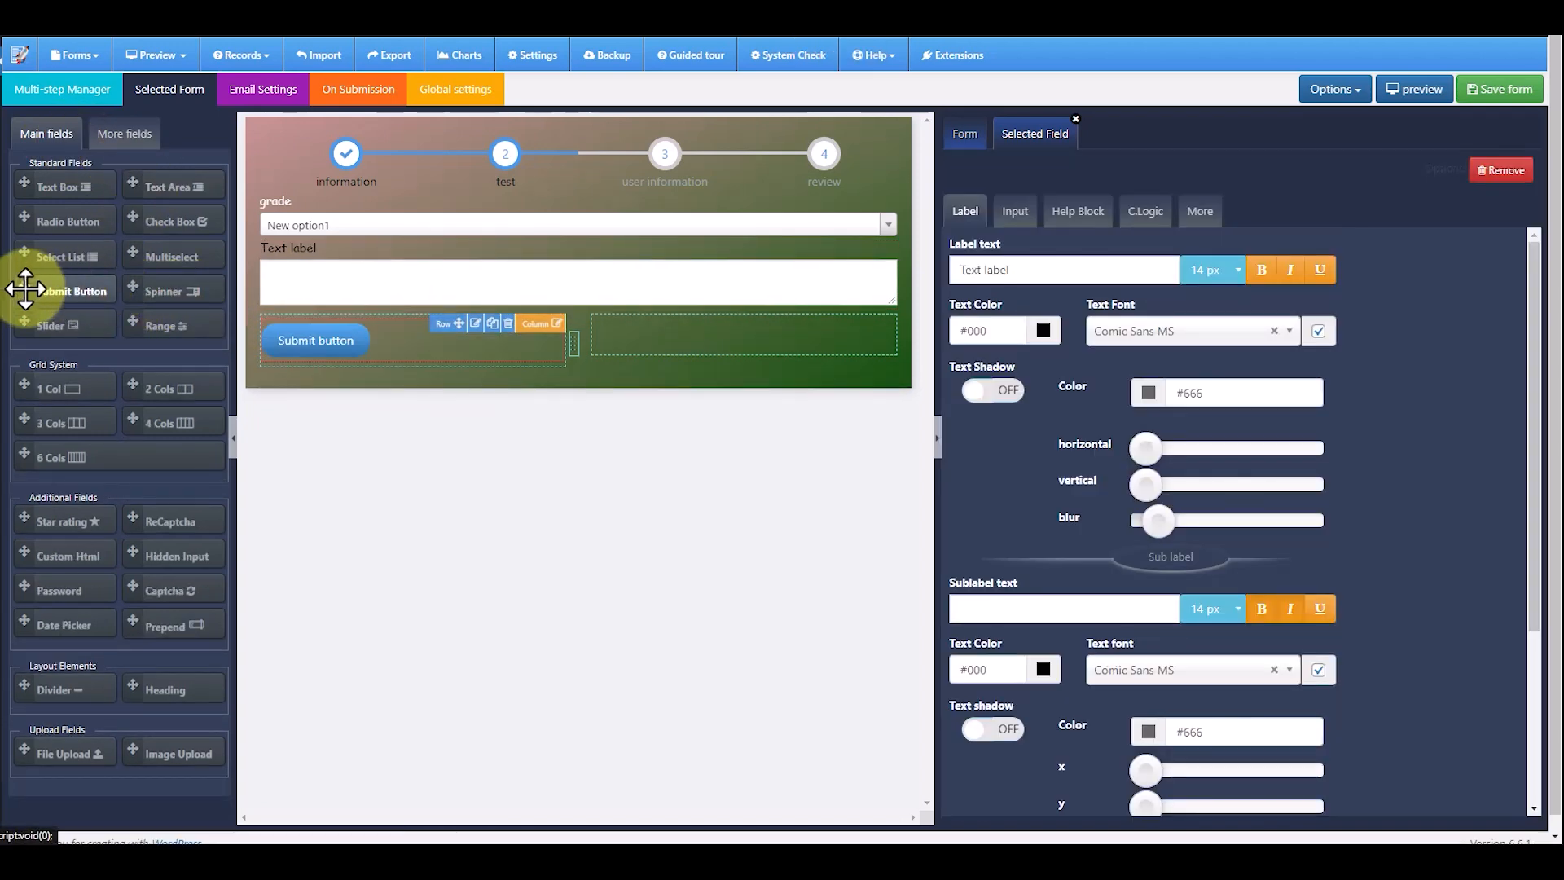
left_click_drag(25, 289, 640, 341)
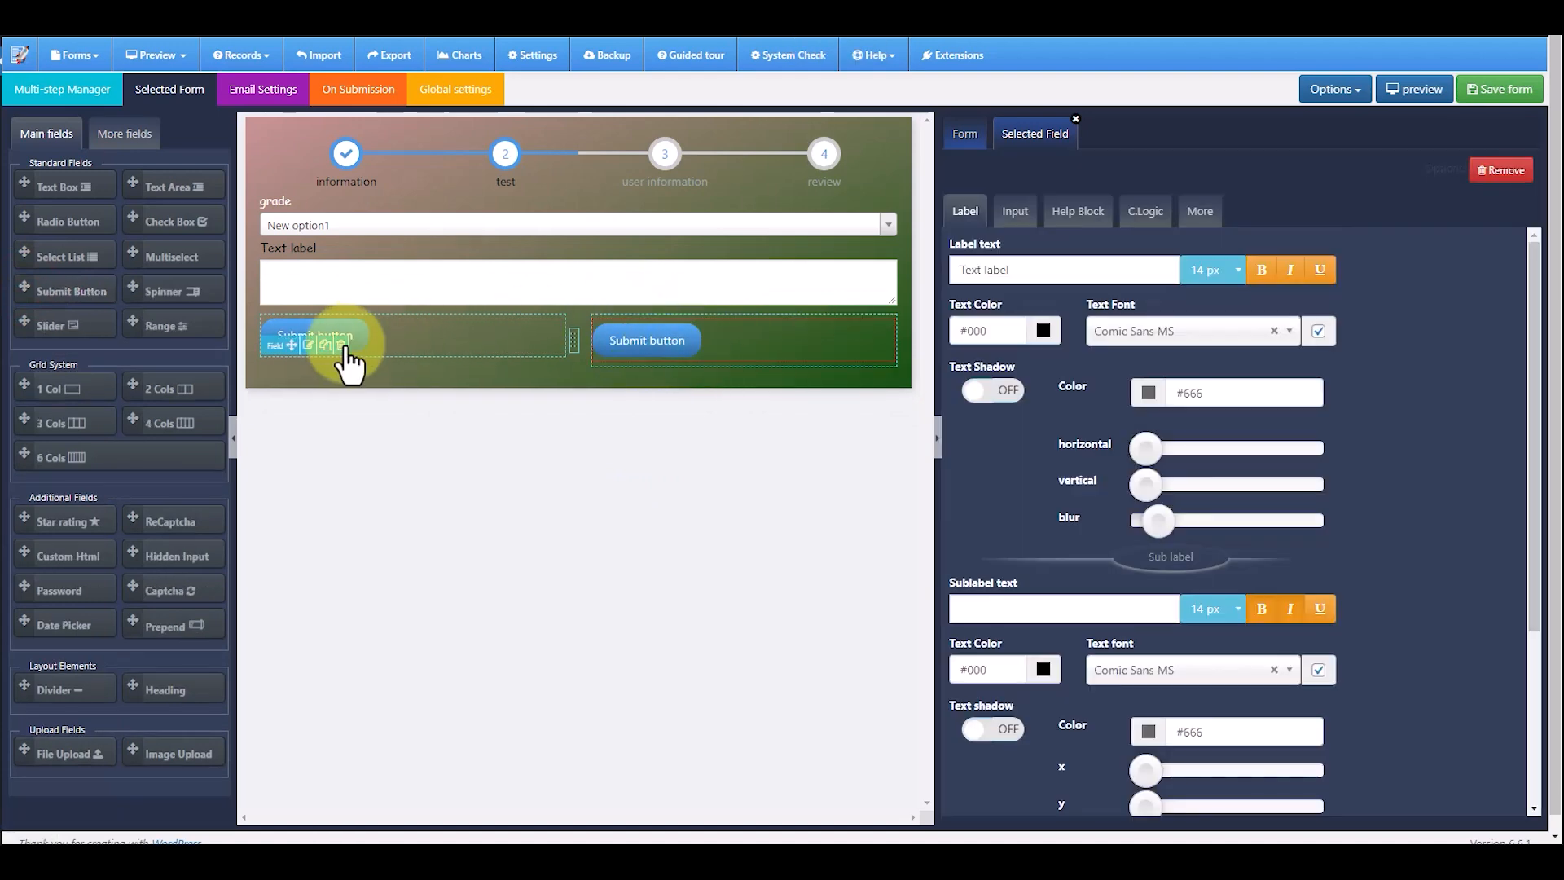
Set the first column's submit button to the Previous action with the text Previous
left_click(316, 363)
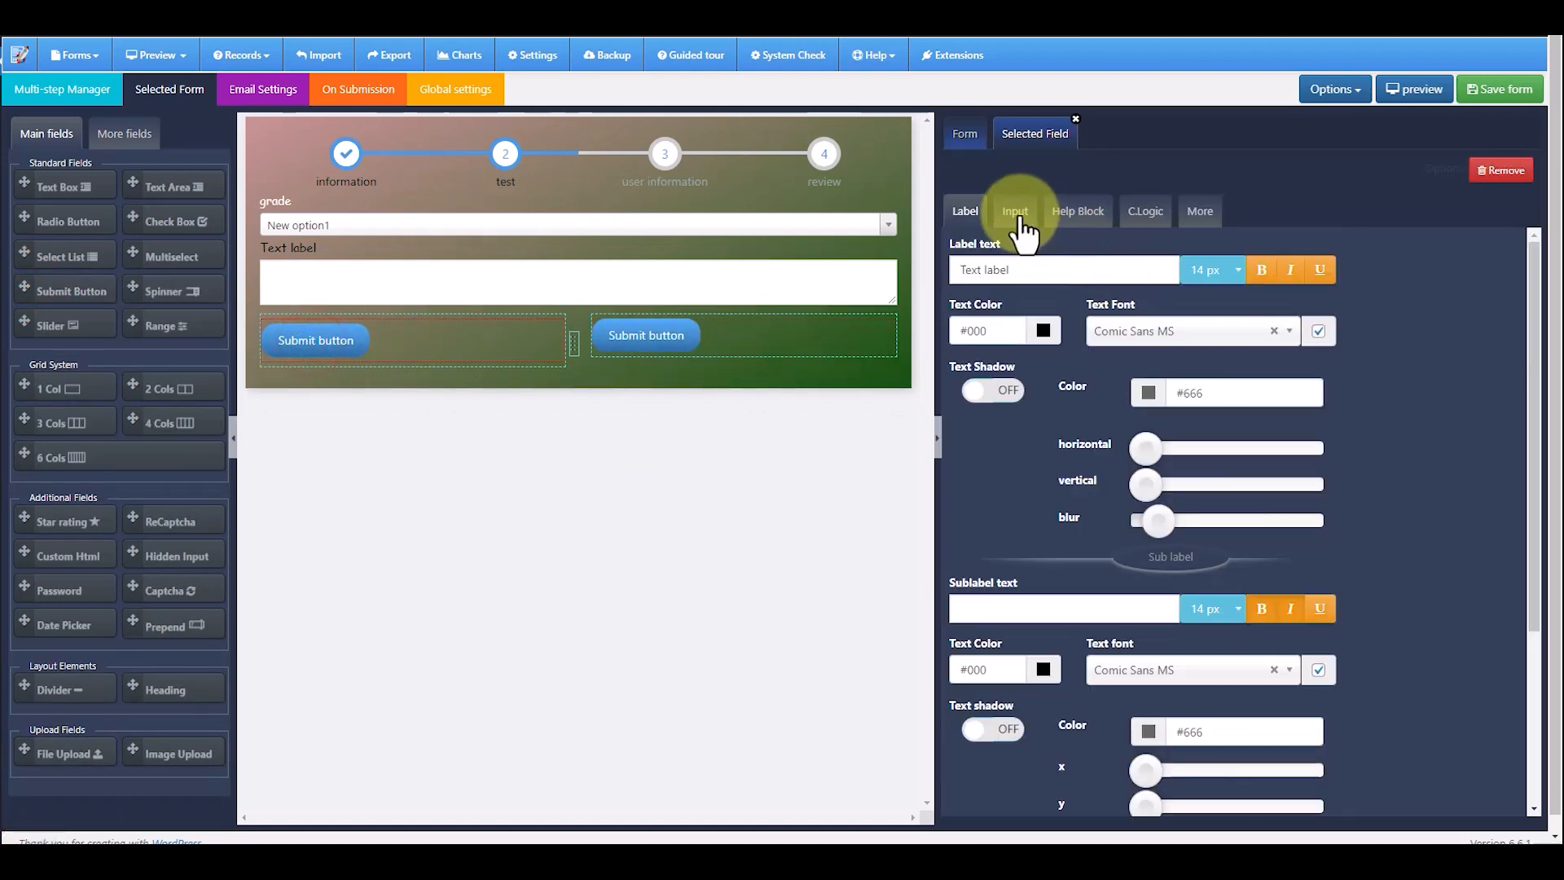
left_click(1014, 211)
left_click(1115, 287)
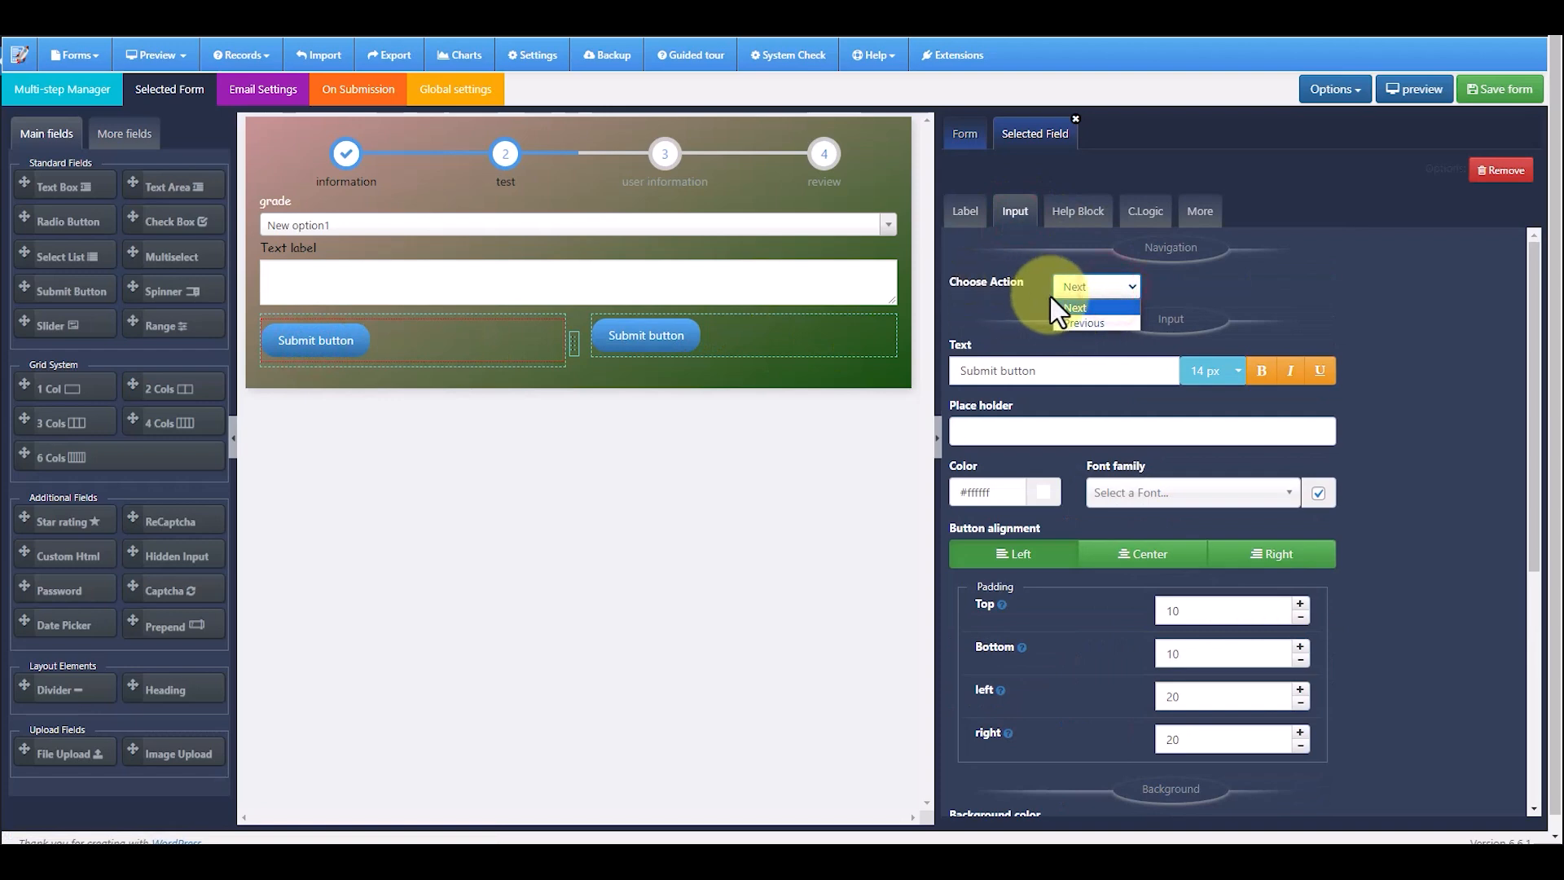
left_click(1088, 318)
triple_click(1047, 370)
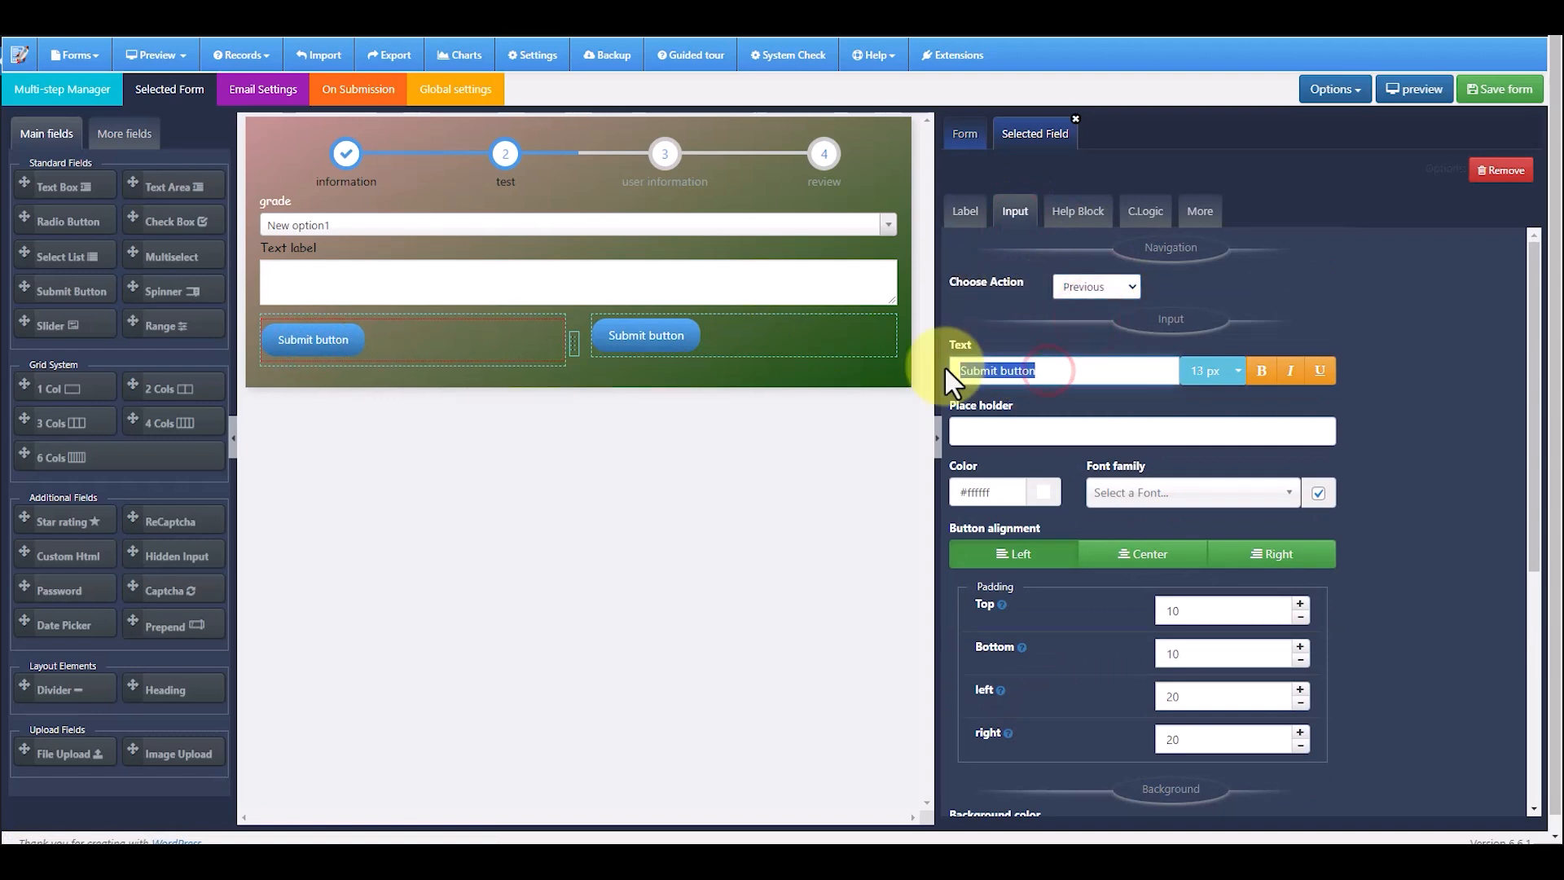
type("Previous")
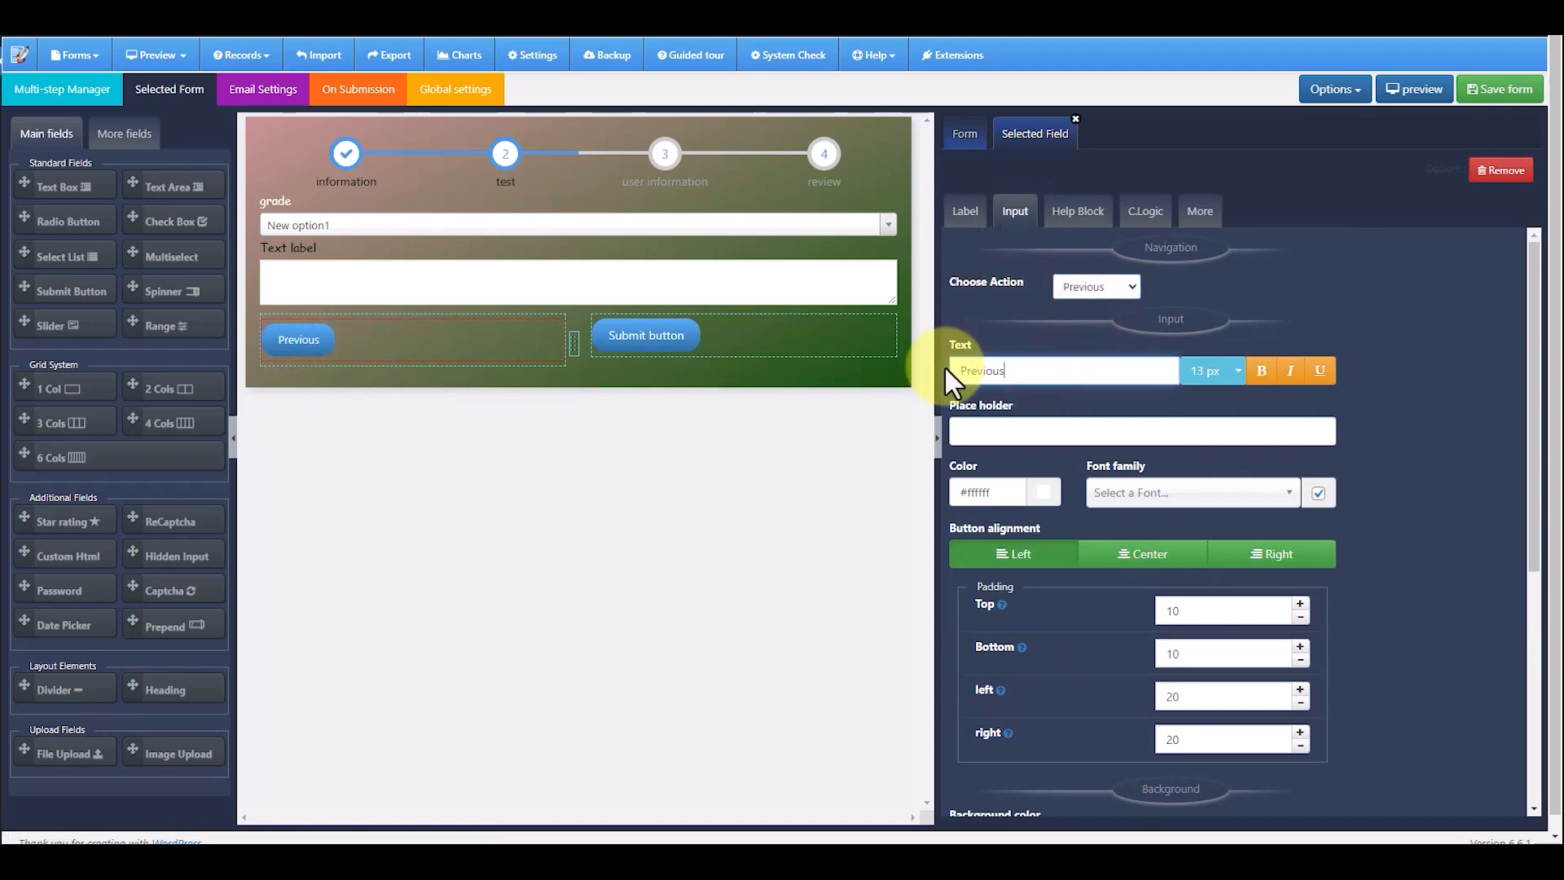
Set the second column's submit button text to Next and align the button right
left_click(644, 346)
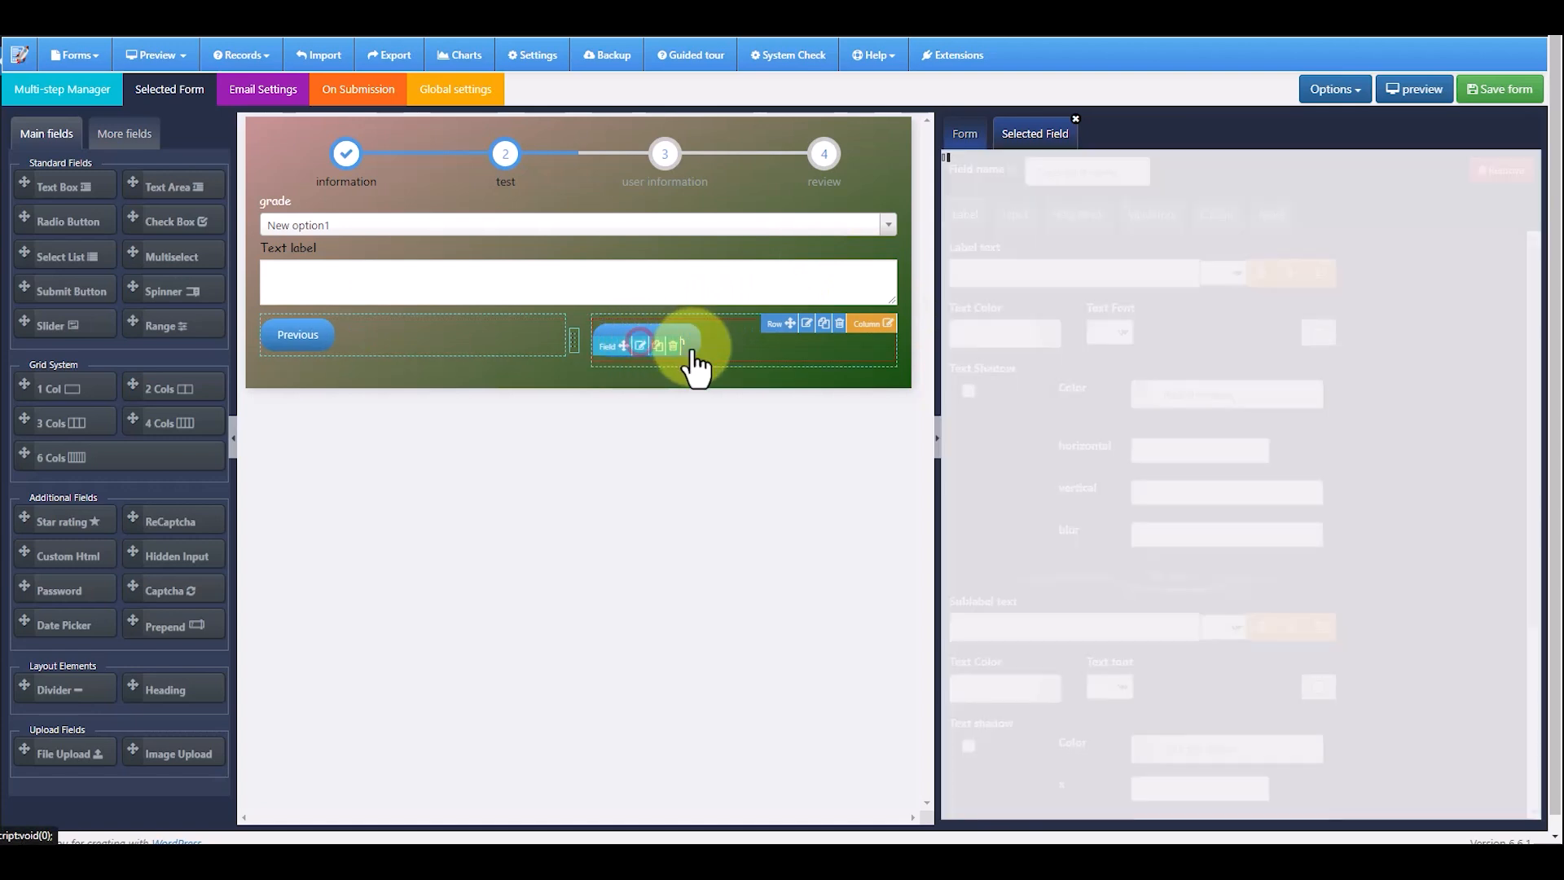
left_click(1016, 224)
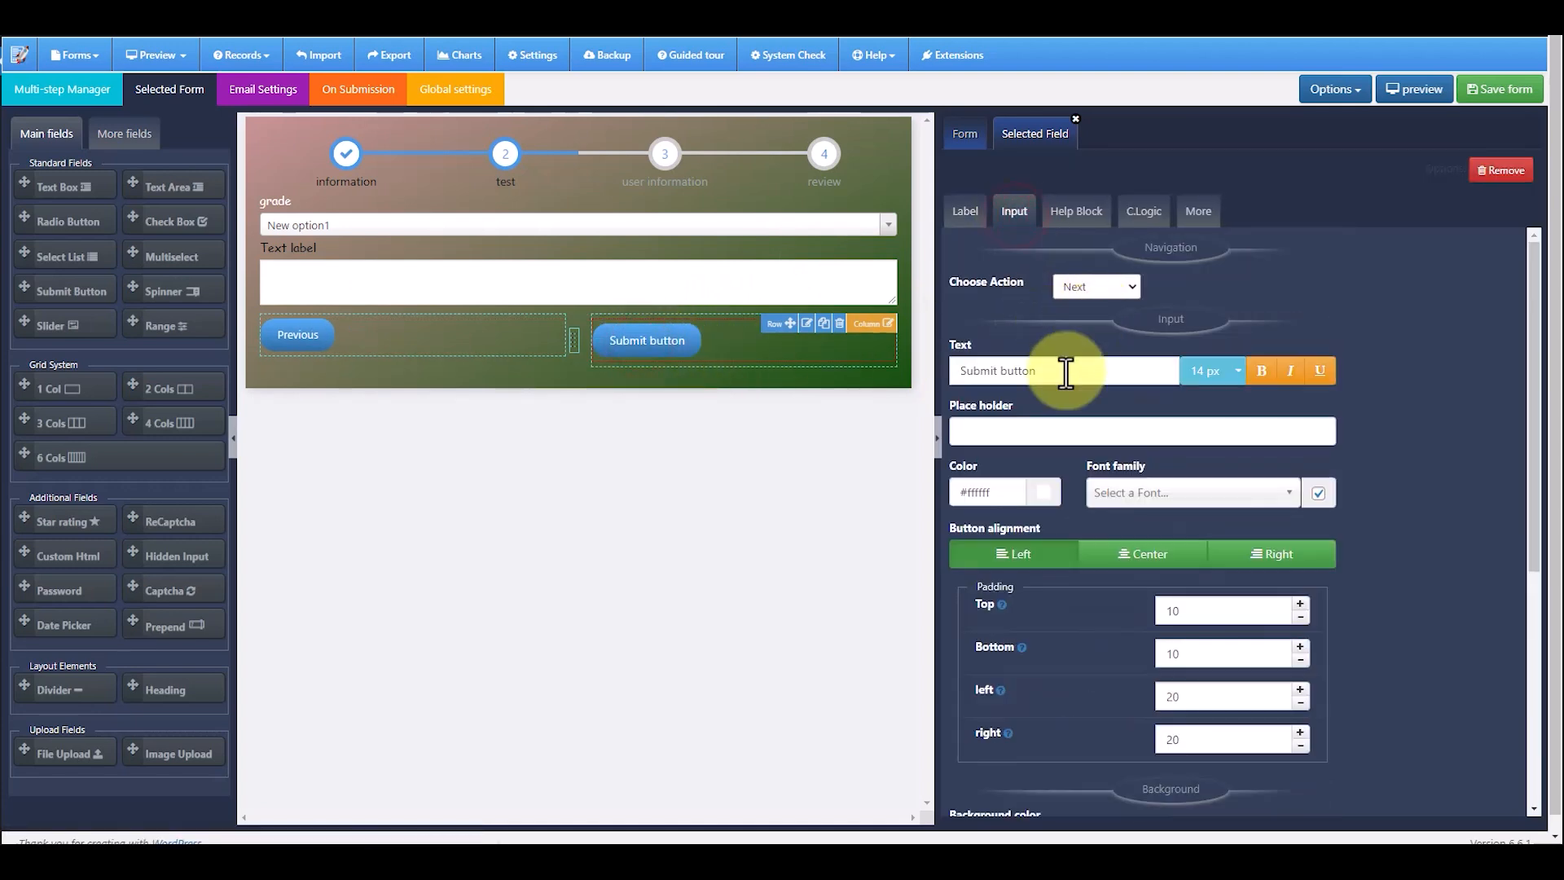
left_click_drag(1064, 368, 914, 363)
type("Next")
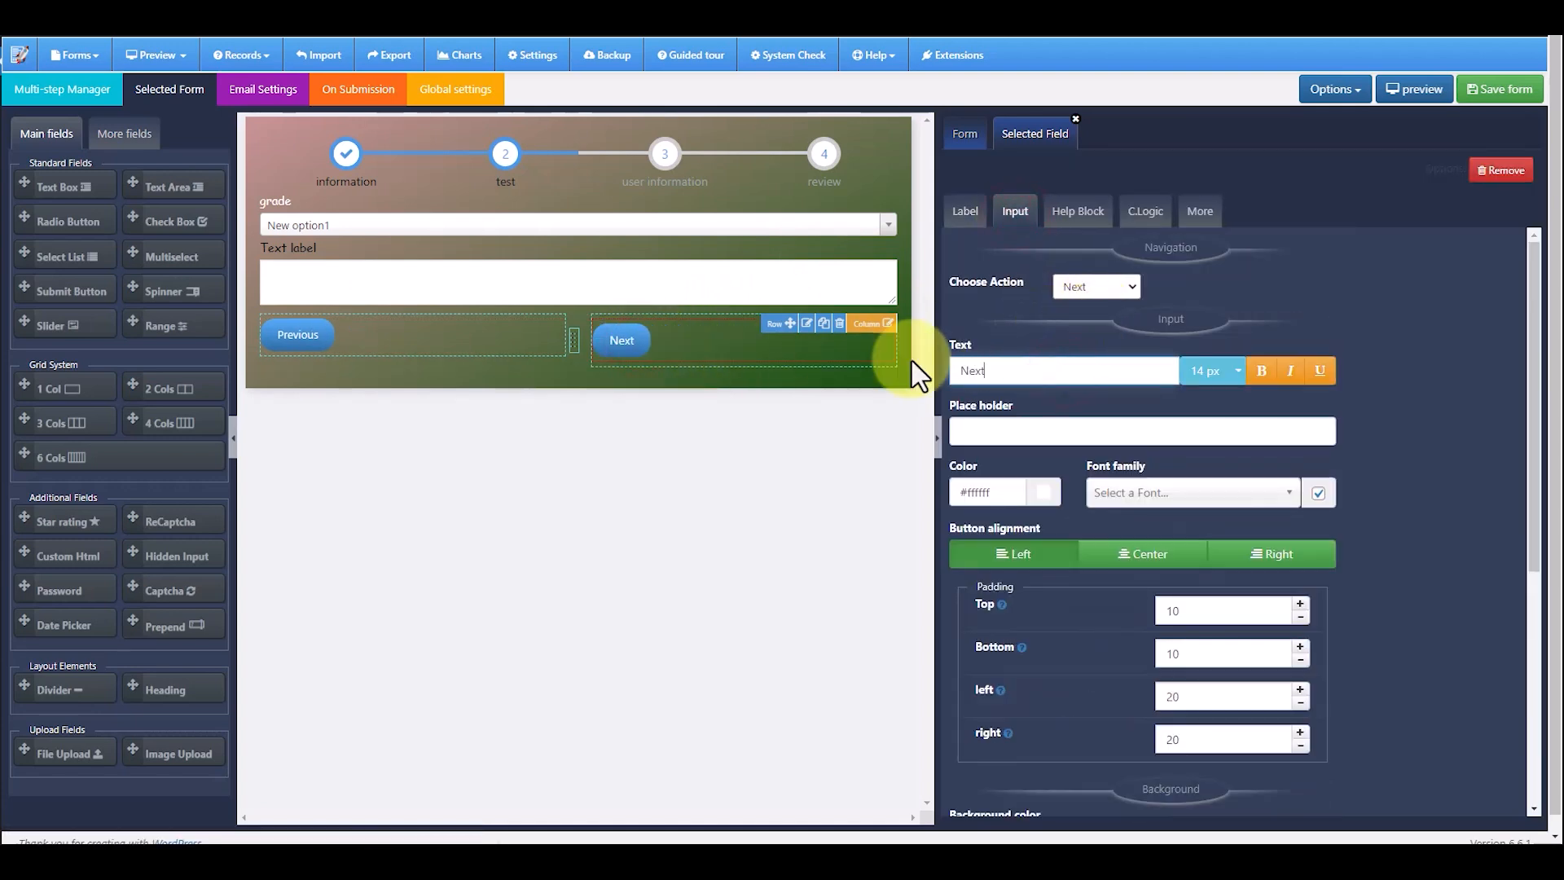
left_click(1301, 558)
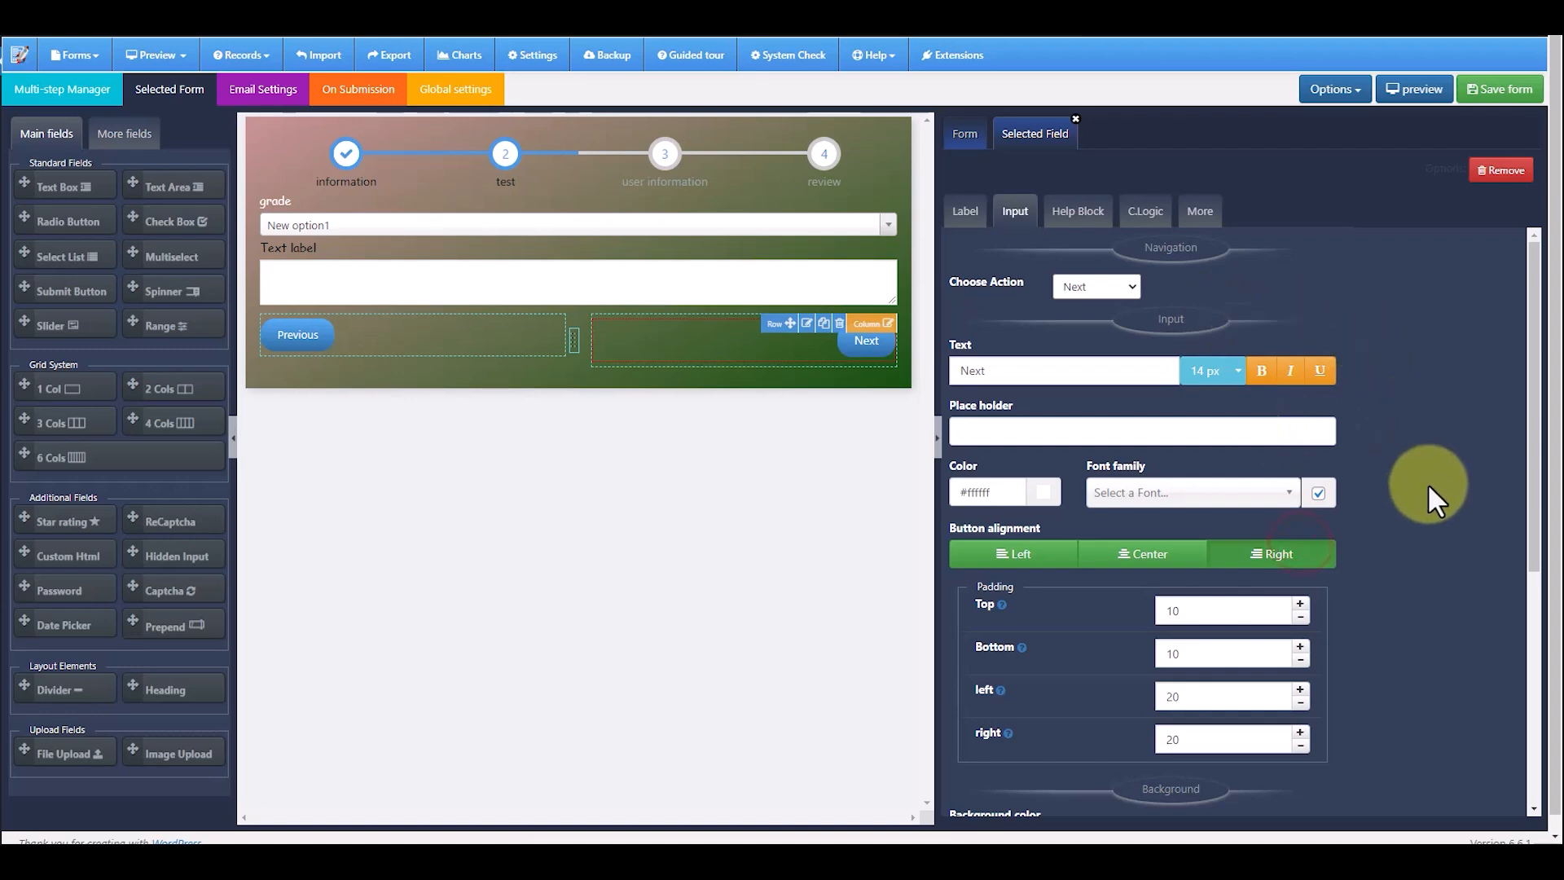
scroll(1427, 484, "down", 4)
scroll(1185, 530, "down", 1)
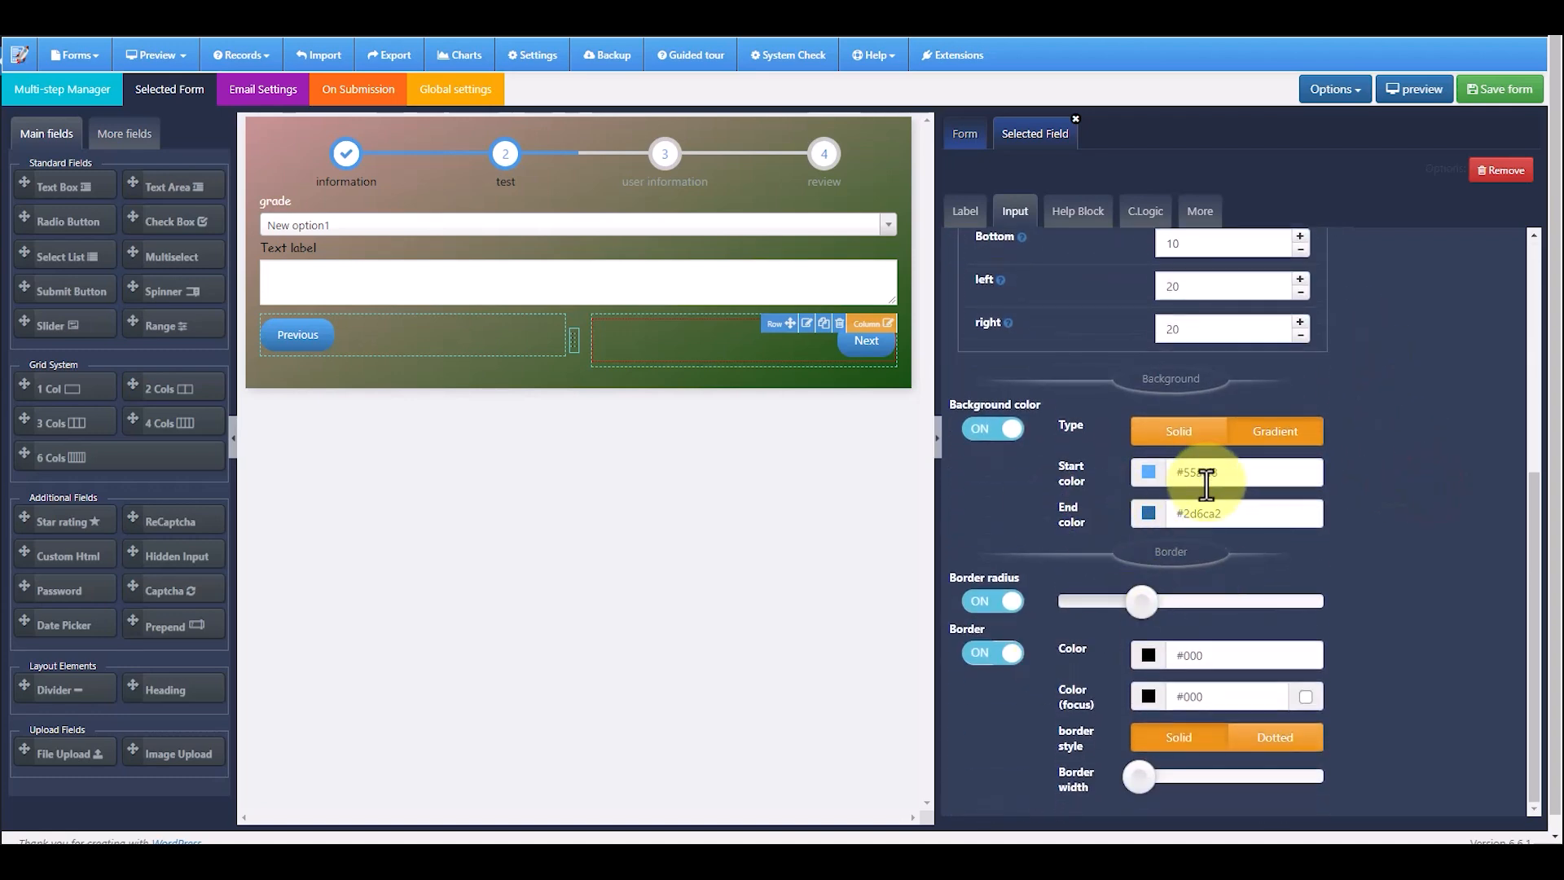
scroll(1047, 513, "up", 3)
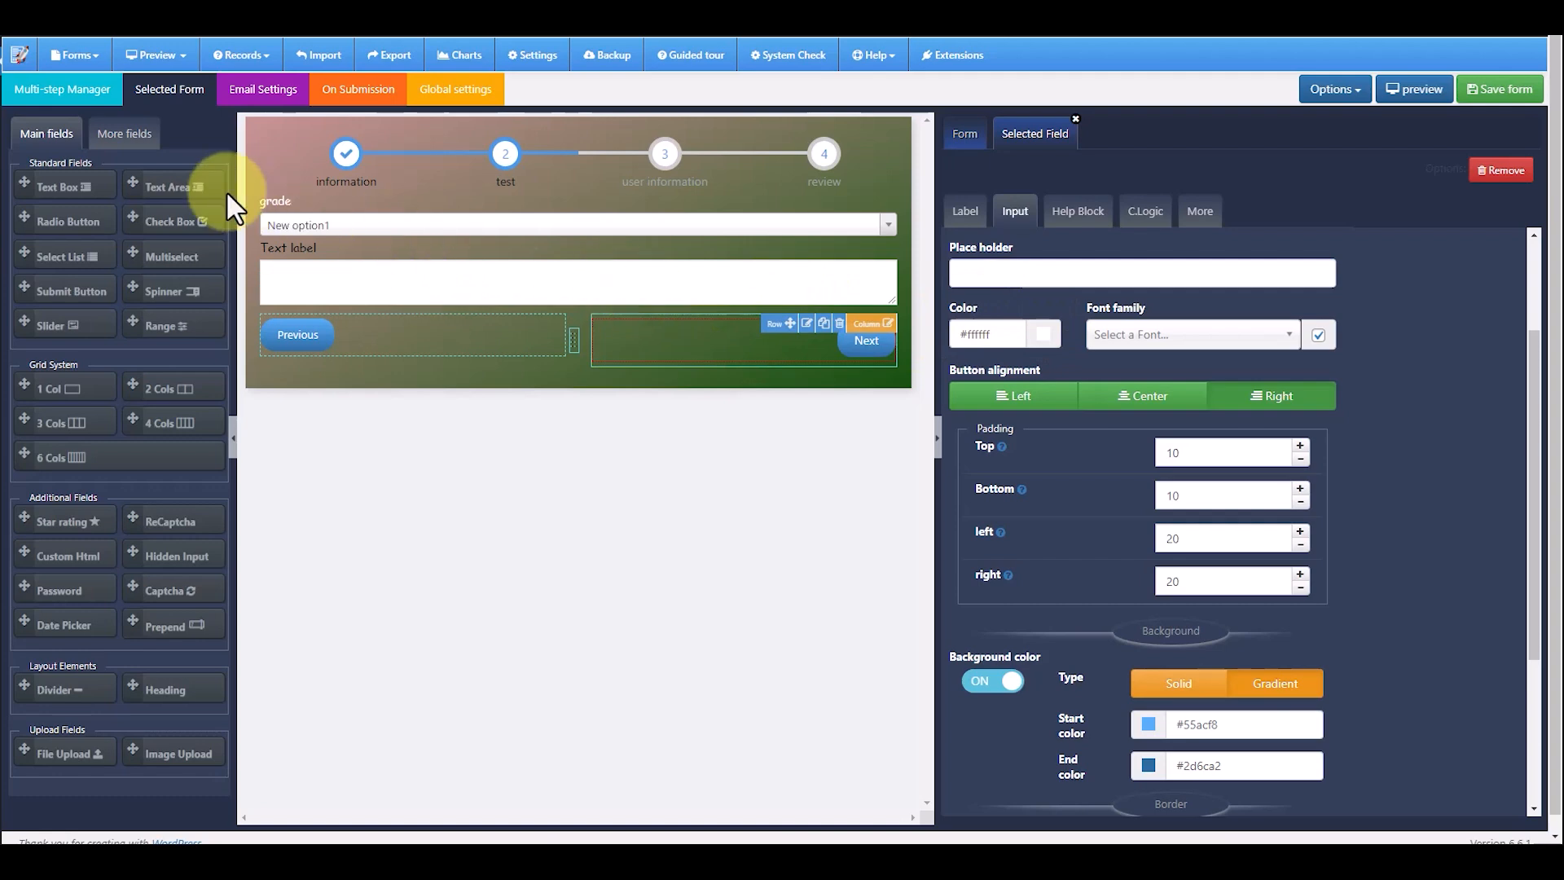
Open the teacher step for editing, add a select list and set its label text to score
left_click(94, 92)
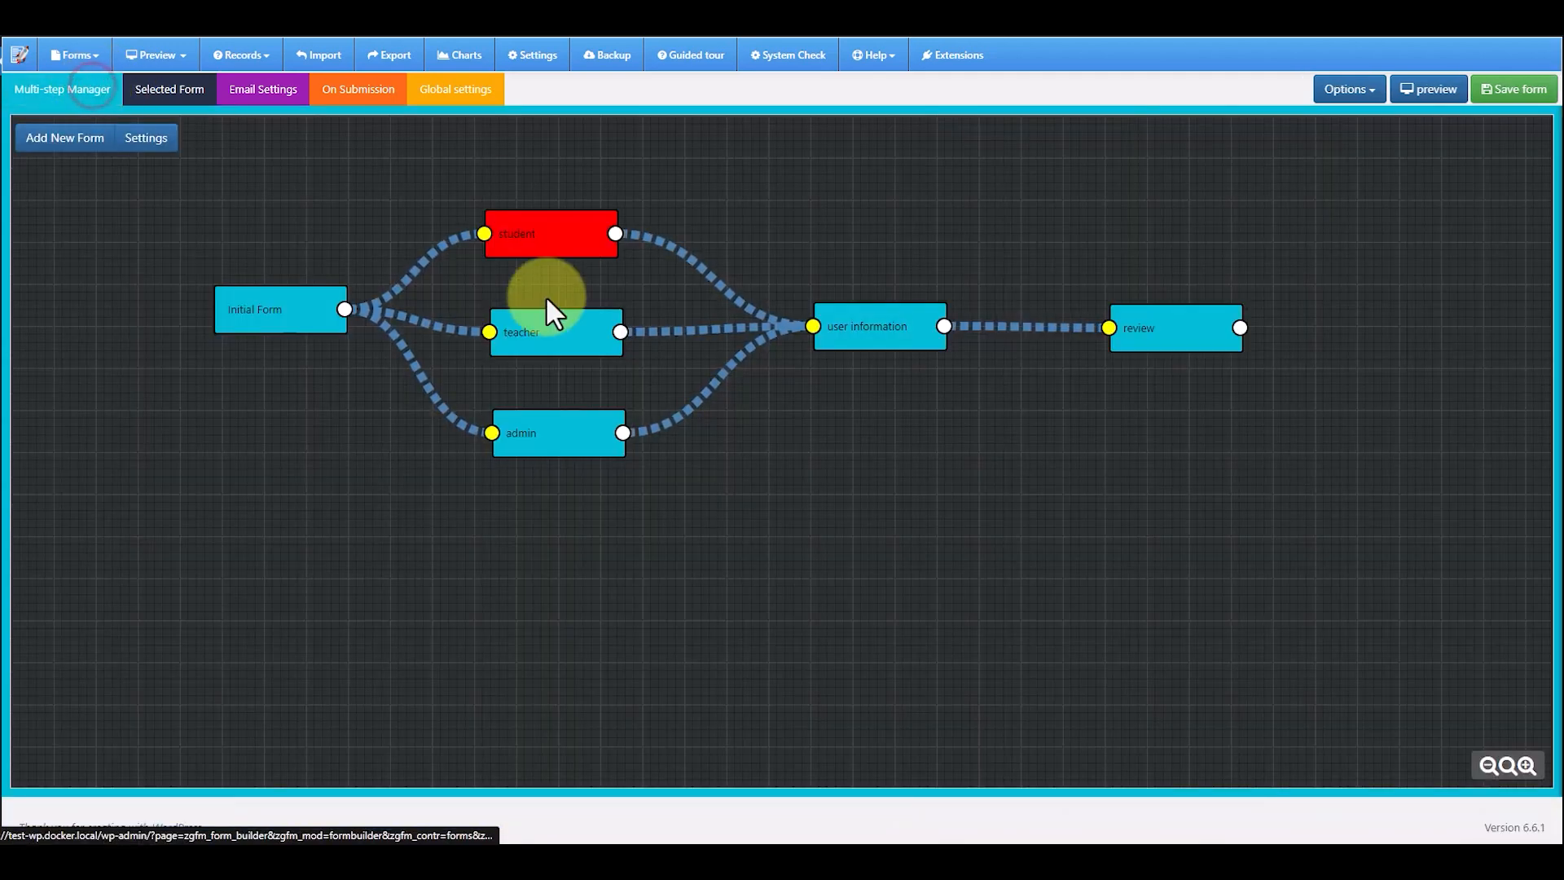
left_click(583, 363)
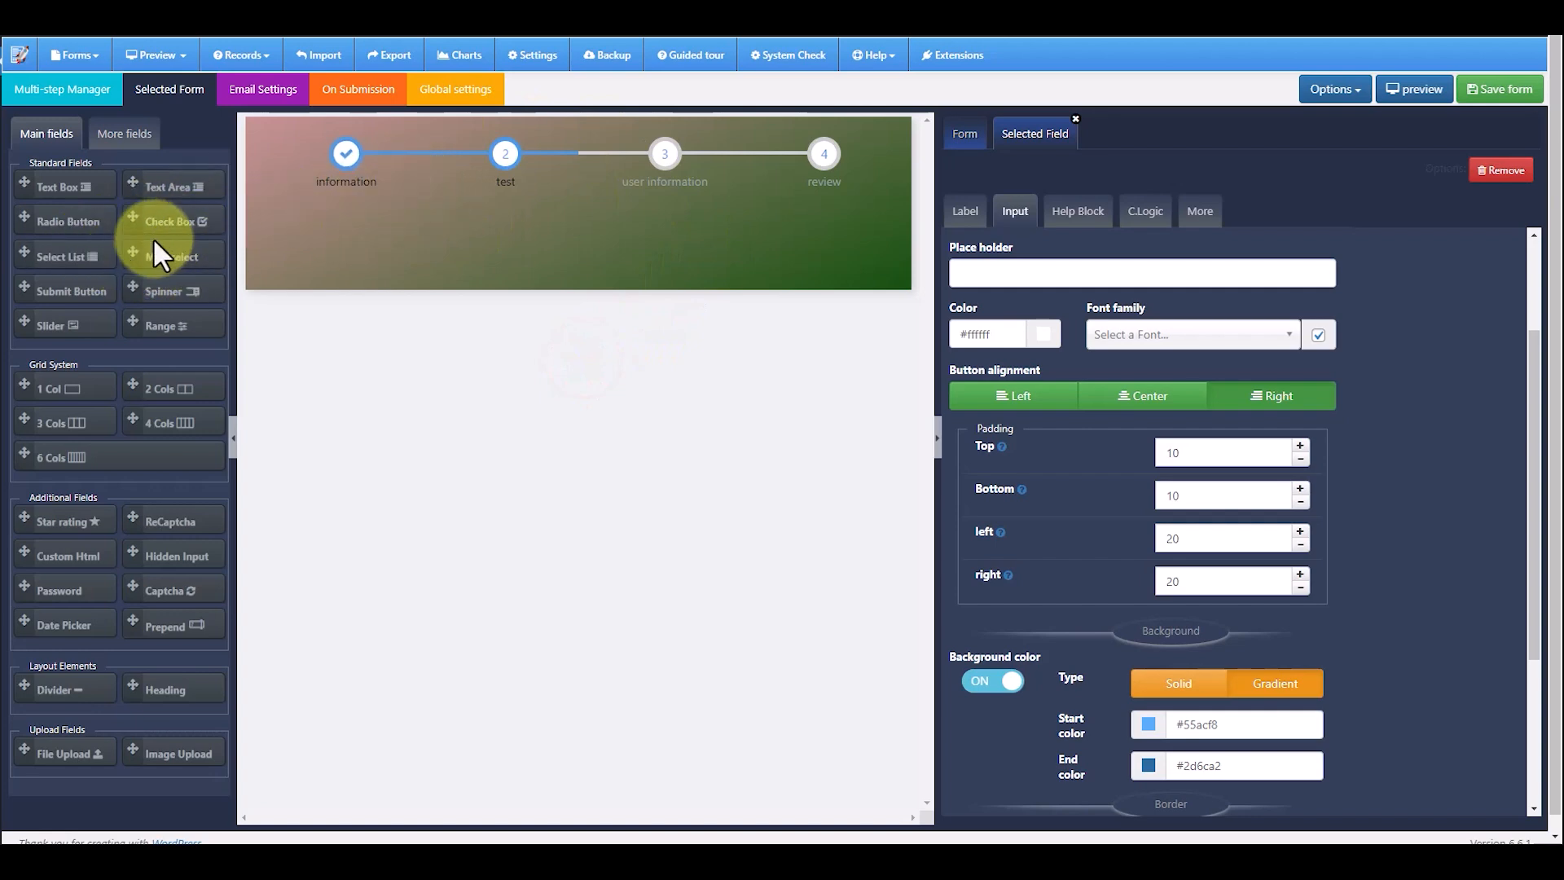
left_click(61, 245)
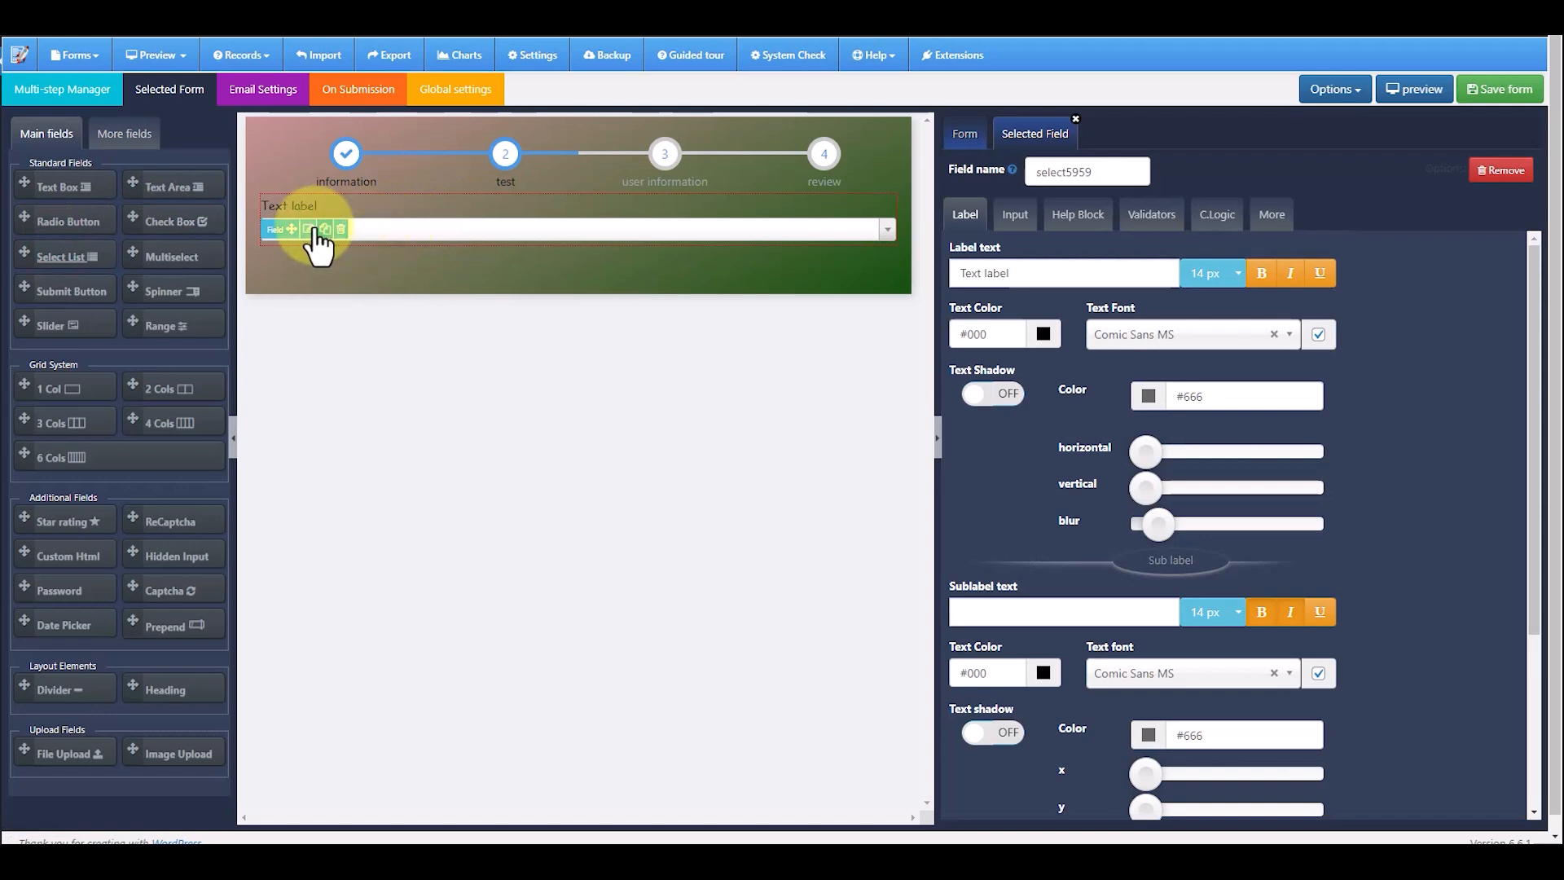
left_click_drag(995, 273, 936, 274)
type("score")
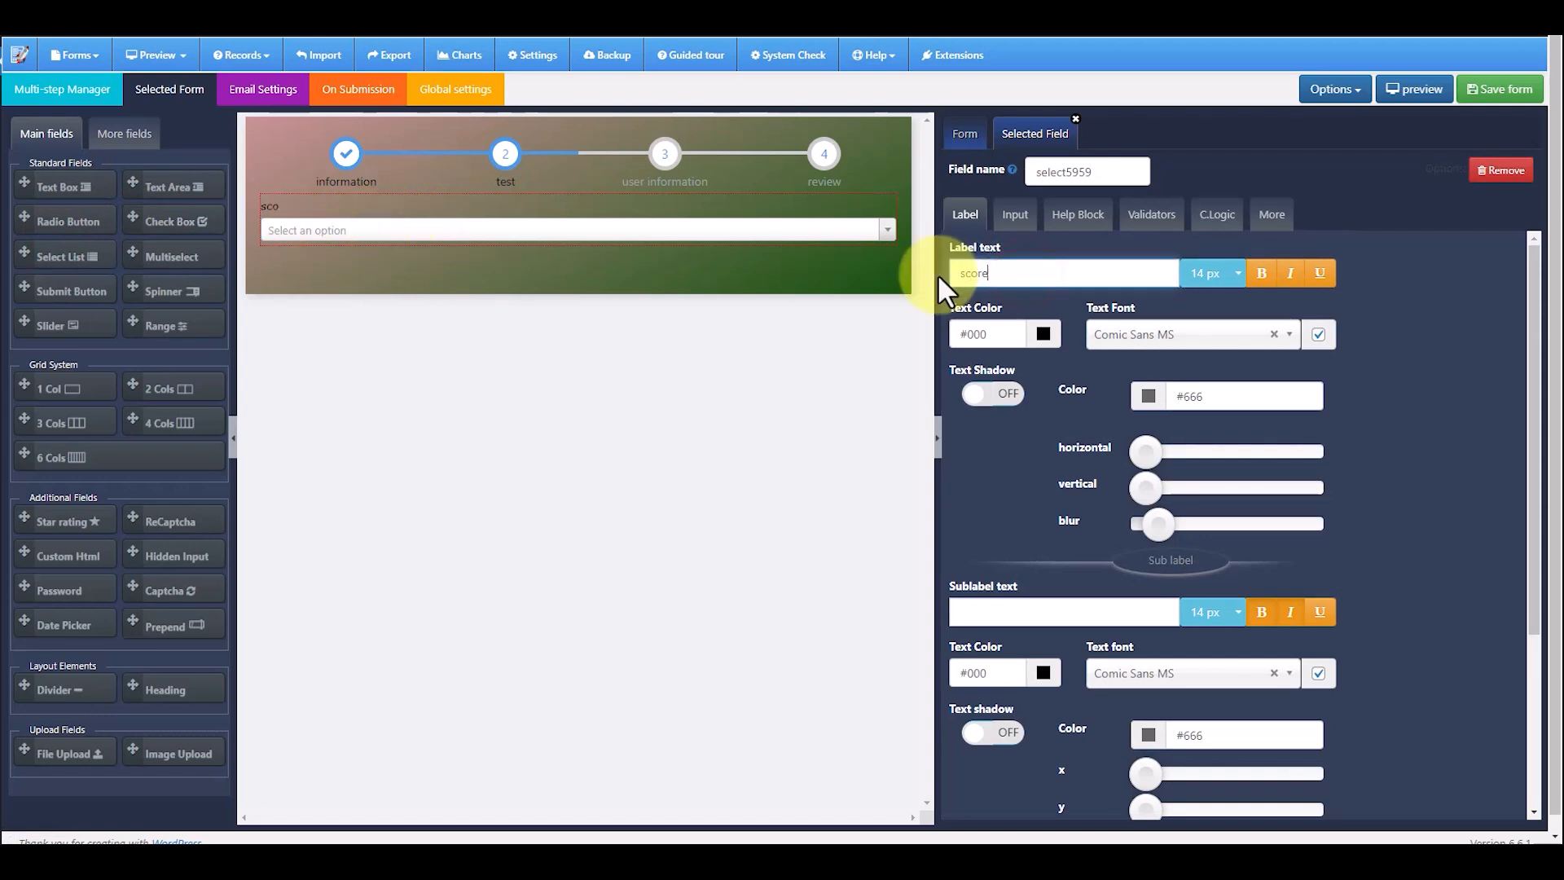
Give the score list three options labelled New option1, New option2 and New option3, and copy the labels to their values
left_click(1015, 214)
left_click(1026, 325)
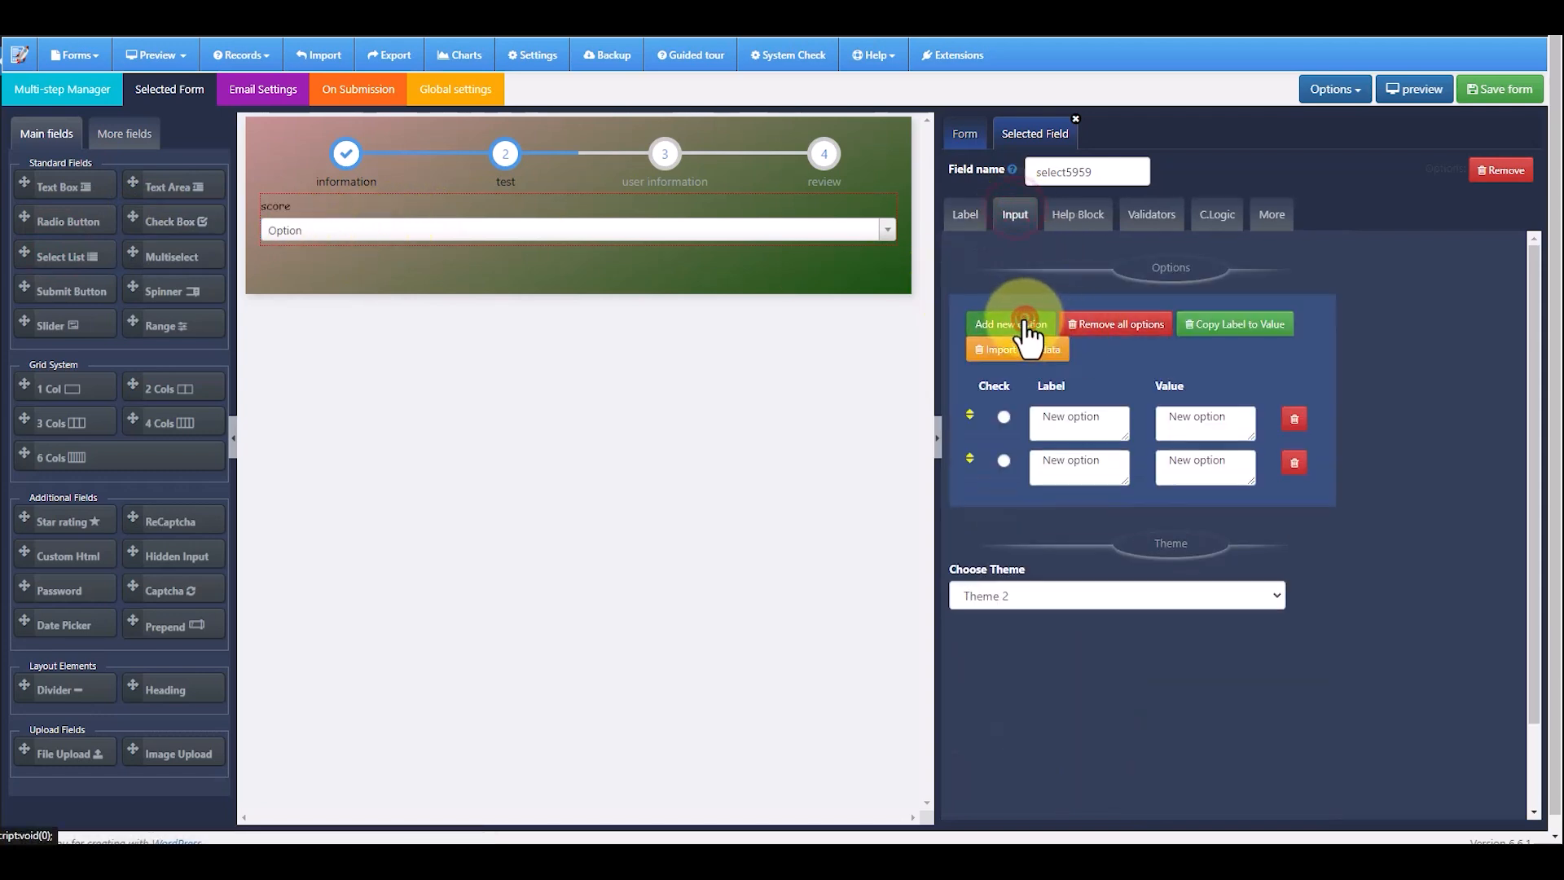
left_click(1026, 324)
left_click(1100, 419)
type("1")
left_click(1106, 470)
type("2")
left_click(1112, 504)
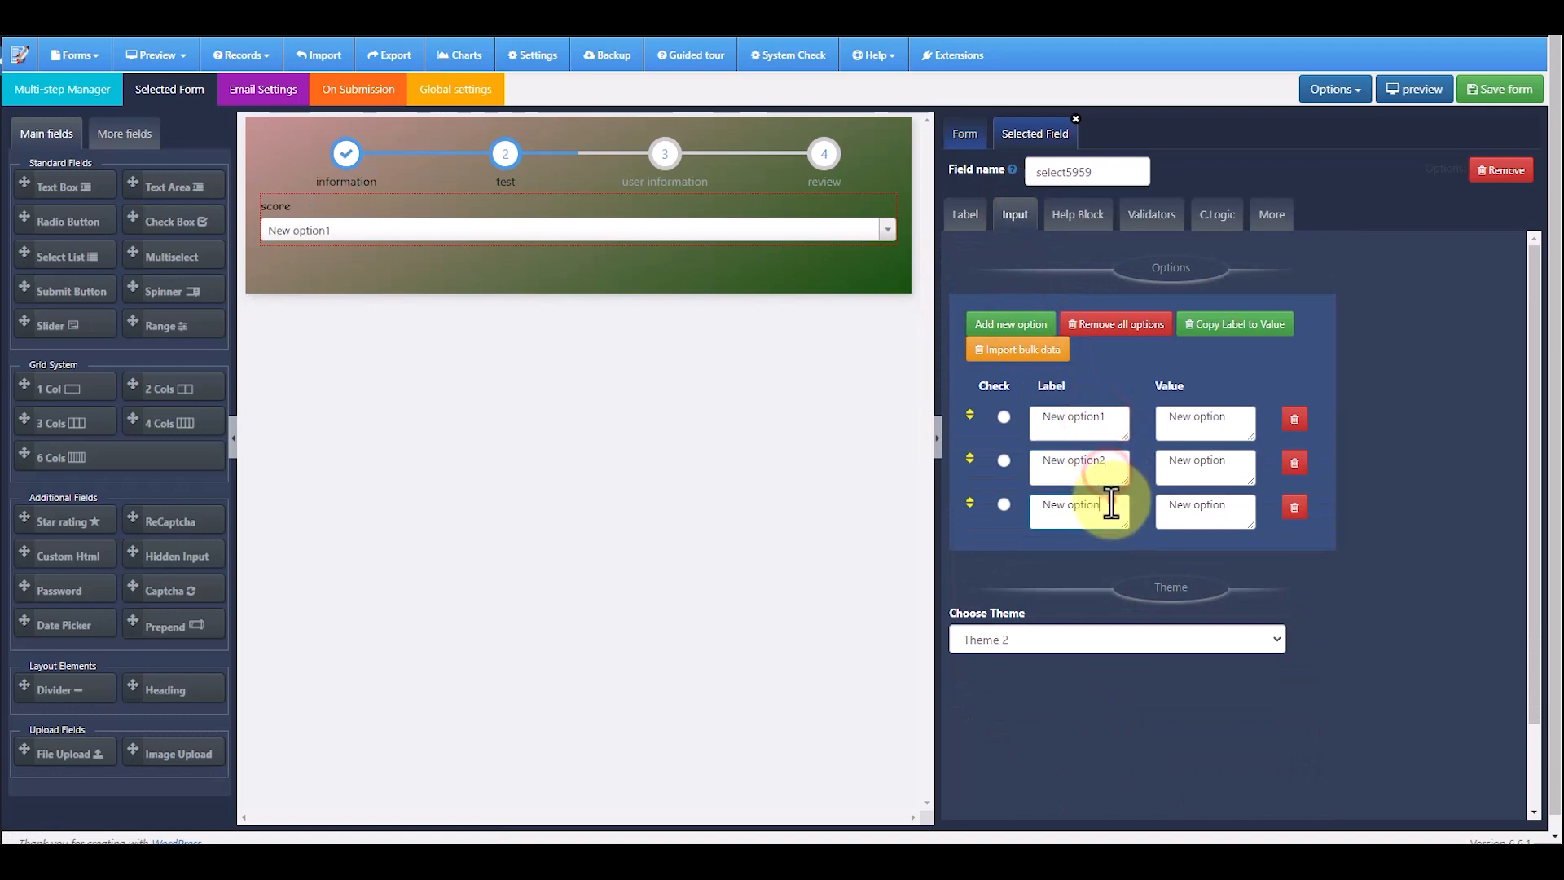
type("3")
left_click(1234, 324)
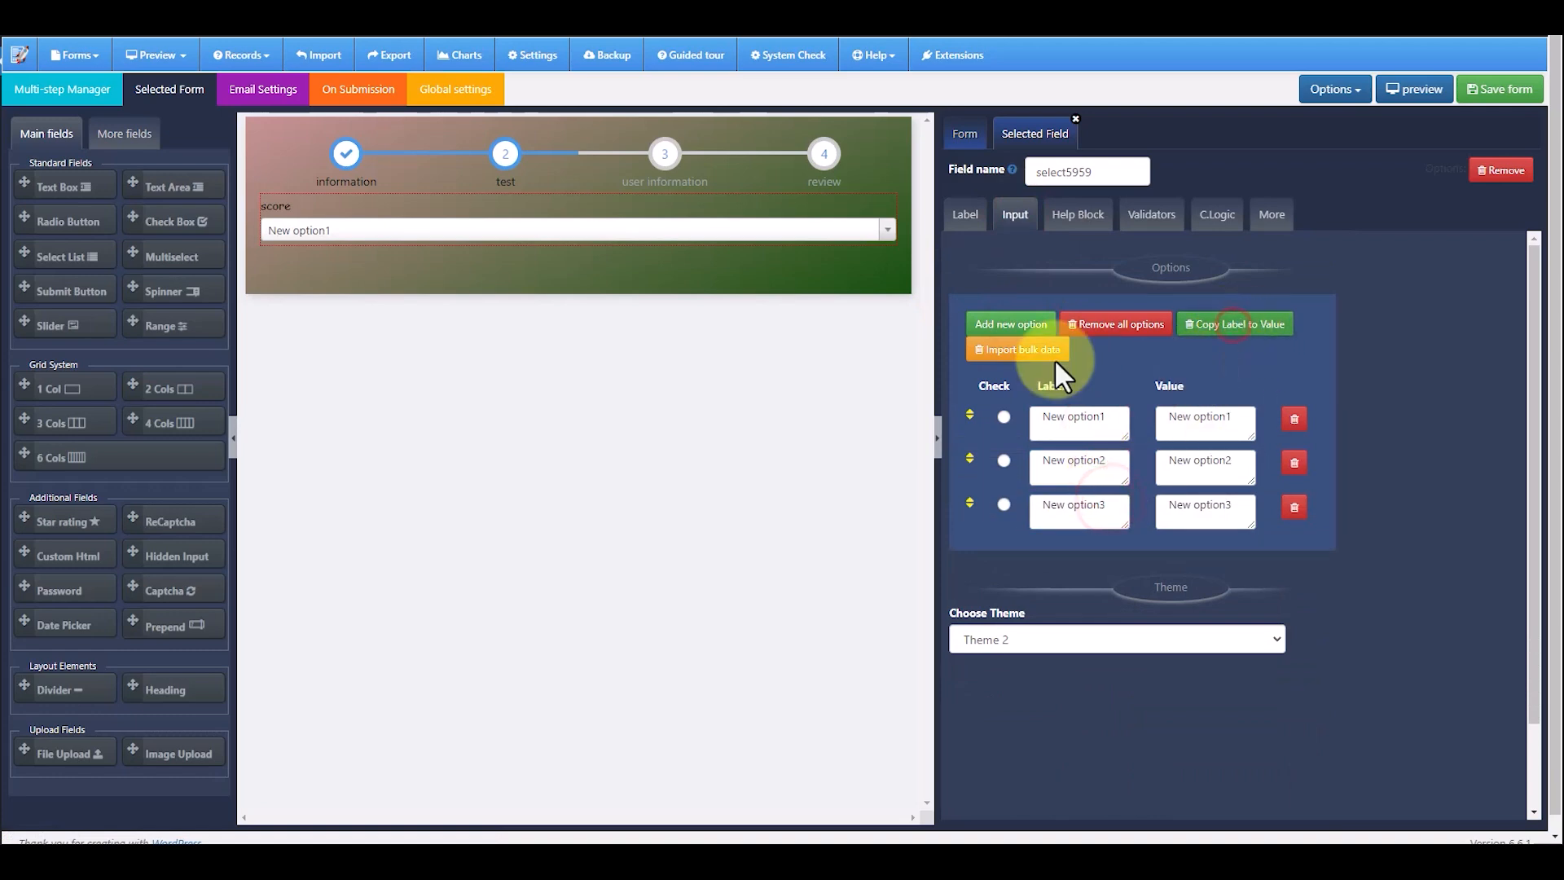
Add a check box field below the score list and give it three options
left_click(162, 224)
left_click(618, 278)
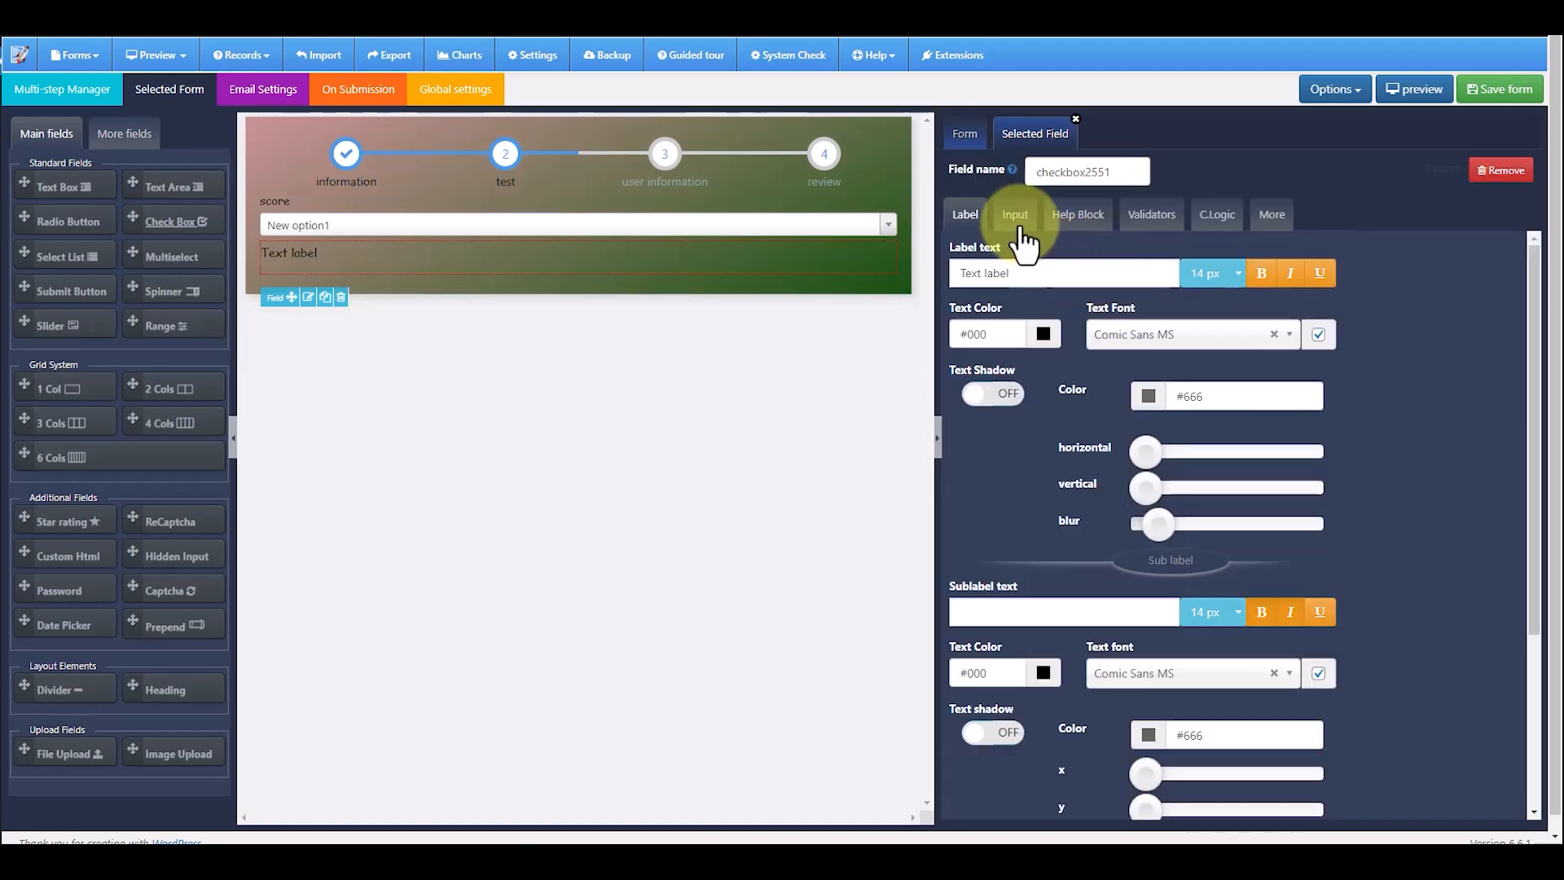
left_click(1015, 215)
left_click(1016, 444)
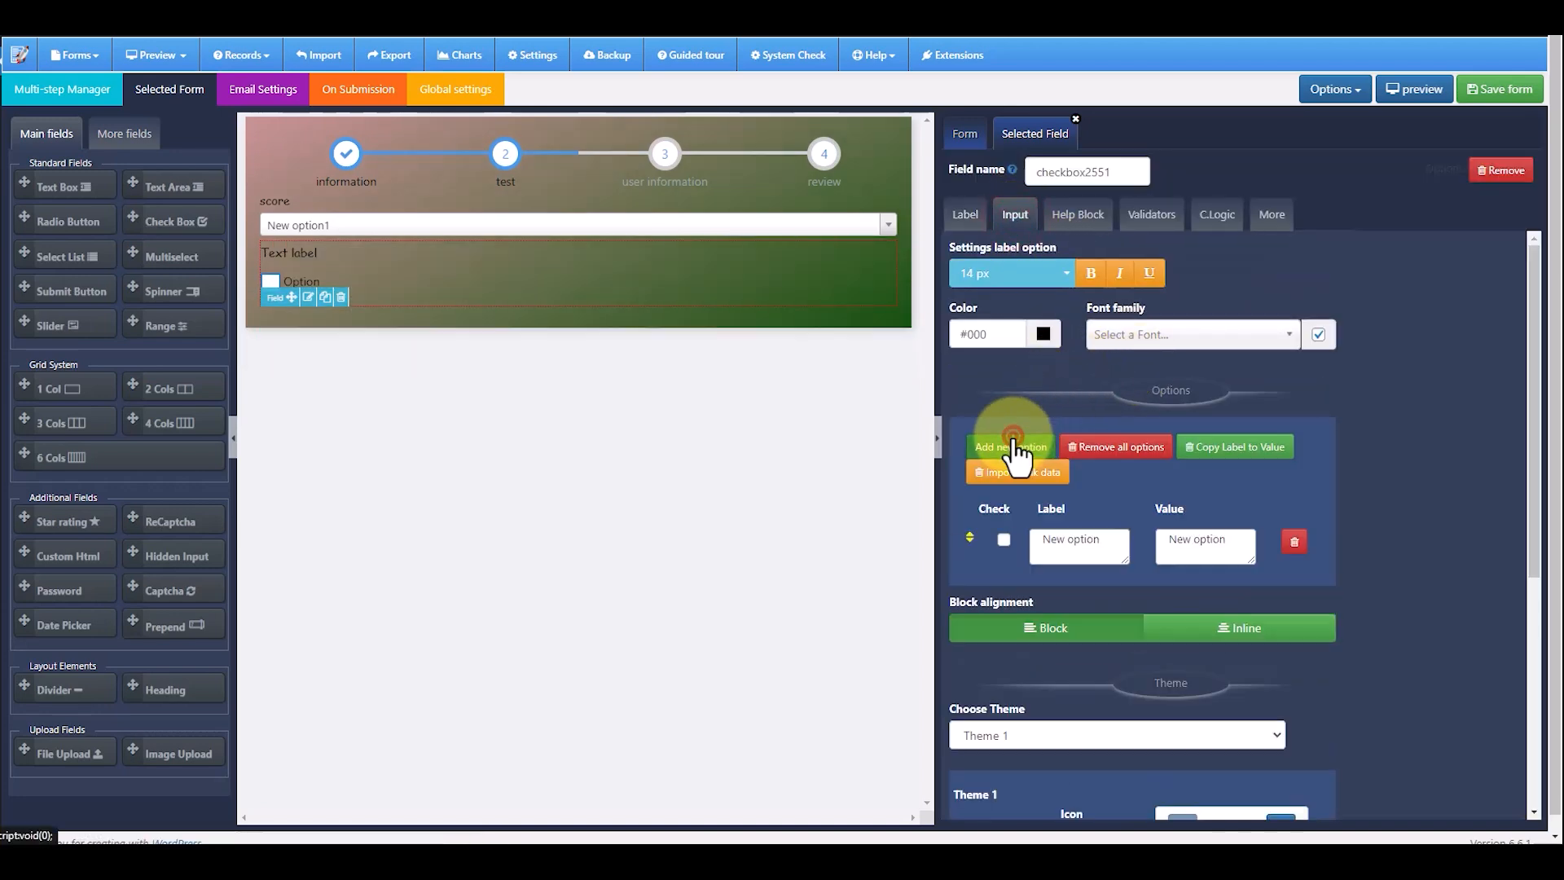
left_click(1016, 444)
left_click(1015, 444)
Label the check box options New option1, New option2 and New option3, and copy the labels to their values
left_click(1103, 538)
type("1")
left_click(1104, 595)
type("2")
left_click(1115, 633)
type("3")
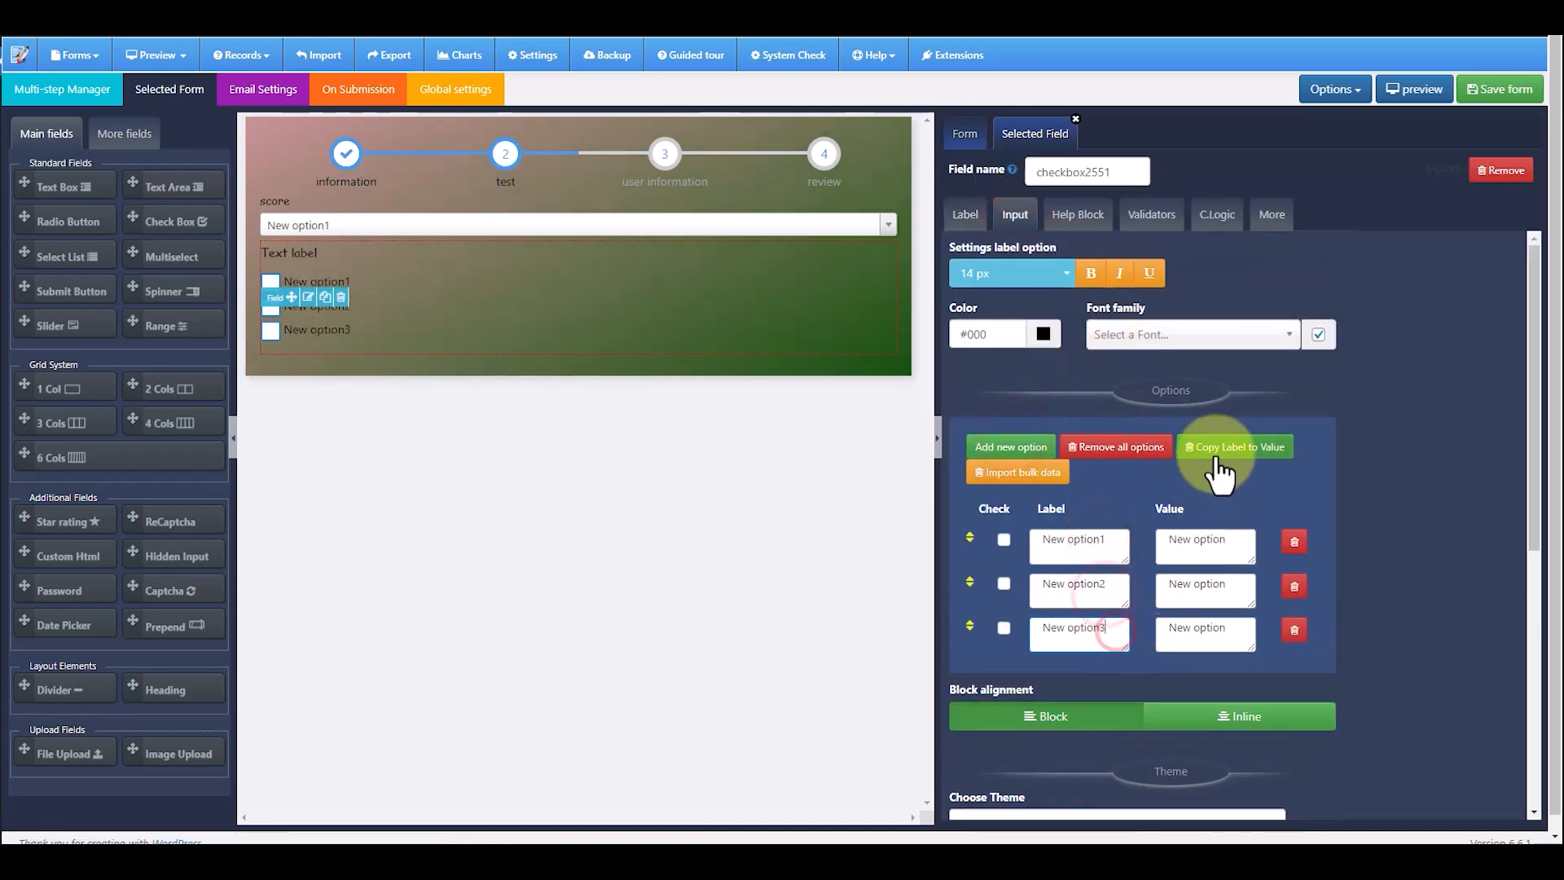
left_click(1214, 446)
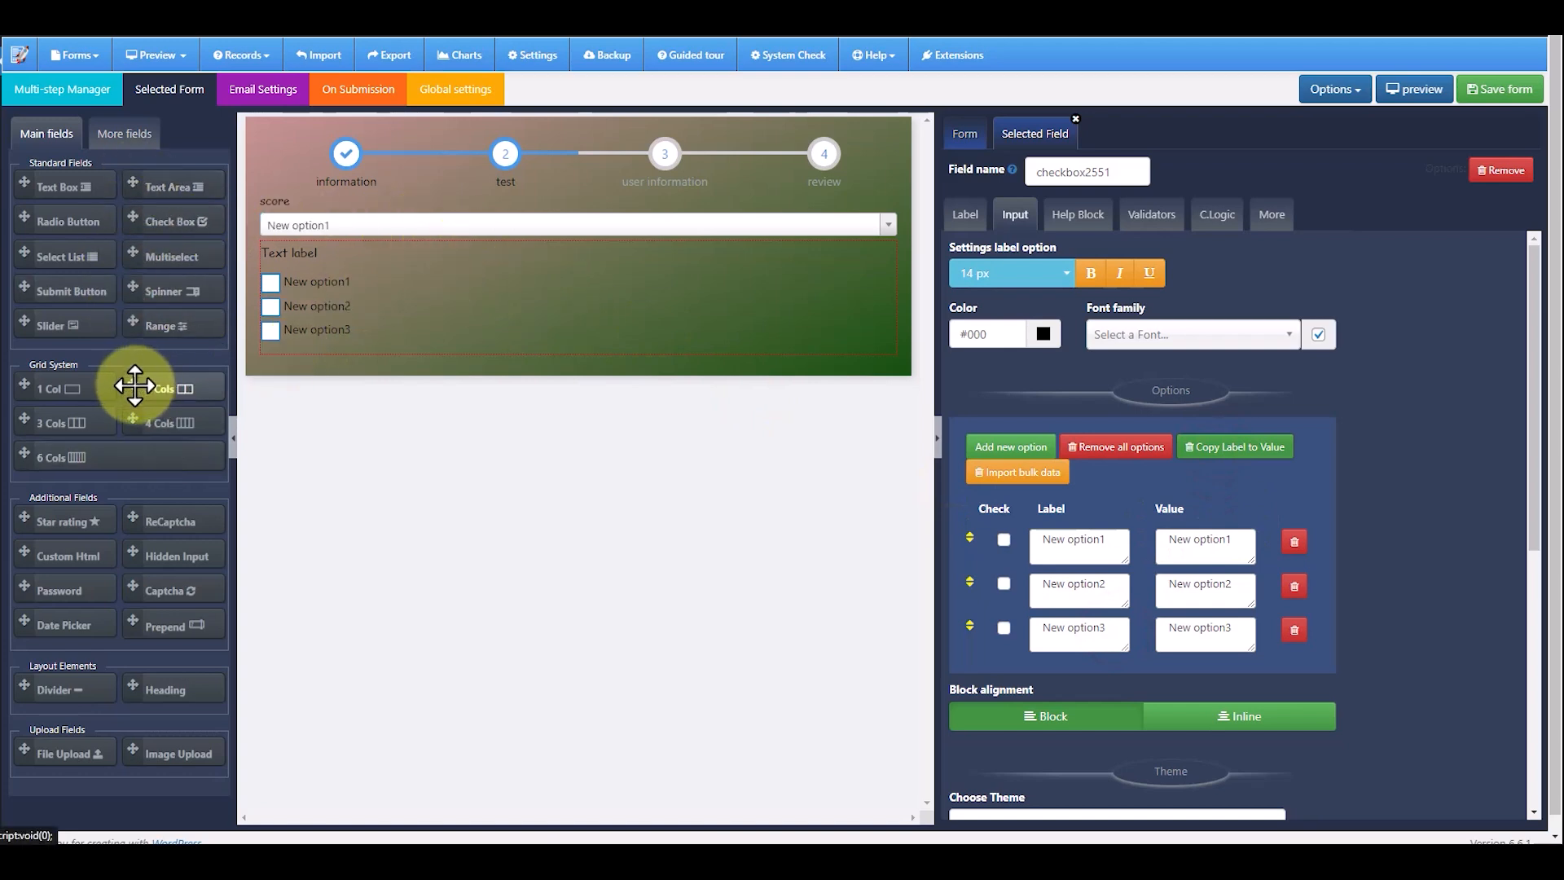
Below the check boxes, add a two-column grid holding a submit button in each column
left_click_drag(157, 396, 332, 378)
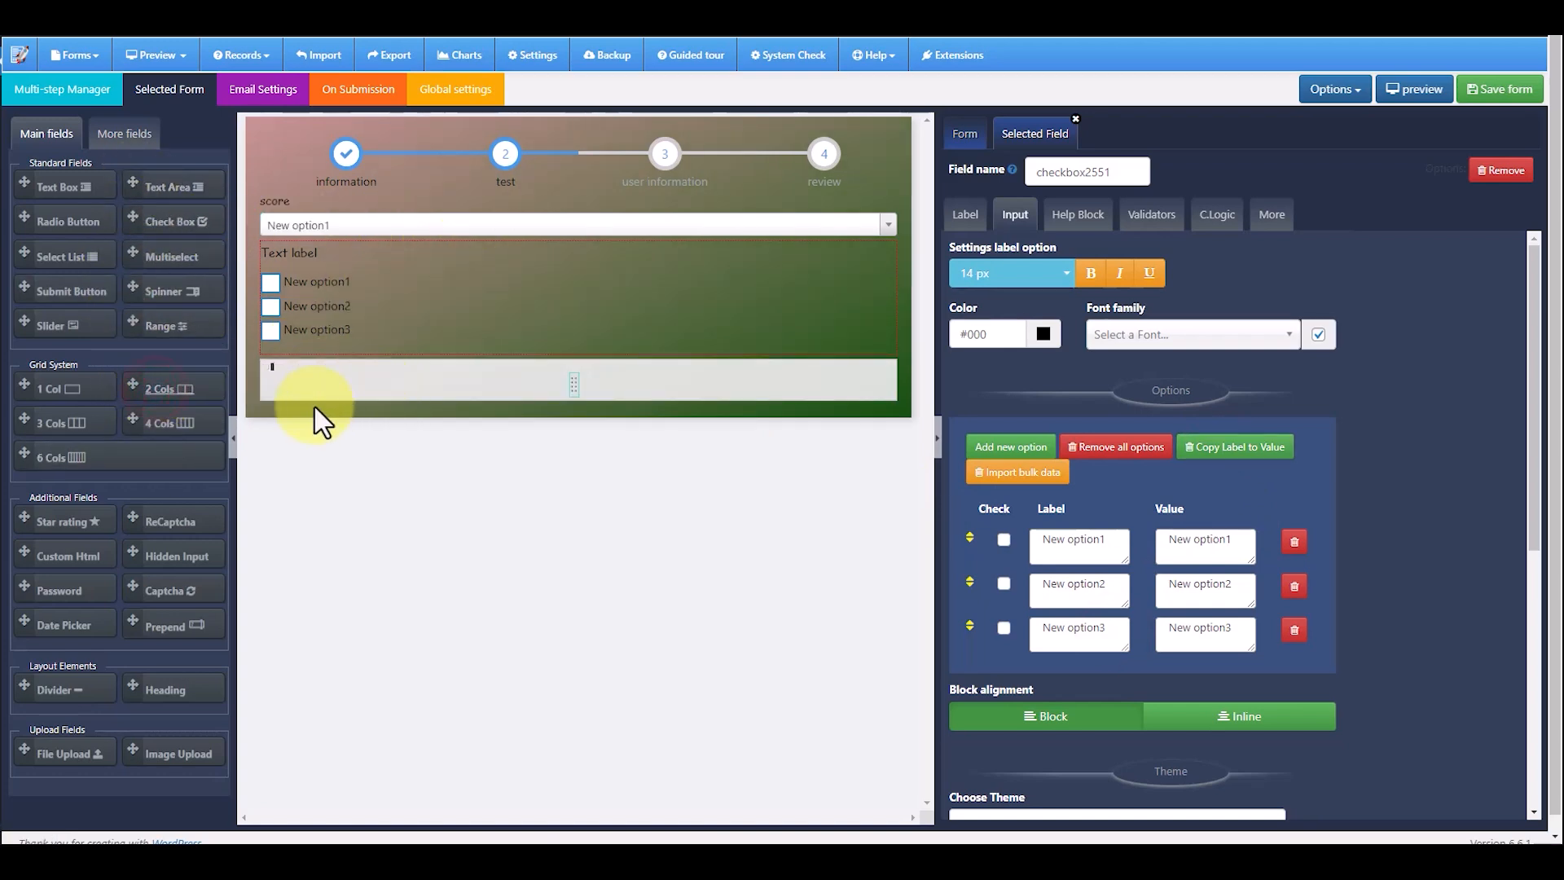
left_click_drag(20, 287, 296, 395)
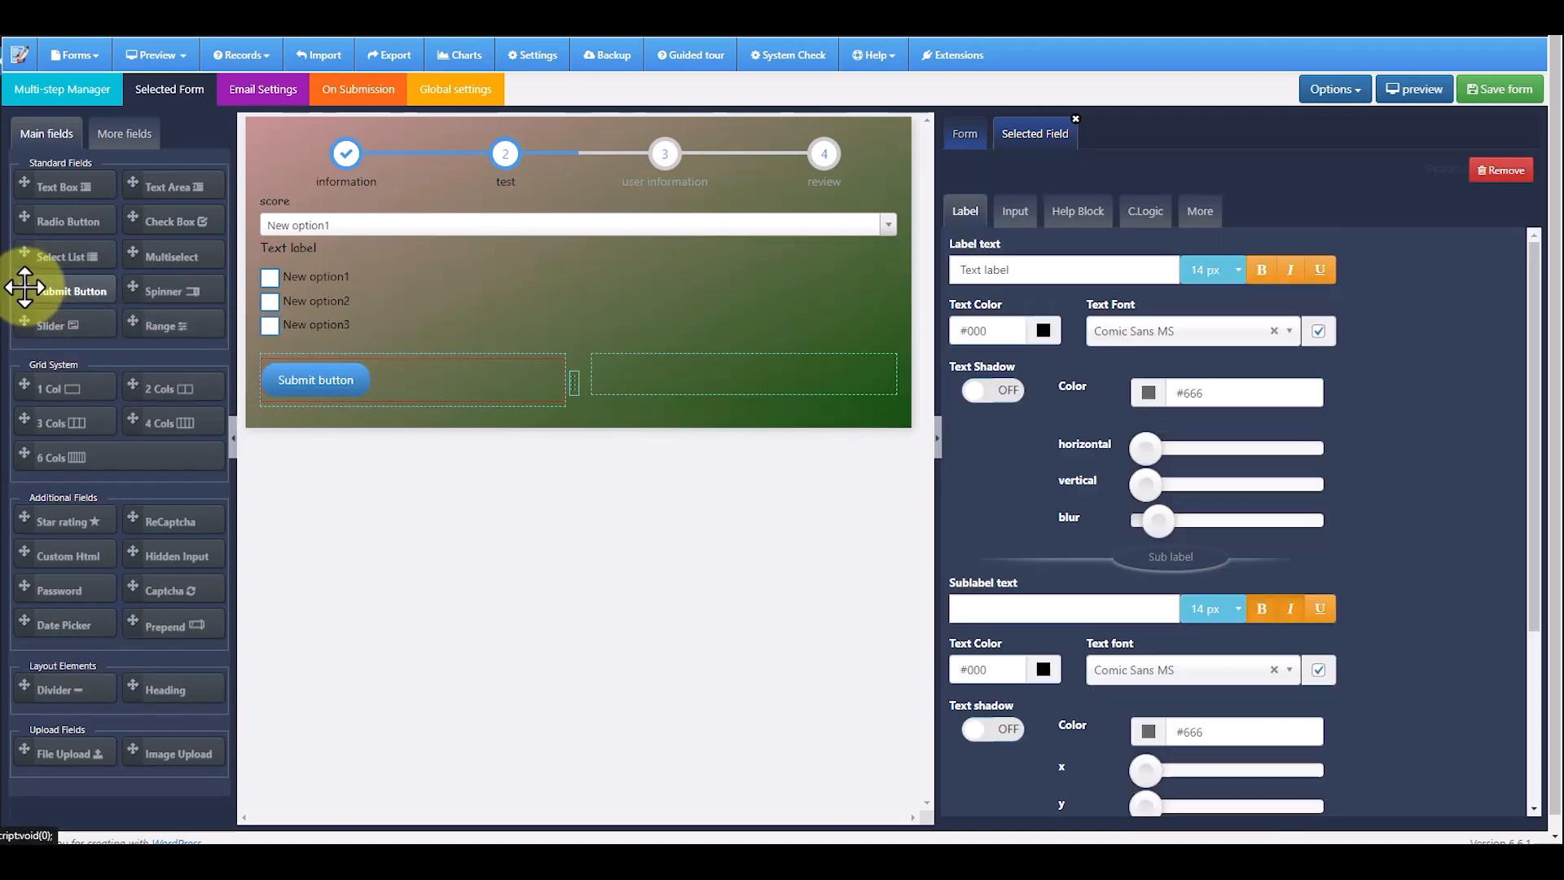
left_click_drag(28, 287, 641, 374)
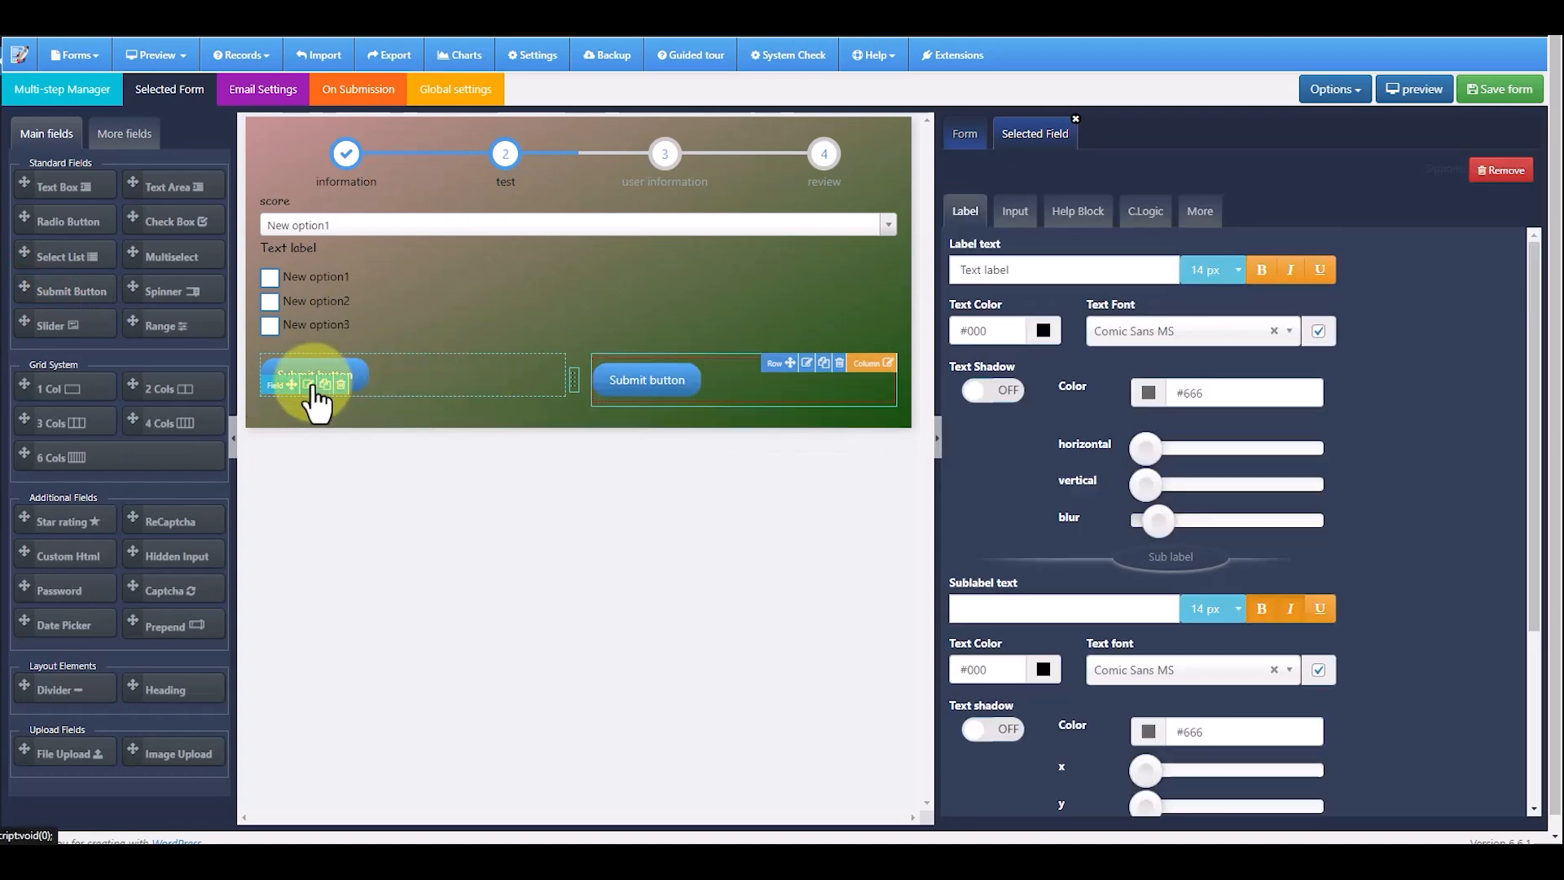
Set the teacher step's first submit button to the Previous action with the text Prev
left_click(315, 389)
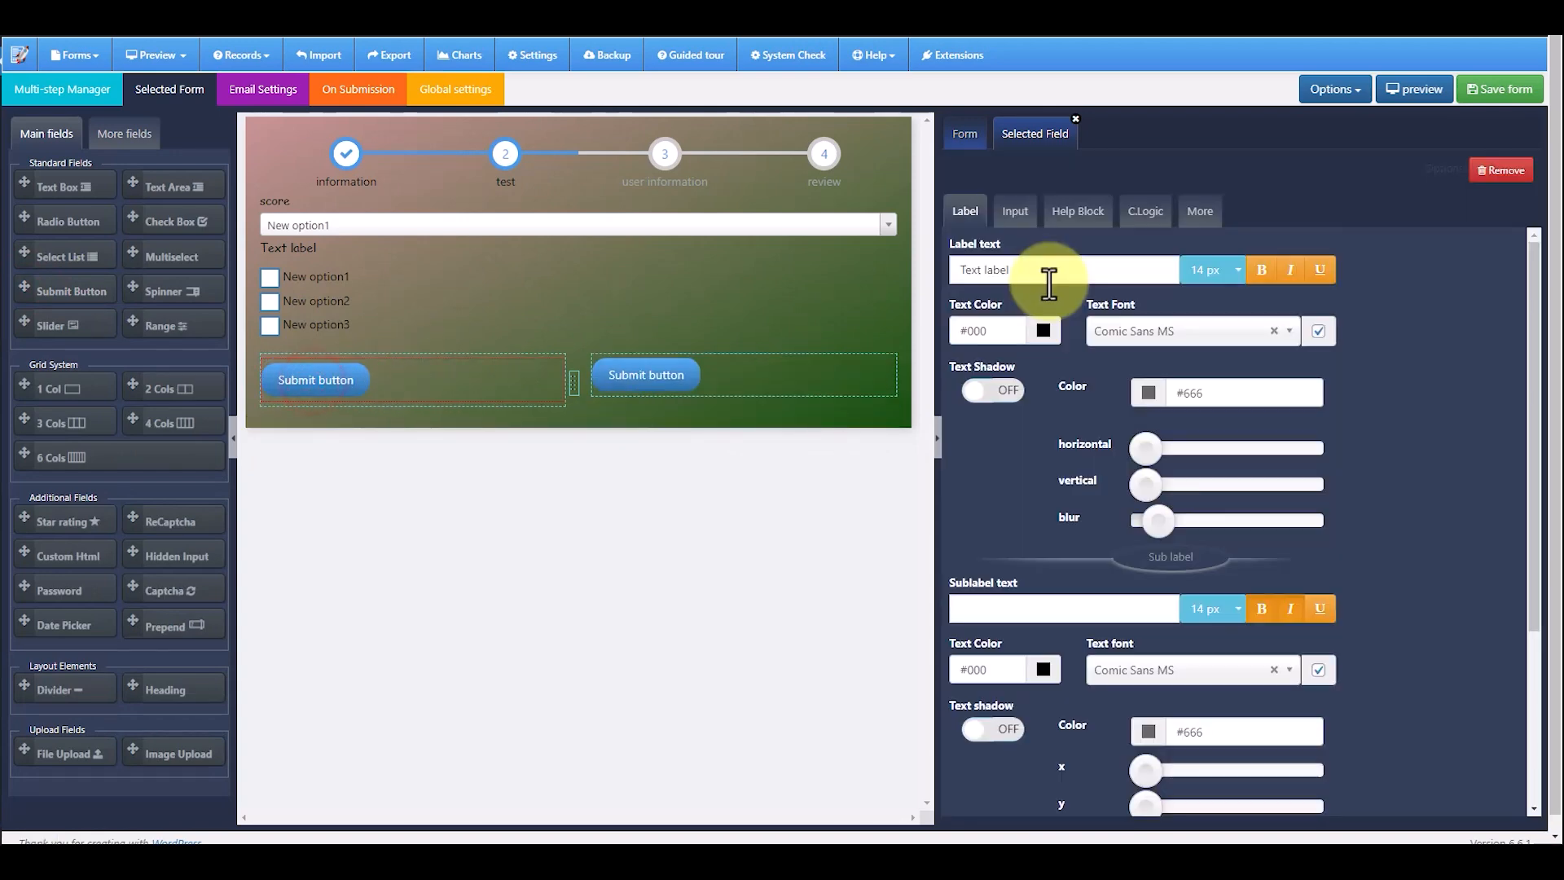
left_click(1015, 211)
left_click(1096, 285)
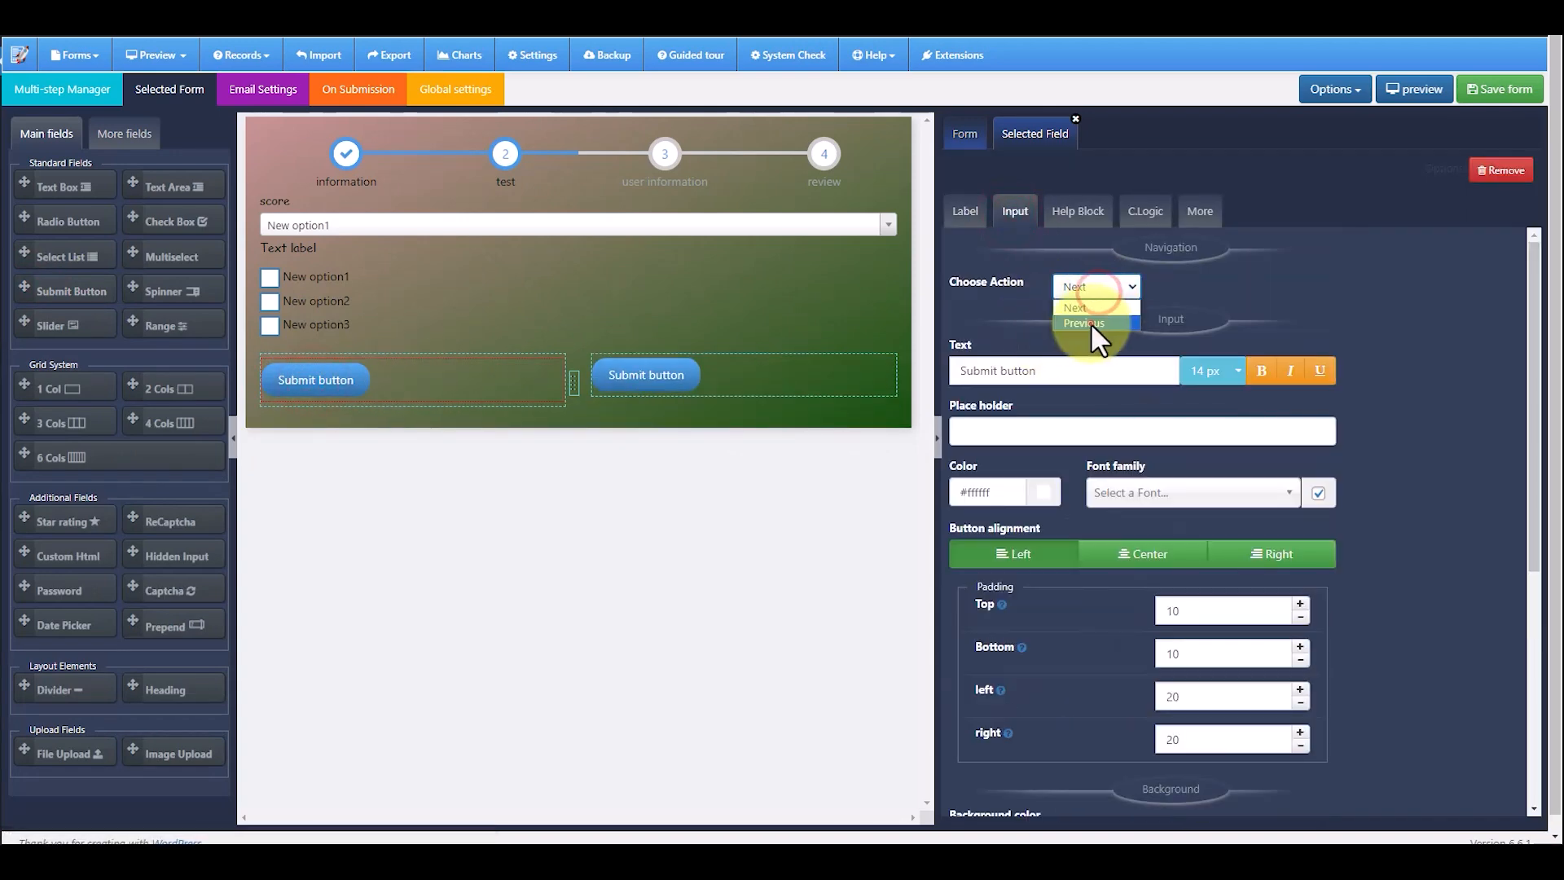
left_click(1091, 323)
left_click_drag(1060, 369, 951, 375)
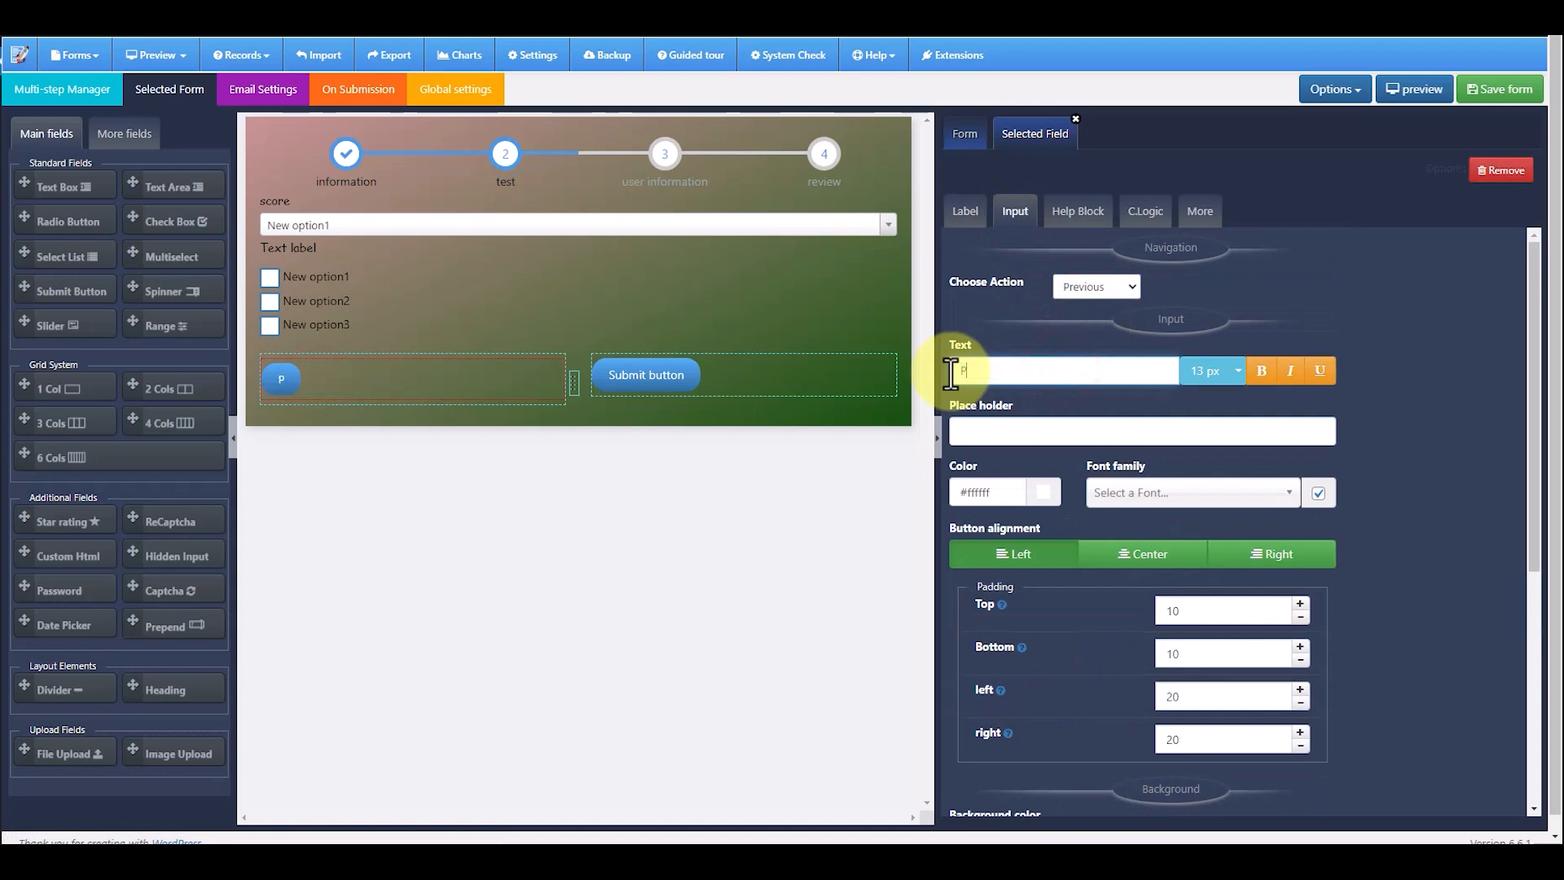
Set the teacher step's second submit button text to Next and align the button right
left_click(637, 378)
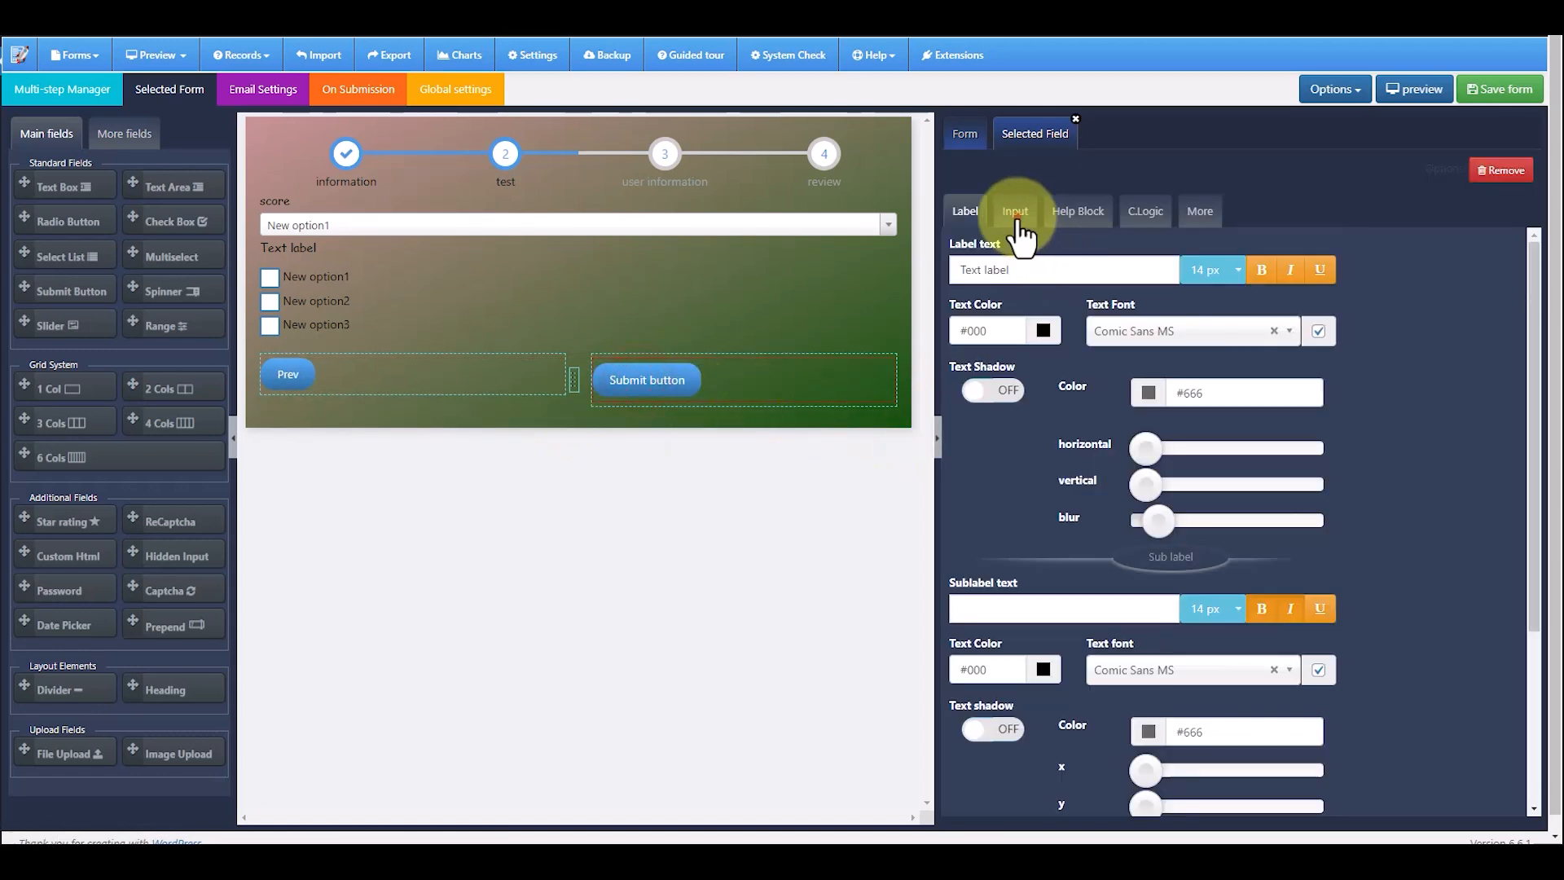
left_click(1015, 211)
left_click_drag(1074, 368, 952, 373)
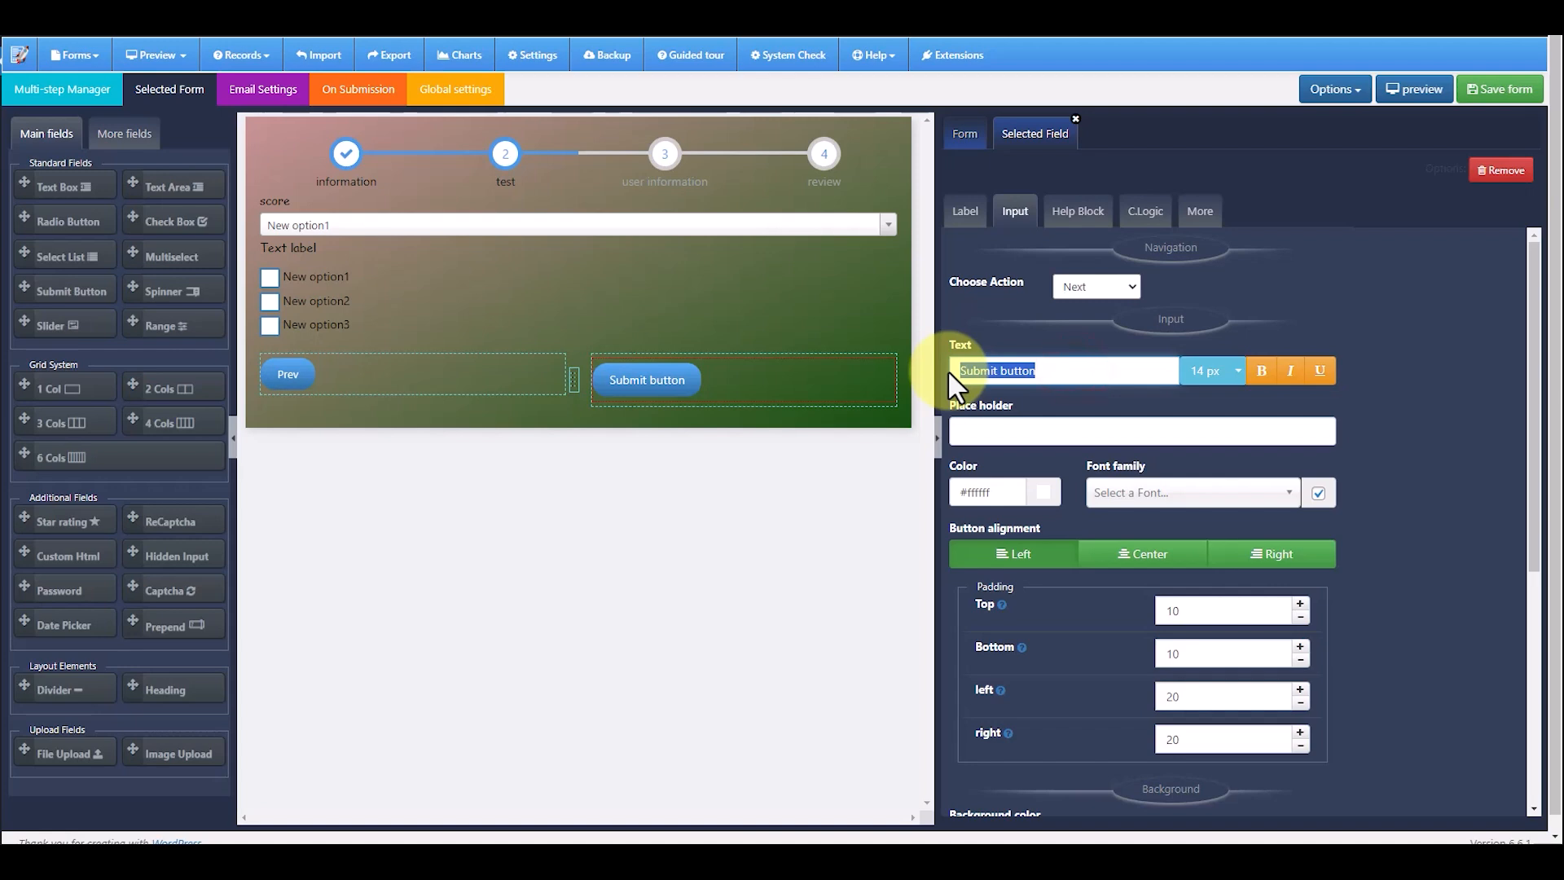
type("Next")
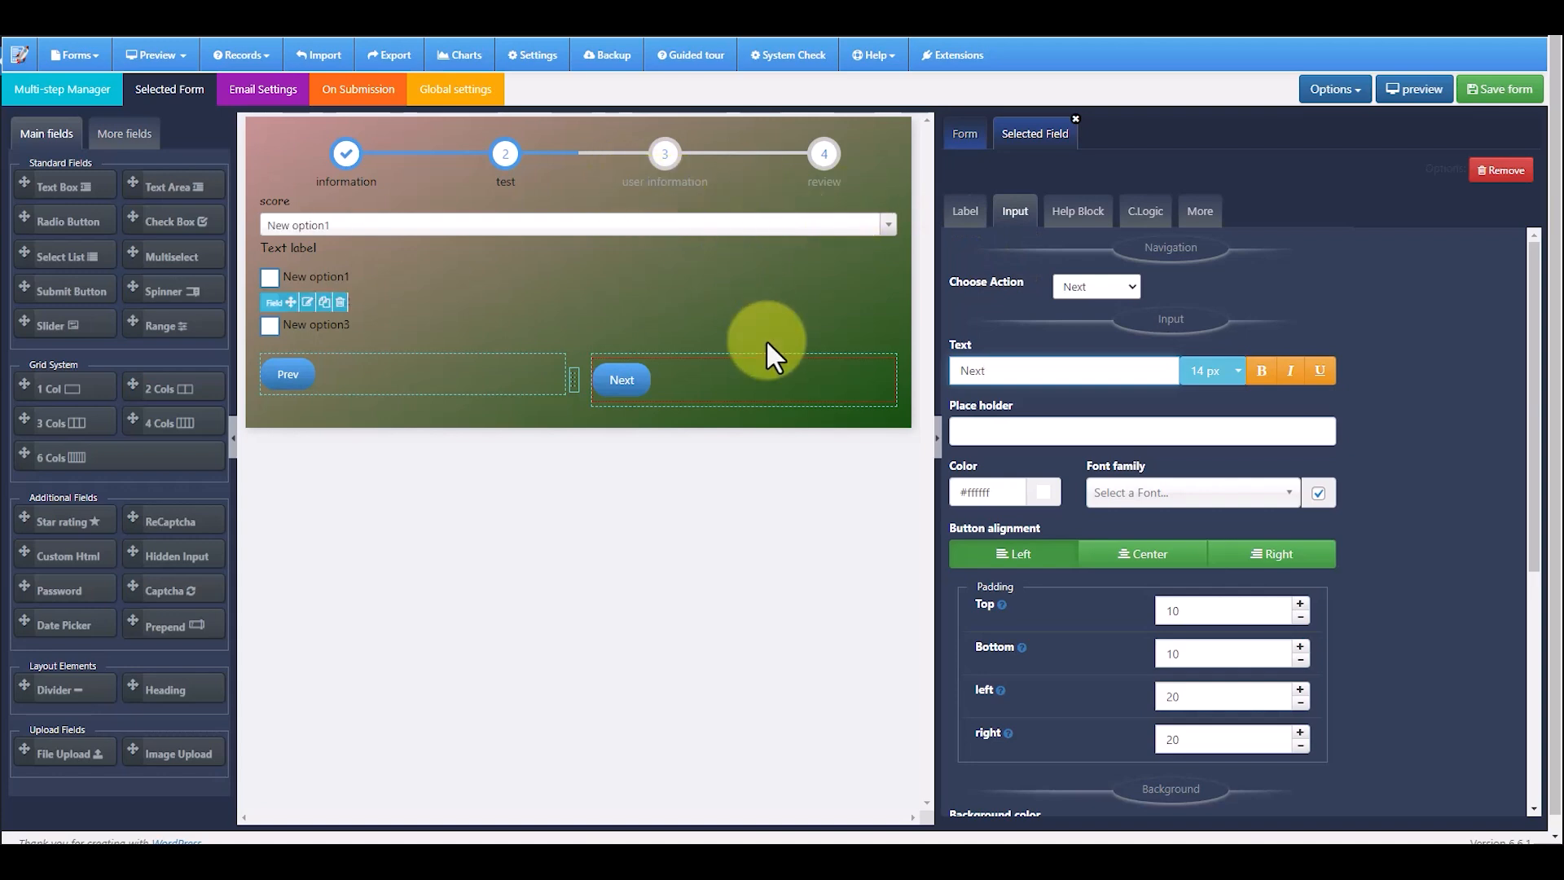
left_click(1267, 556)
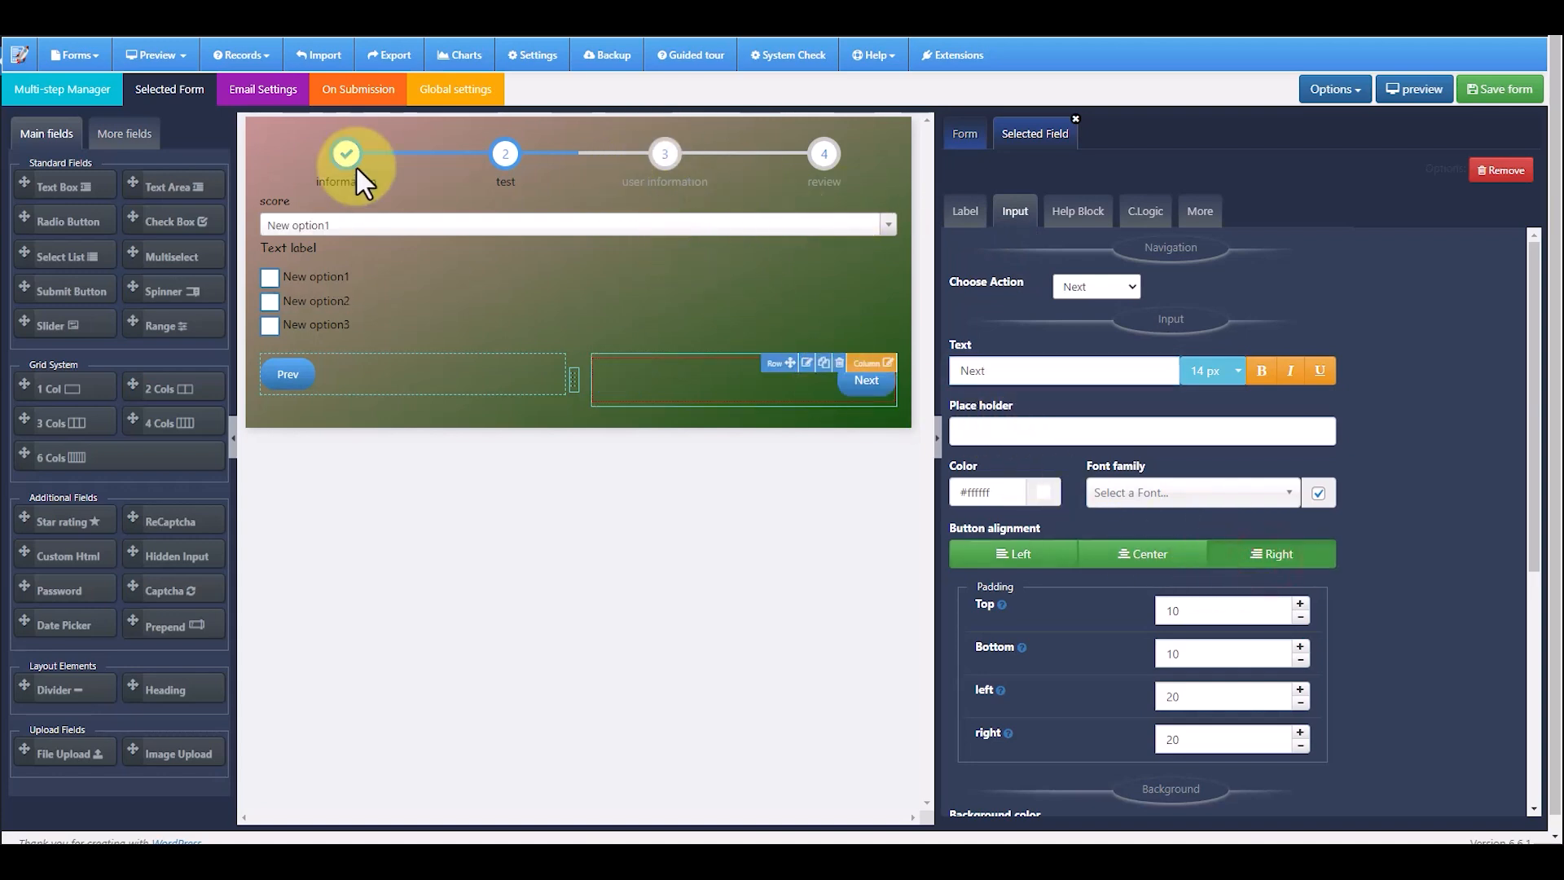
Open the admin step for editing and add a select list to it
left_click(75, 91)
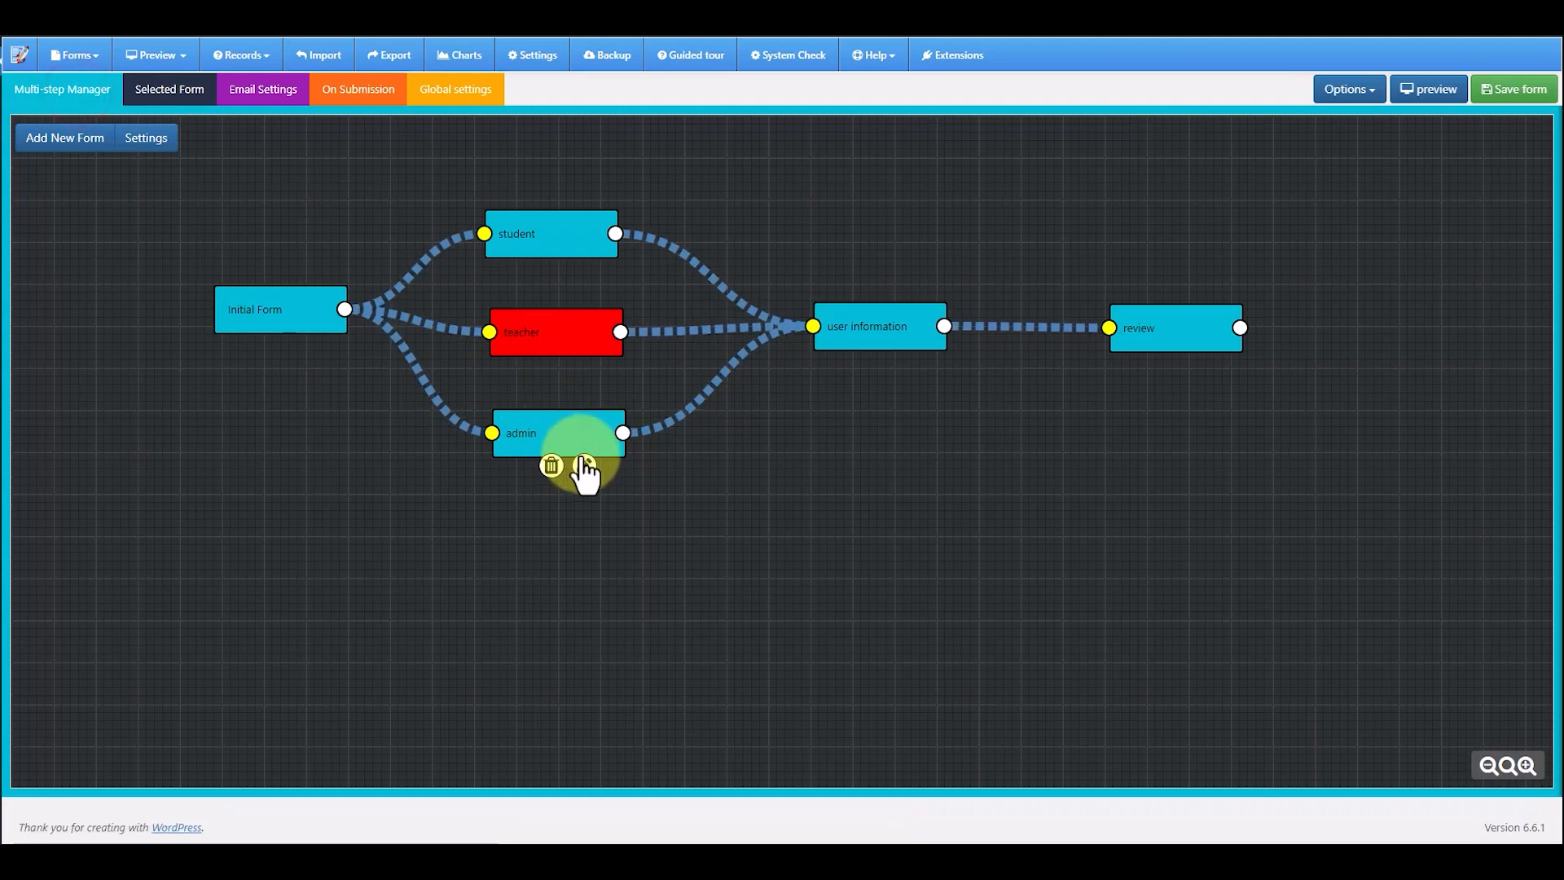
left_click(586, 464)
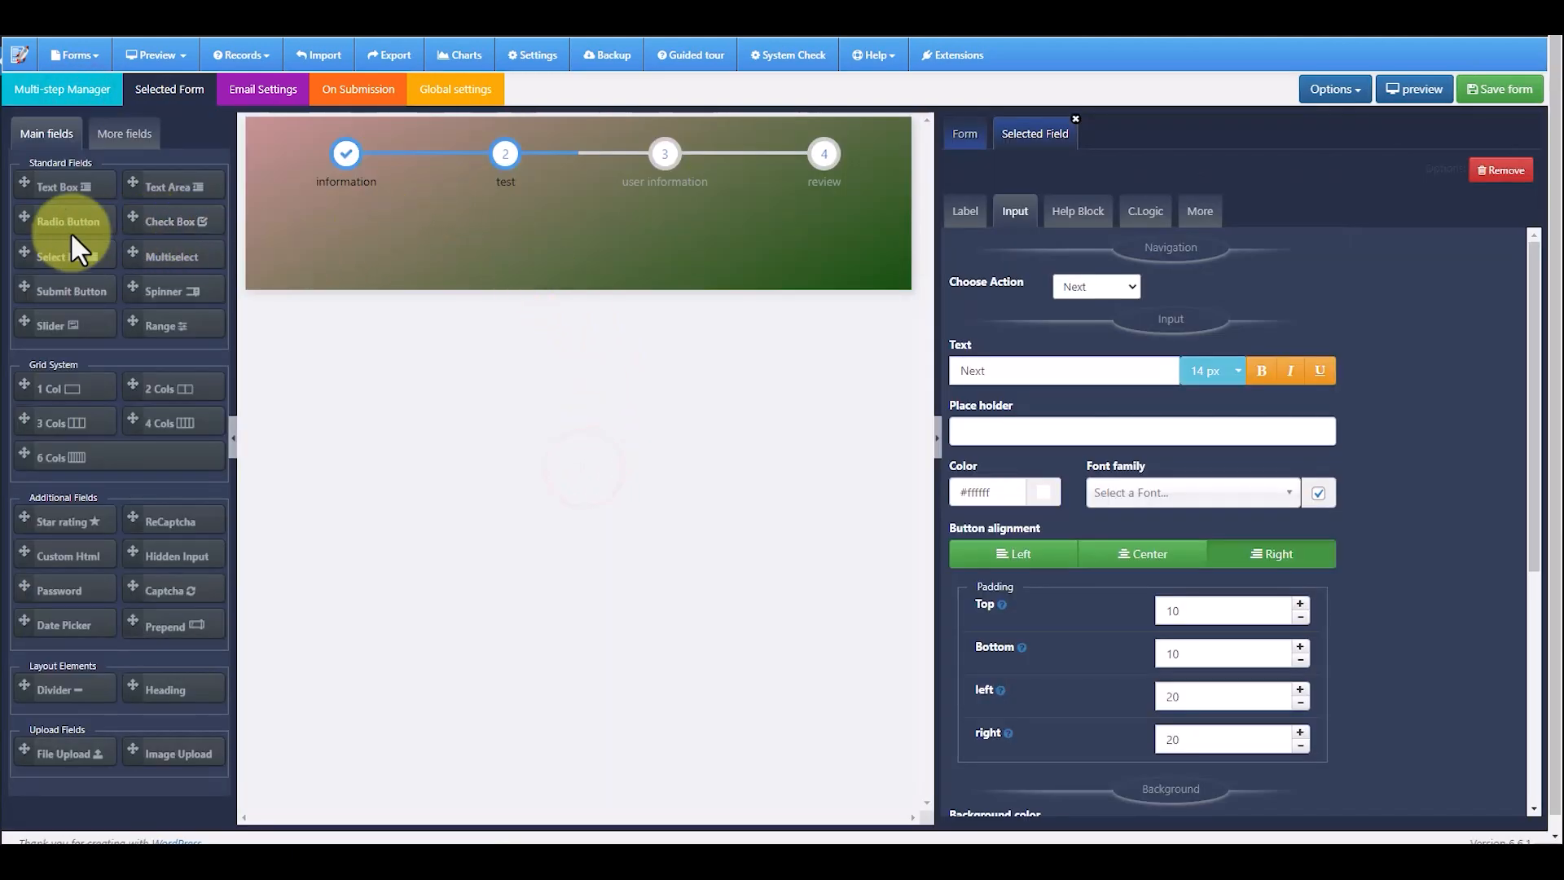
left_click(75, 257)
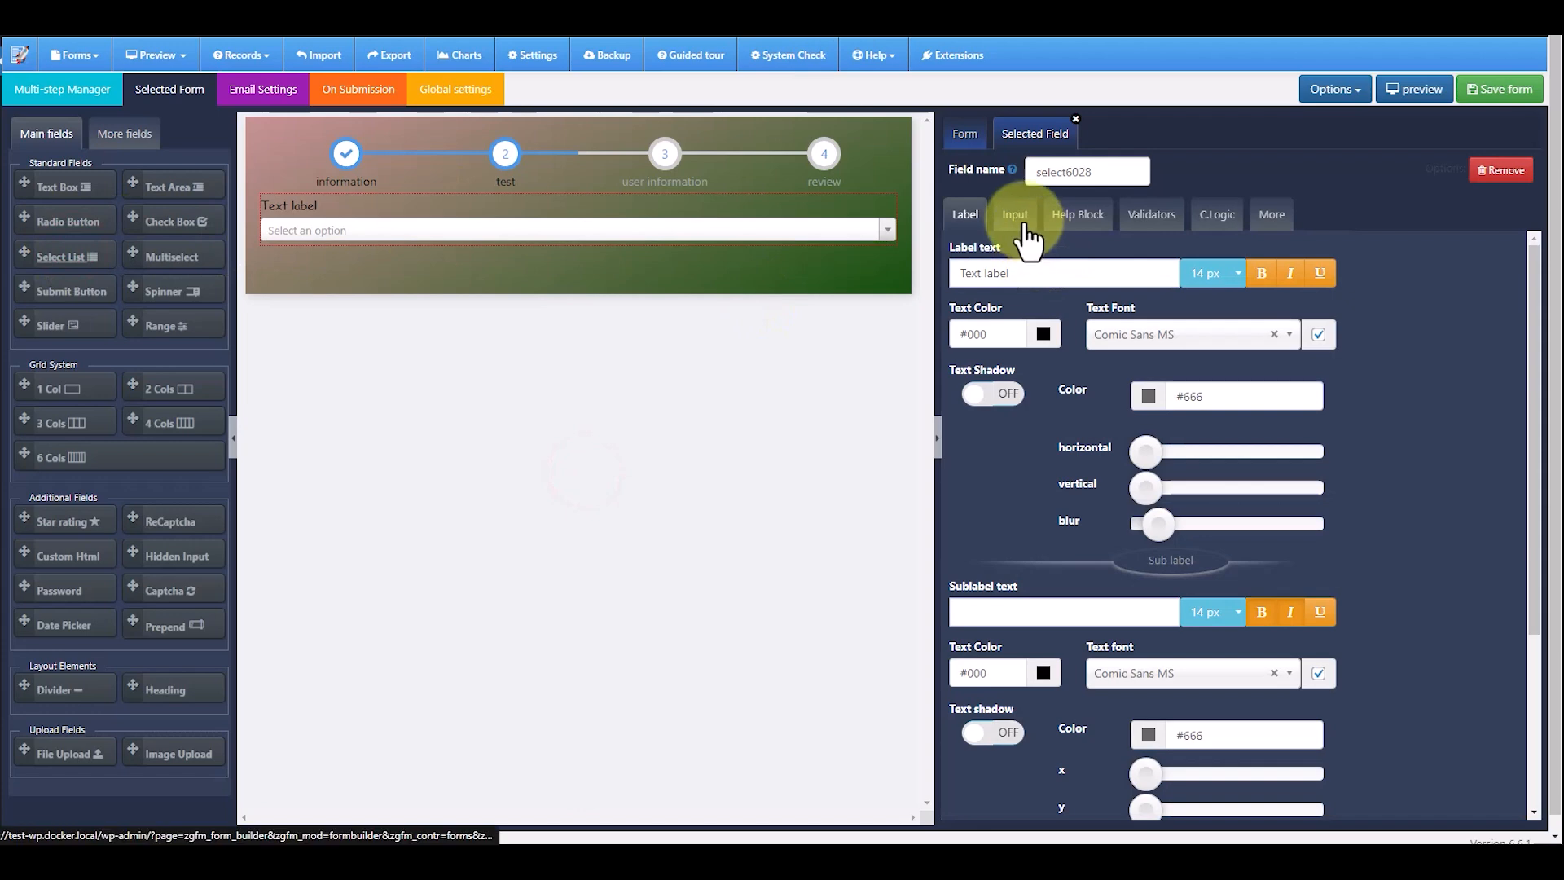
Give the admin select list three options, labelling the first two New option1 and New option2
left_click(1017, 220)
left_click(1015, 326)
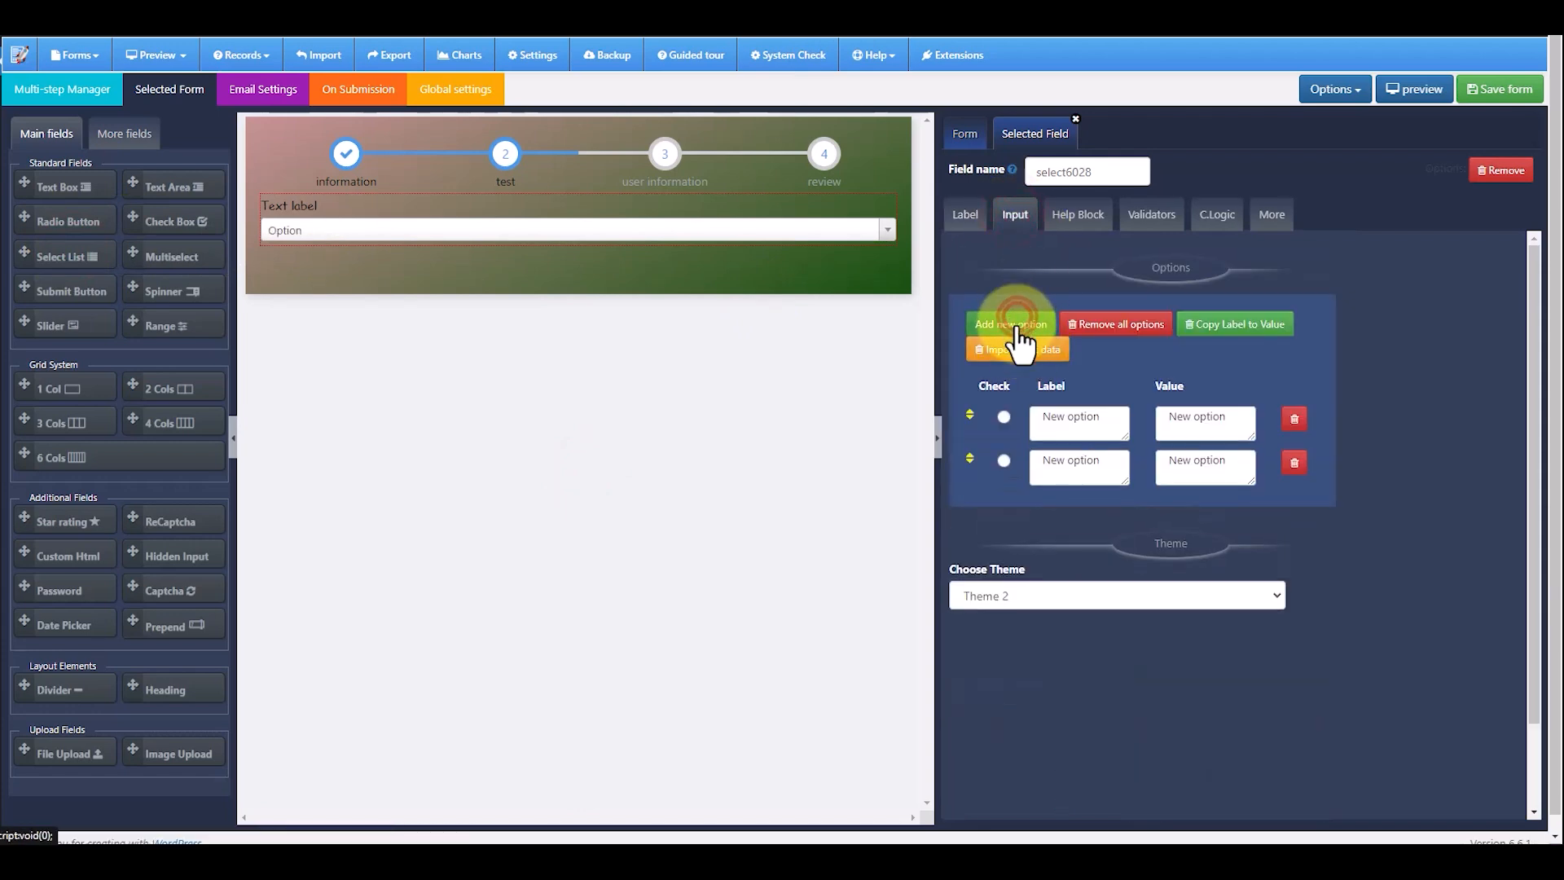
left_click(1013, 326)
left_click(1112, 416)
type("1")
left_click(1114, 458)
type("2")
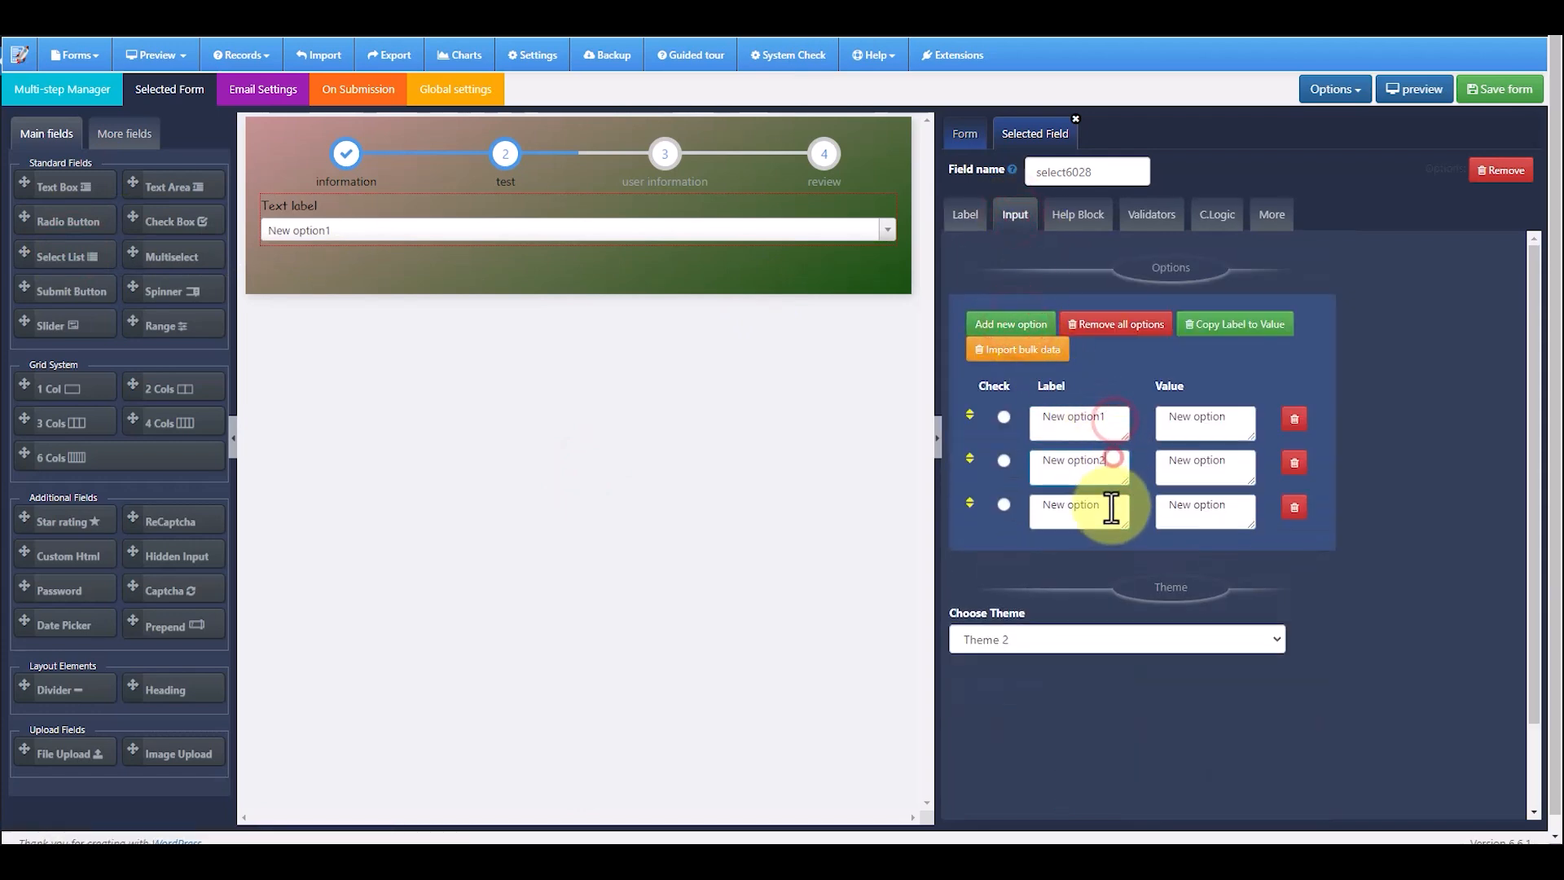
Set the admin select list's label text color to white (#ffffff)
left_click(975, 217)
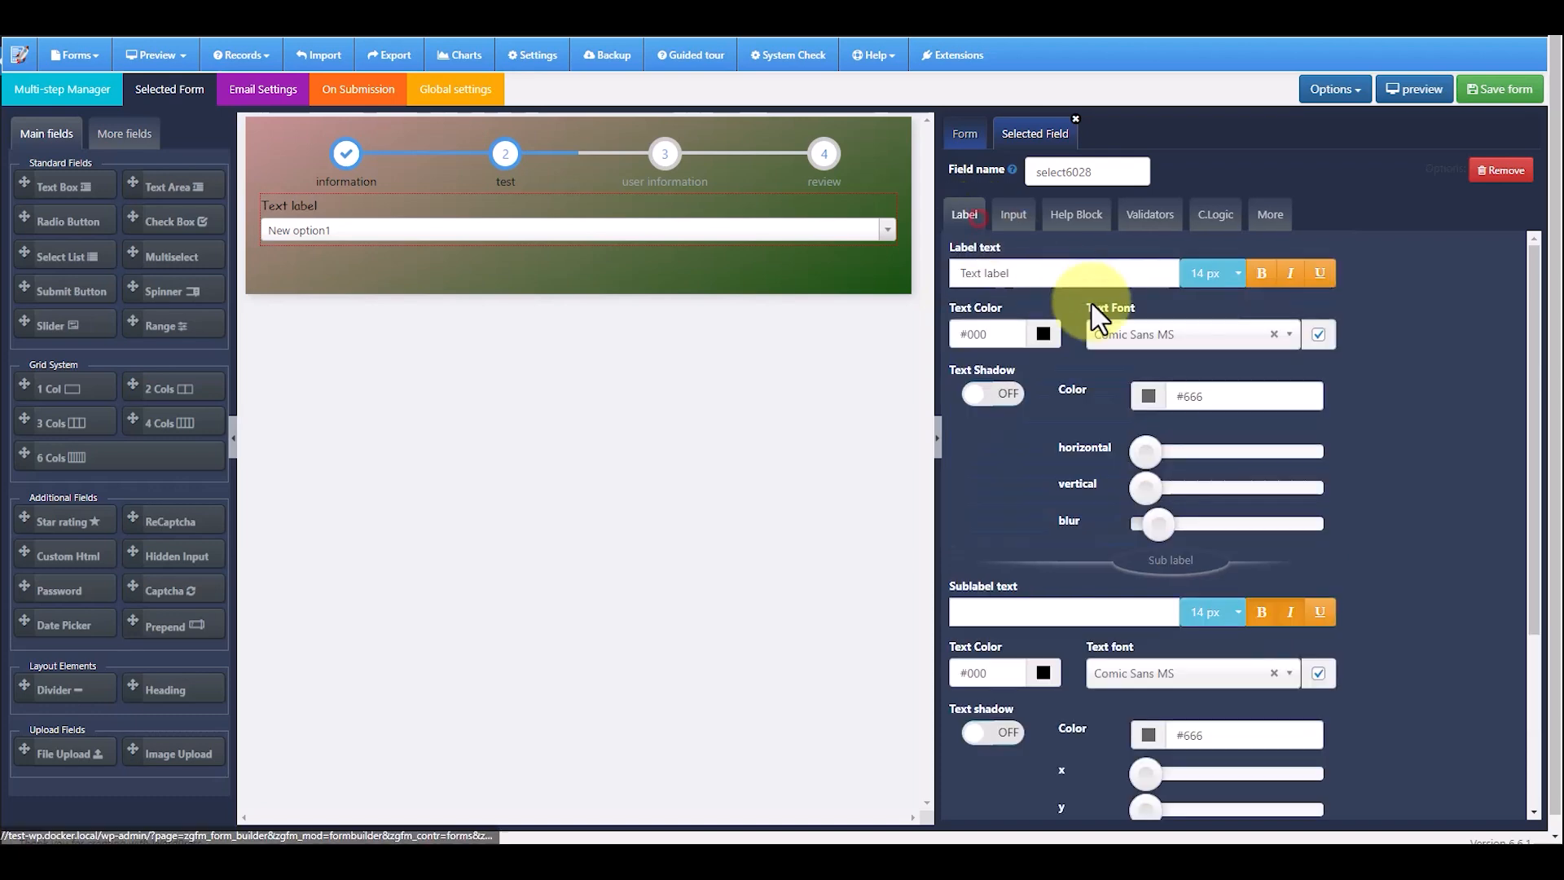
left_click(1043, 334)
left_click_drag(977, 393, 914, 350)
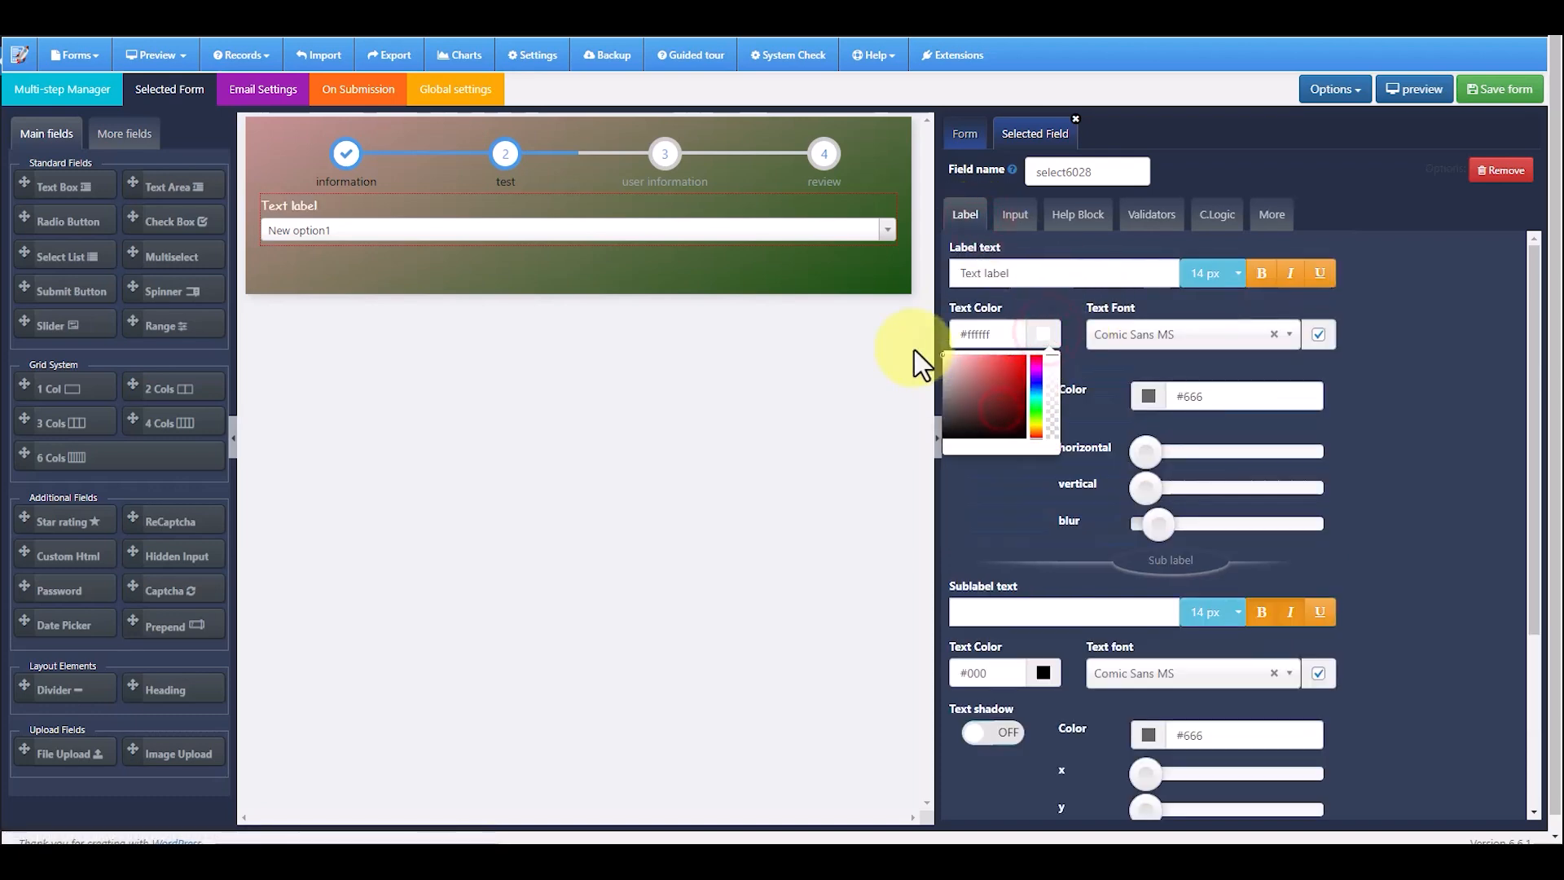
left_click(1007, 318)
Add a radio button field below the select list and set its label text color to white
left_click(62, 216)
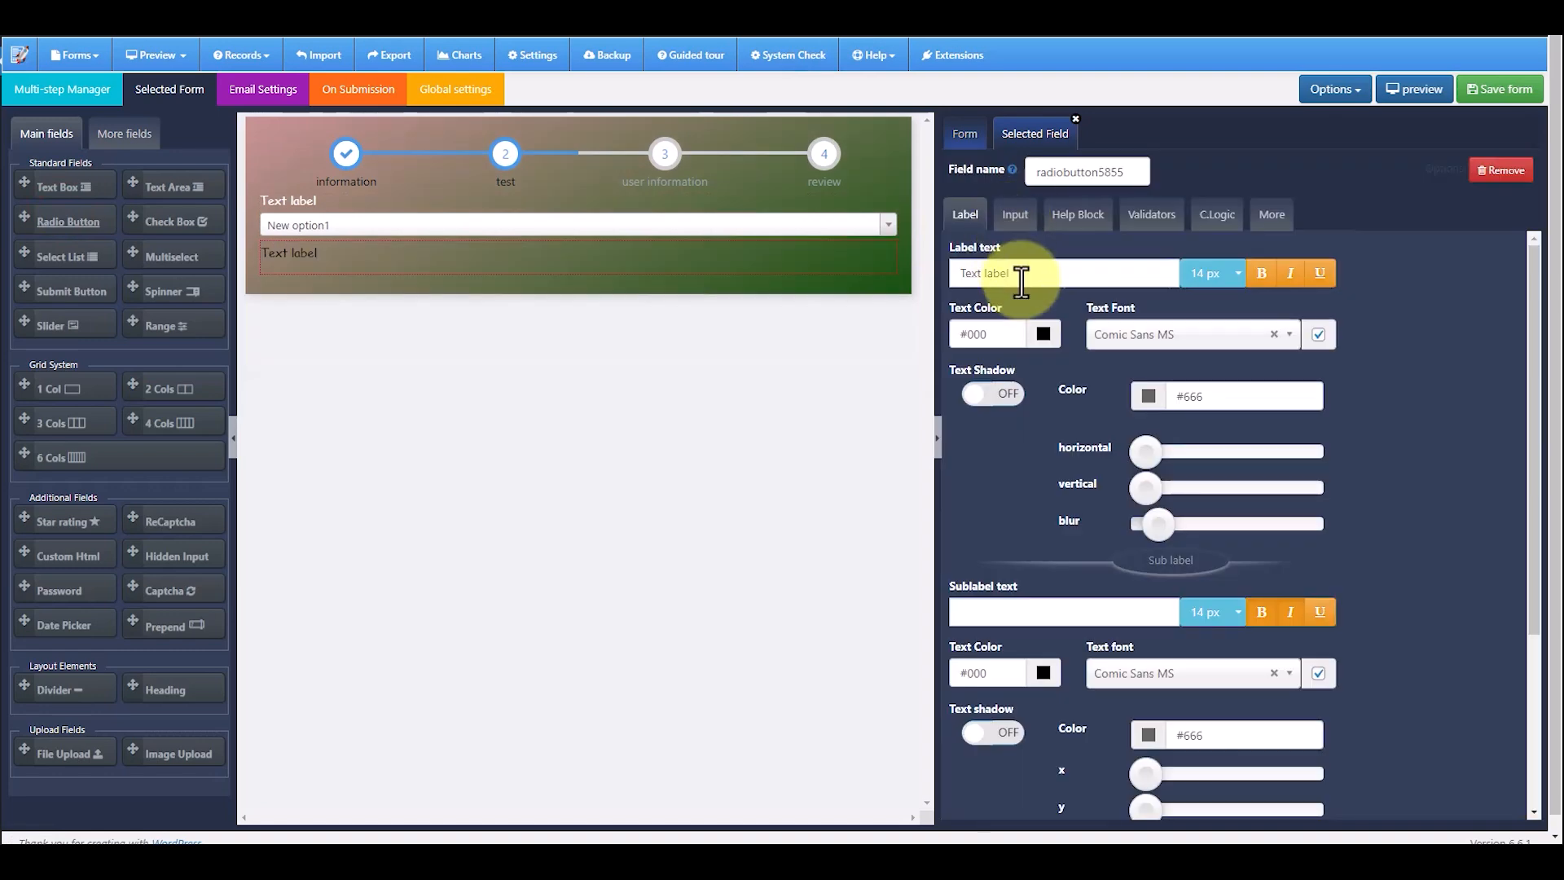
left_click(1042, 334)
left_click_drag(987, 383, 945, 359)
Give the radio button field three options labelled New option1, New option2 and New option3, and copy the labels to their values
left_click(1005, 216)
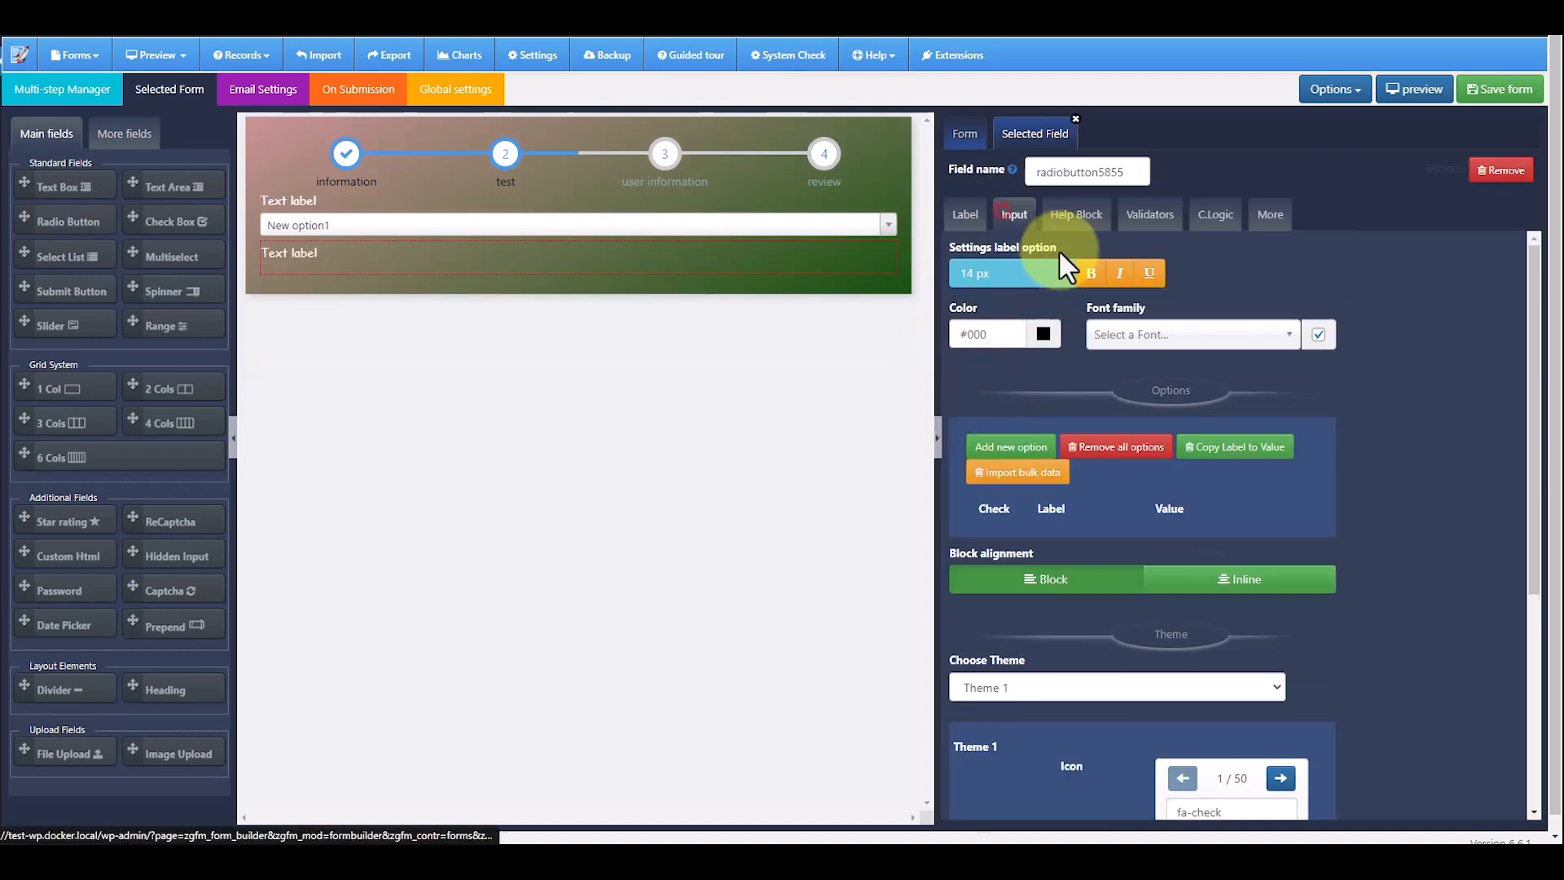
left_click(1028, 444)
left_click(1028, 444)
left_click(1028, 444)
left_click(1106, 545)
type("1")
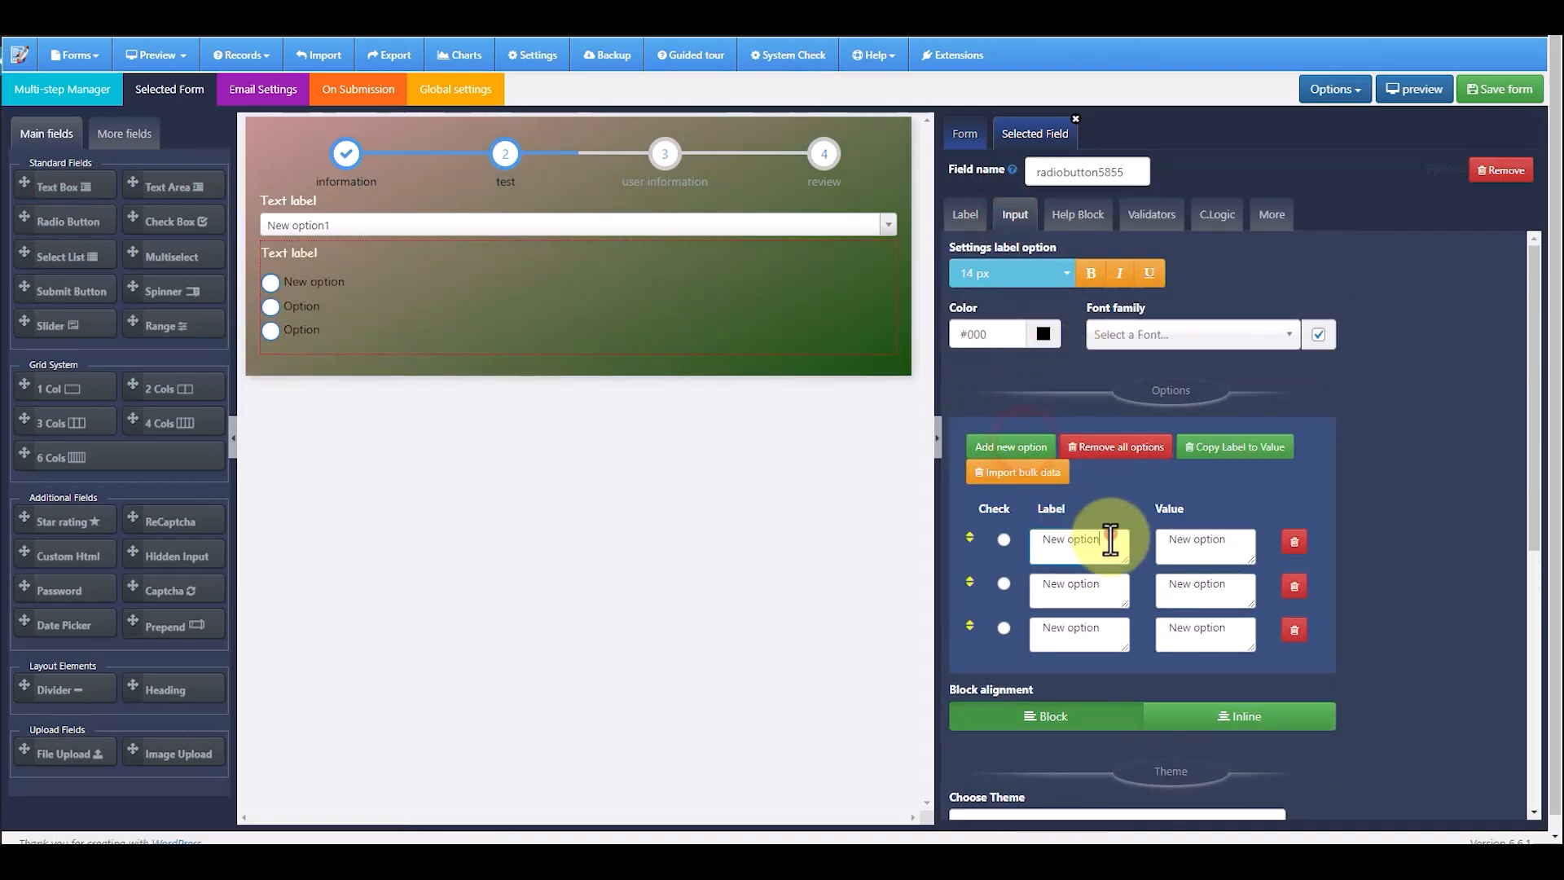
left_click(1104, 588)
type("2")
left_click(1110, 644)
type("3")
left_click(1241, 441)
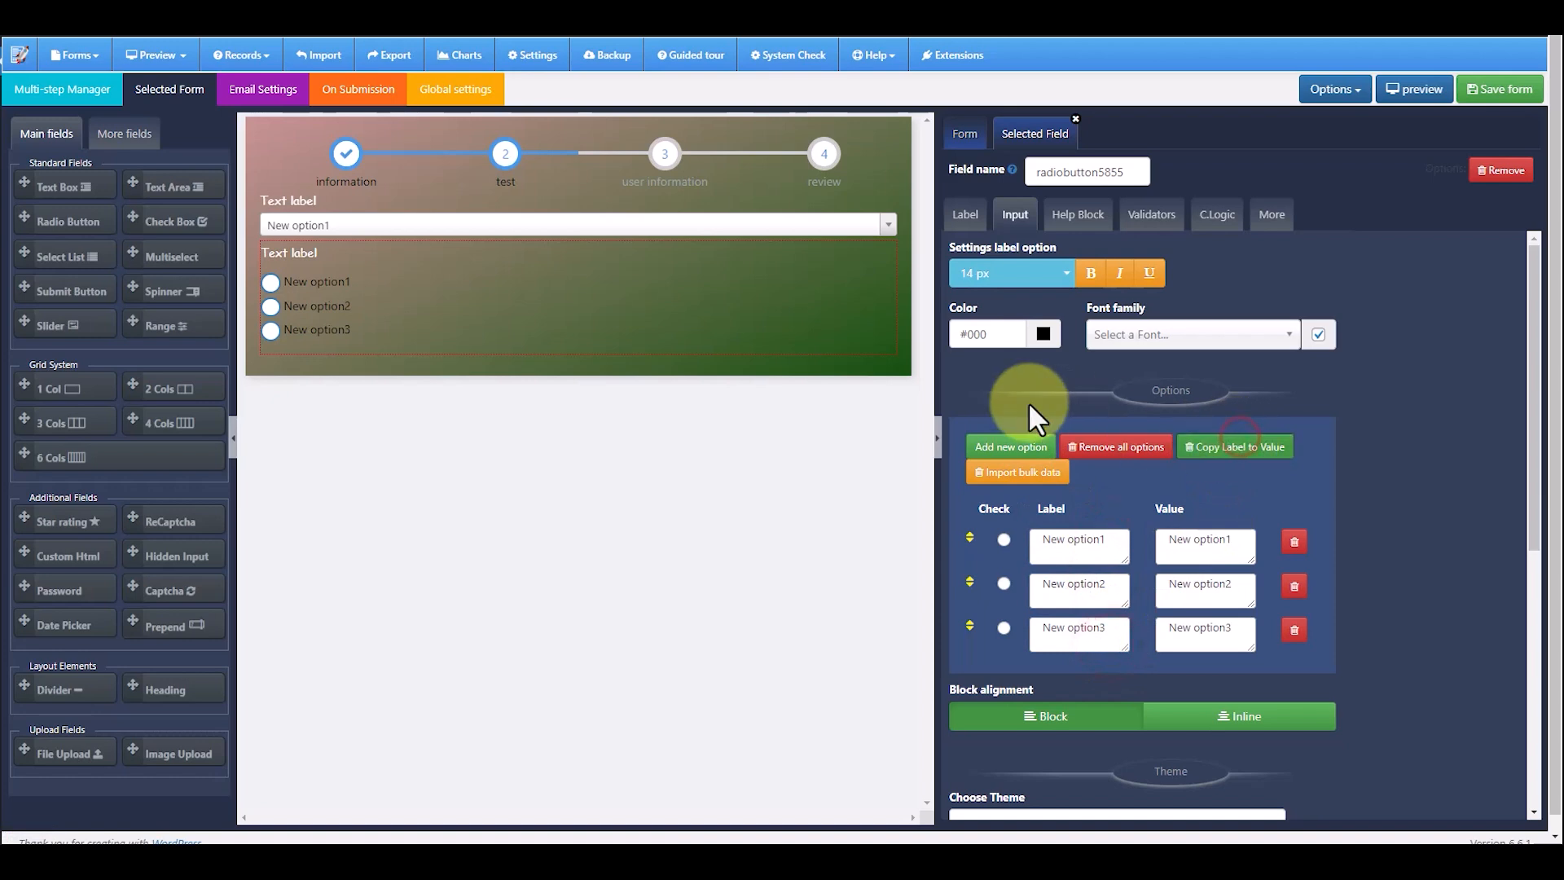
Set the radio button options' text color to white (#ffffff)
left_click(1045, 332)
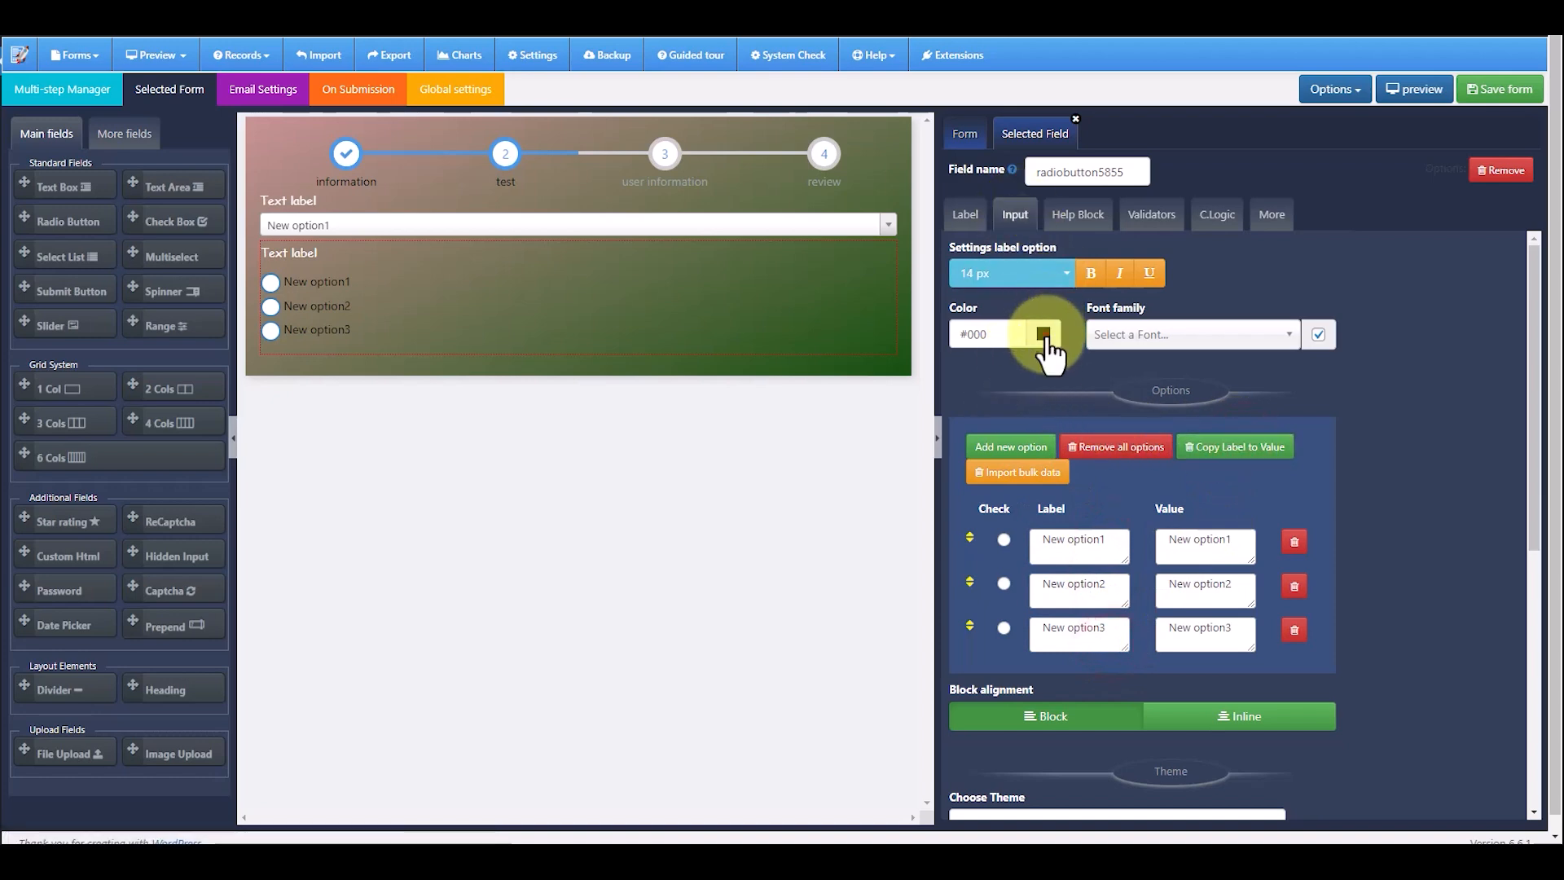
left_click_drag(1001, 411, 937, 363)
left_click(937, 363)
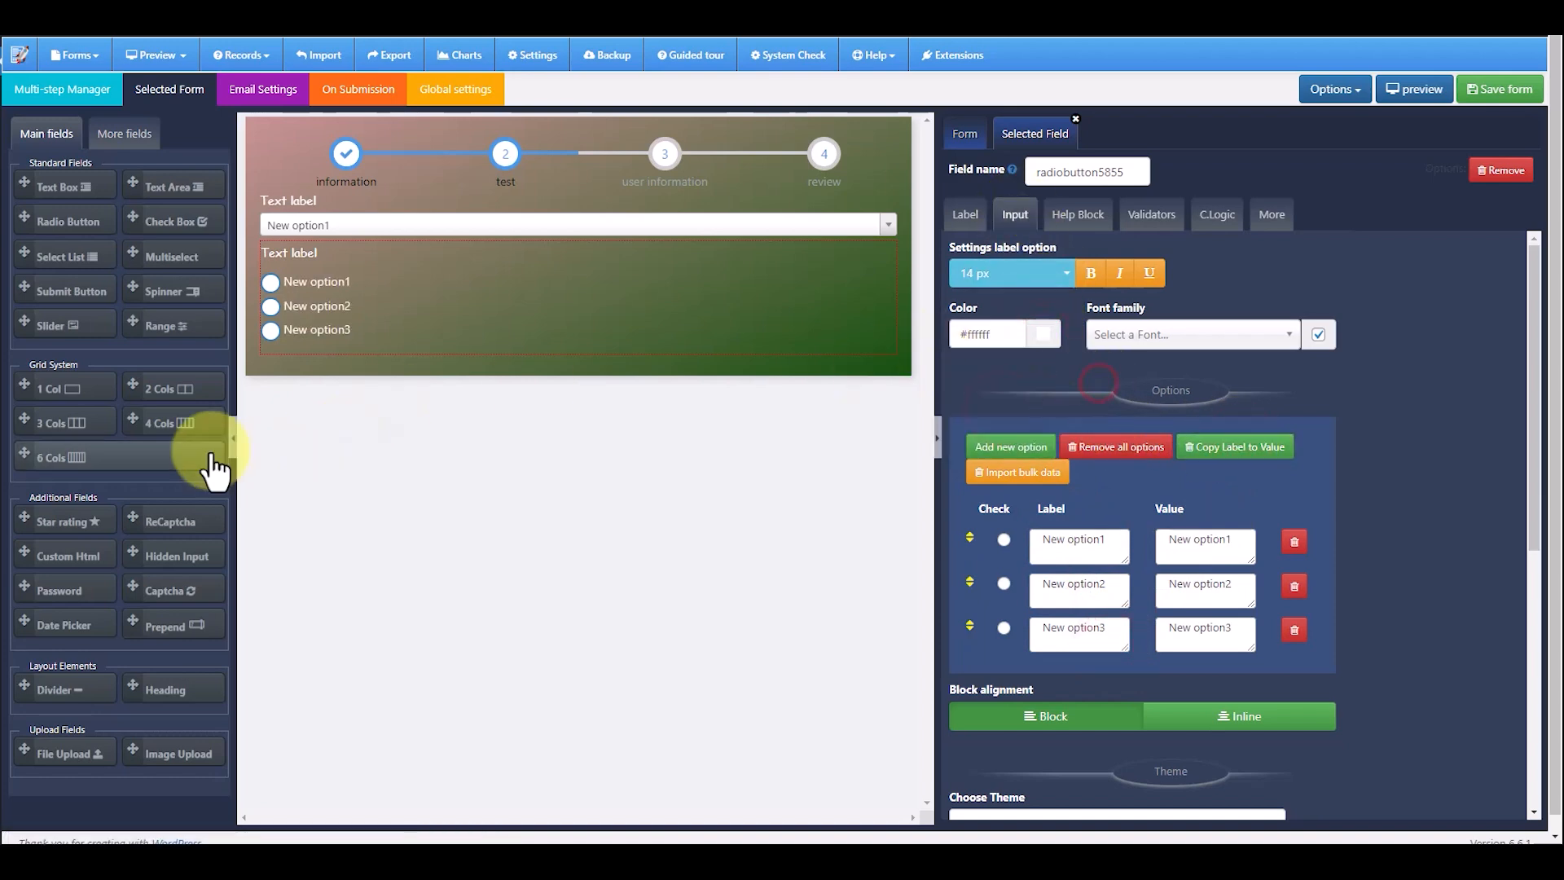
Add a two-column grid below the radio buttons in the admin step
left_click(173, 389)
left_click(540, 389)
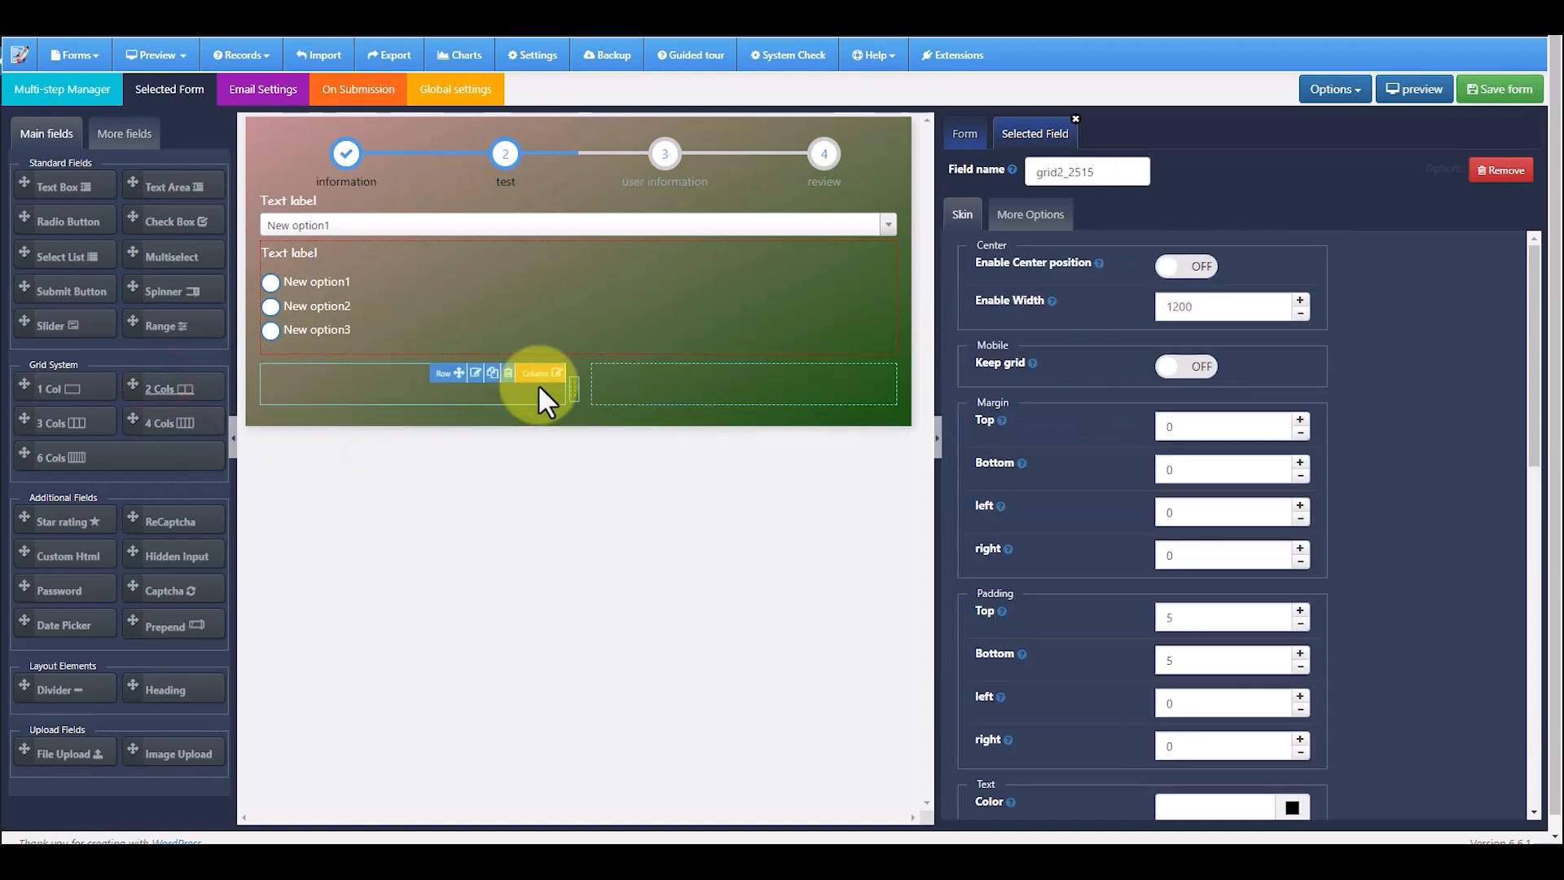
Add a submit button to the grid's first column, set its action to Previous and its text to "Previous"
left_click_drag(27, 290, 341, 369)
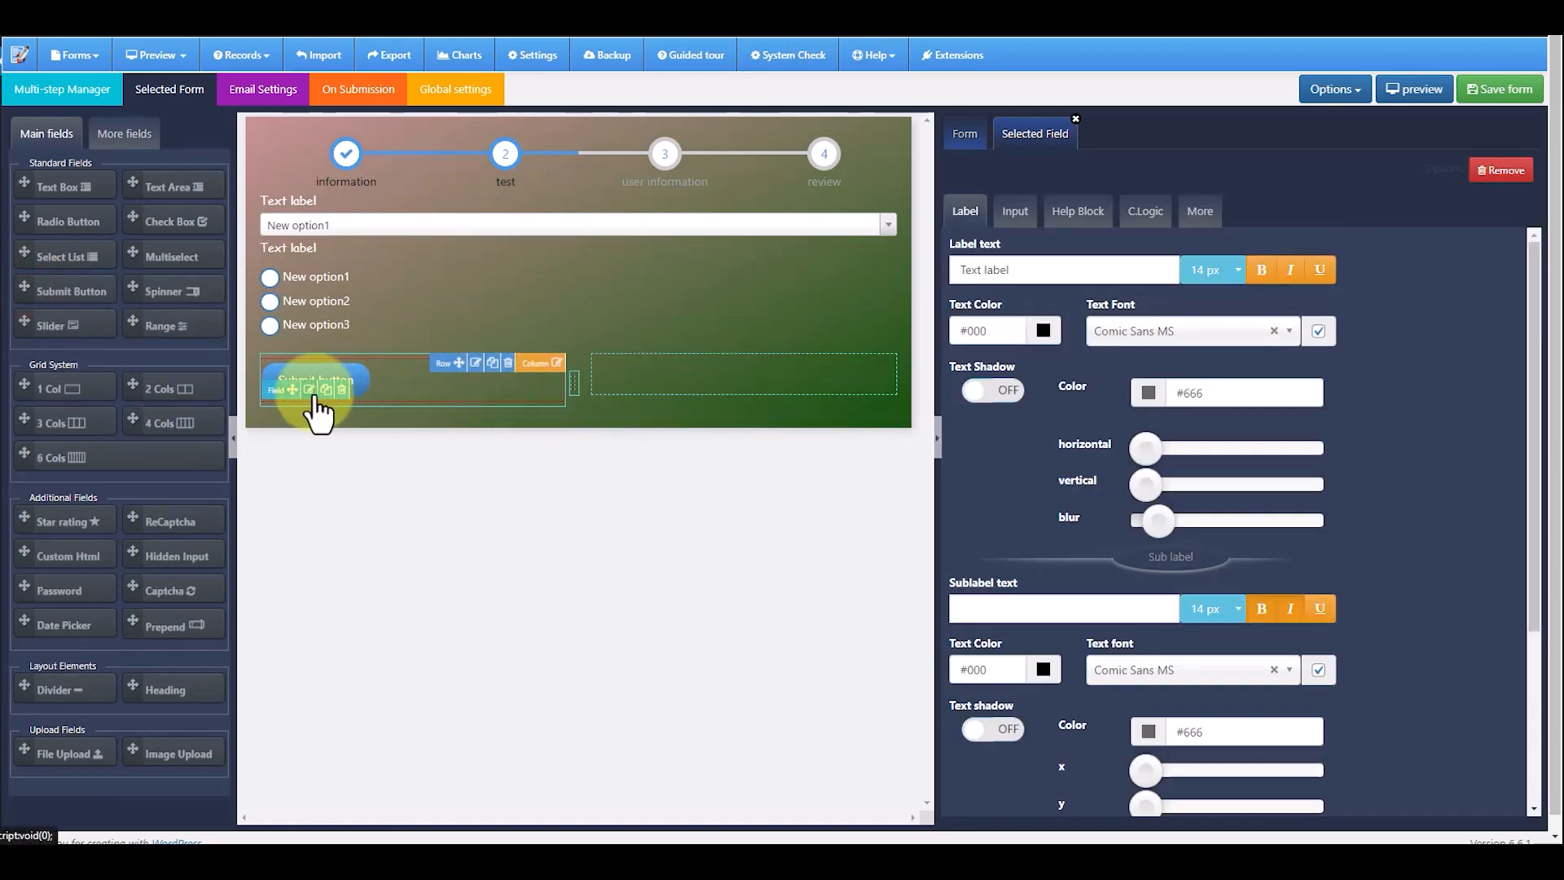
left_click(310, 391)
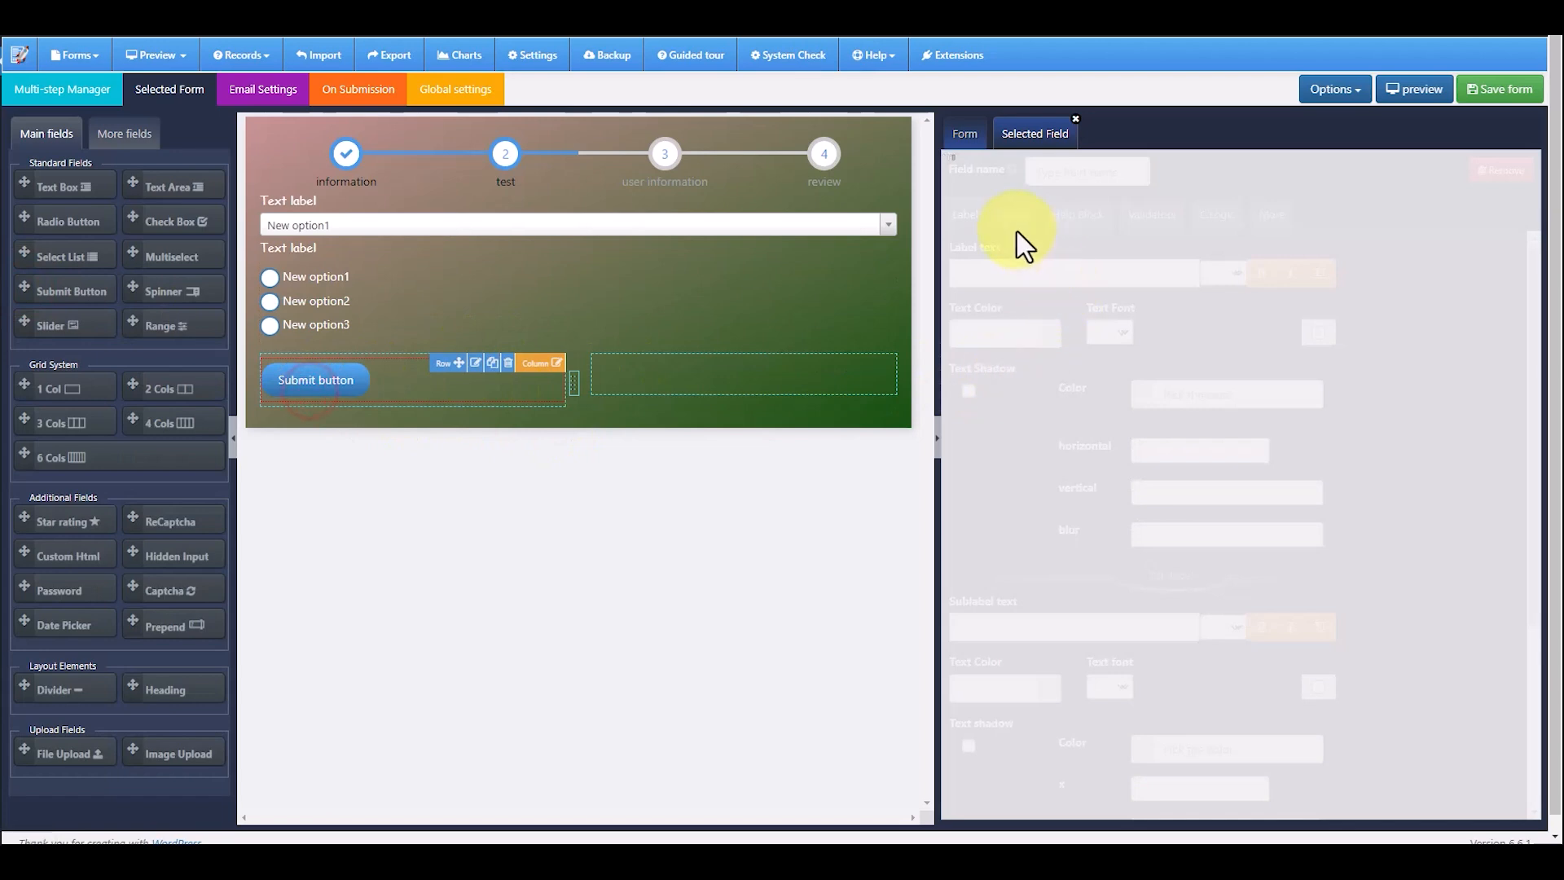
left_click(1015, 211)
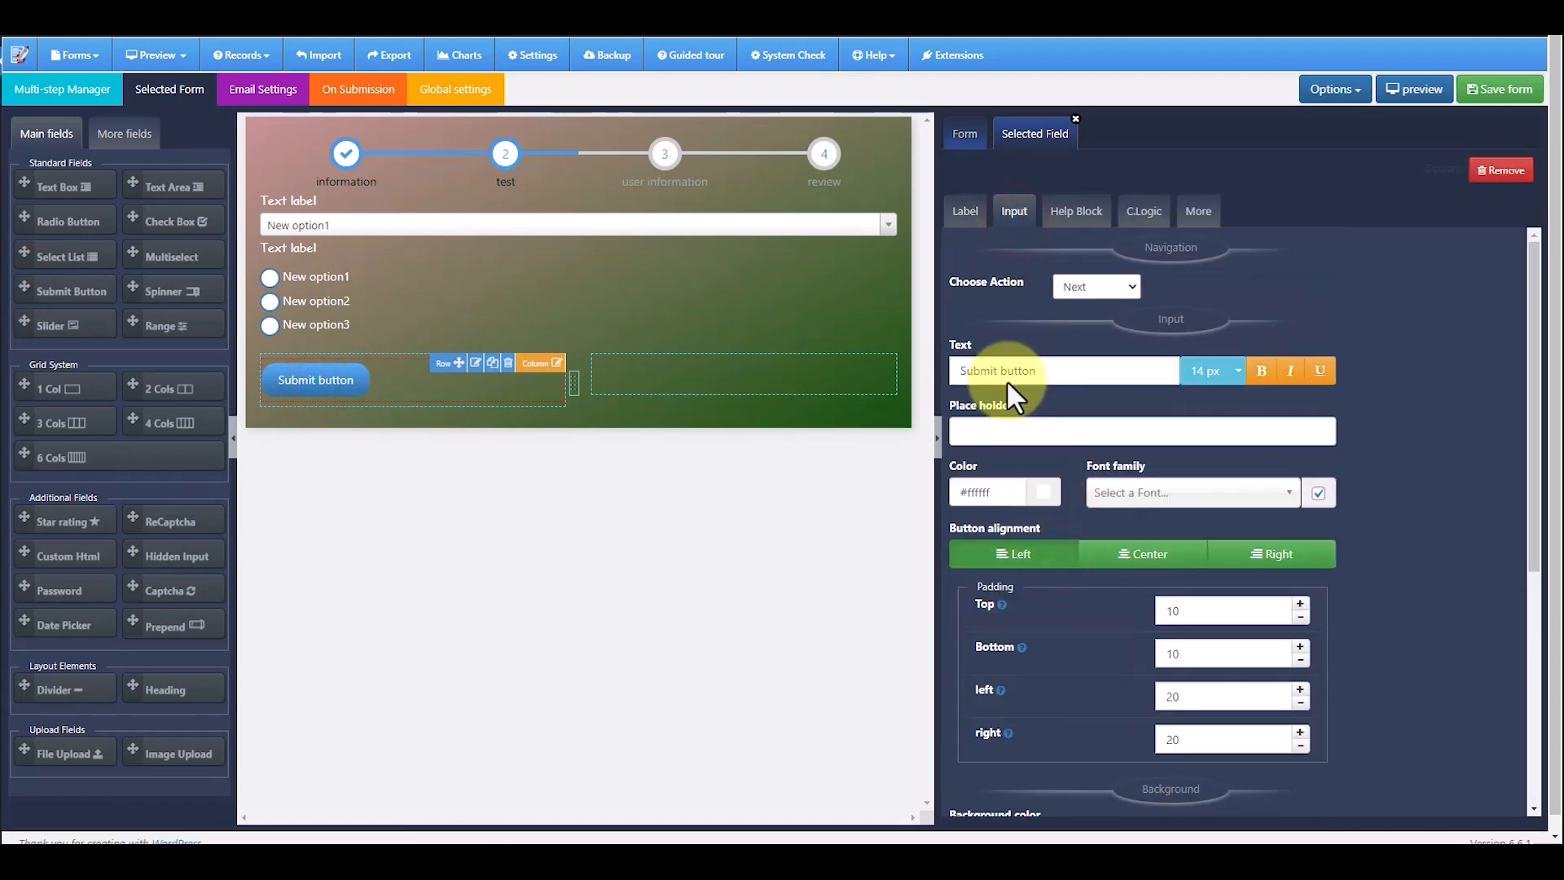
left_click(1102, 287)
left_click(1098, 318)
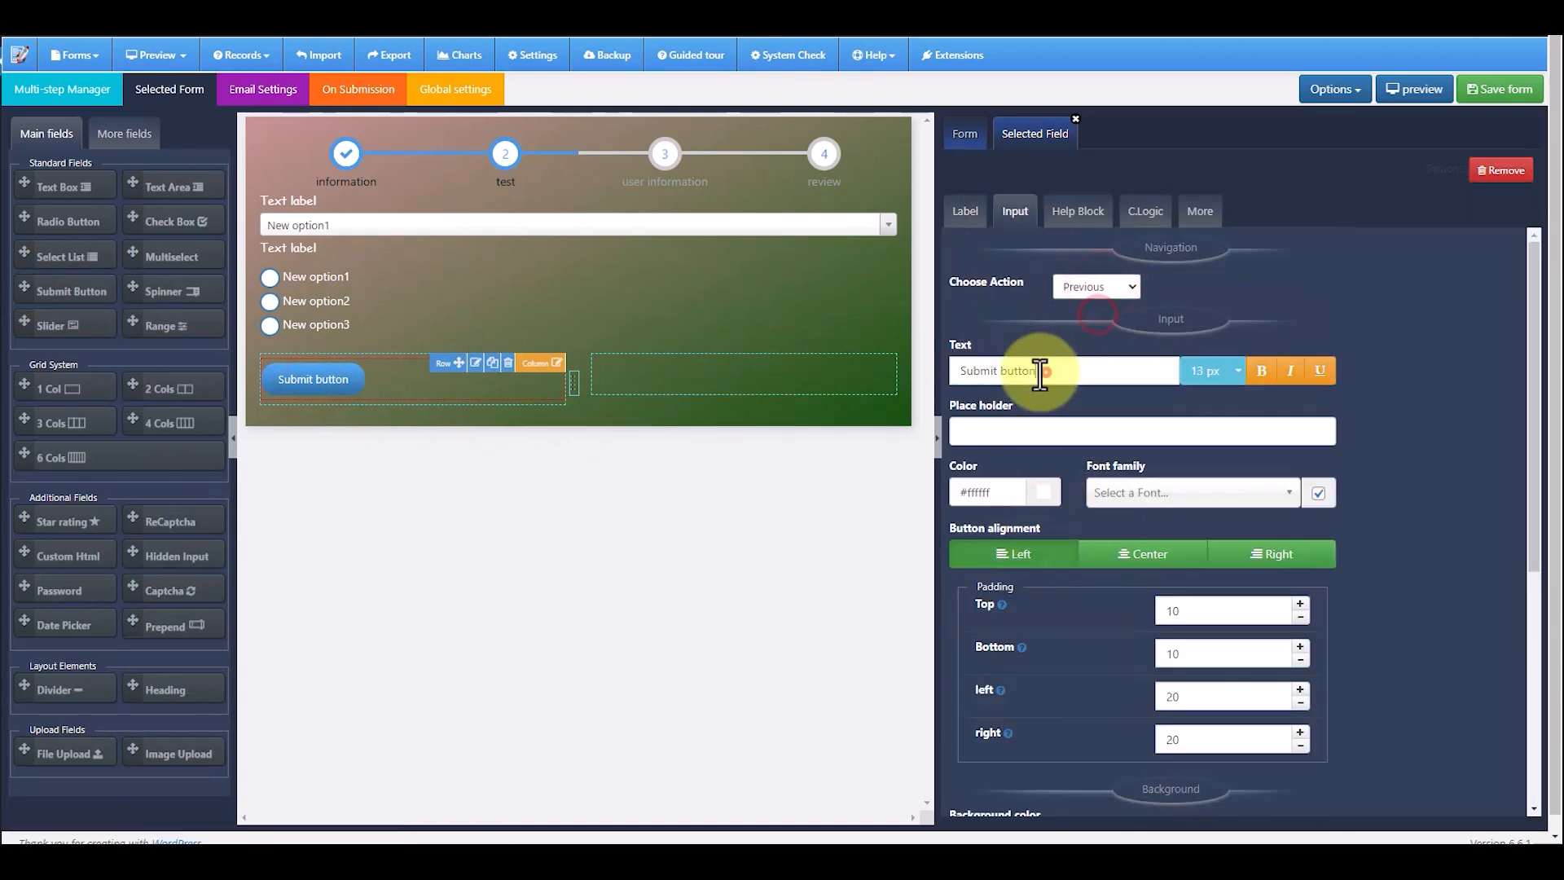
left_click_drag(1059, 370, 954, 373)
left_click(1037, 368)
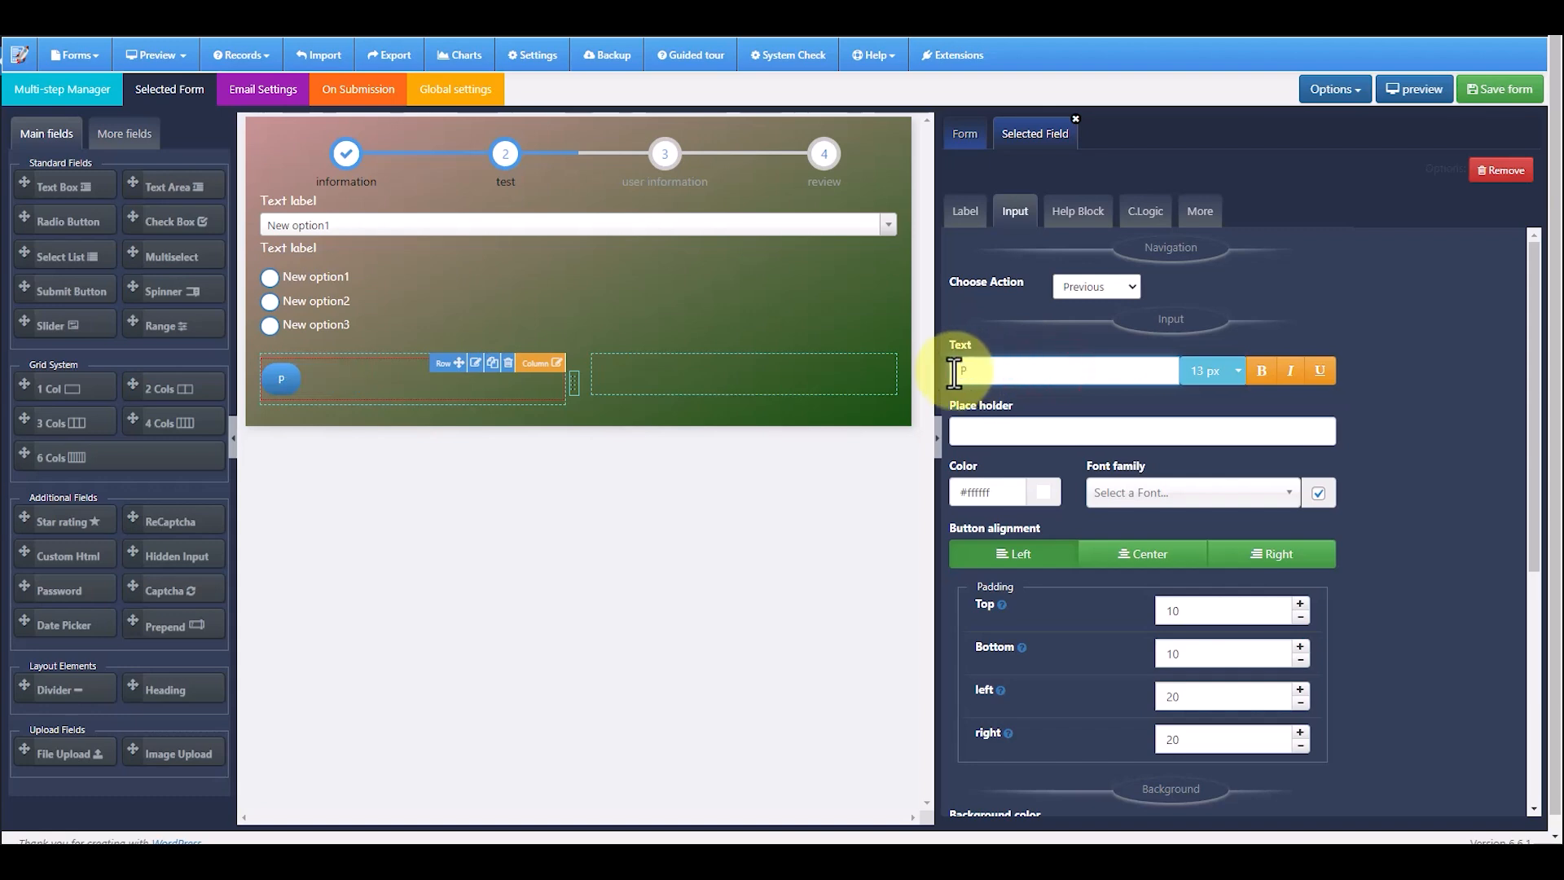
type("Previous")
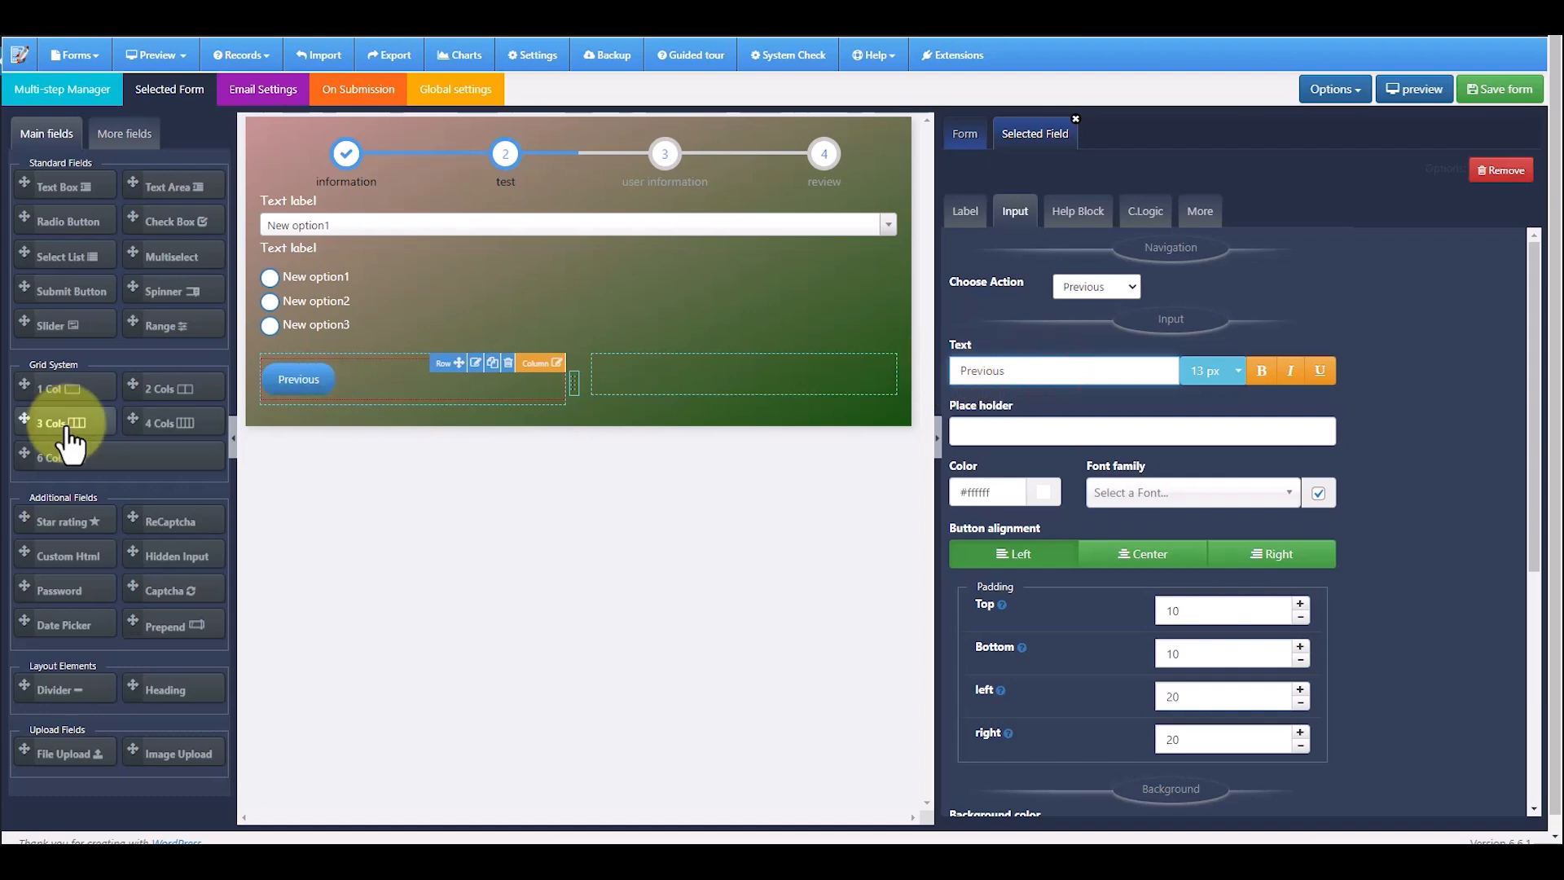
Add a submit button to the grid's second column, set its text to "Next" and align it right
left_click_drag(28, 290, 688, 377)
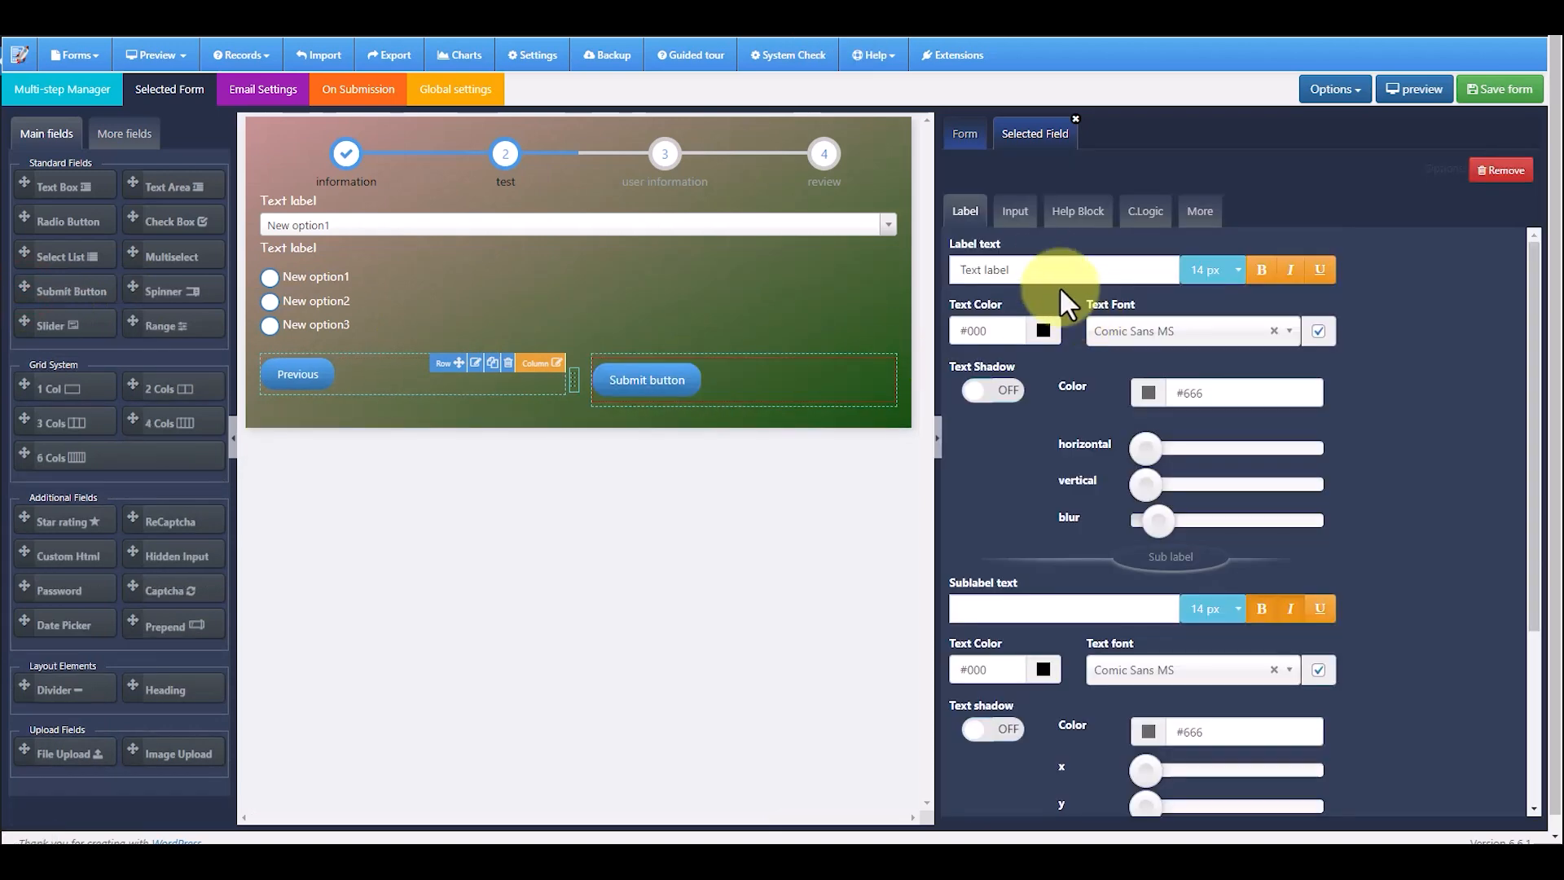
left_click(1014, 211)
left_click_drag(1046, 370, 958, 373)
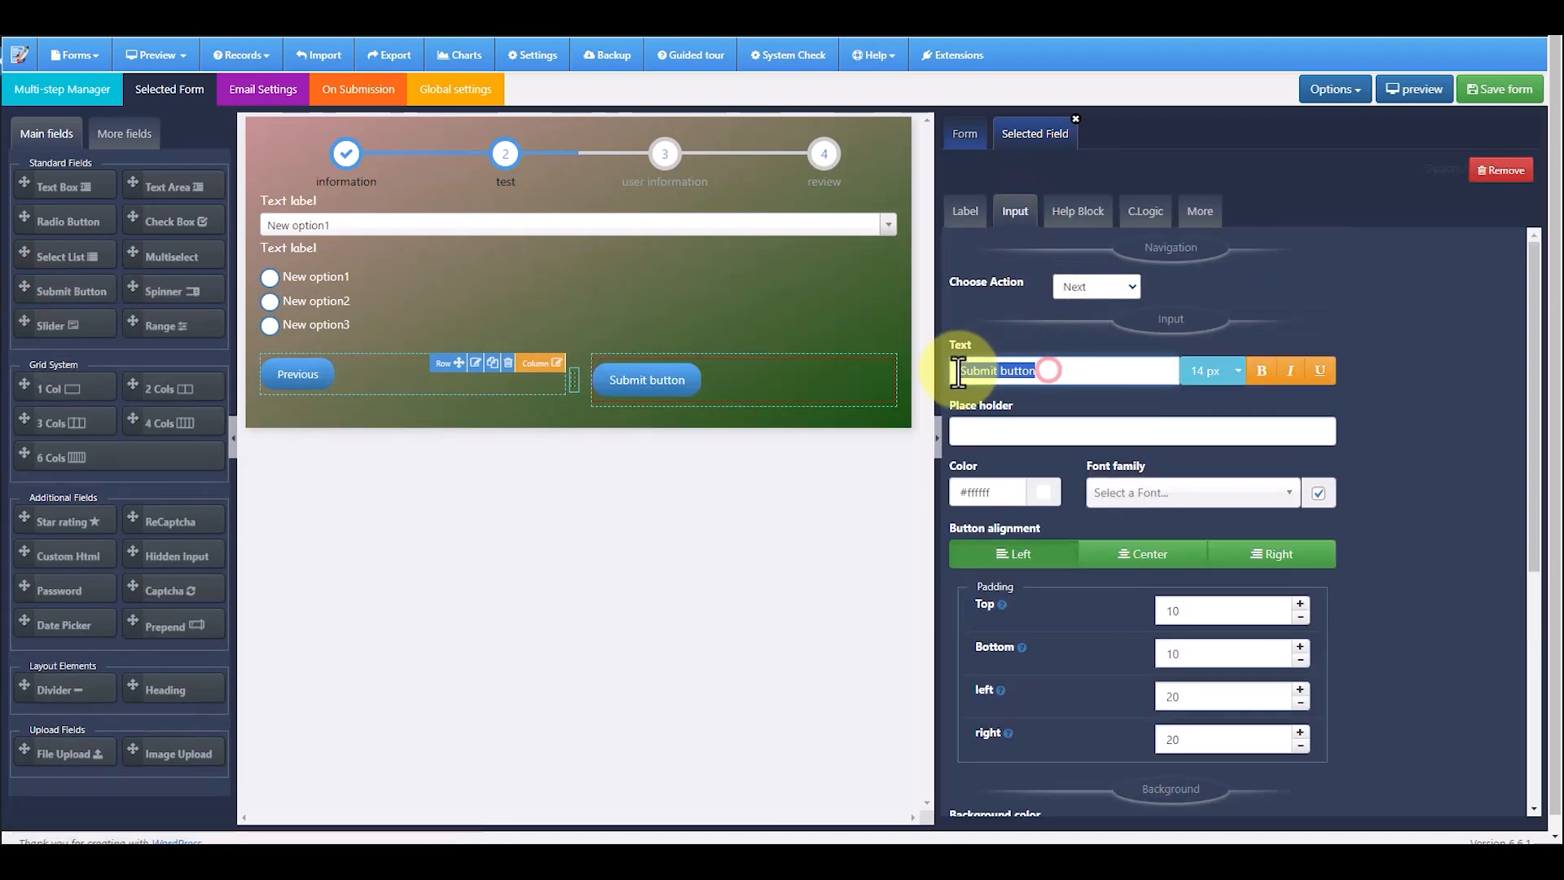
type("Next")
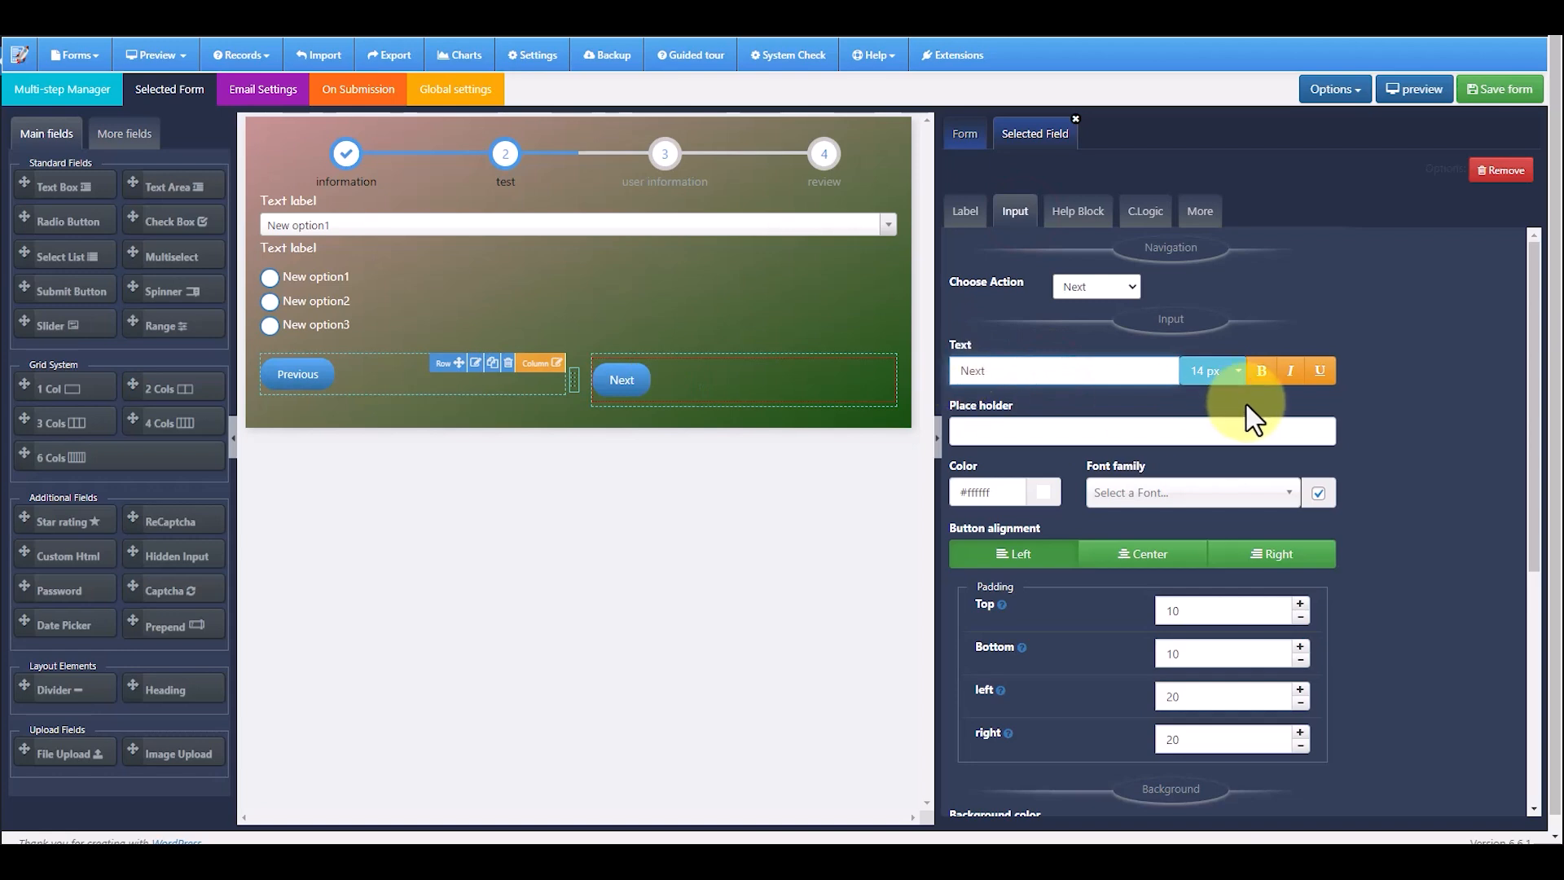
left_click(1263, 554)
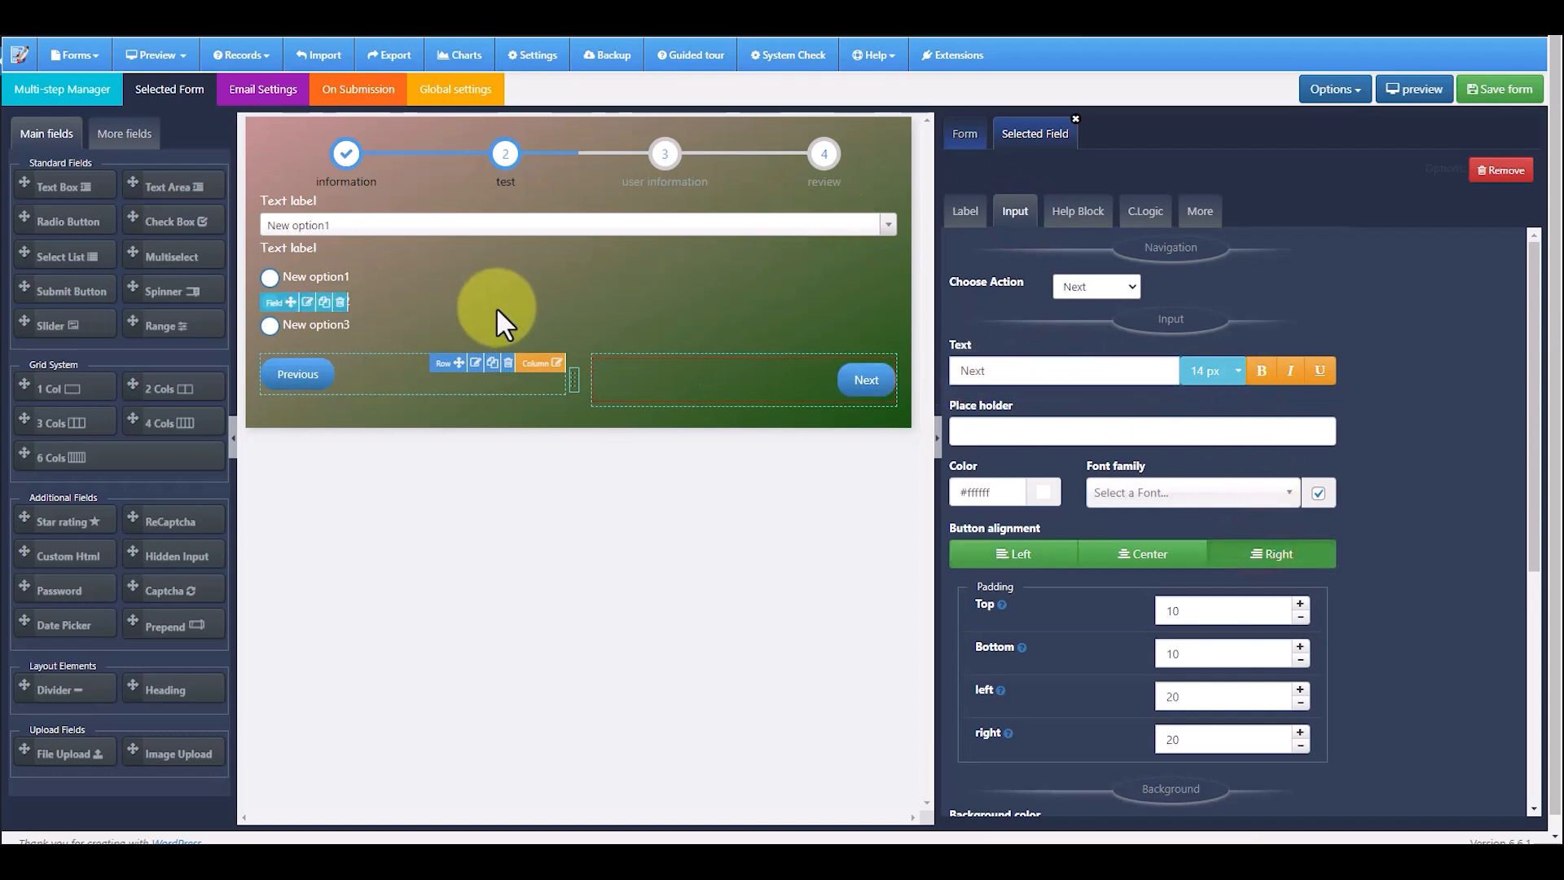
In the user information step, add a select list labelled "option" with white (#ffffff) label text
left_click(74, 91)
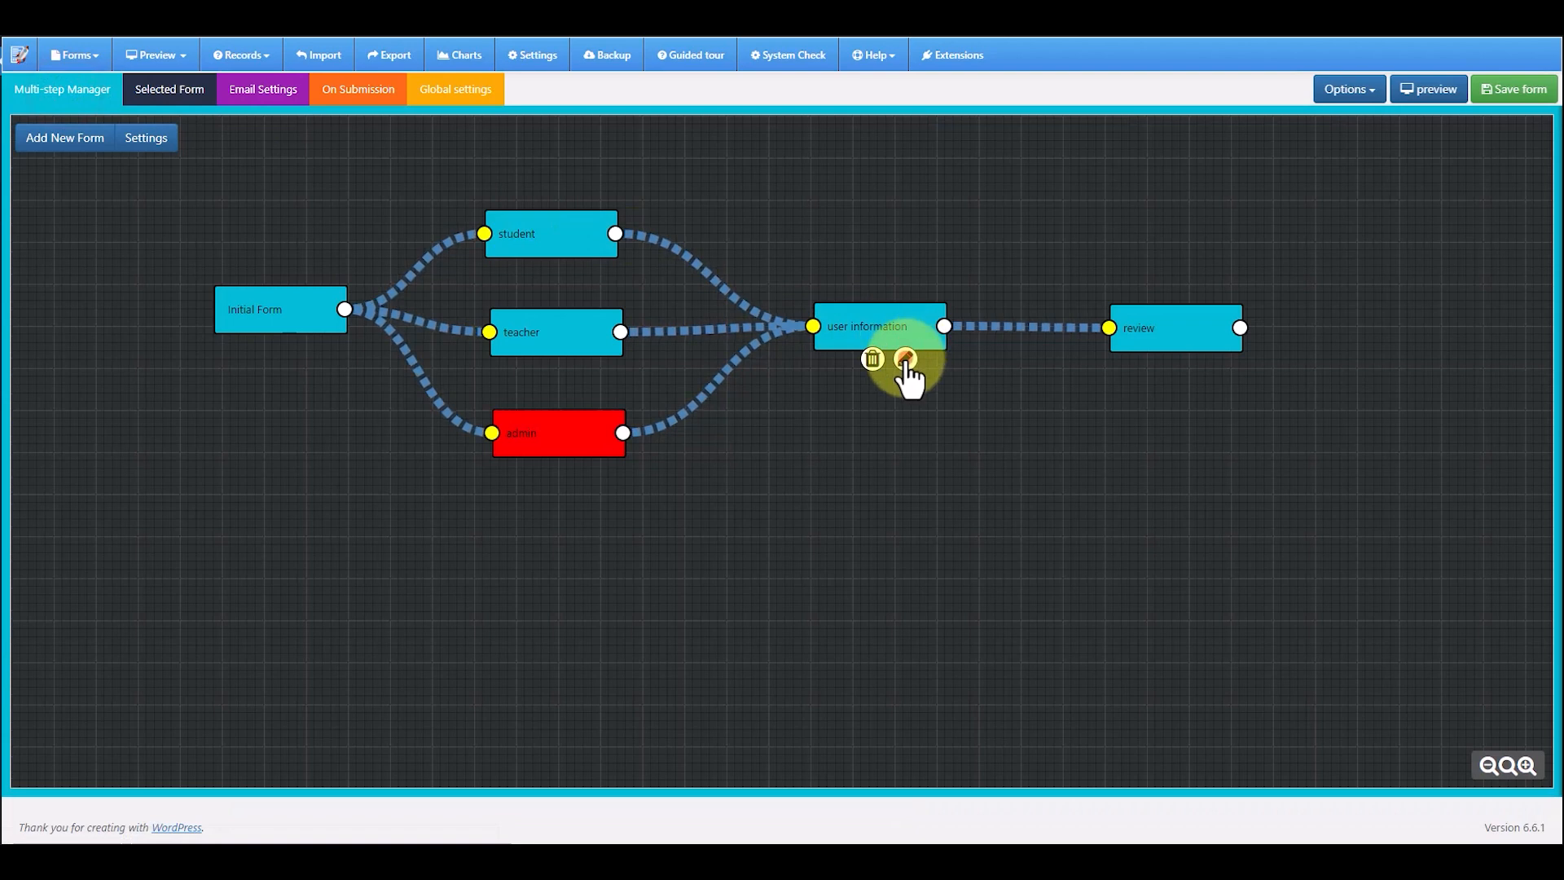
left_click(906, 359)
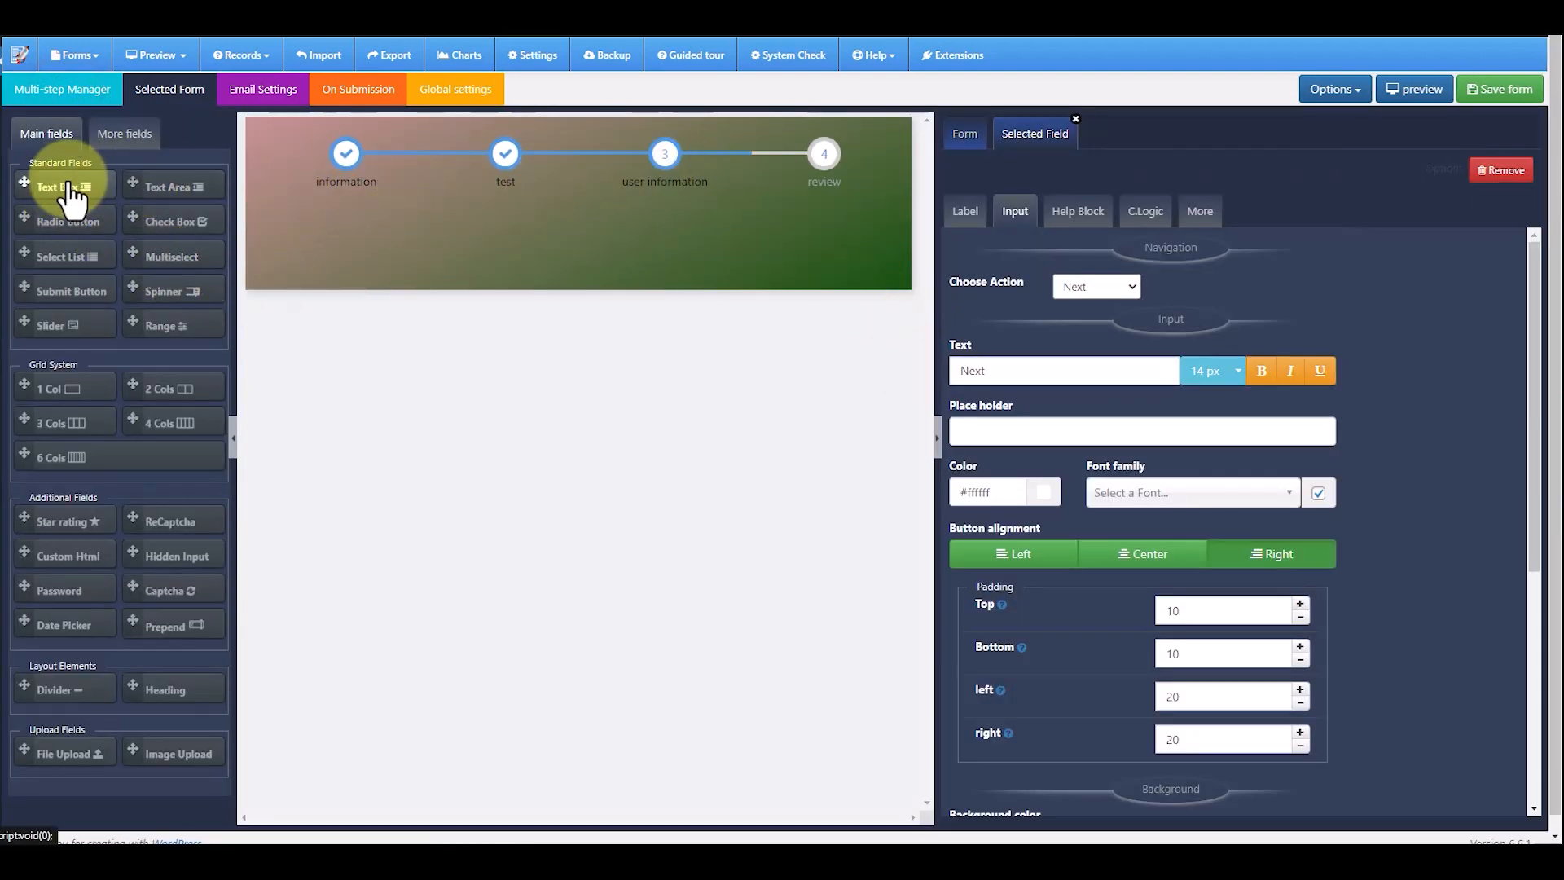
left_click_drag(72, 259, 675, 246)
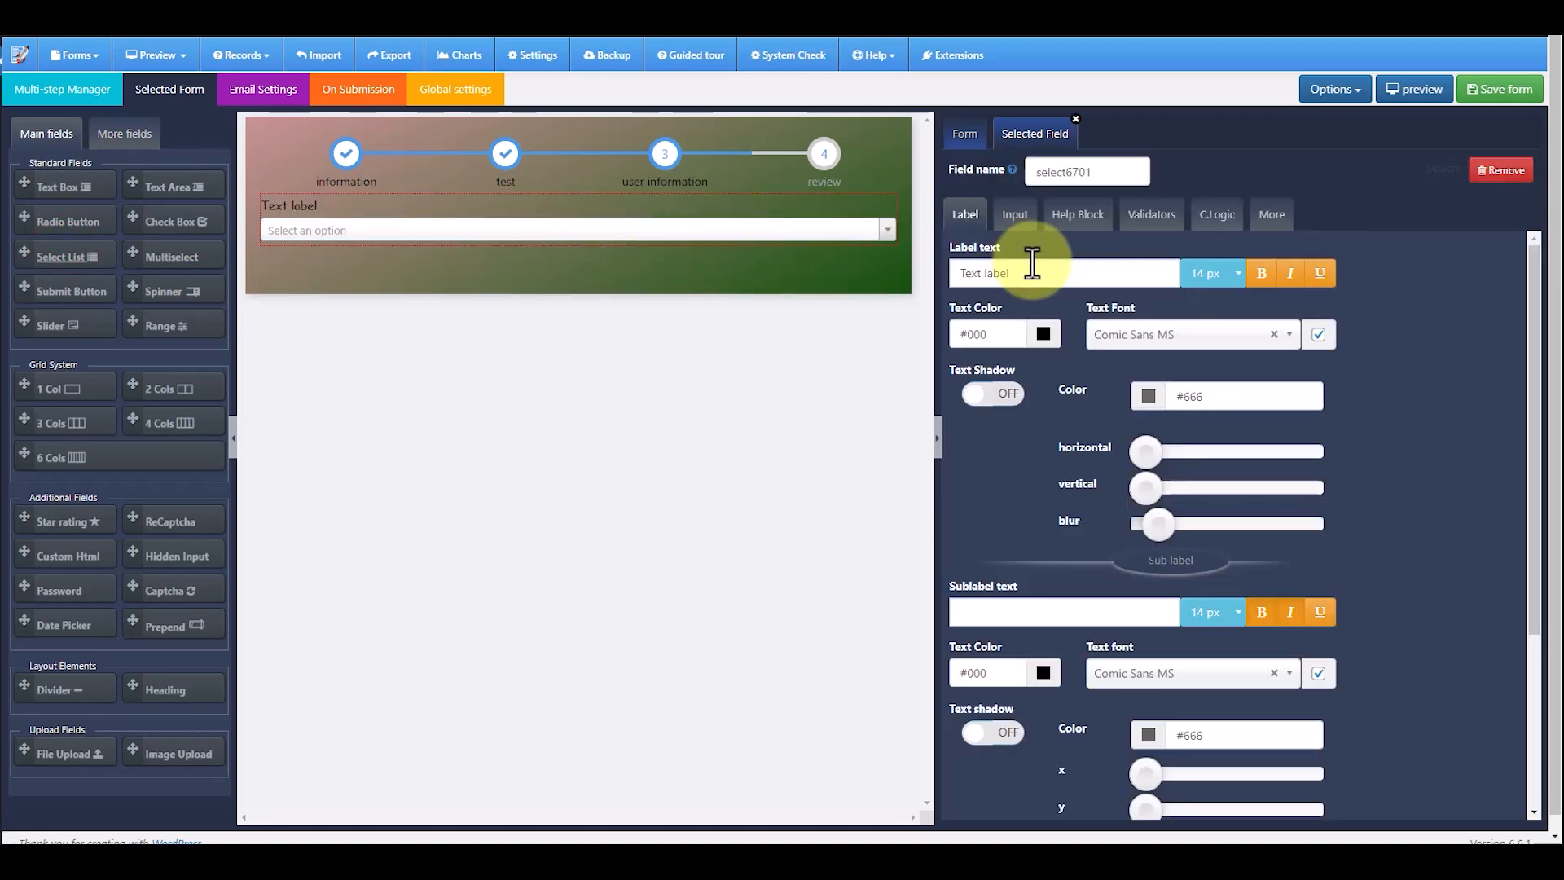
left_click_drag(1013, 273, 953, 273)
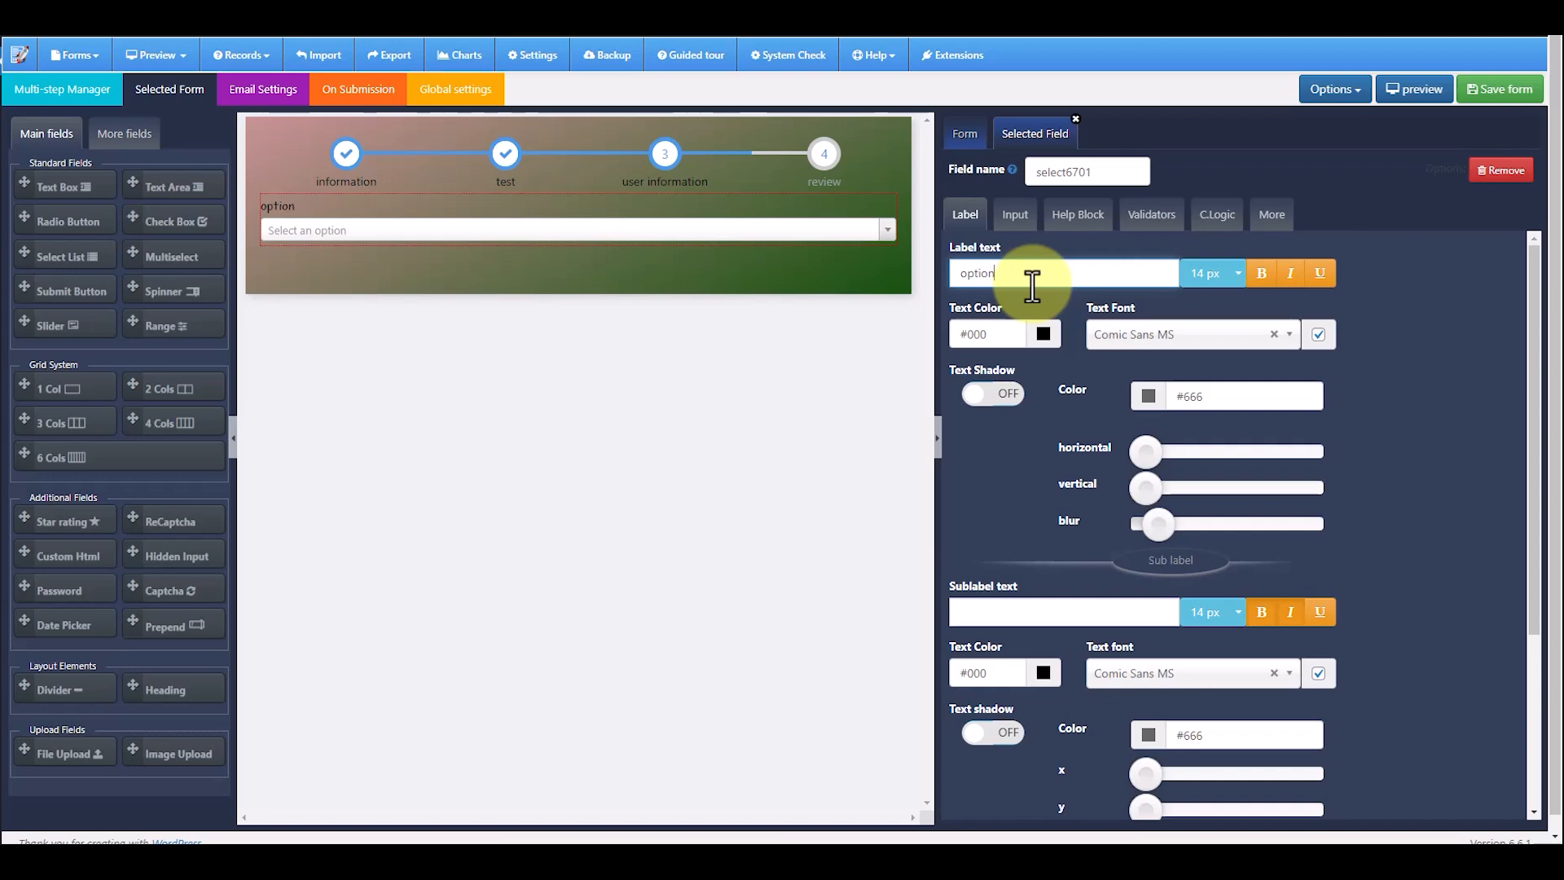
left_click(1044, 338)
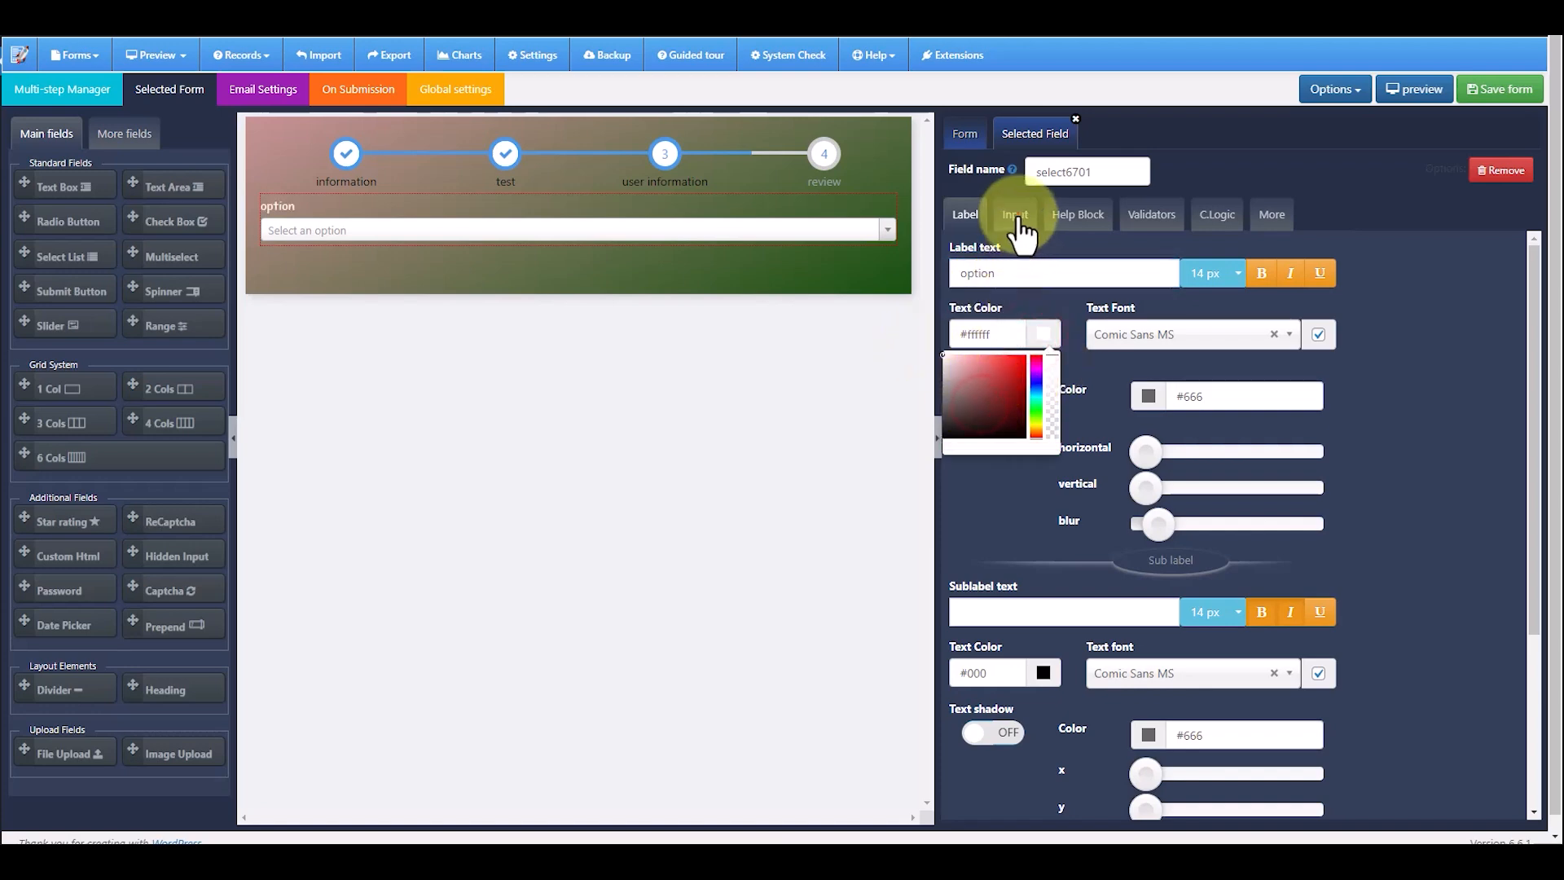
Give the select list three options labelled New option1, New option2 and New option3, and copy the labels to their values
left_click(1014, 215)
left_click(1010, 324)
left_click(1011, 324)
left_click(1011, 324)
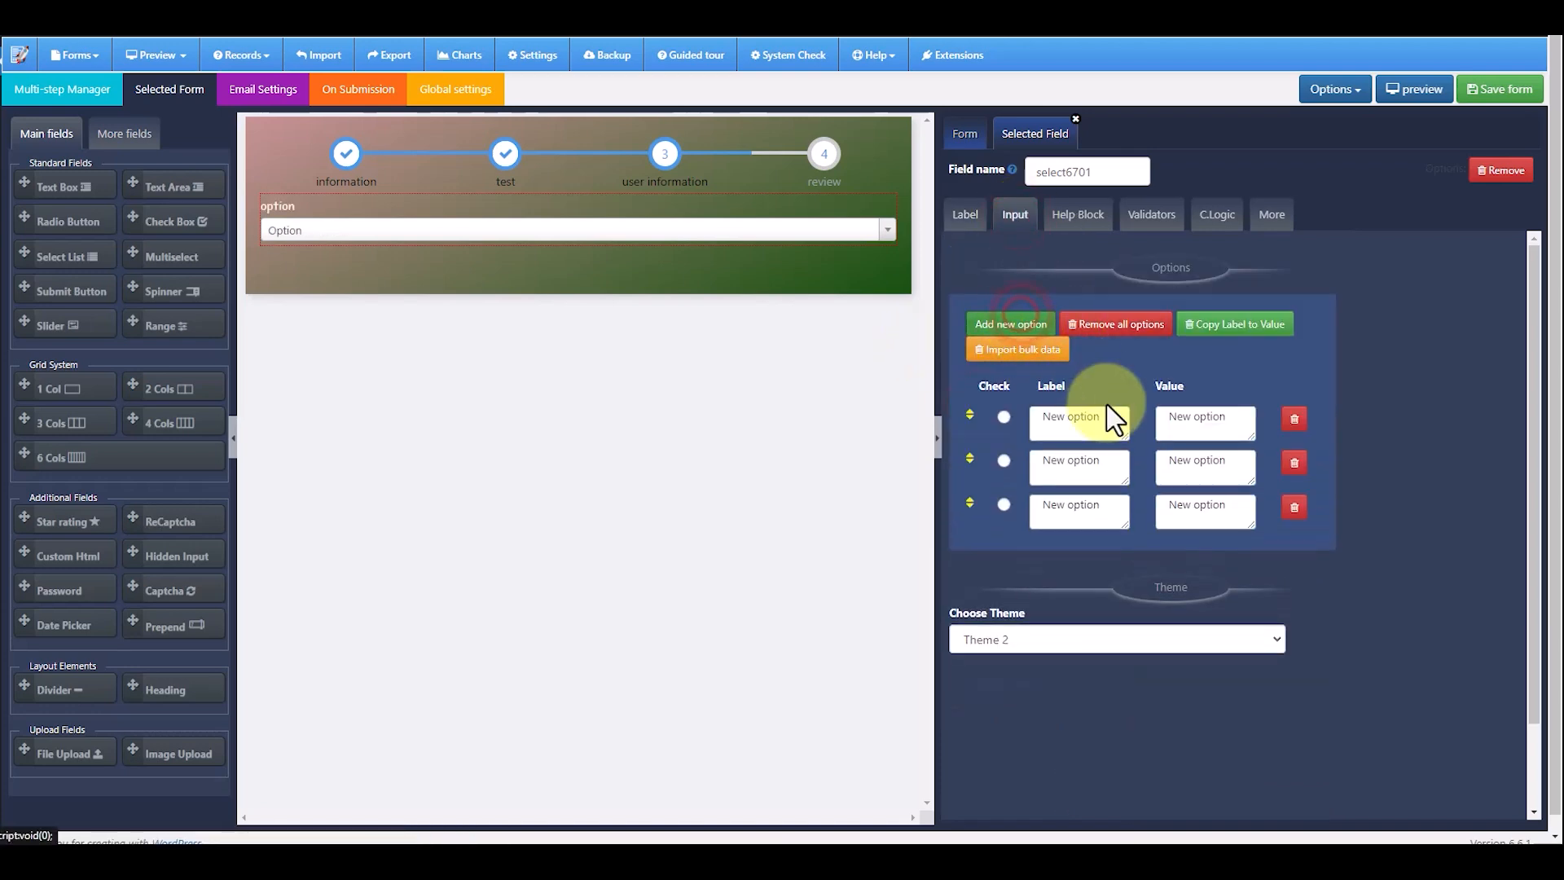
left_click(1109, 420)
type("1")
left_click(1108, 464)
type("2")
left_click(1109, 509)
type("3")
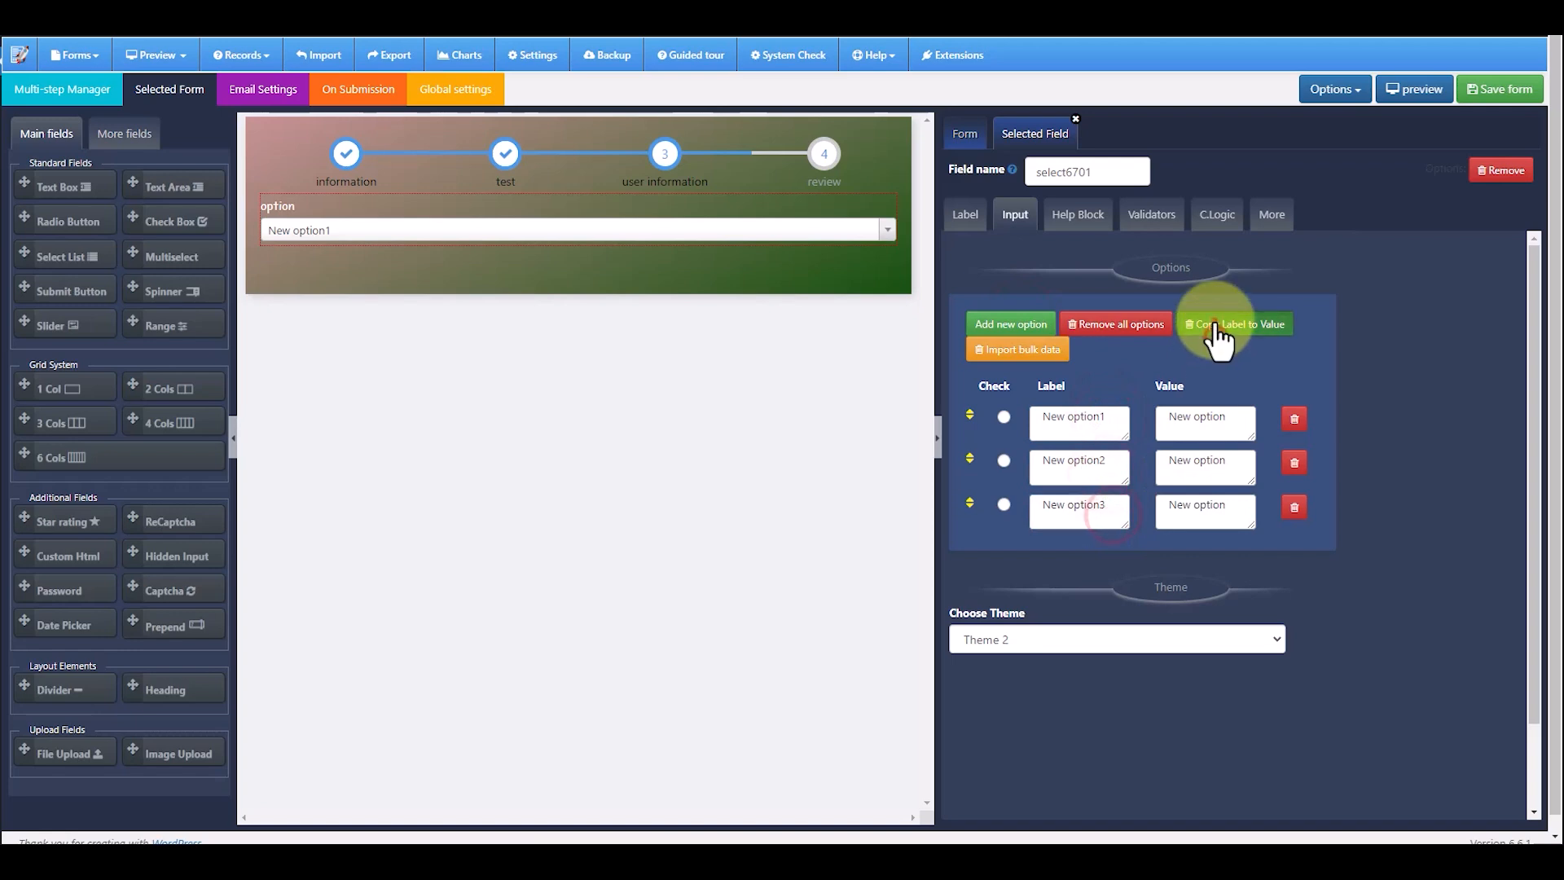
left_click(1215, 330)
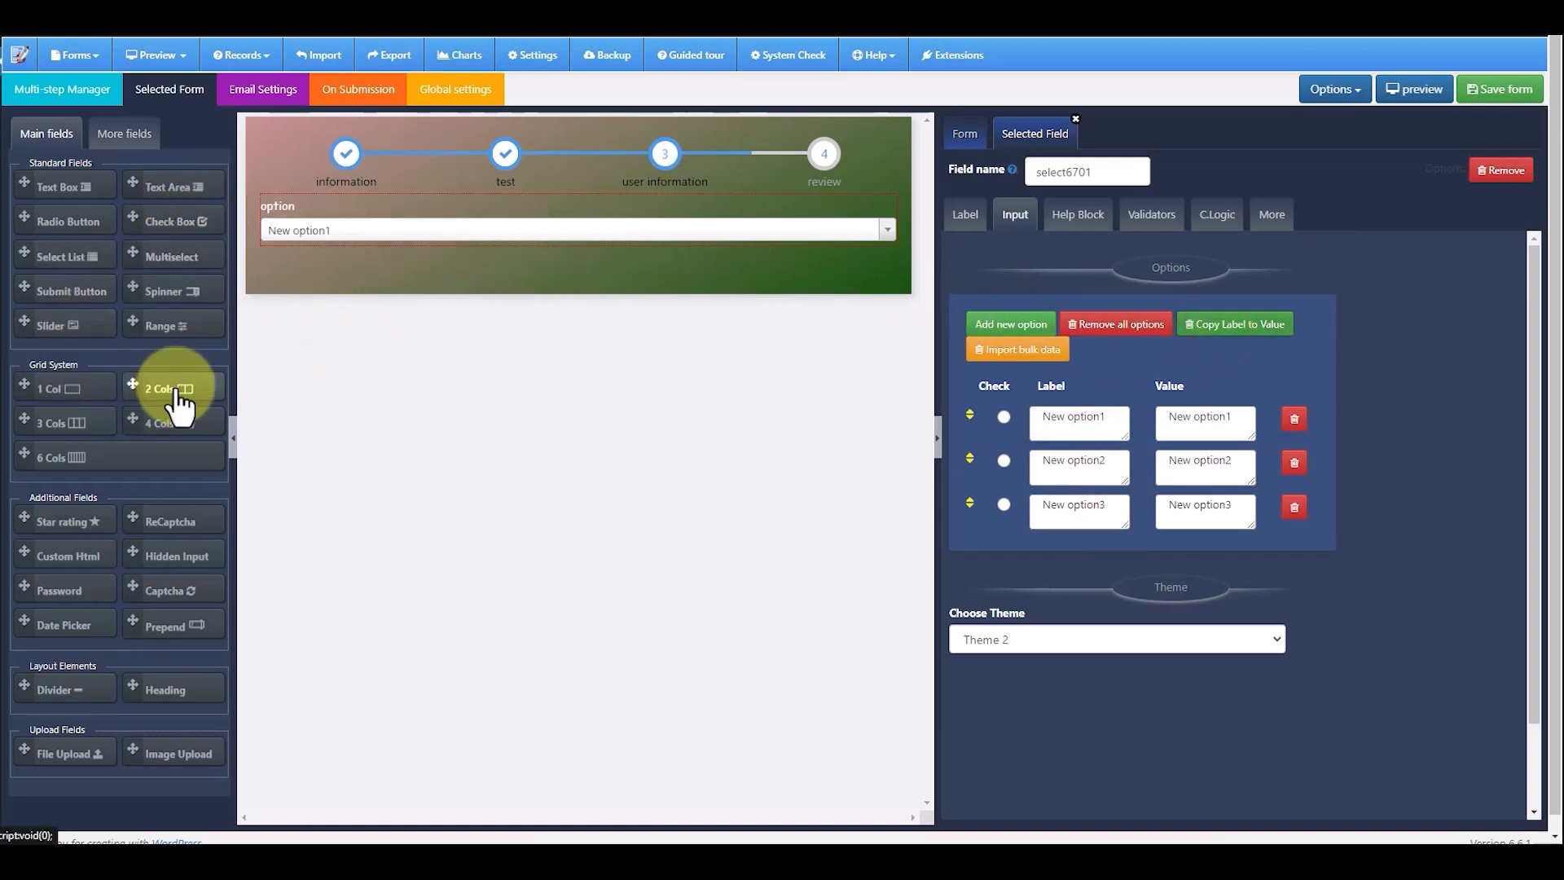
Add a two-column grid below the select list and place a submit button in each column
left_click_drag(173, 399, 359, 268)
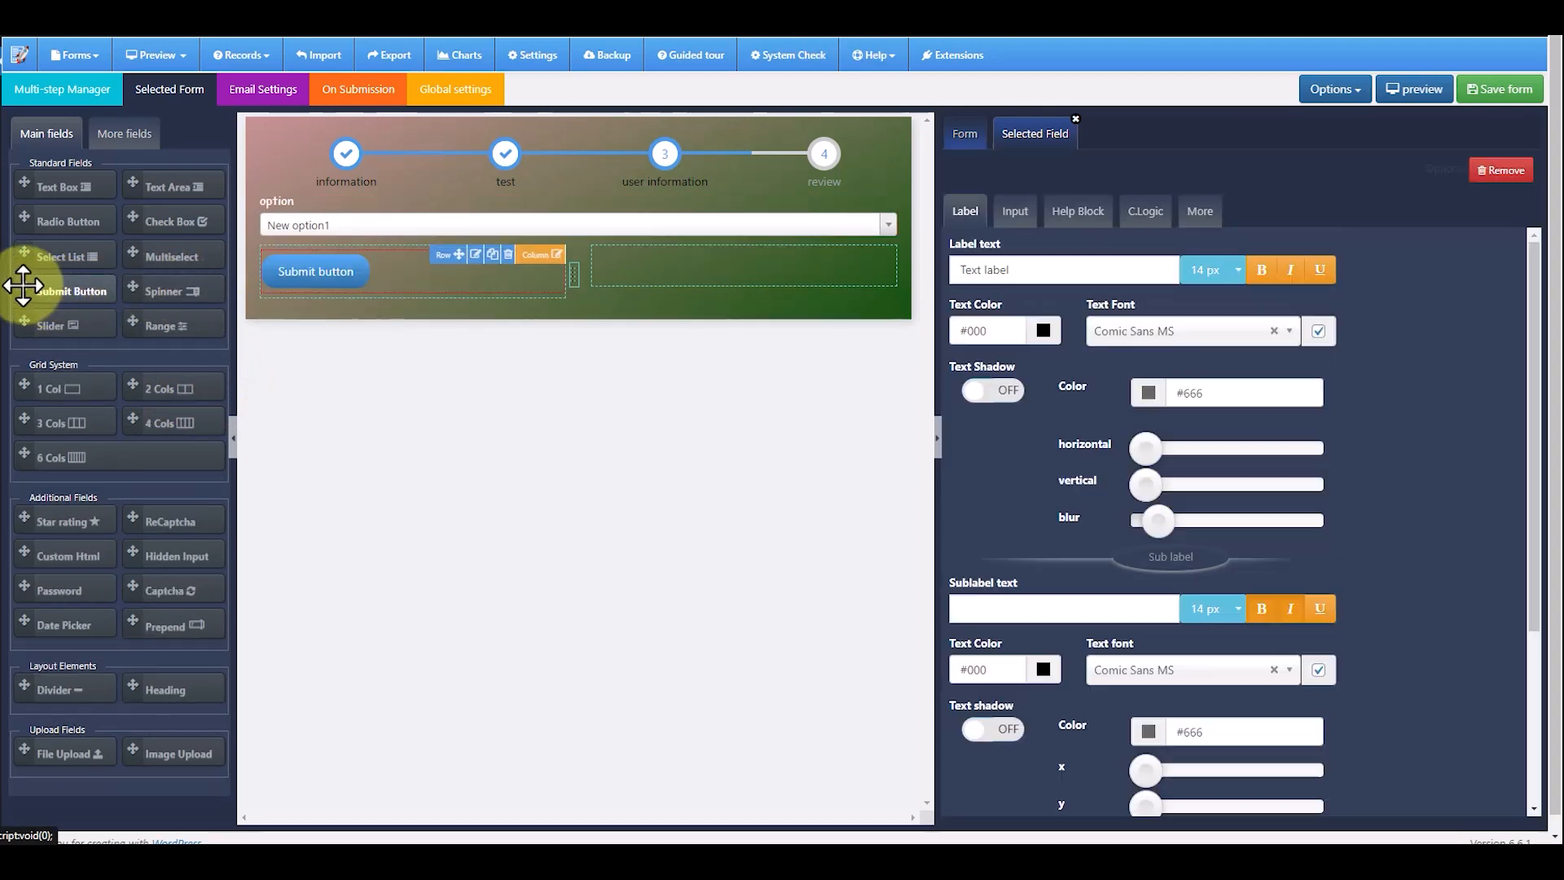
left_click_drag(28, 279, 622, 272)
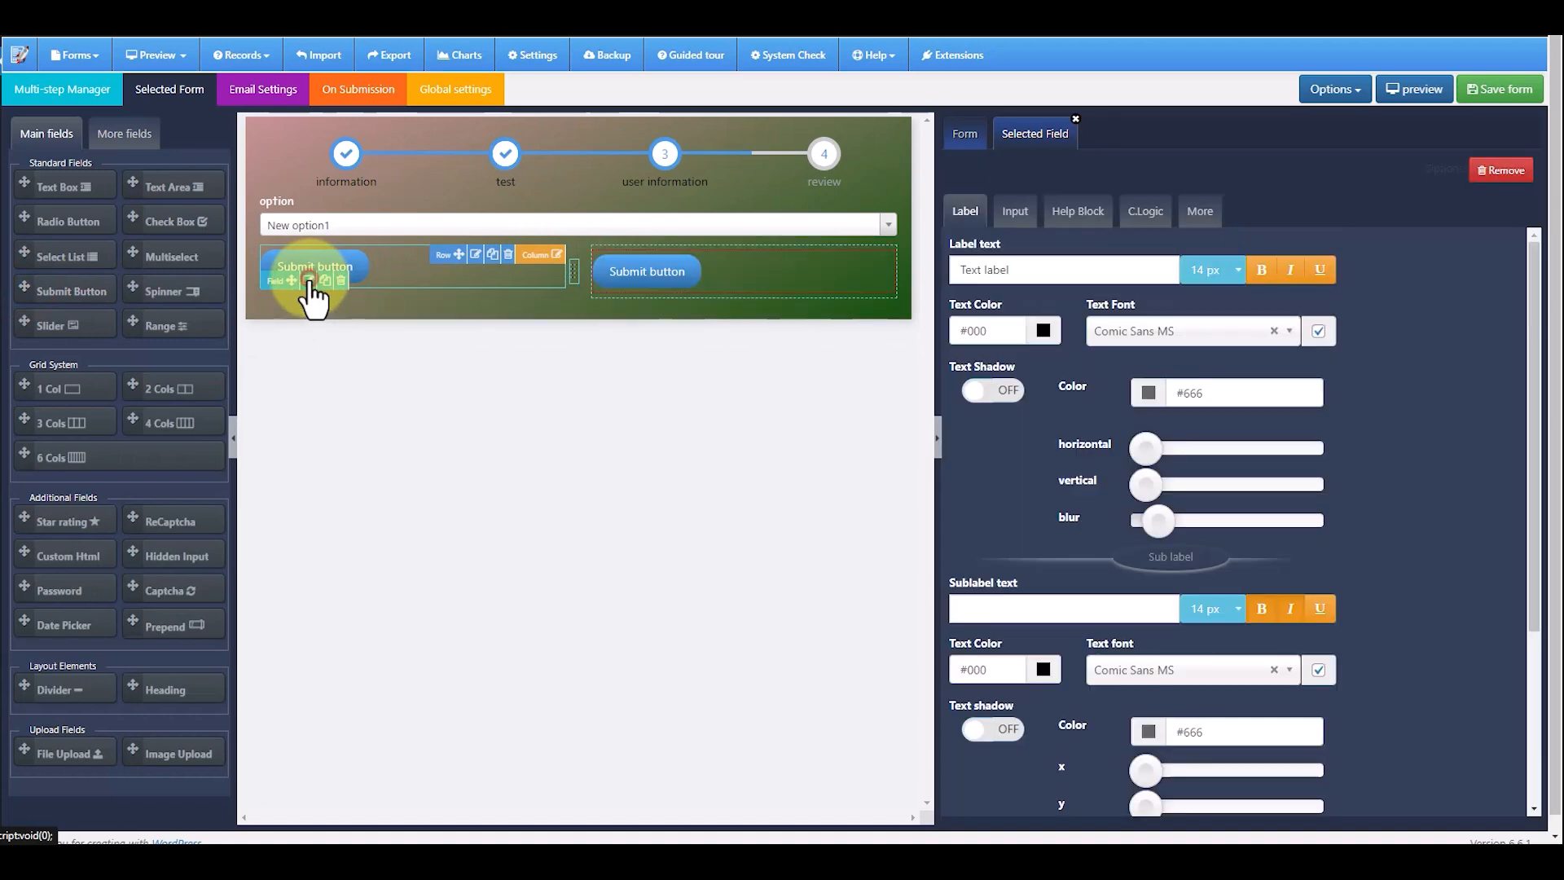
Set the first column's submit button to the Previous action with the text "previous"
left_click(309, 281)
left_click(1014, 213)
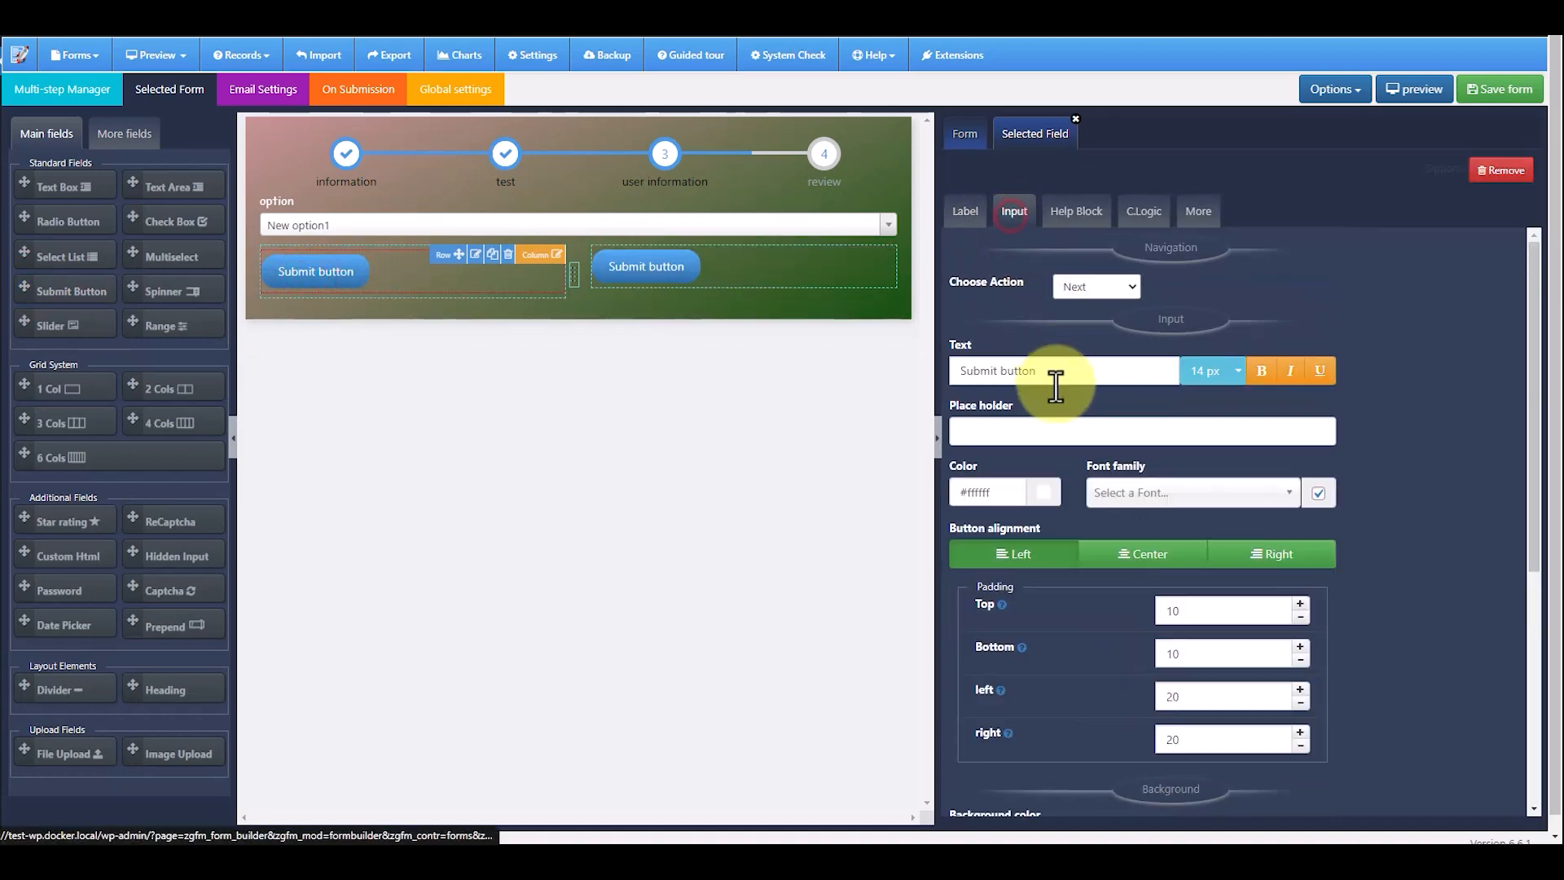
left_click(1083, 324)
left_click_drag(1065, 370, 955, 369)
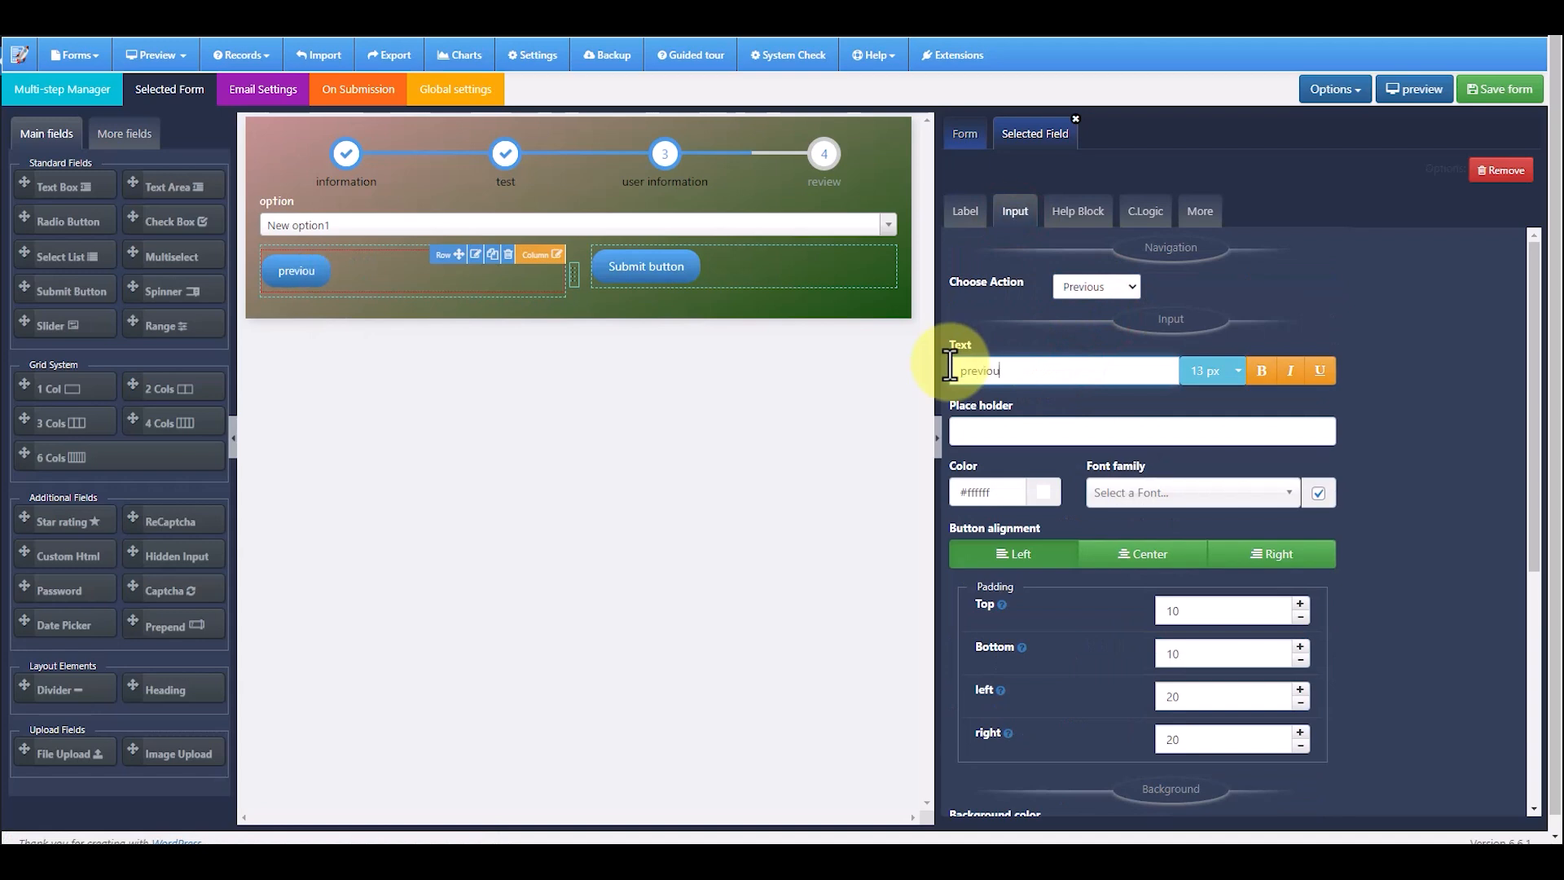
Set the second column's submit button text to "Next" and align the button right
left_click(644, 271)
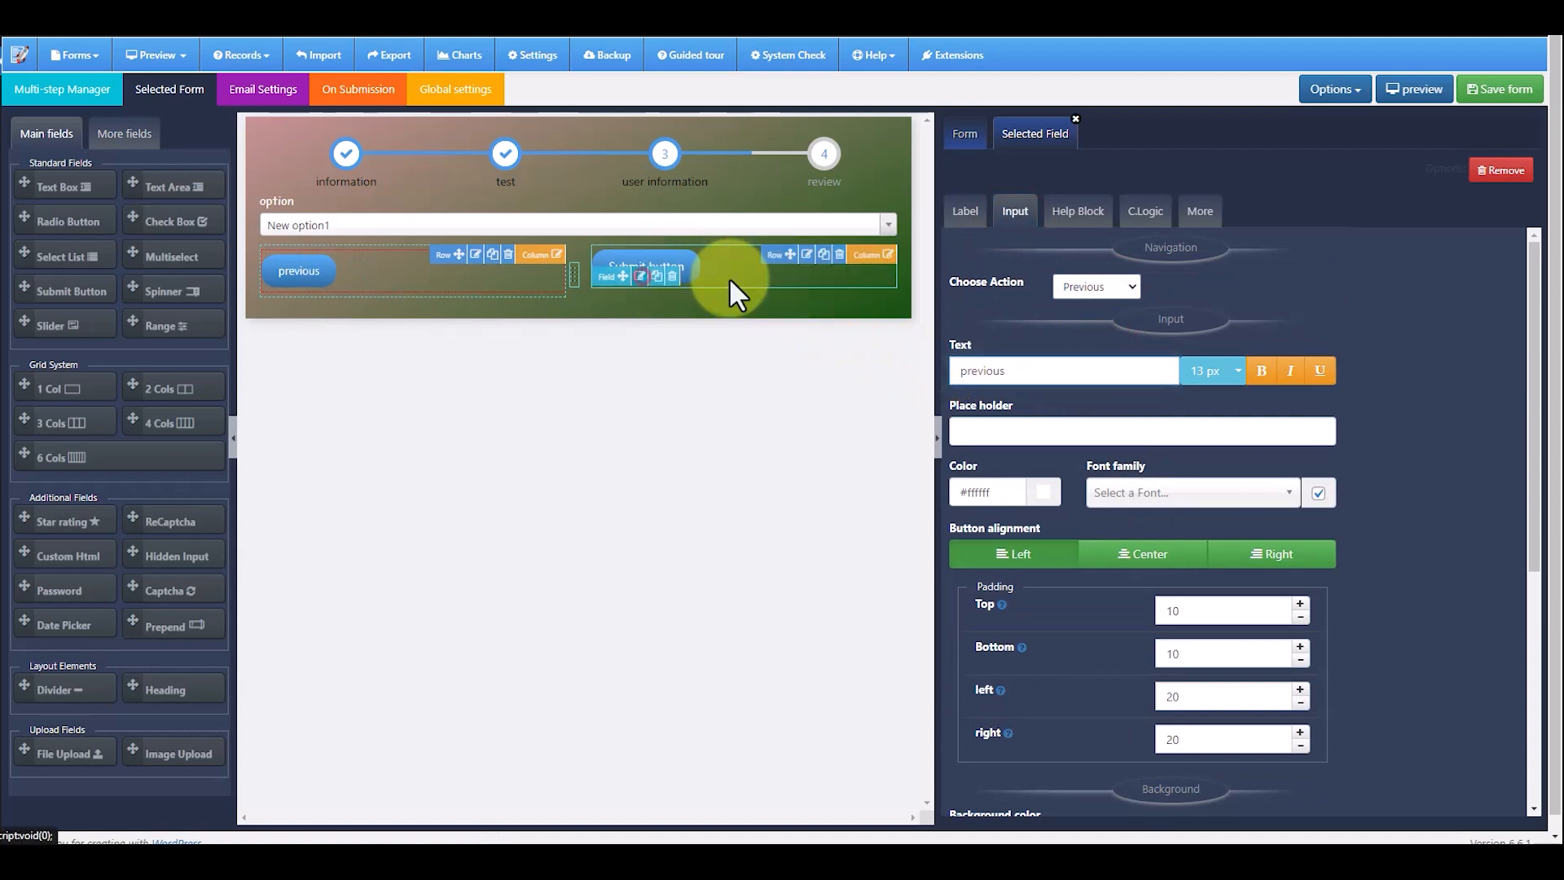
left_click(1017, 210)
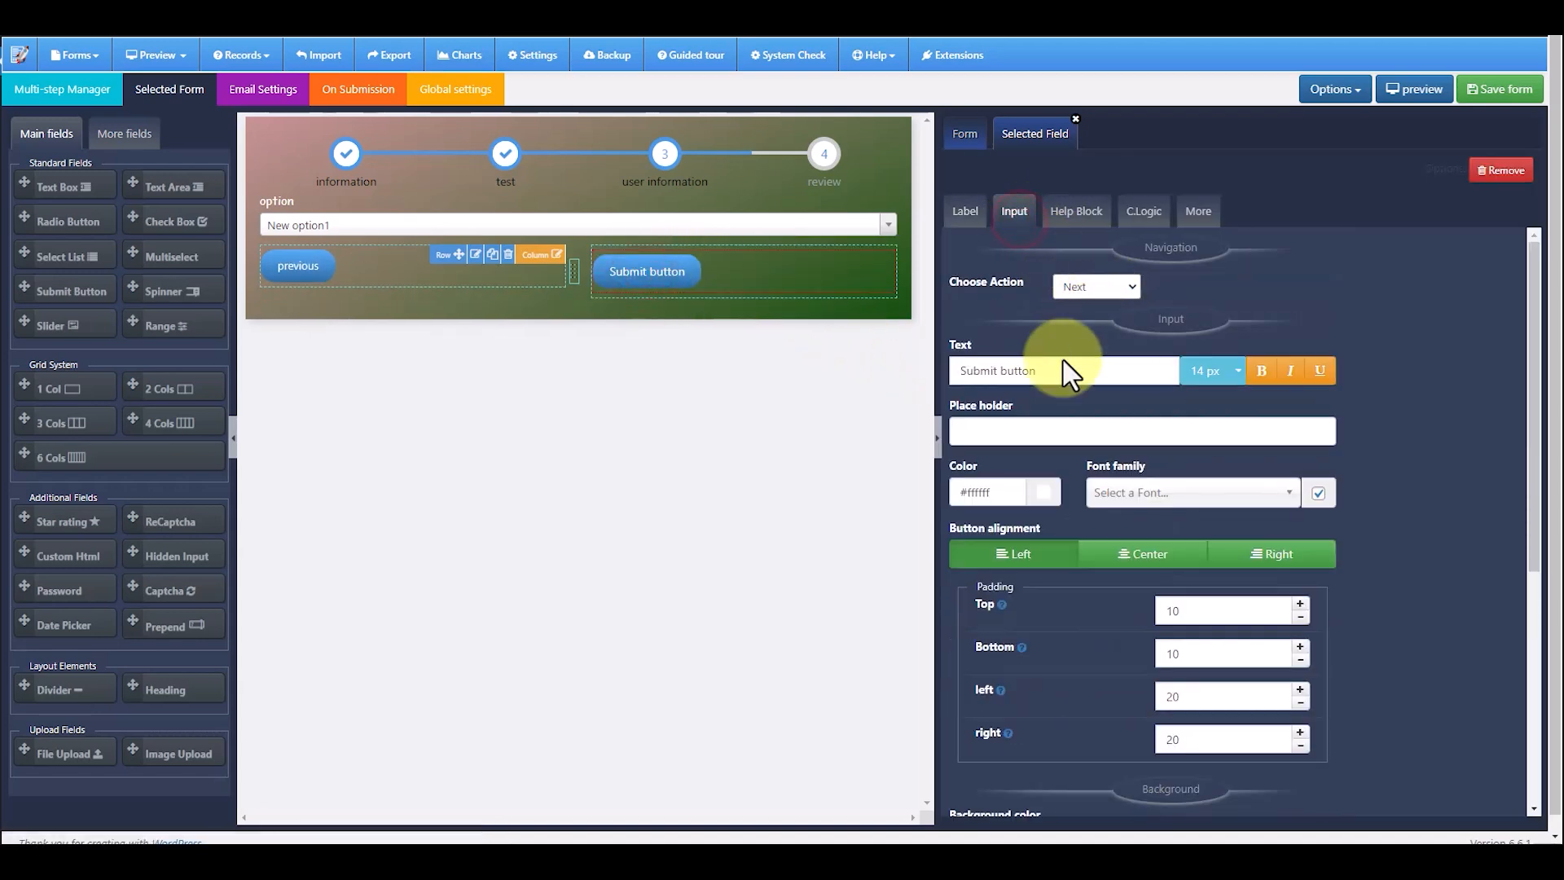
left_click_drag(1051, 367, 932, 371)
key("BackSpace")
type("Next")
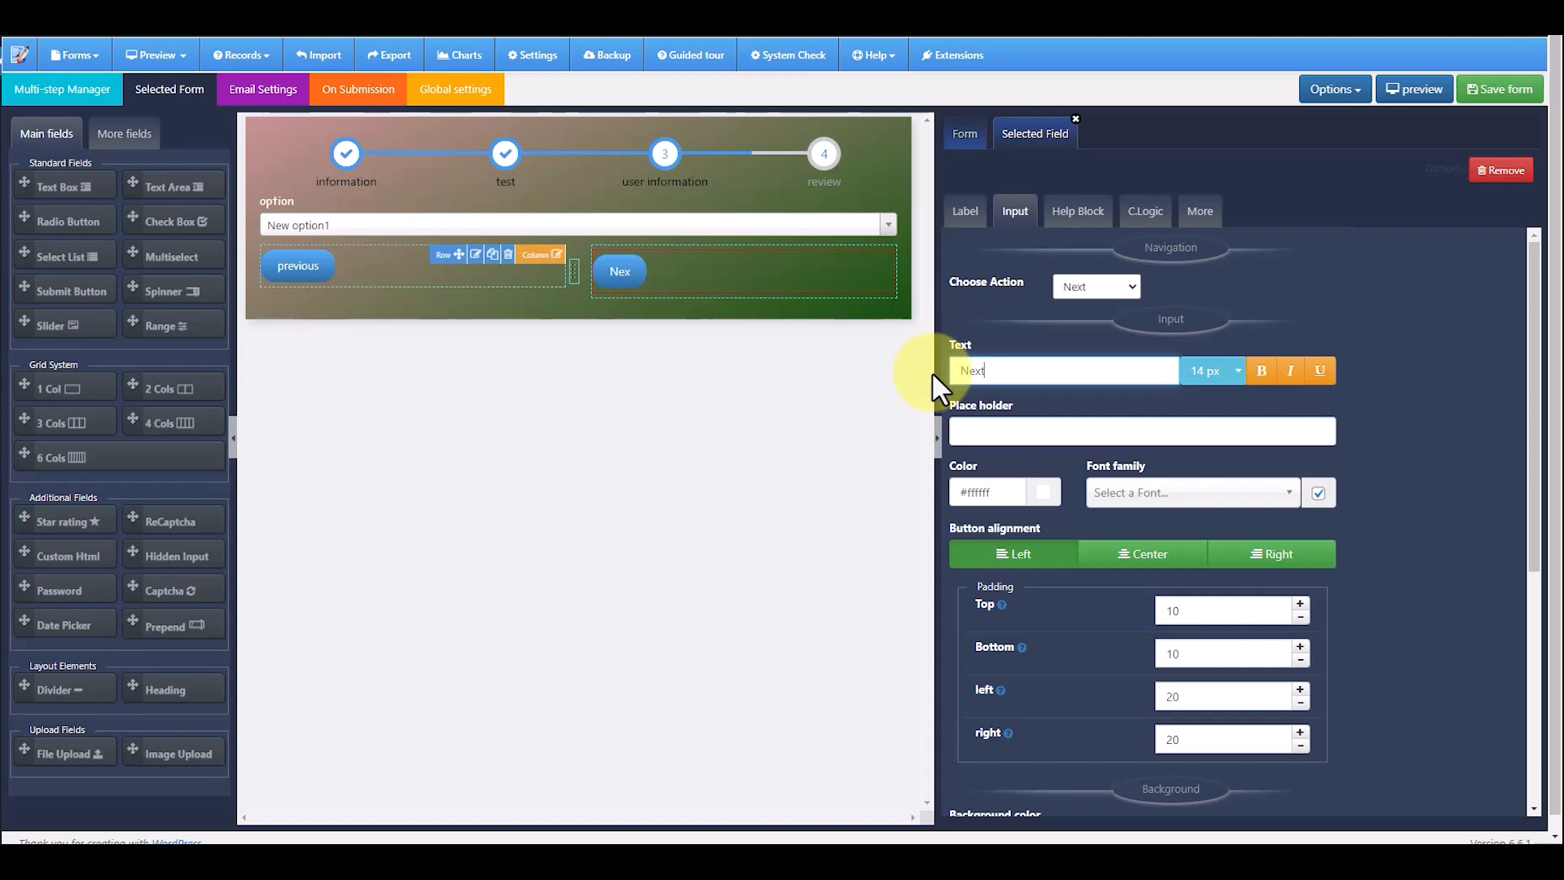
left_click(1274, 558)
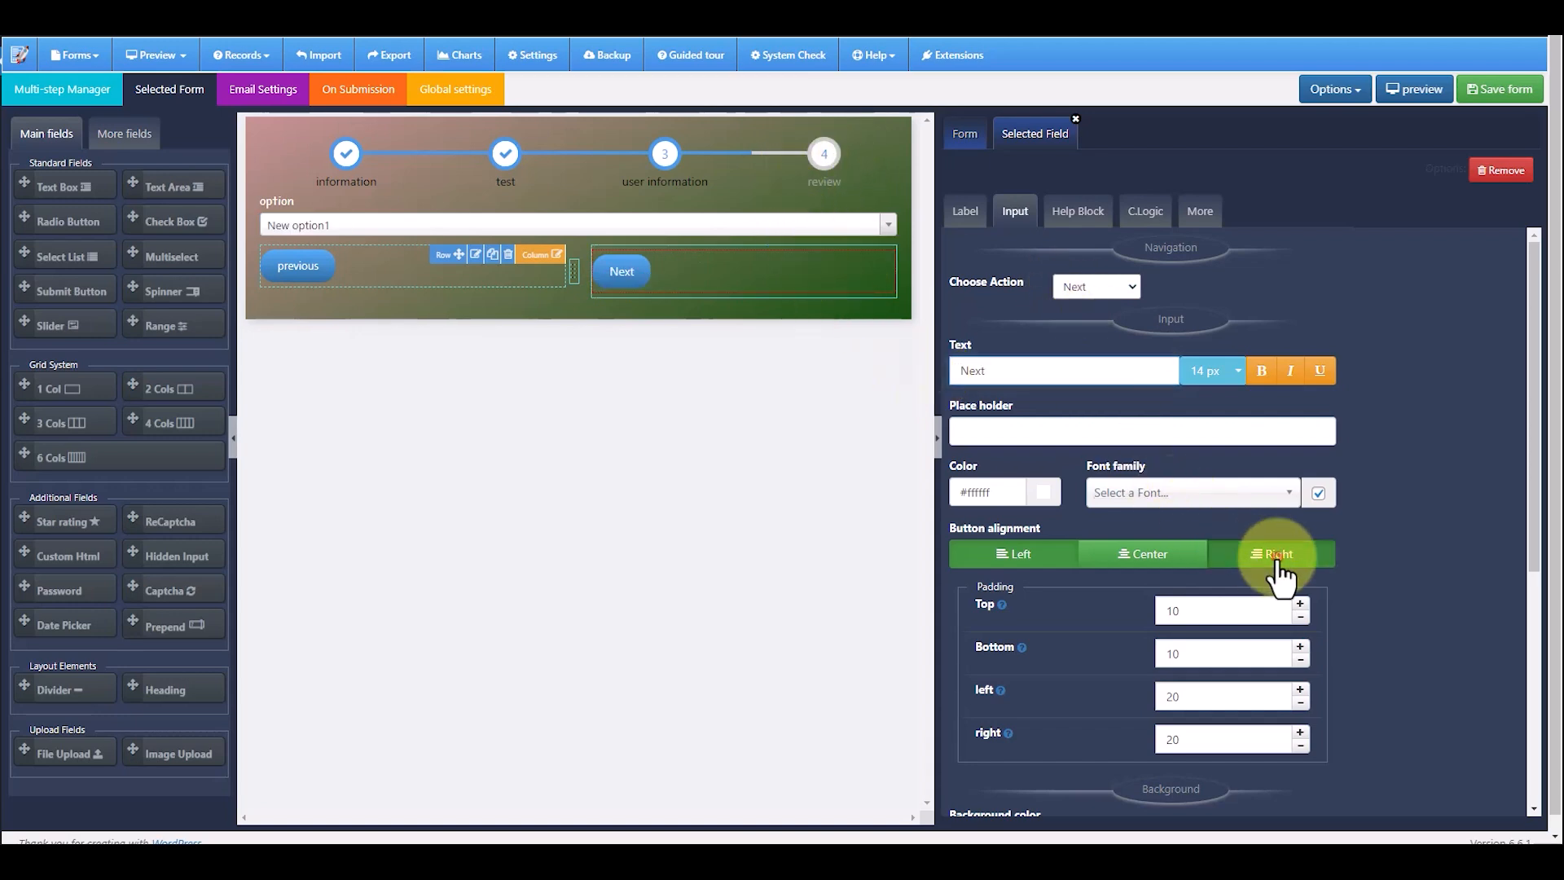
Open the review step for editing and add a text area with a check box field below it
left_click(62, 90)
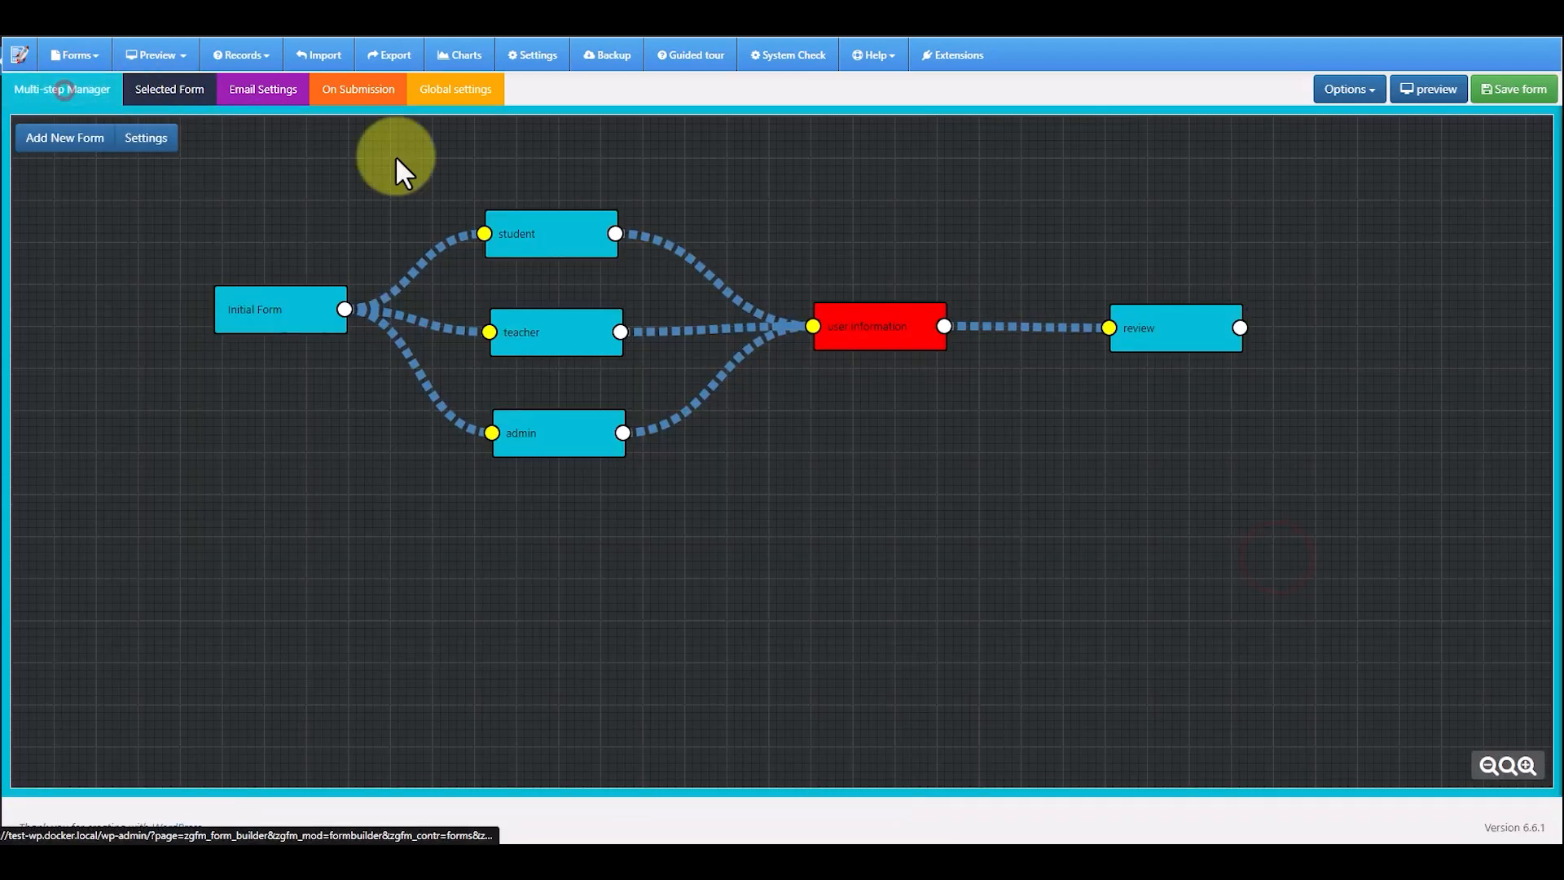
left_click(1201, 357)
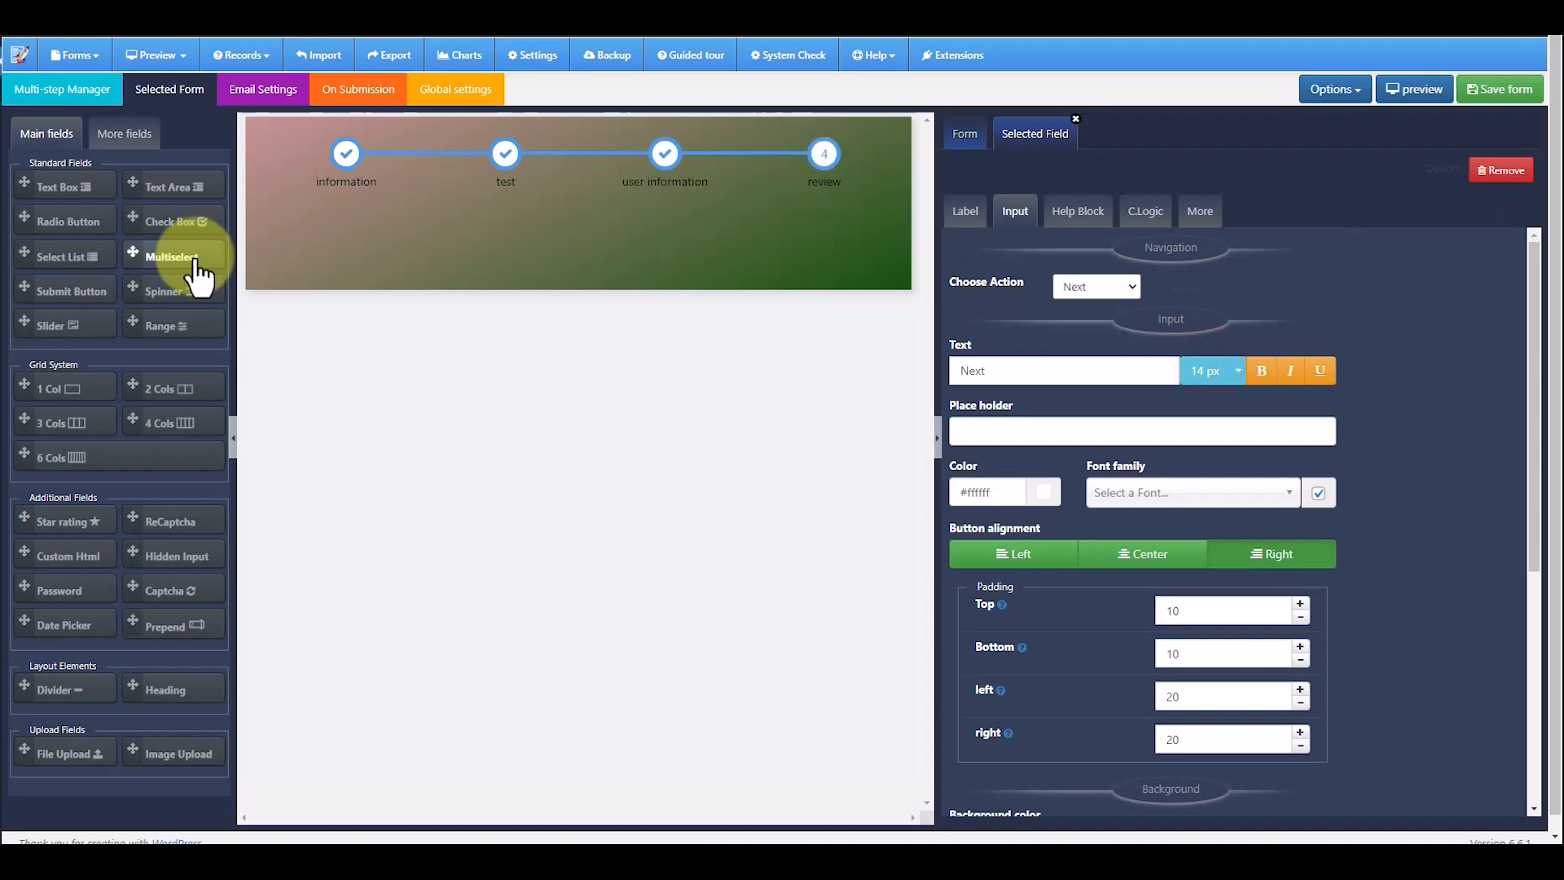
left_click(173, 186)
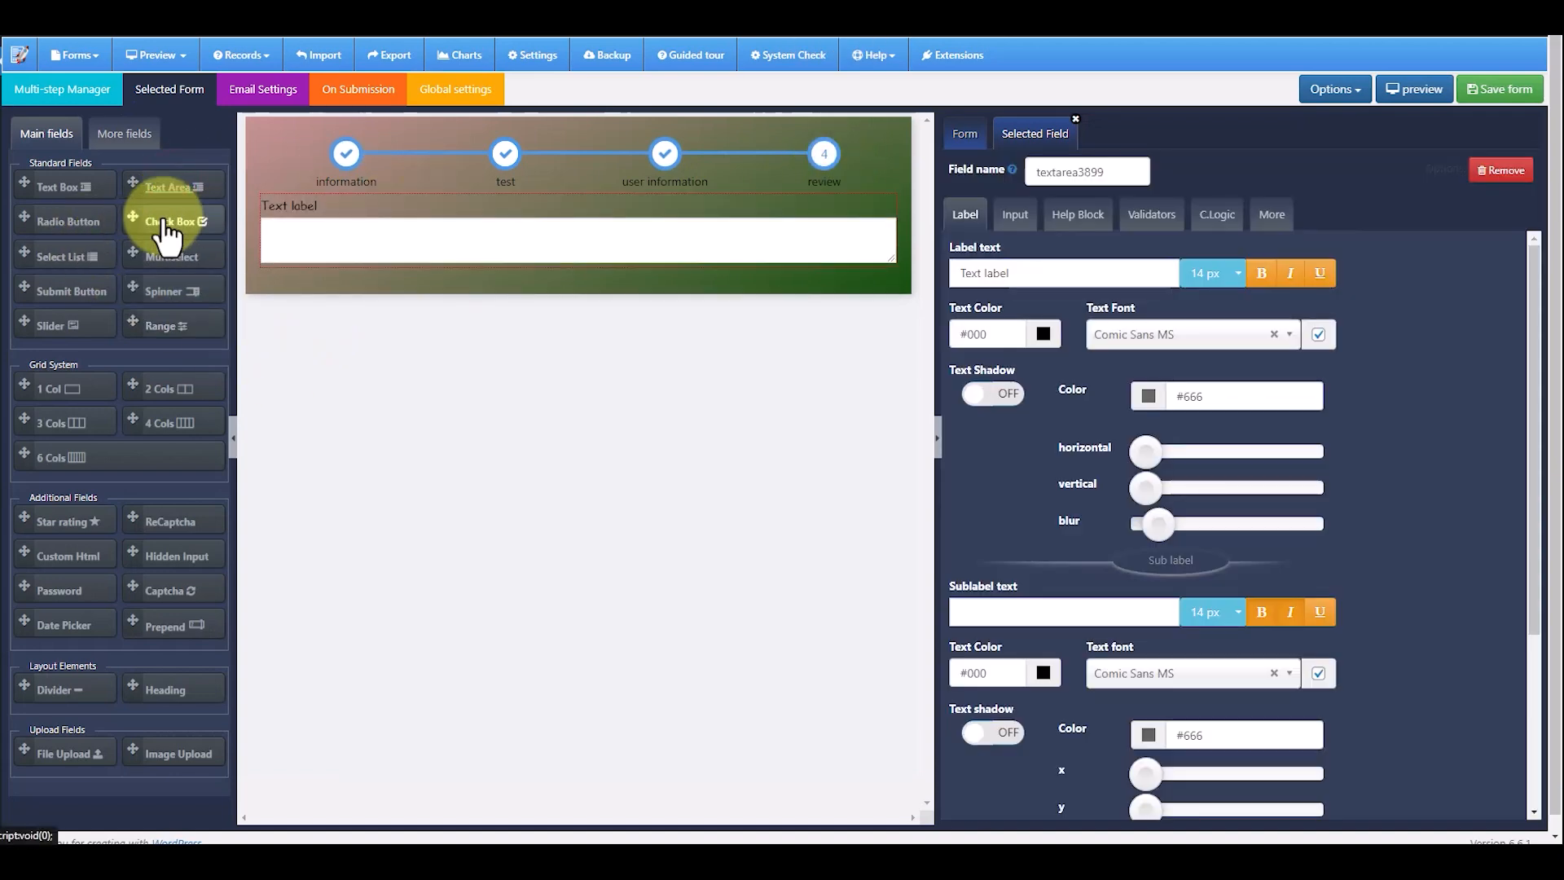
left_click(167, 223)
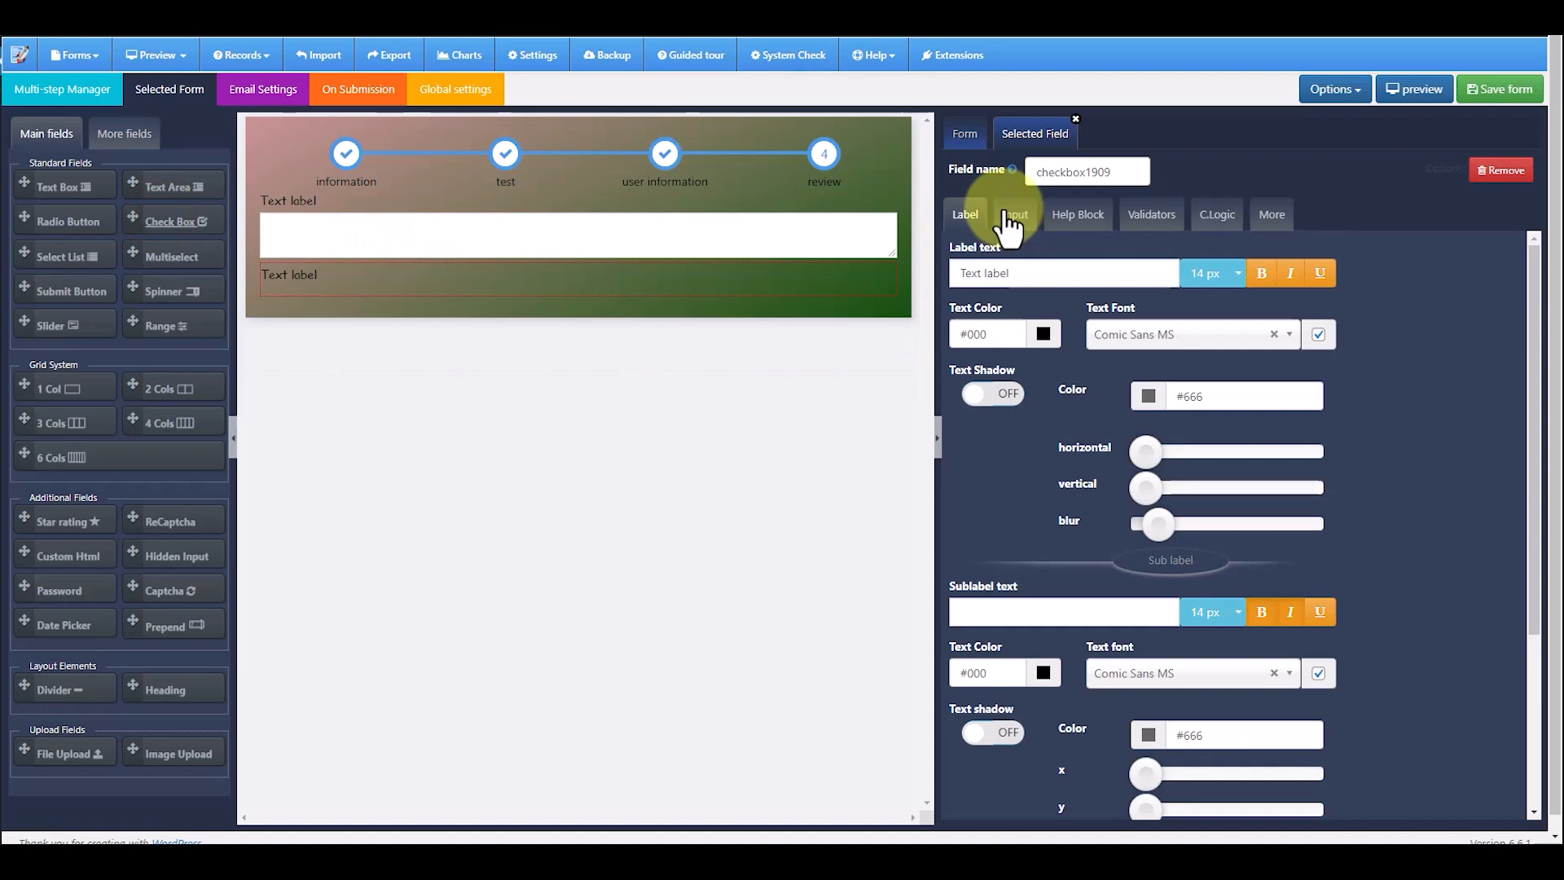
Give the check box an "accept terms and conditions" option with the label copied to its value, and add the Required validator
left_click(1011, 214)
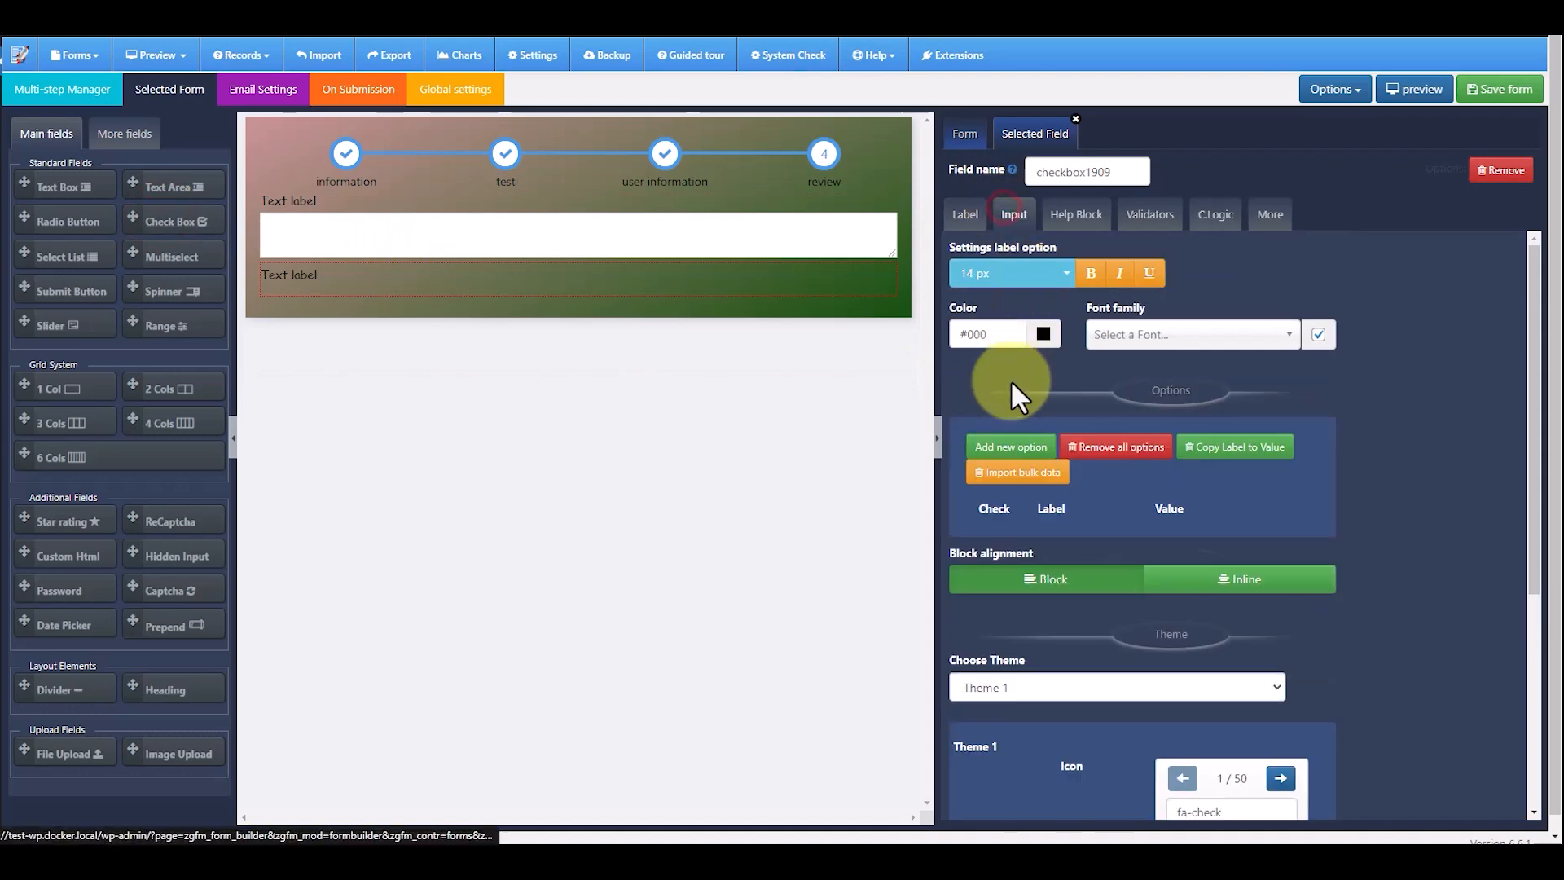
left_click(1011, 447)
left_click(1092, 544)
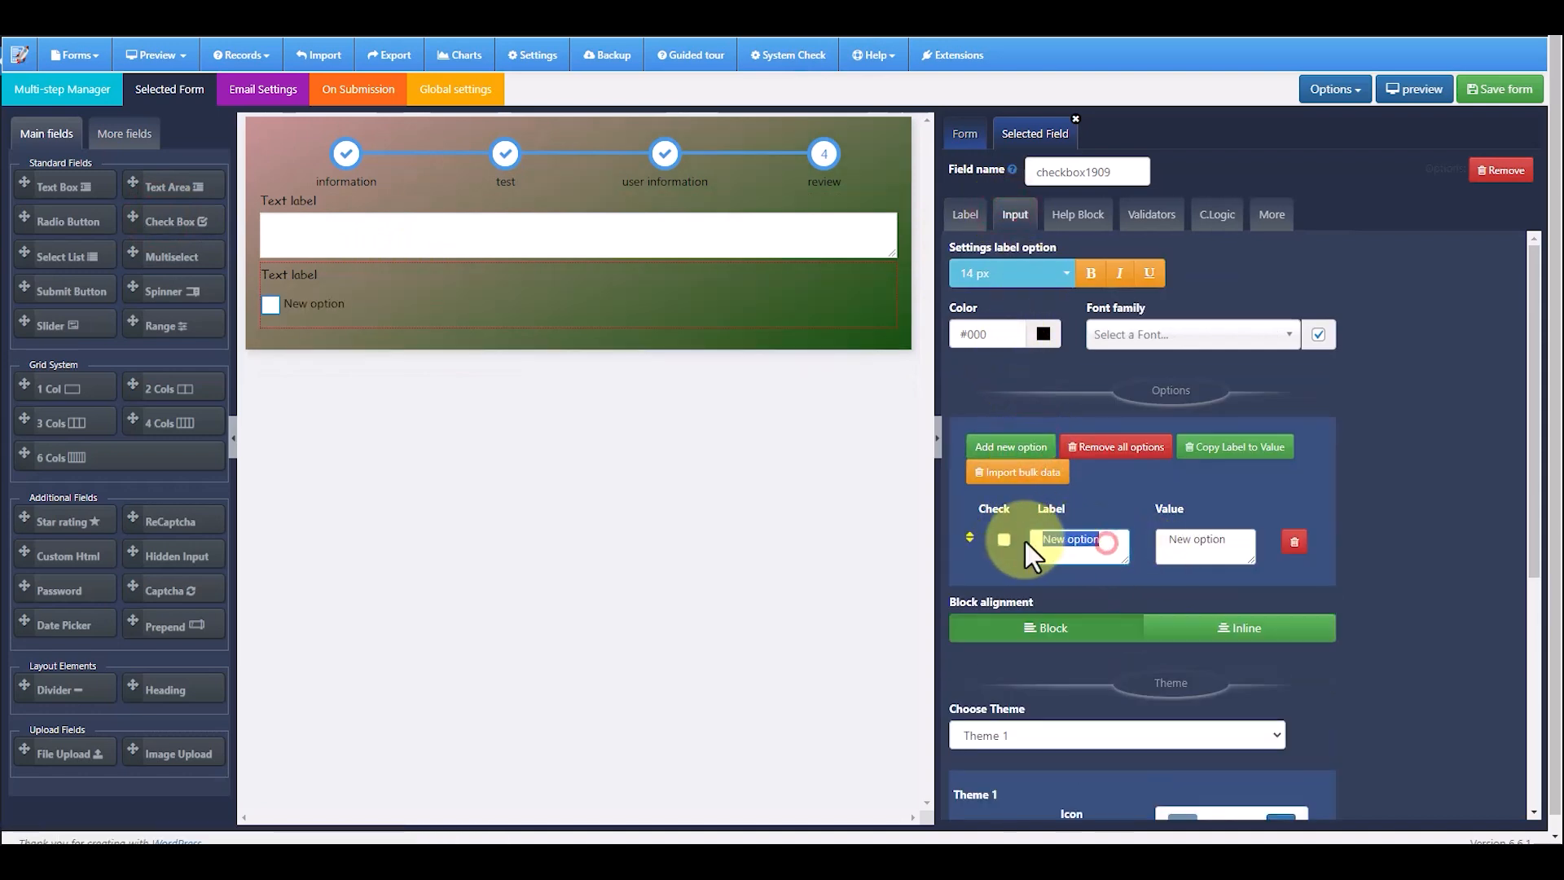
type("accept term")
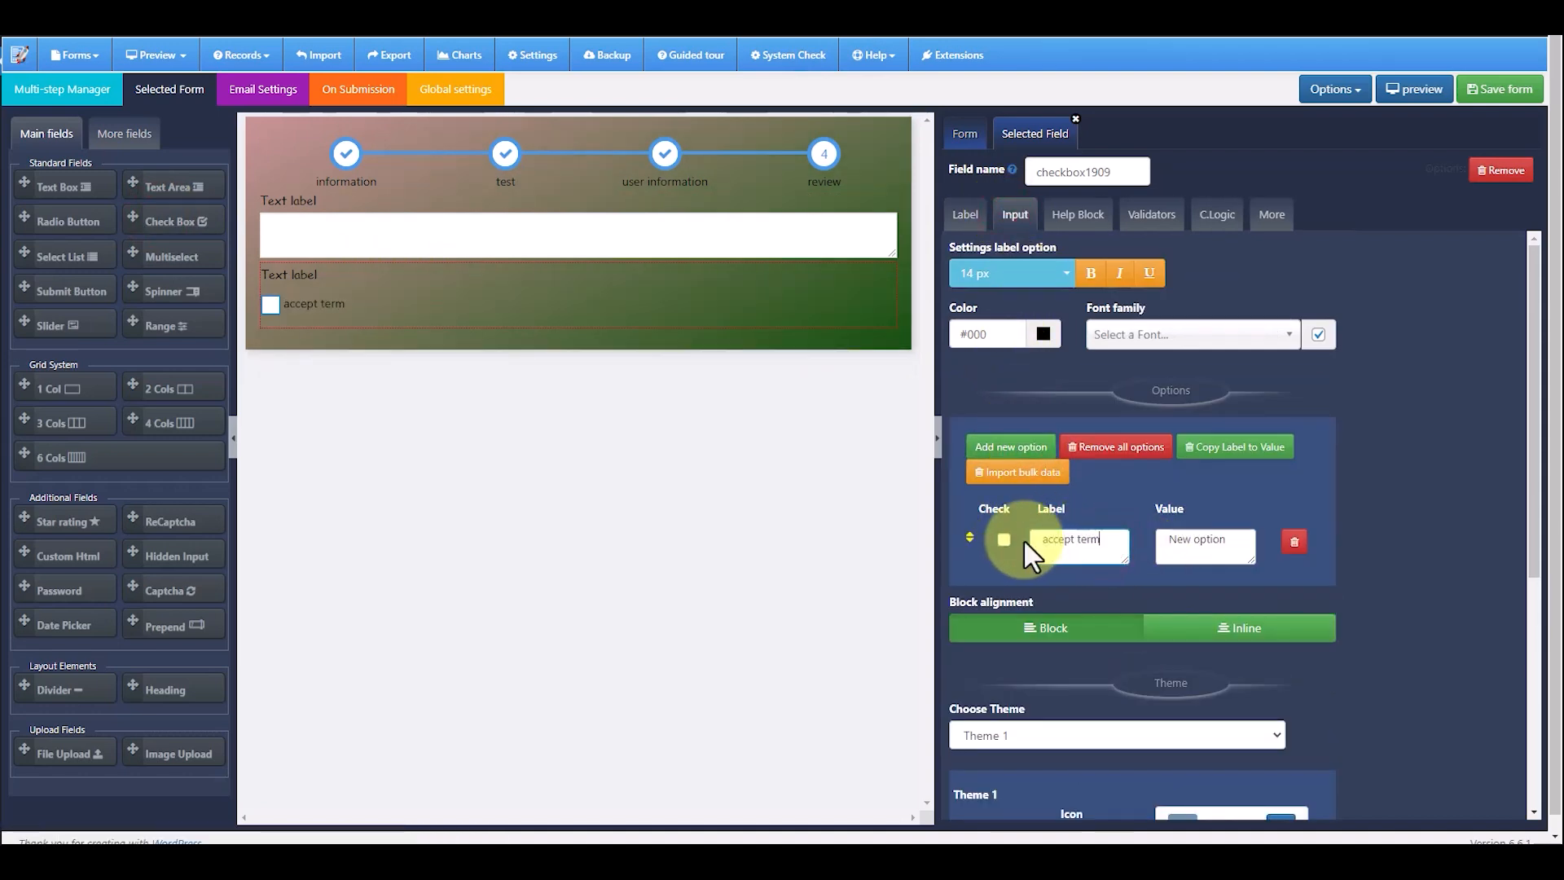
type("s and conditions")
left_click(1246, 455)
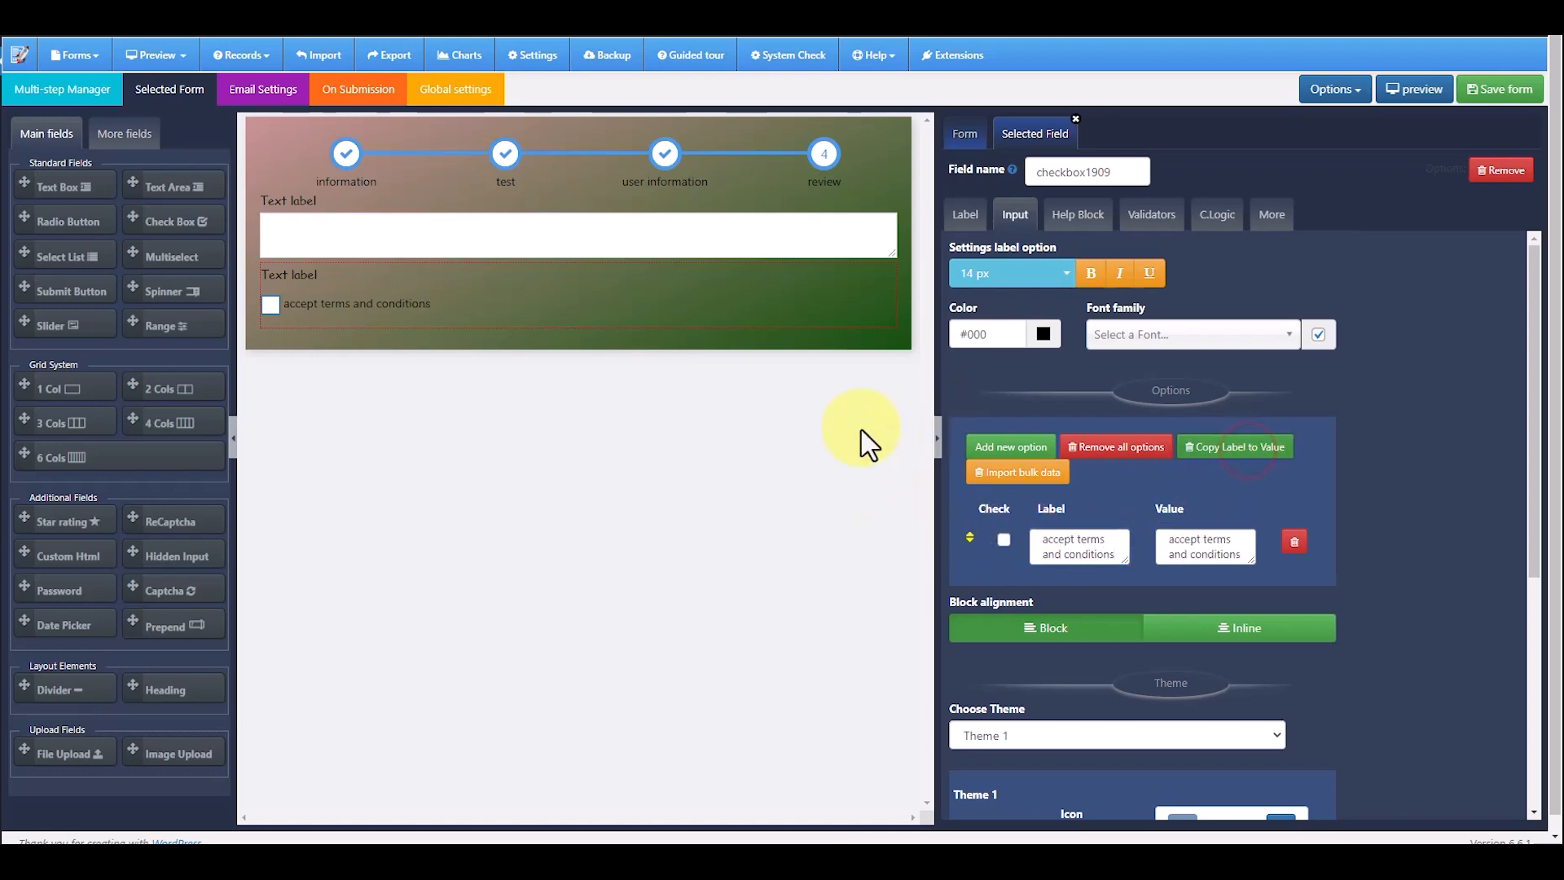
left_click(1149, 218)
left_click(1198, 291)
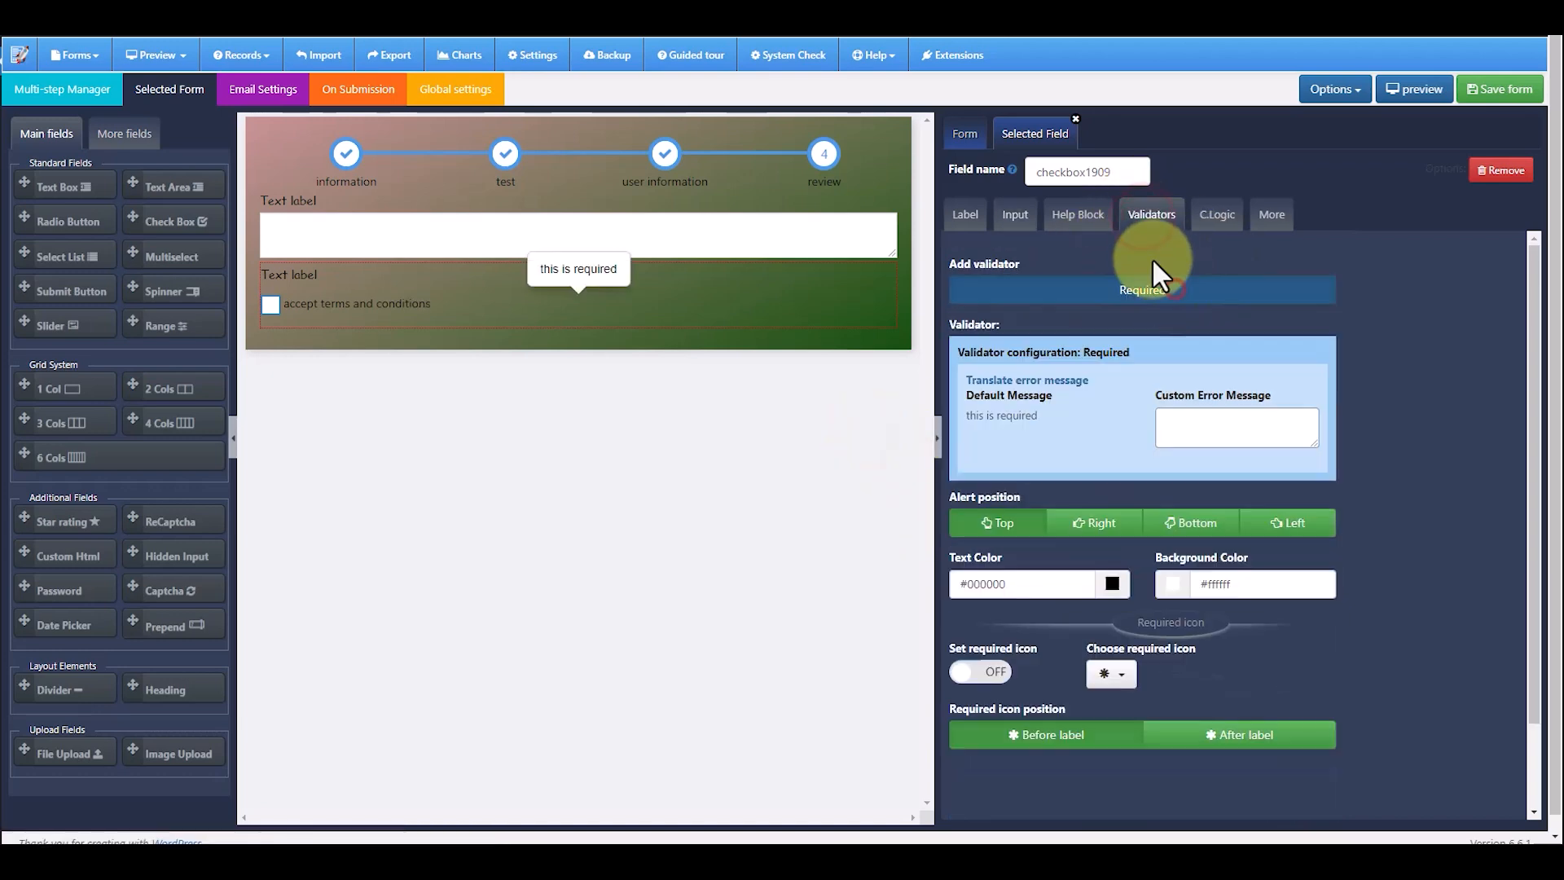
Add a two-column grid below the check box on the review step and place a submit button in each column
left_click(1077, 214)
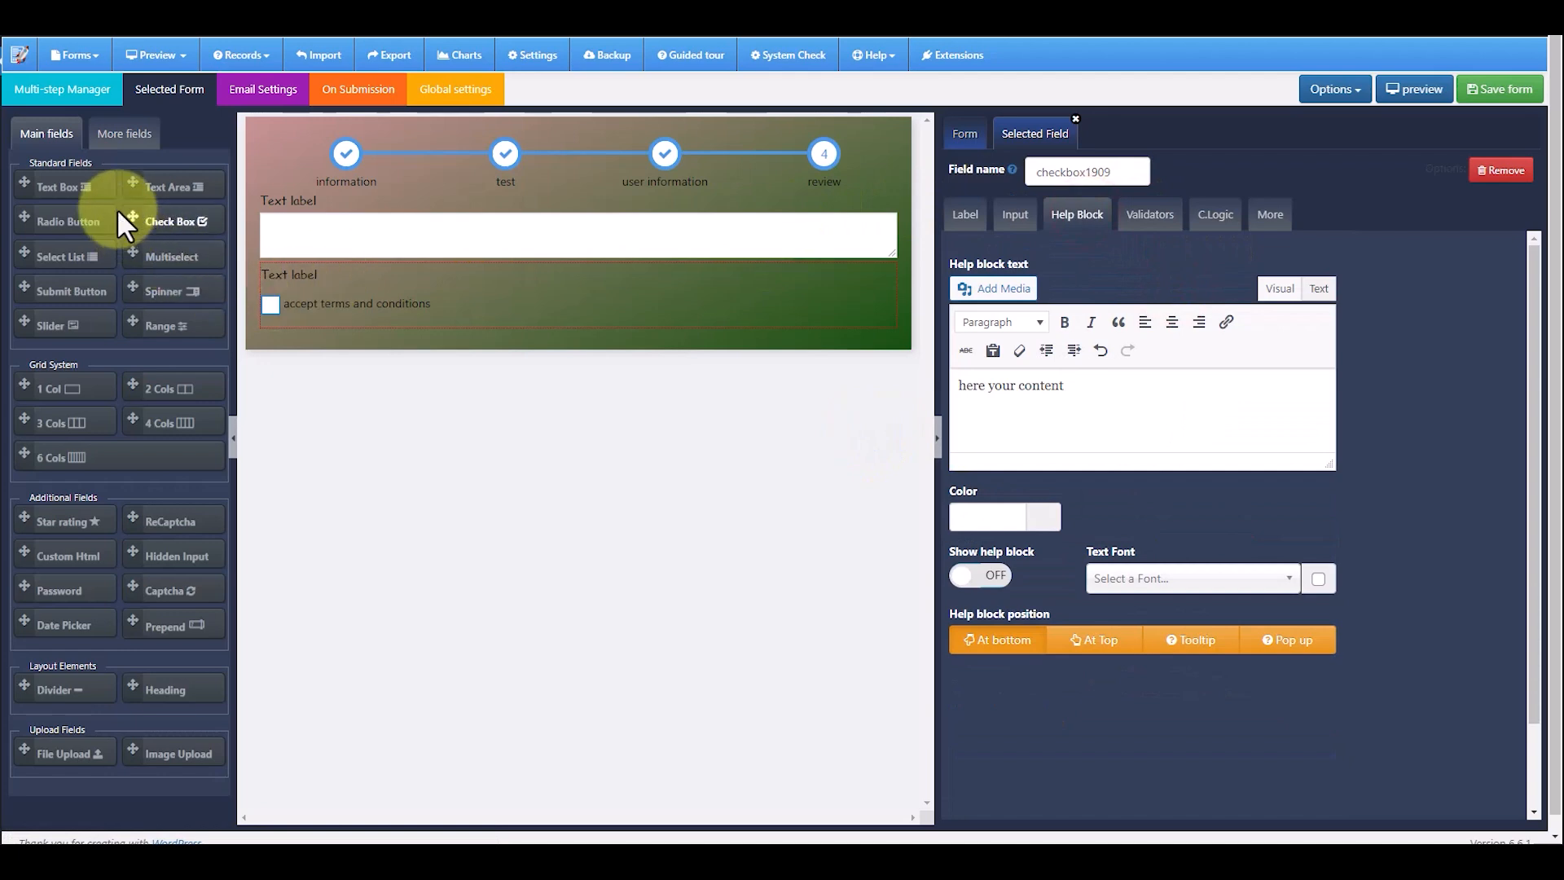
left_click(165, 388)
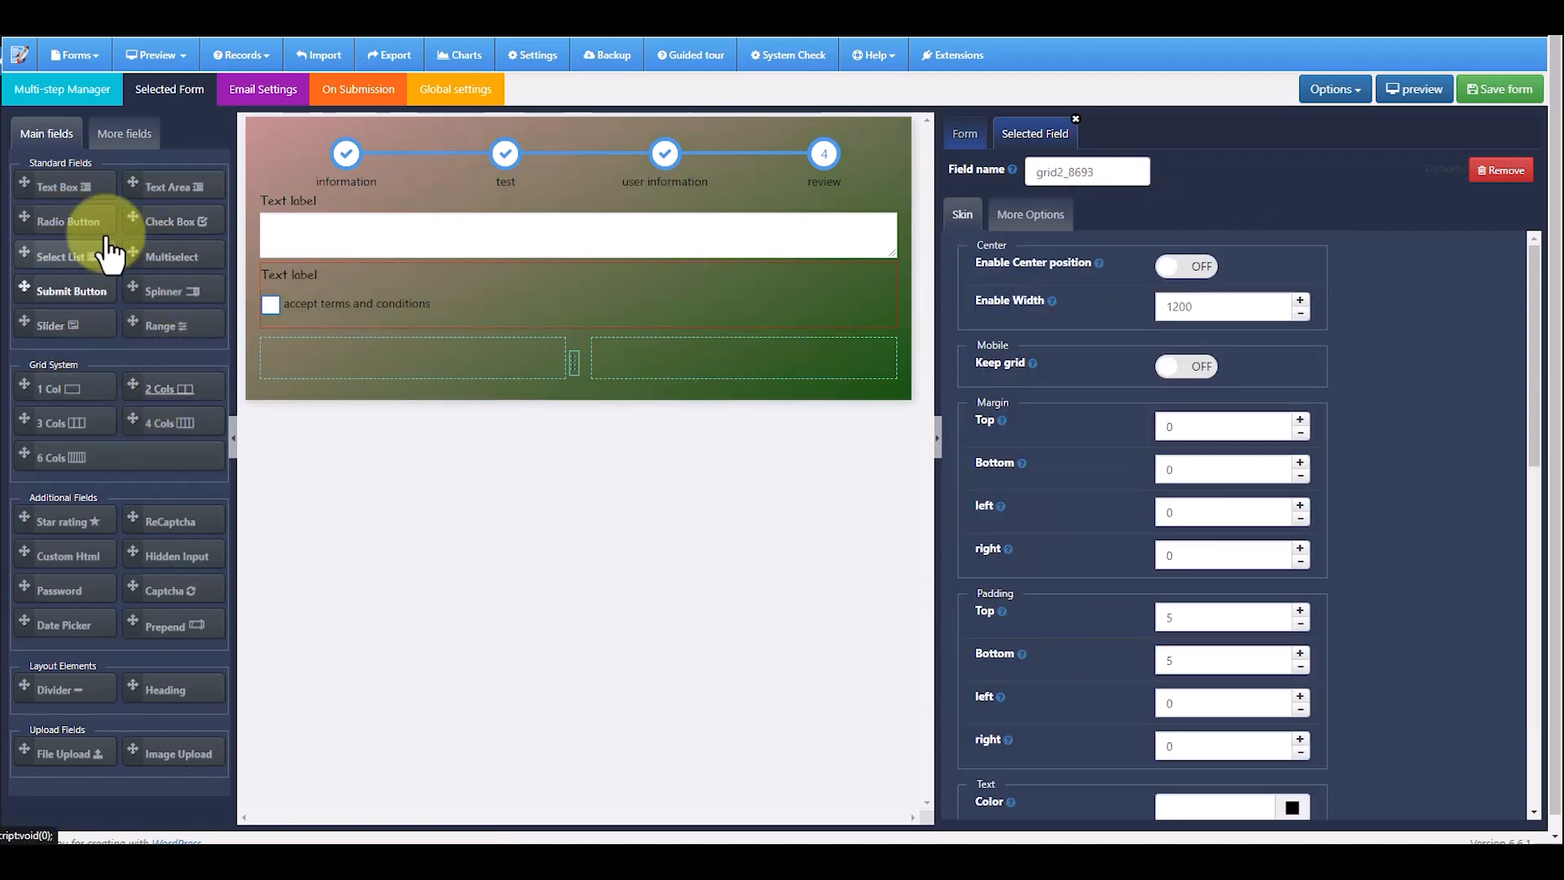
left_click_drag(58, 301, 318, 387)
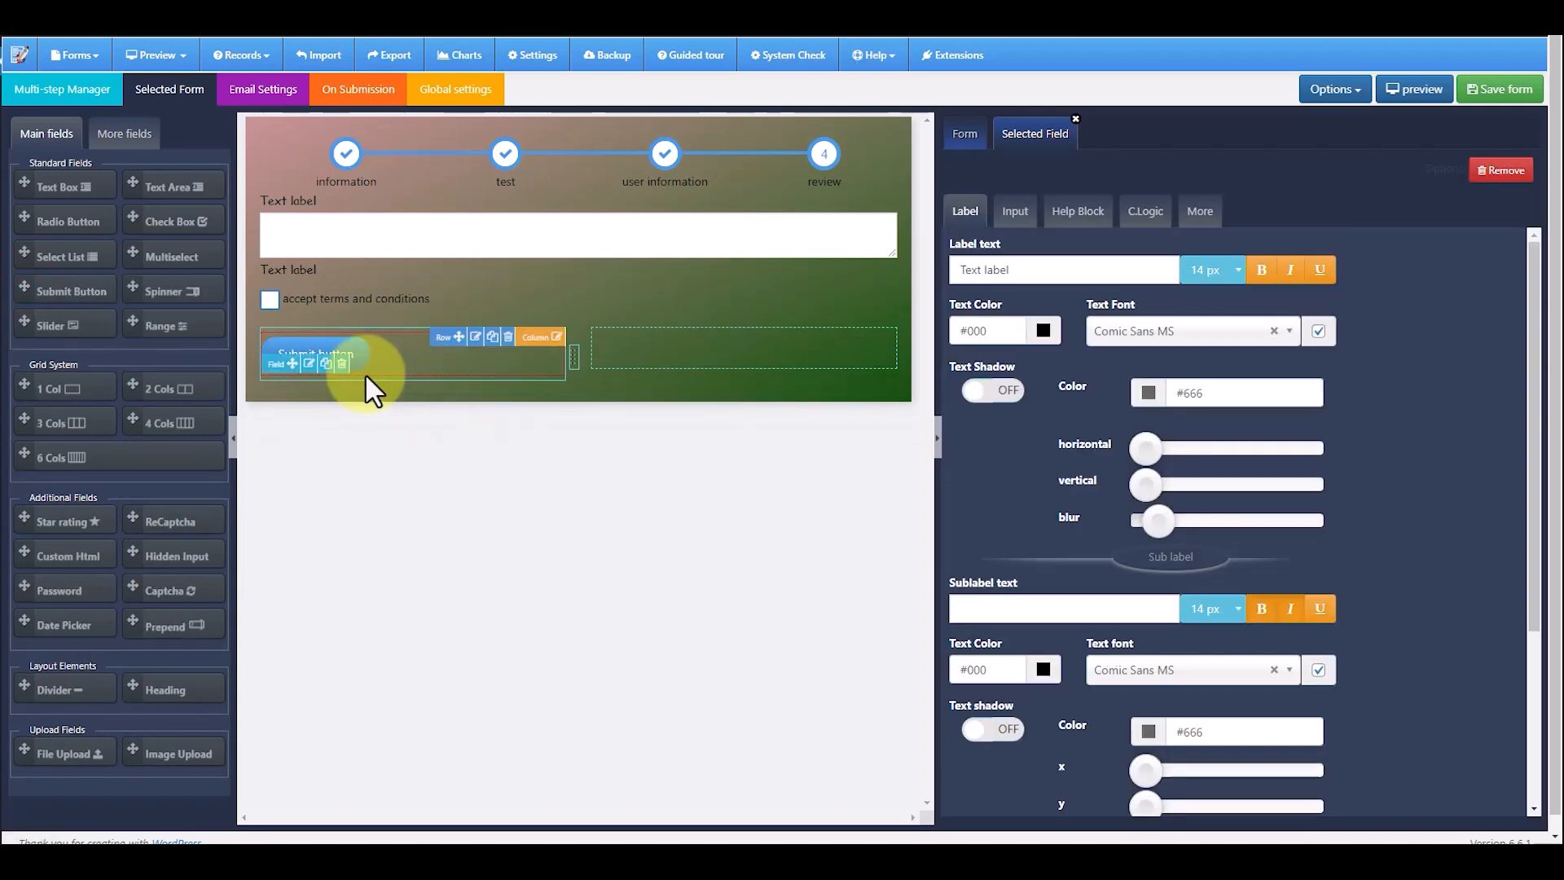
left_click_drag(76, 307, 700, 352)
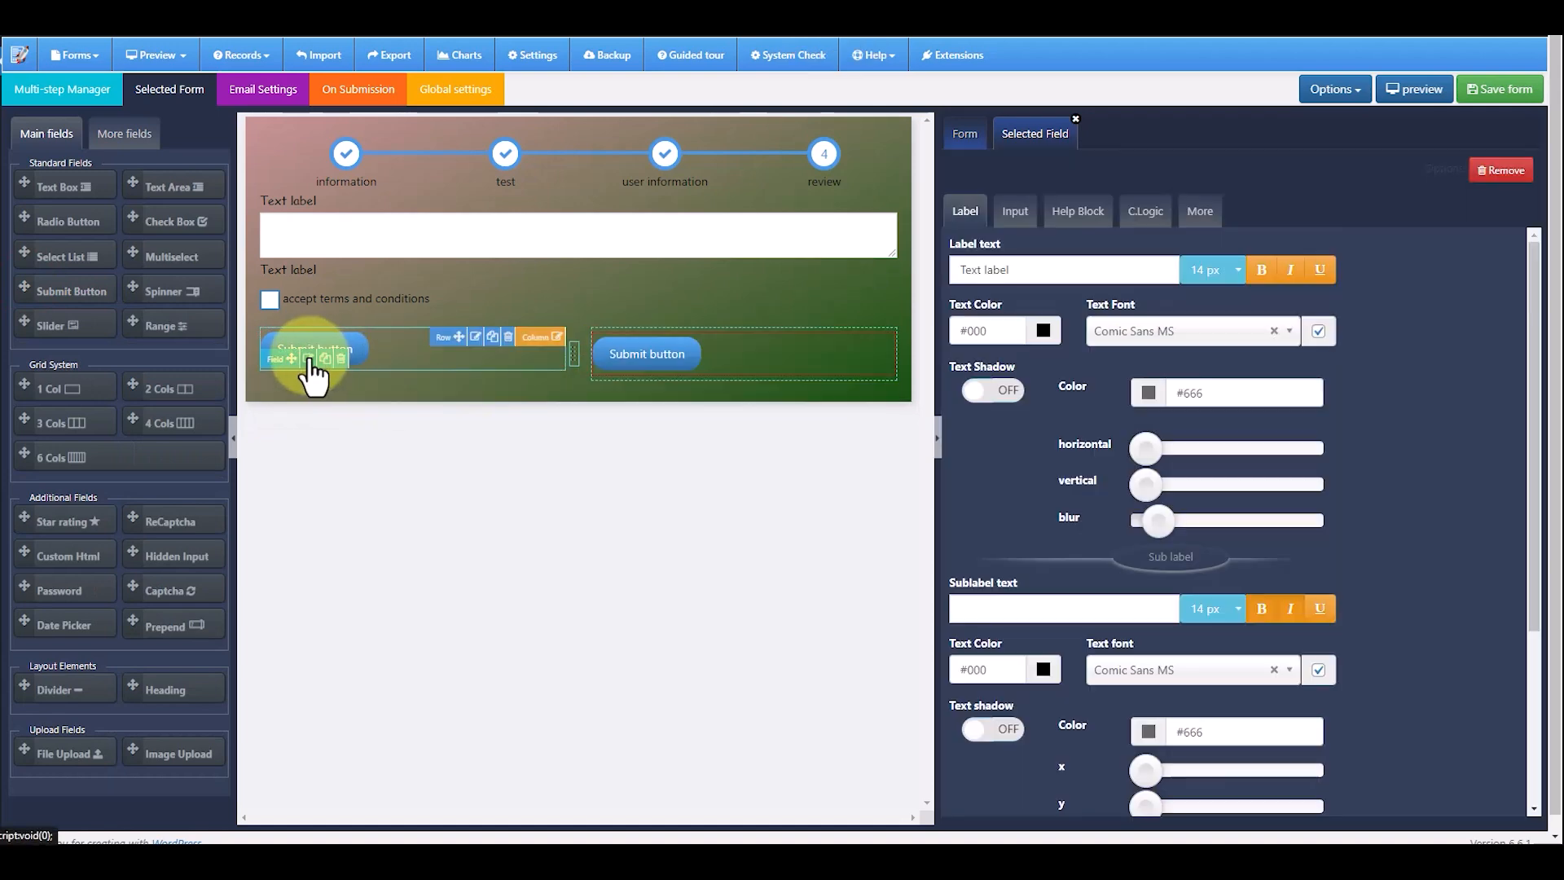
Set the first column's submit button text to "Prev" and its action to Previous
left_click(310, 356)
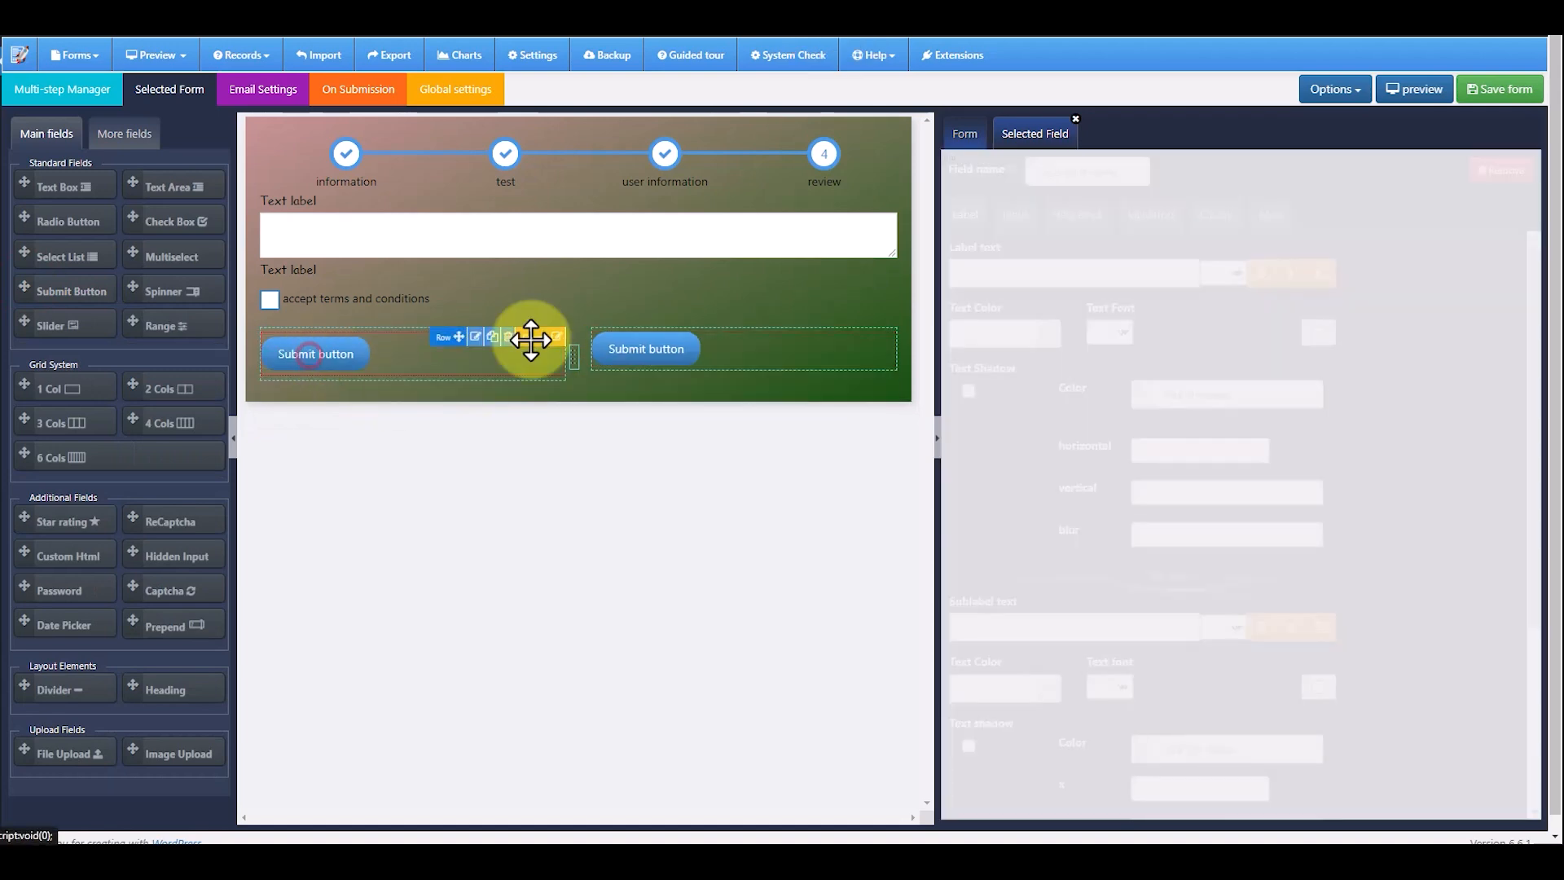
left_click(1014, 213)
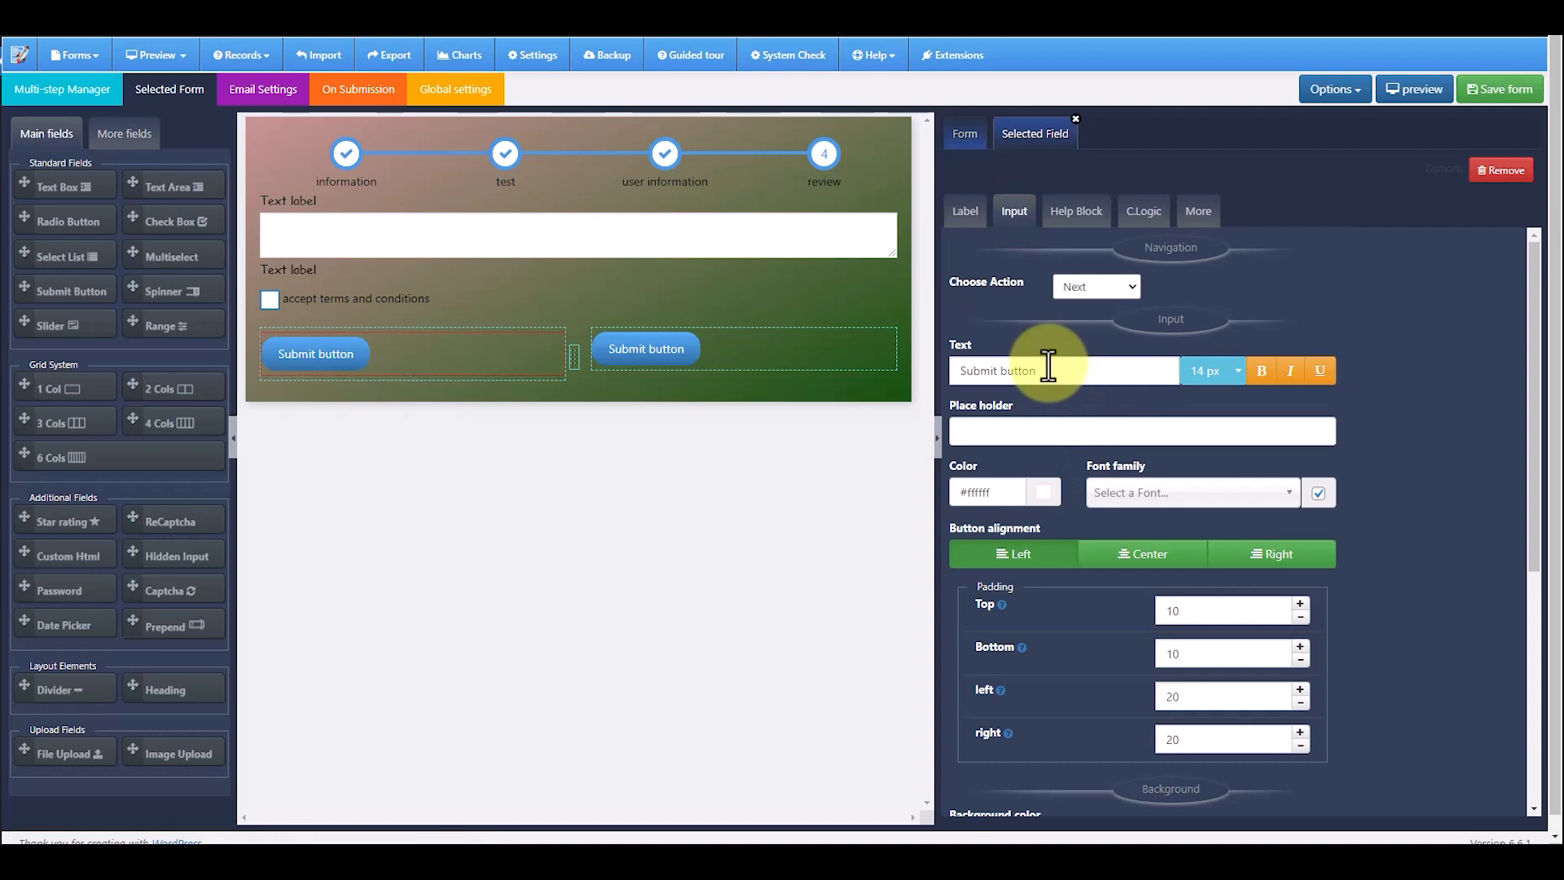
left_click_drag(1052, 373, 945, 376)
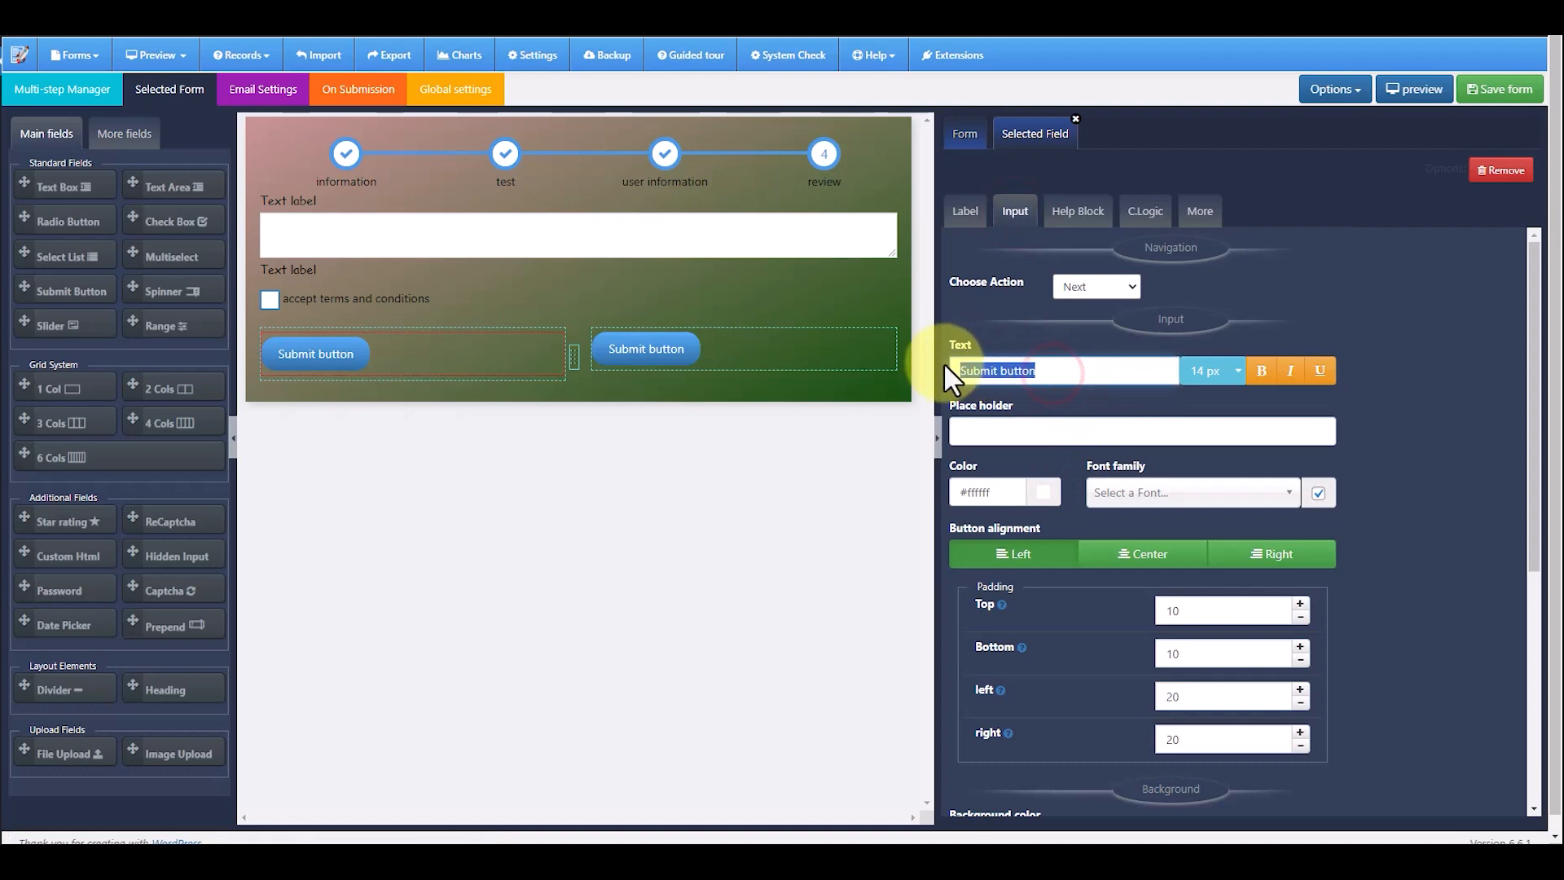
type("Prev")
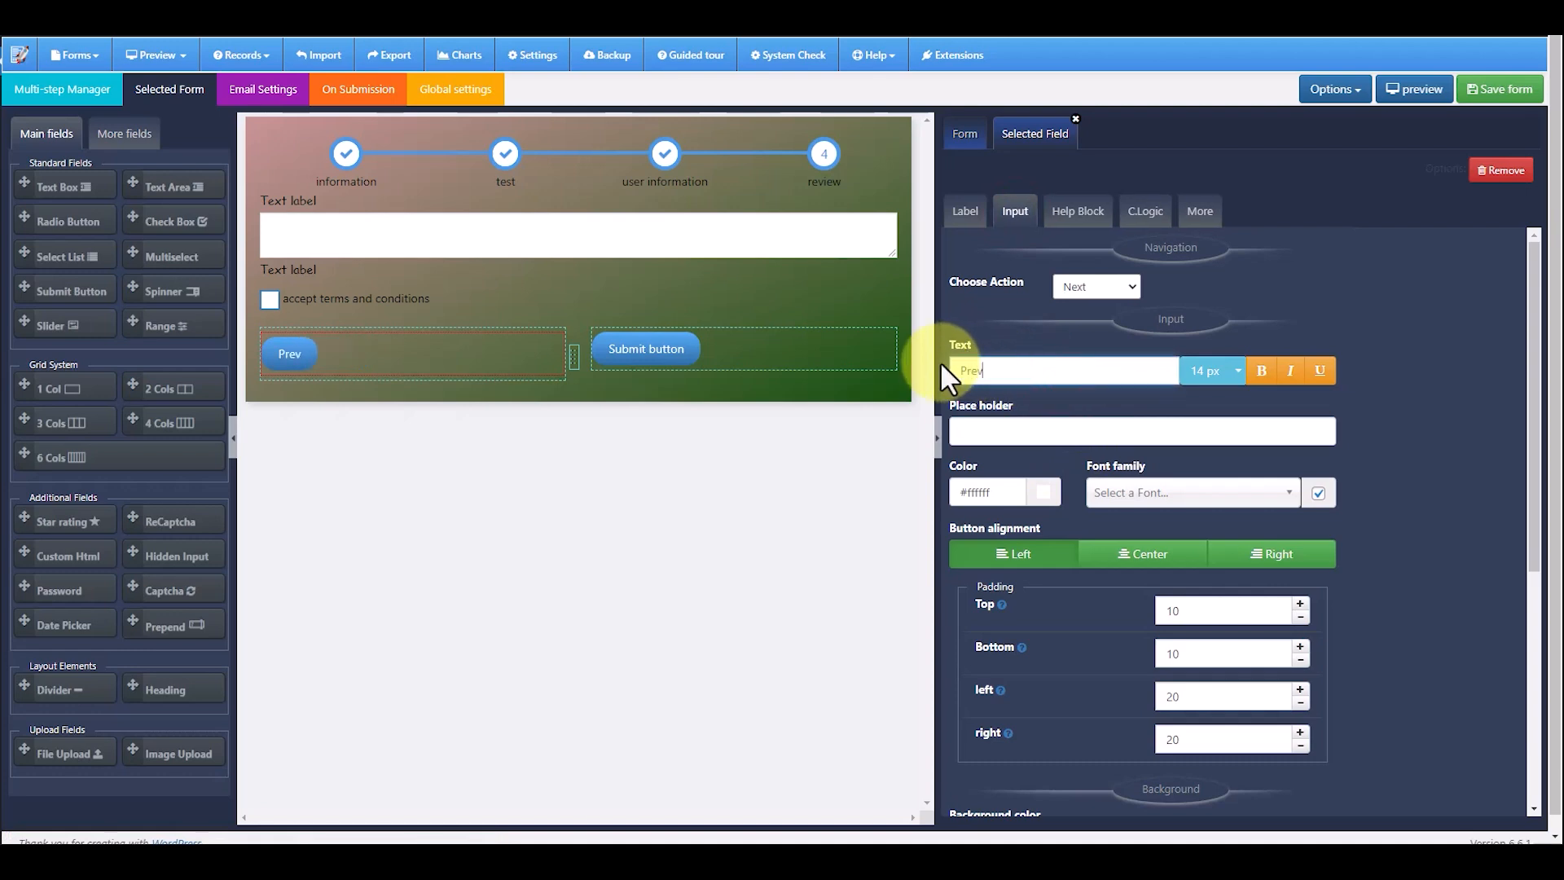
left_click(1119, 278)
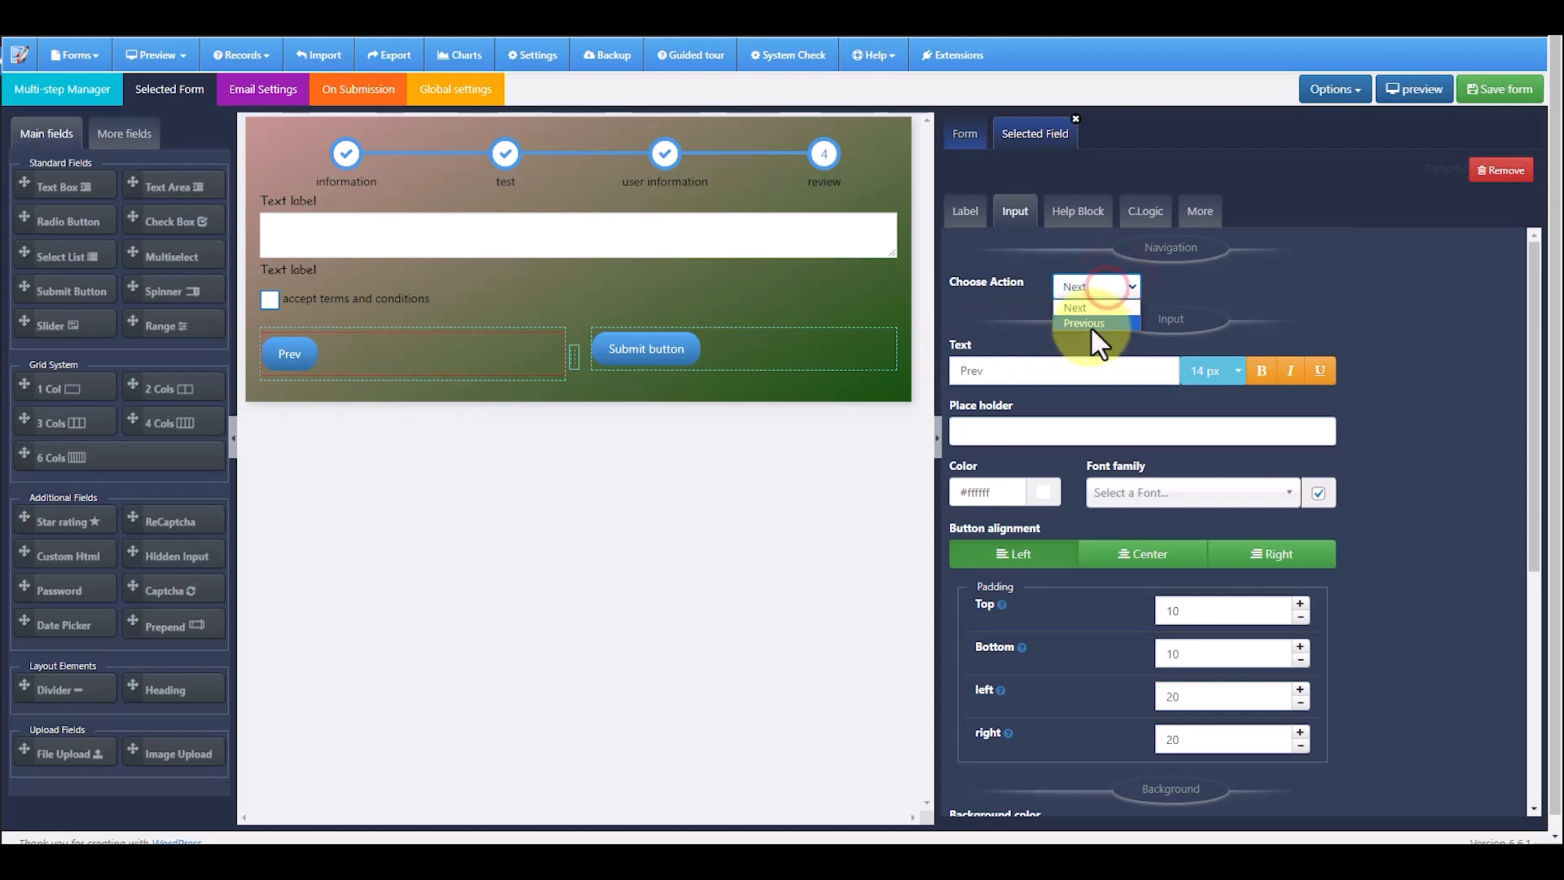
left_click(1091, 323)
left_click(1113, 282)
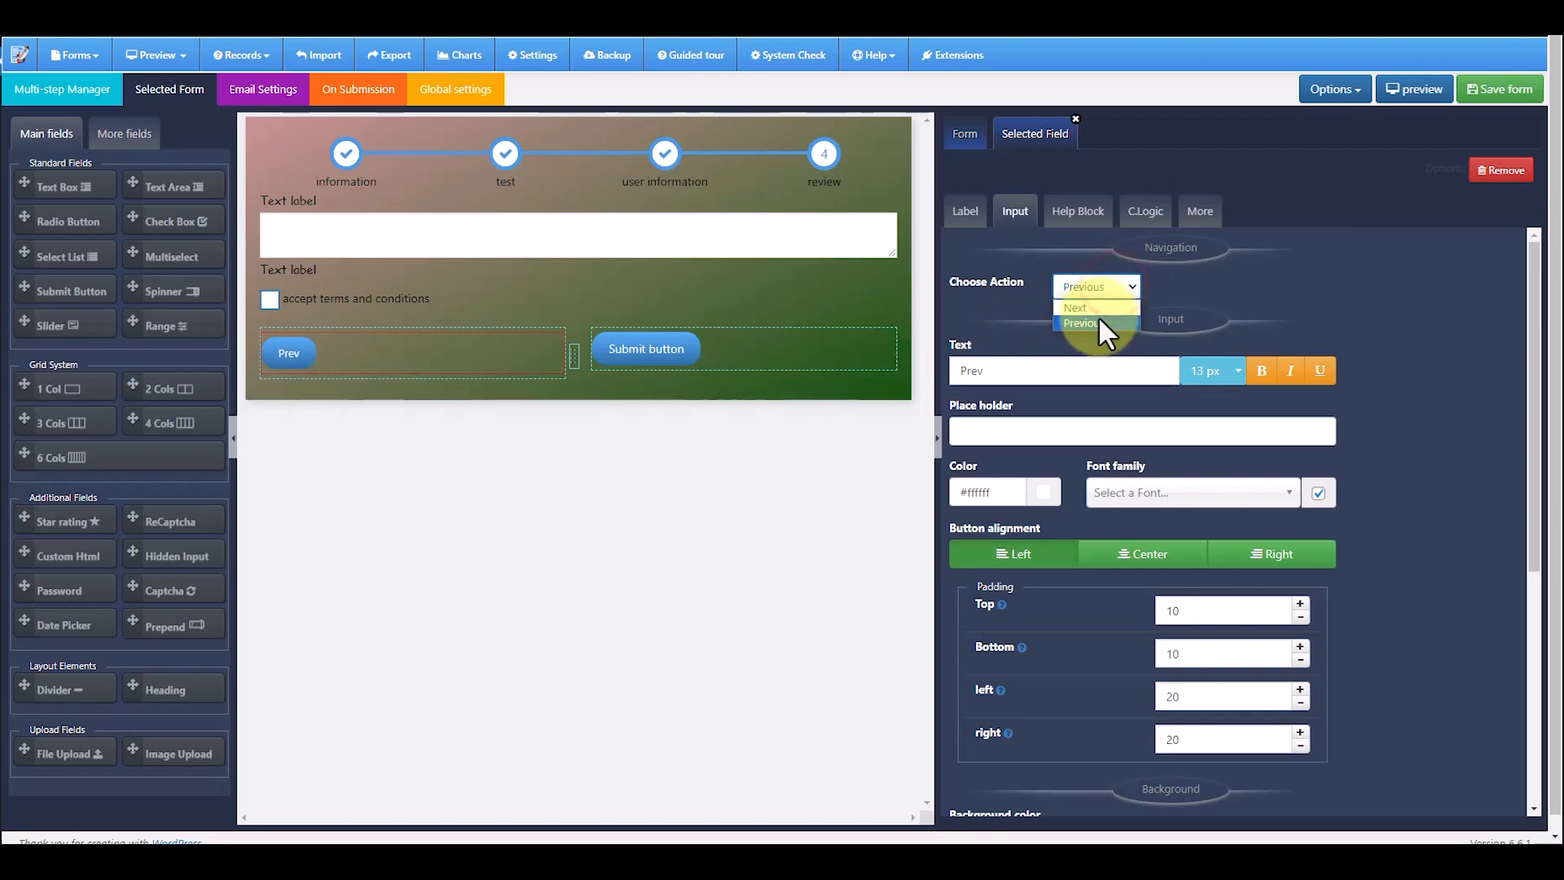
left_click(1091, 323)
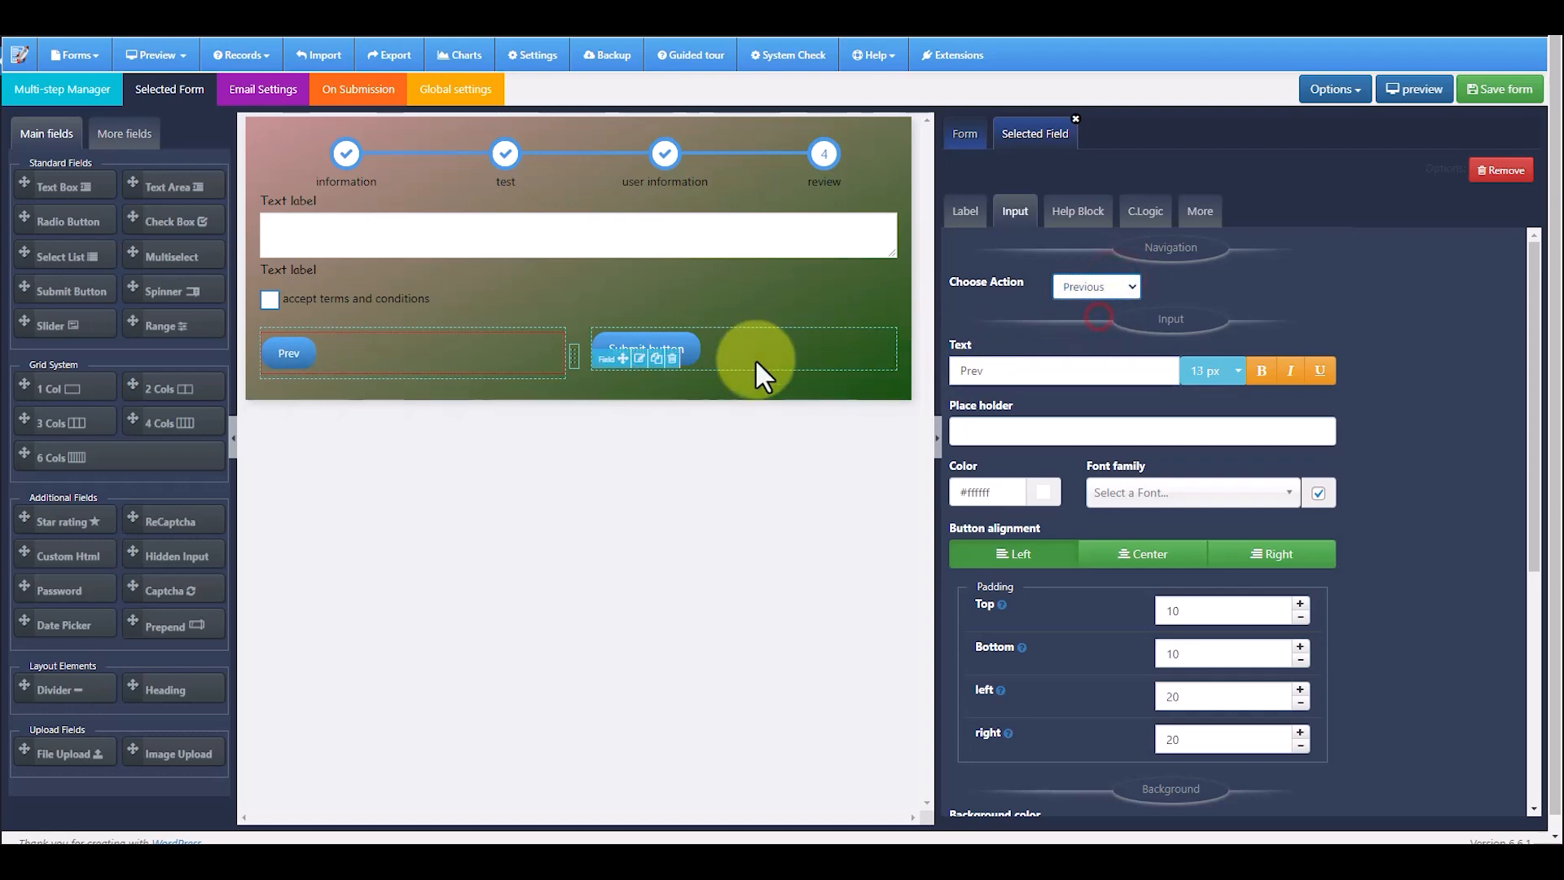
Set the second column's submit button text to "Submit" and align the button right
left_click(643, 363)
left_click(1015, 214)
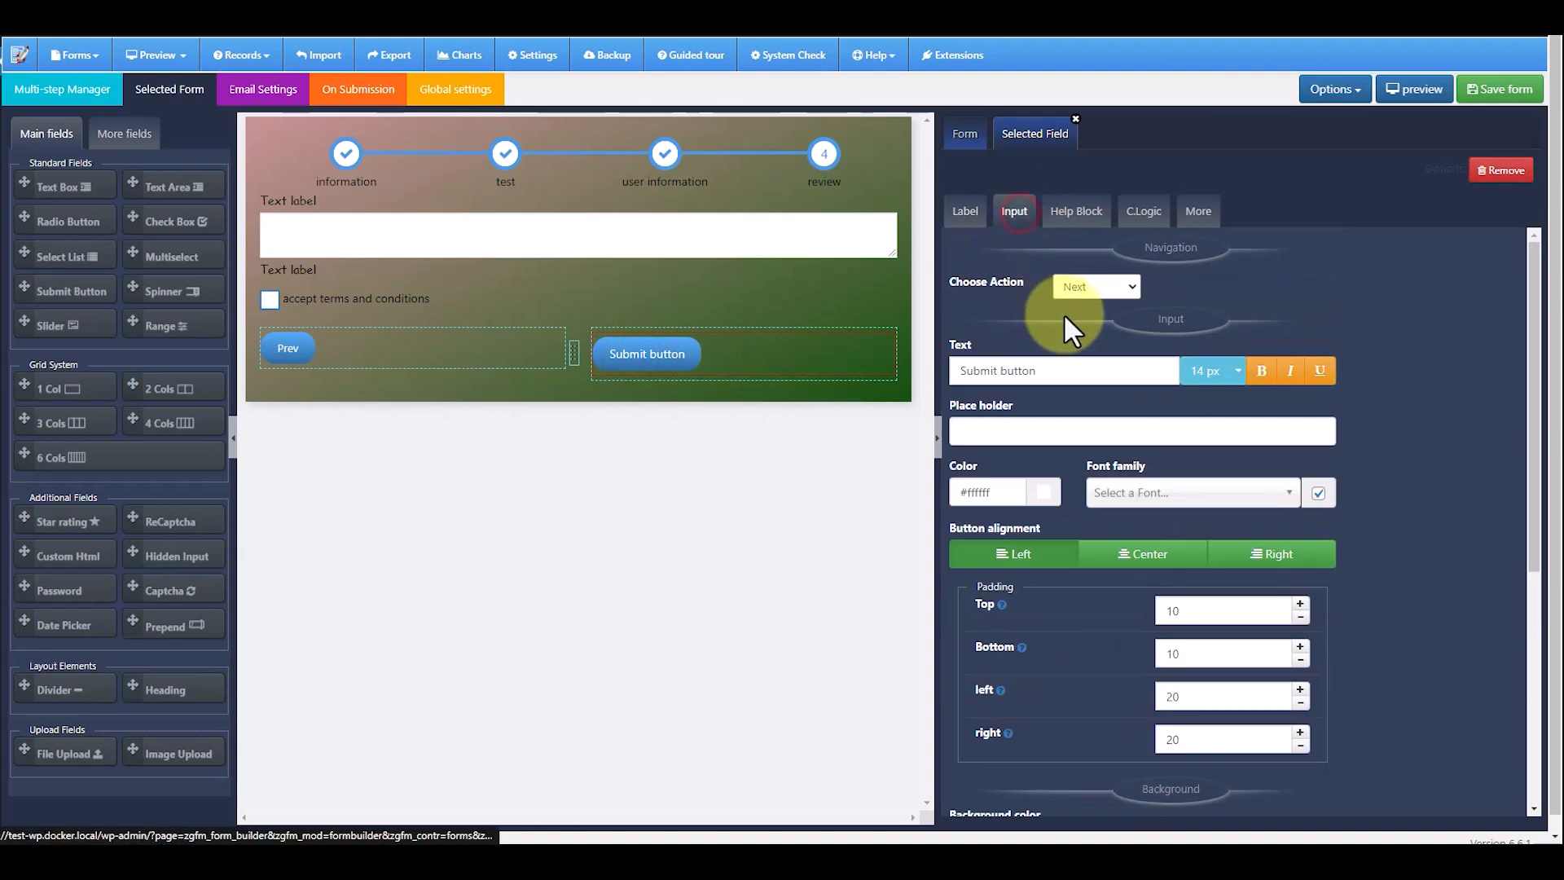
left_click_drag(1049, 371, 1001, 371)
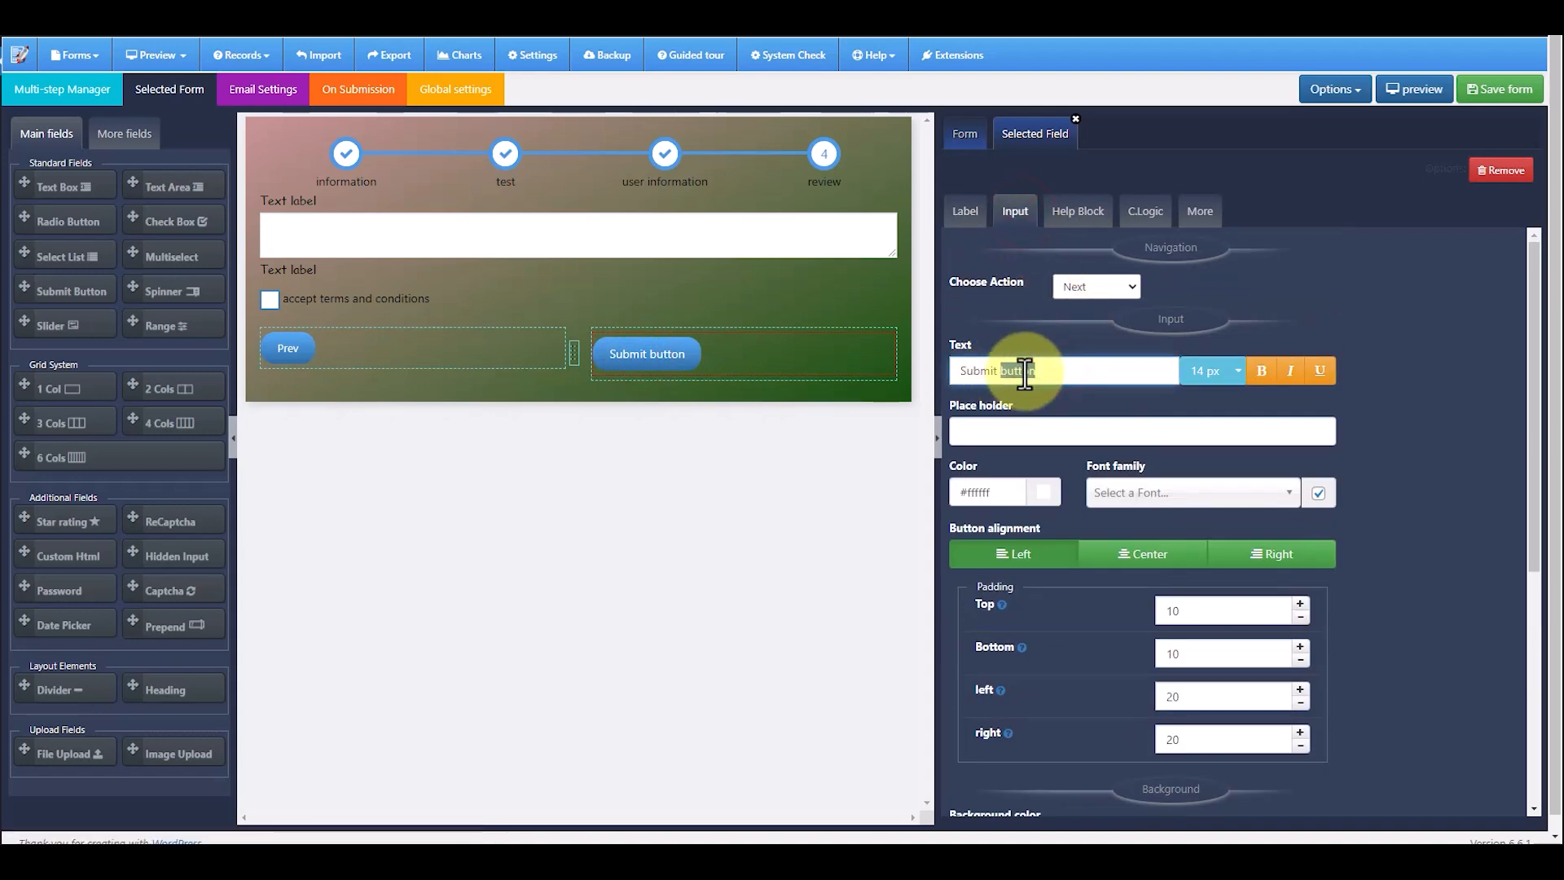
key("BackSpace")
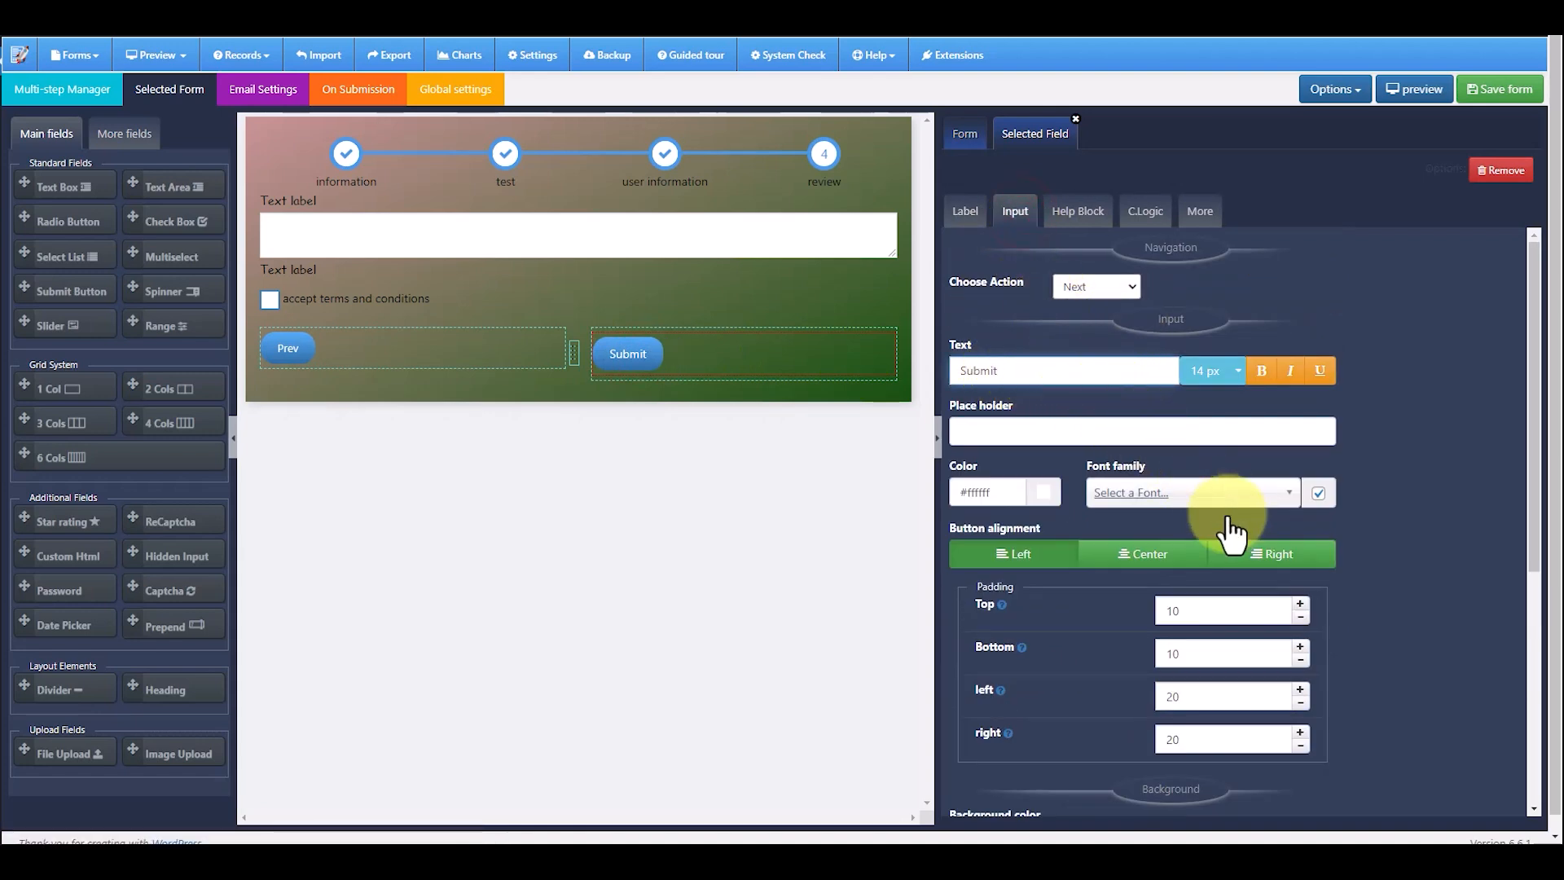
left_click(1272, 556)
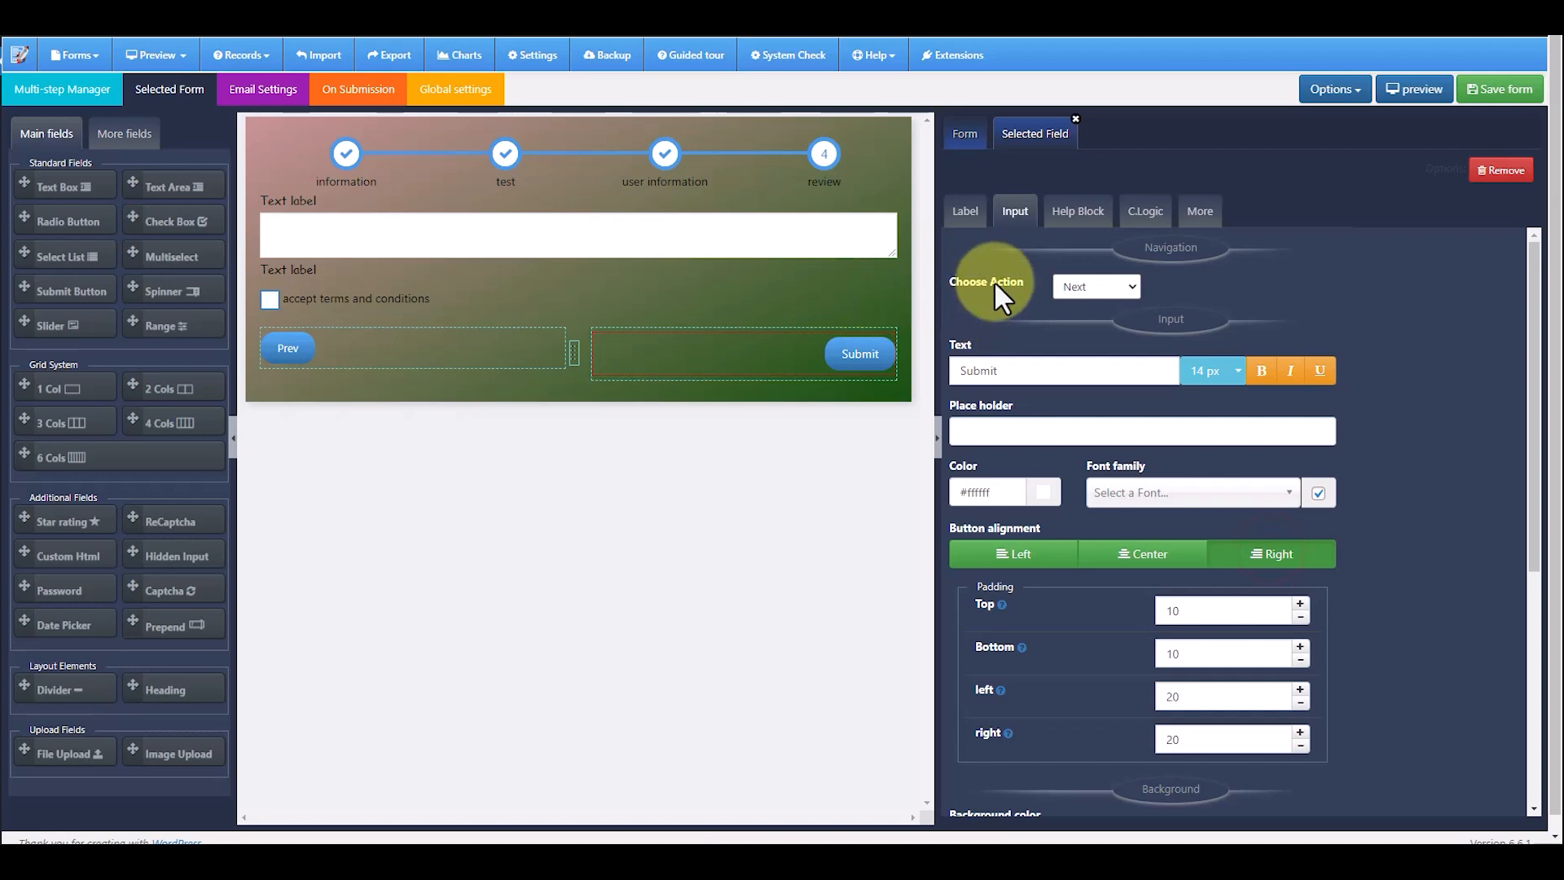
Save the form and return from the shortcode dialog to editing it
left_click(1491, 88)
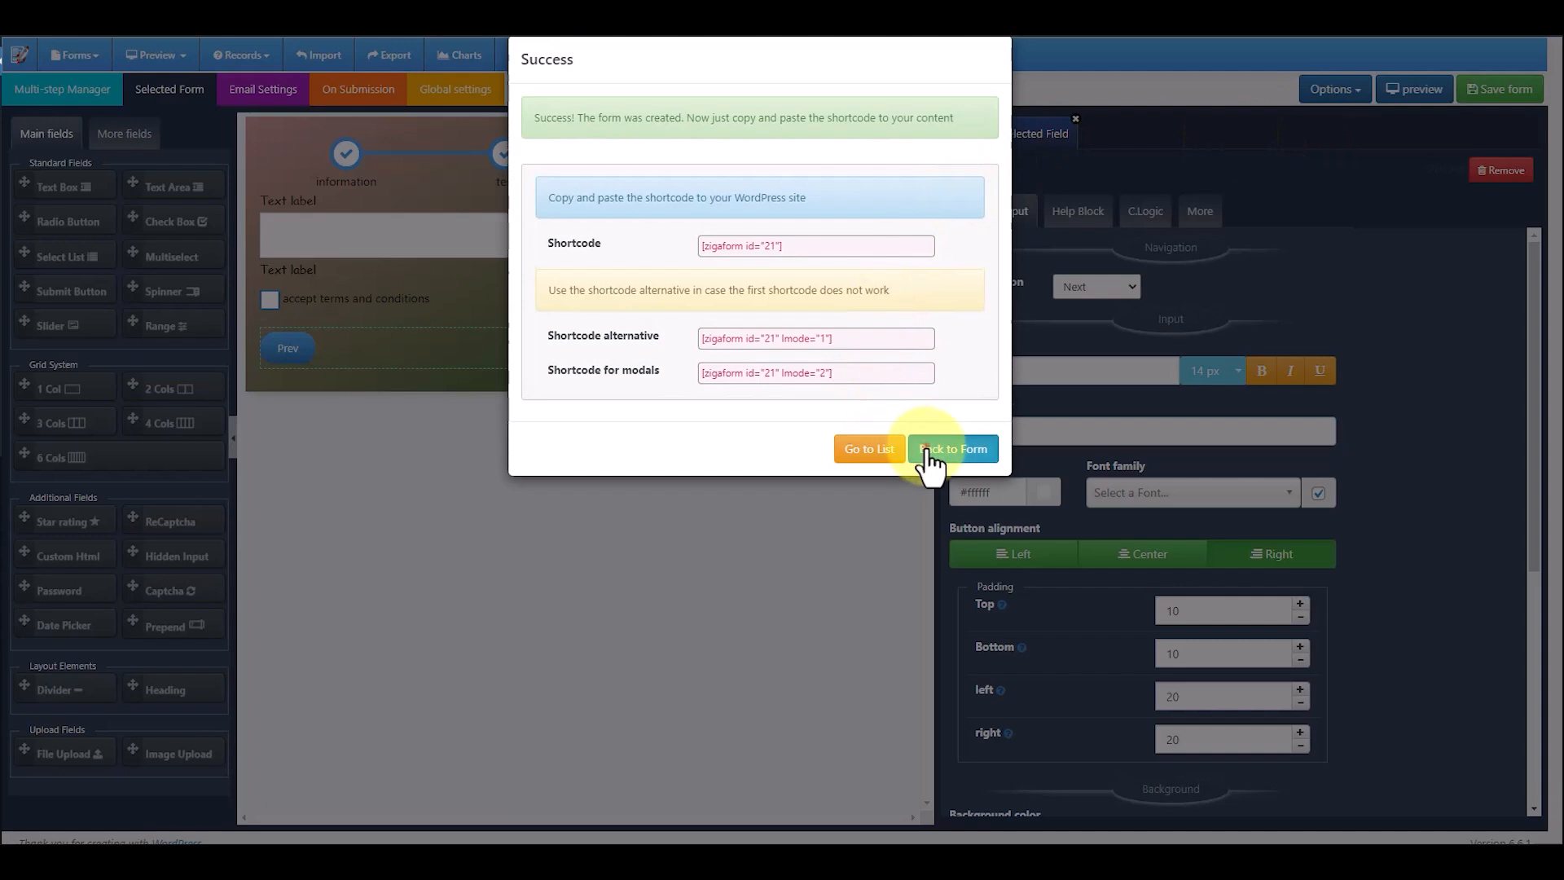
left_click(928, 451)
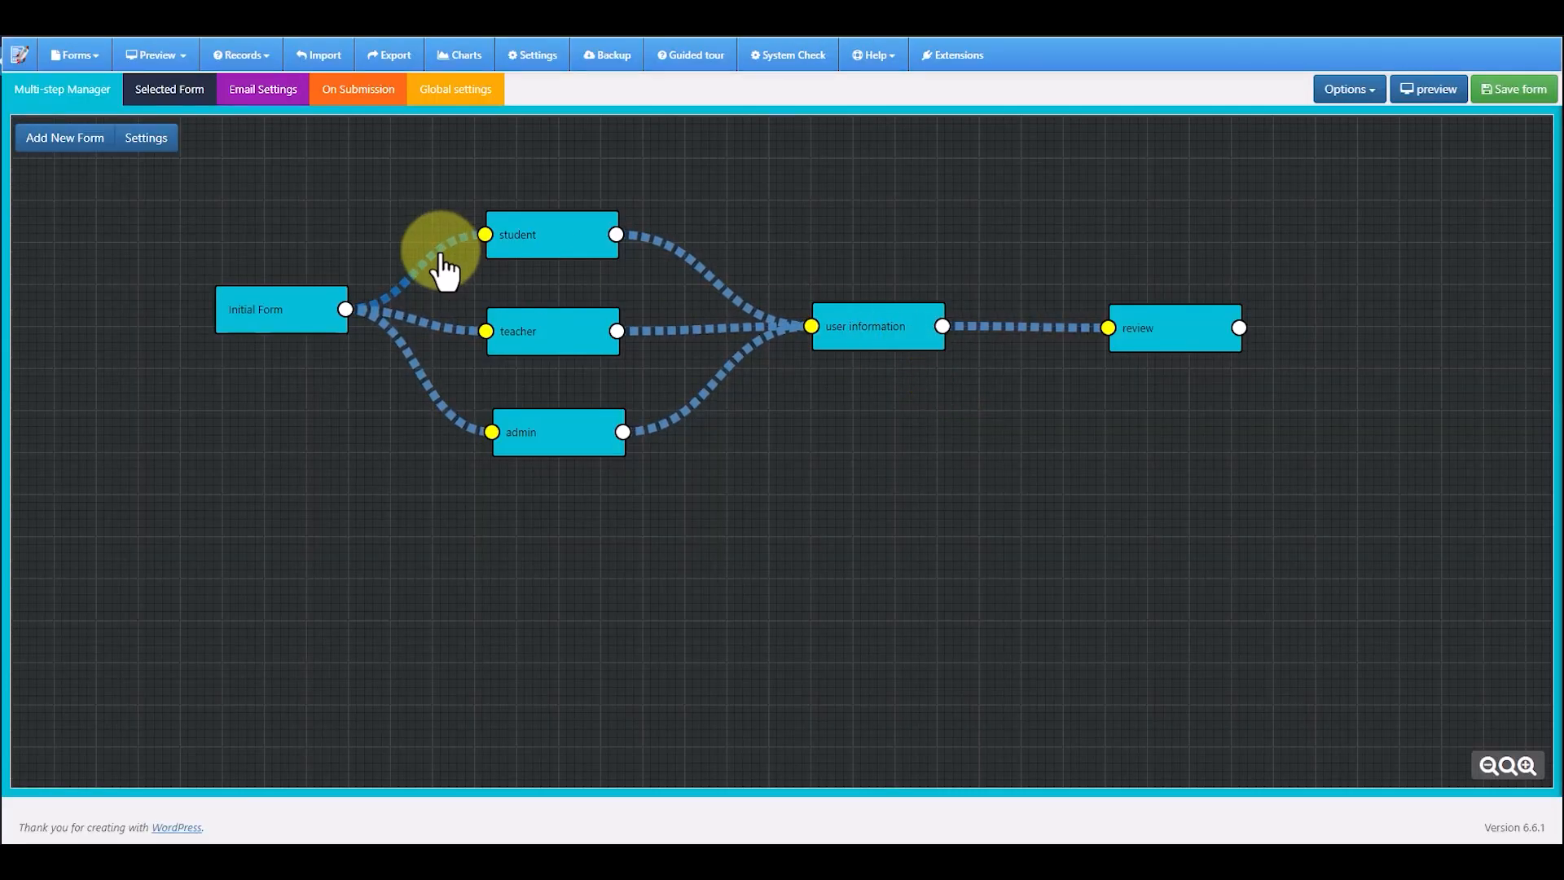
Try to add a condition to the connection from Initial Form to the student step
left_click(440, 259)
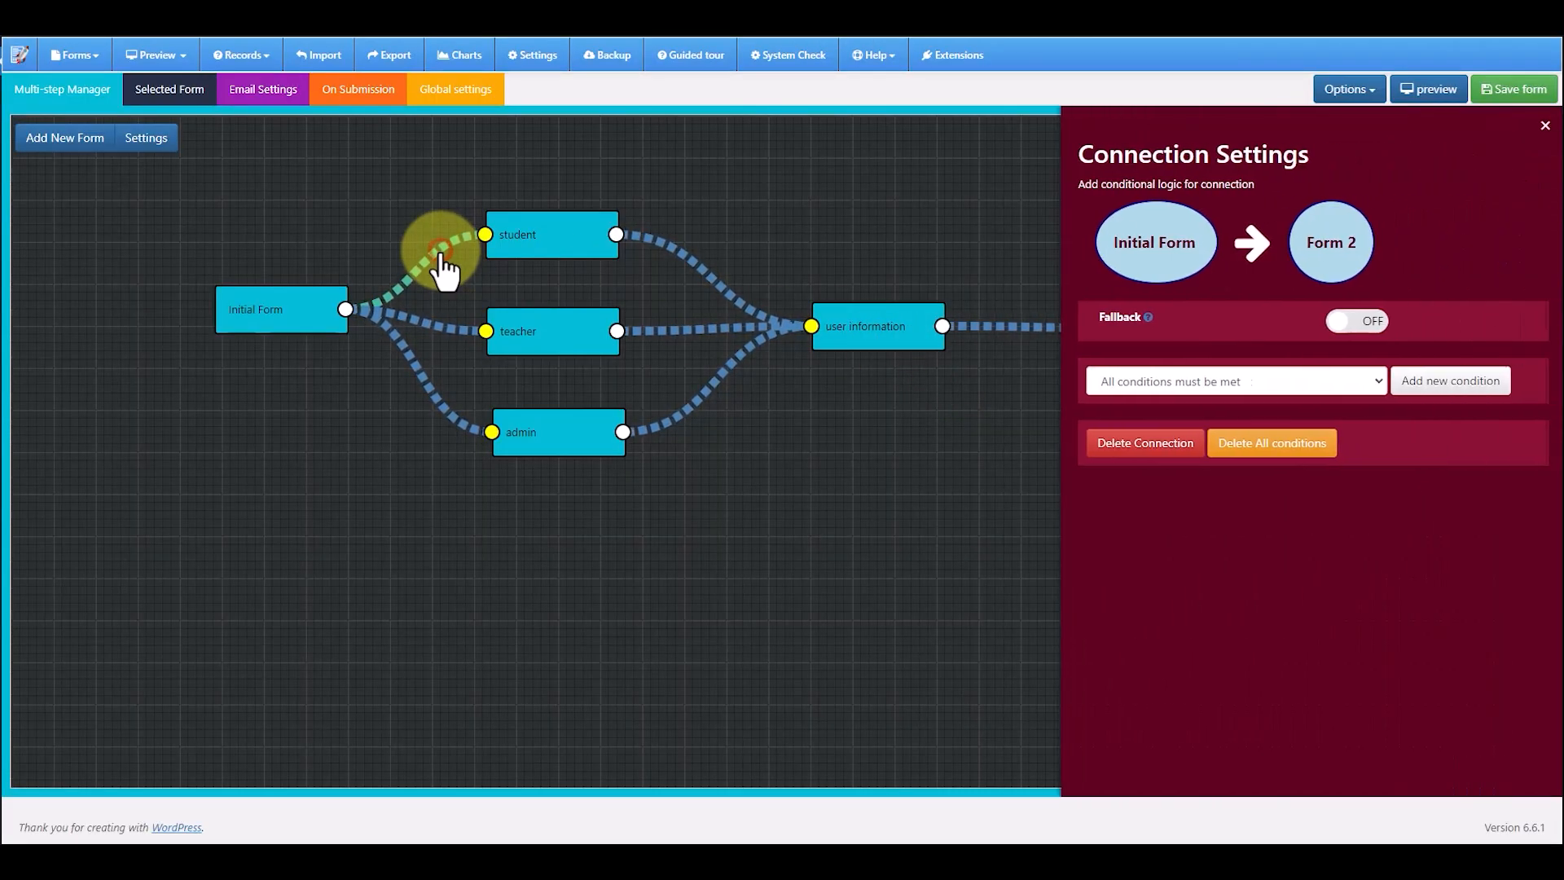
left_click(1444, 381)
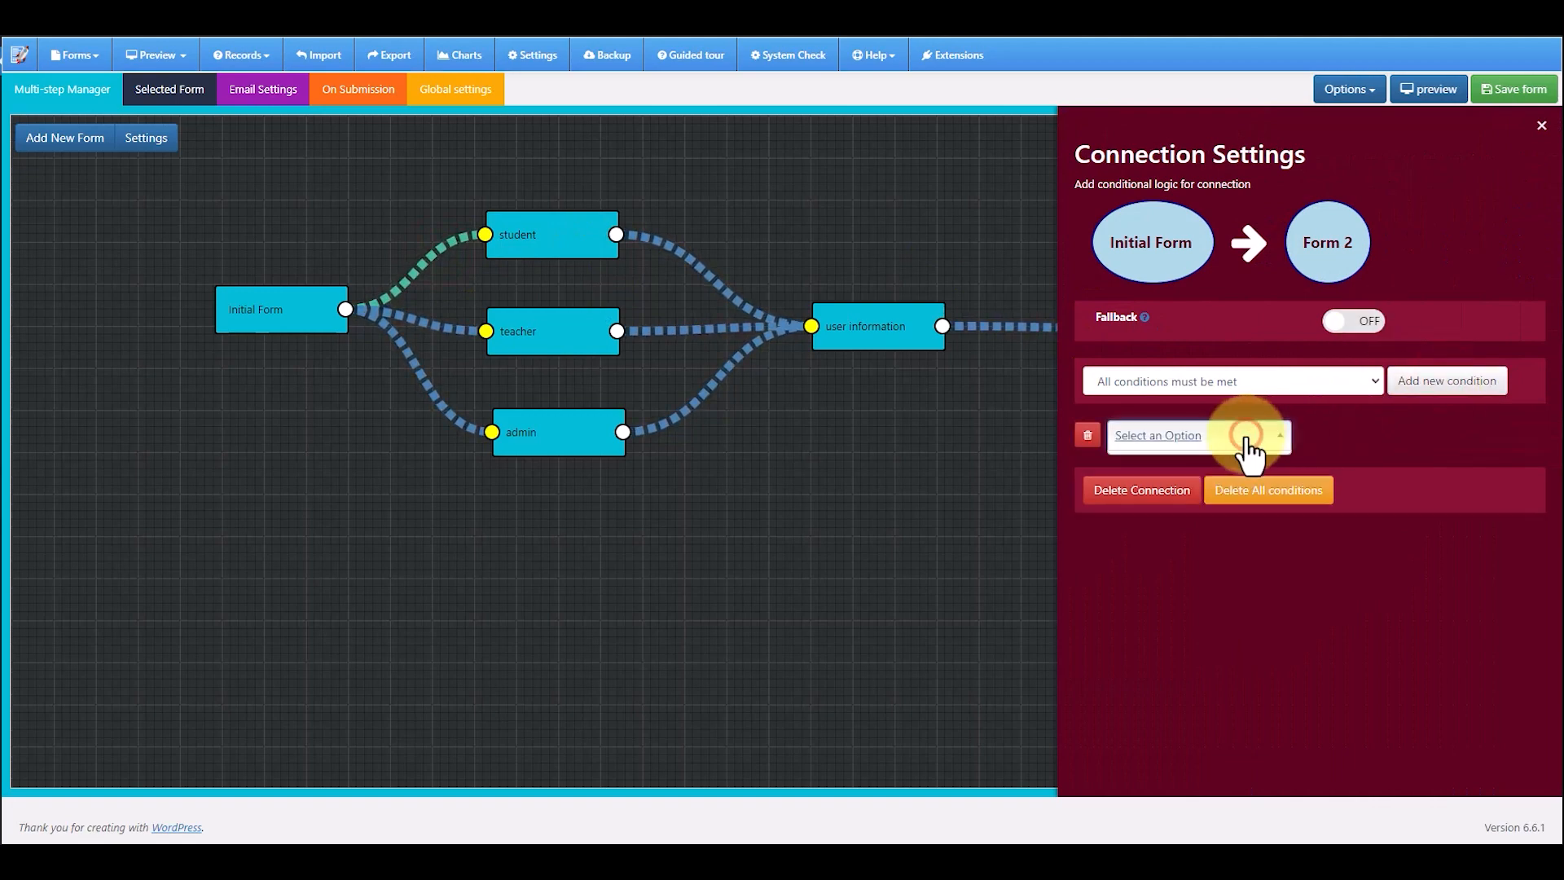
left_click(1283, 444)
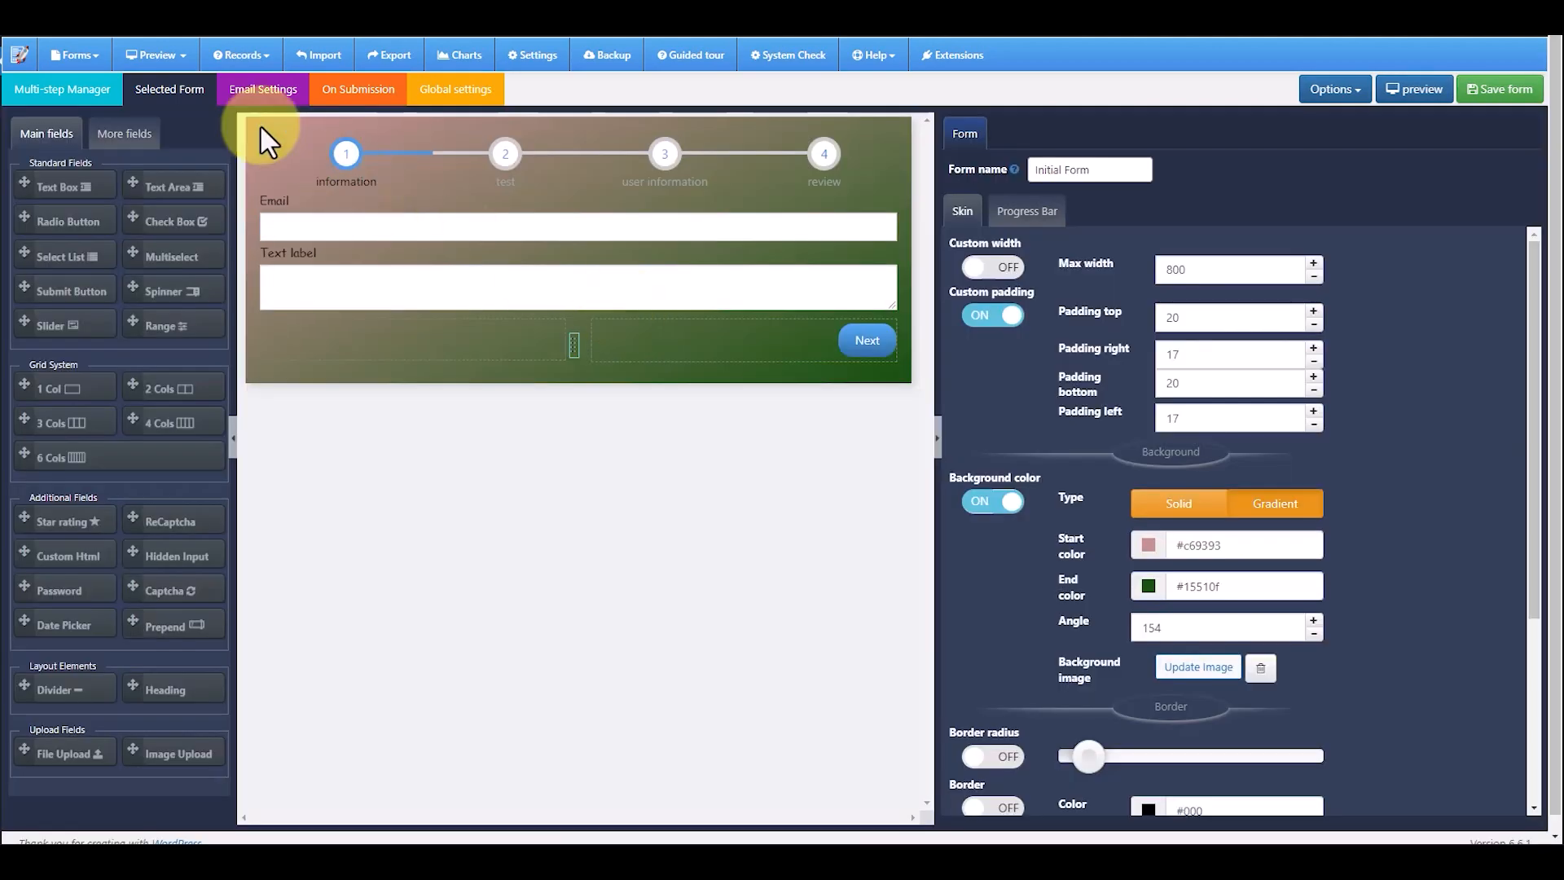
left_click(69, 90)
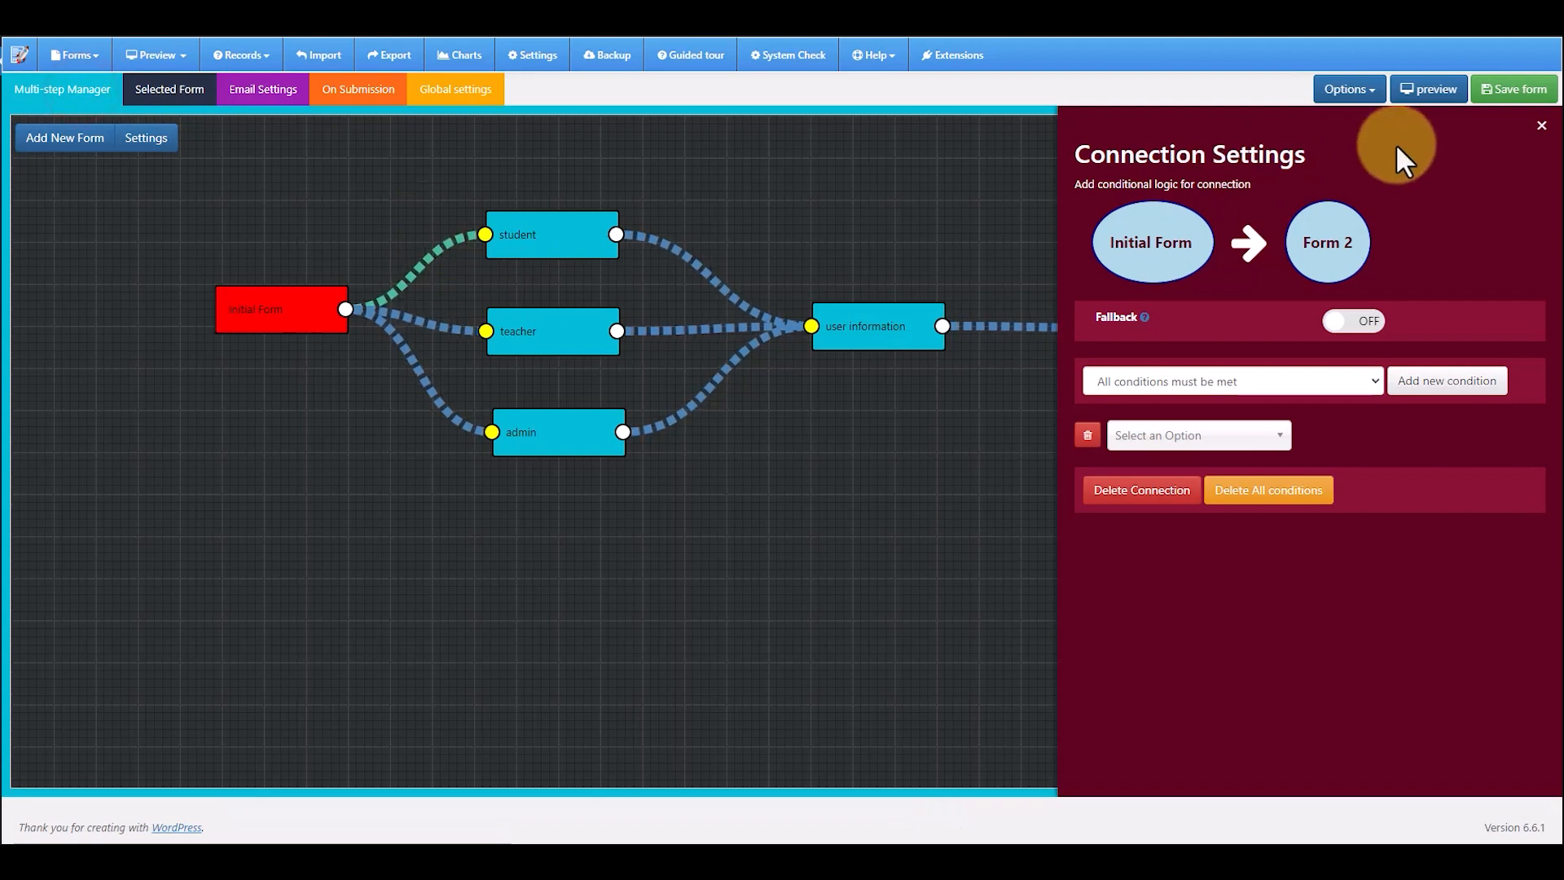
left_click(1541, 129)
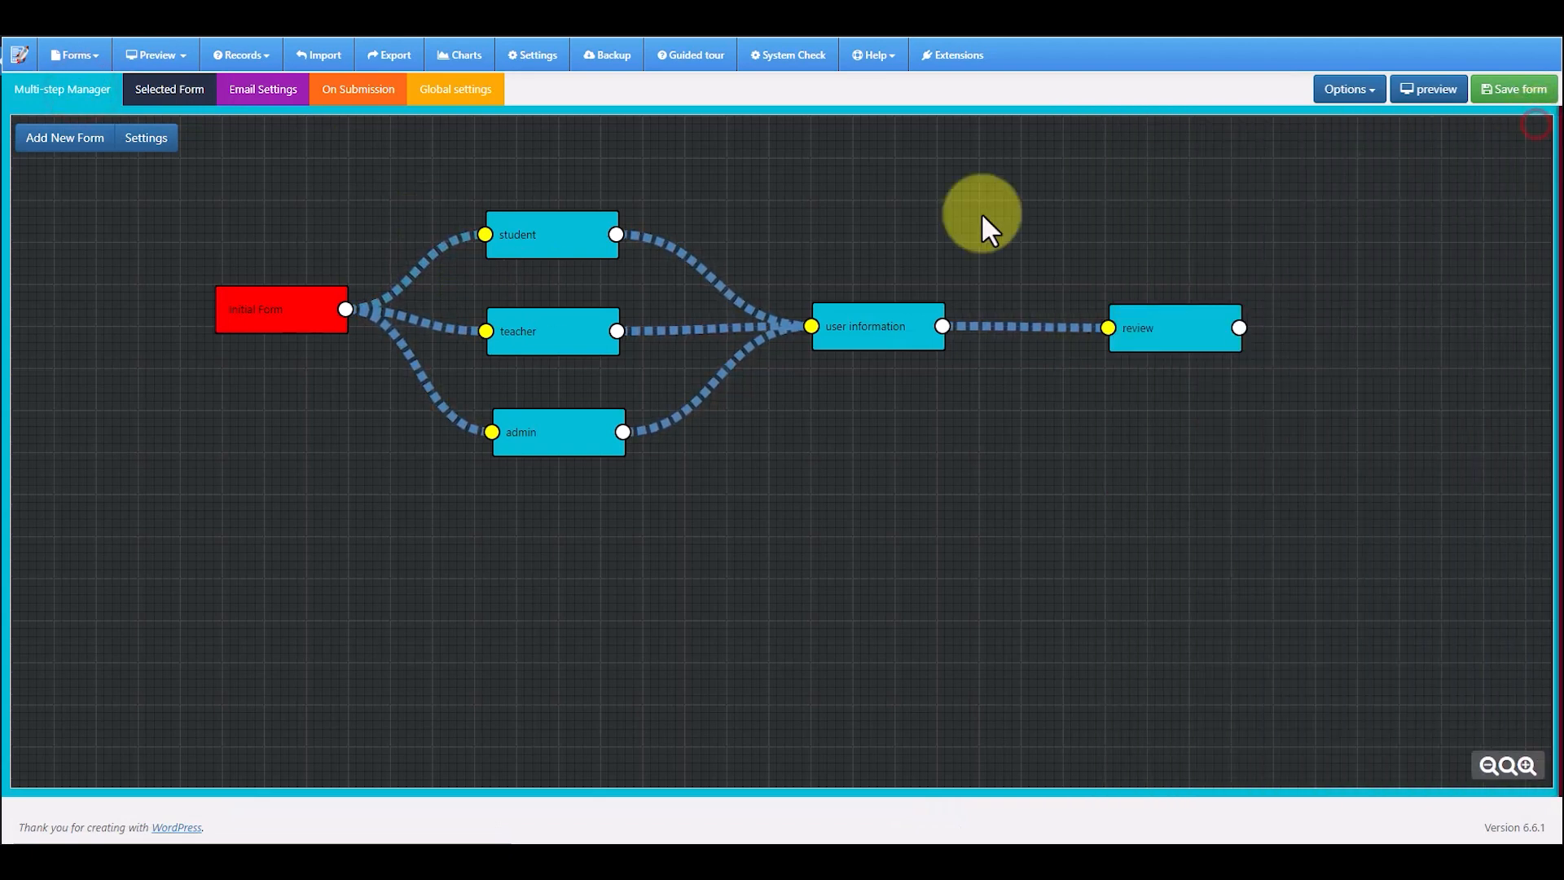
left_click(440, 259)
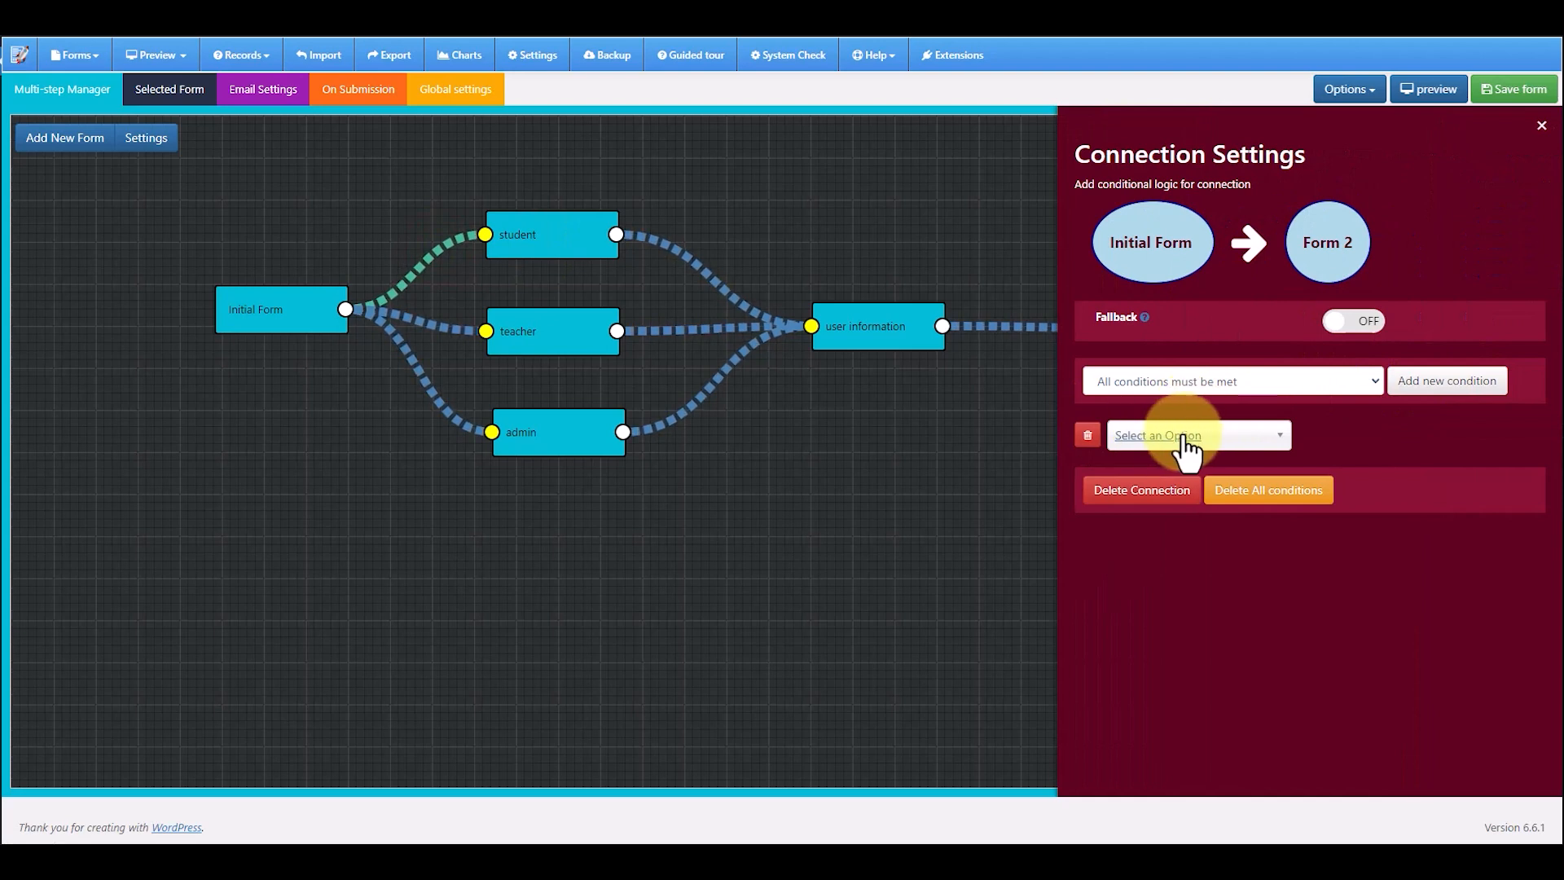
left_click(1093, 440)
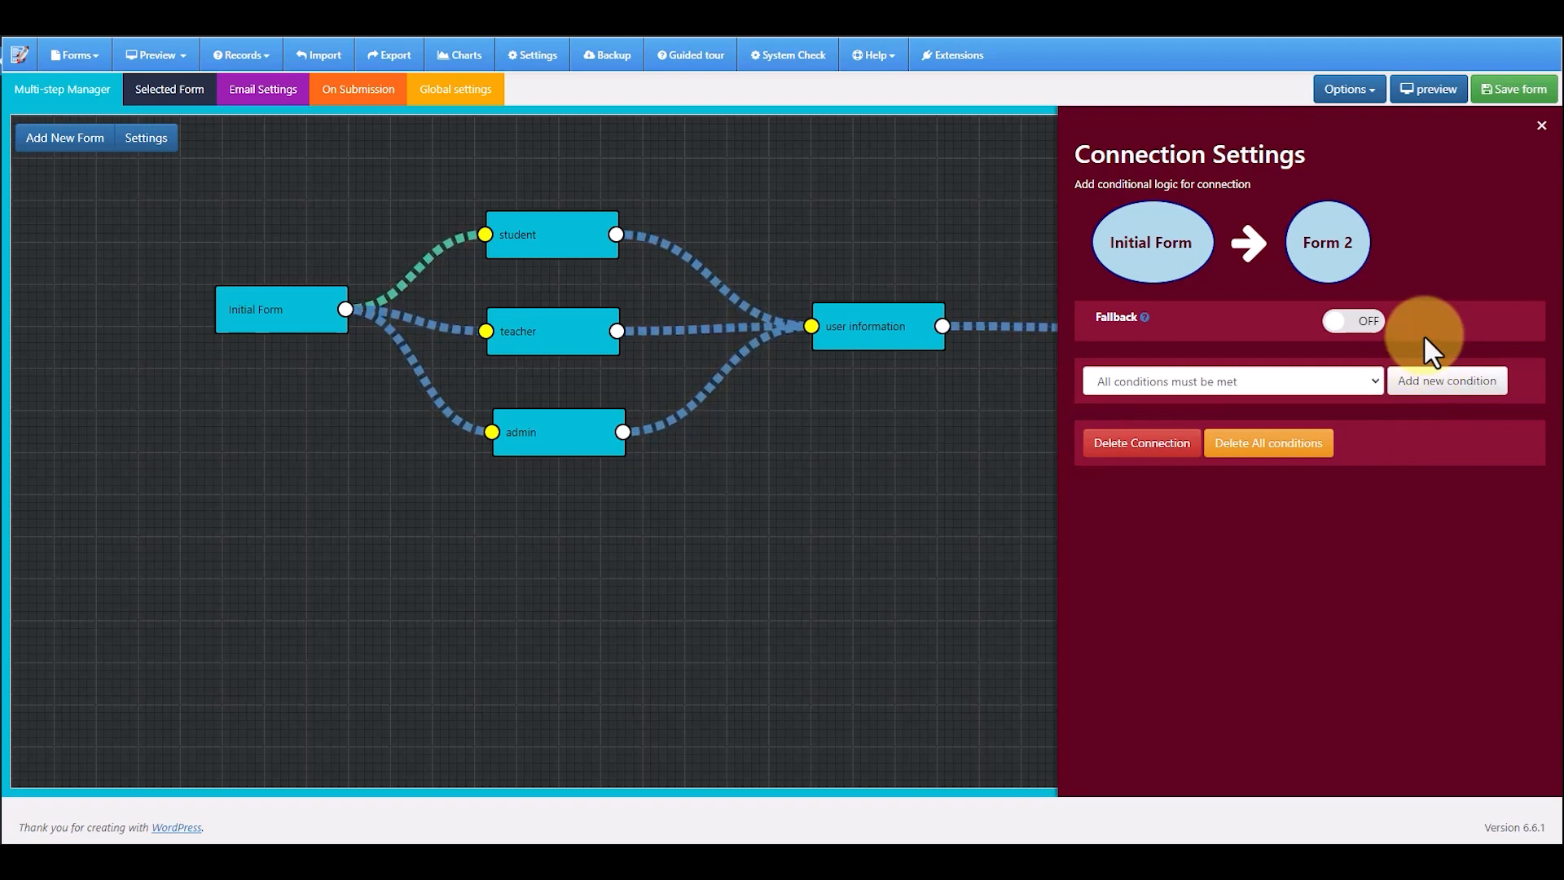
left_click(1425, 379)
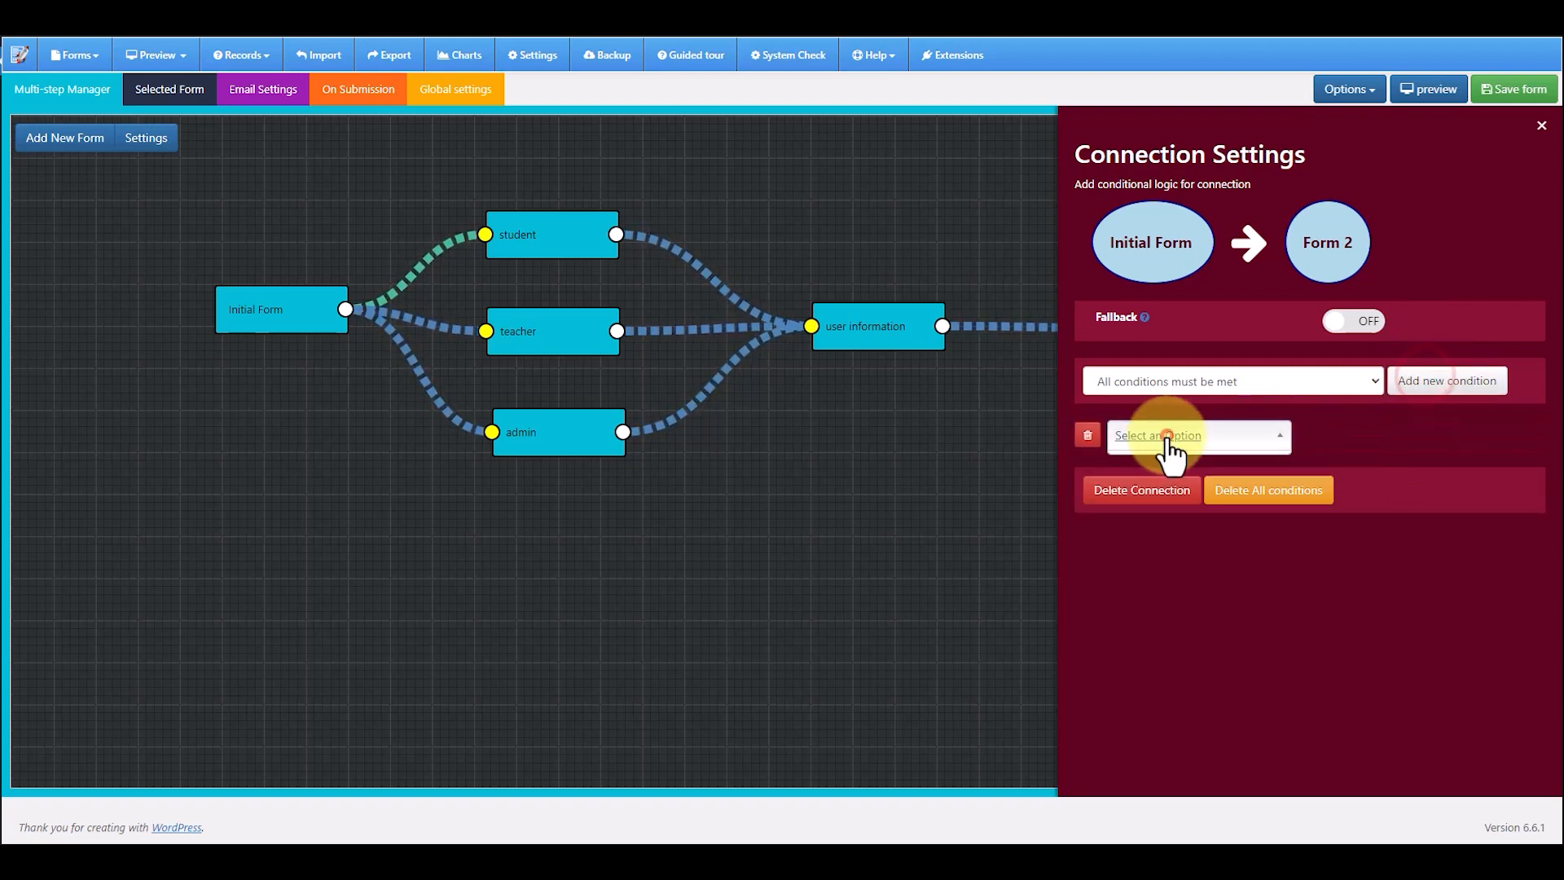
left_click(1087, 435)
left_click(295, 308)
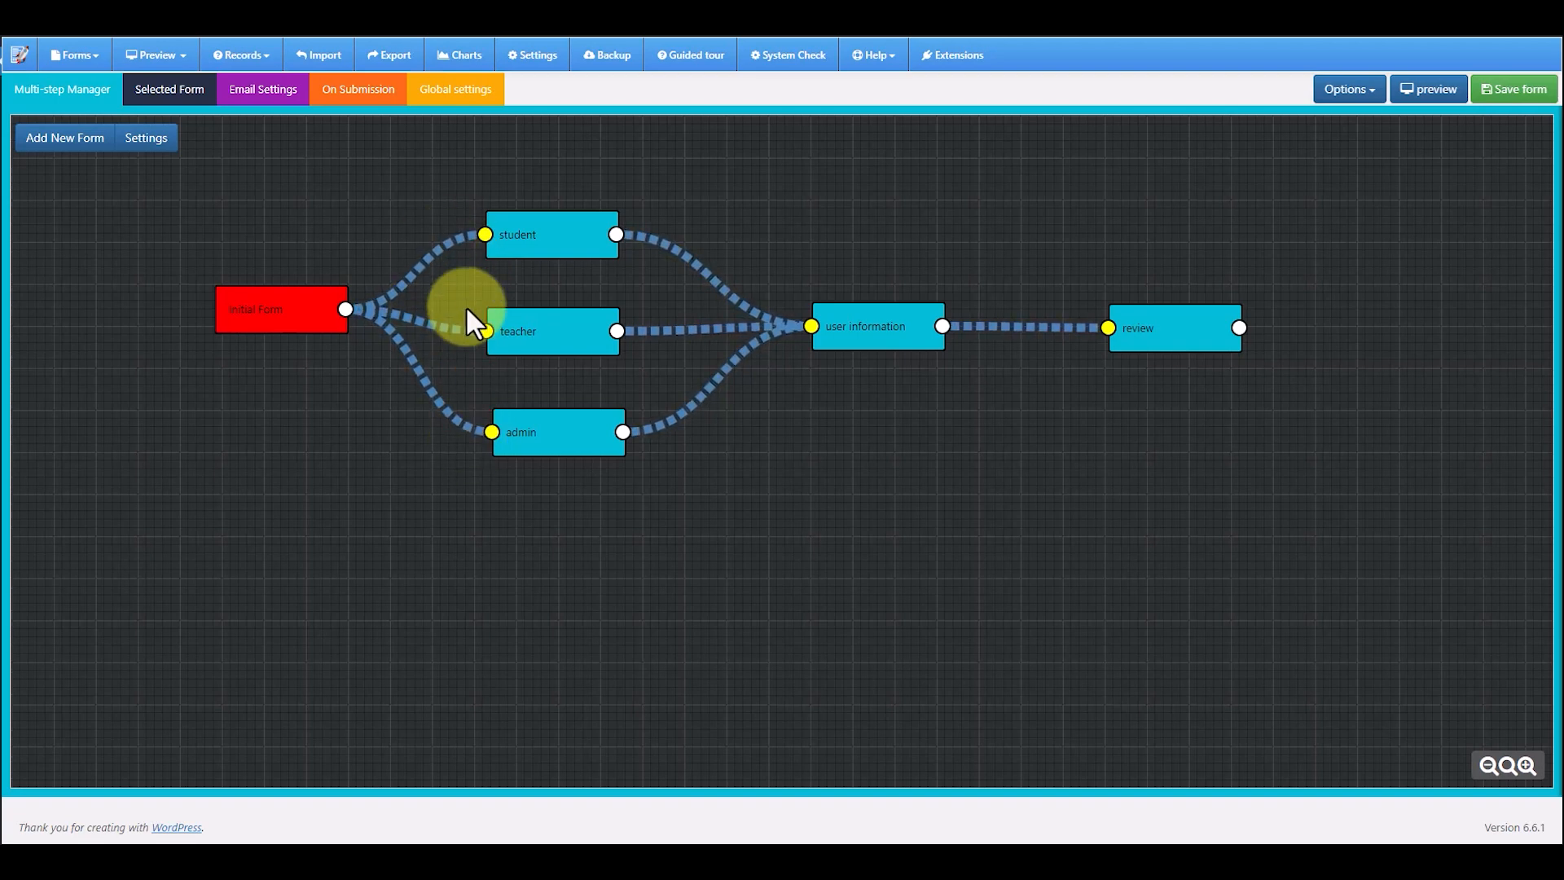
mouse_move(513, 245)
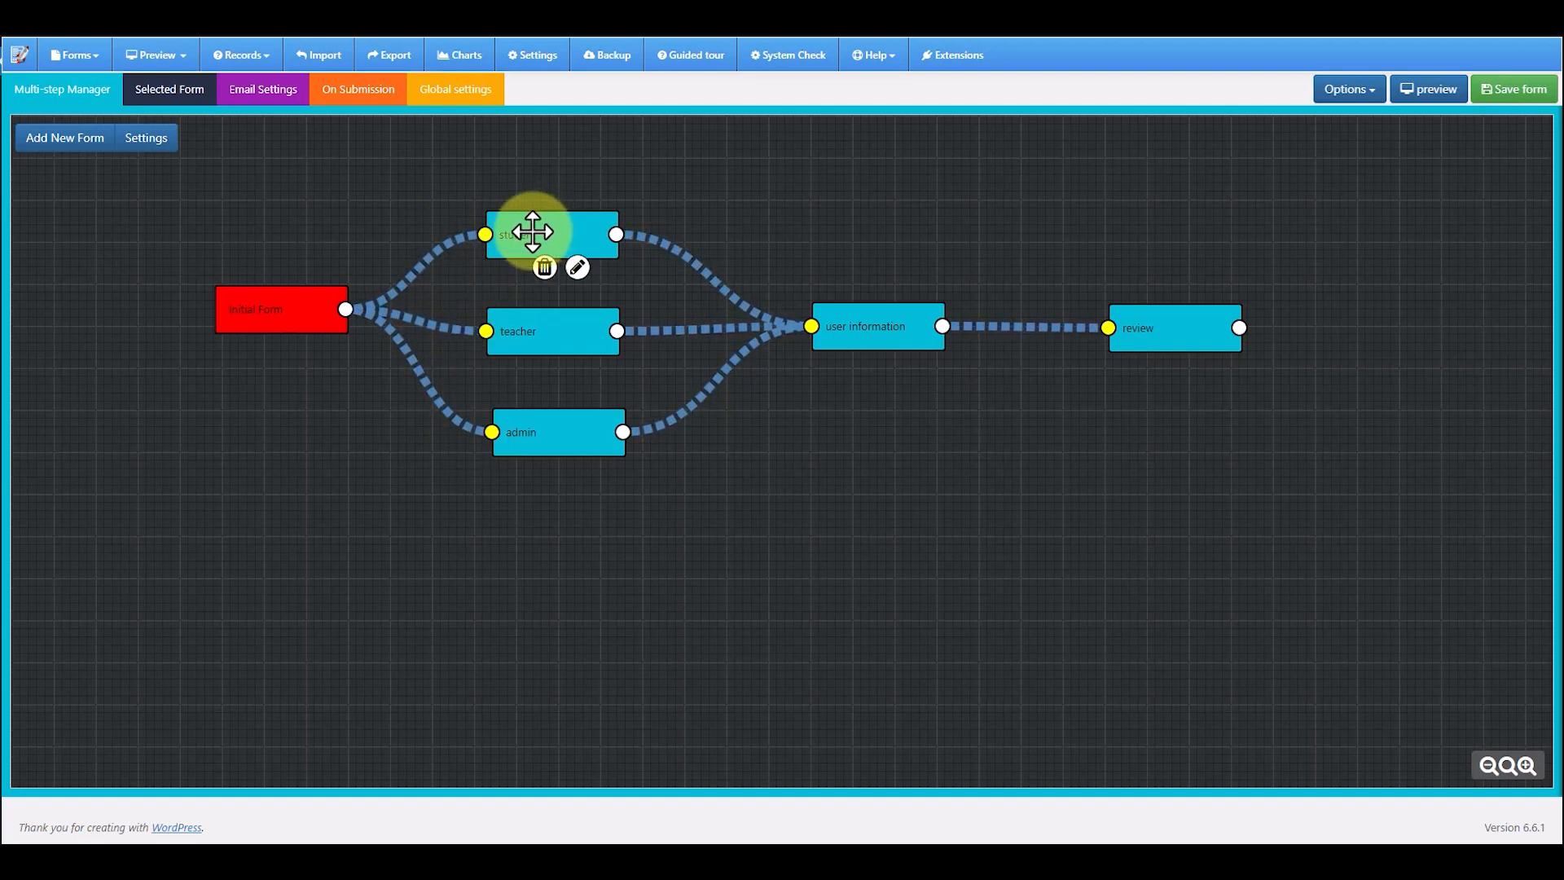
mouse_move(531, 231)
left_mouse_down()
mouse_move(516, 220)
mouse_move(536, 225)
left_mouse_up()
mouse_move(533, 330)
left_click_drag(532, 331, 530, 329)
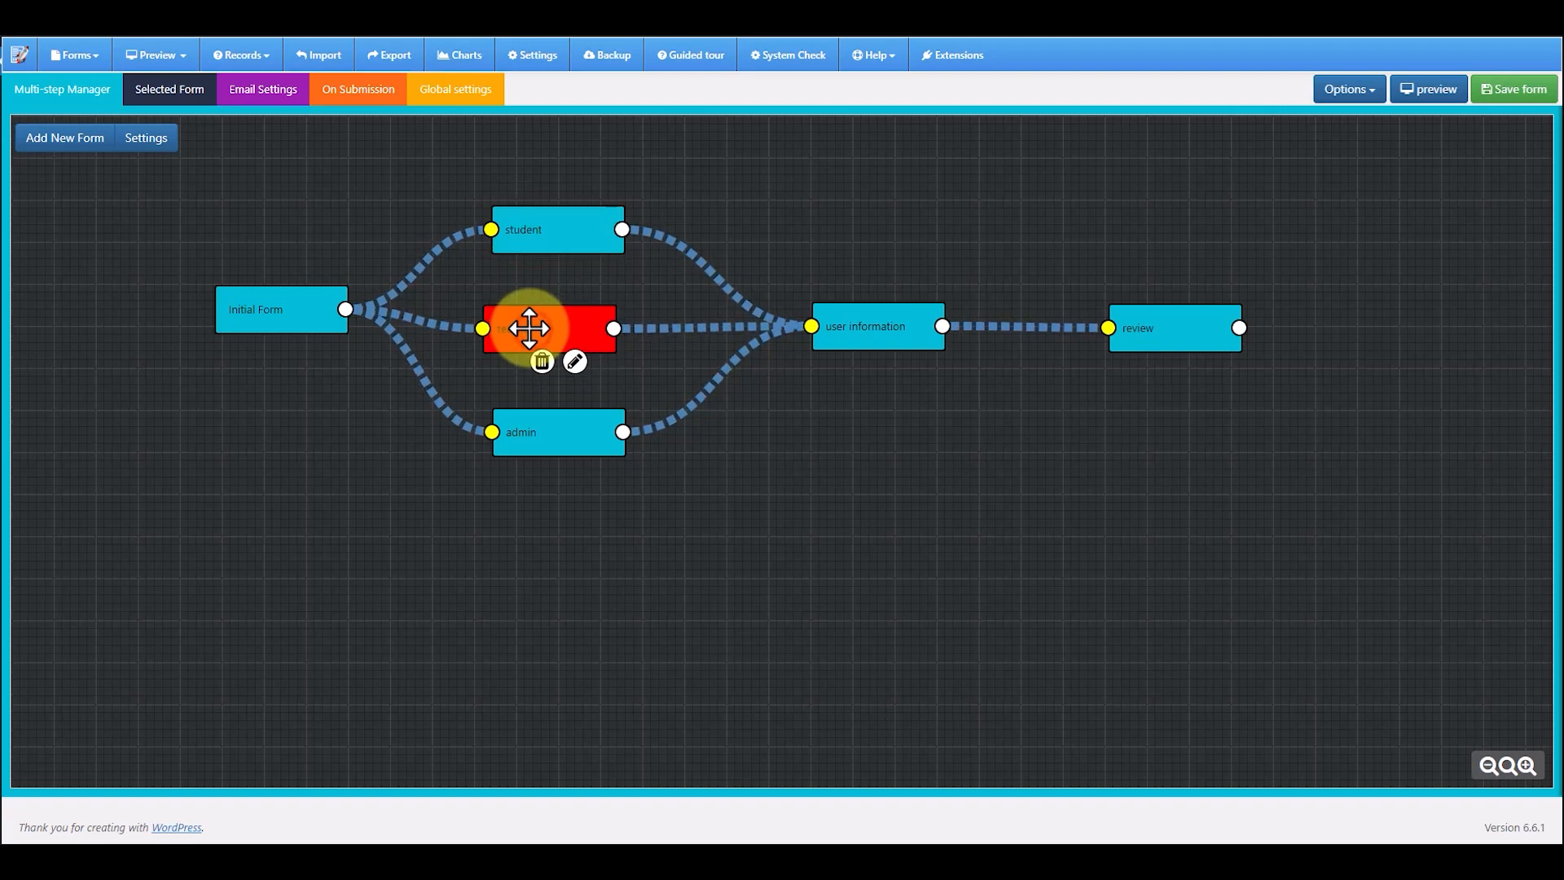
left_click_drag(560, 443, 531, 429)
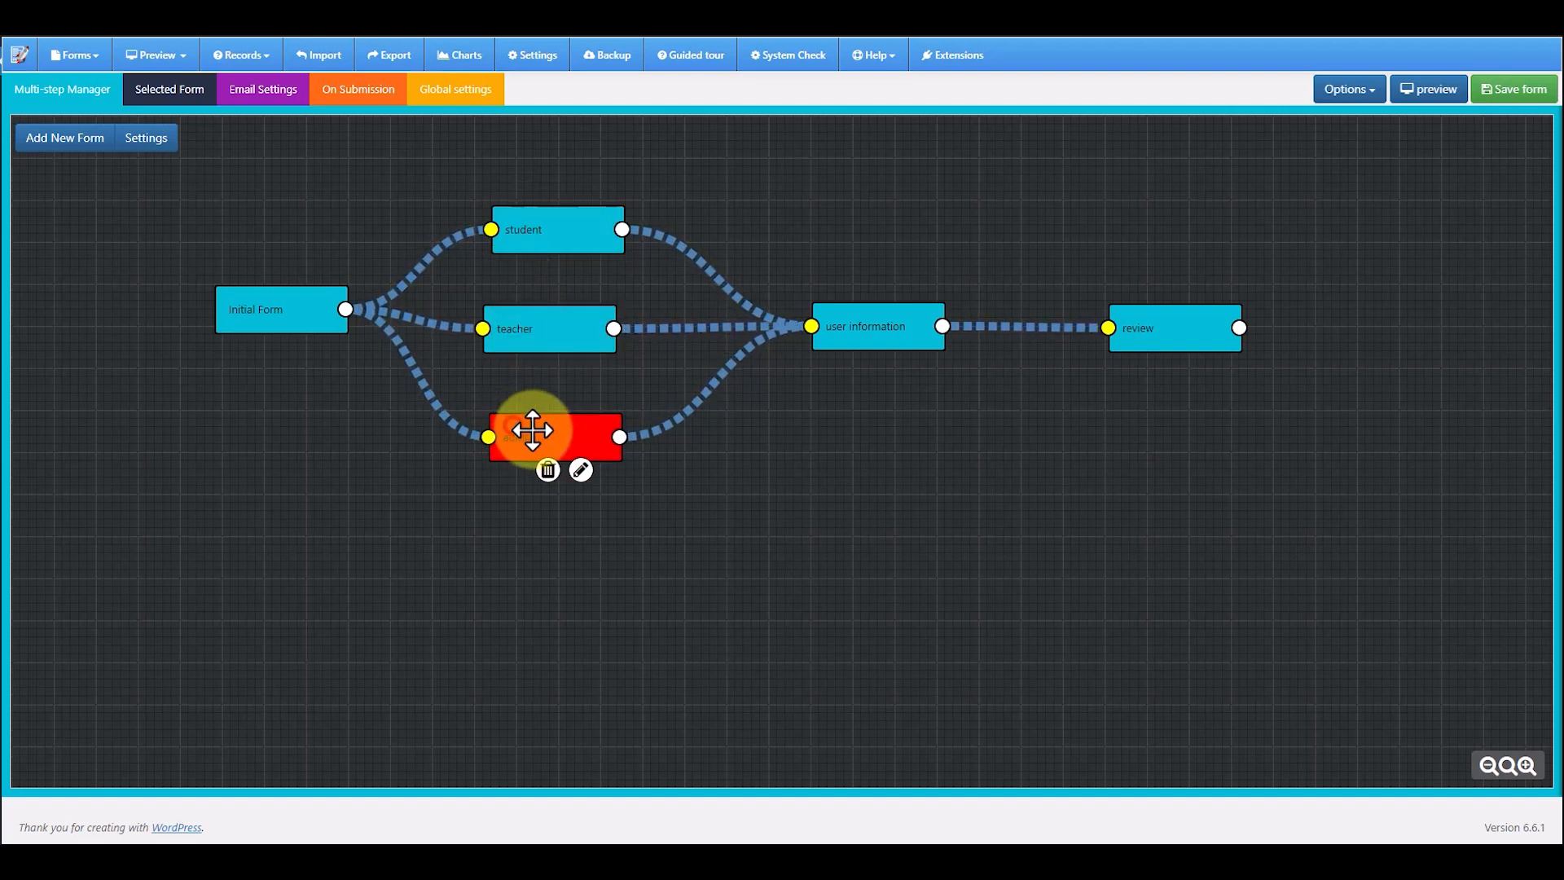
Open Initial Form for editing, and add a select list labelled "type" below the text area
left_click(300, 310)
left_click(307, 342)
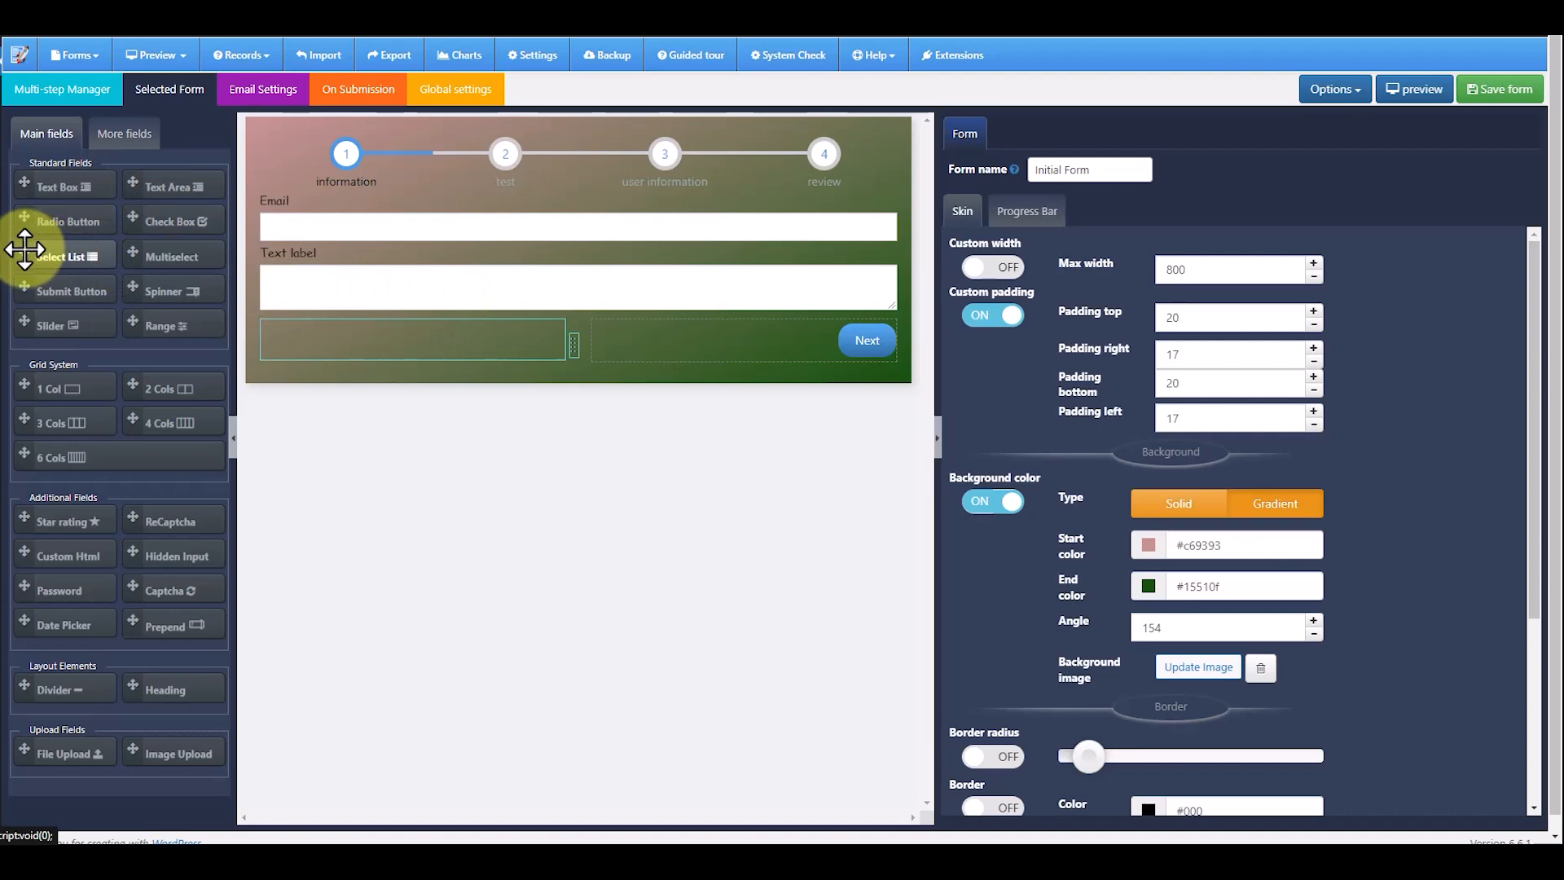
left_click_drag(25, 248, 468, 314)
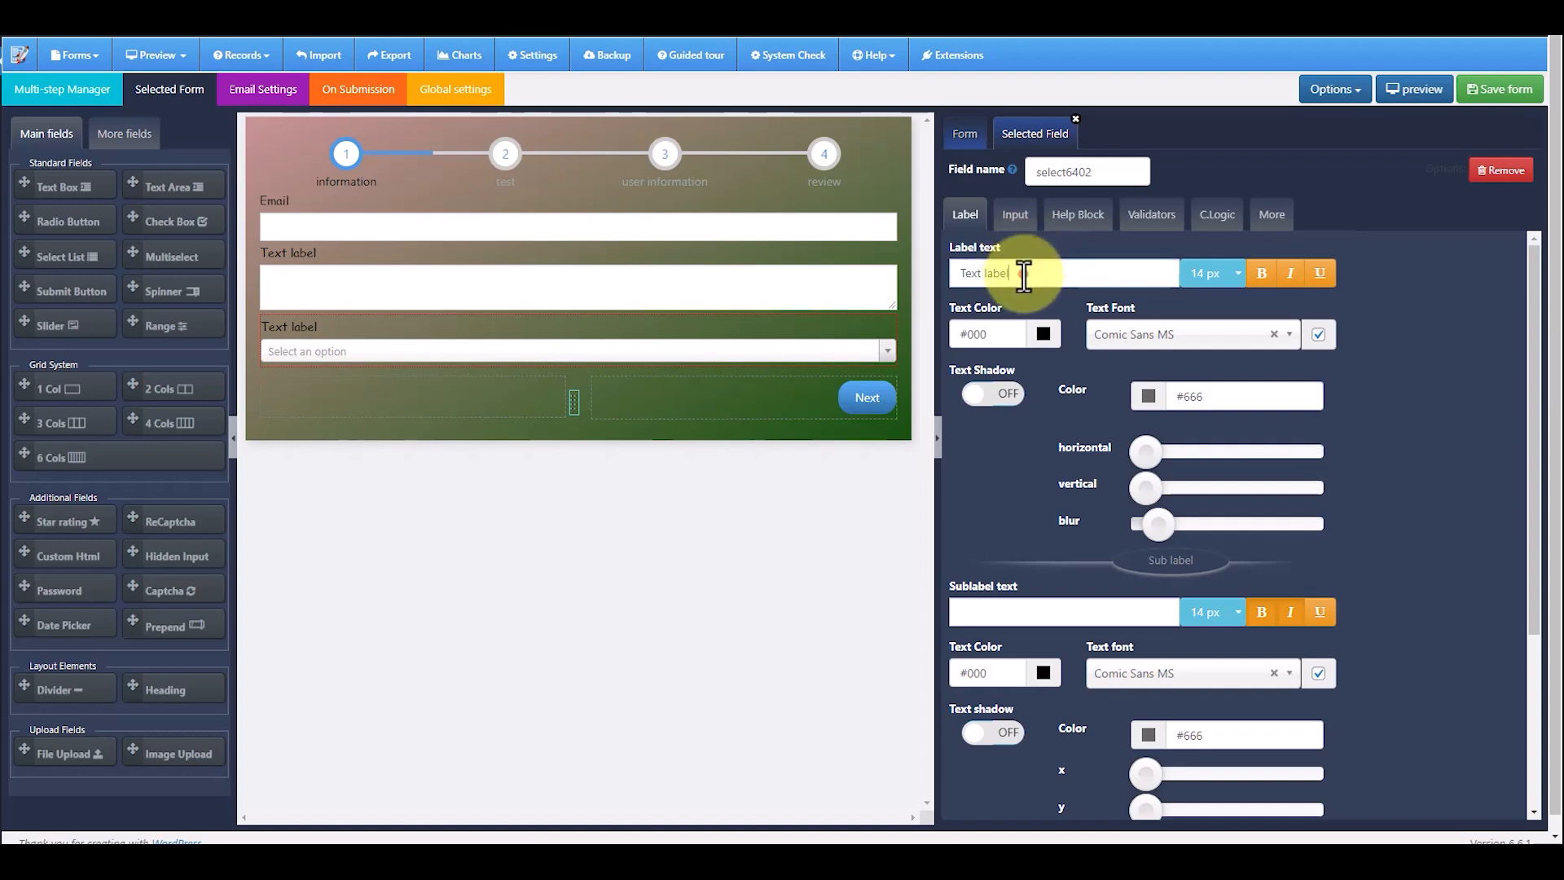
triple_click(1024, 273)
type("type")
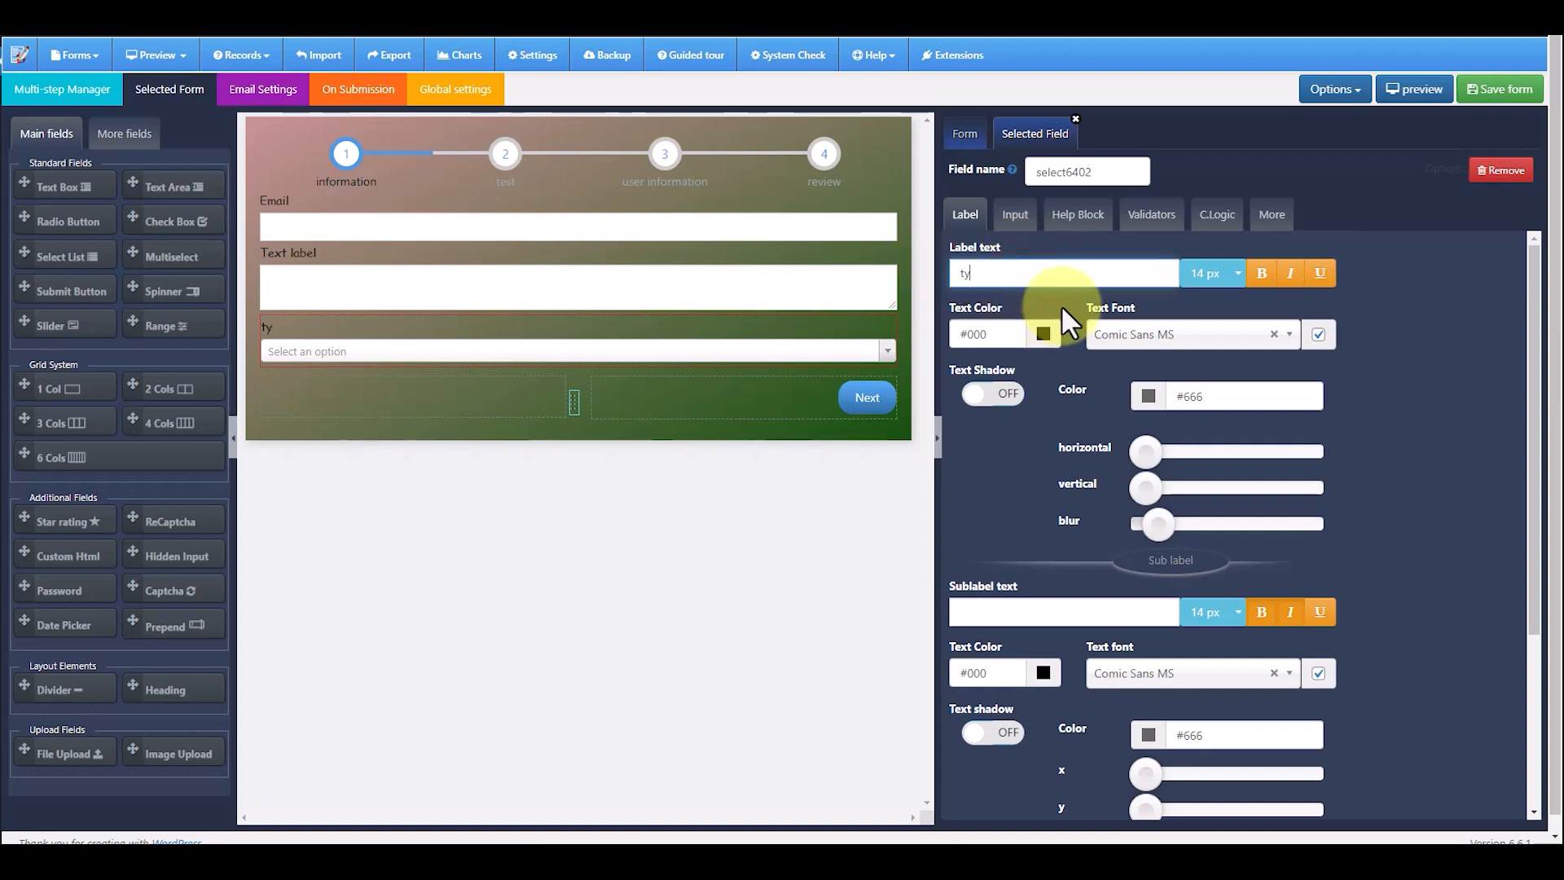
Add three new options to the "type" select list
left_click(1016, 218)
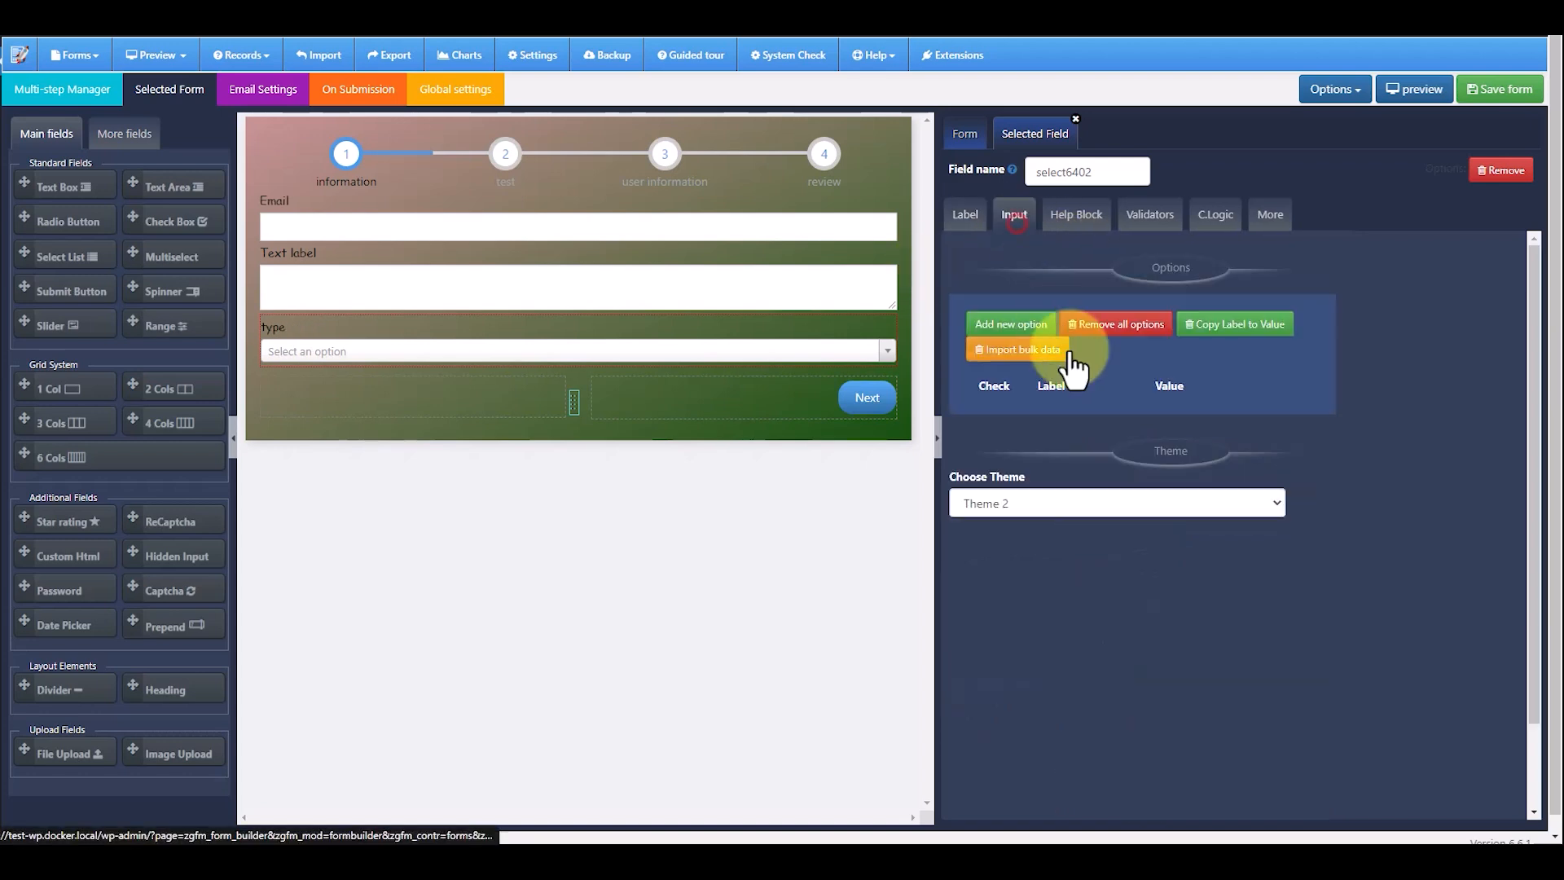
left_click(1022, 326)
left_click(1023, 325)
left_click(1022, 325)
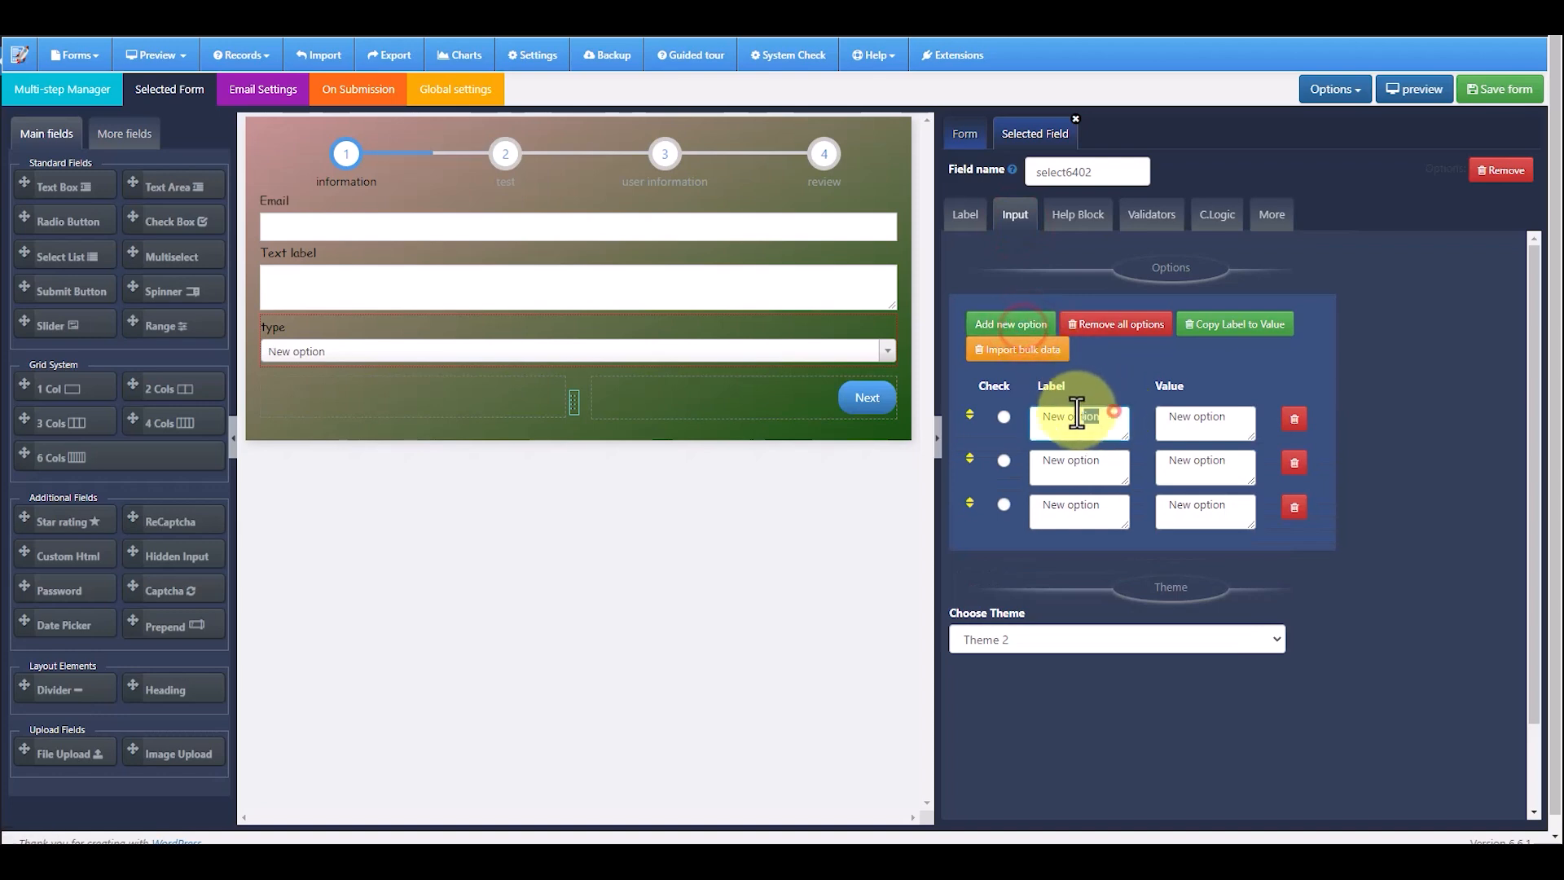
Label the select list's options "student", "teacher" and "admin", and copy the labels to their values
left_click_drag(1112, 418, 1037, 416)
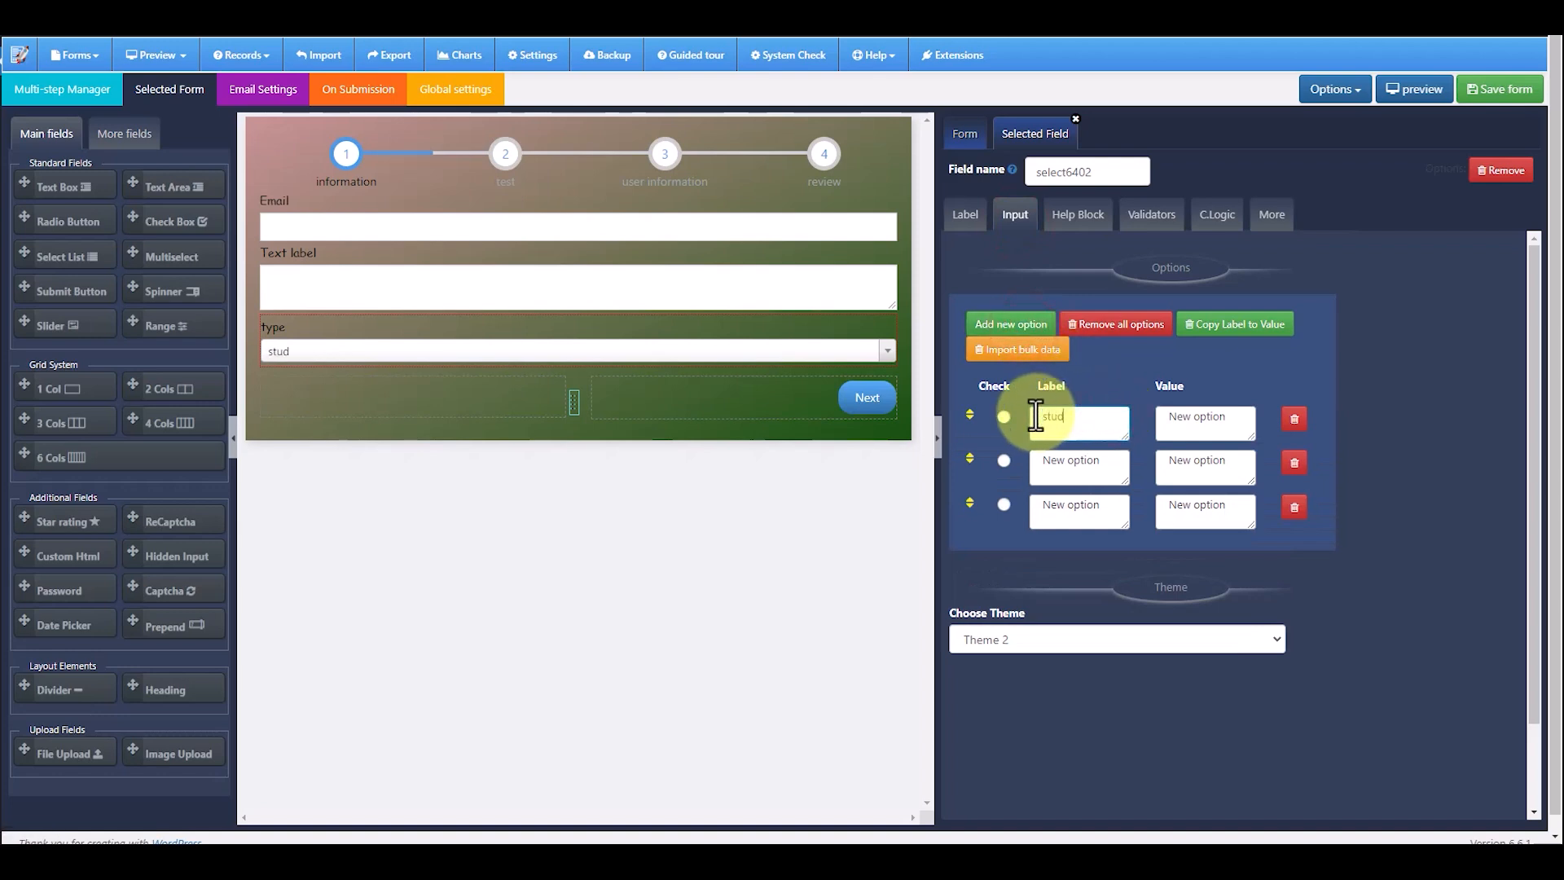
type("student")
left_click_drag(1110, 460, 1036, 459)
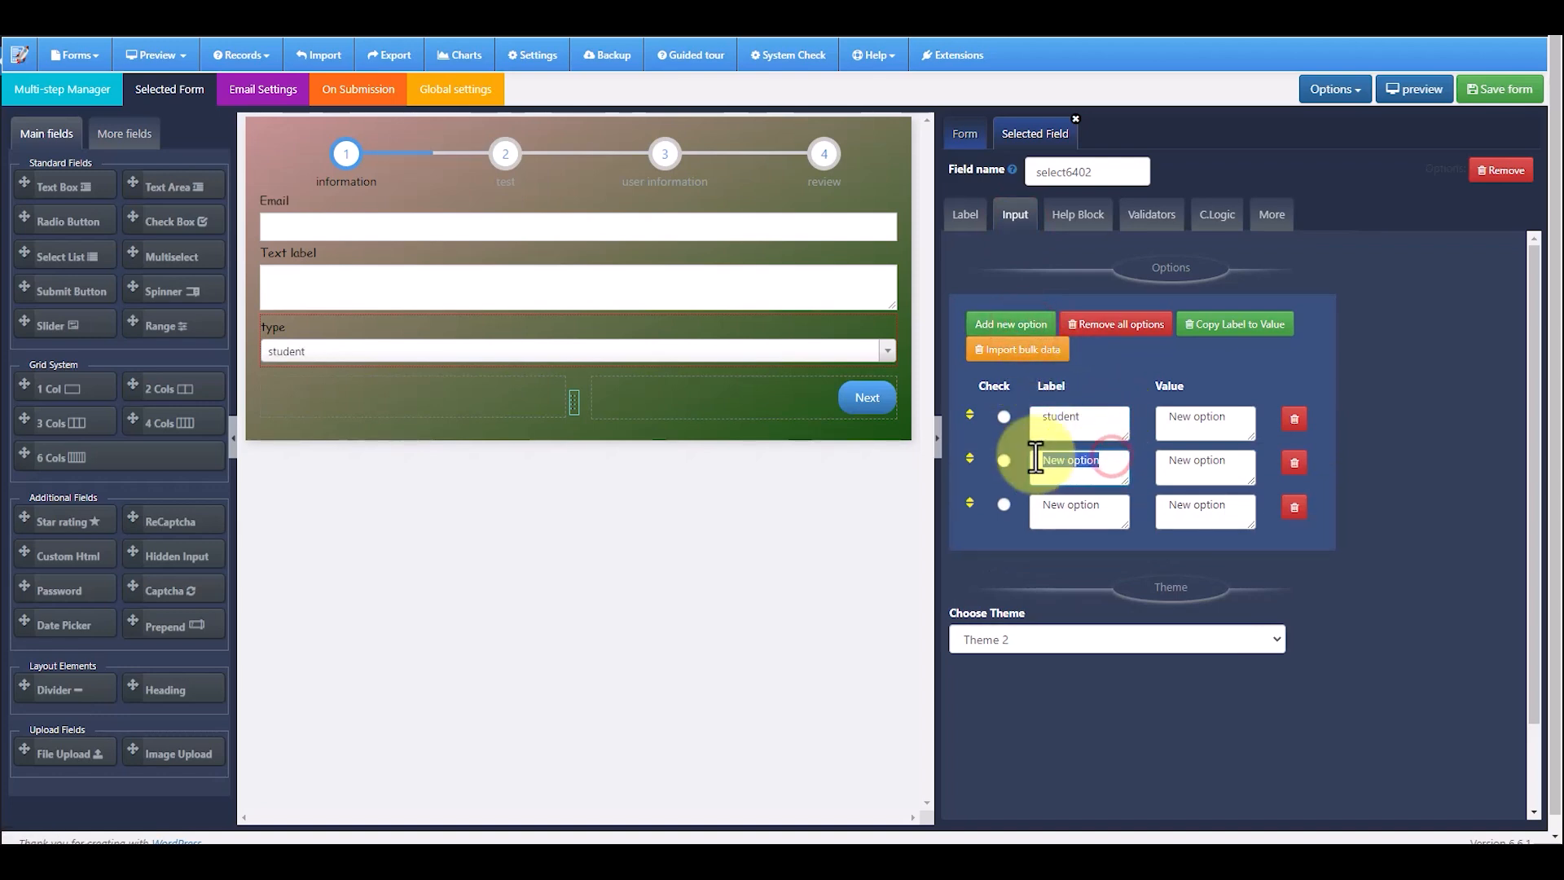
type("teacher")
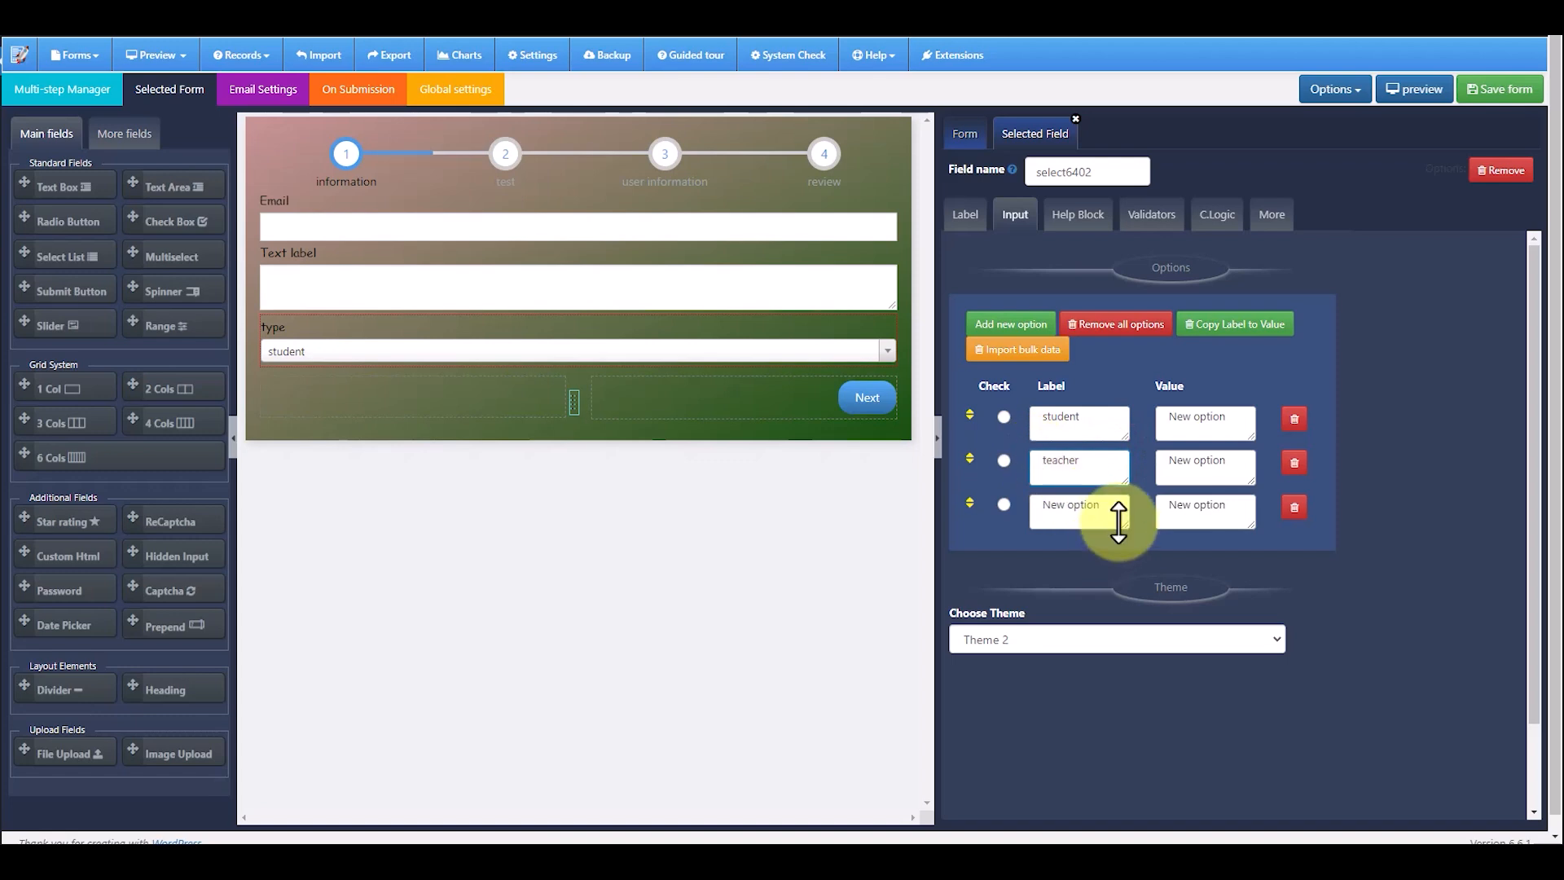
left_click_drag(1103, 505, 1037, 501)
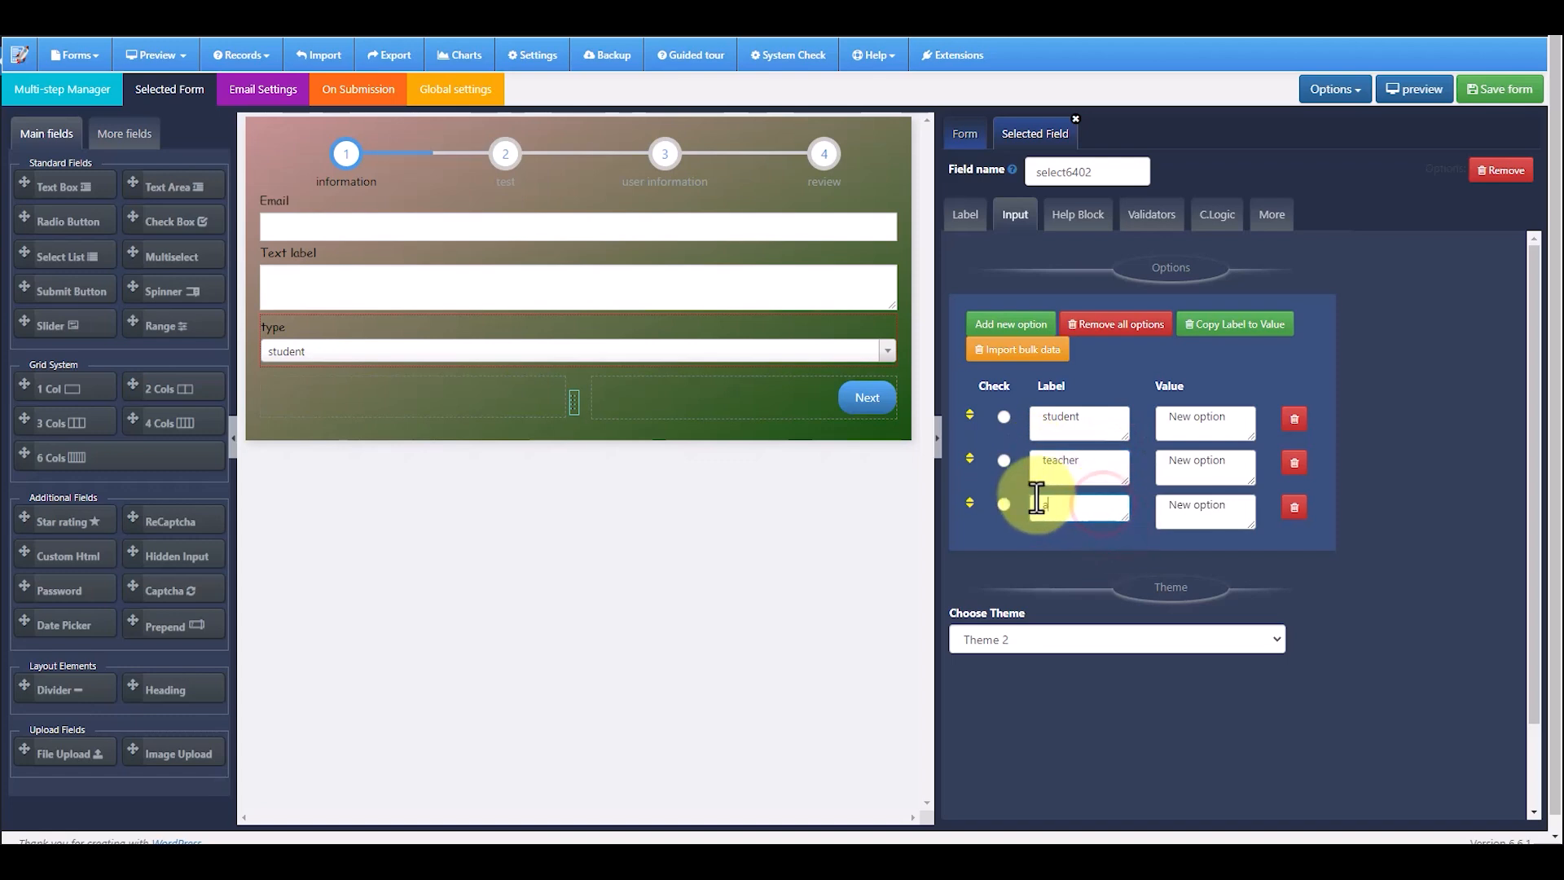
left_click(1206, 323)
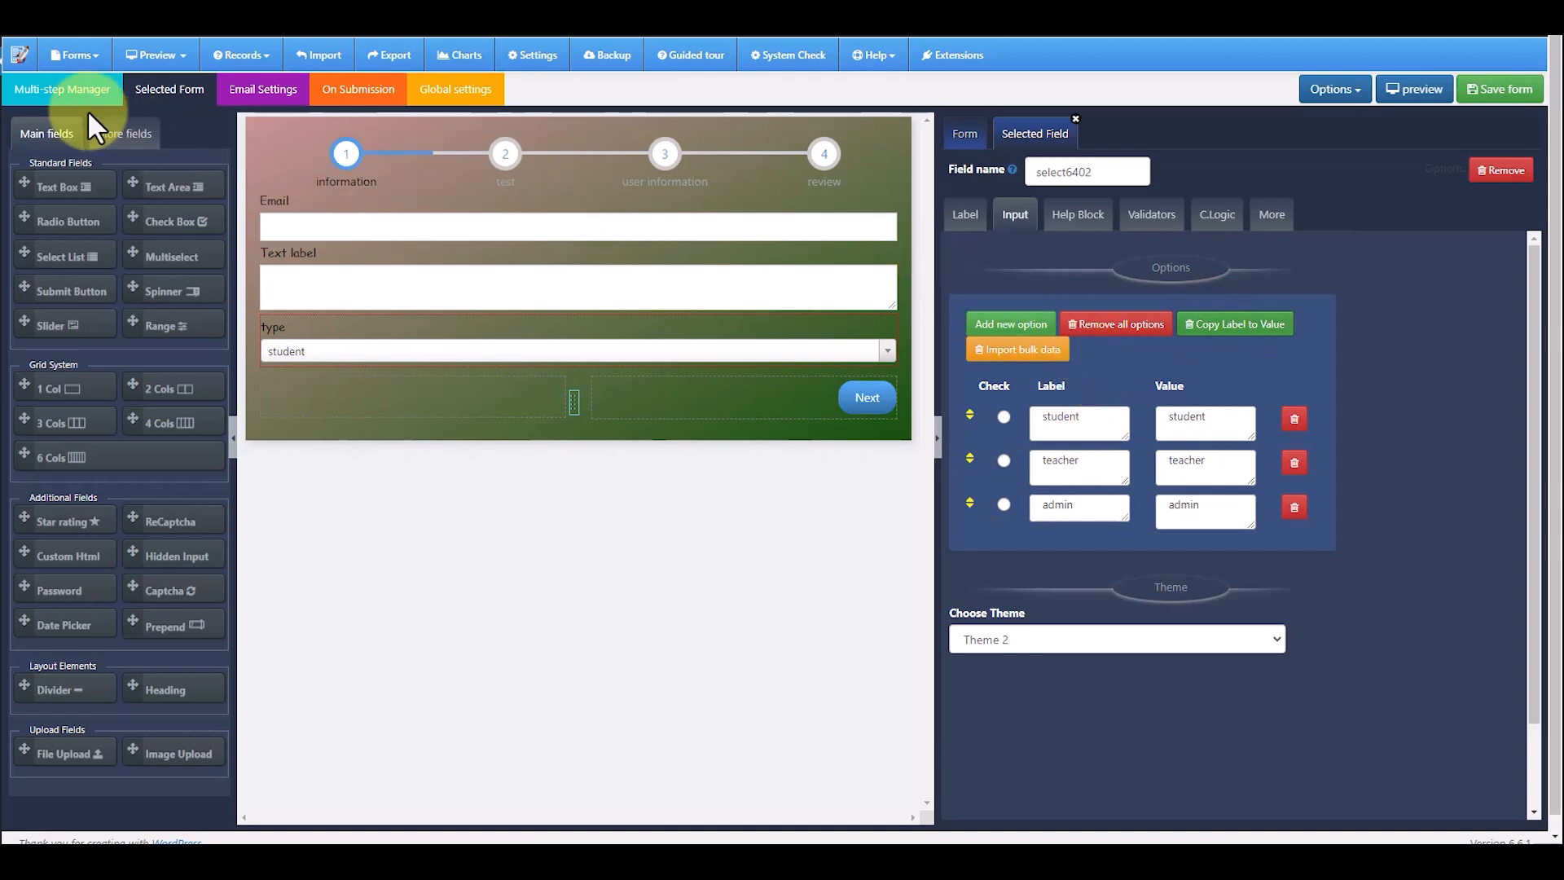
In the multi-step flow, add the condition select6402 is student to the connection from Initial Form to the student step
left_click(75, 91)
left_click(443, 258)
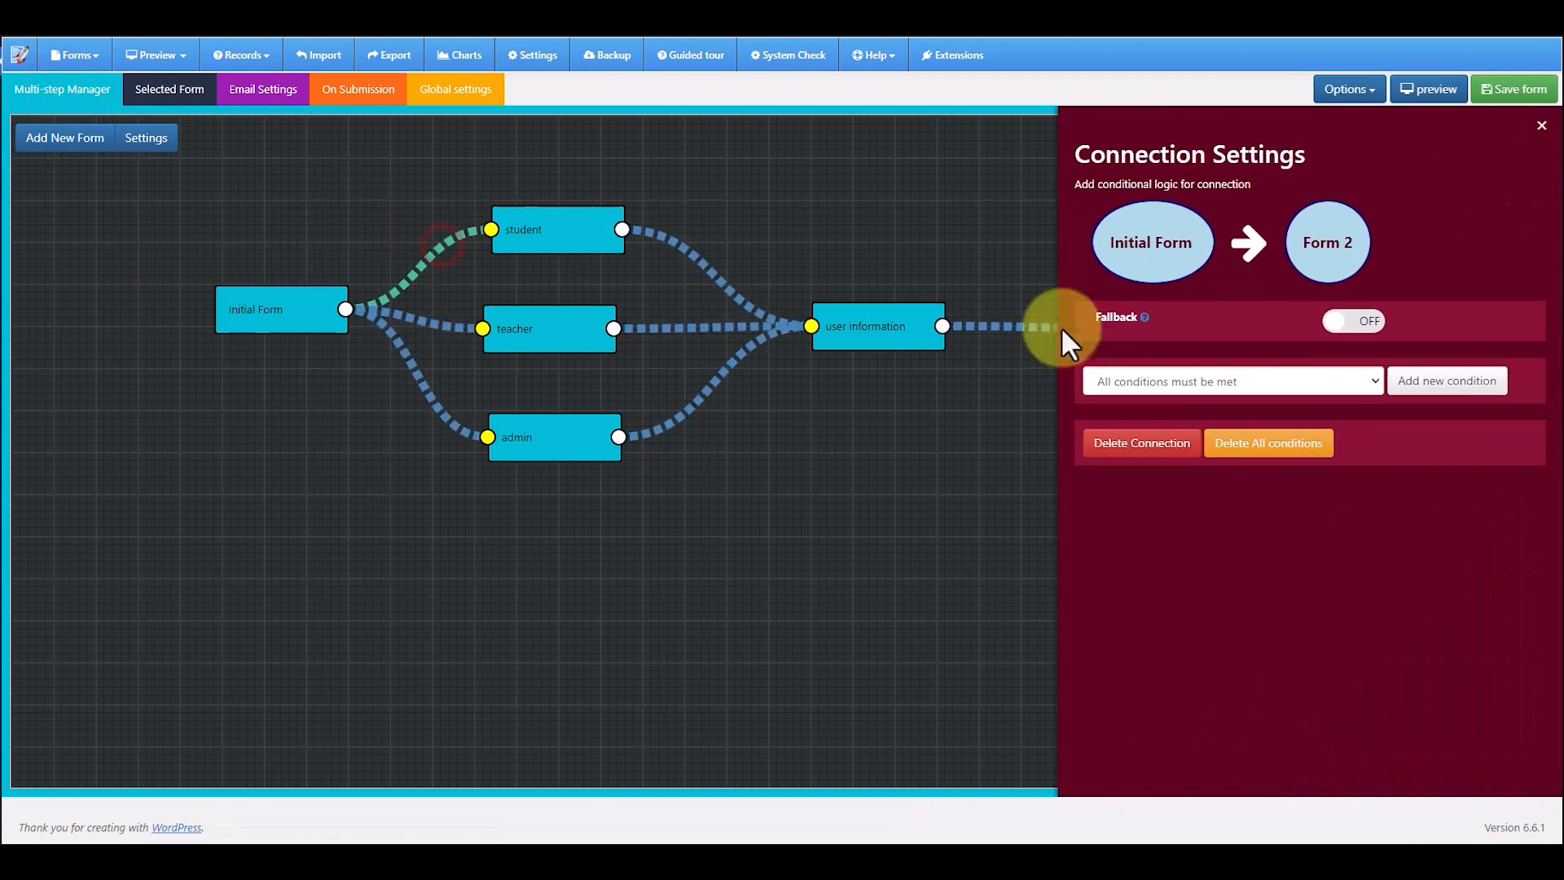
left_click(1447, 381)
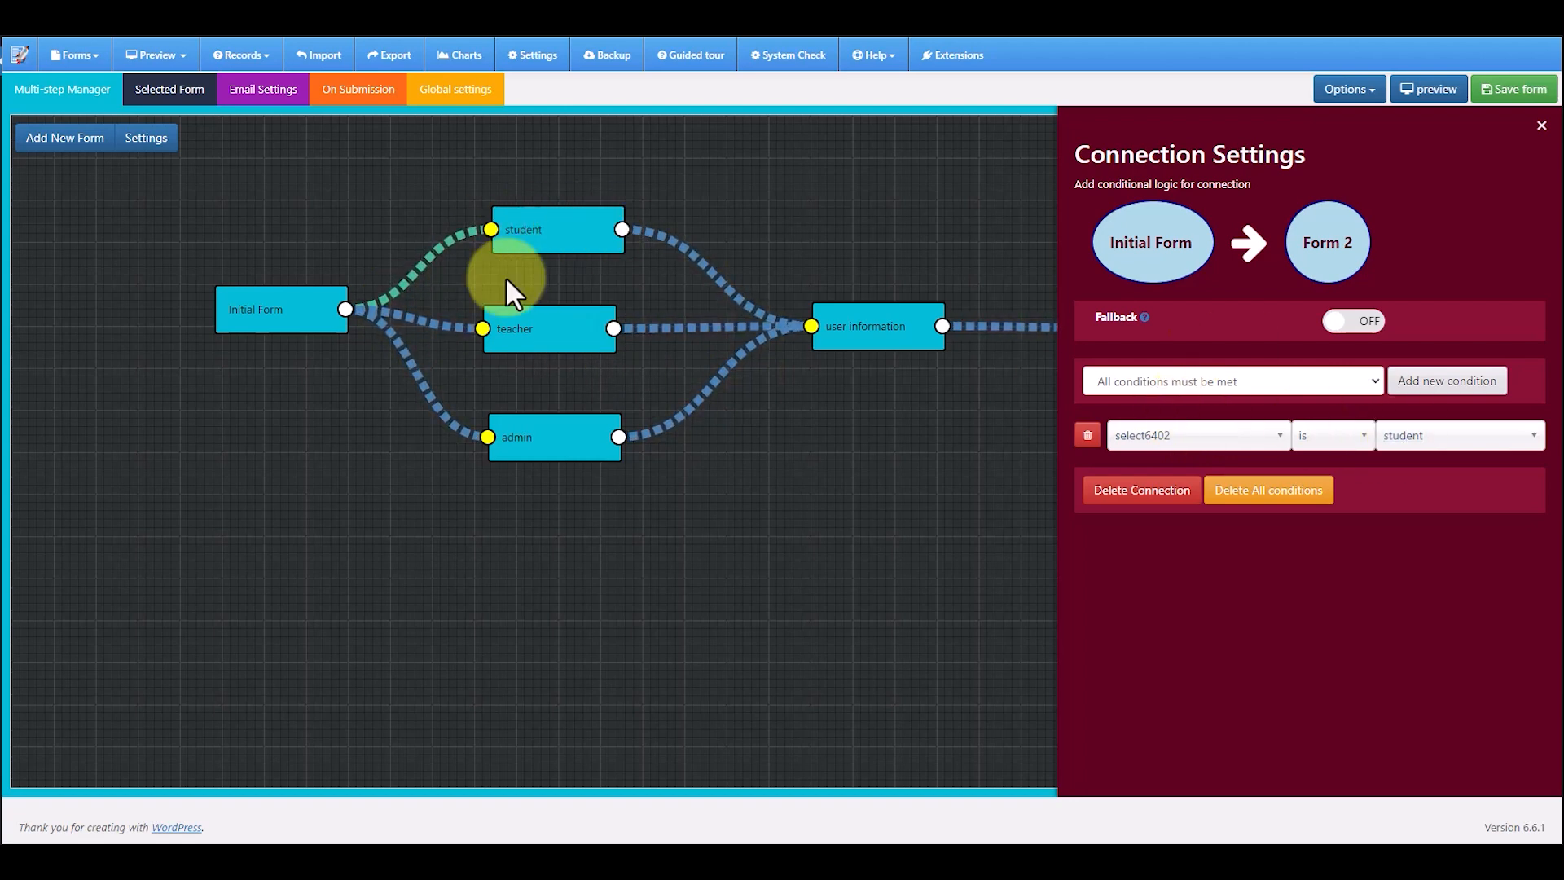
Add the condition select6402 is teacher to the connection from Initial Form to the teacher step
left_click(429, 330)
left_click(1438, 381)
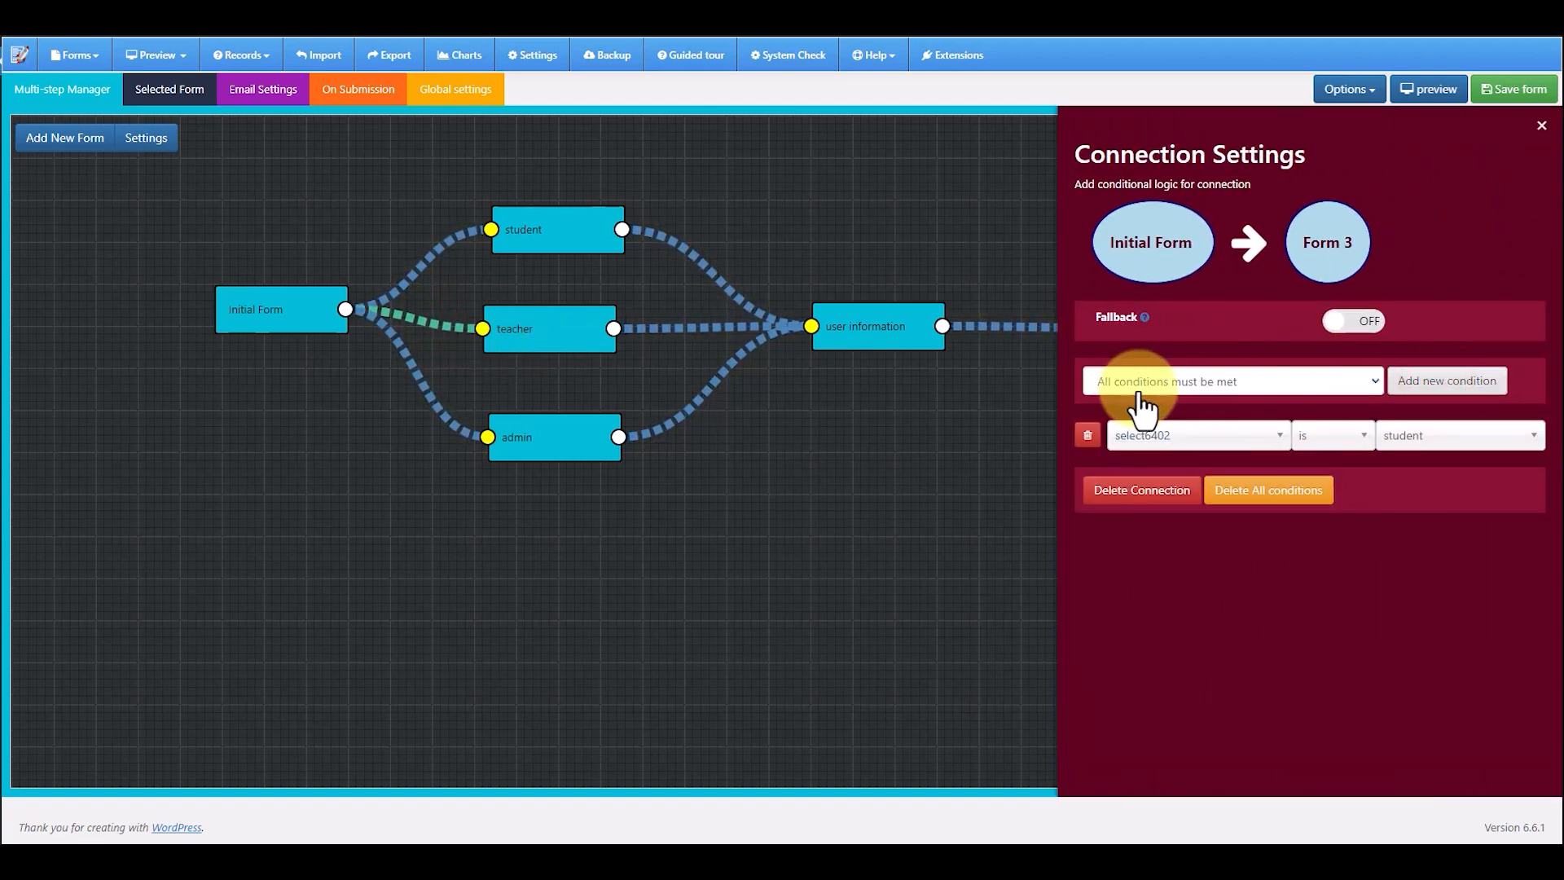
left_click(1478, 440)
left_click(1422, 525)
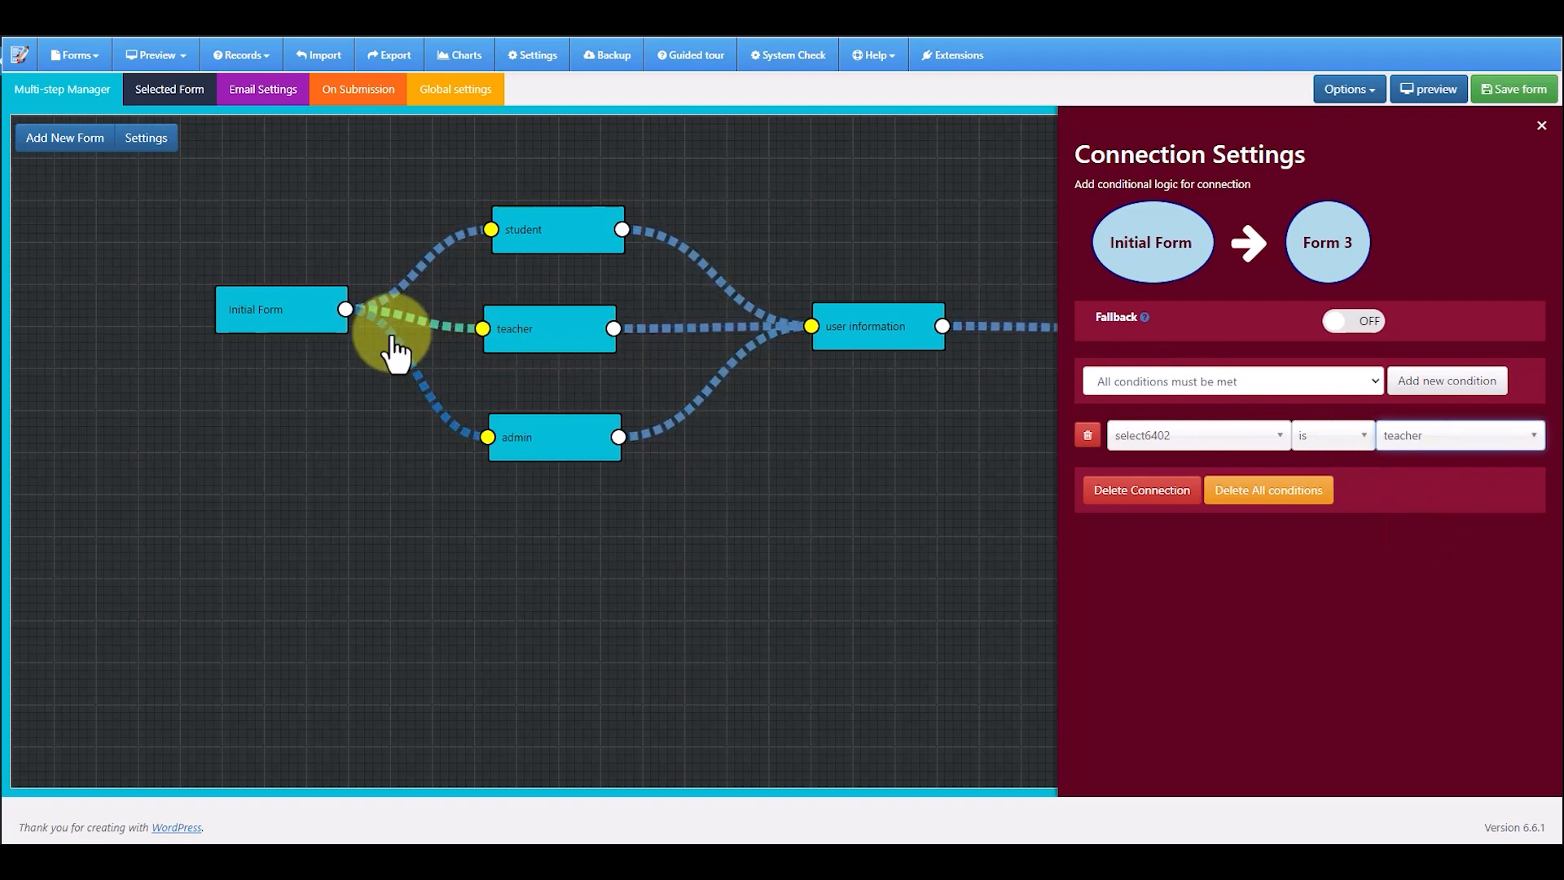
Add the condition select6402 is admin to the connection from Initial Form to the admin step
mouse_move(272, 315)
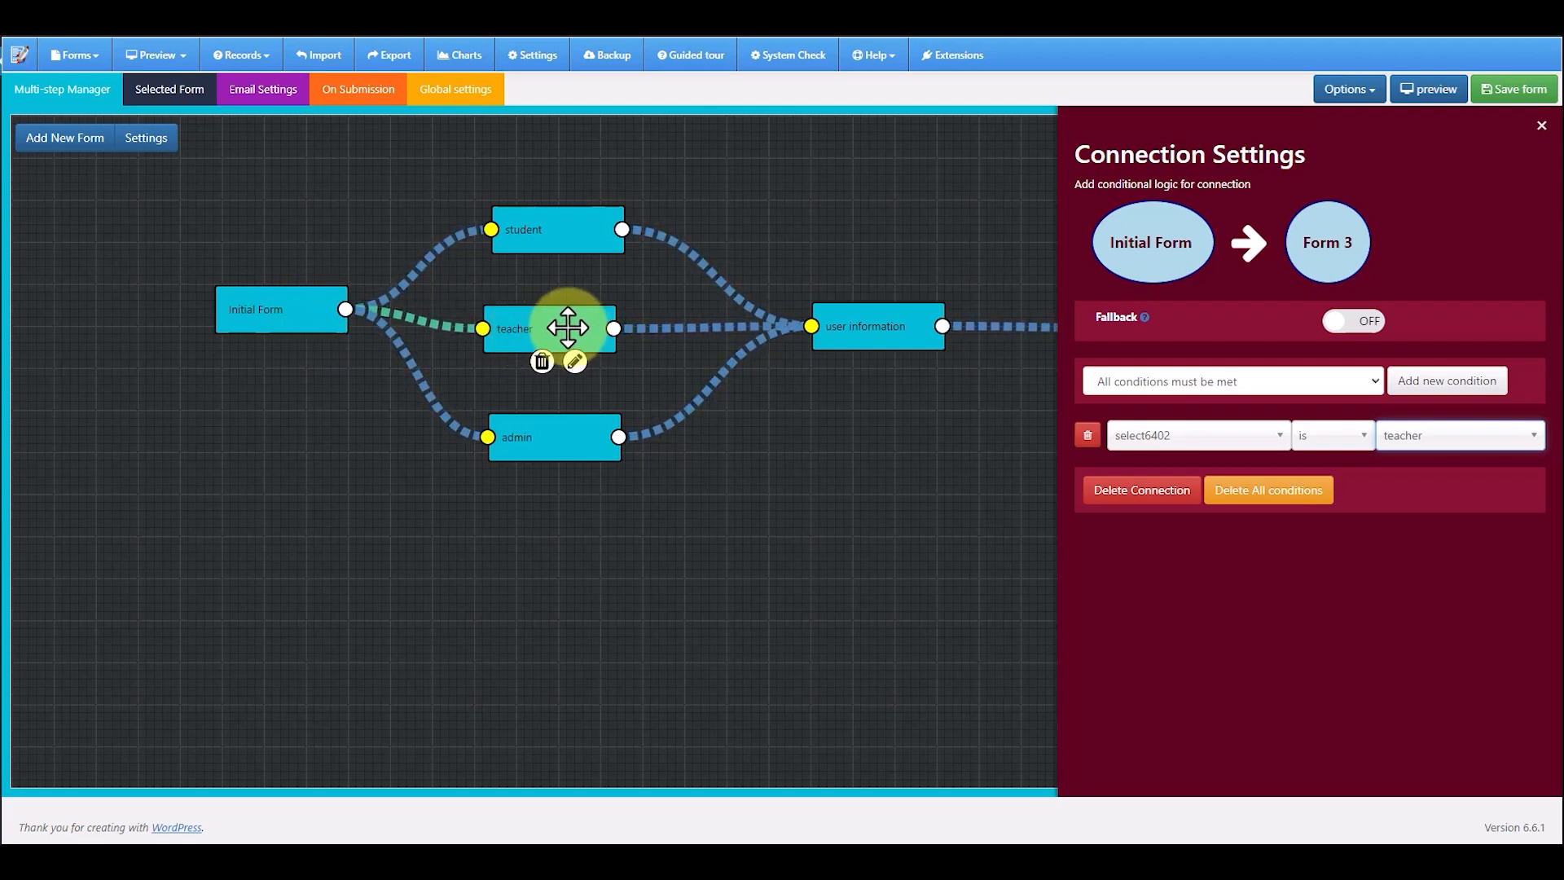
left_click(413, 382)
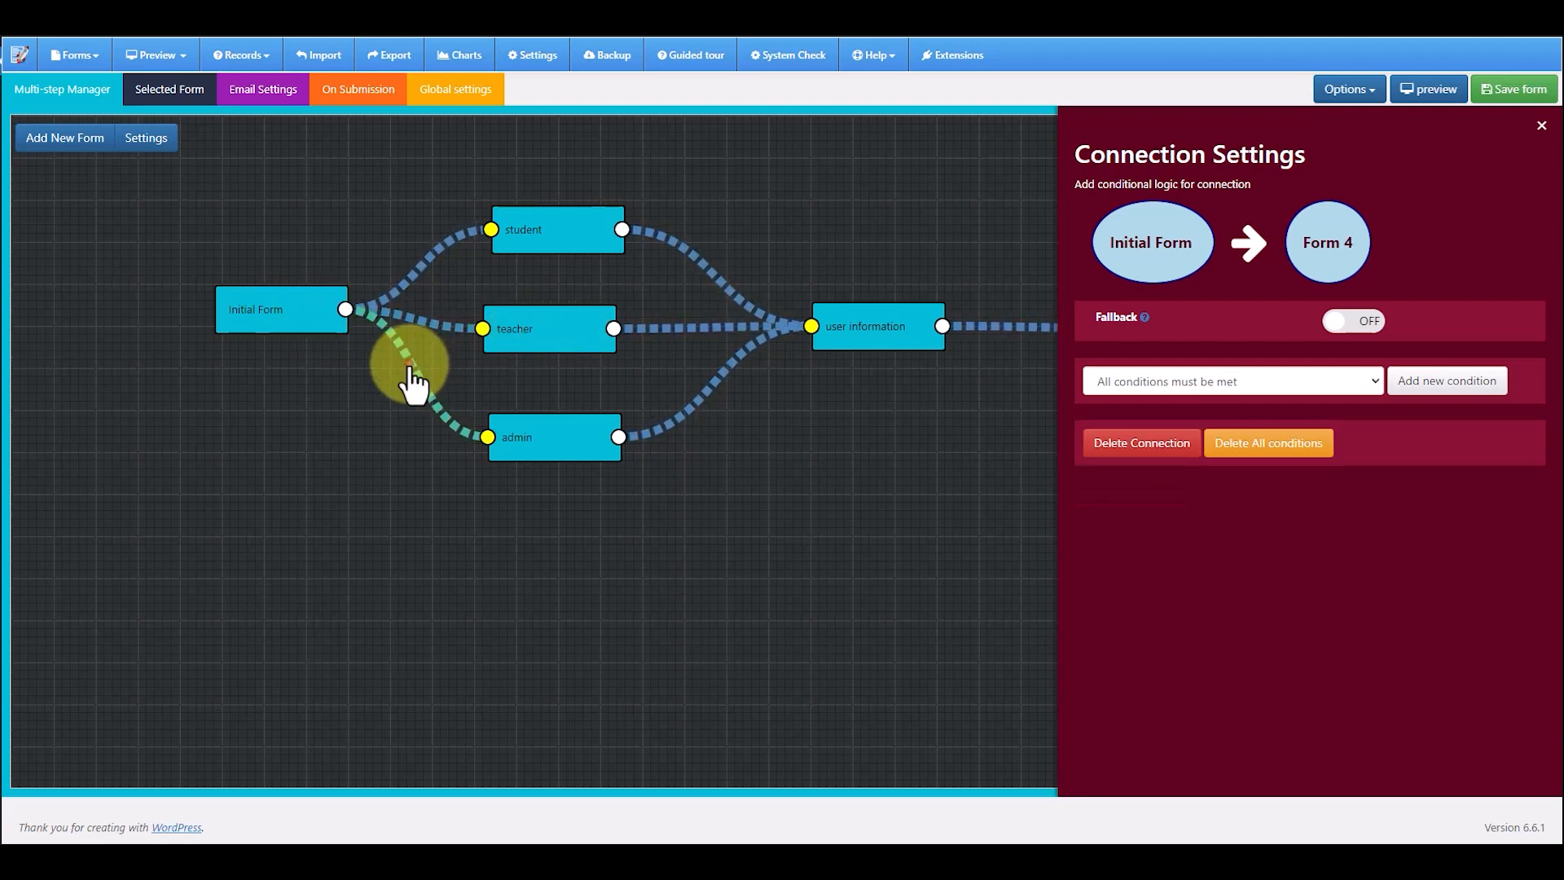
left_click(1421, 390)
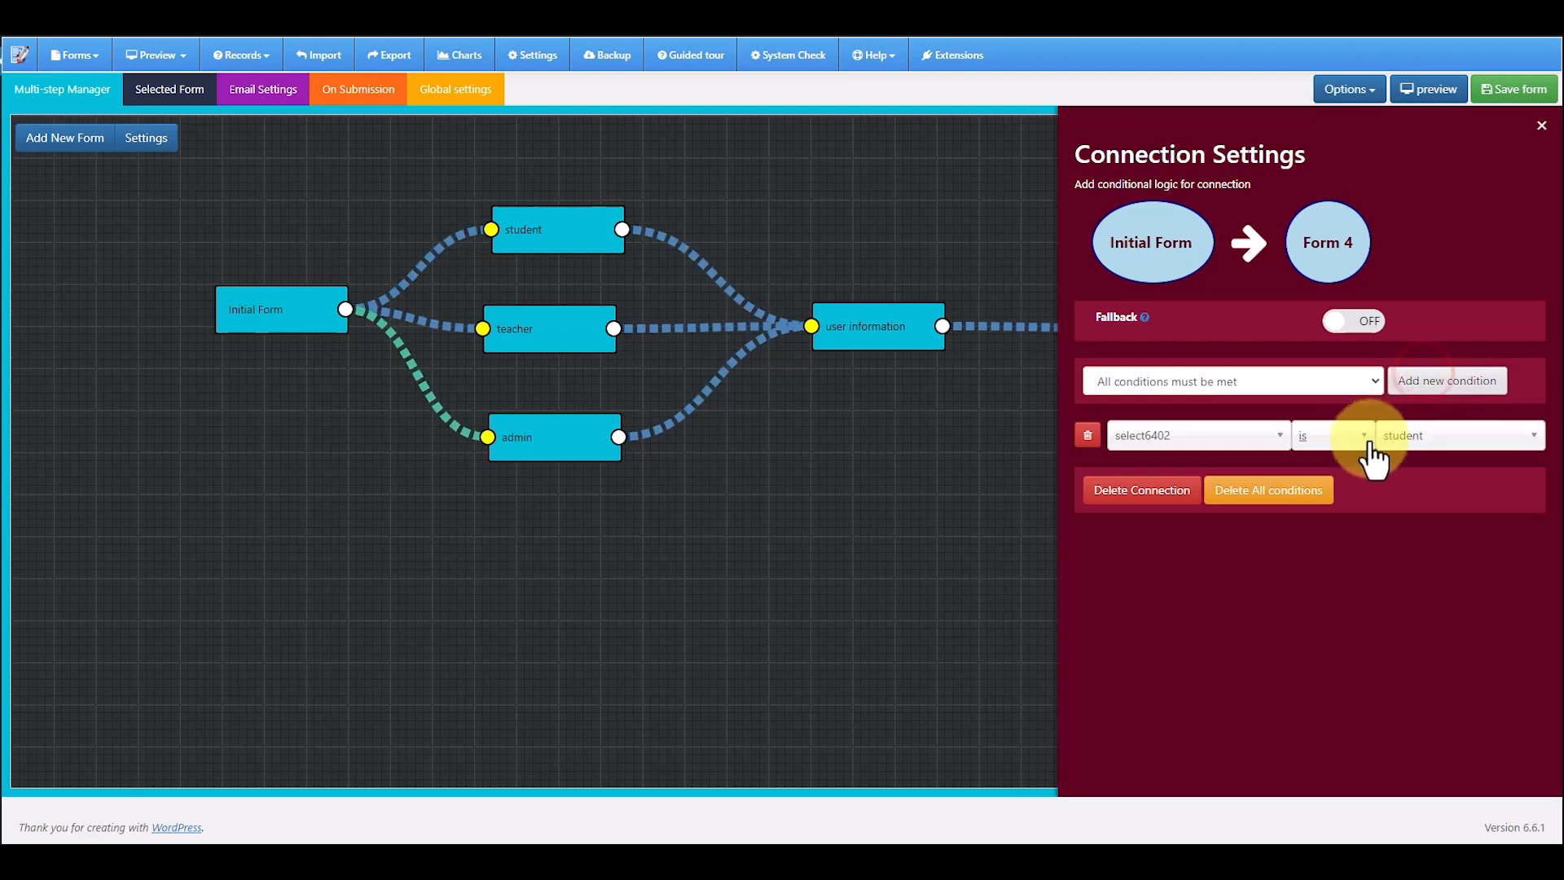
left_click(1447, 440)
left_click(1438, 559)
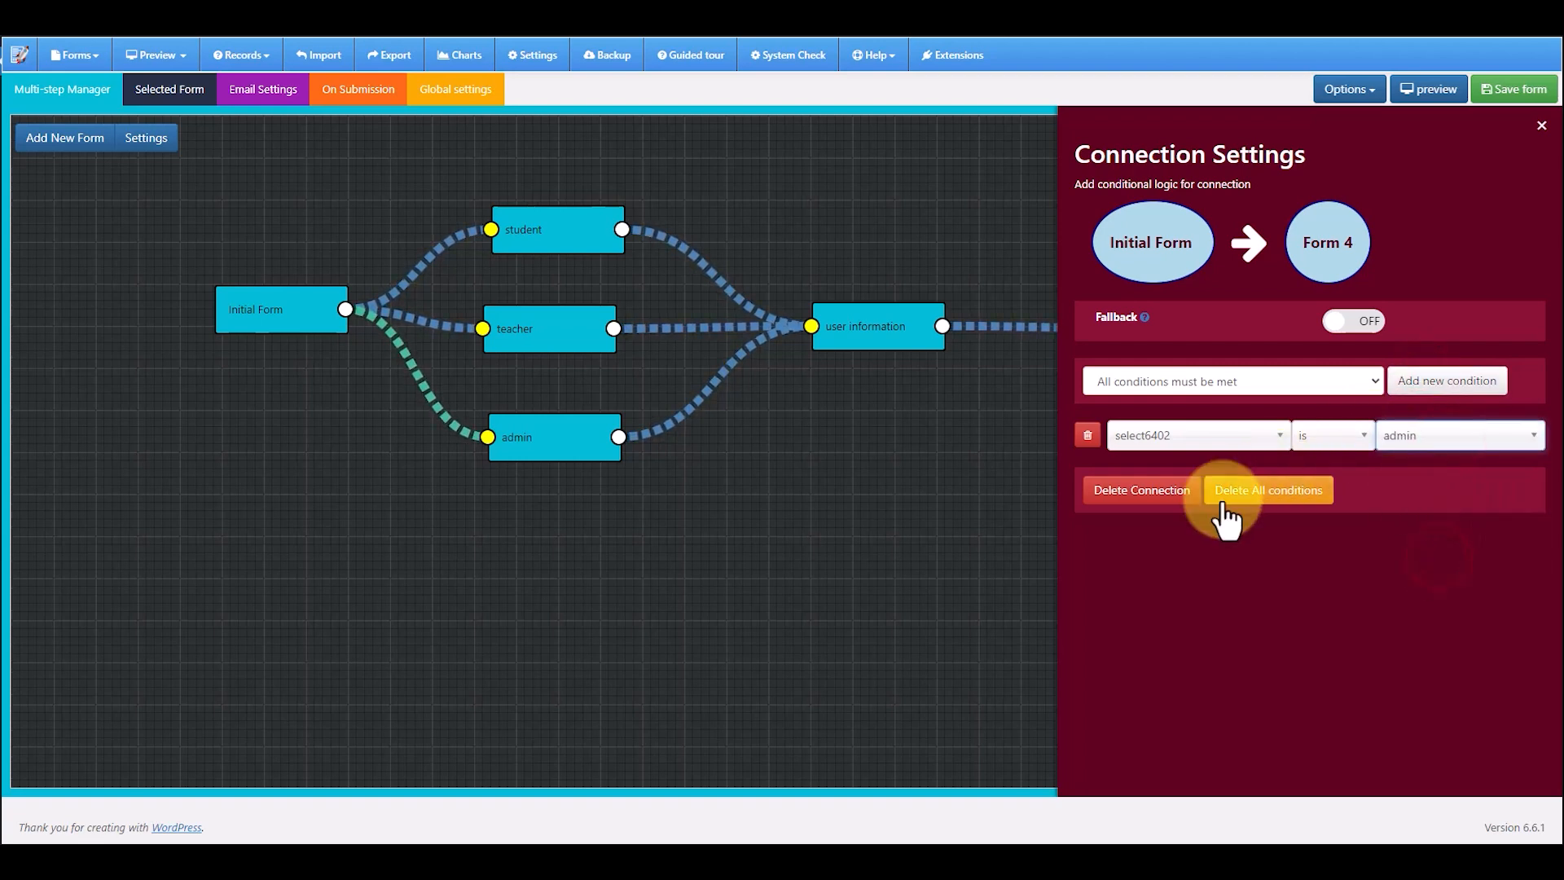
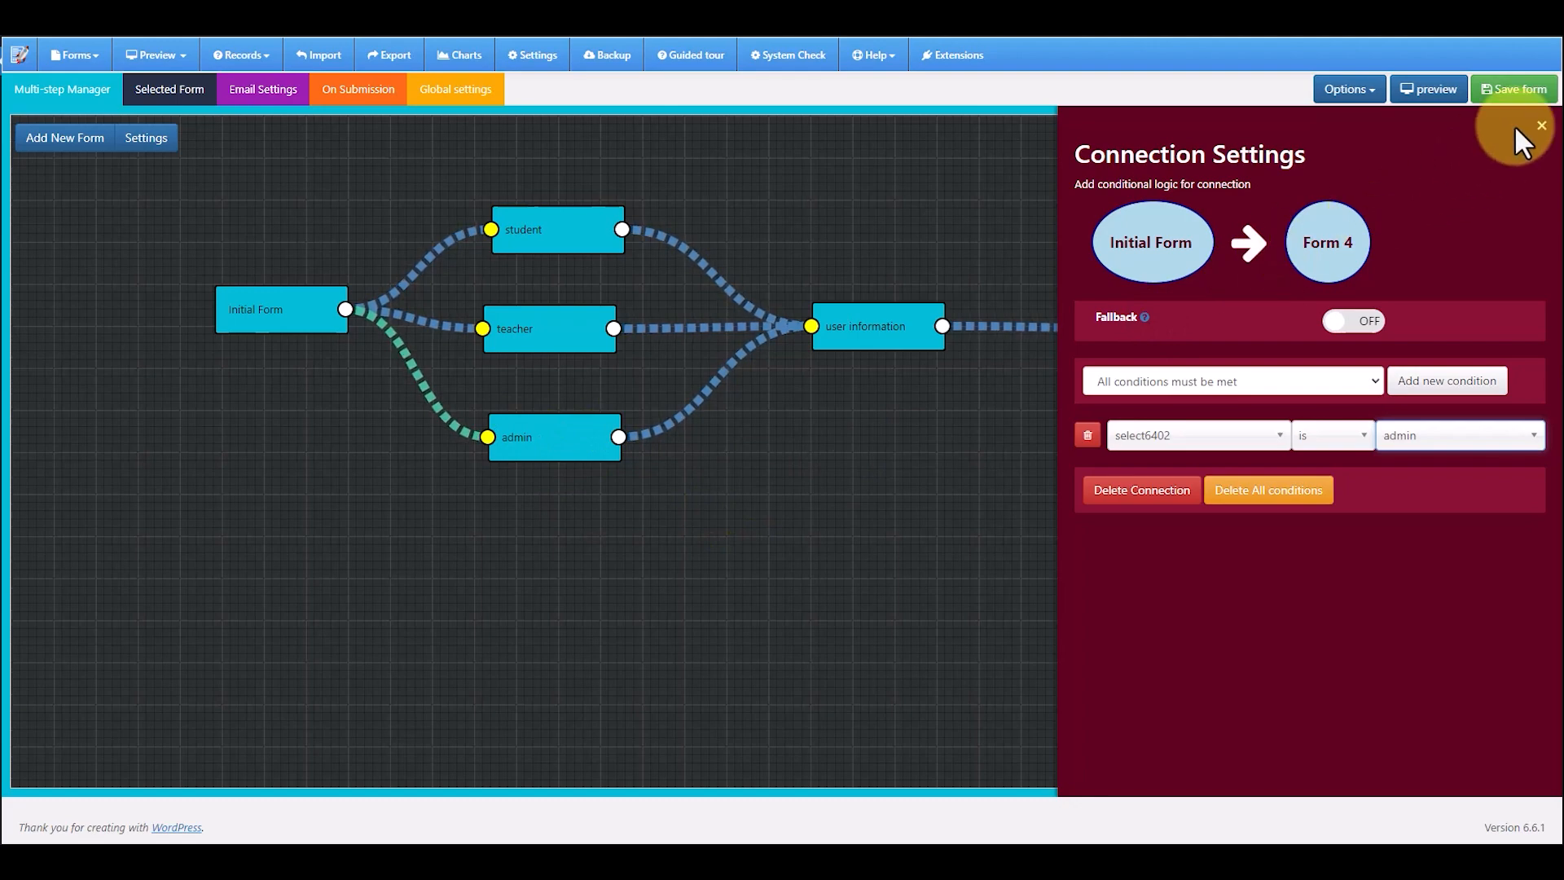
Close the connection settings, save the form and open its preview
left_click(1540, 126)
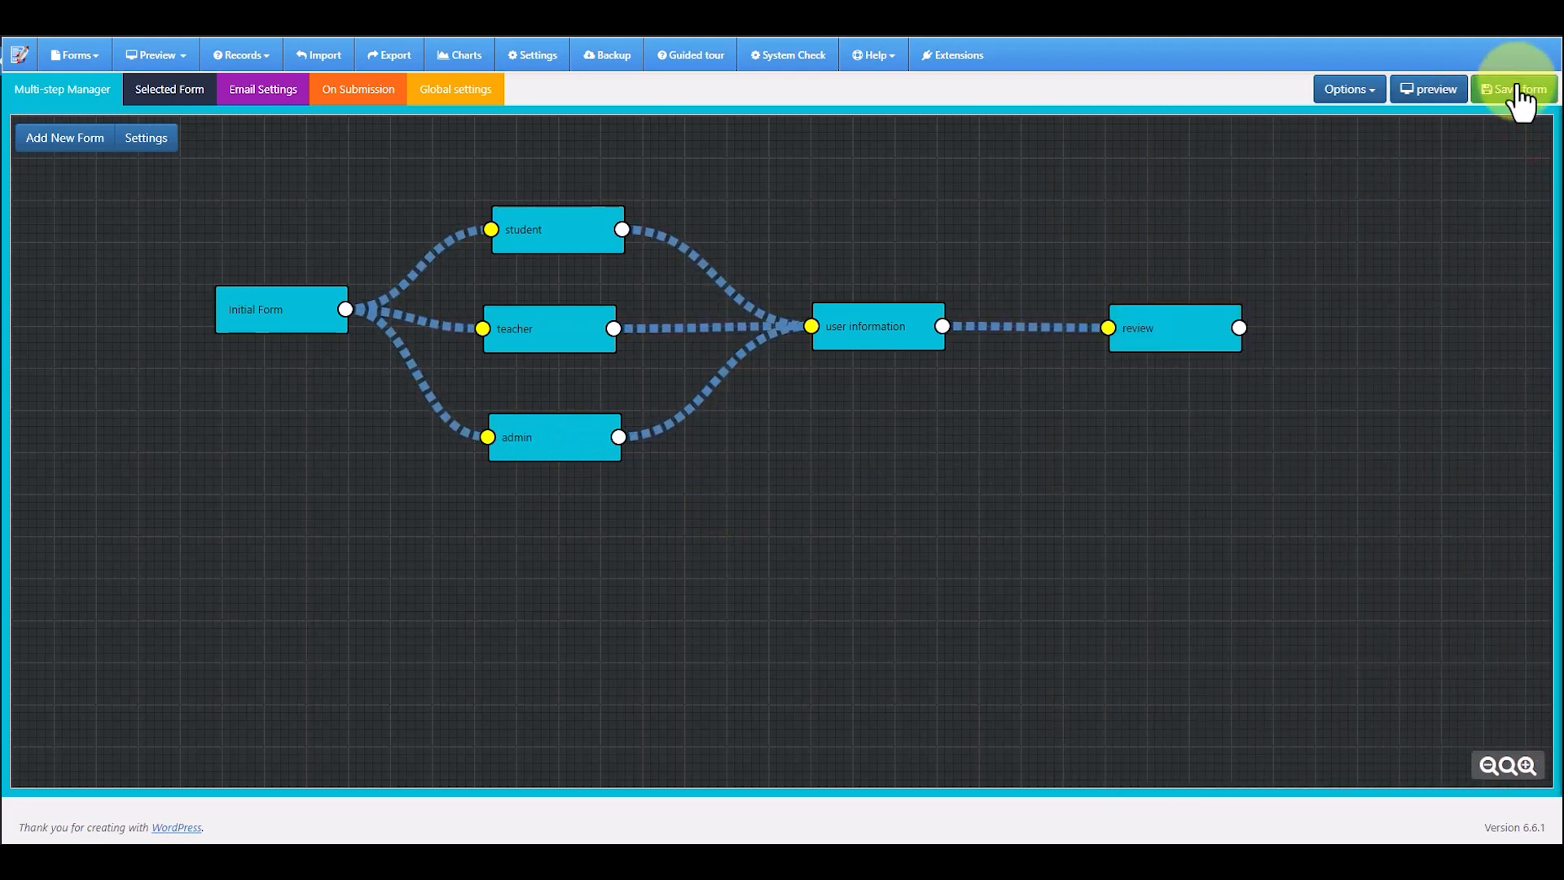
left_click(1517, 88)
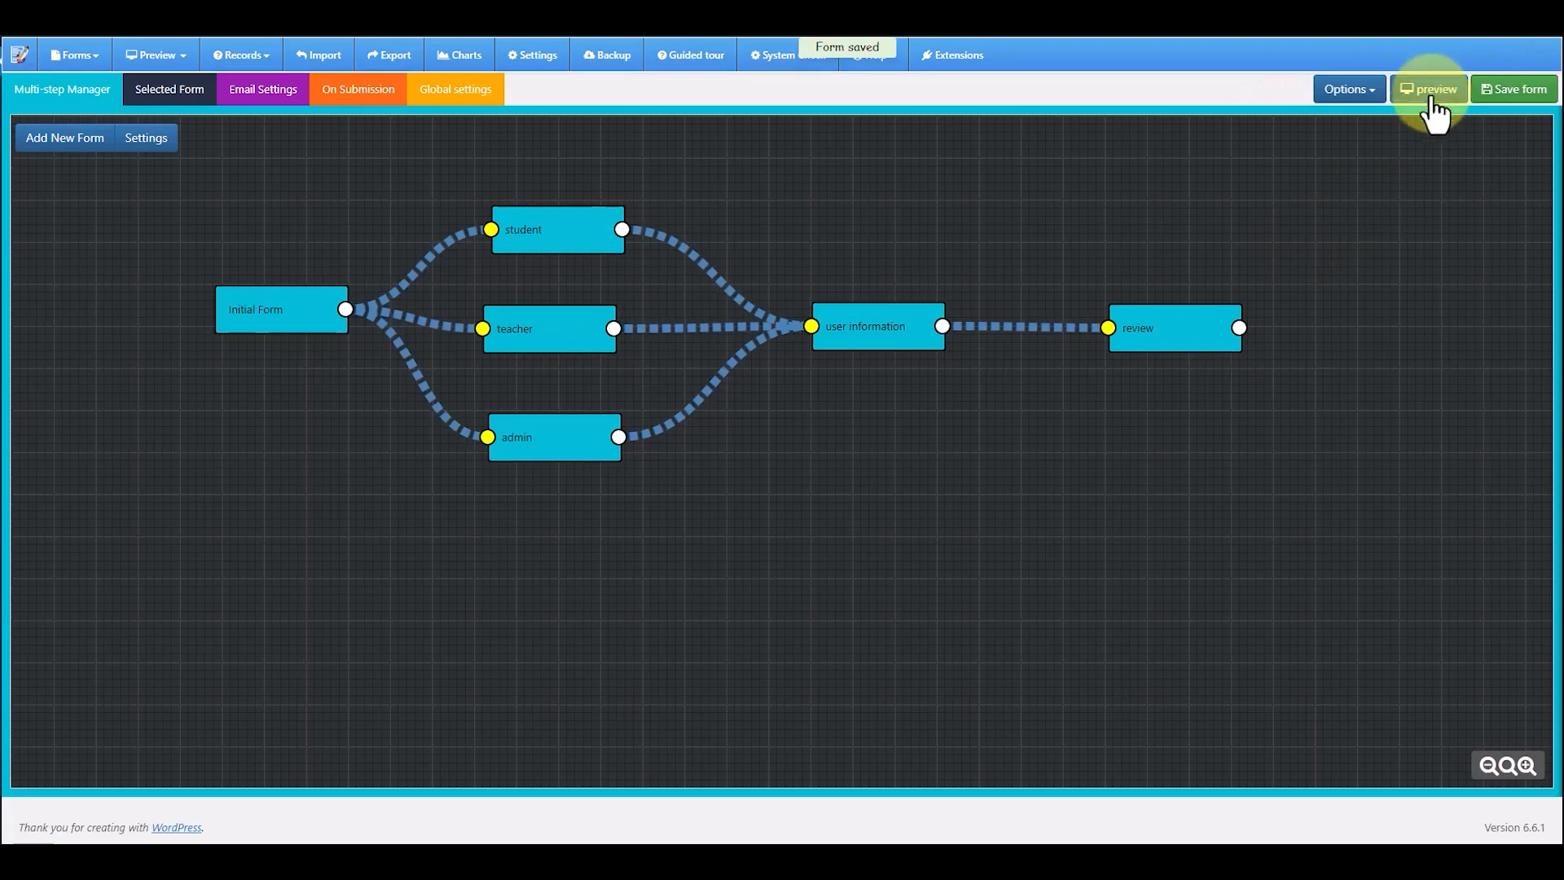
left_click(1421, 90)
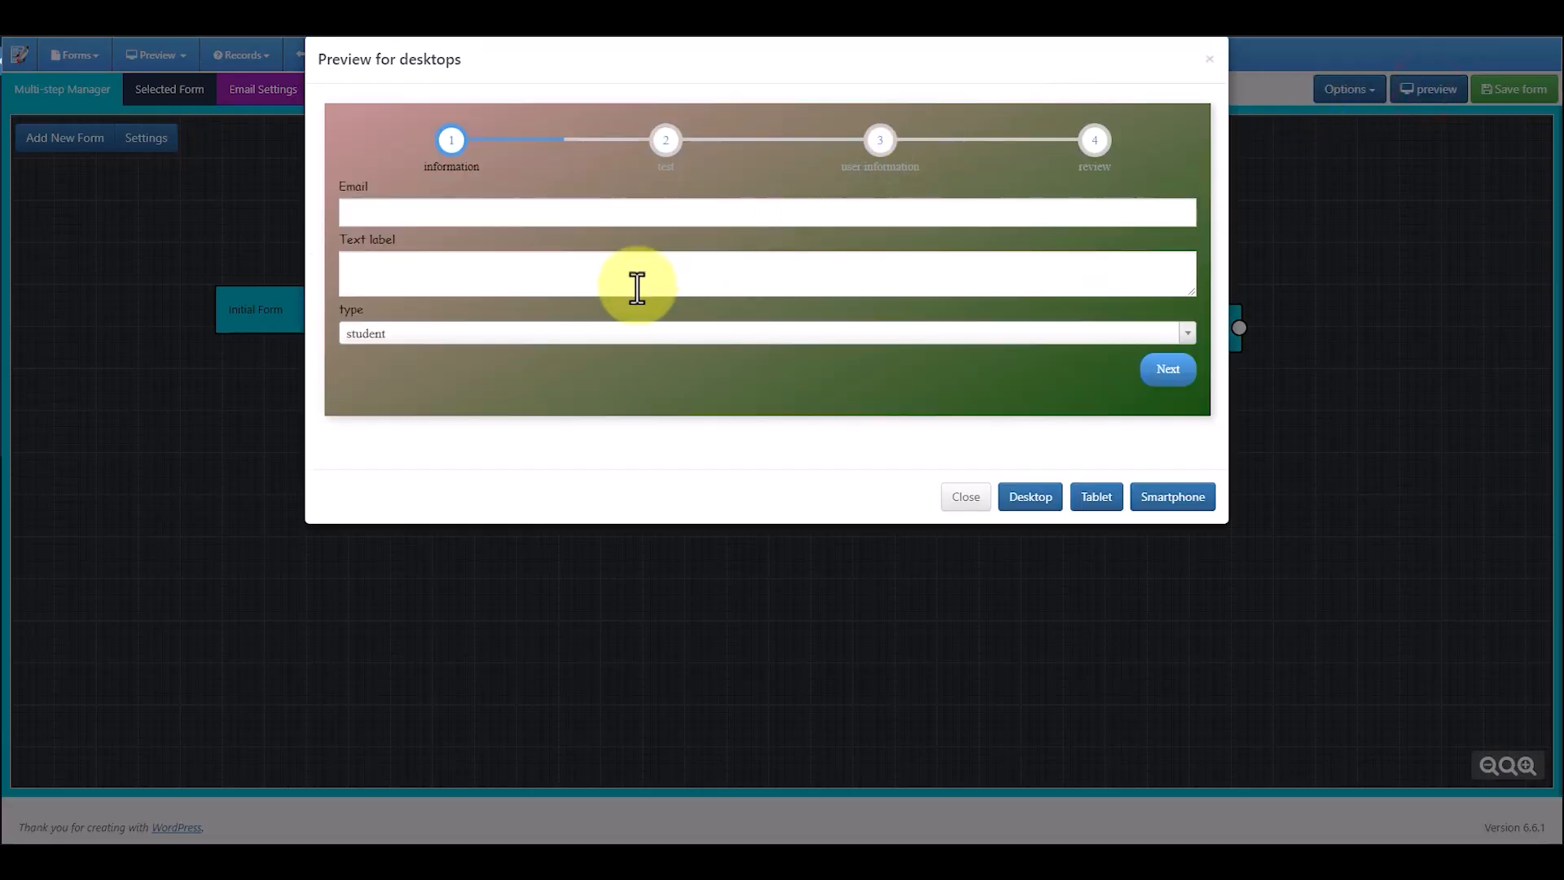
Fill in the preview's information step with an e-mail address, the text "test" and type "teacher", and advance to the test step
left_click(394, 214)
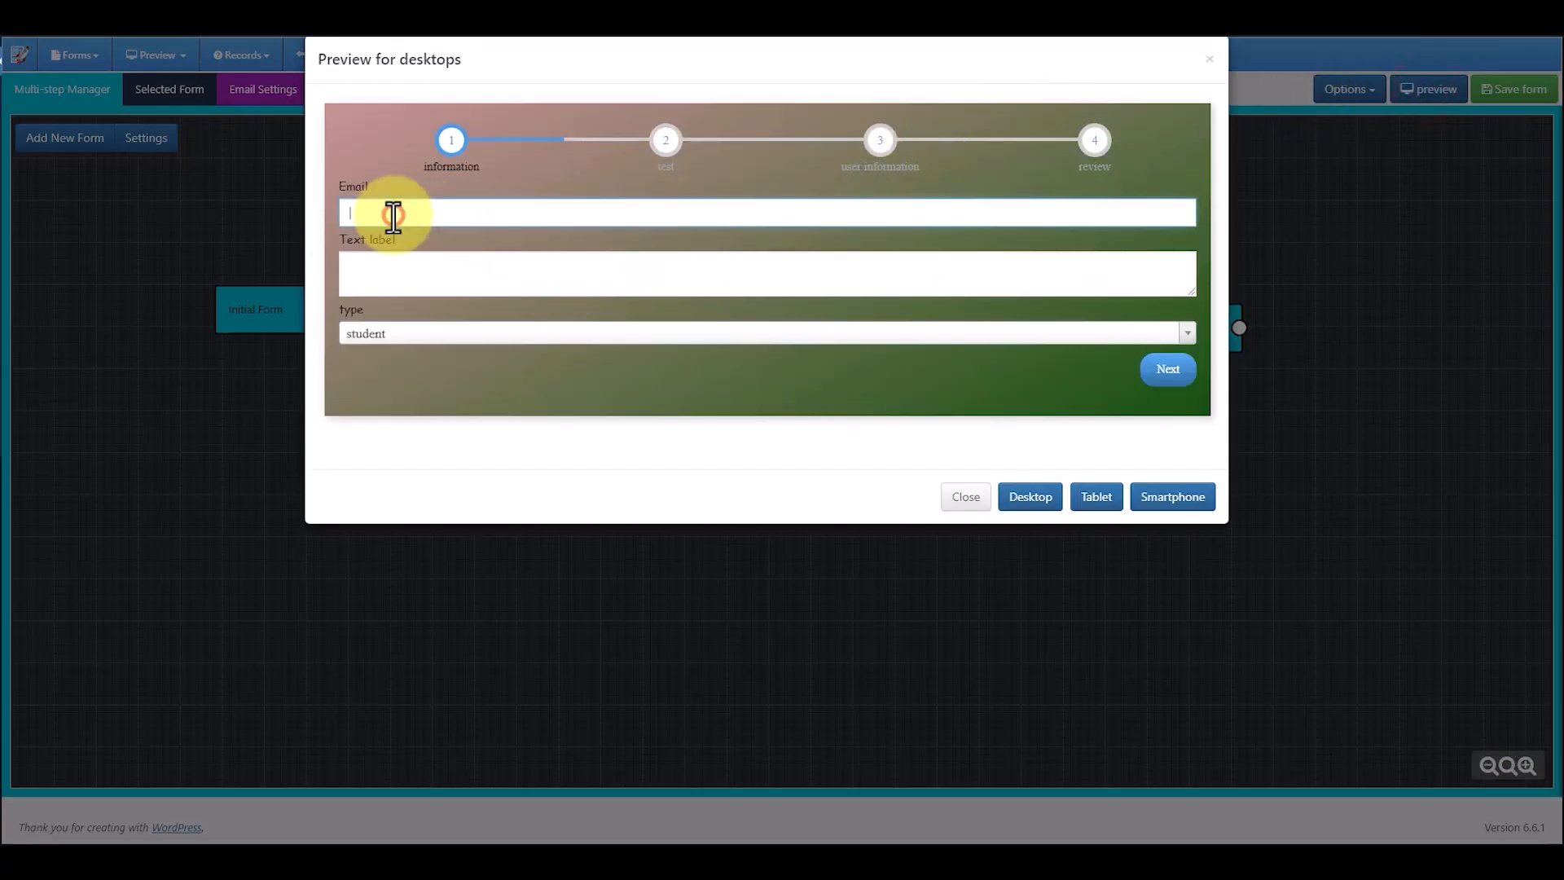
type("as")
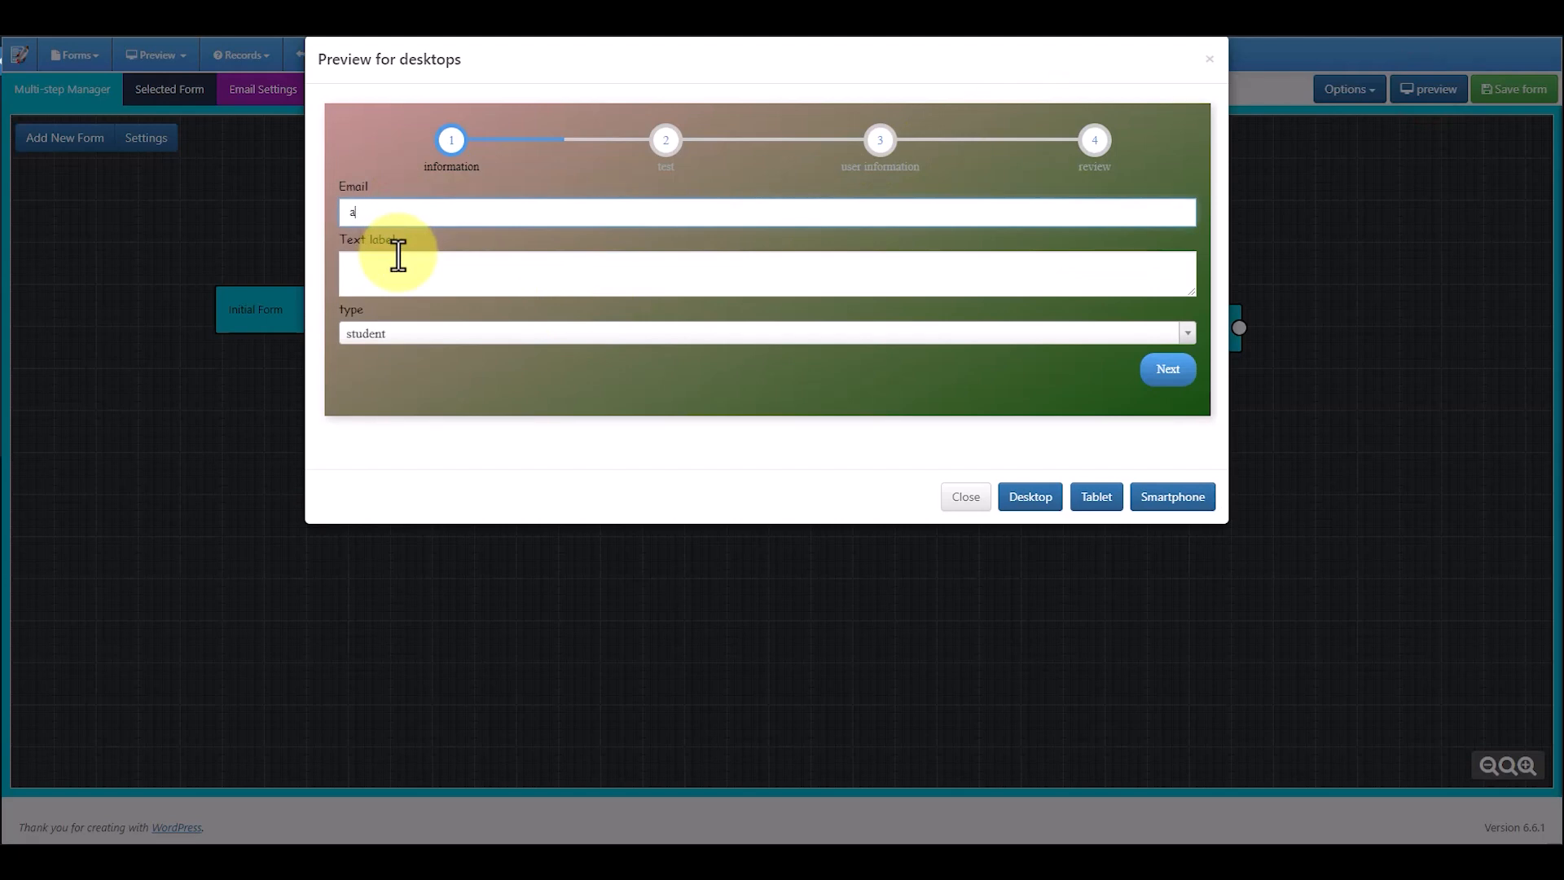
left_click(1163, 370)
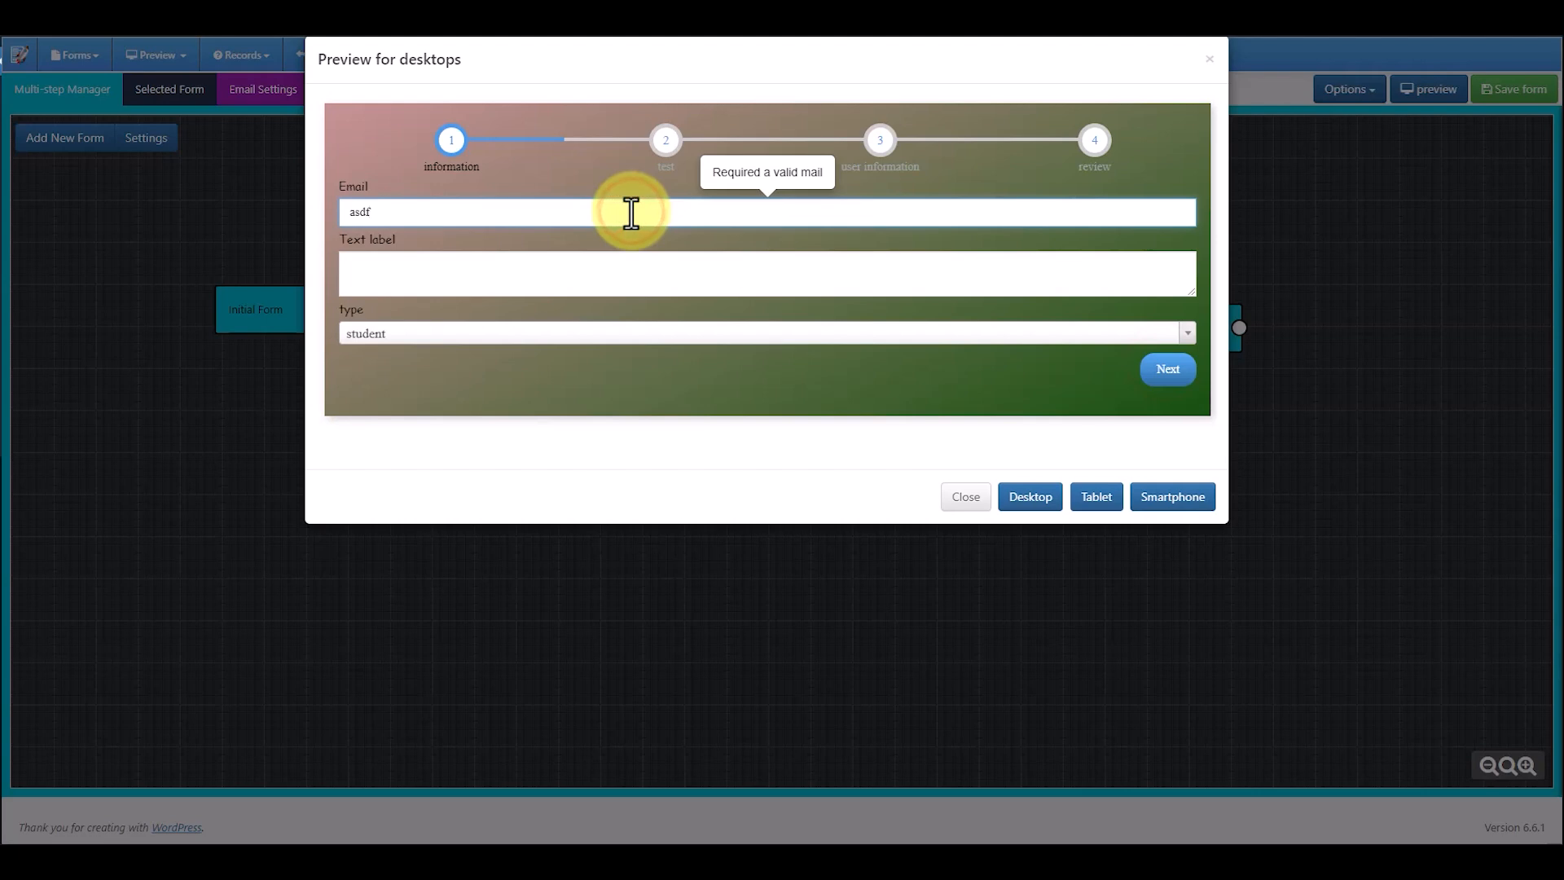
type("f.com")
left_click(555, 268)
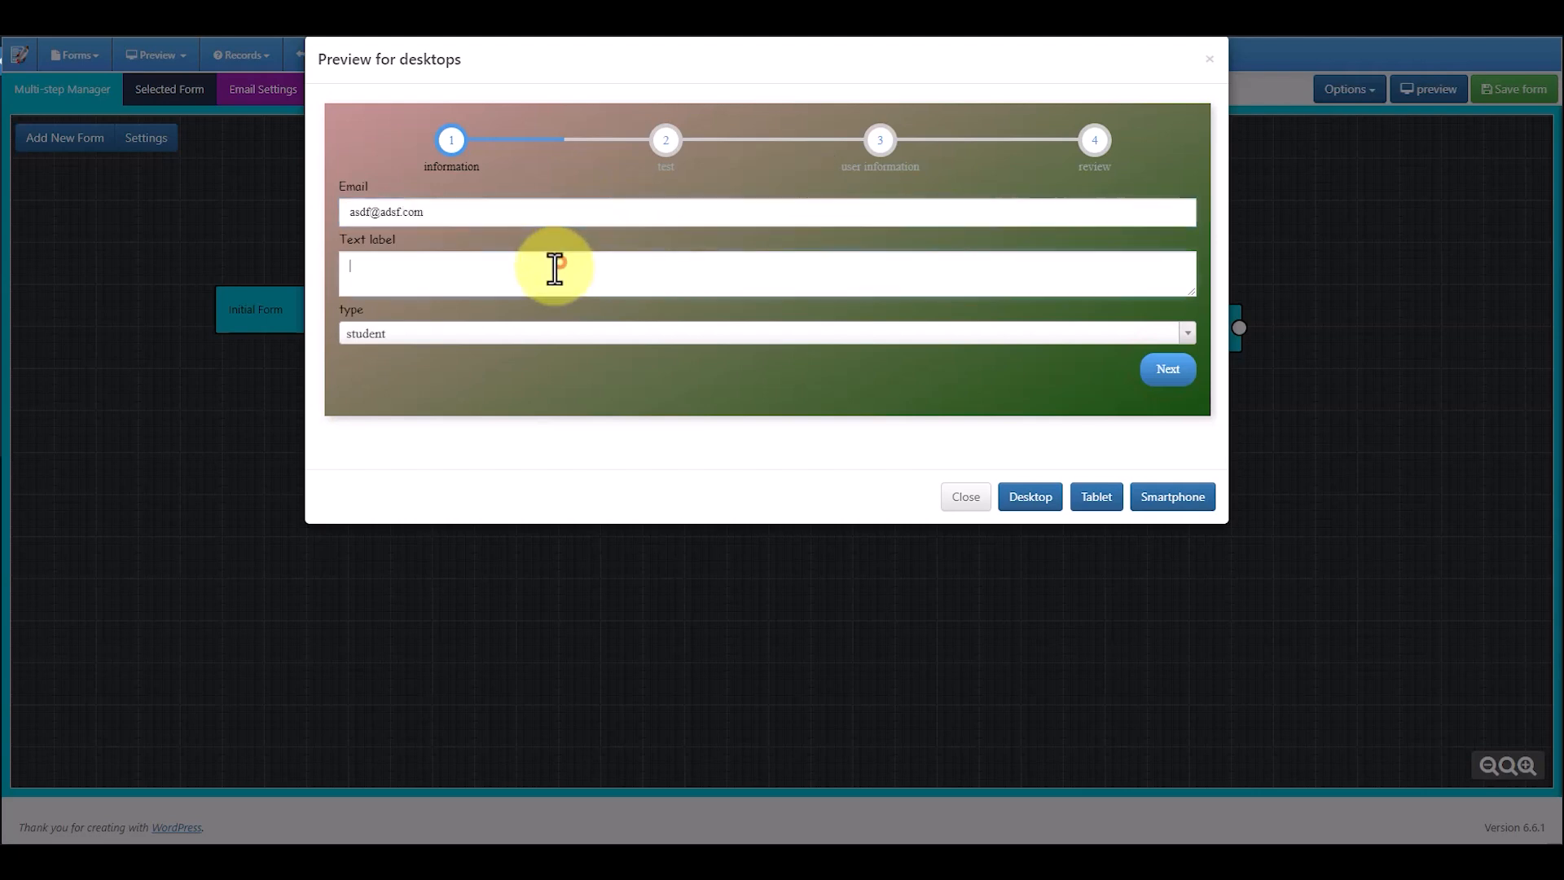
left_click(428, 334)
left_click(399, 405)
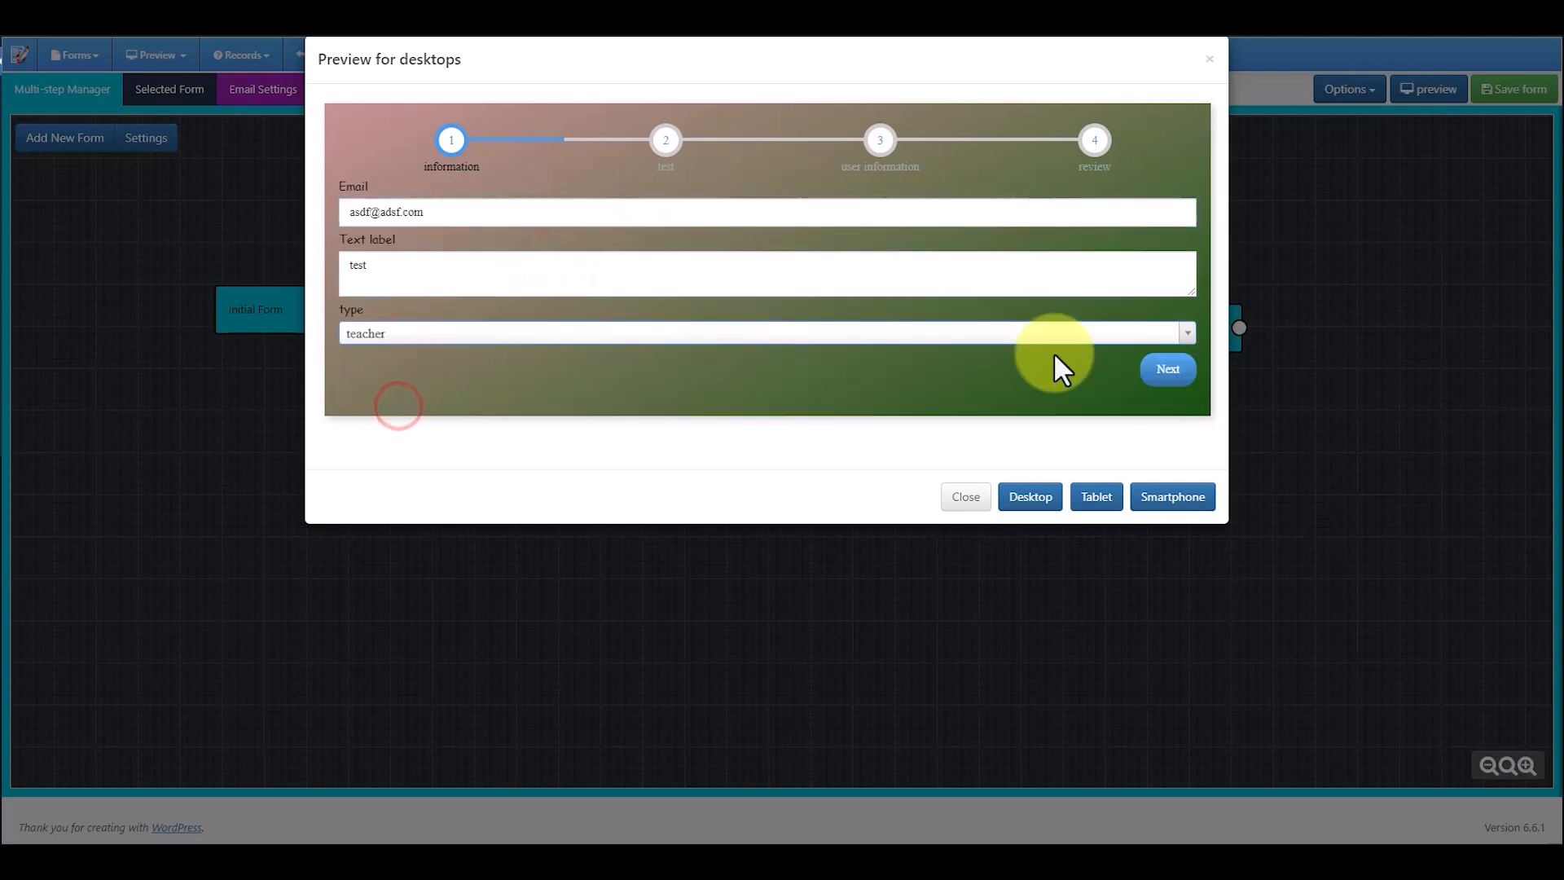
left_click(1152, 371)
Choose New option2 as the score, check New option1 and New option2, and advance to the user information step
left_click(399, 208)
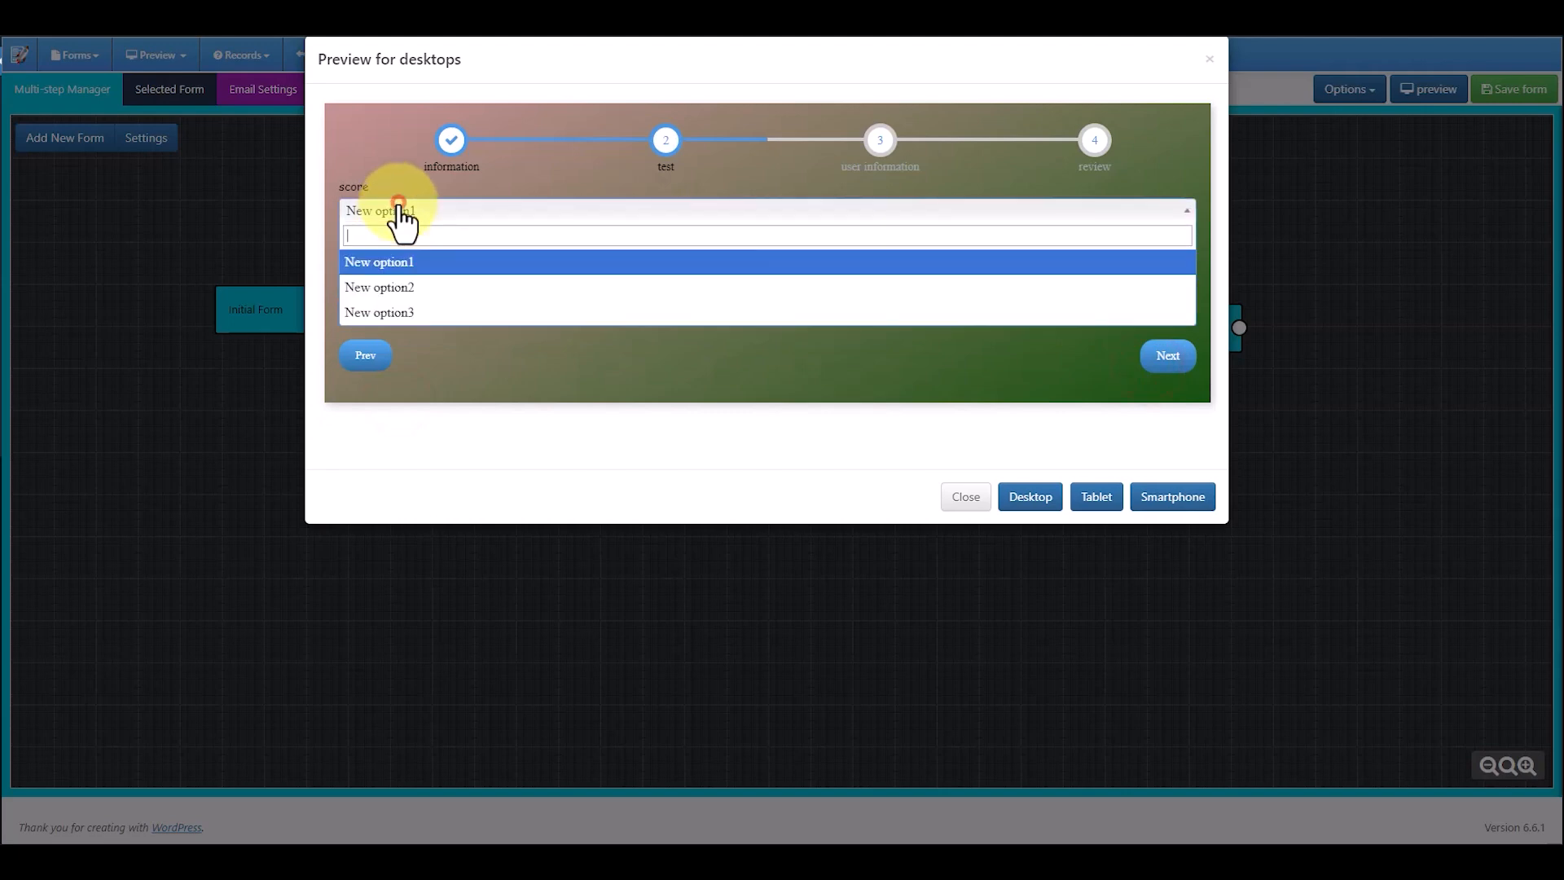
left_click(396, 281)
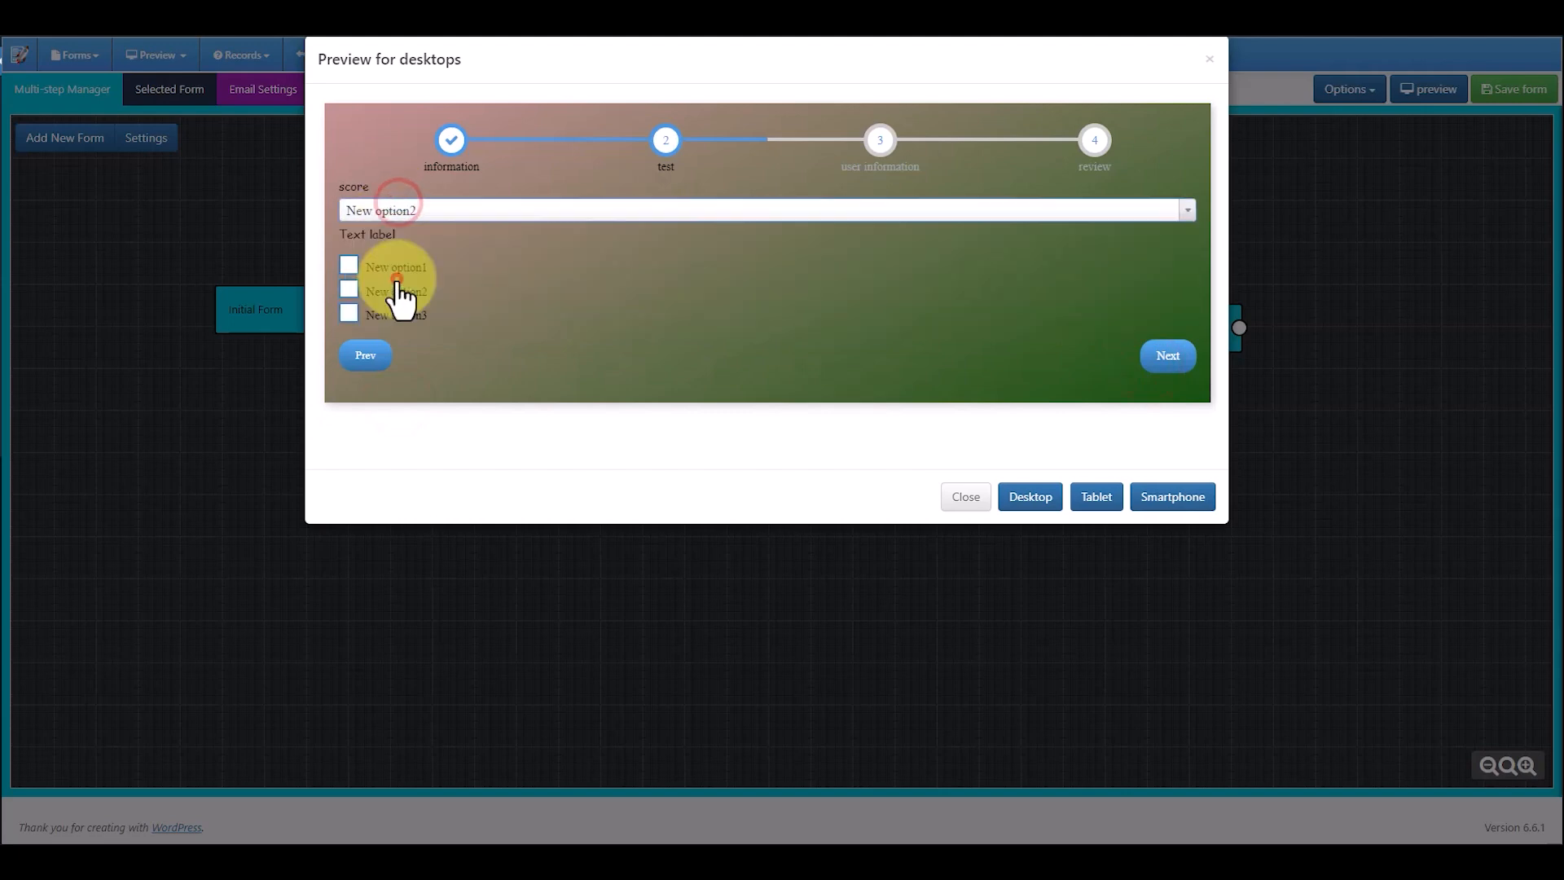
left_click(349, 289)
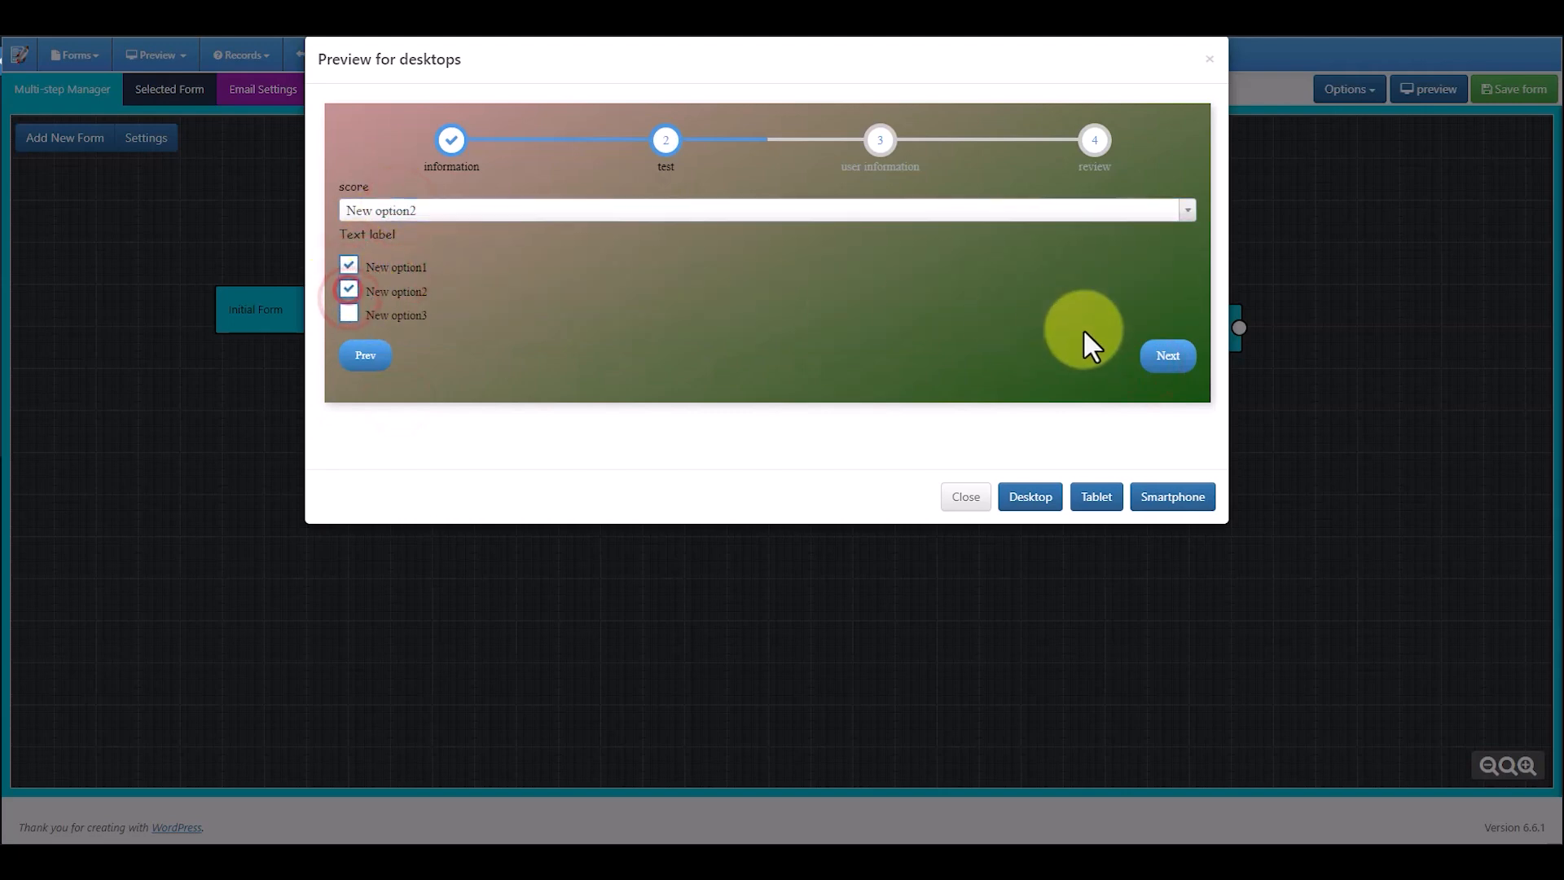
left_click(1168, 359)
Choose New option2 in the user information step's option list and advance to the review step
left_click(416, 212)
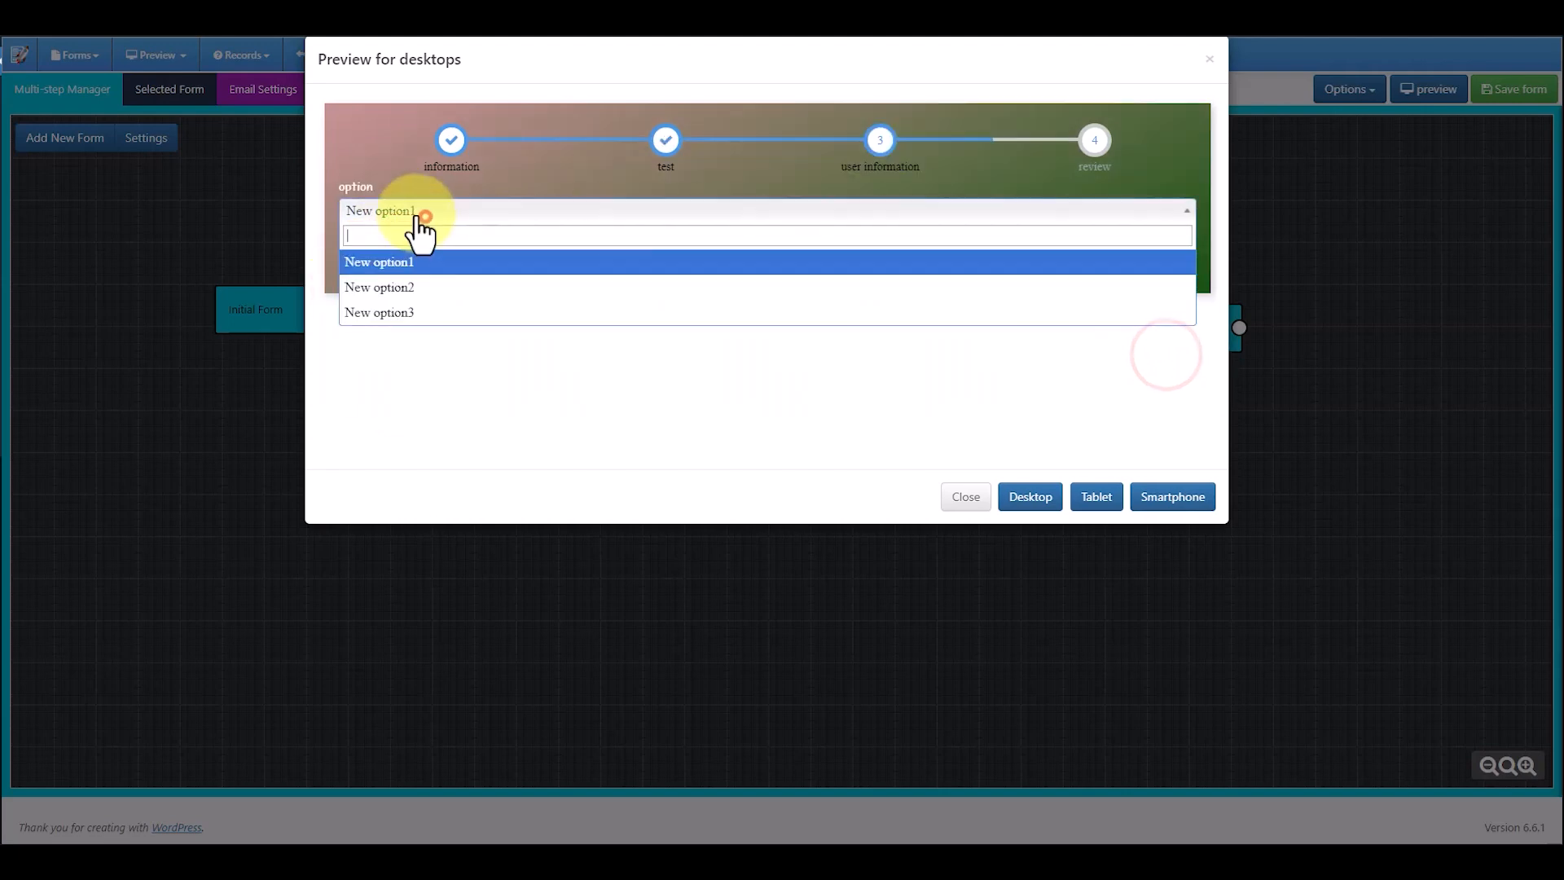
left_click(405, 289)
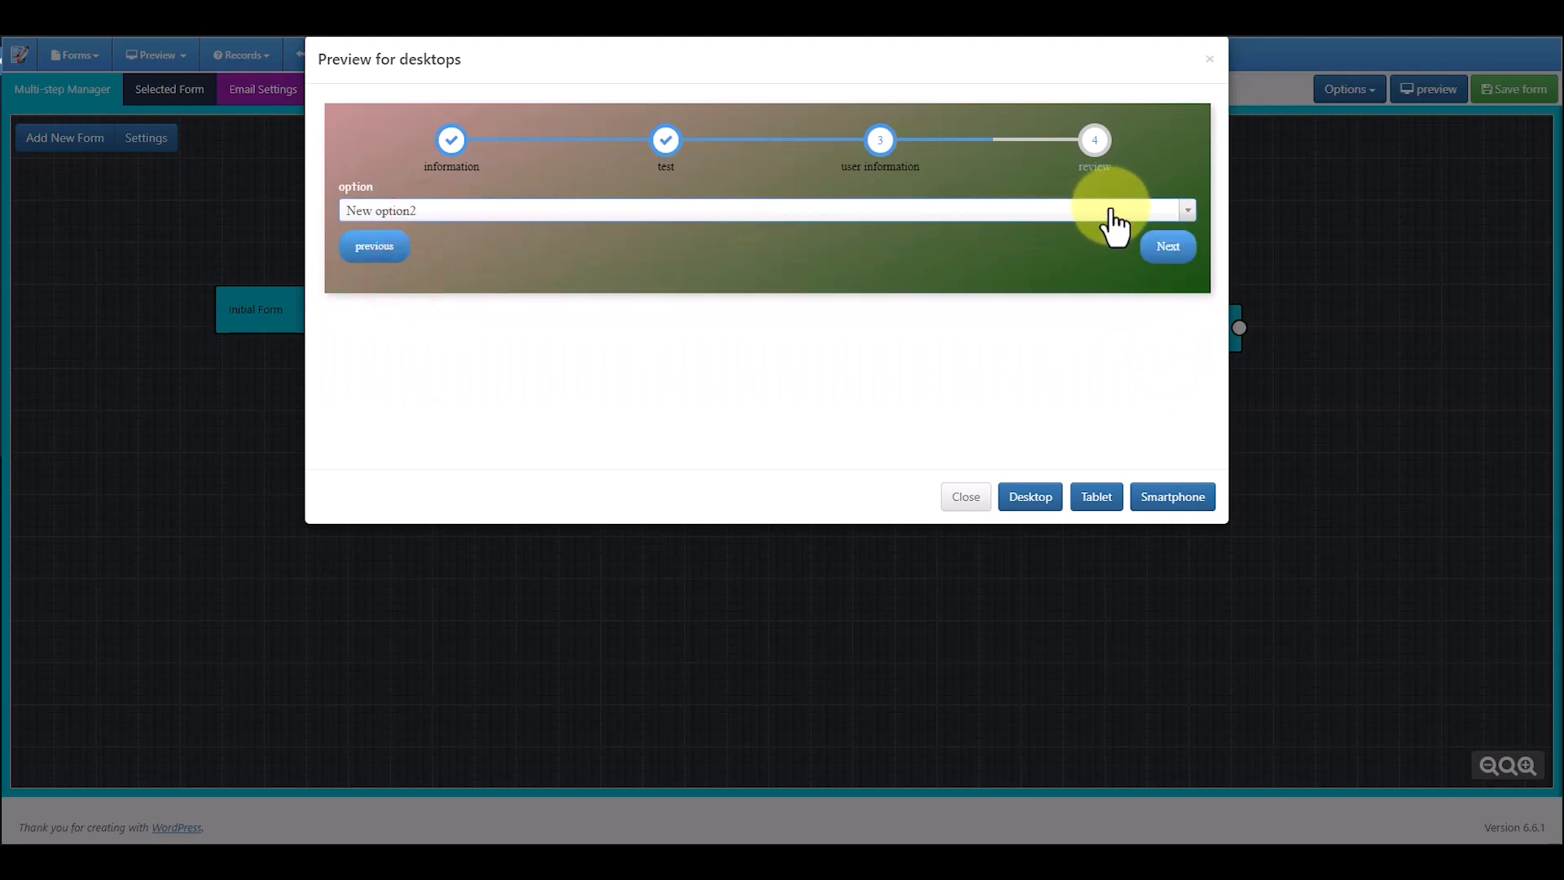
left_click(1156, 246)
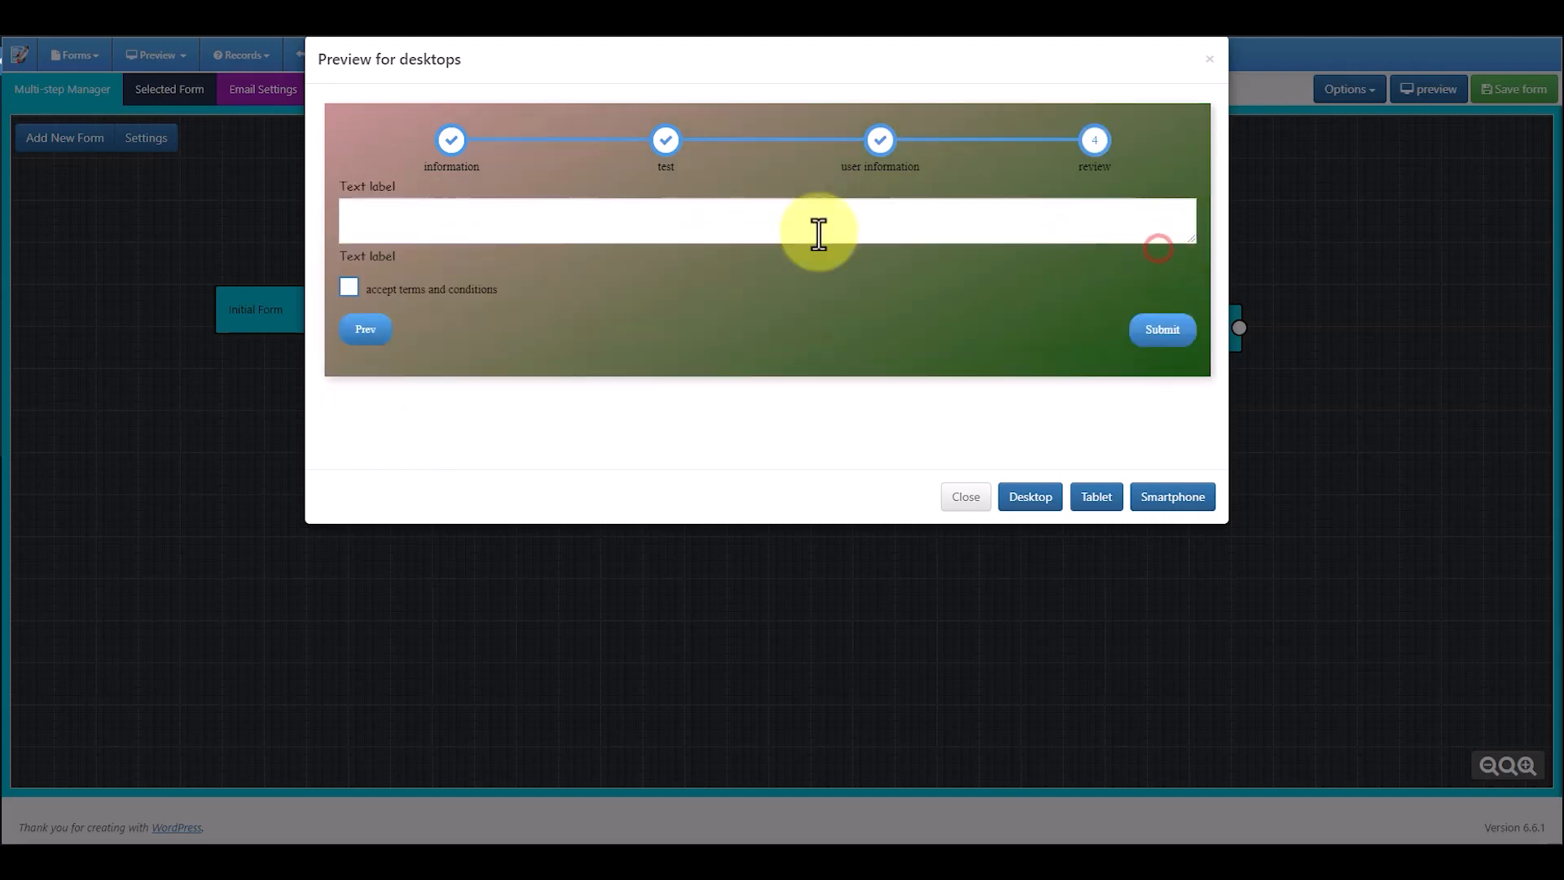
Enter "asdfasdf" in the review text area, accept the terms and conditions, submit the form and close the preview
left_click(536, 221)
type("asdfasdf")
left_click(1151, 329)
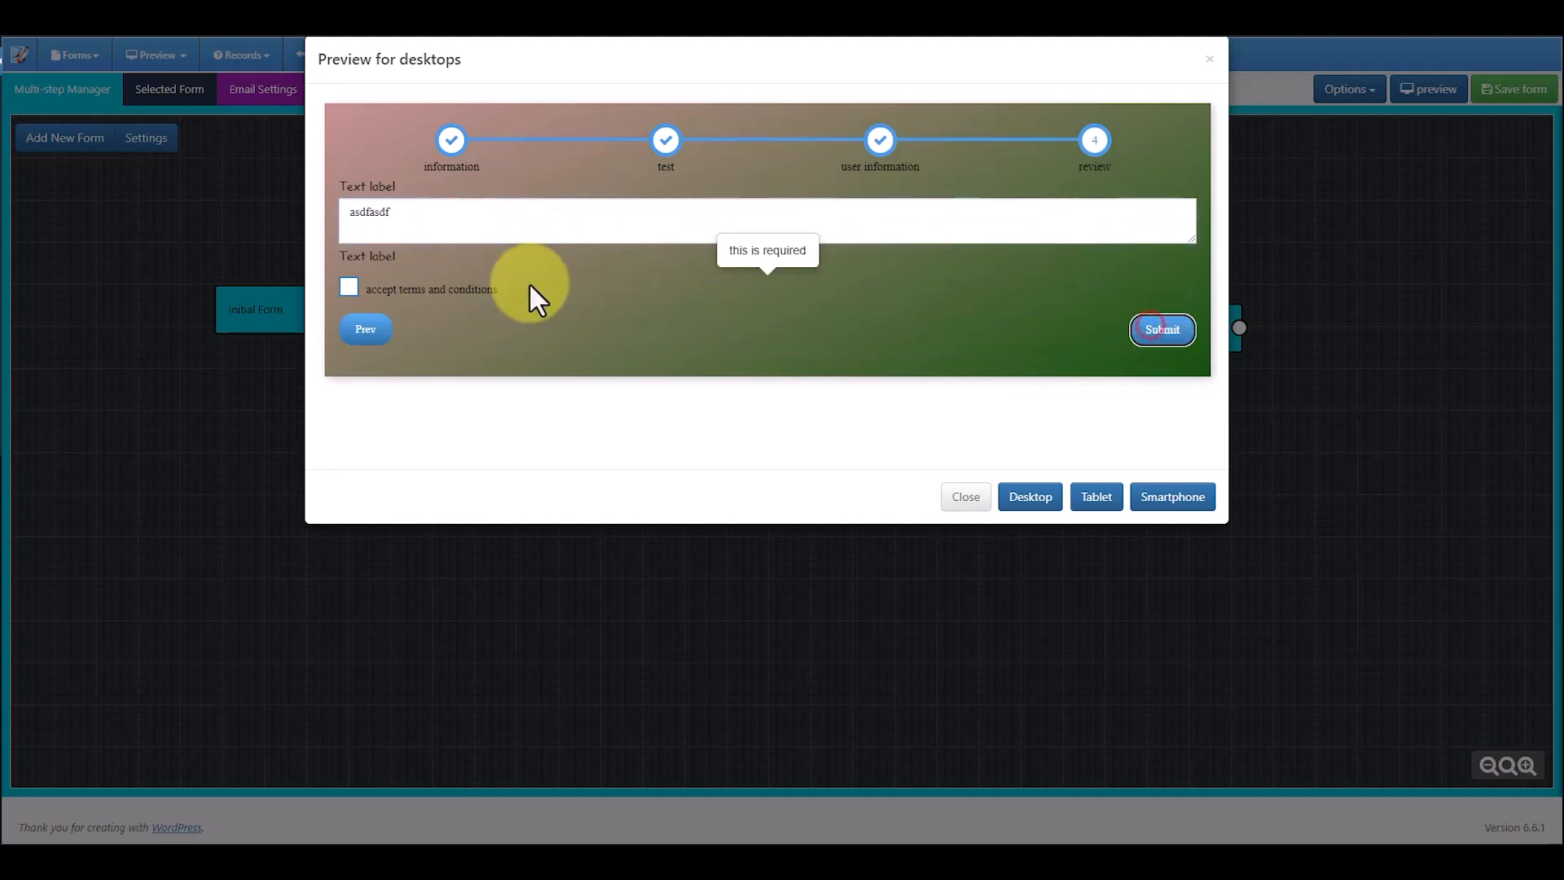
left_click(1161, 329)
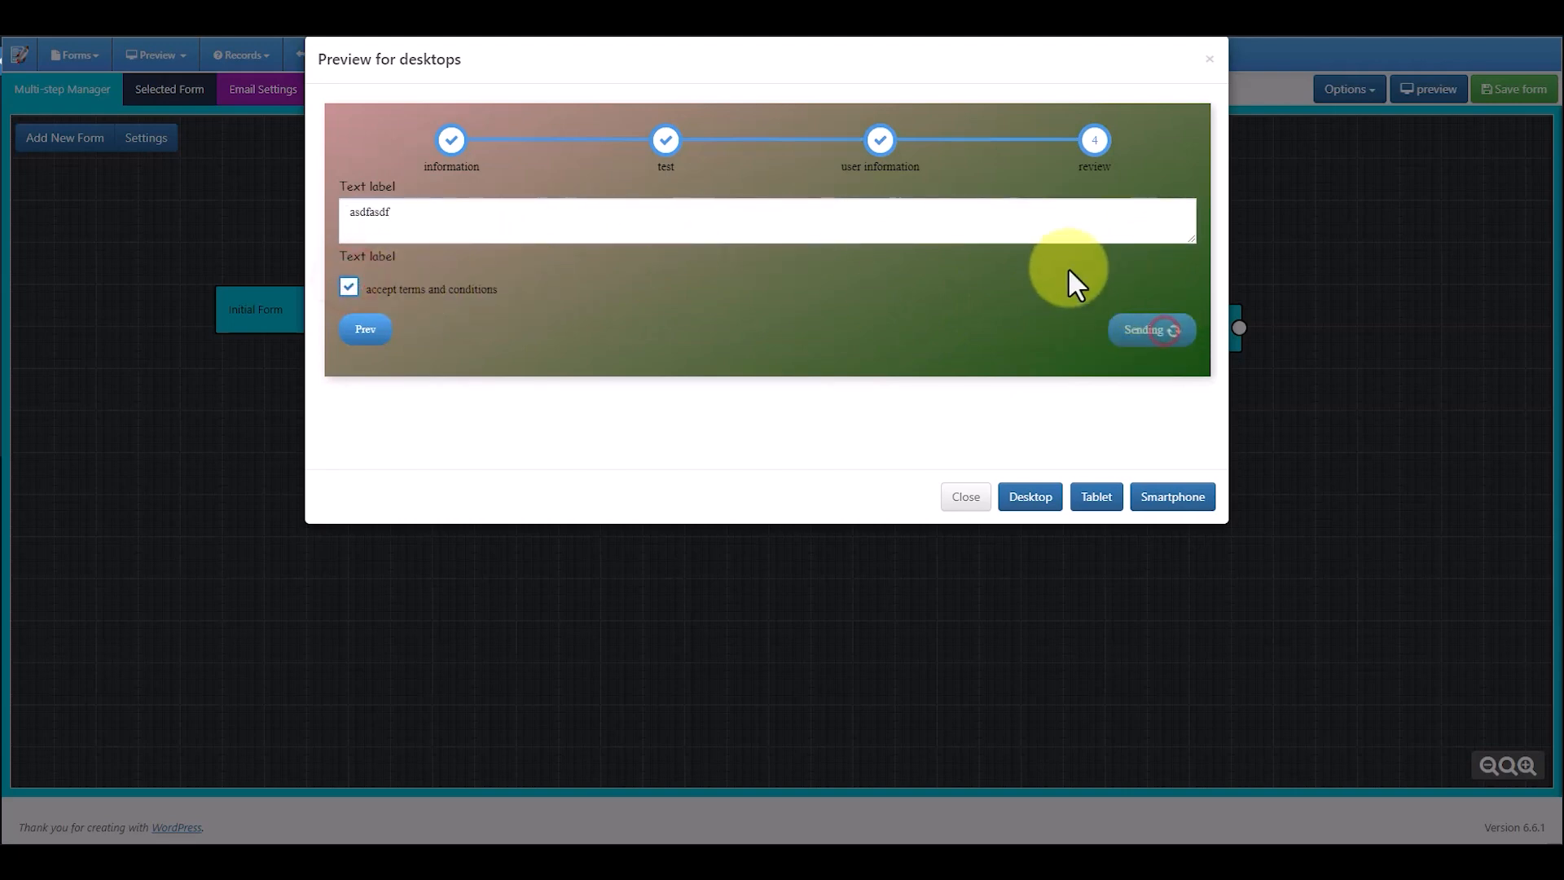
left_click(961, 499)
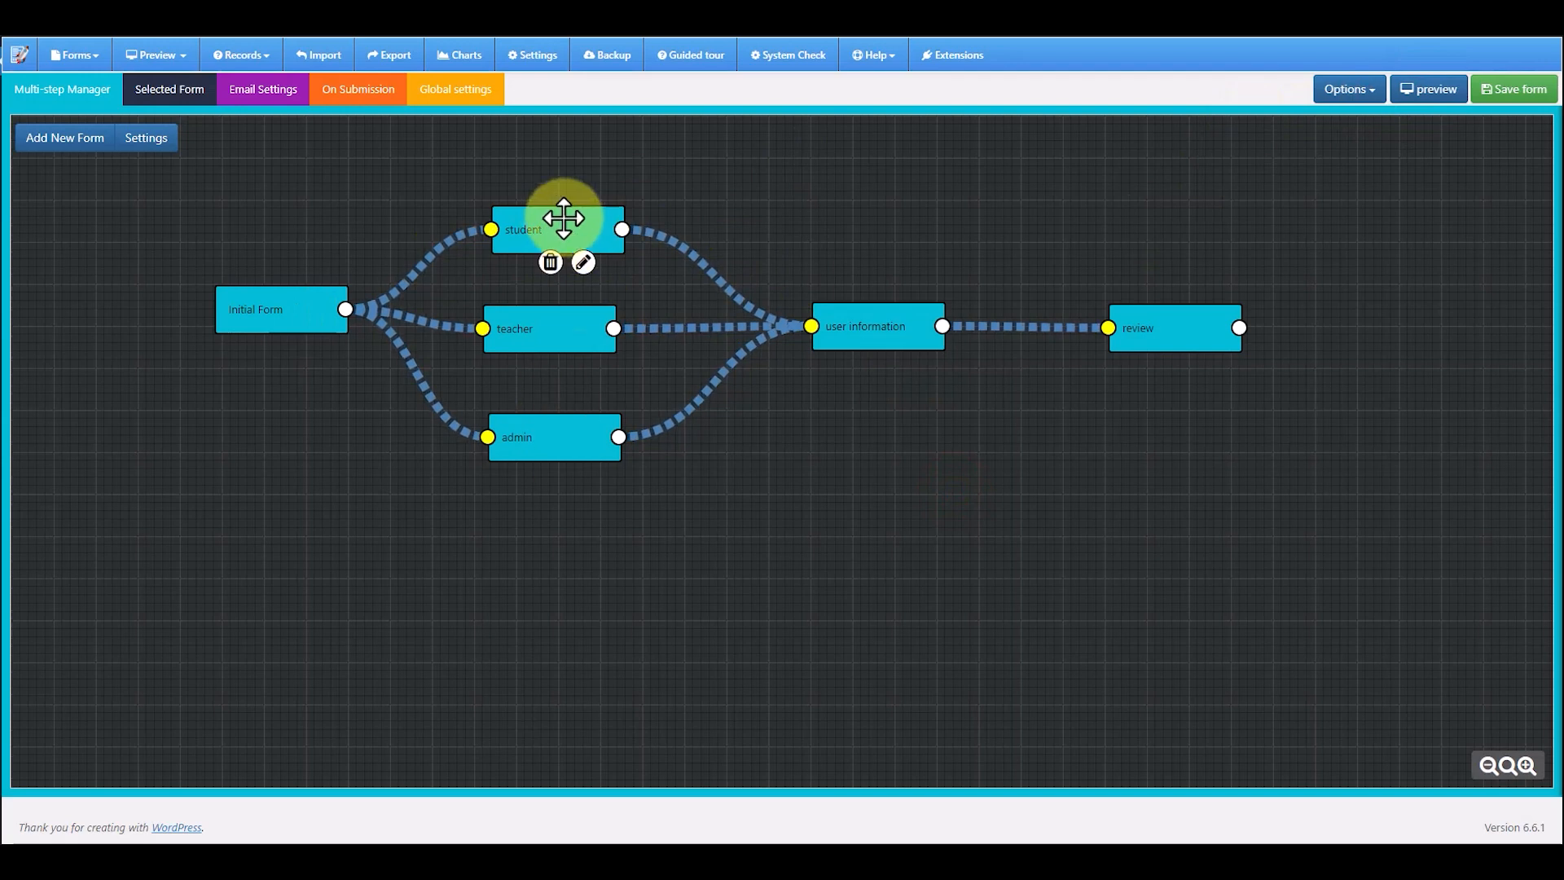
Open the student form for editing, add a Heading field above the grade list and set its text to "Student"
mouse_move(573, 340)
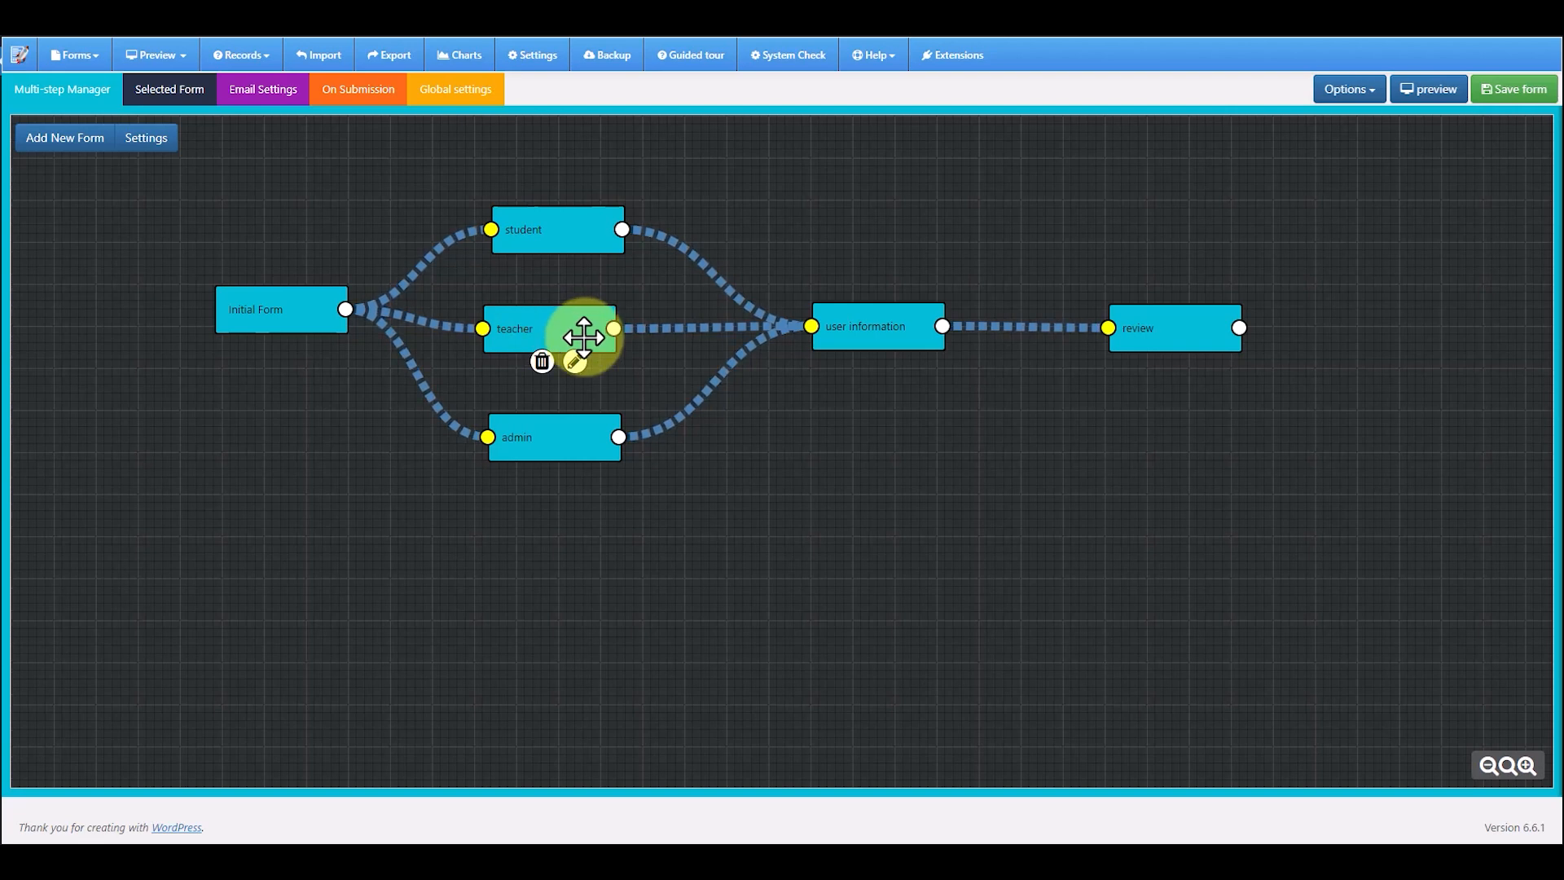
left_click(582, 262)
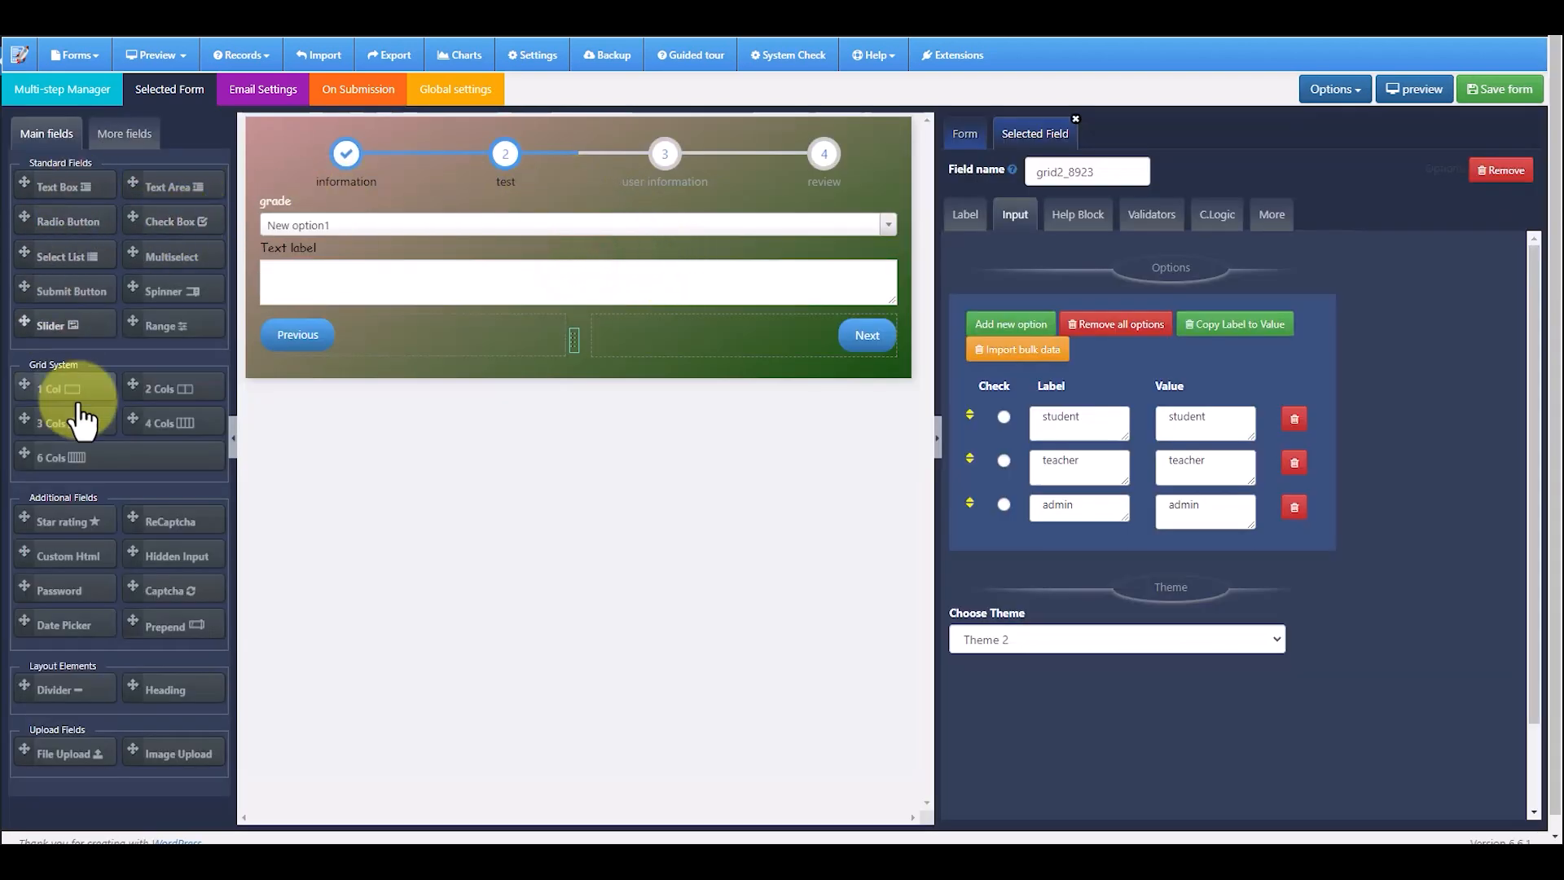
left_click_drag(129, 688, 507, 195)
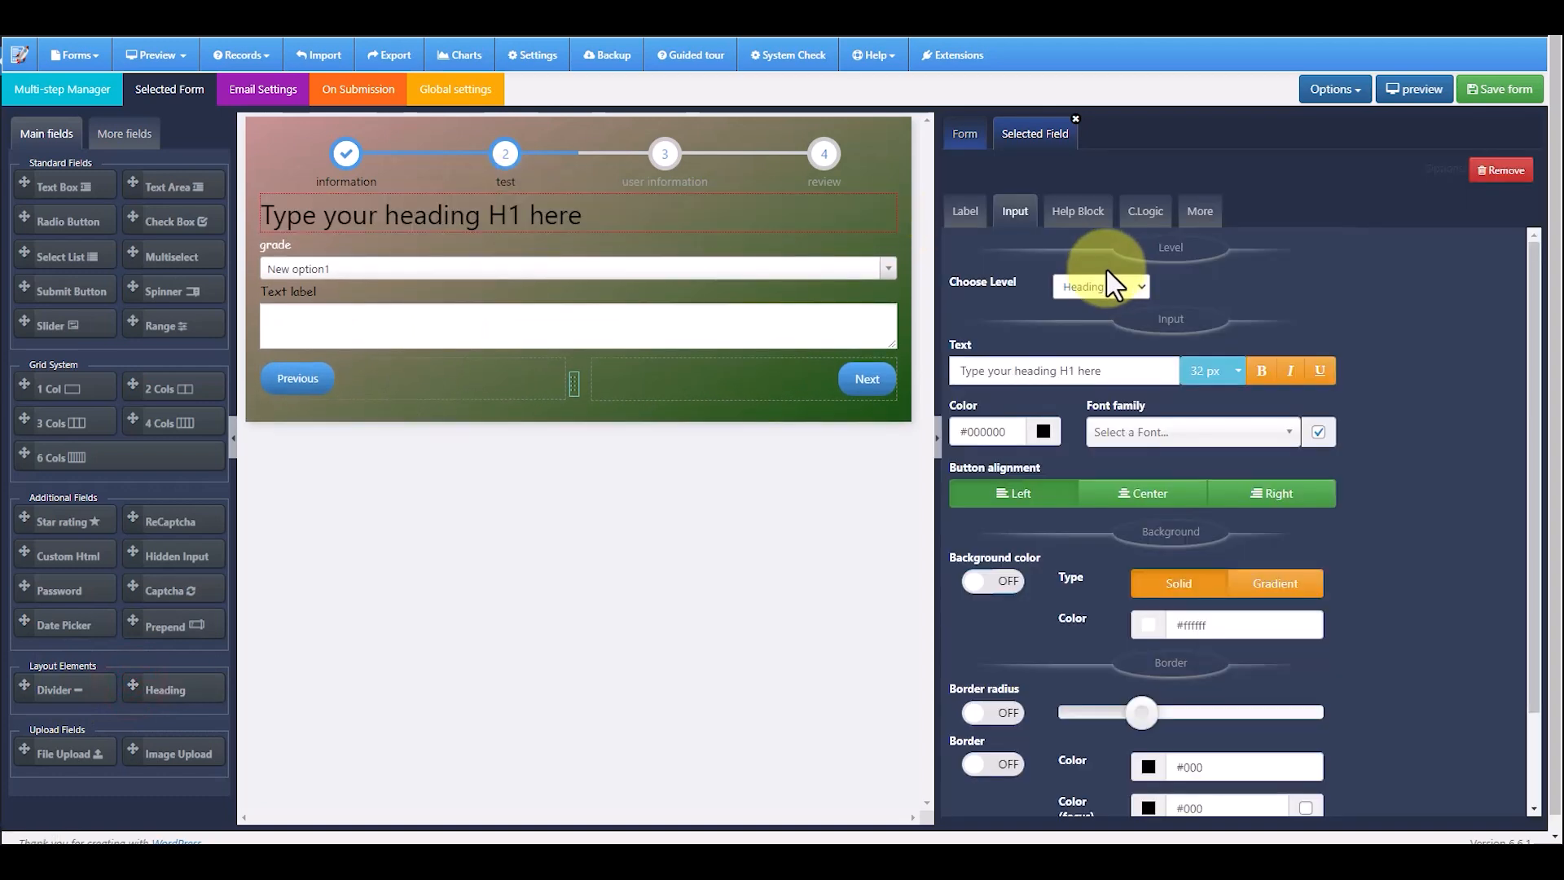
left_click(1131, 285)
left_click(1131, 287)
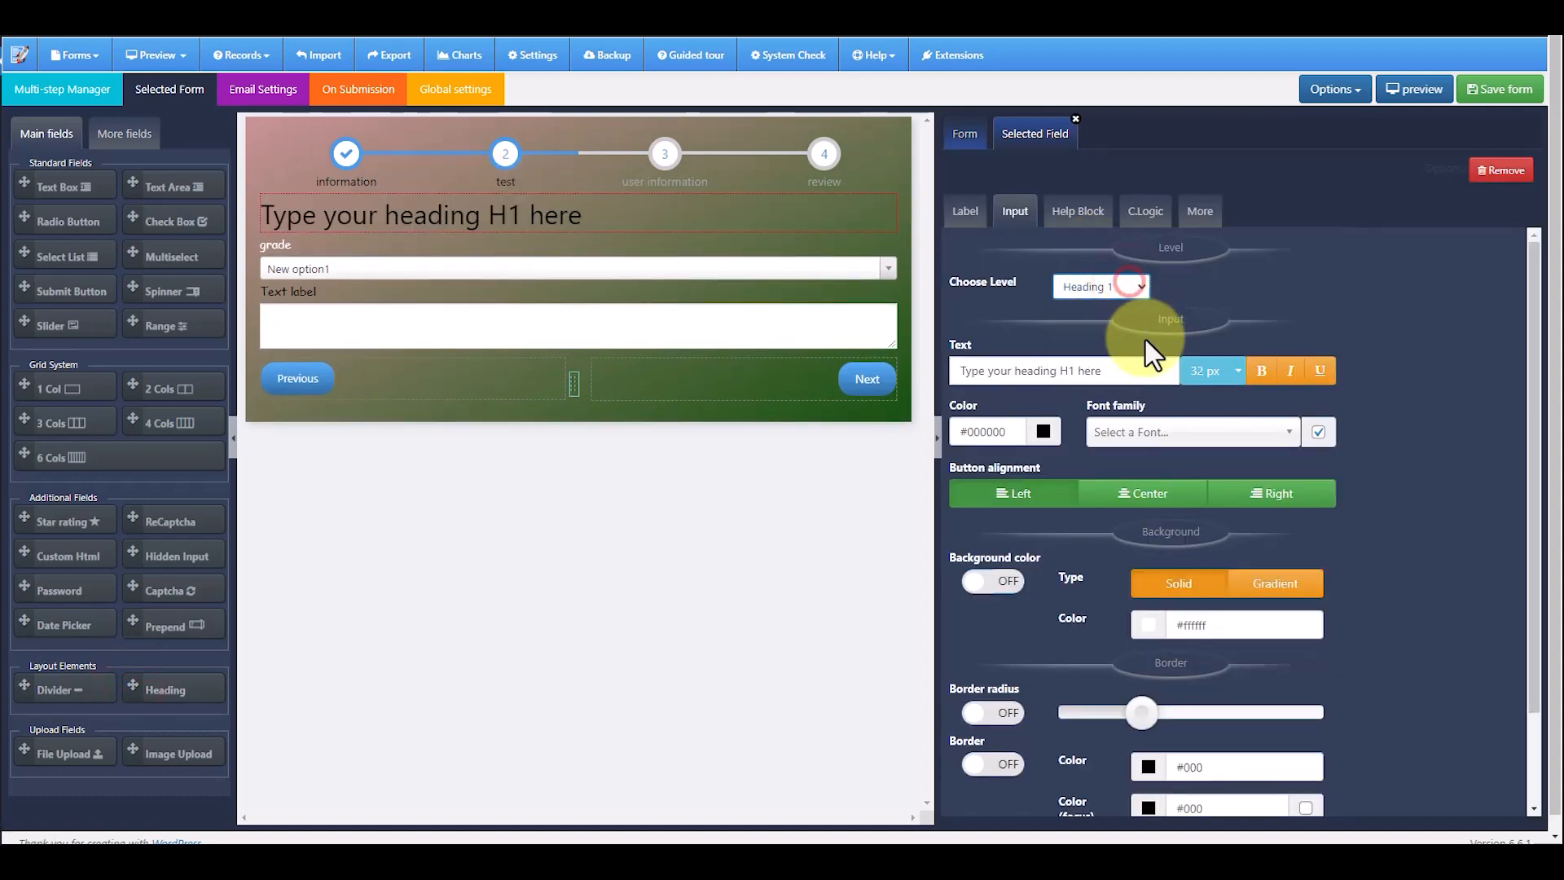
left_click_drag(1112, 376, 944, 366)
type("St")
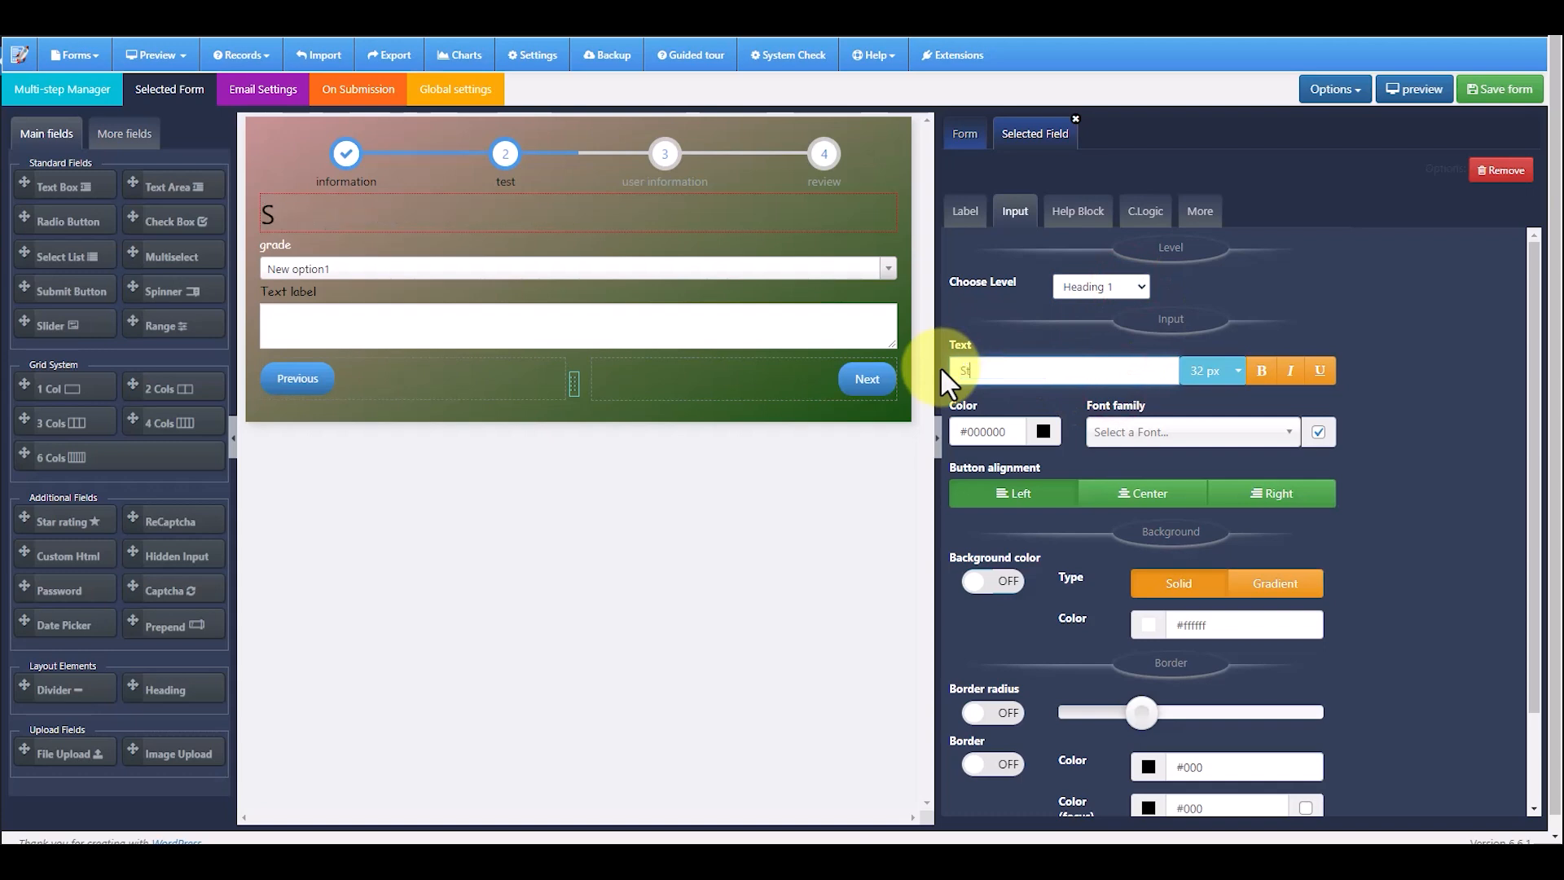
type("udent")
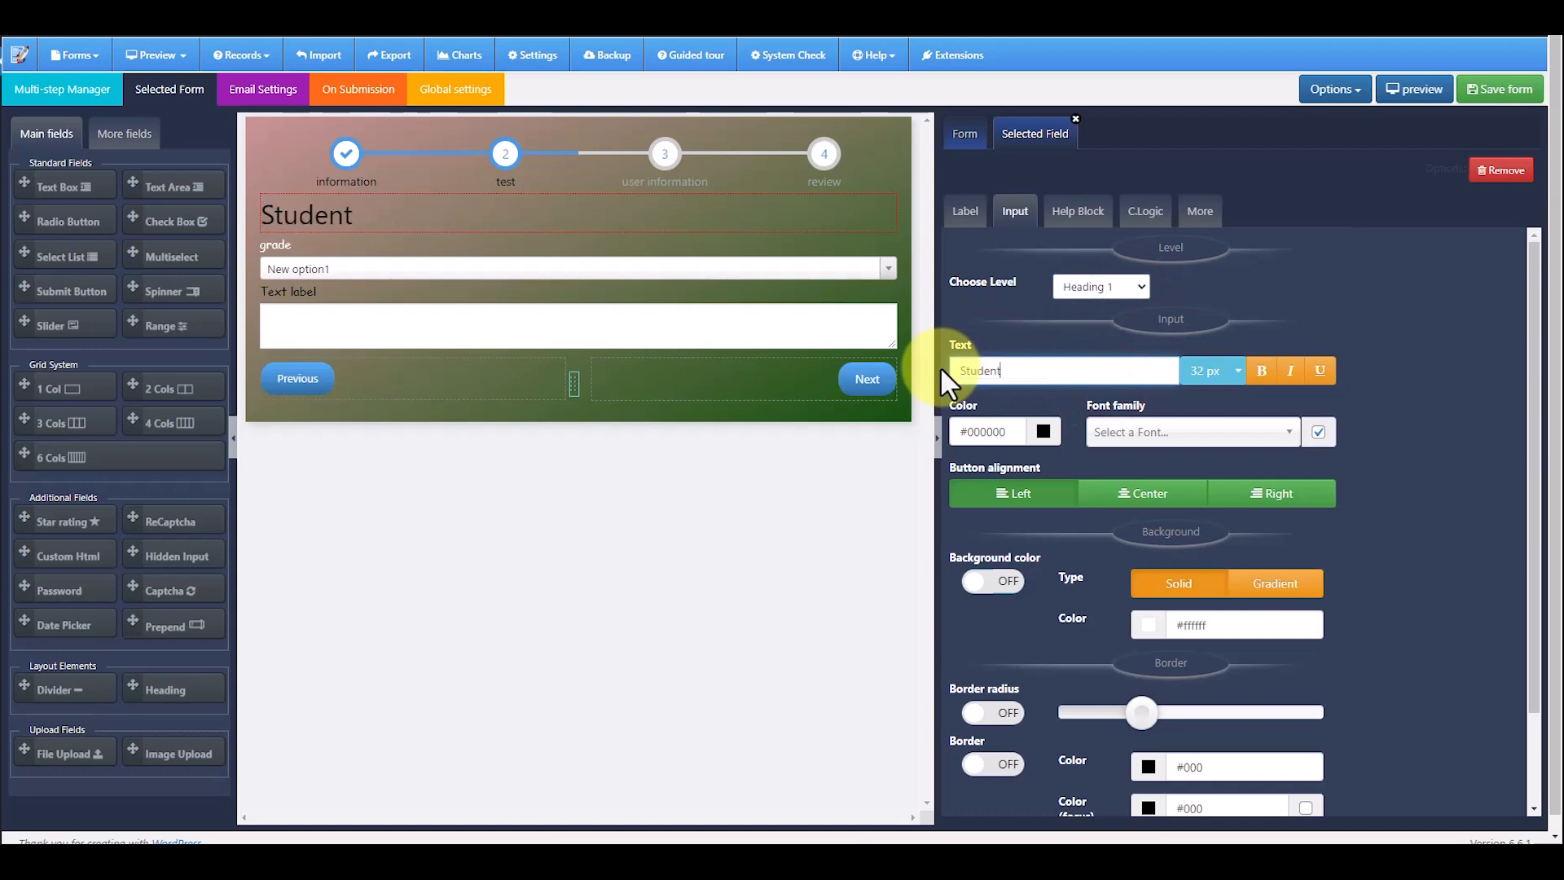
Center the Student heading, set its text color to white (#ffffff), and save the form from the multi-step flow view
left_click(1150, 494)
left_click(1044, 431)
left_click_drag(982, 469, 918, 454)
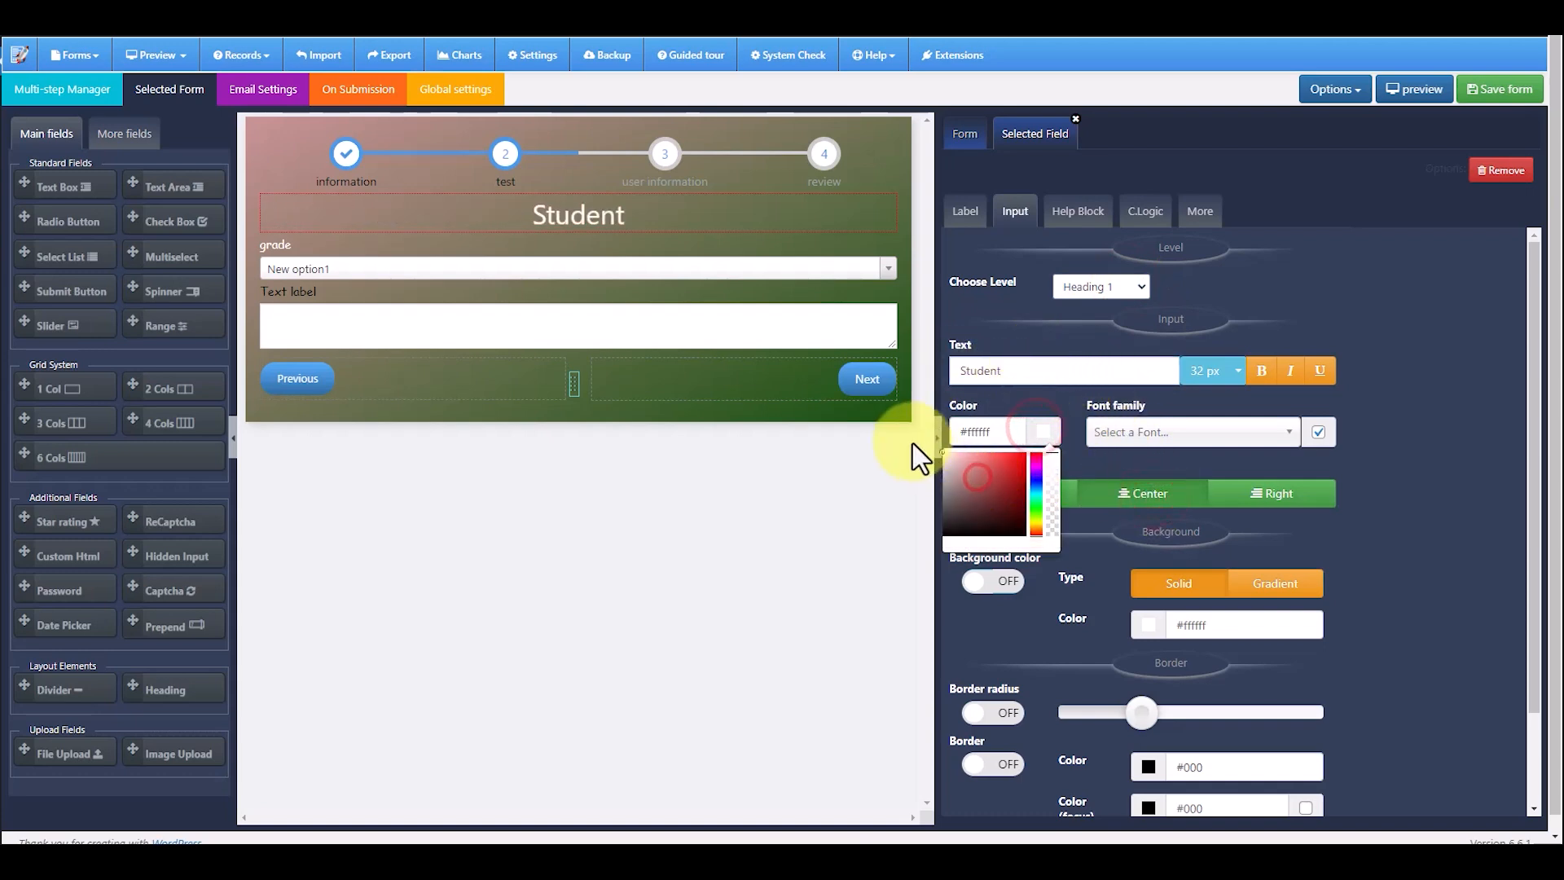
left_click(58, 89)
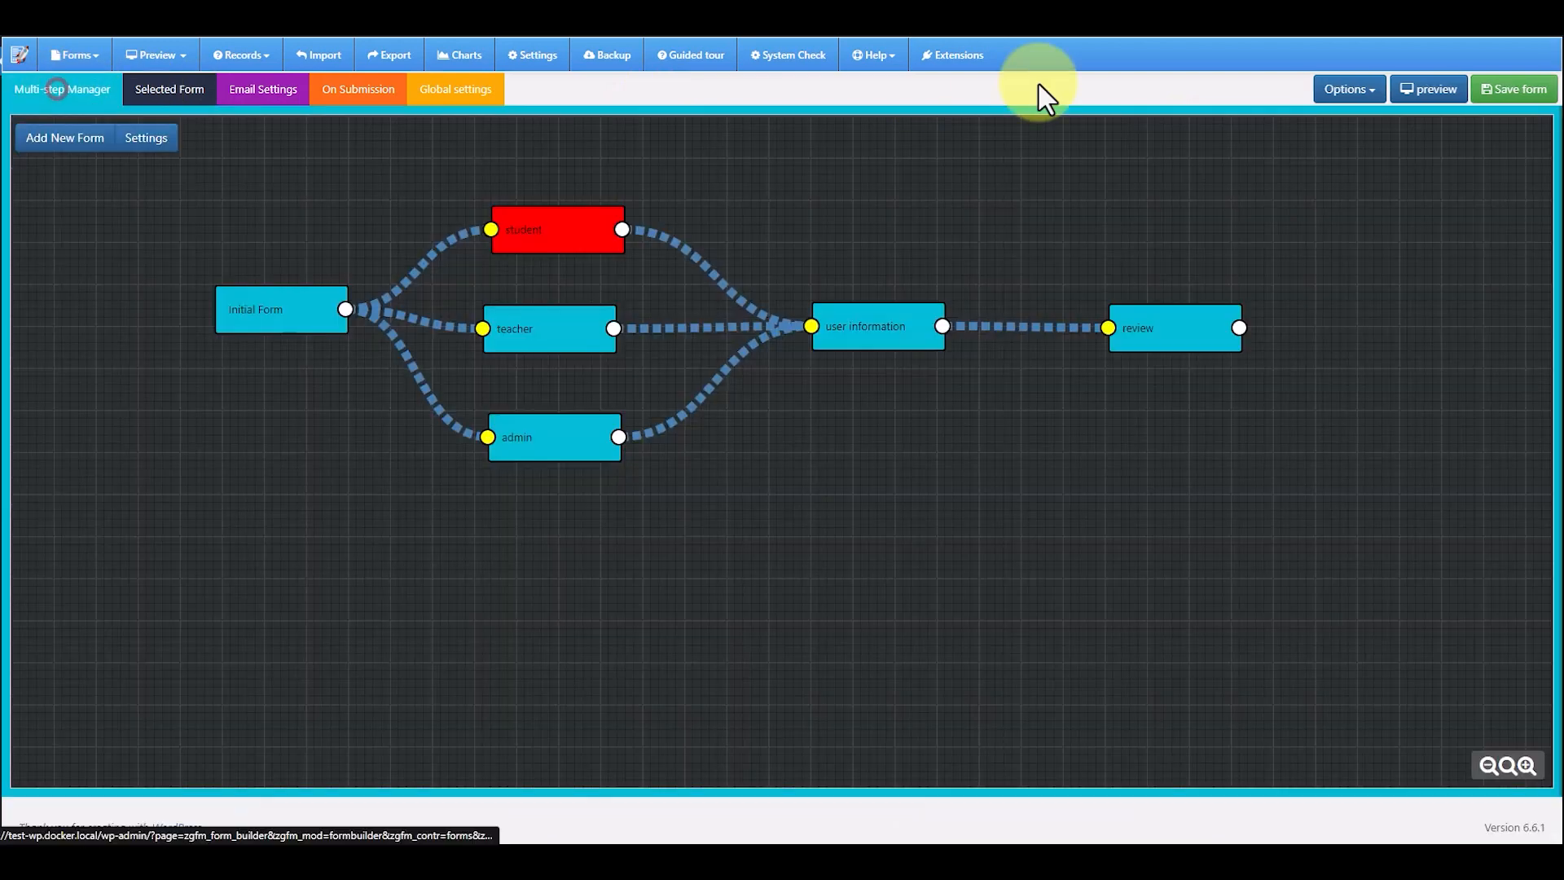
left_click(1490, 92)
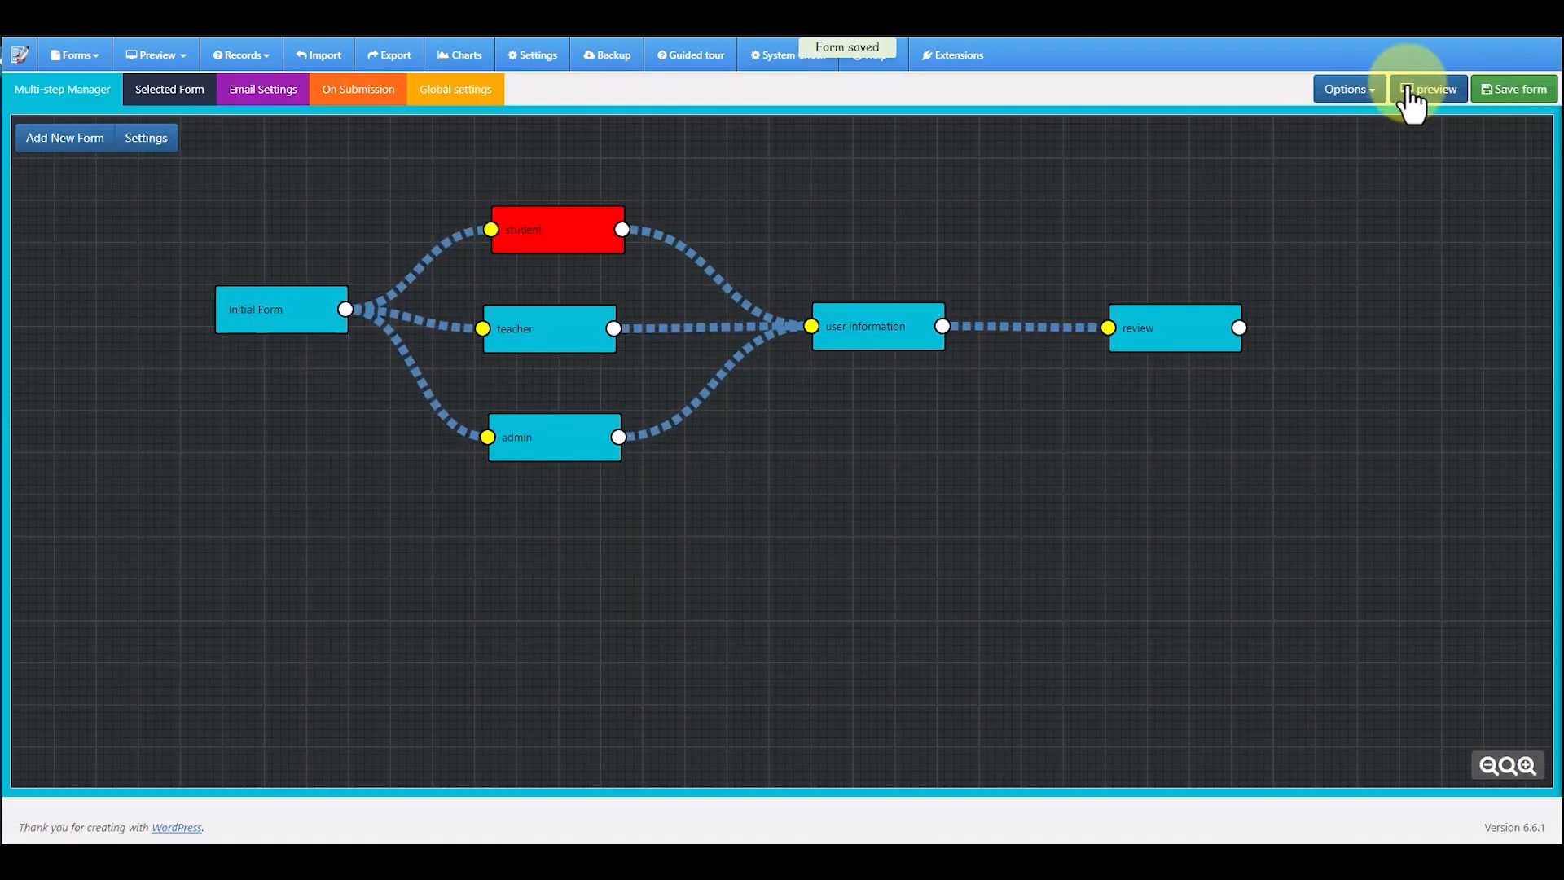
Preview the form, fill in the information step with an e-mail address, the text "asdf" and type "student", and advance
left_click(1410, 88)
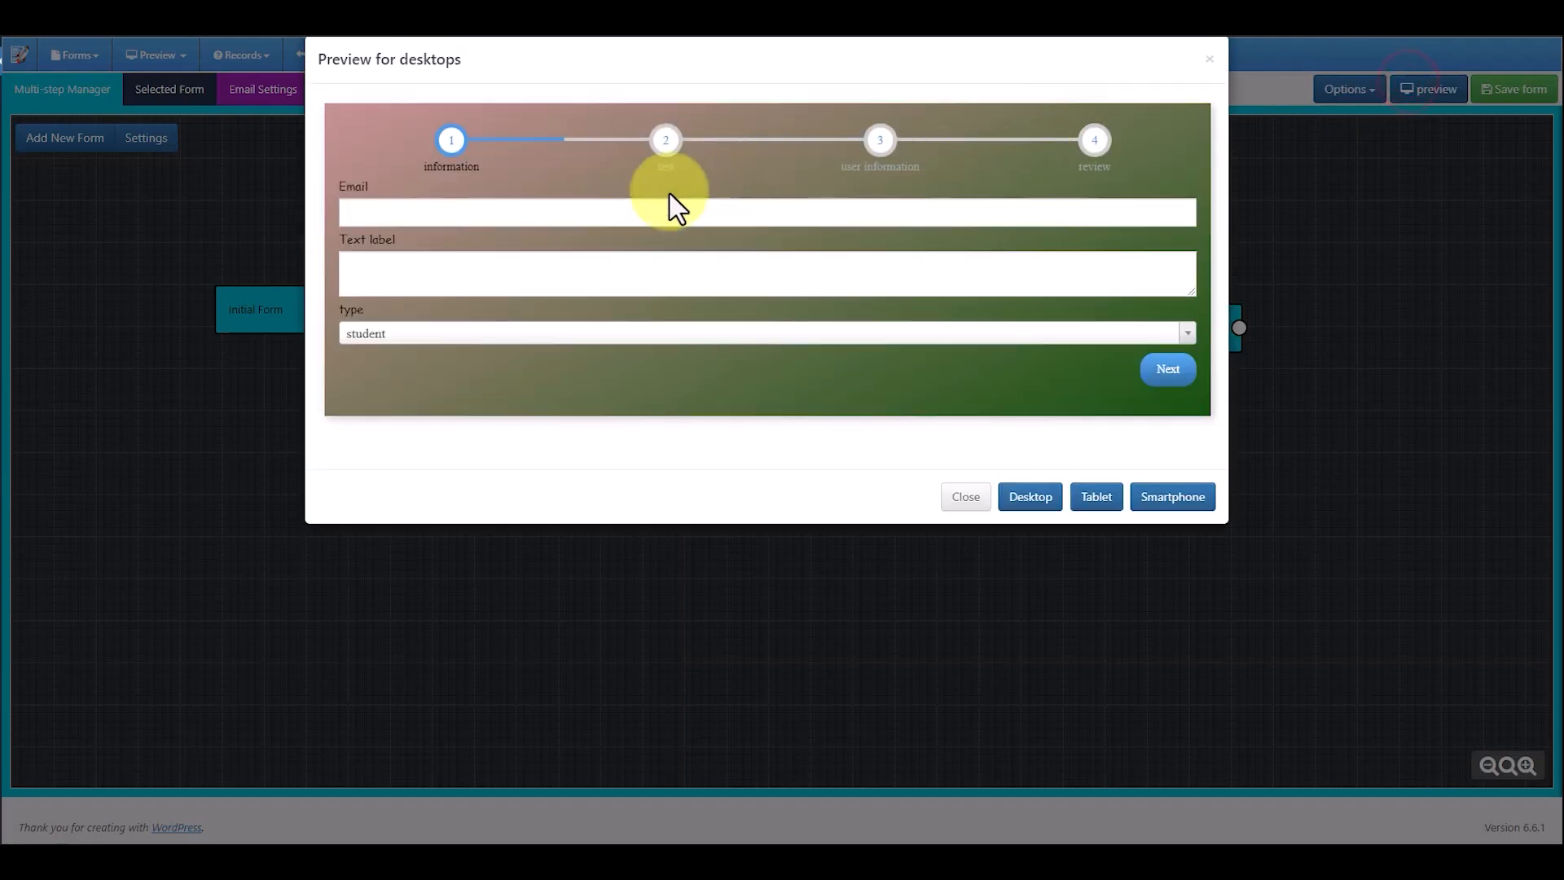
left_click(450, 209)
type("asdfasdf")
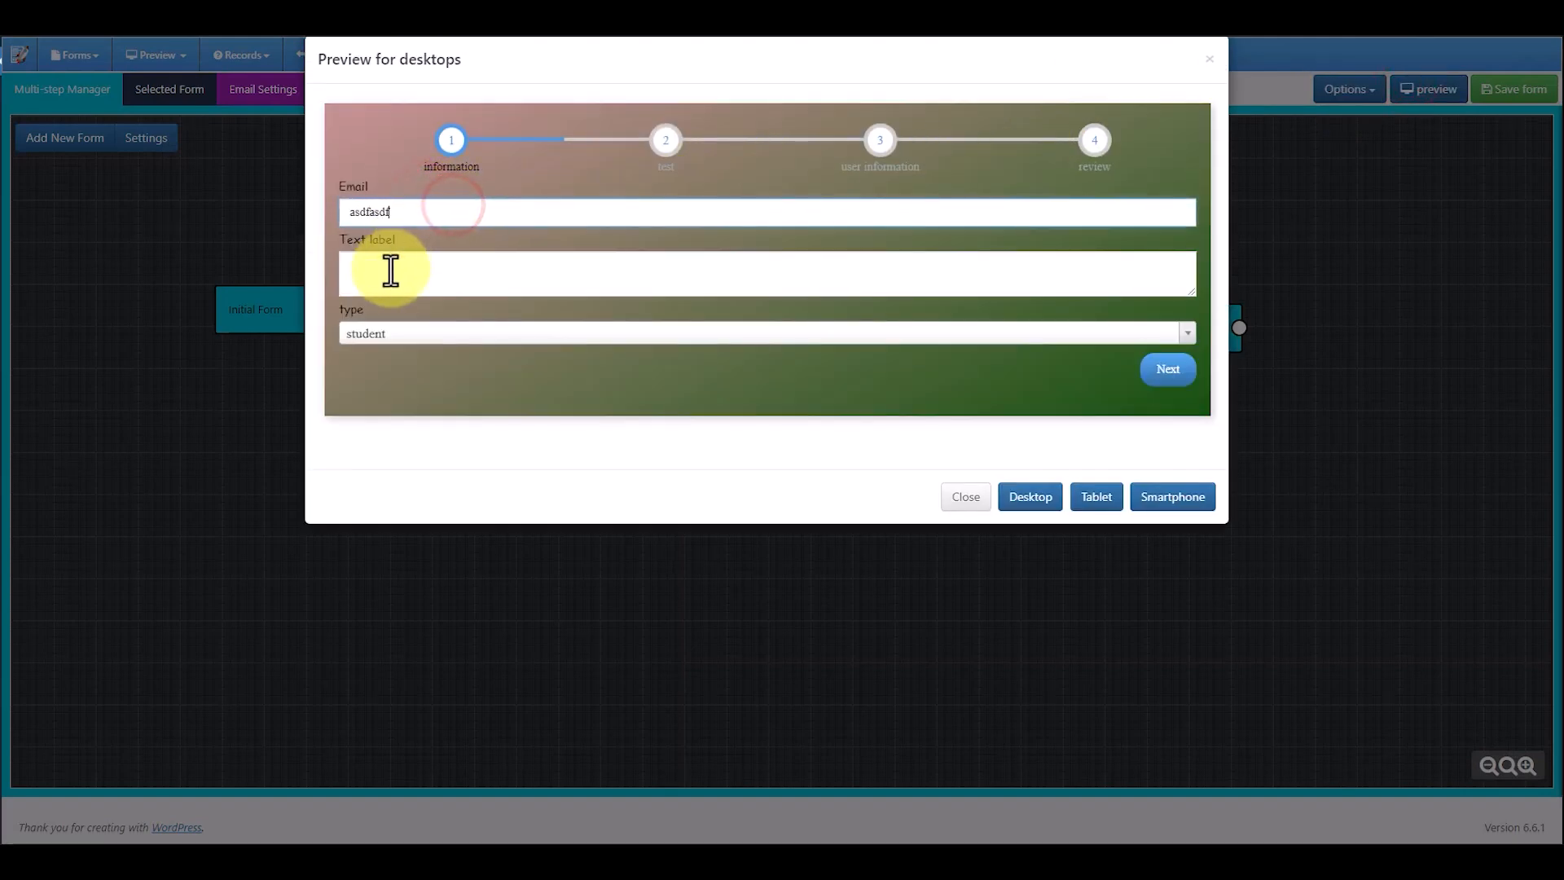
left_click(391, 269)
type("asdf")
left_click(444, 333)
left_click(401, 410)
left_click(422, 335)
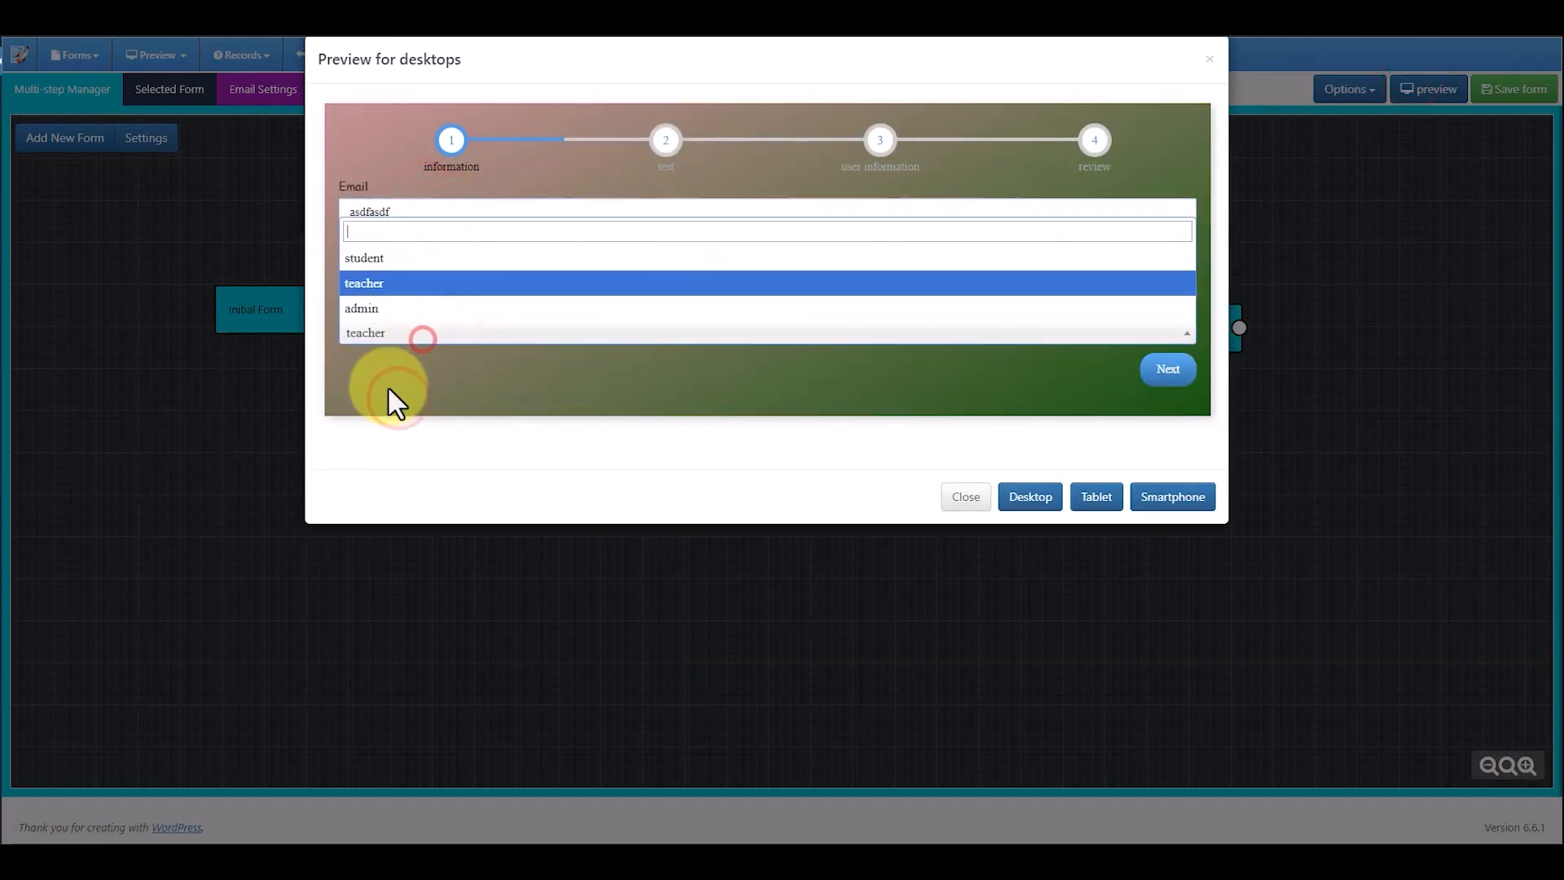
left_click(363, 262)
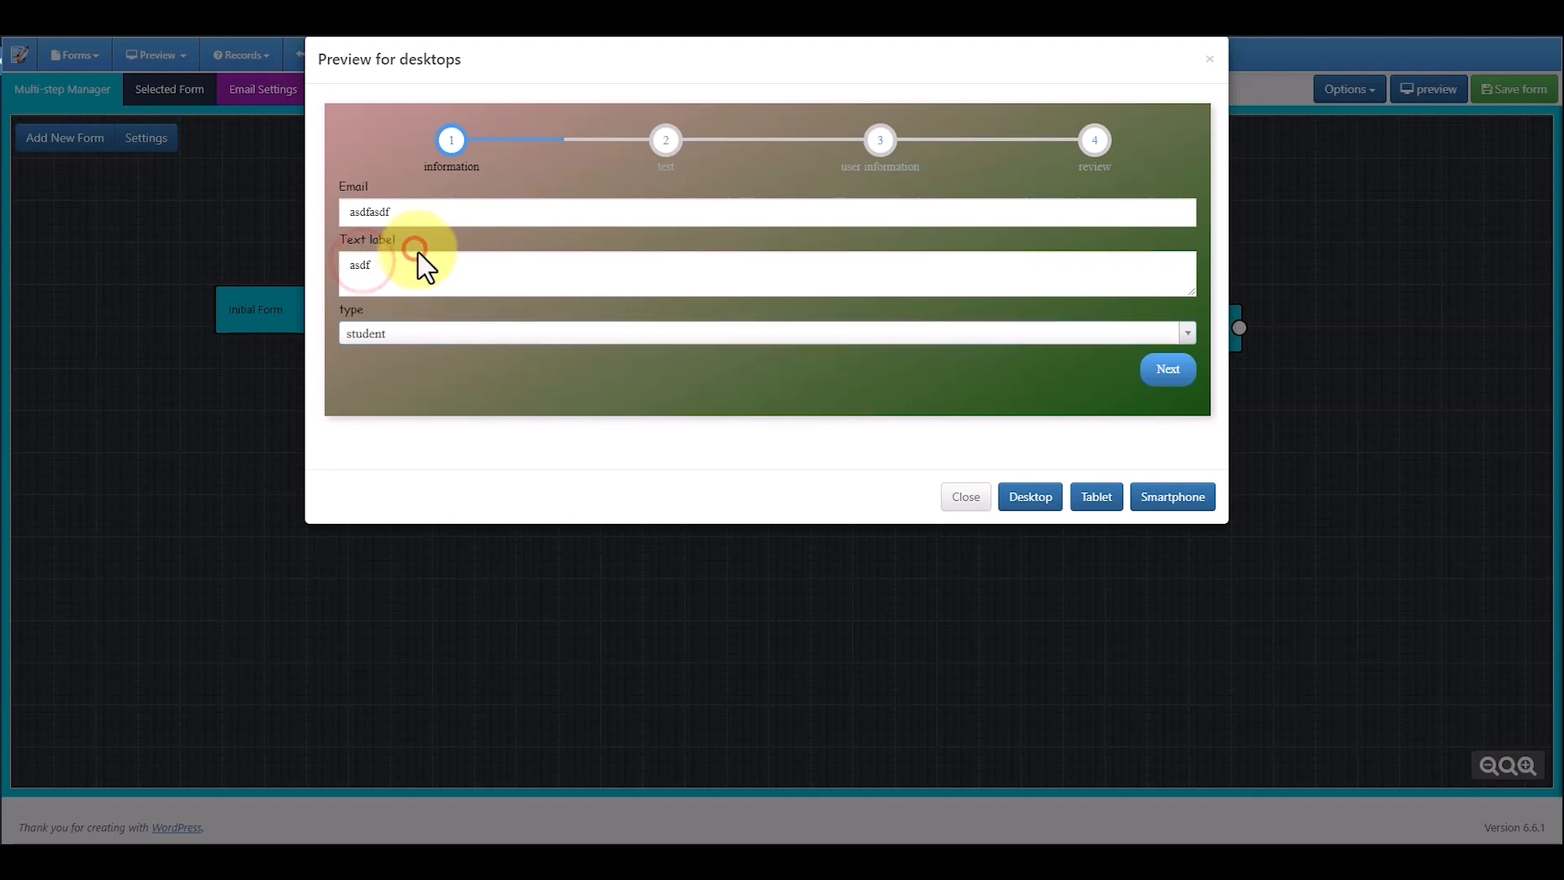
left_click(422, 215)
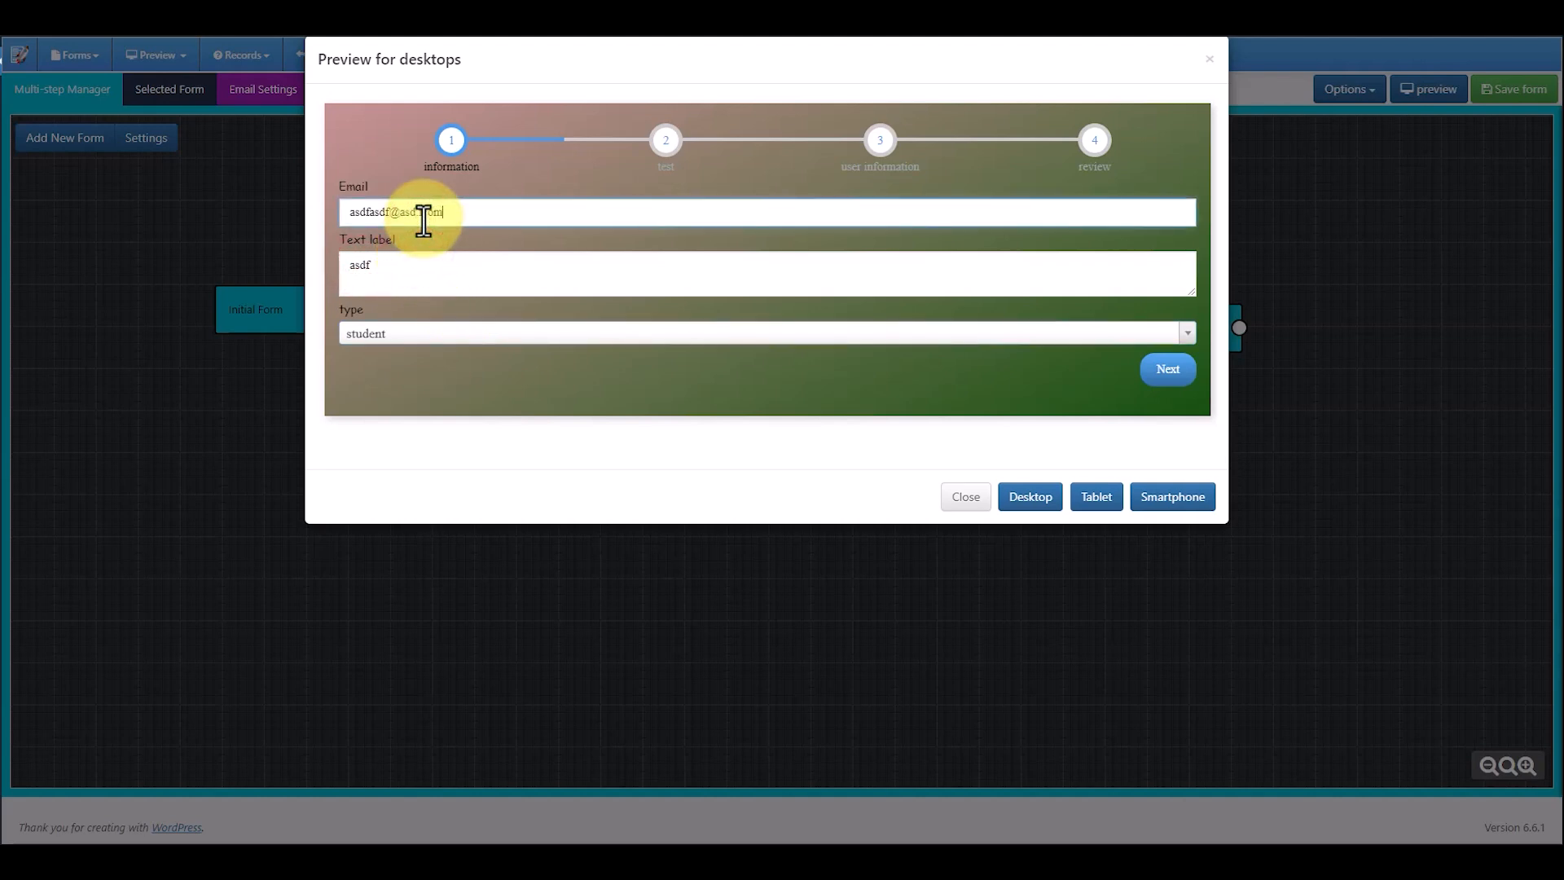
left_click(1168, 373)
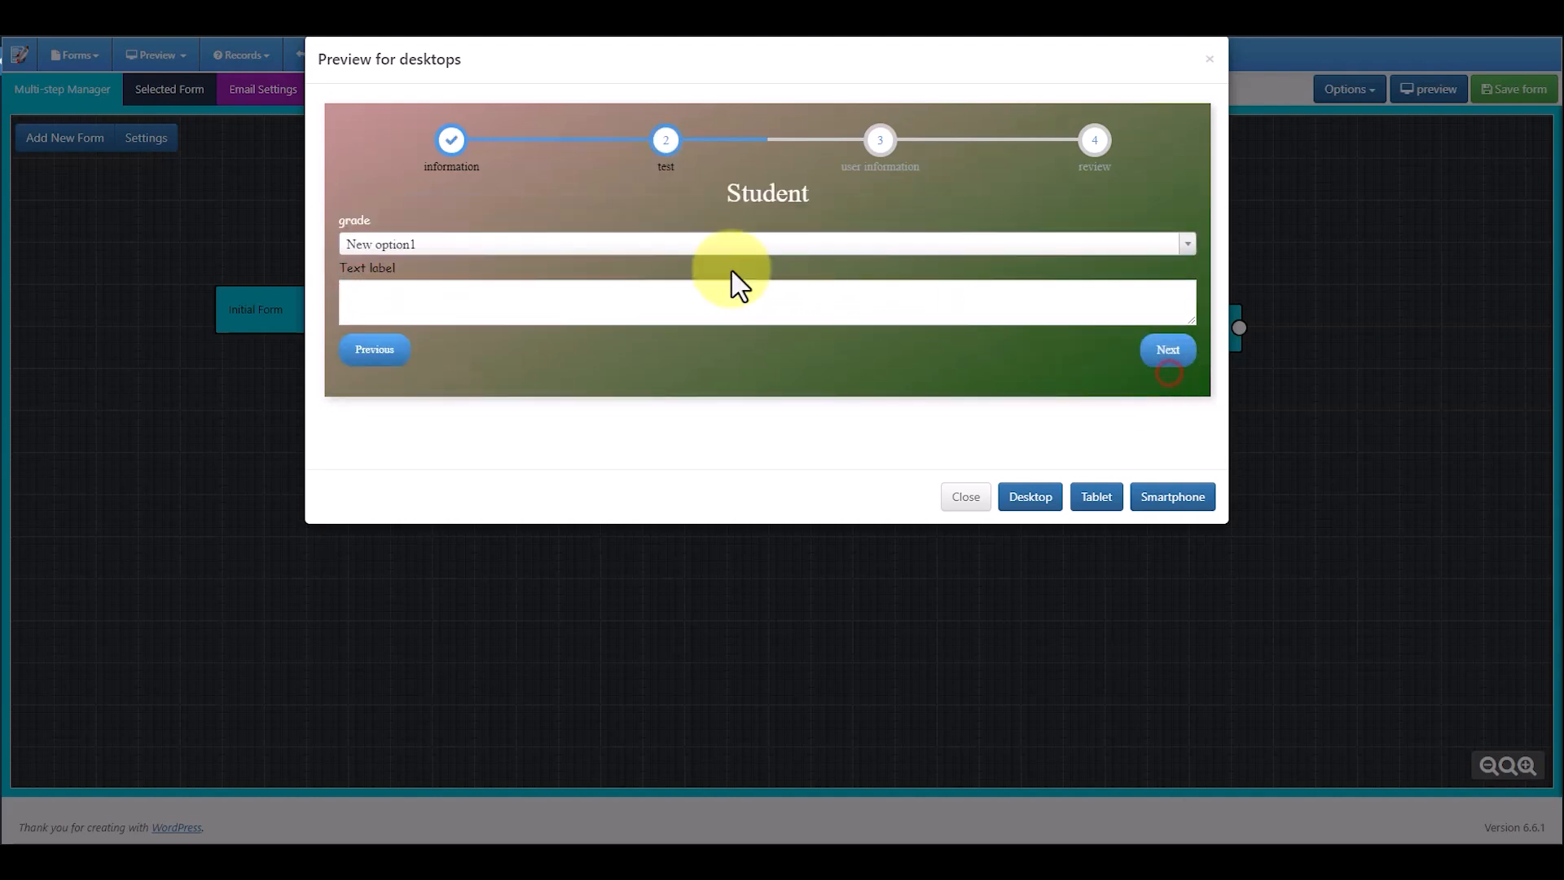
Choose New option2 as the grade, enter "sdf" in the student step's text area, and advance to the user information step
left_click(515, 245)
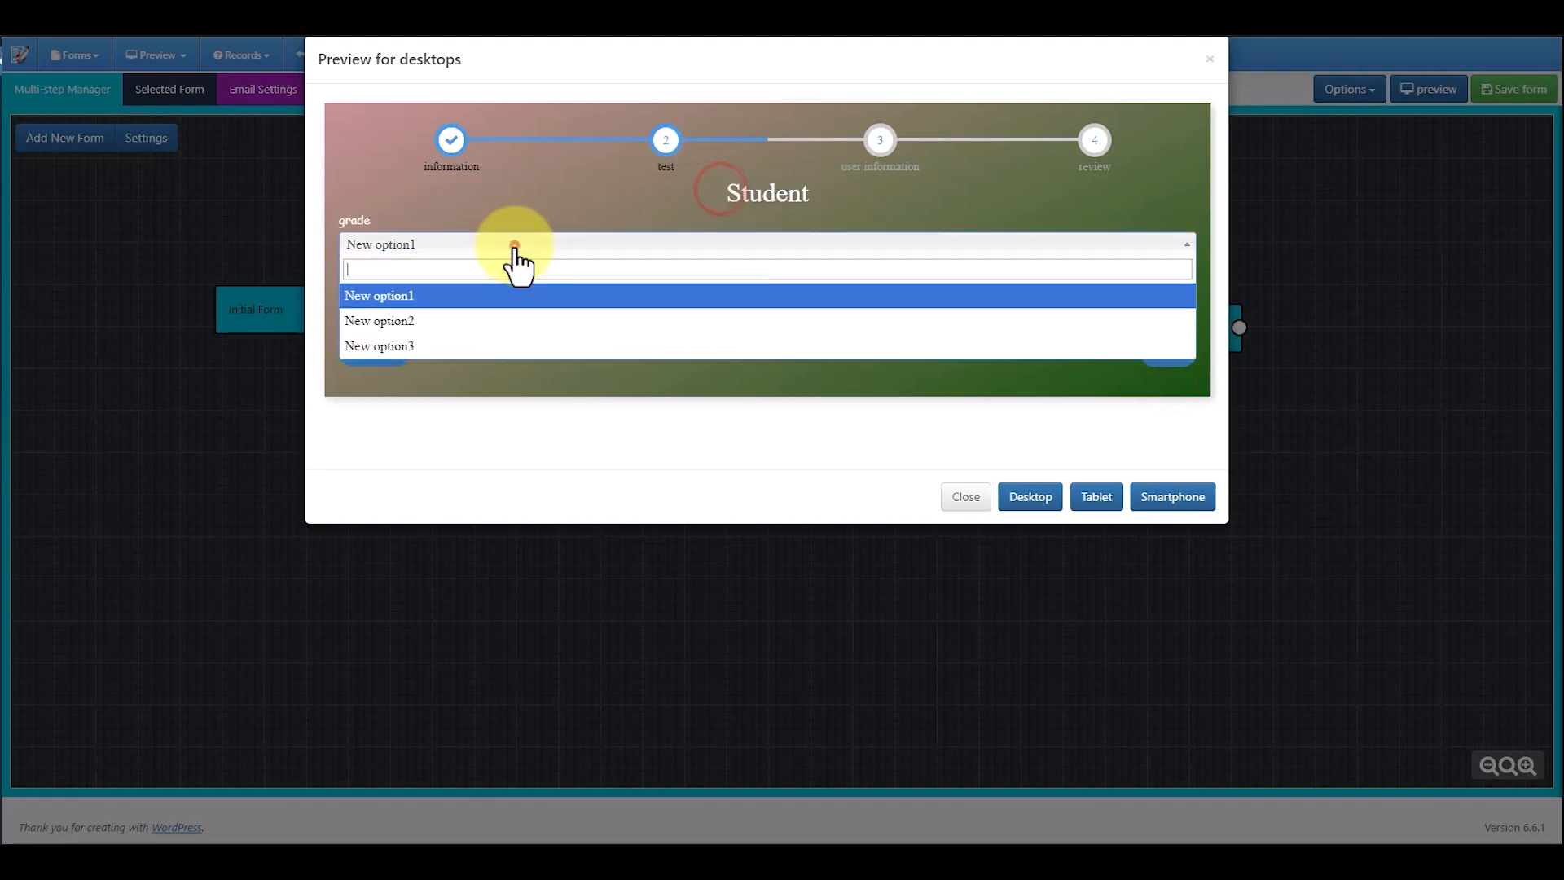
left_click(407, 318)
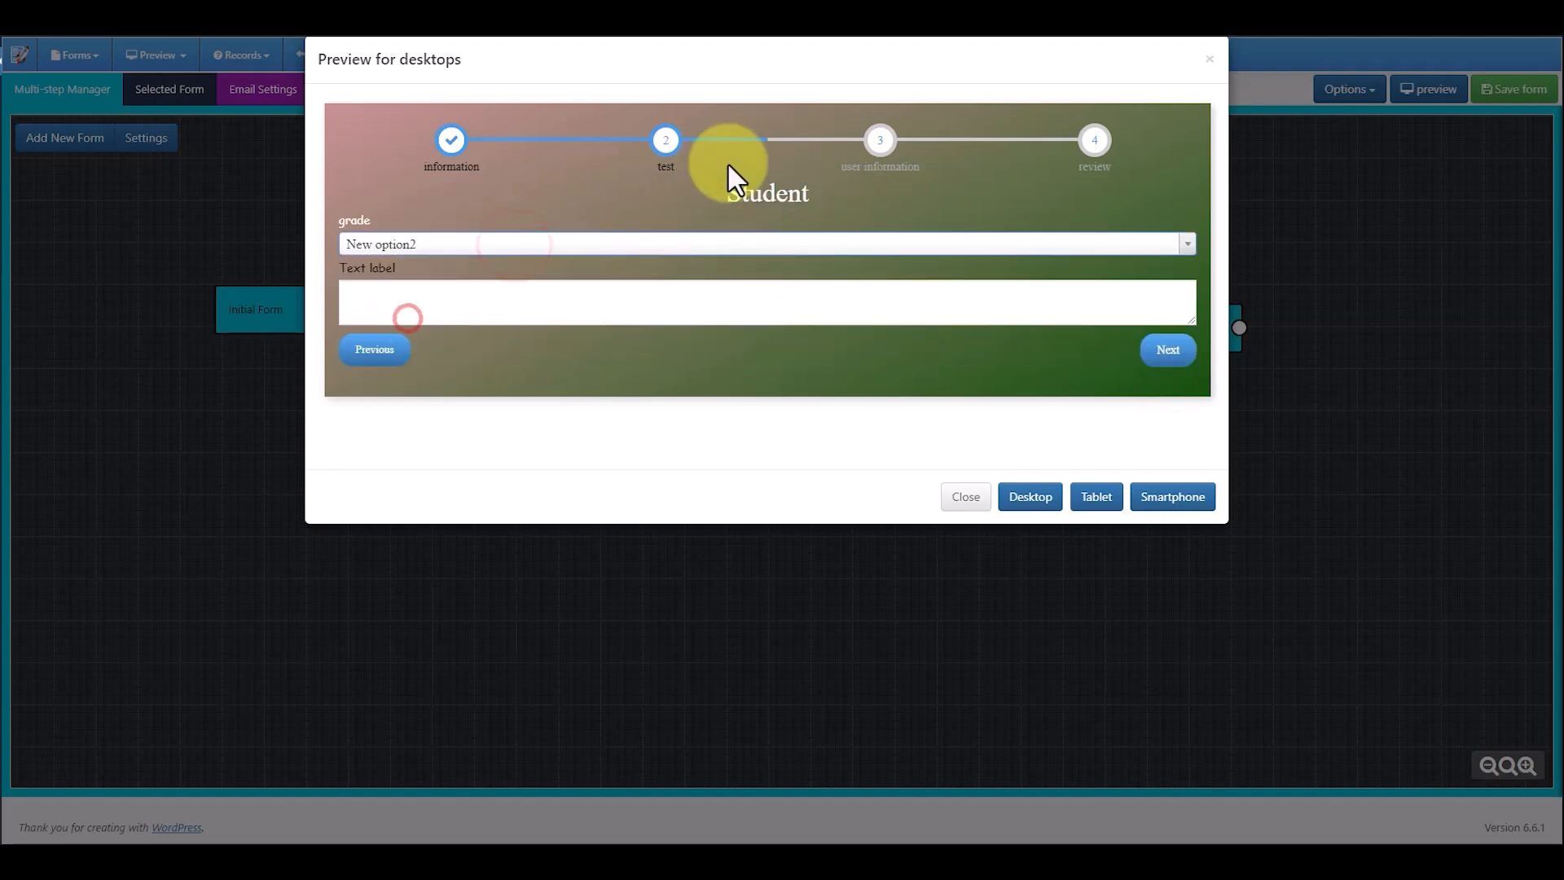
left_click(446, 295)
type("sdf")
left_click(1169, 349)
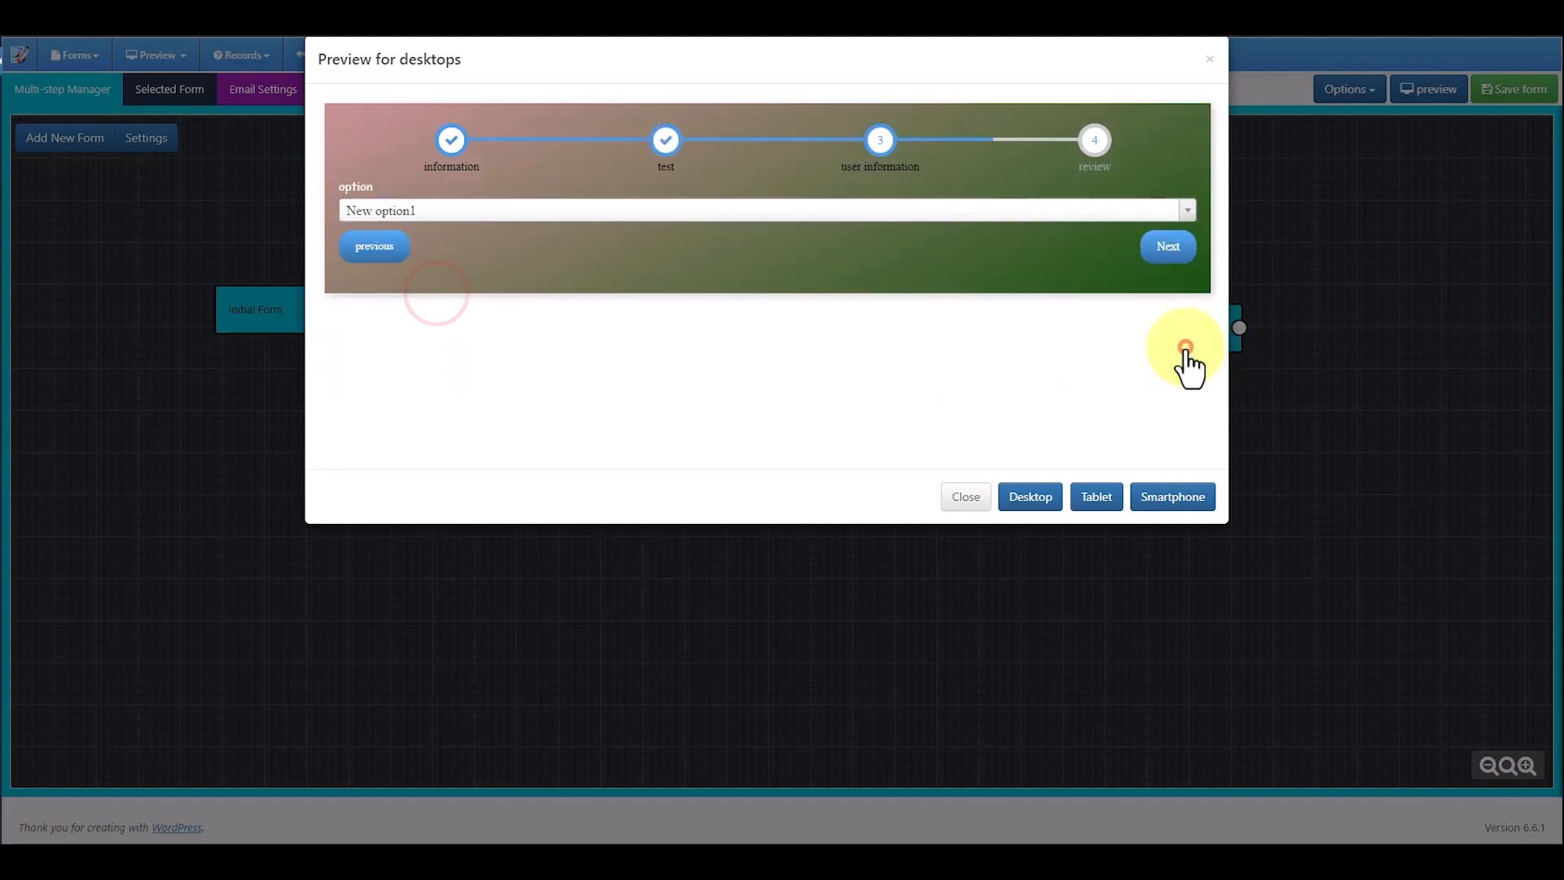
Choose the second option in the user information step's list and advance to the review step
left_click(684, 210)
left_click(397, 285)
left_click(1167, 240)
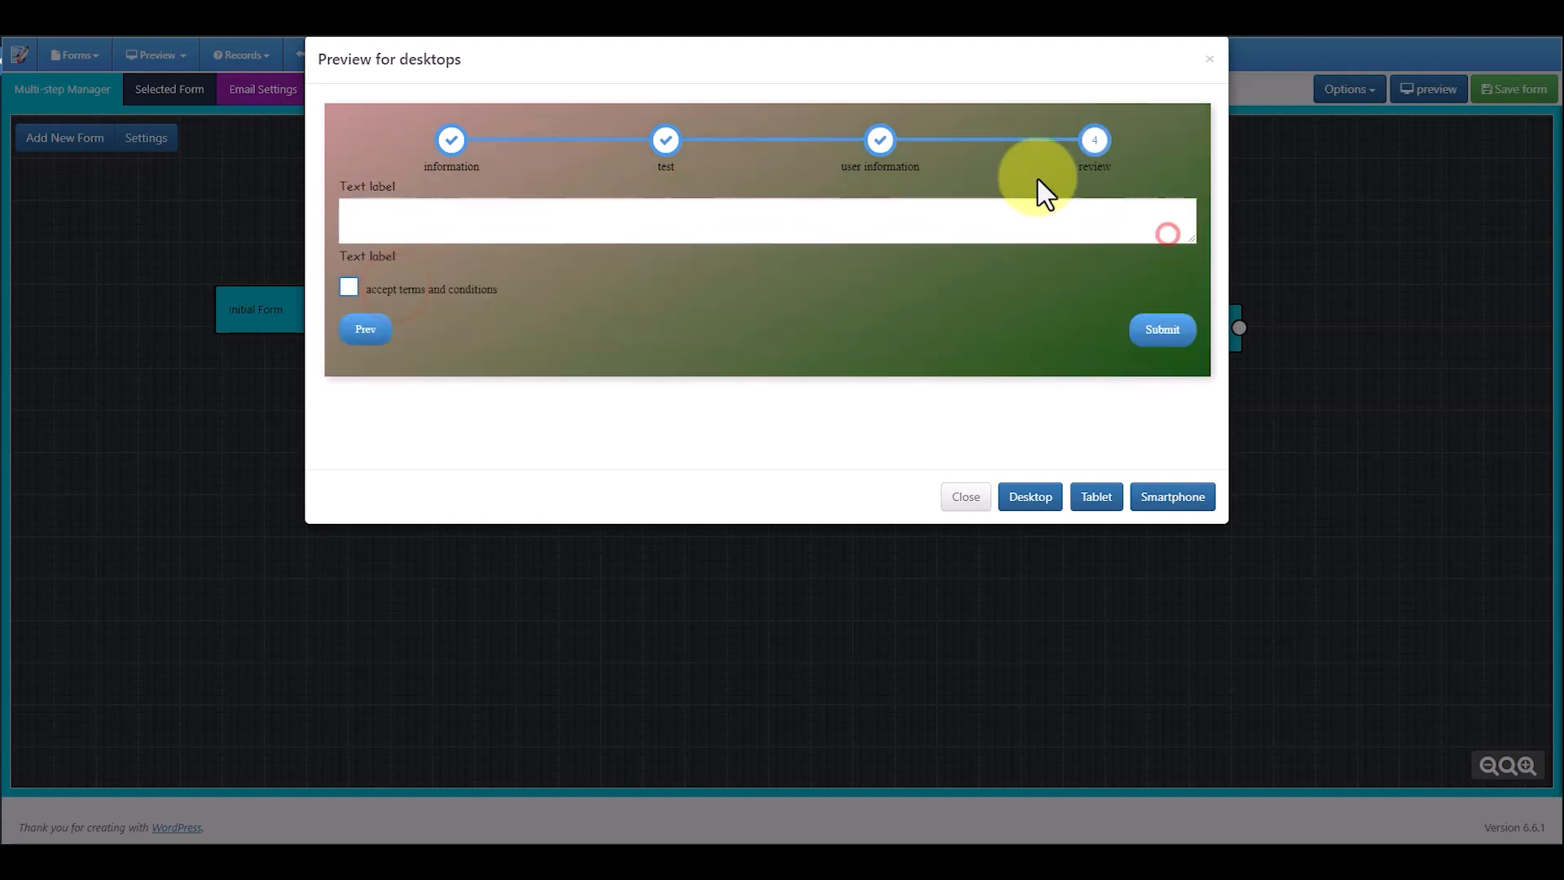
Enter "asdf" in the review text area, accept the terms and conditions, submit the form and close the preview
type("asdf")
left_click(349, 287)
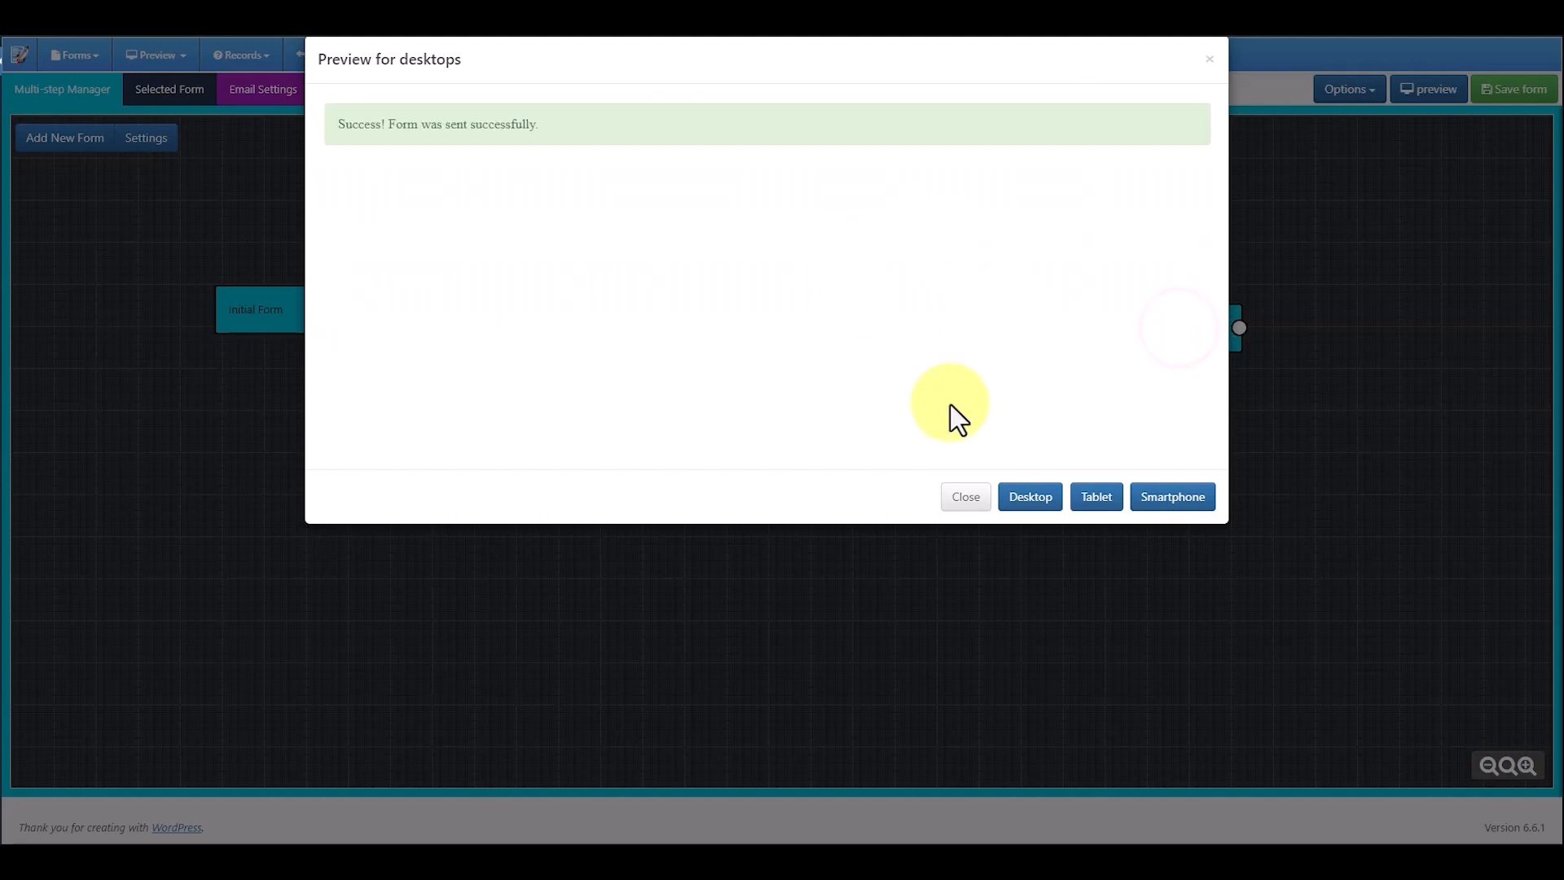
left_click(977, 494)
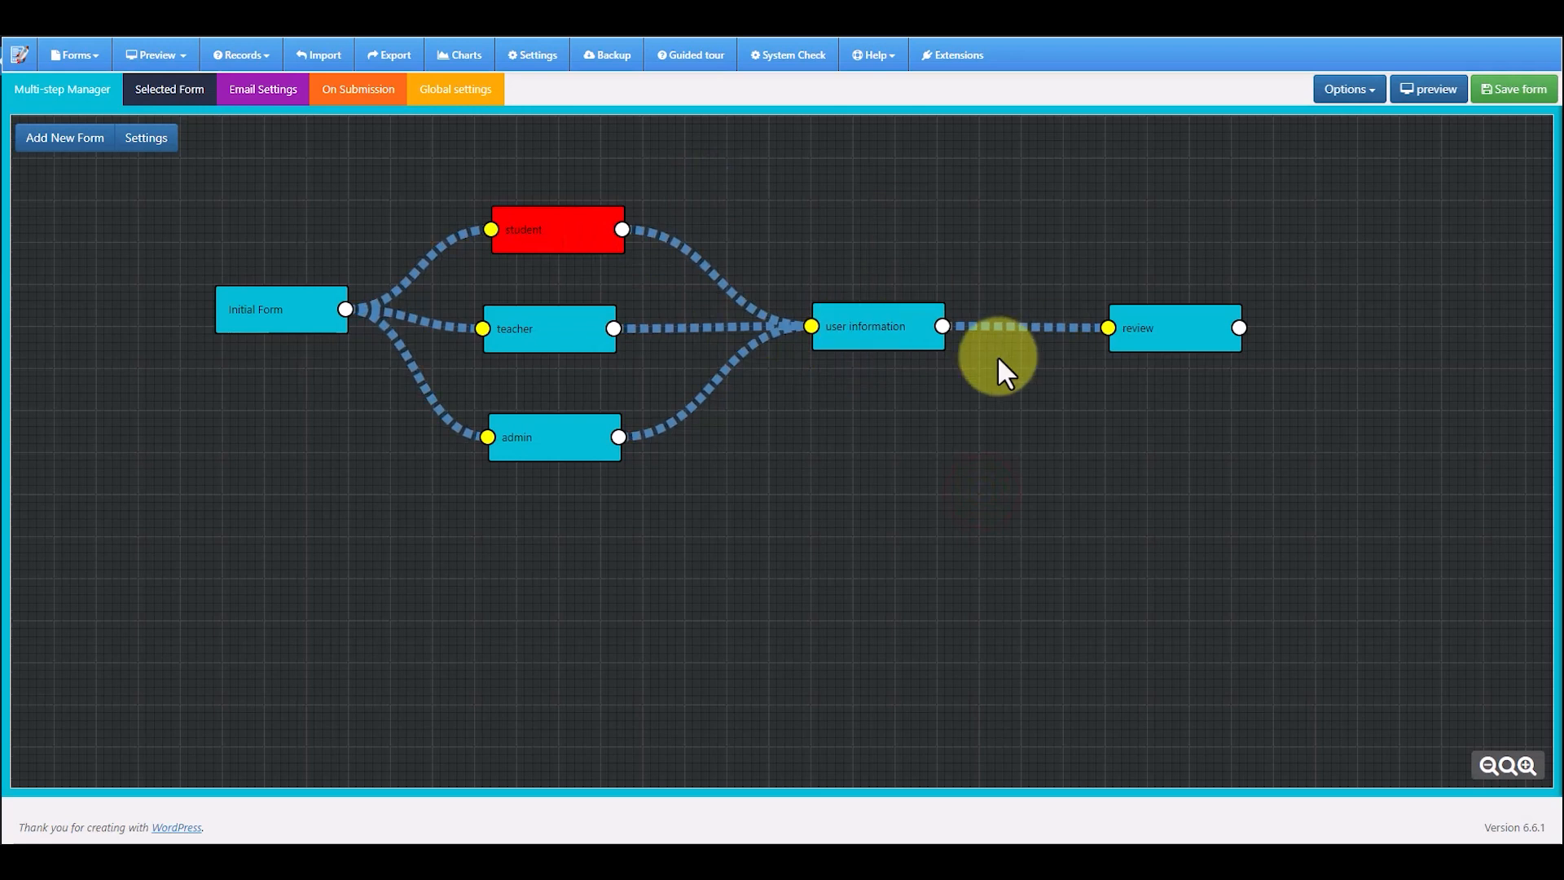
Check the condition on the connection from Initial Form to student, and spread the student, teacher and admin nodes farther apart vertically
left_click(422, 274)
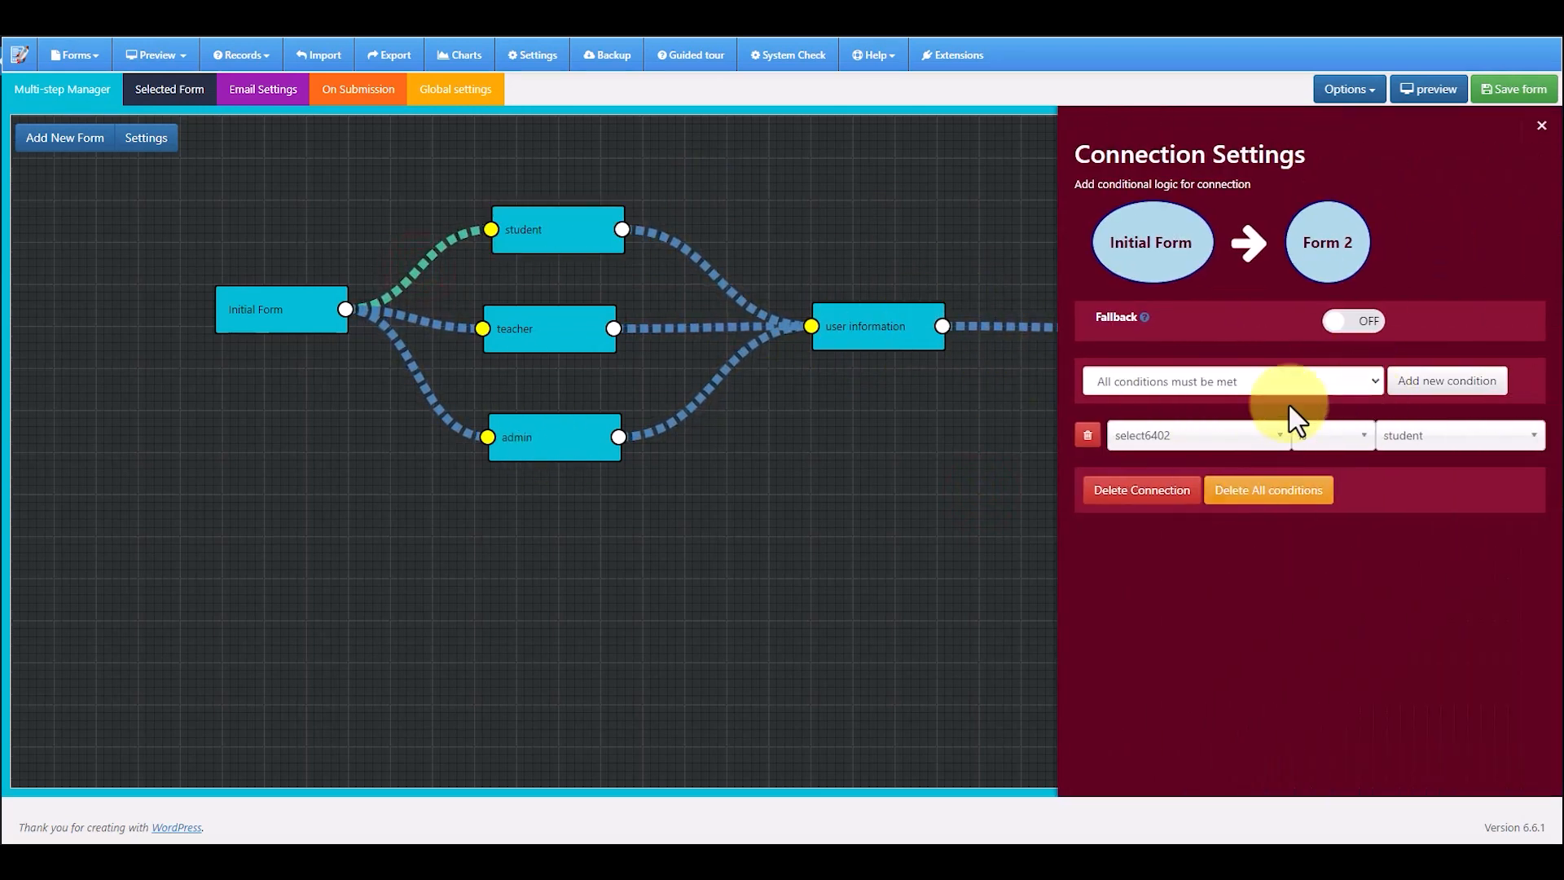
left_click(1528, 135)
mouse_move(560, 220)
left_mouse_down()
mouse_move(566, 193)
mouse_move(559, 211)
left_mouse_up()
mouse_move(565, 325)
left_mouse_down()
mouse_move(559, 363)
mouse_move(570, 337)
left_mouse_up()
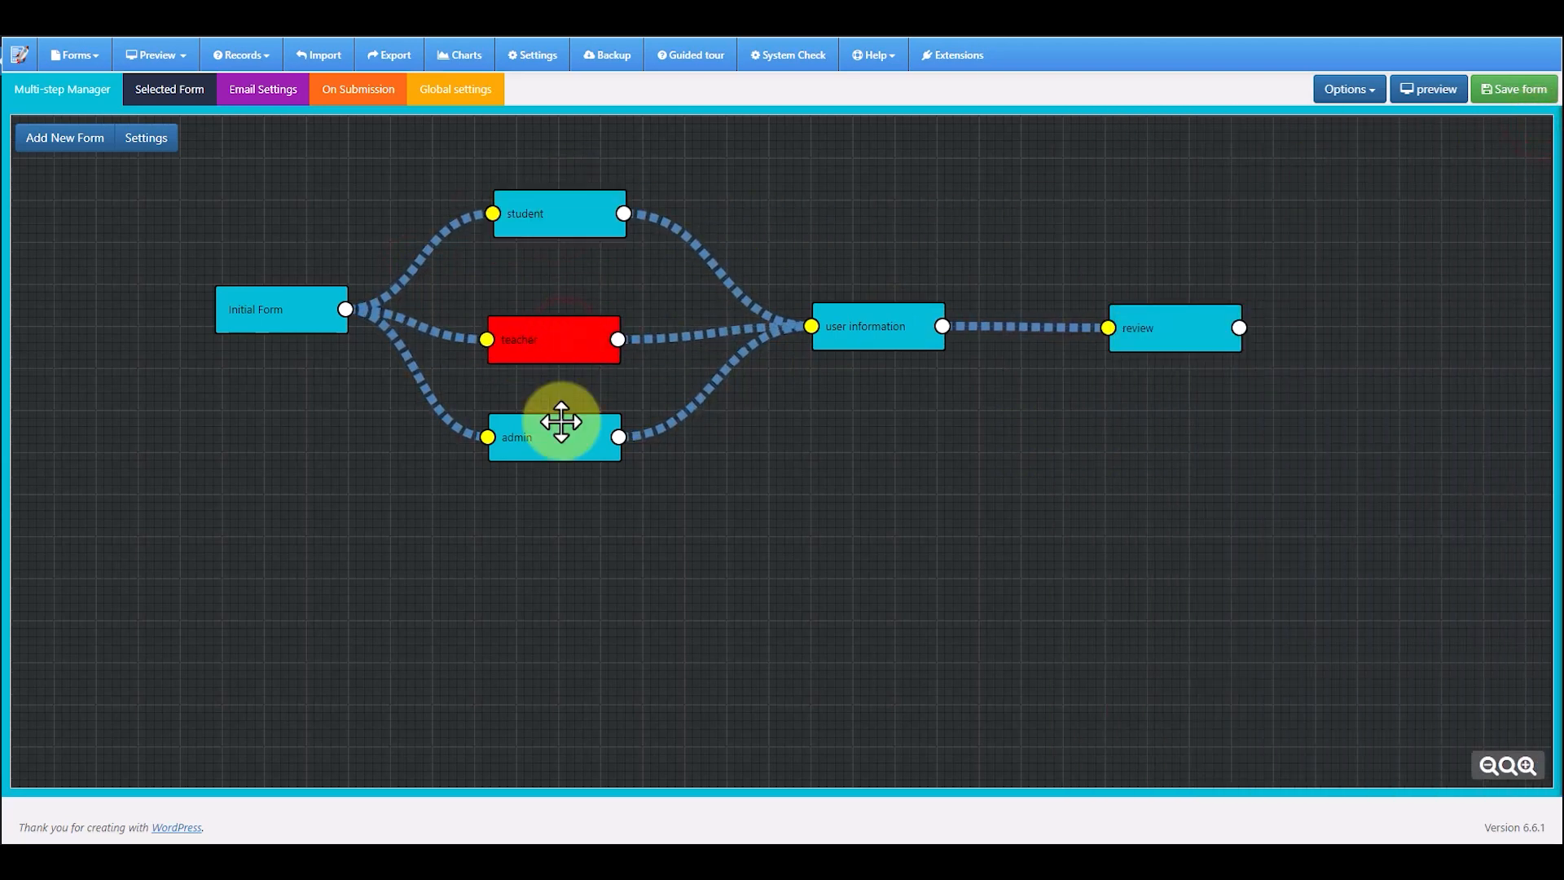
left_click_drag(561, 422, 541, 494)
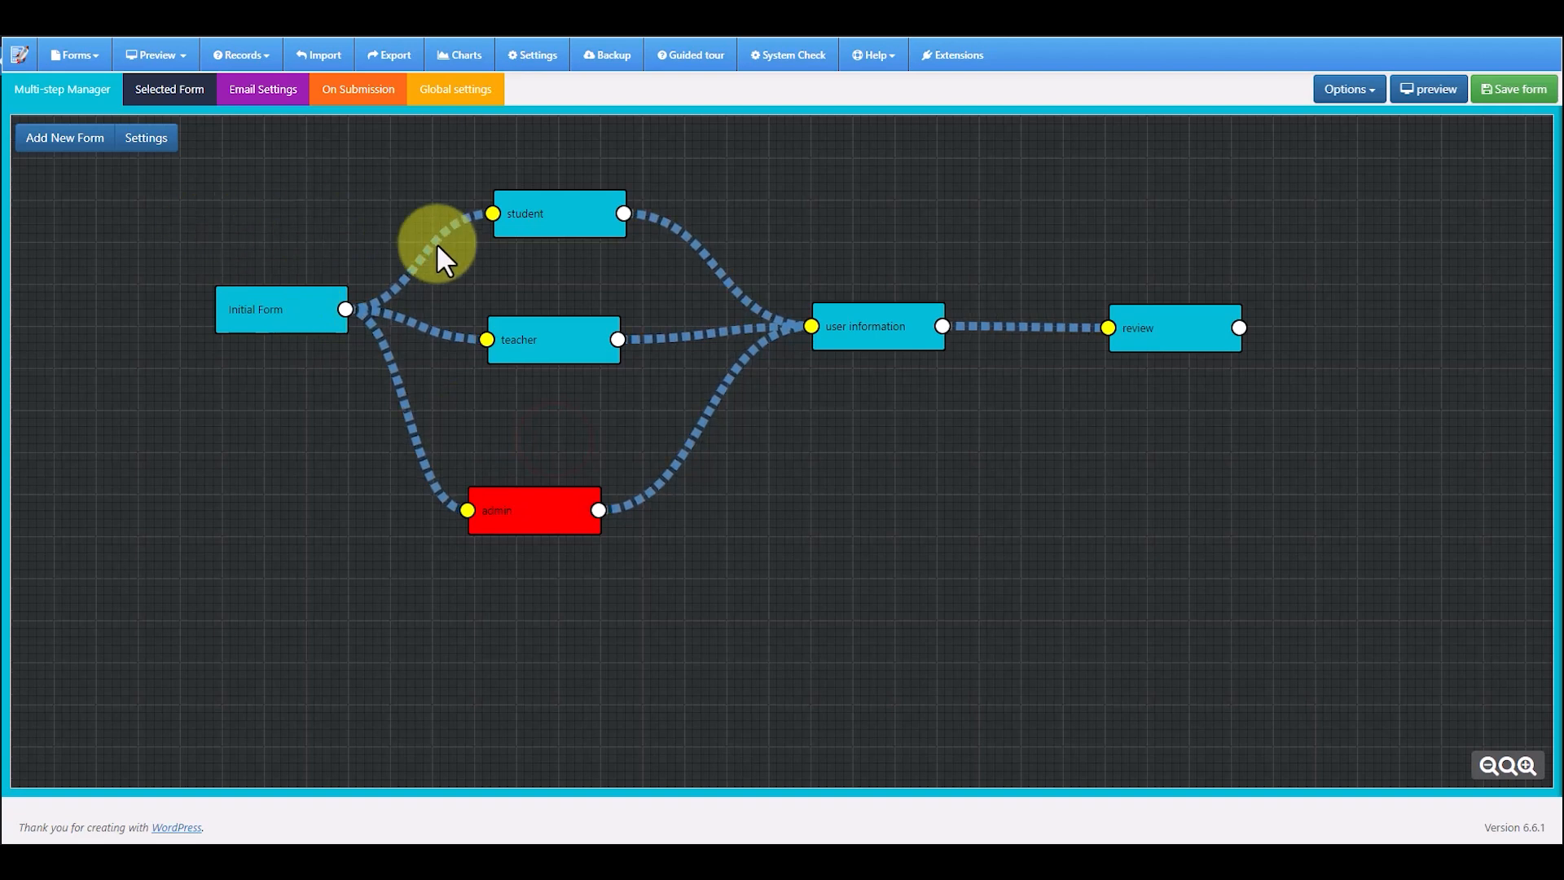
Add a new form below the user information node and connect it between the admin and review nodes
left_click(65, 141)
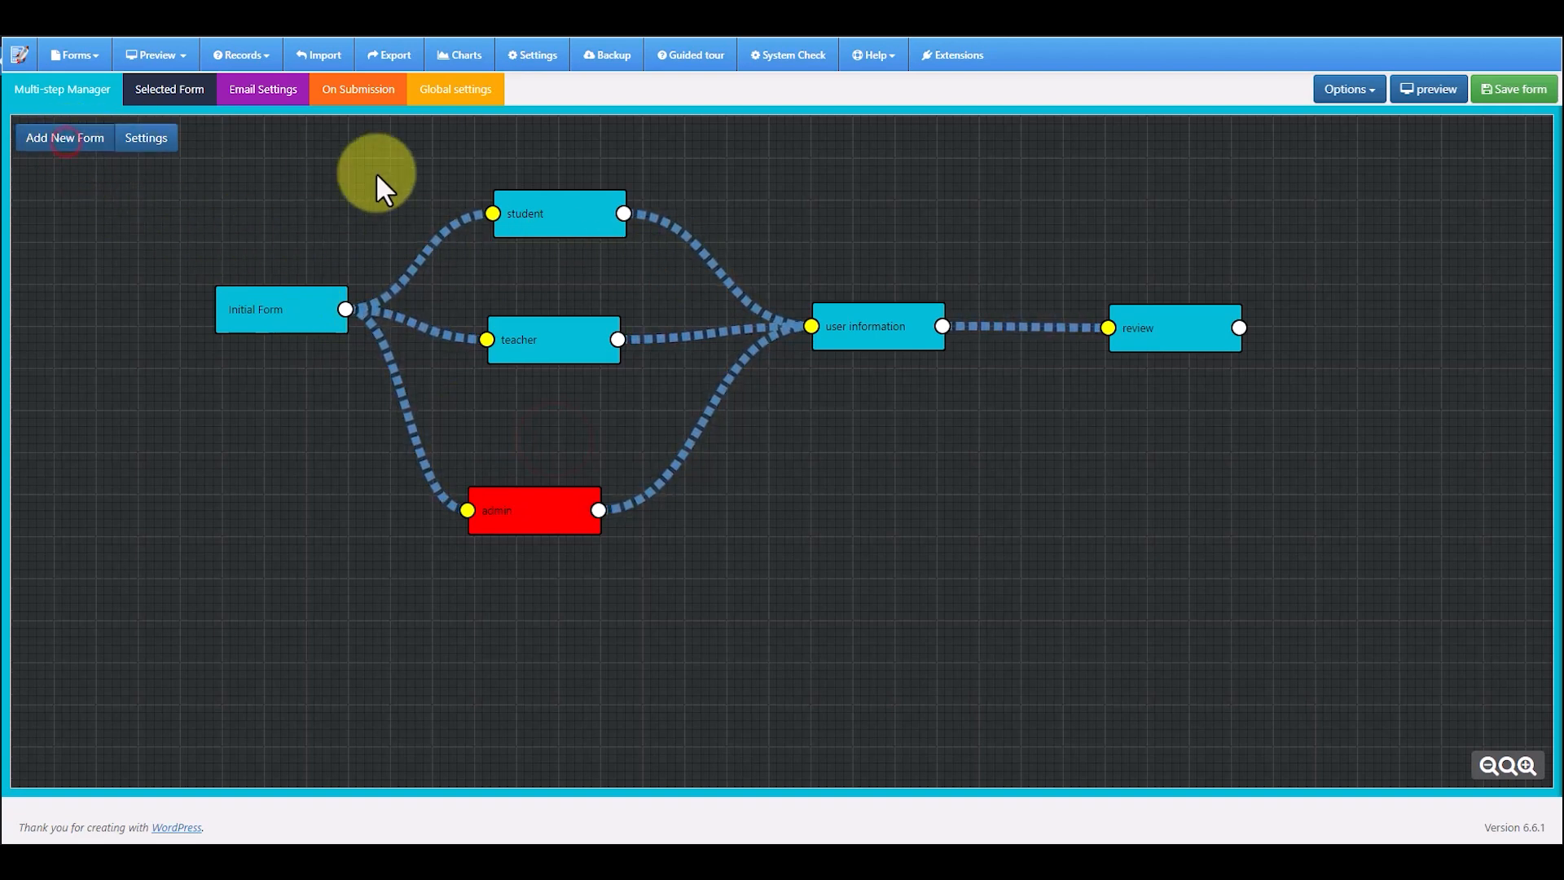
left_click_drag(120, 226, 915, 498)
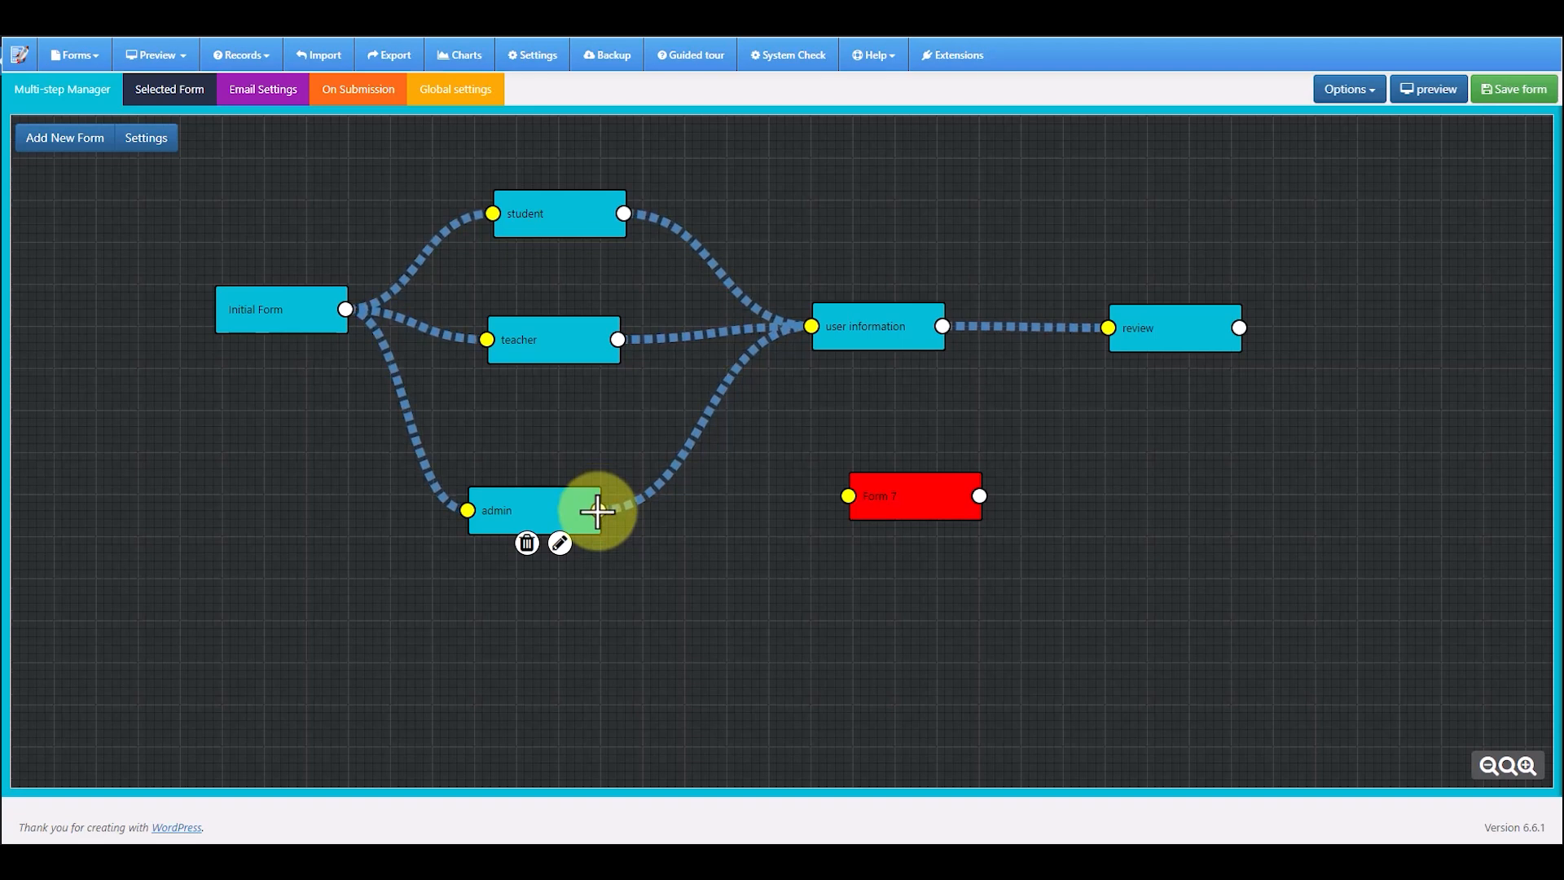
left_click_drag(599, 511, 1197, 305)
Rearrange the Initial Form, student, teacher, admin, user information and new form nodes so the branches are clearly spaced
left_click_drag(886, 325, 887, 259)
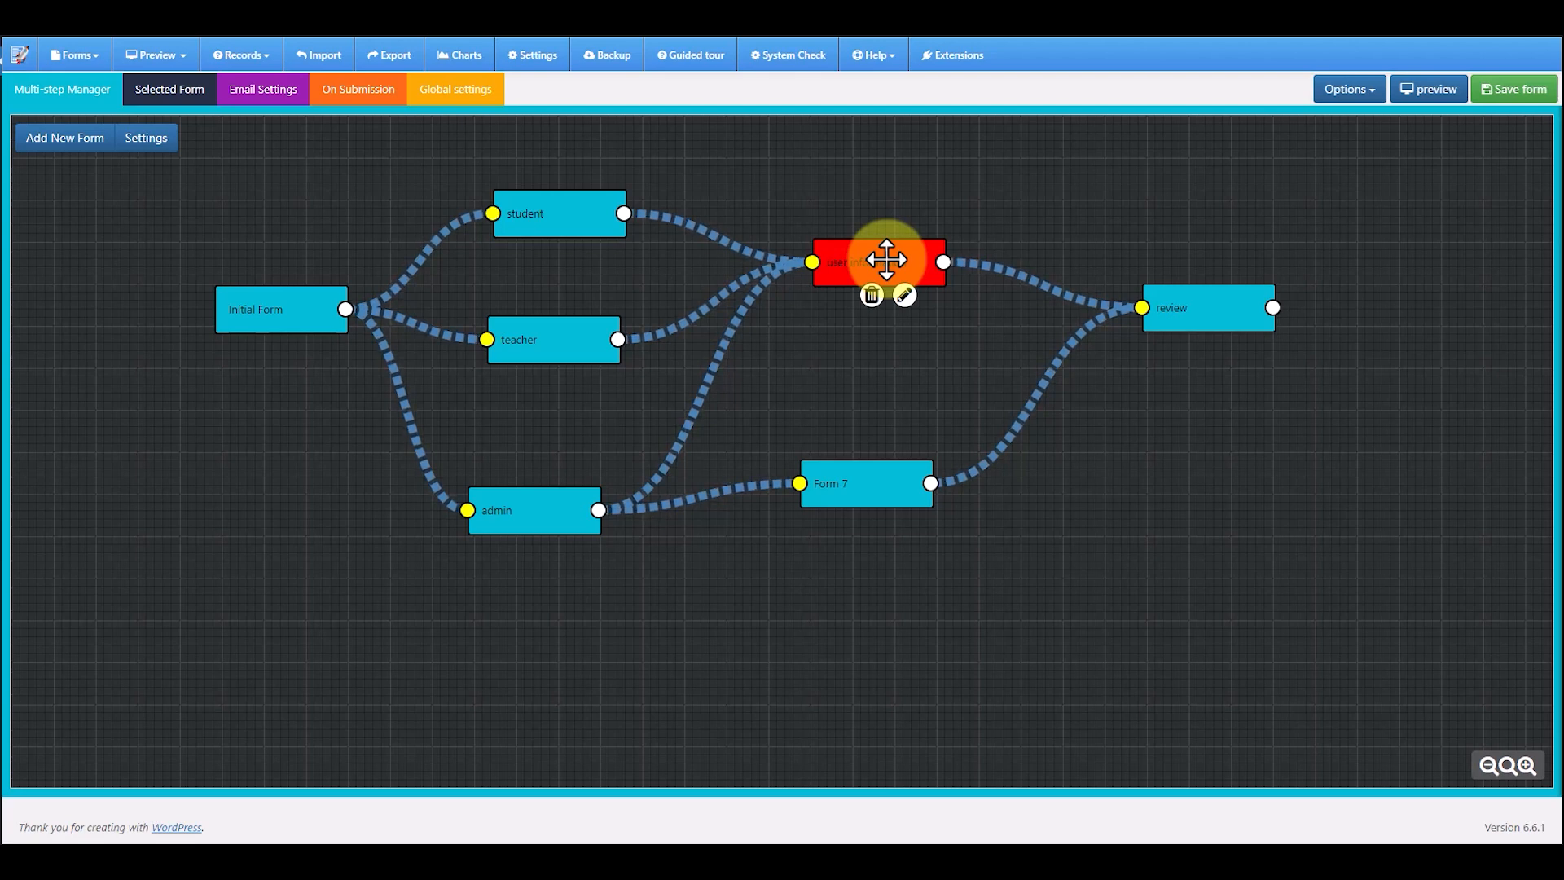
mouse_move(886, 260)
left_mouse_down()
mouse_move(872, 253)
mouse_move(900, 257)
left_mouse_up()
left_click_drag(554, 215, 559, 182)
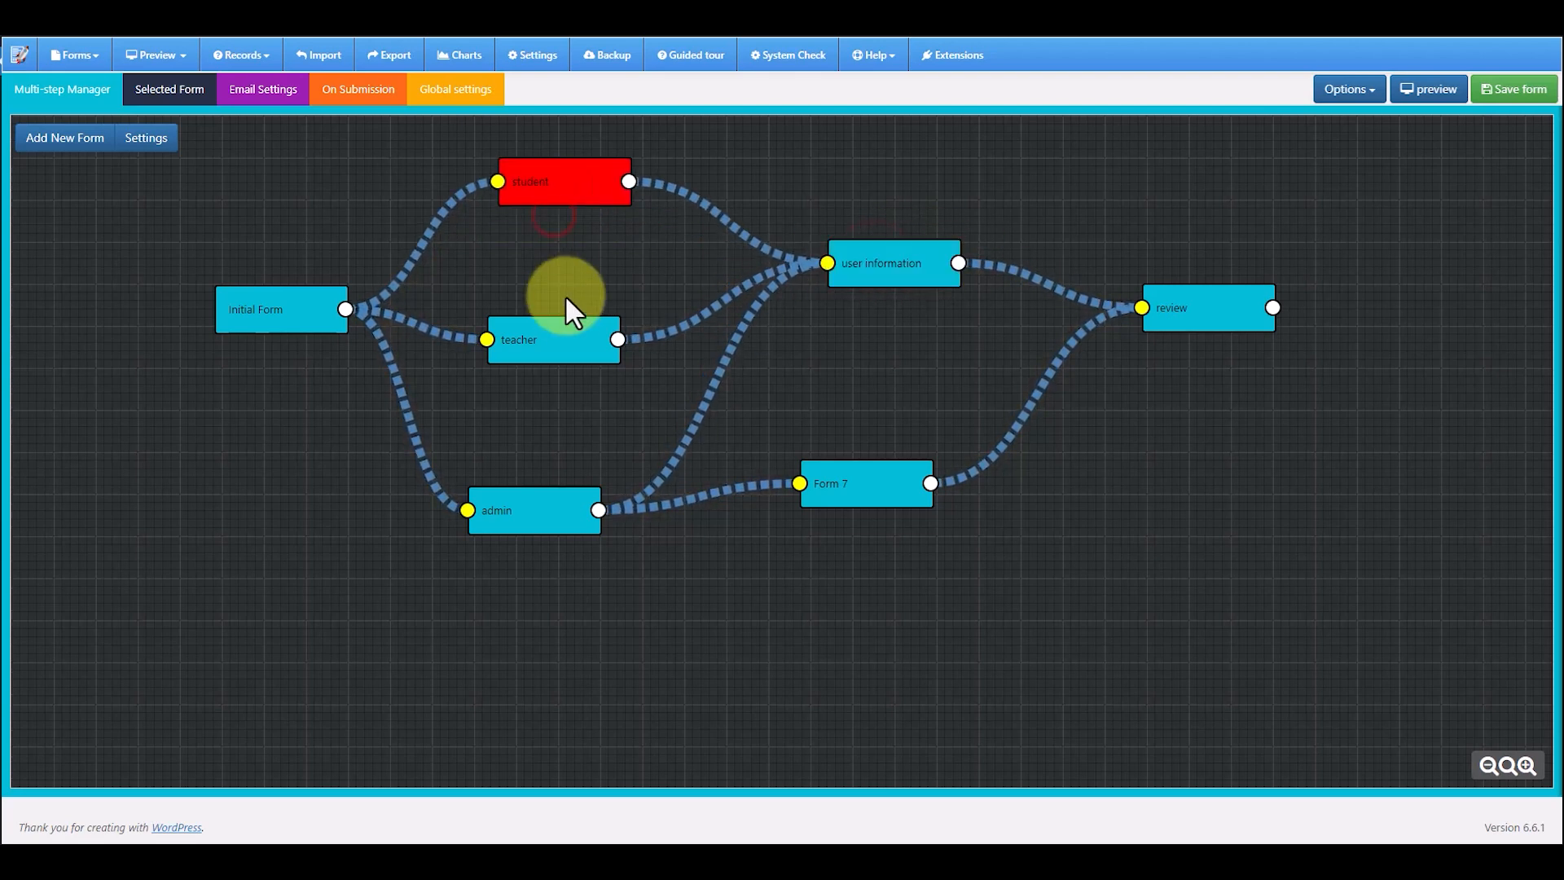
left_click_drag(552, 331, 562, 287)
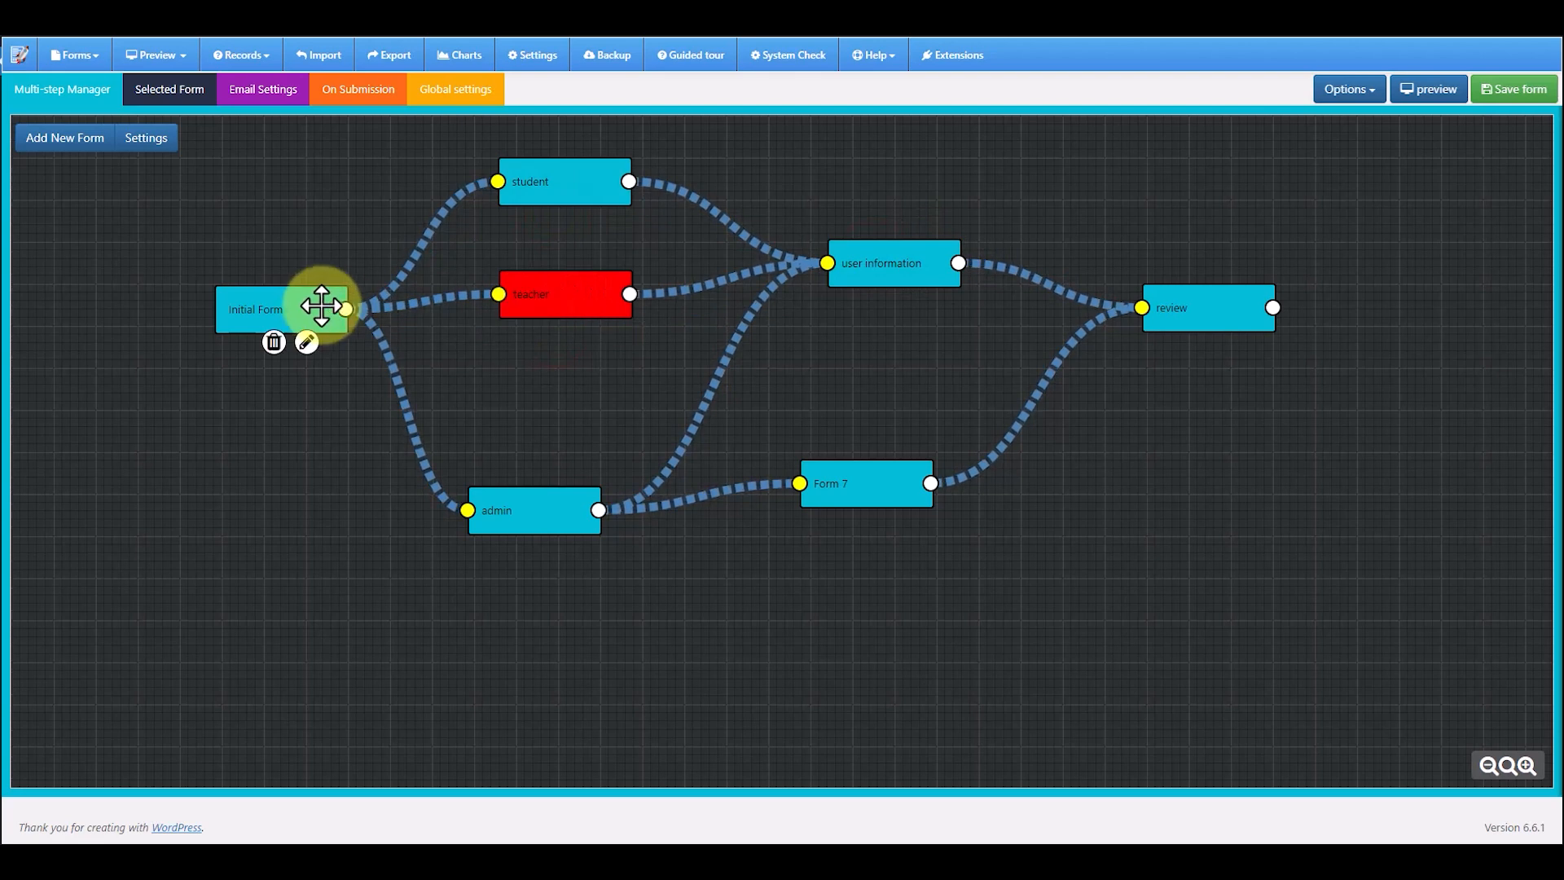
left_click_drag(321, 307, 302, 261)
left_click_drag(548, 295, 537, 327)
left_click_drag(899, 473, 919, 478)
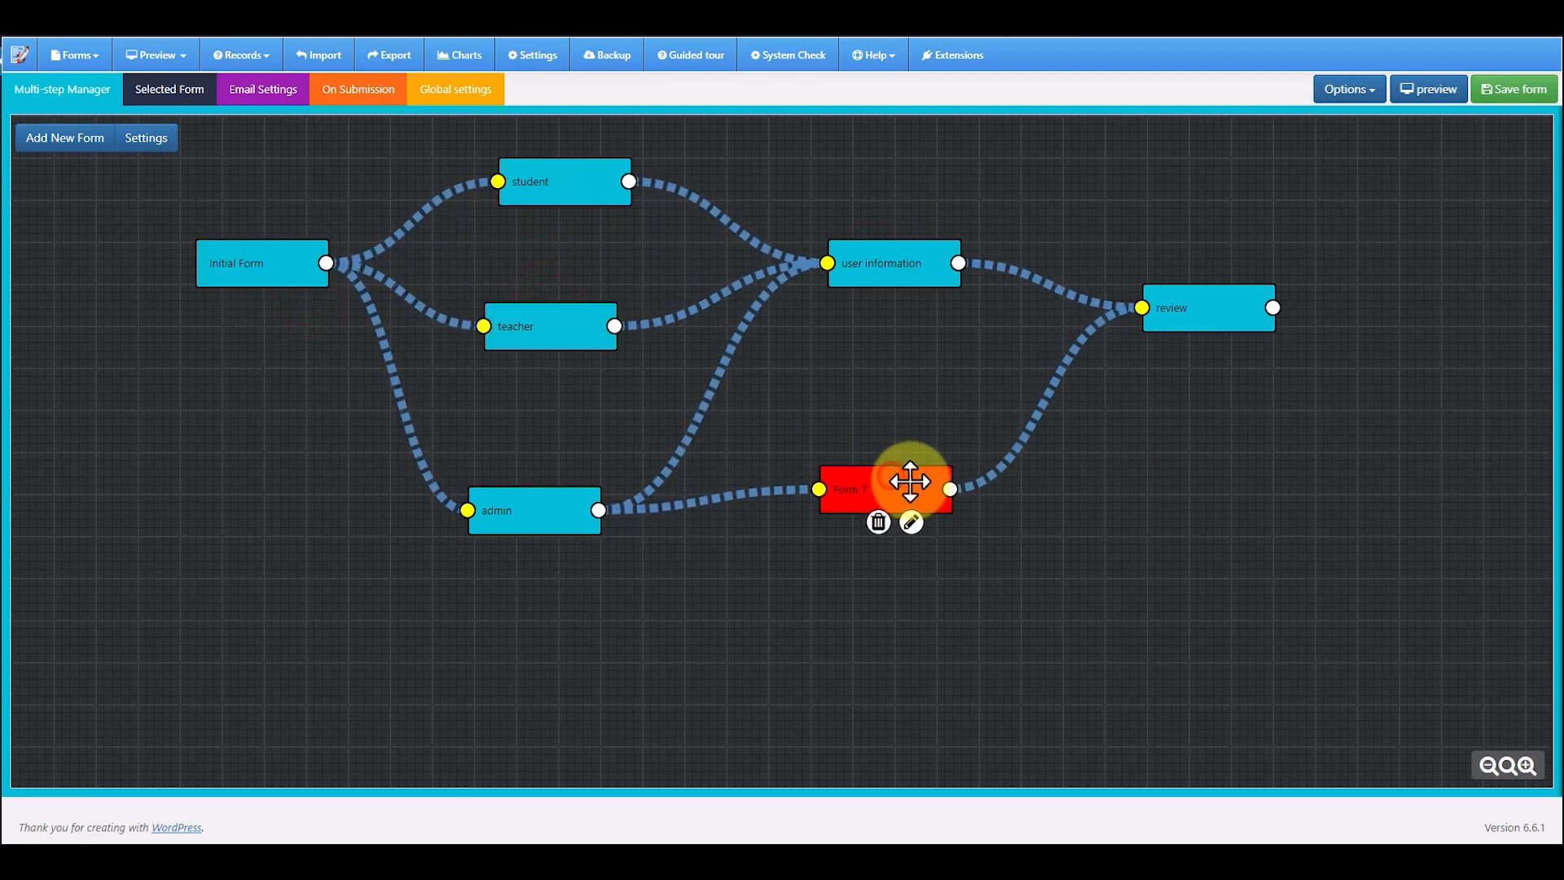
left_click_drag(535, 507, 568, 492)
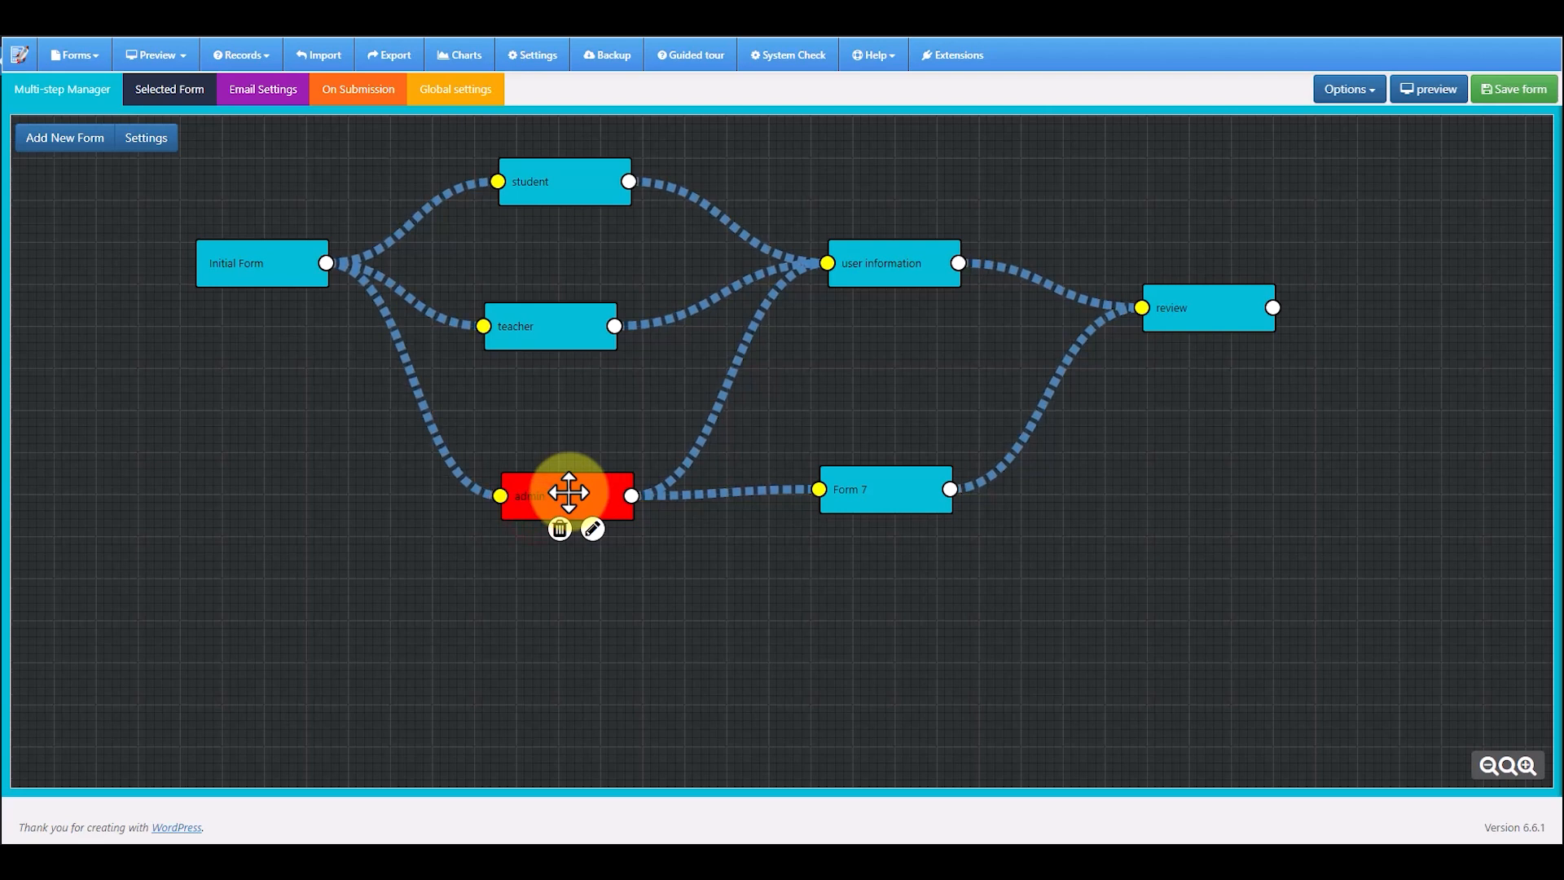